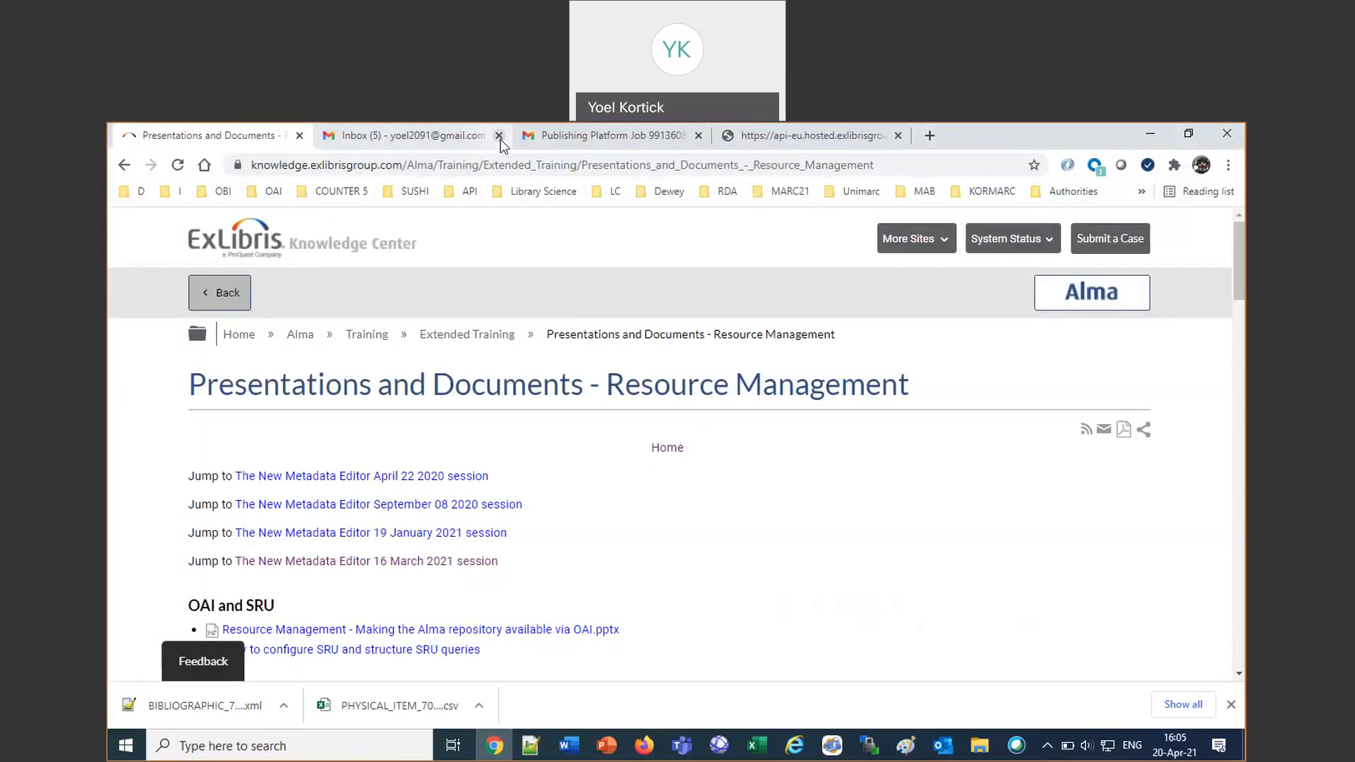
Close the extra browser tabs and open the EU Demo Alma EU00 login page from the saved bookmarks.
left_click(500, 136)
left_click(499, 137)
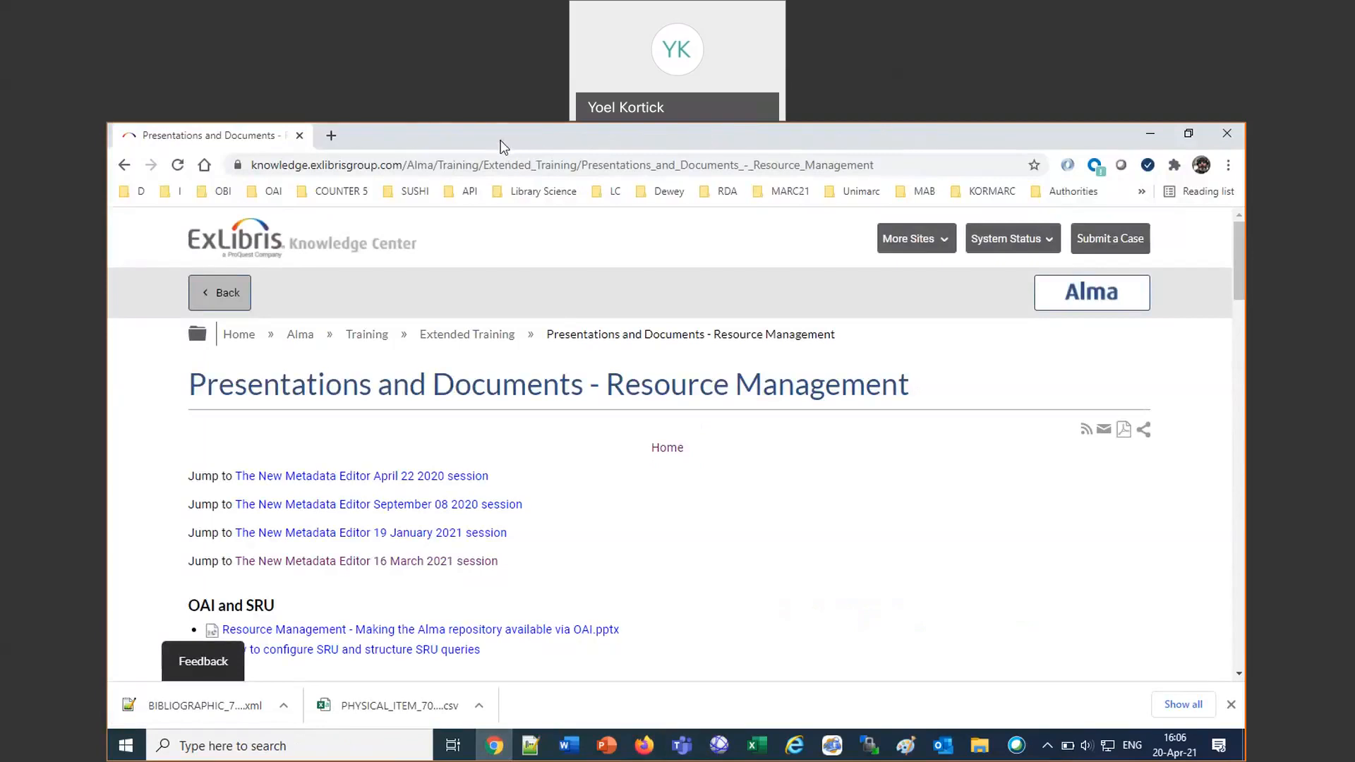
left_click(129, 192)
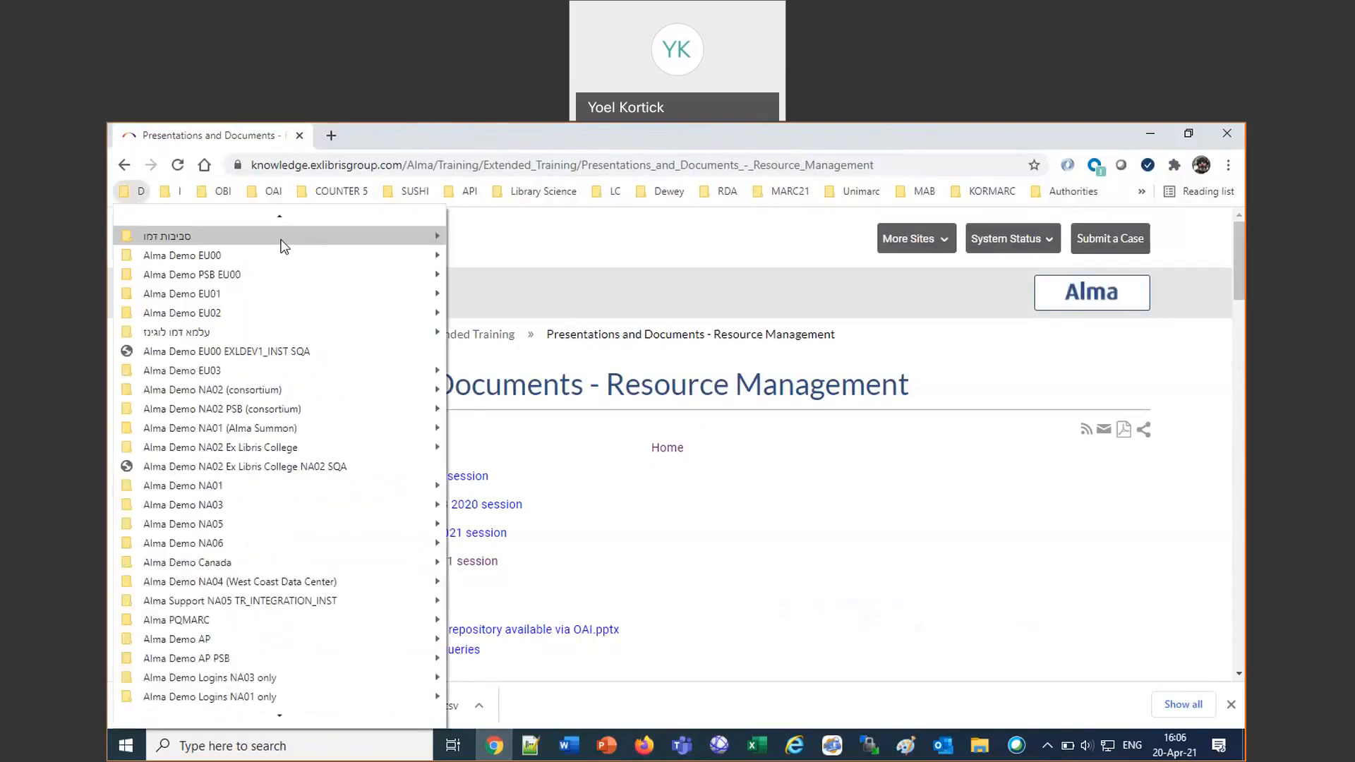
mouse_move(395, 256)
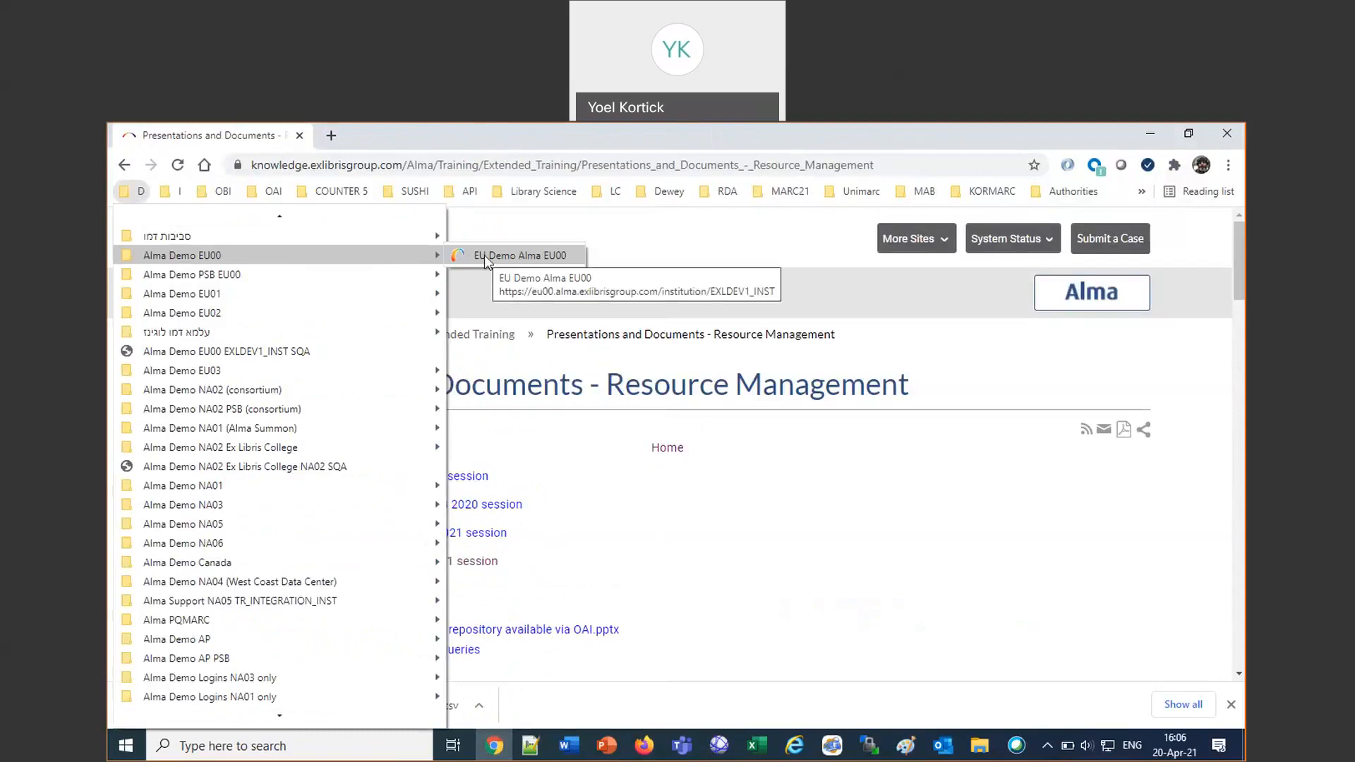
left_click(484, 256)
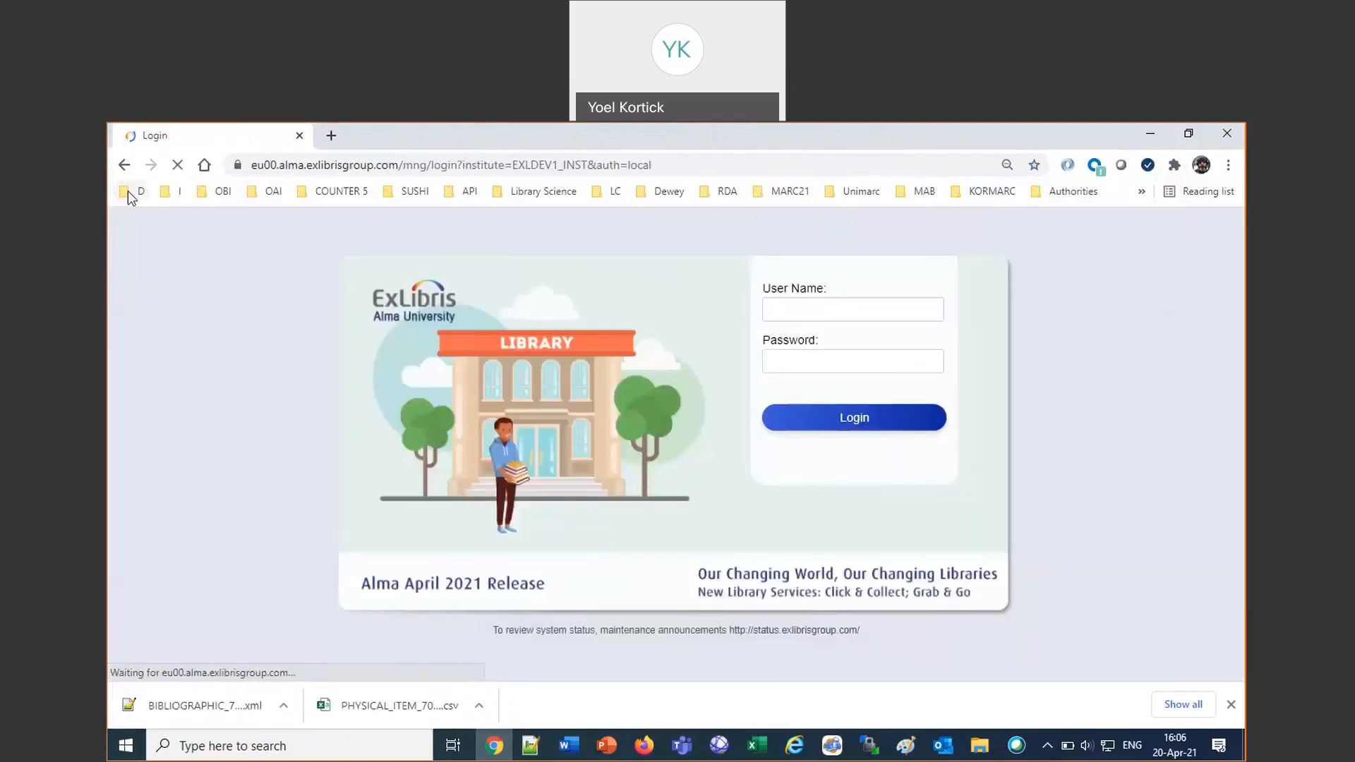
Fill in the acquisitions demo user's user name and password with the saved login bookmark and log in.
left_click(129, 191)
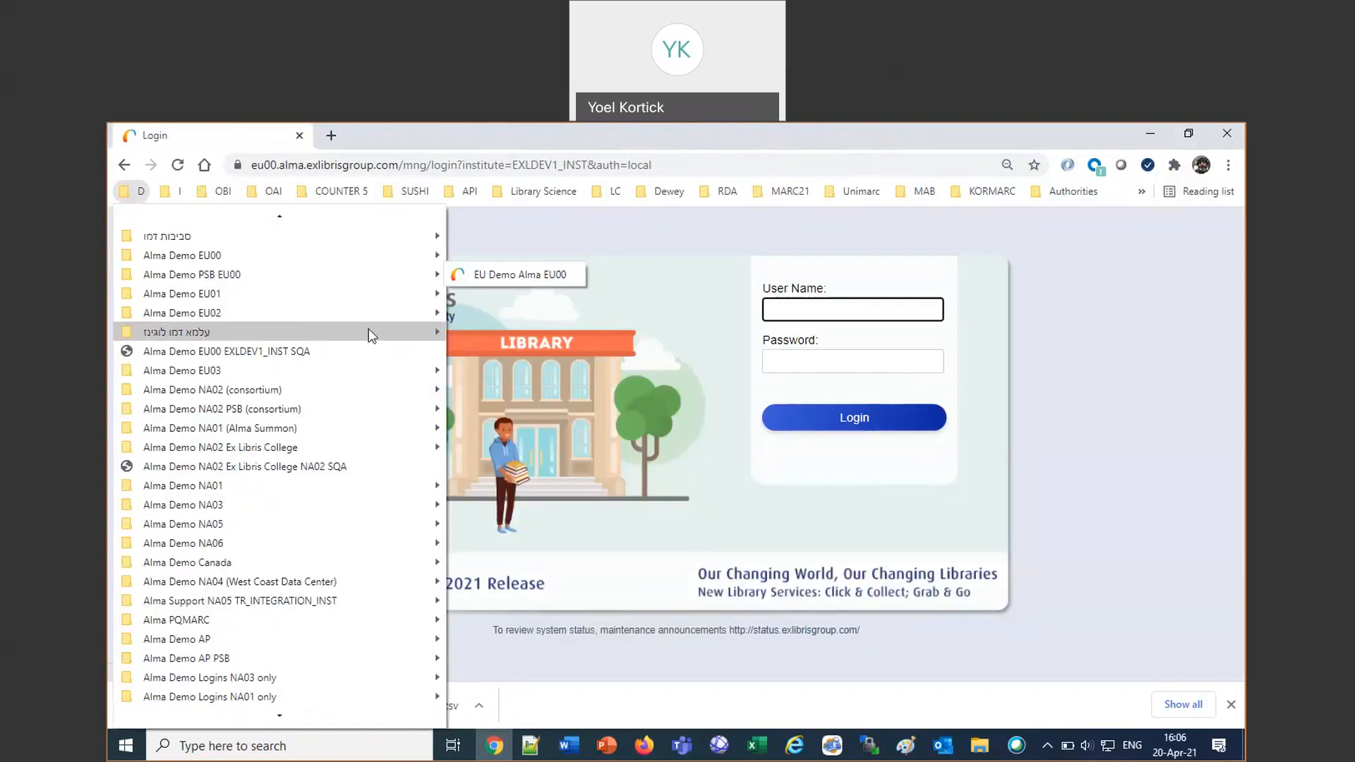
mouse_move(372, 336)
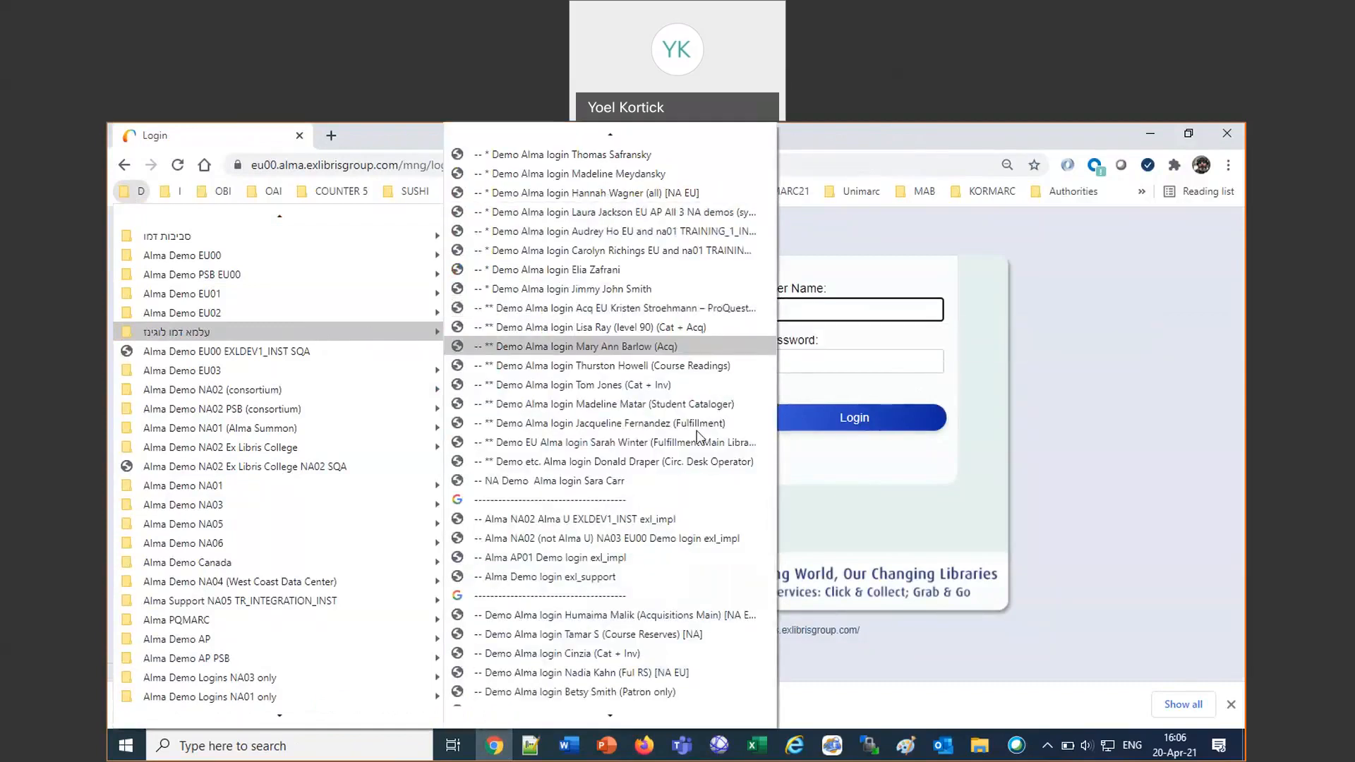
left_click(657, 346)
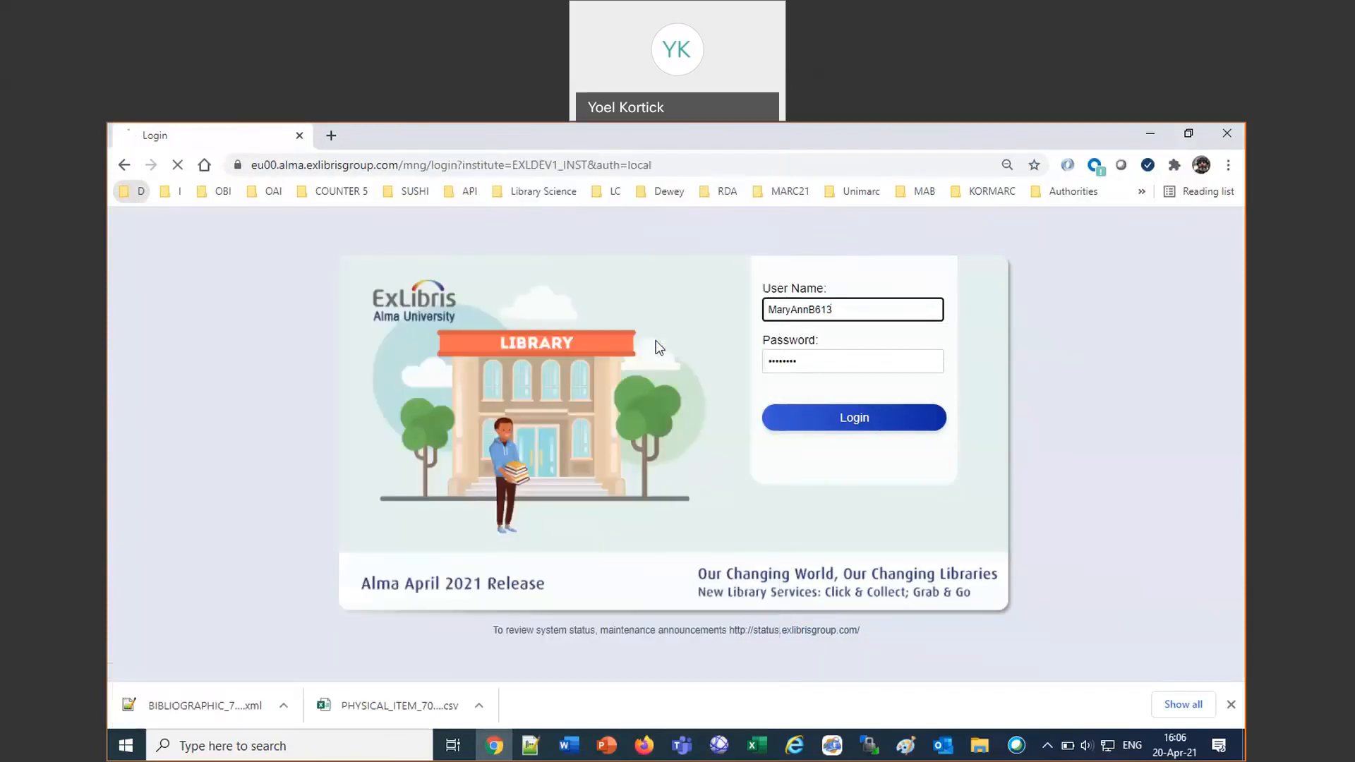
left_click(853, 421)
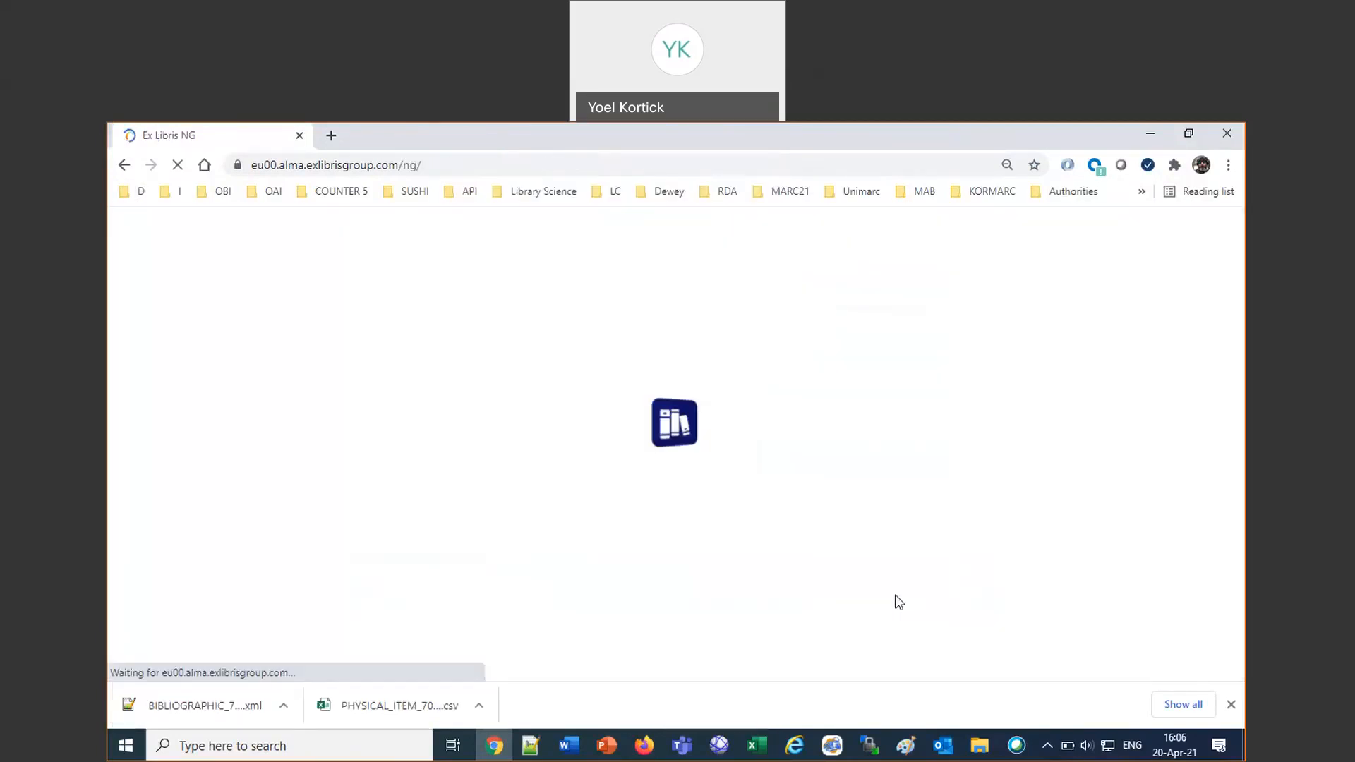
Switch to the Firefox window with the other Alma session and set the search type to Users.
left_click(645, 746)
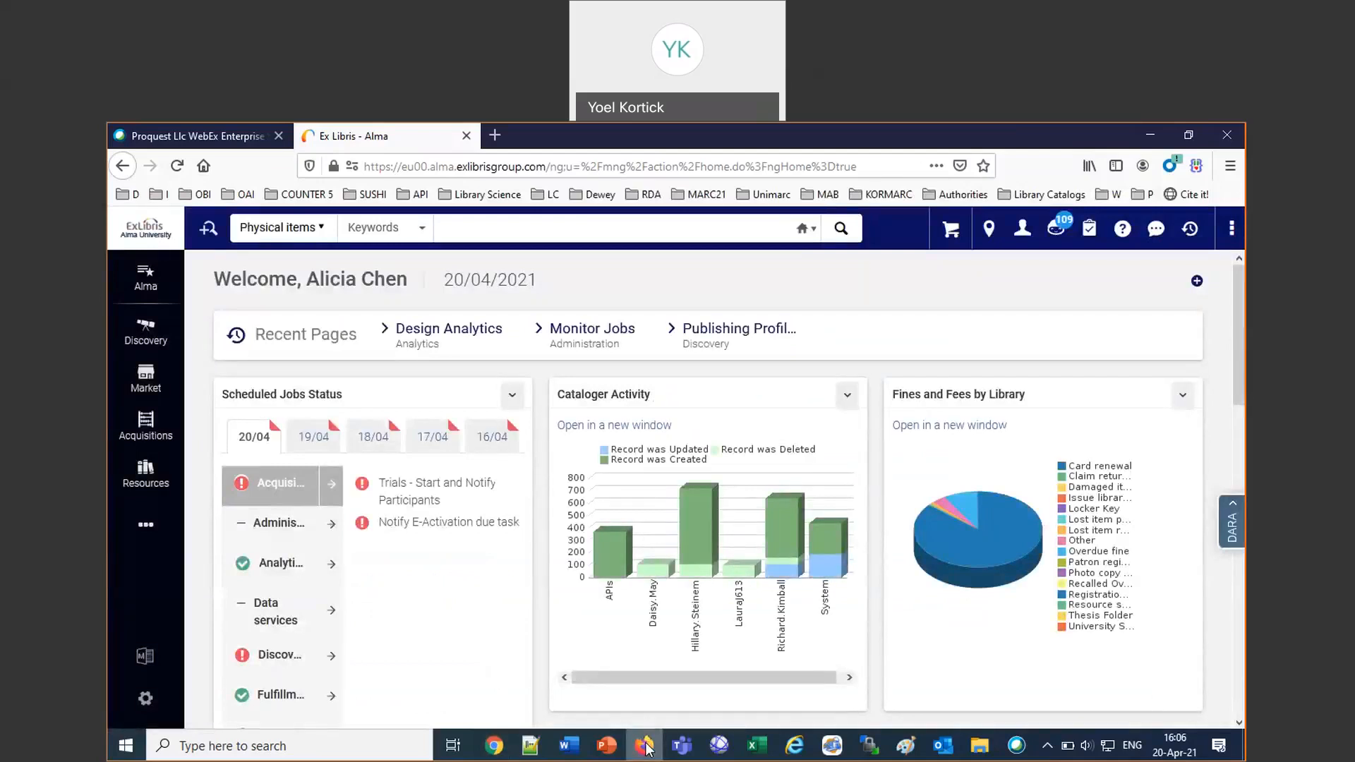
left_click(319, 237)
scroll(357, 363, "down", 1)
scroll(357, 375, "down", 3)
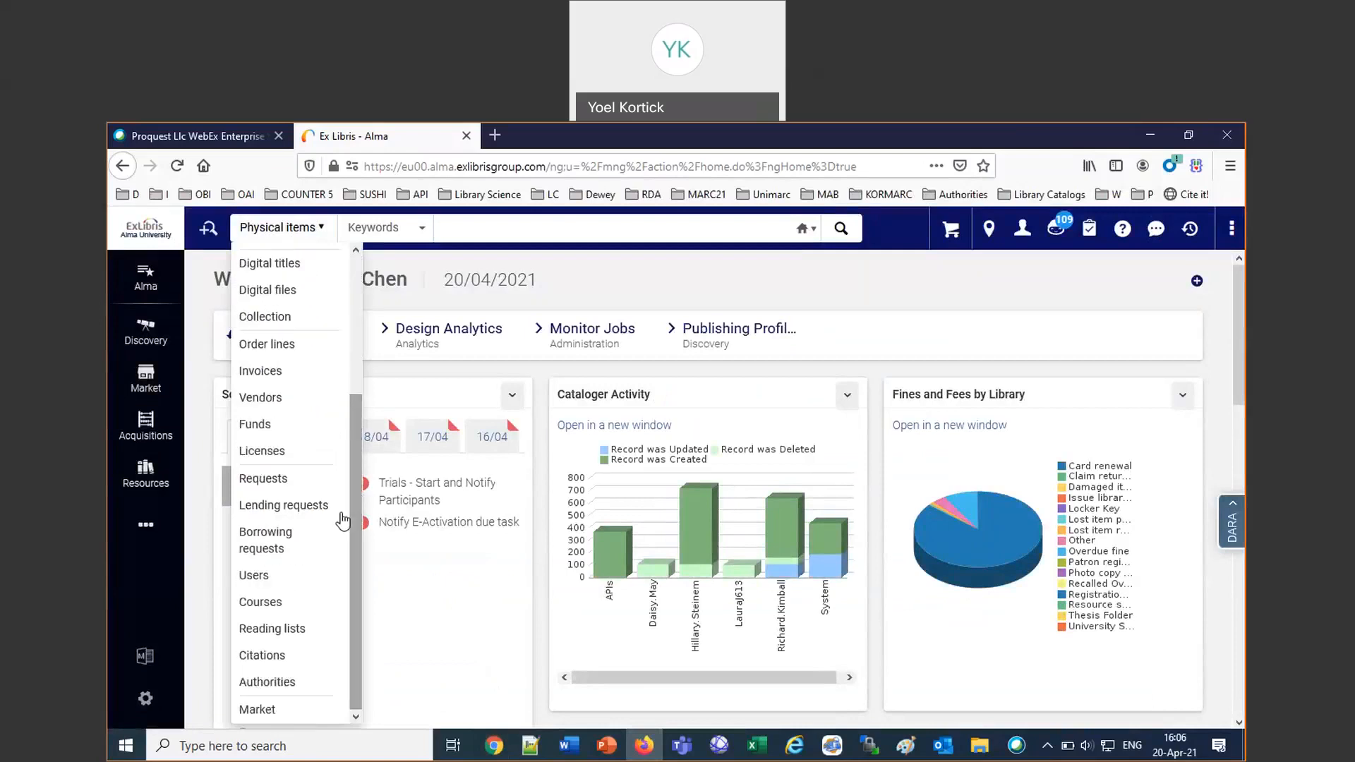
left_click(254, 576)
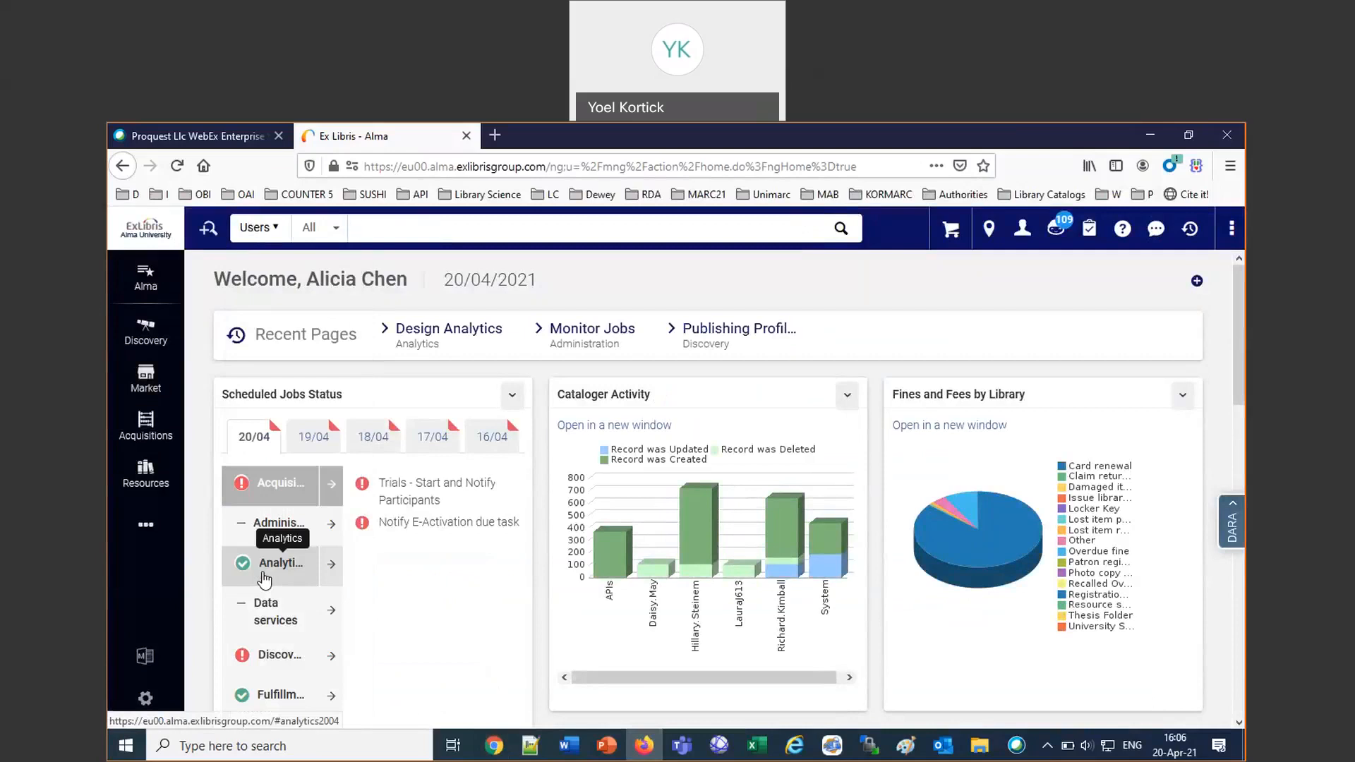
Search the users for the acquisitions staff member's first name, correcting its spelling and repeating the search.
type("mar")
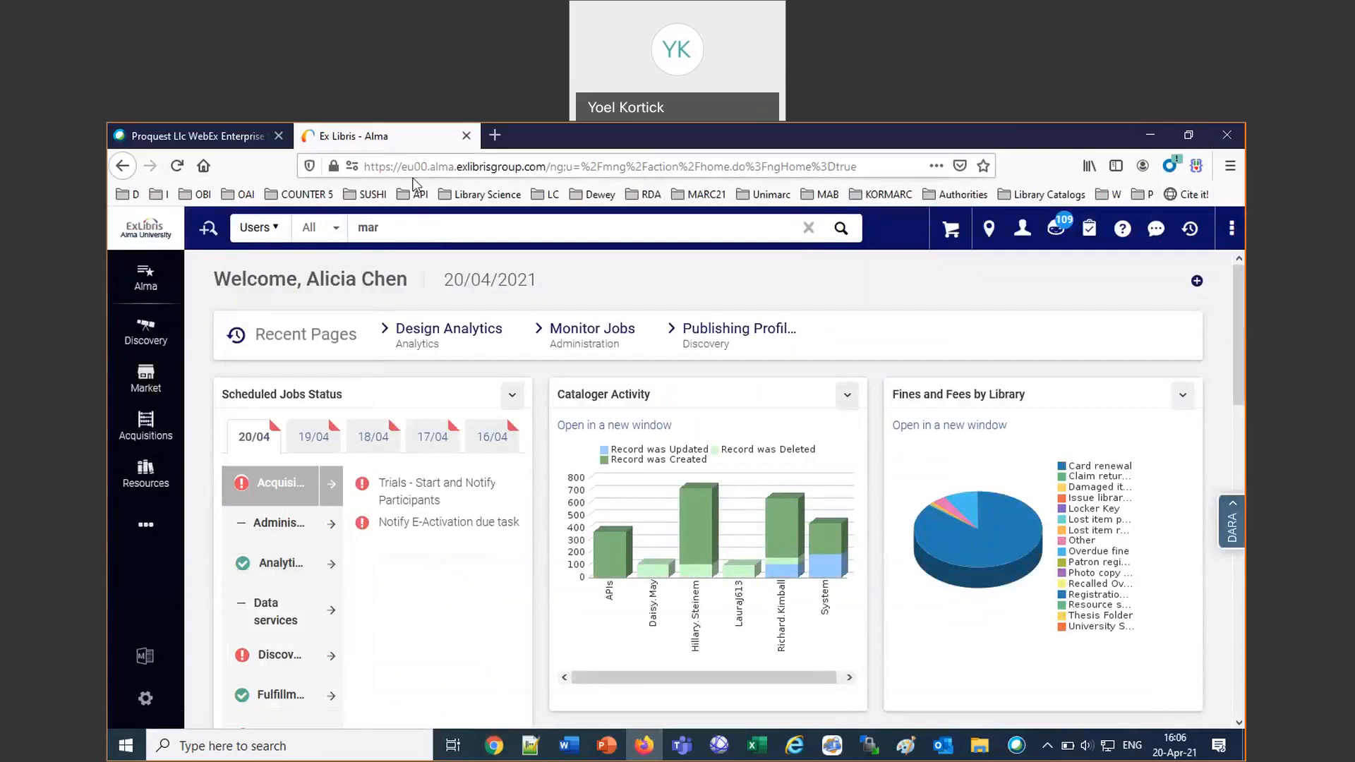
type("y anne")
key("Return")
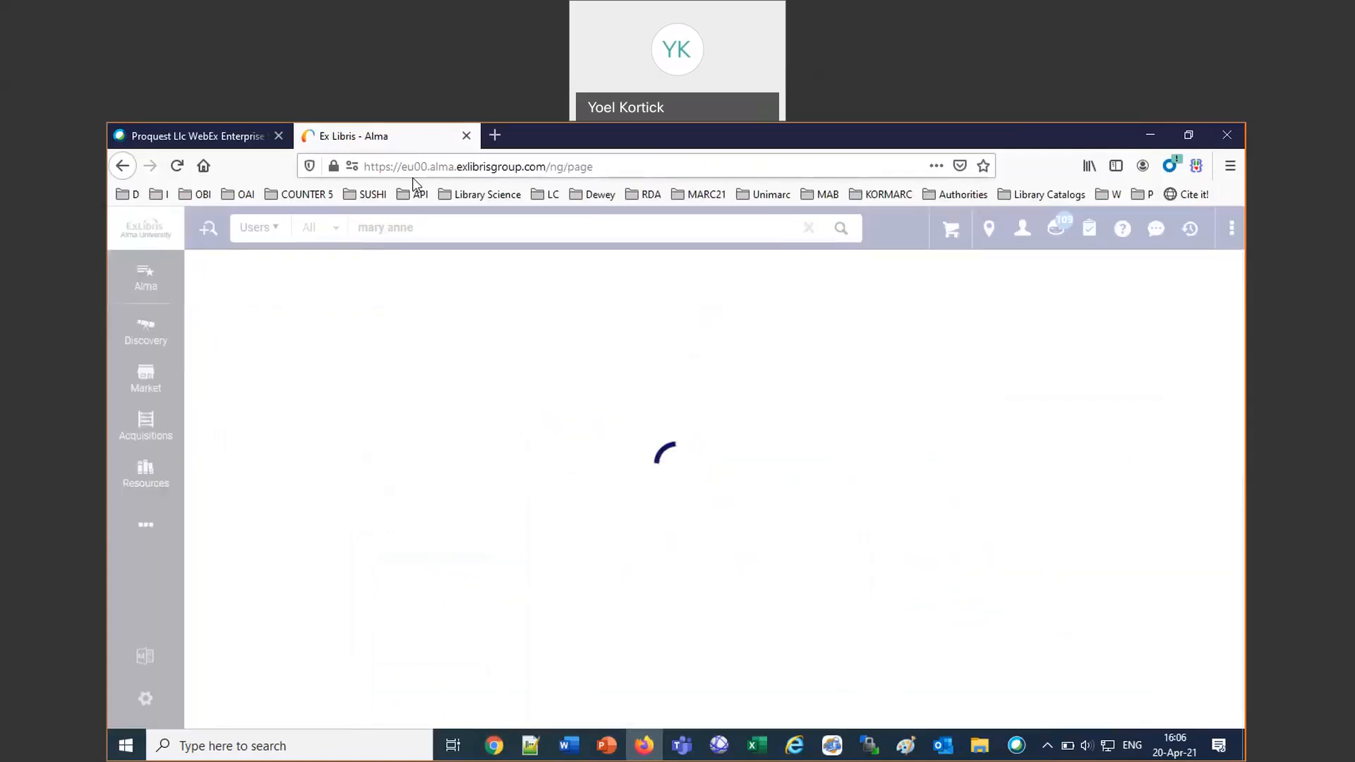
left_click(443, 230)
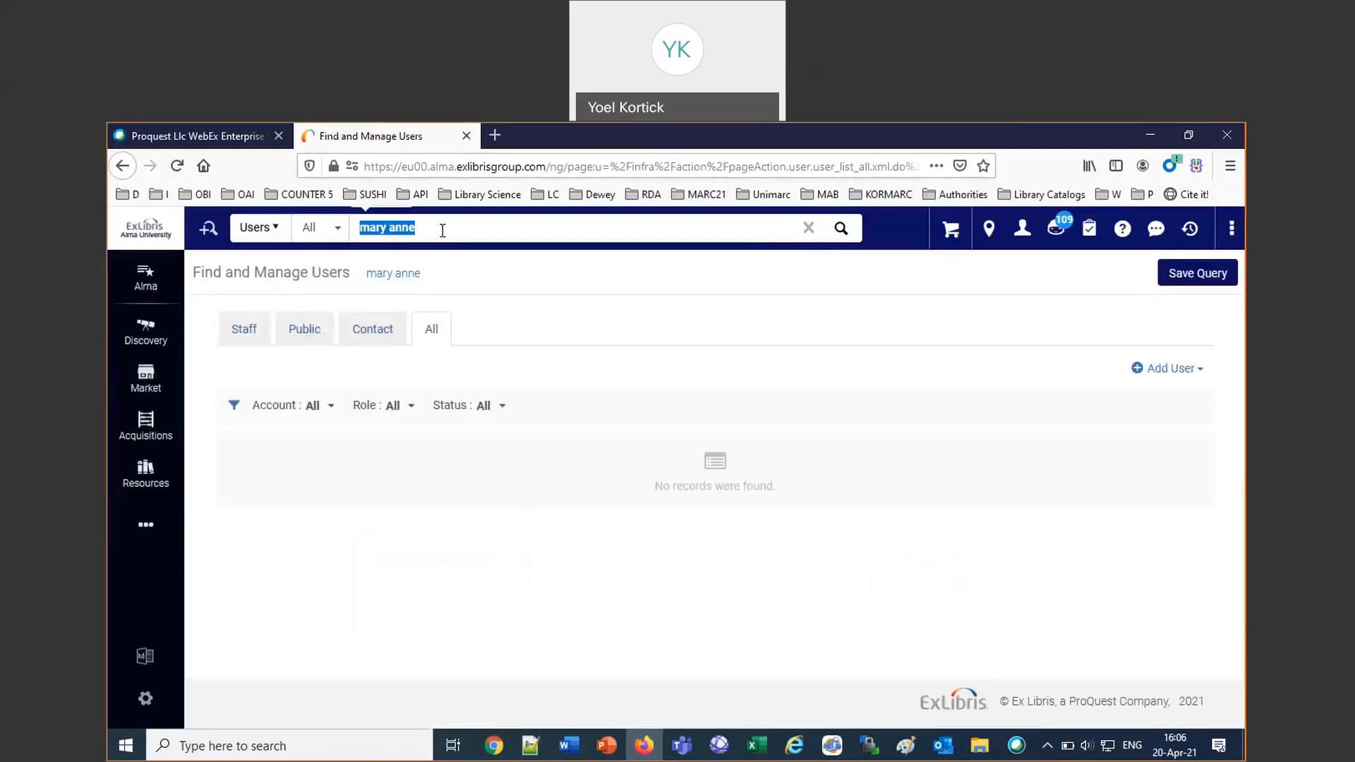
left_click(442, 231)
key("BackSpace")
key("Return")
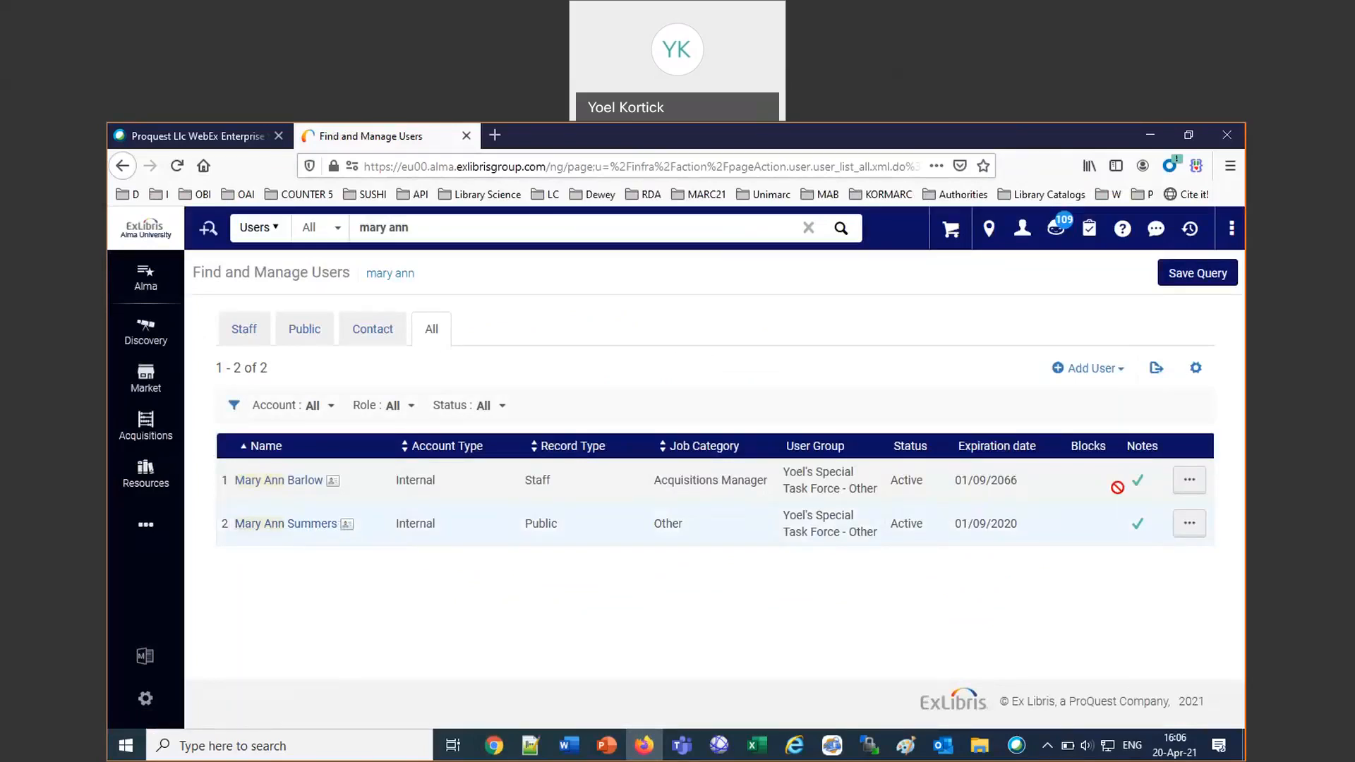
Open the Acquisitions Manager's user record for editing and examine the list of assigned user roles.
left_click(1188, 486)
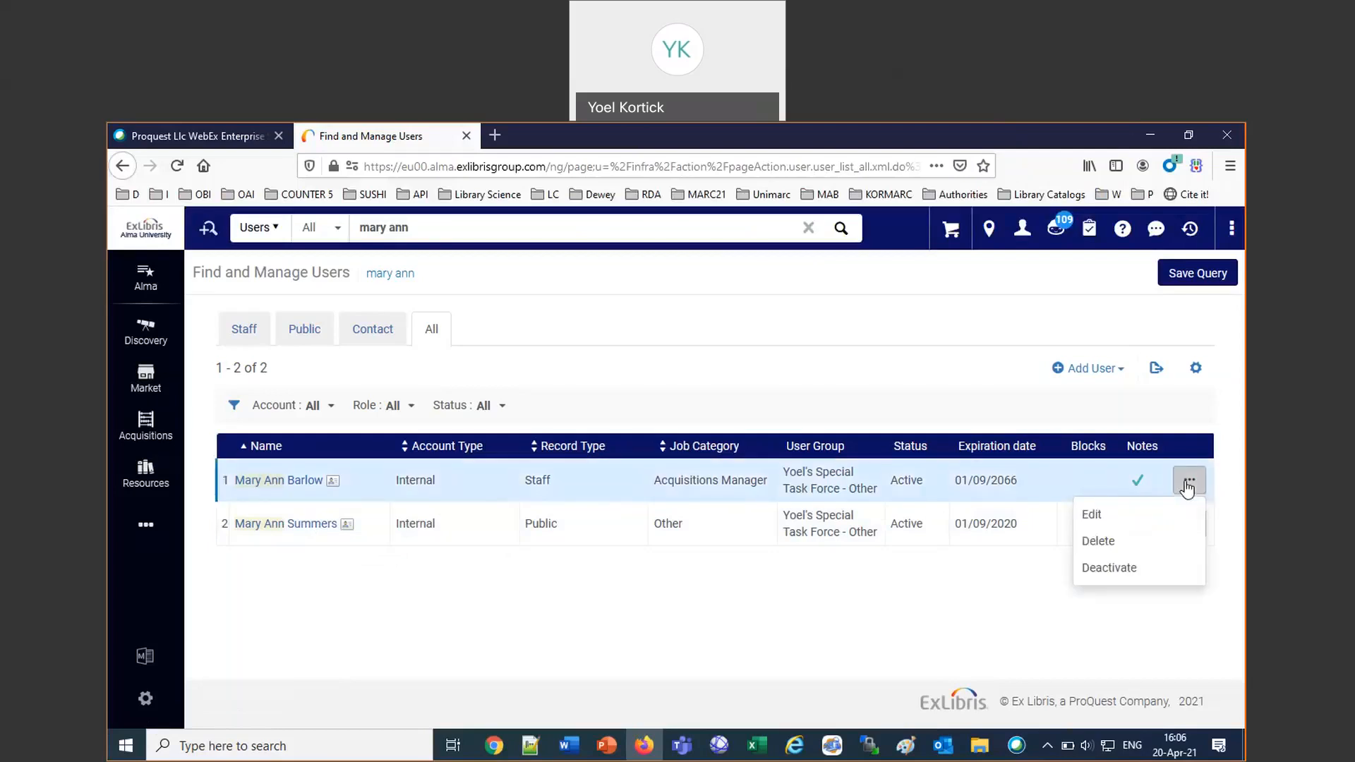
left_click(1094, 518)
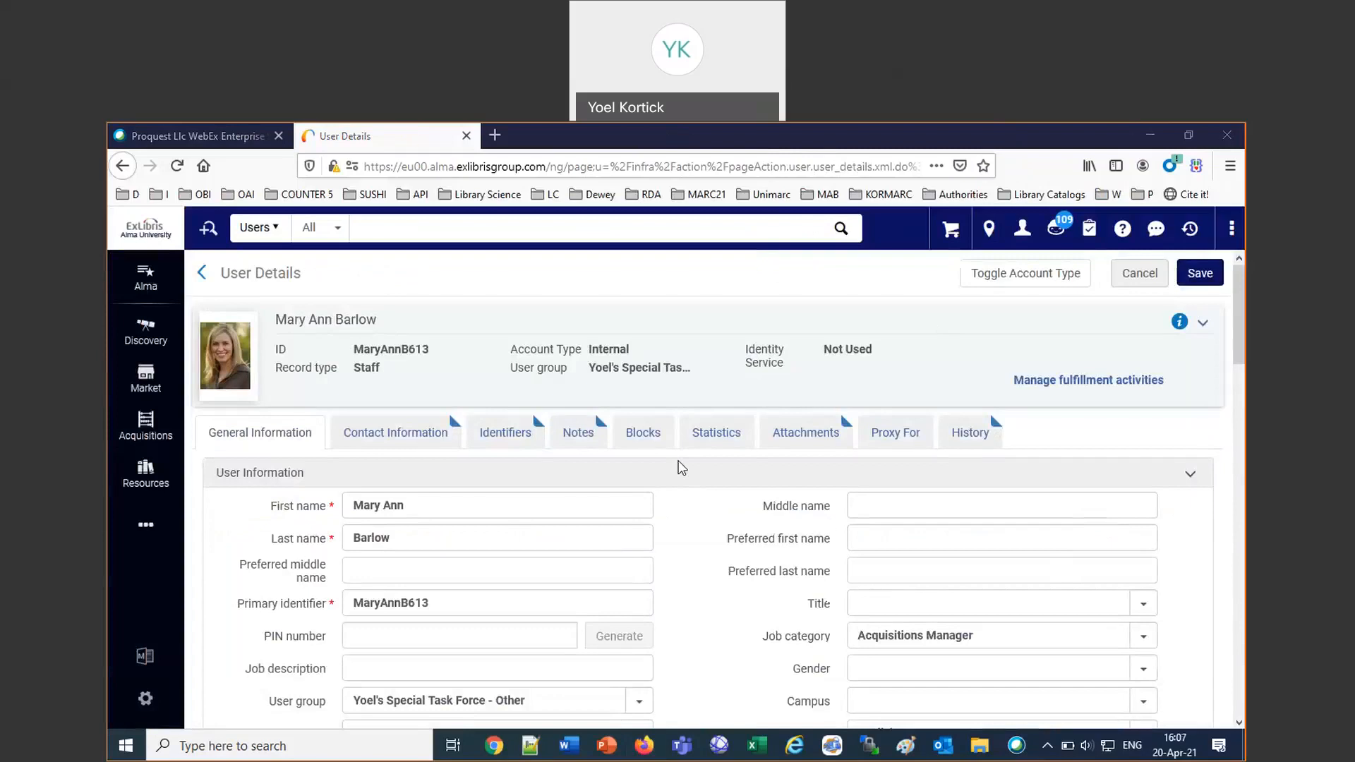
left_click(238, 136)
left_click(339, 138)
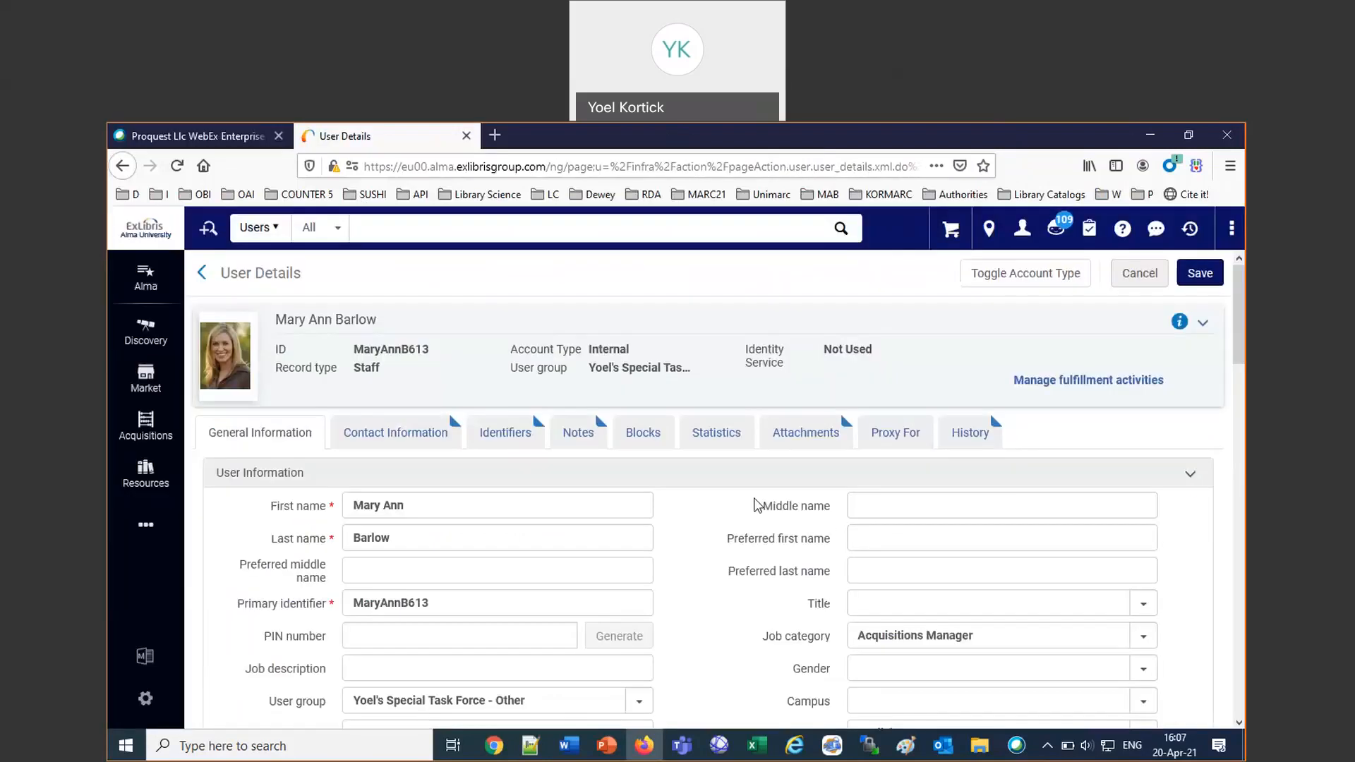
scroll(749, 561, "down", 20)
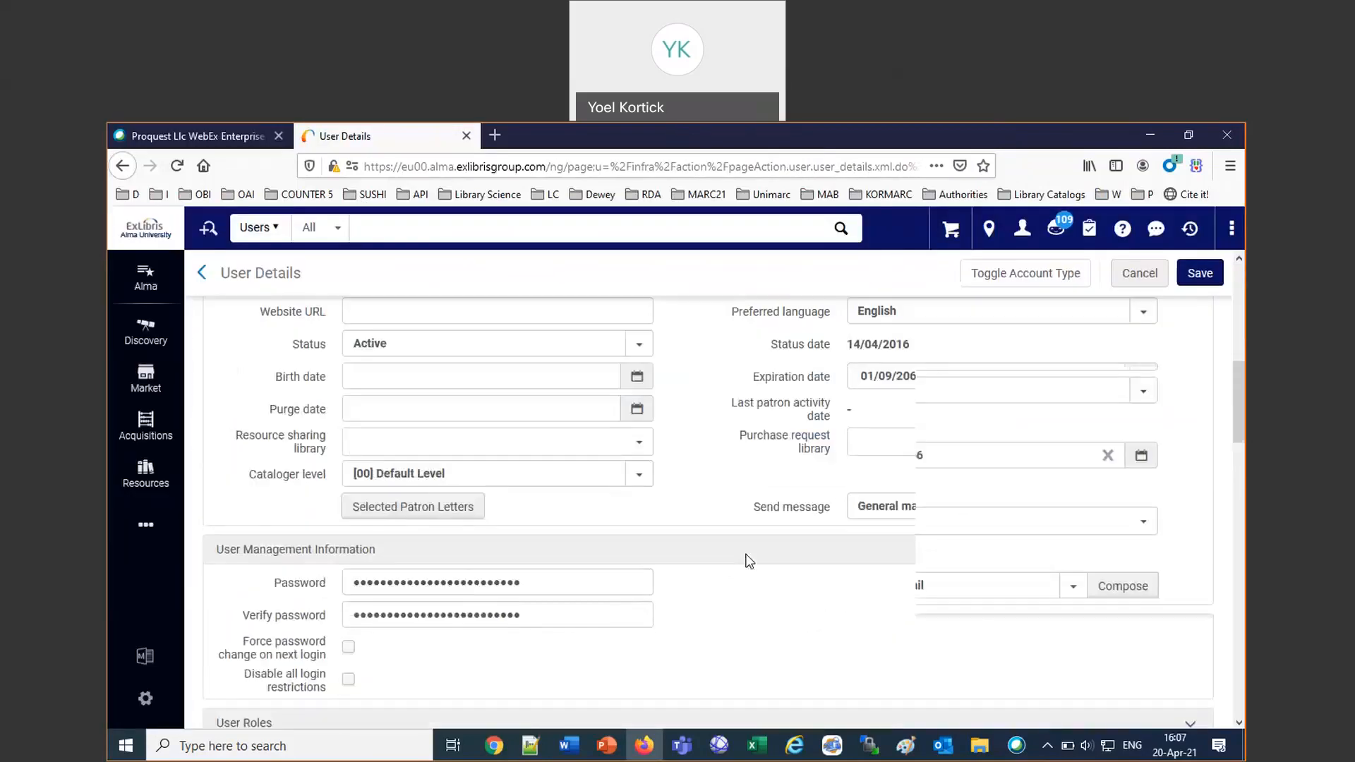
scroll(749, 561, "down", 6)
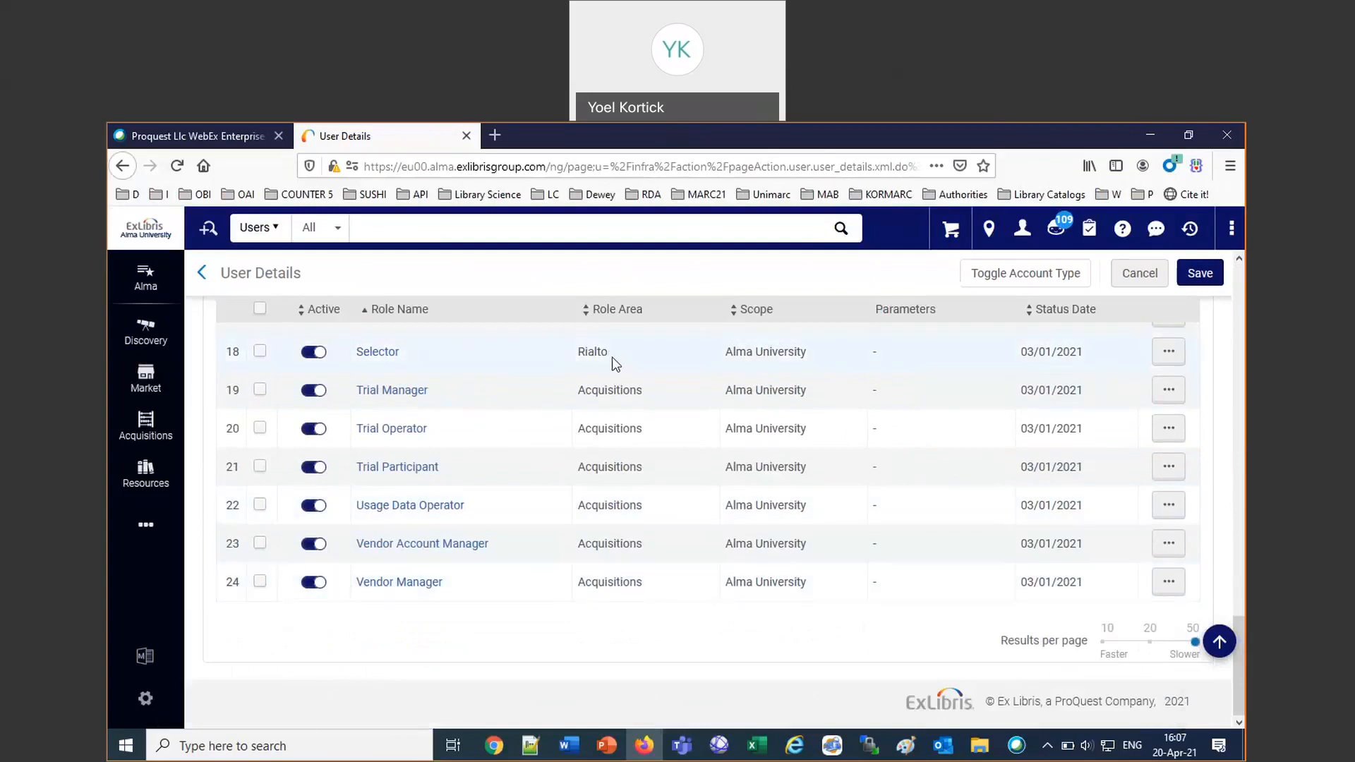
scroll(653, 447, "up", 6)
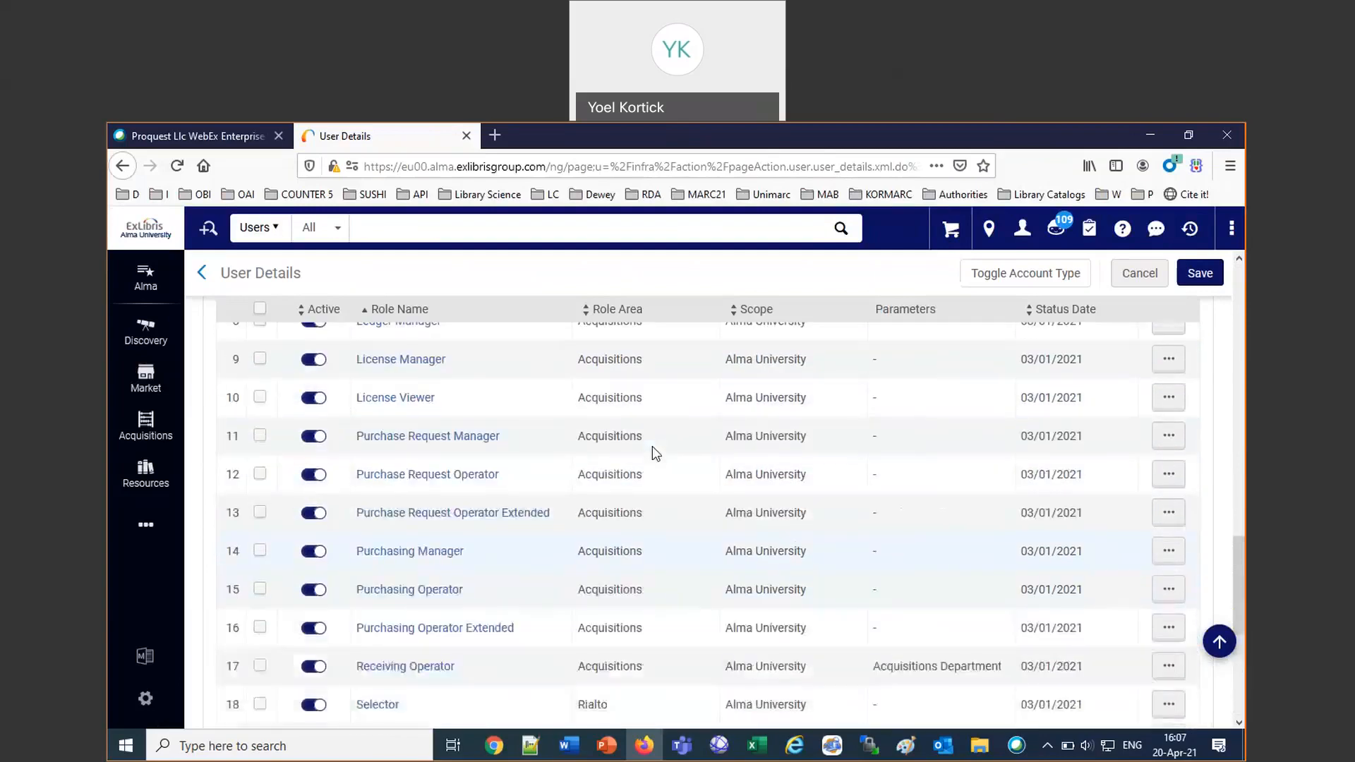
scroll(652, 446, "up", 5)
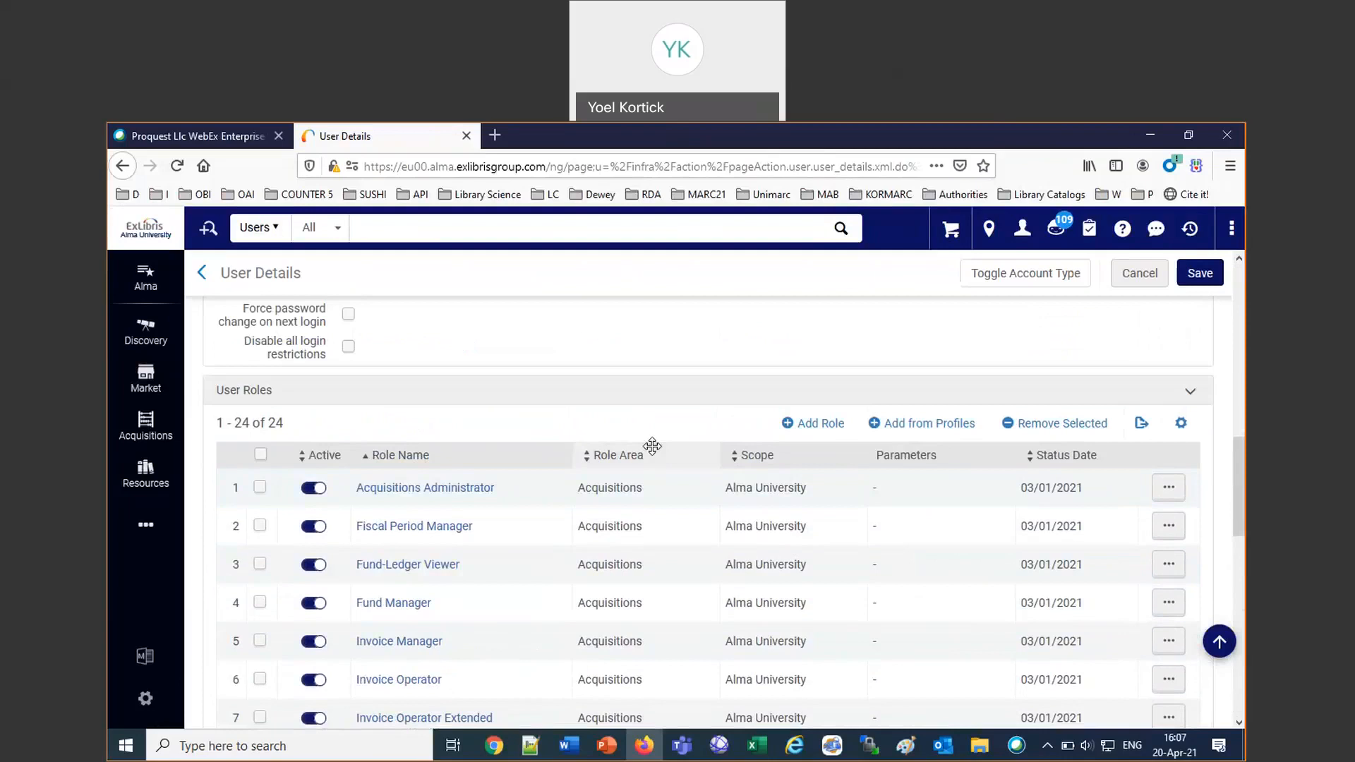
Search the users for the logged-in staff member's first name and open the internal account's record for editing.
left_click(420, 224)
type("alicia")
key("Return")
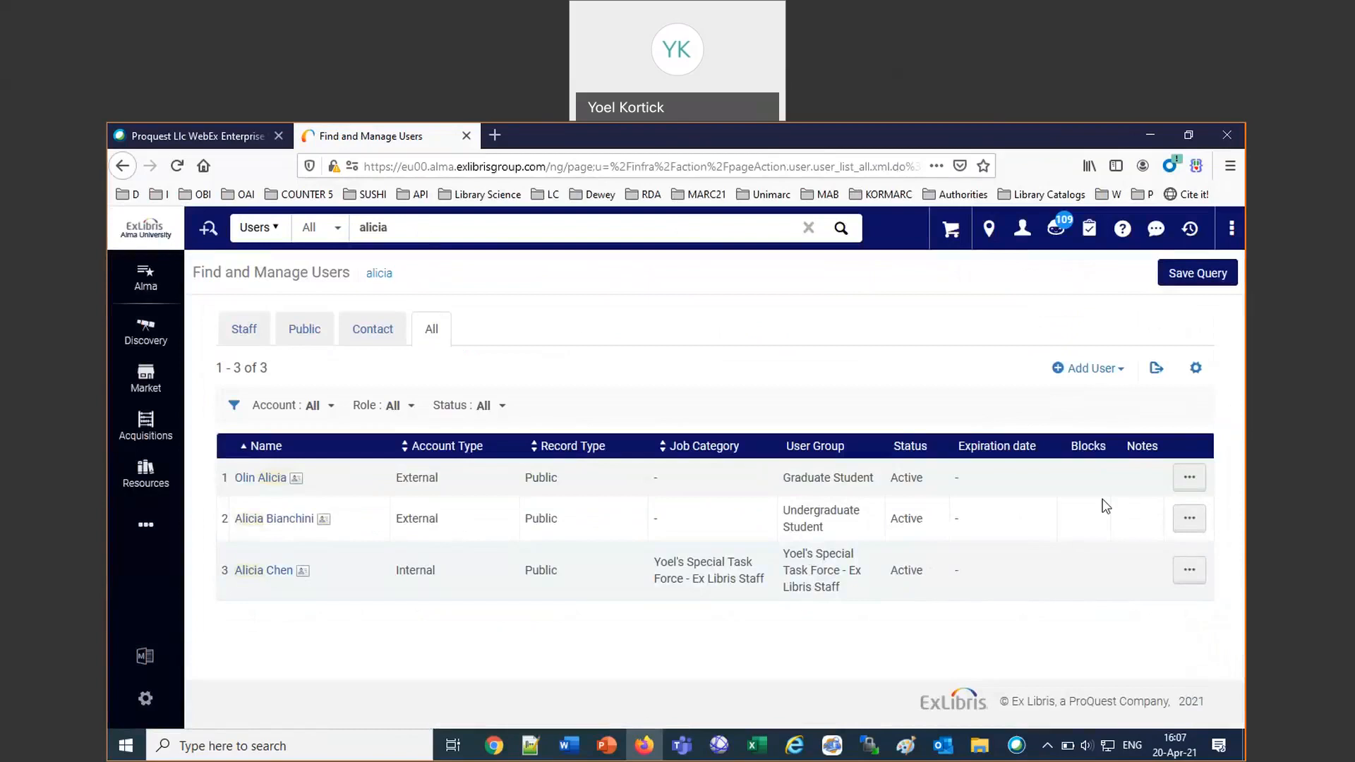
left_click(1189, 570)
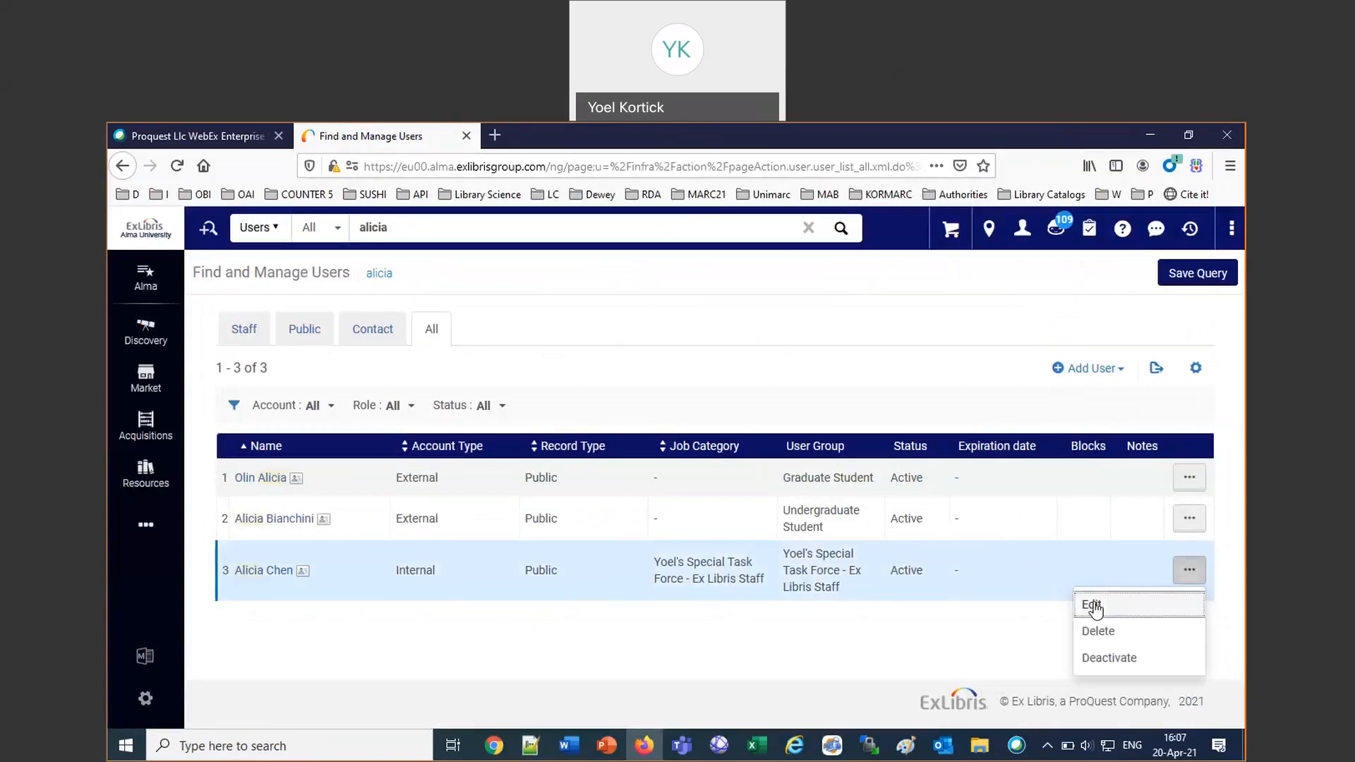
left_click(1094, 607)
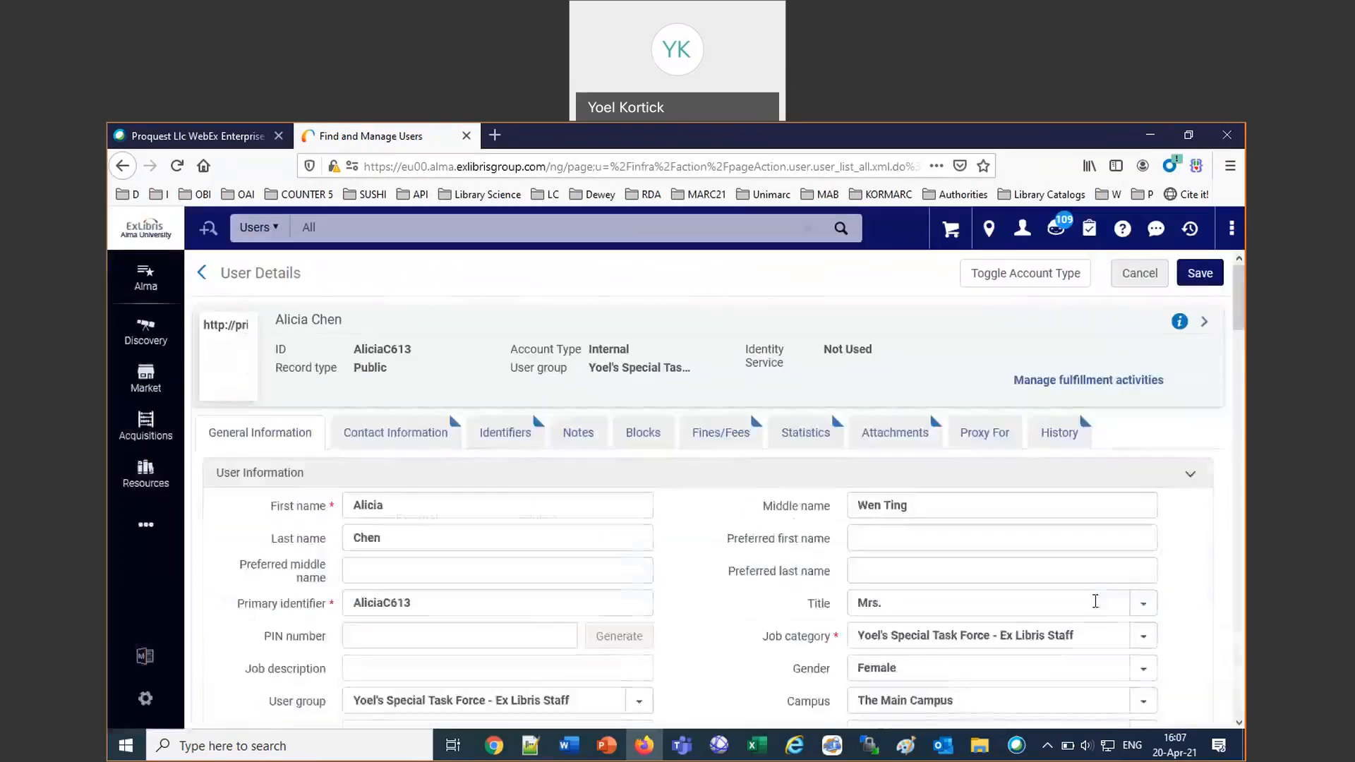
Examine the role names, role areas and scopes on the first page of this user's roles list.
scroll(916, 597, "down", 15)
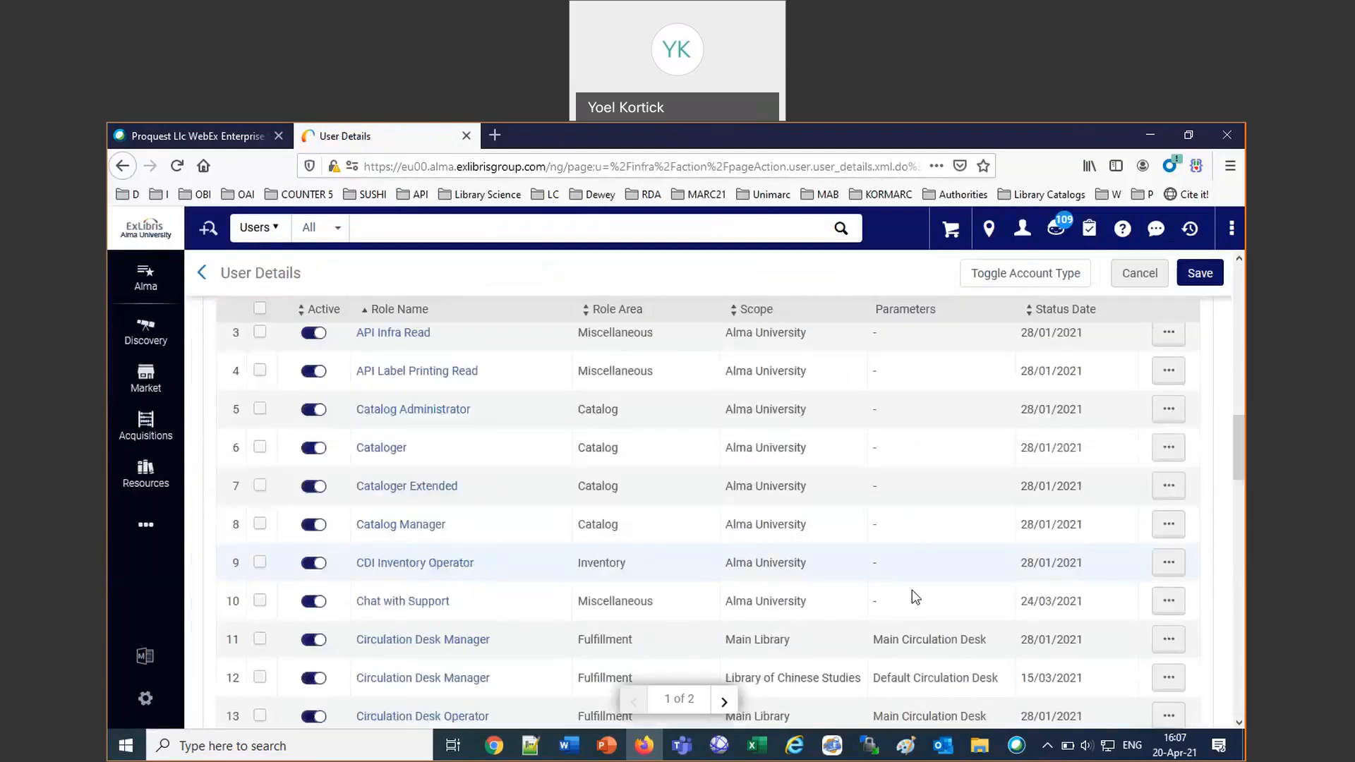
scroll(916, 597, "up", 3)
scroll(915, 596, "down", 3)
right_click(914, 621)
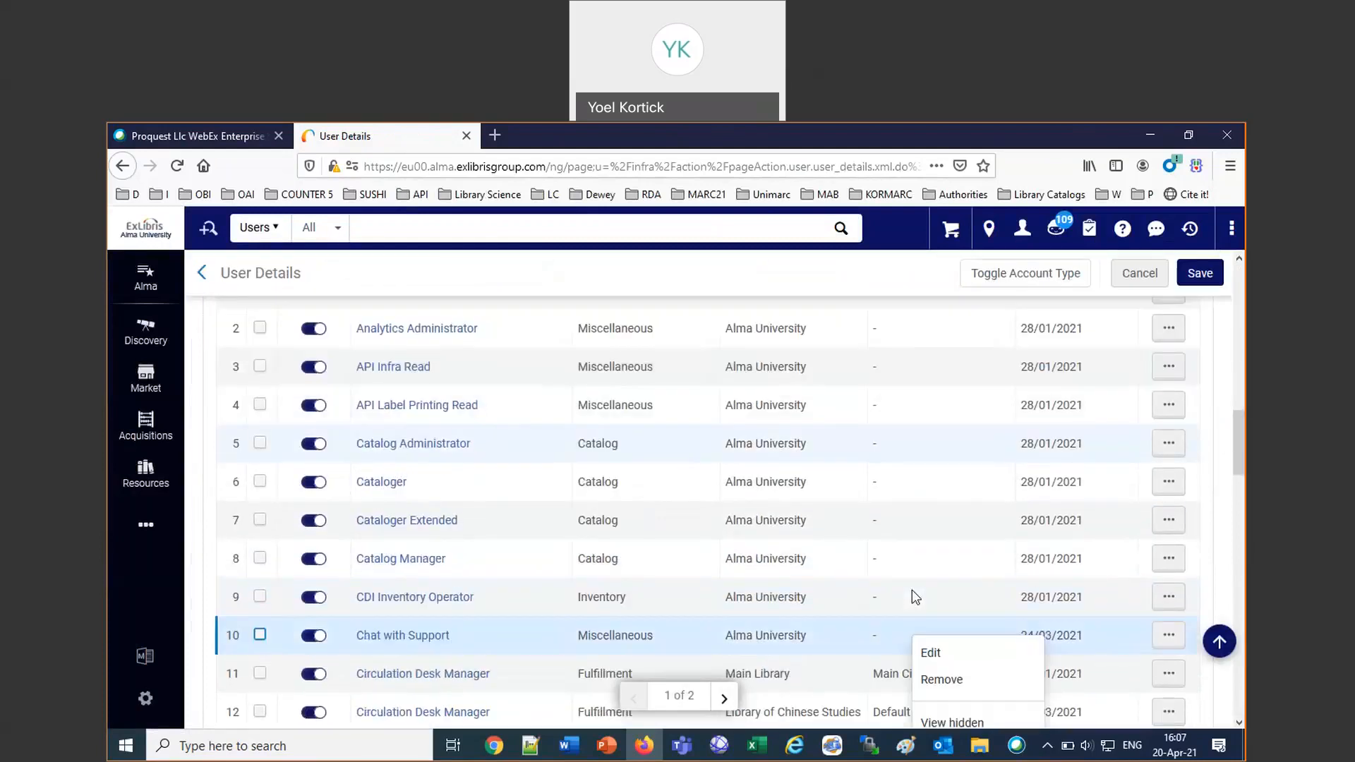
scroll(969, 600, "down", 12)
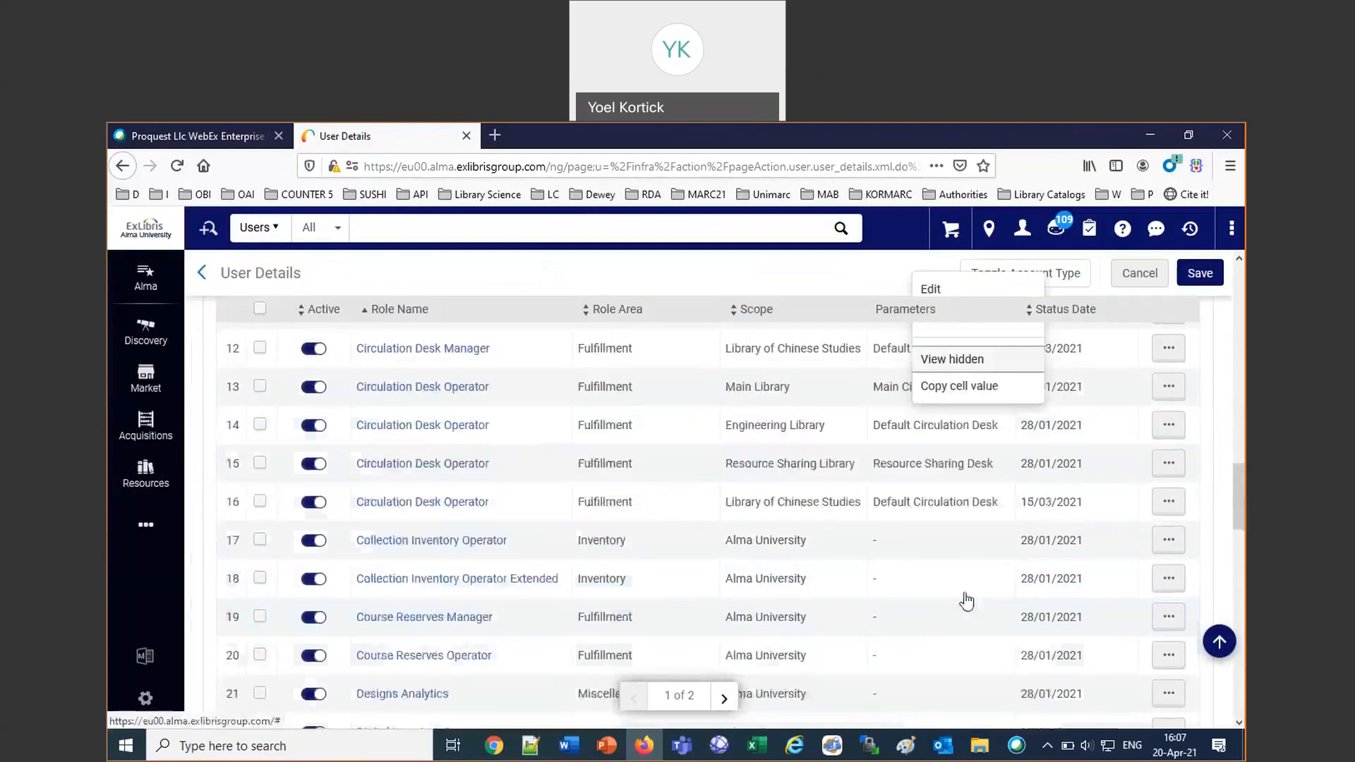
scroll(969, 600, "down", 5)
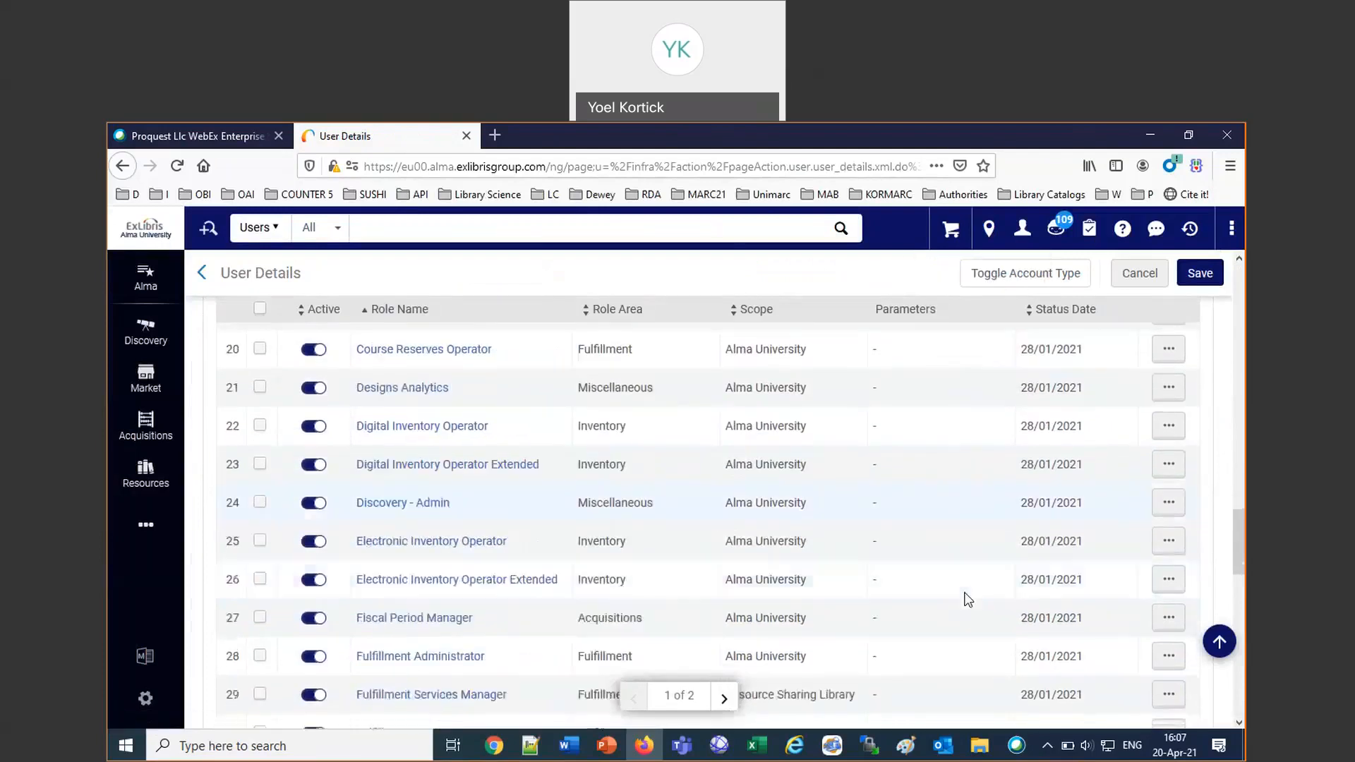
scroll(968, 600, "down", 12)
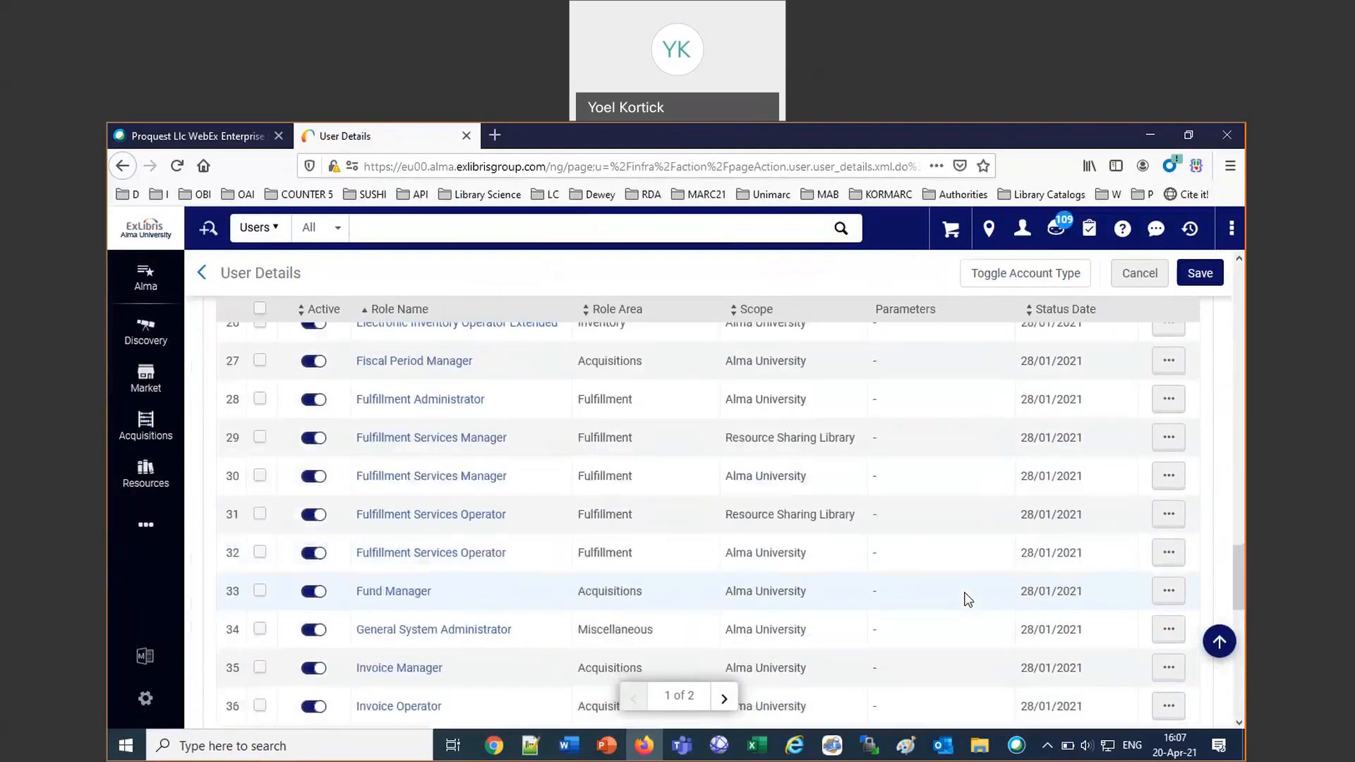
scroll(969, 600, "down", 5)
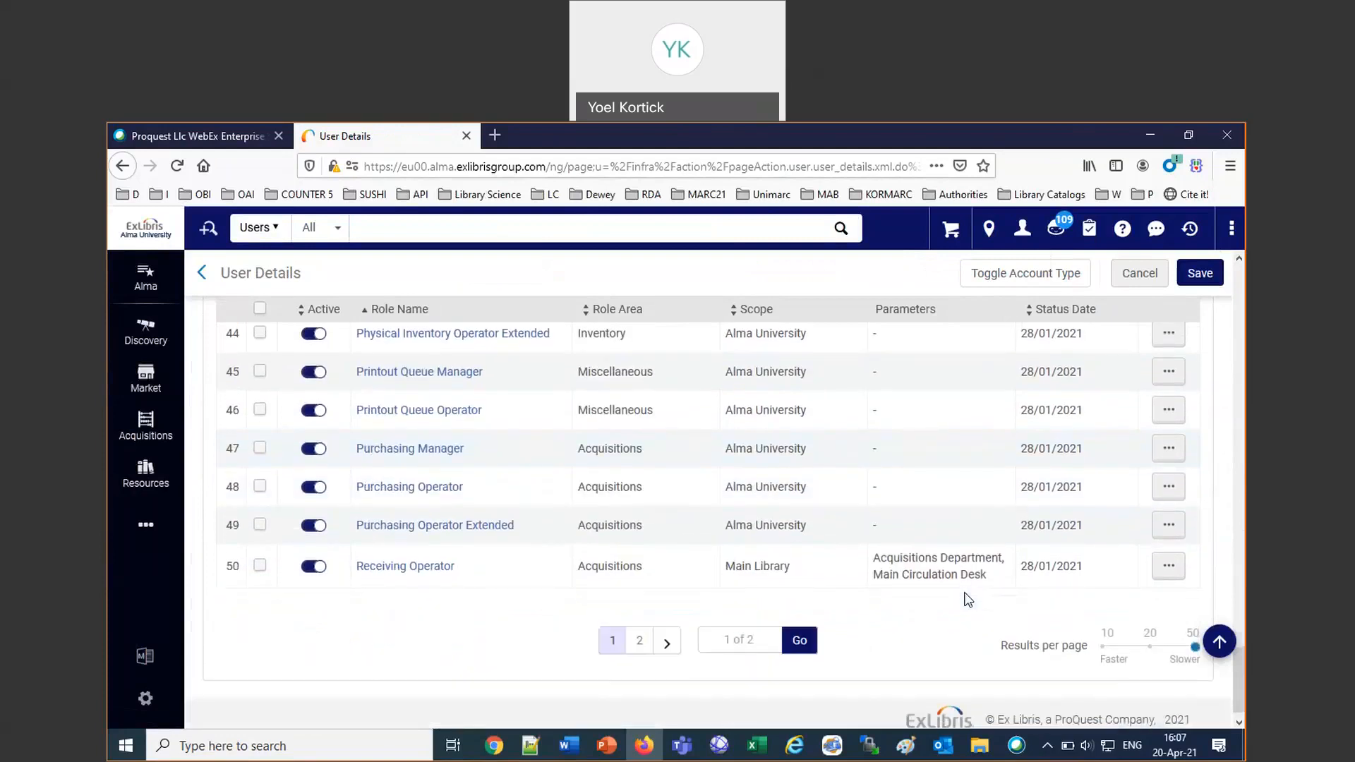
Open the list of manual jobs for the internal account and filter it by job type Users.
left_click(144, 531)
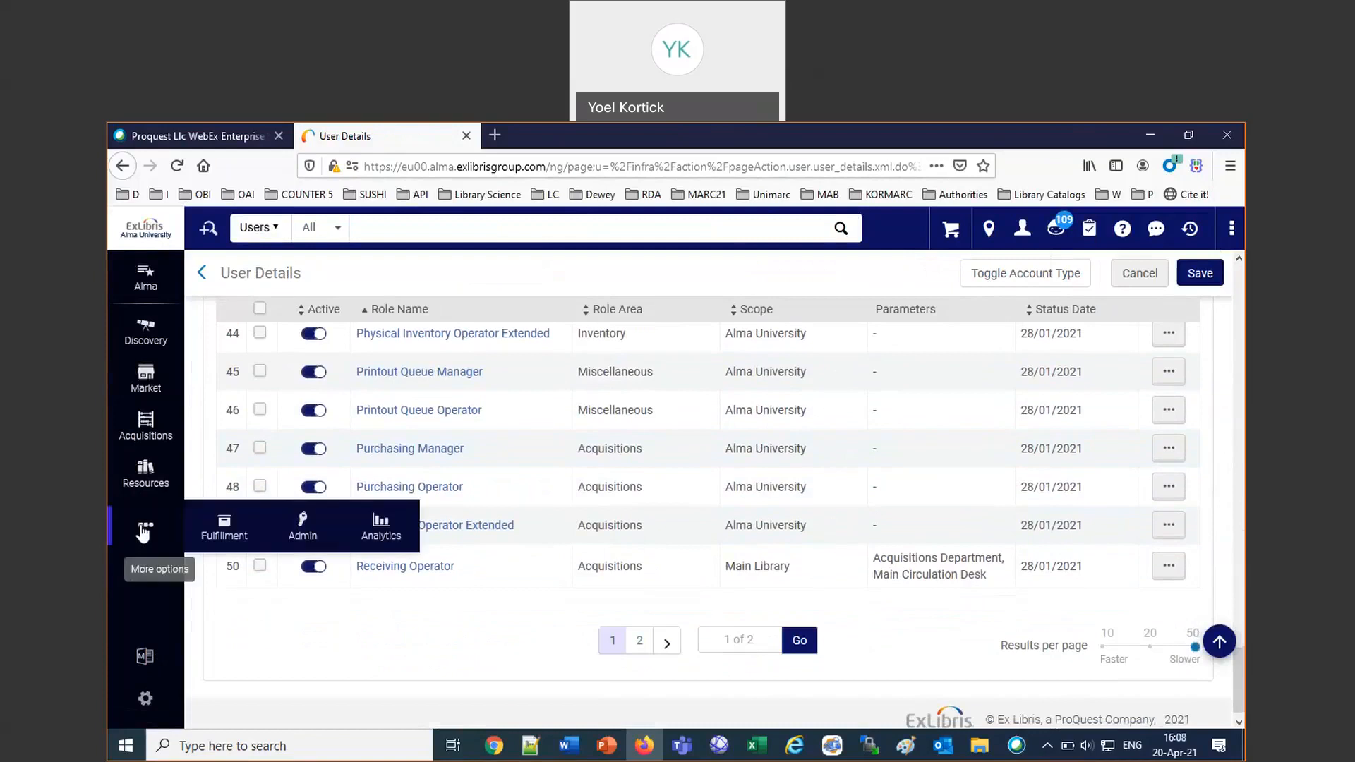
left_click(300, 535)
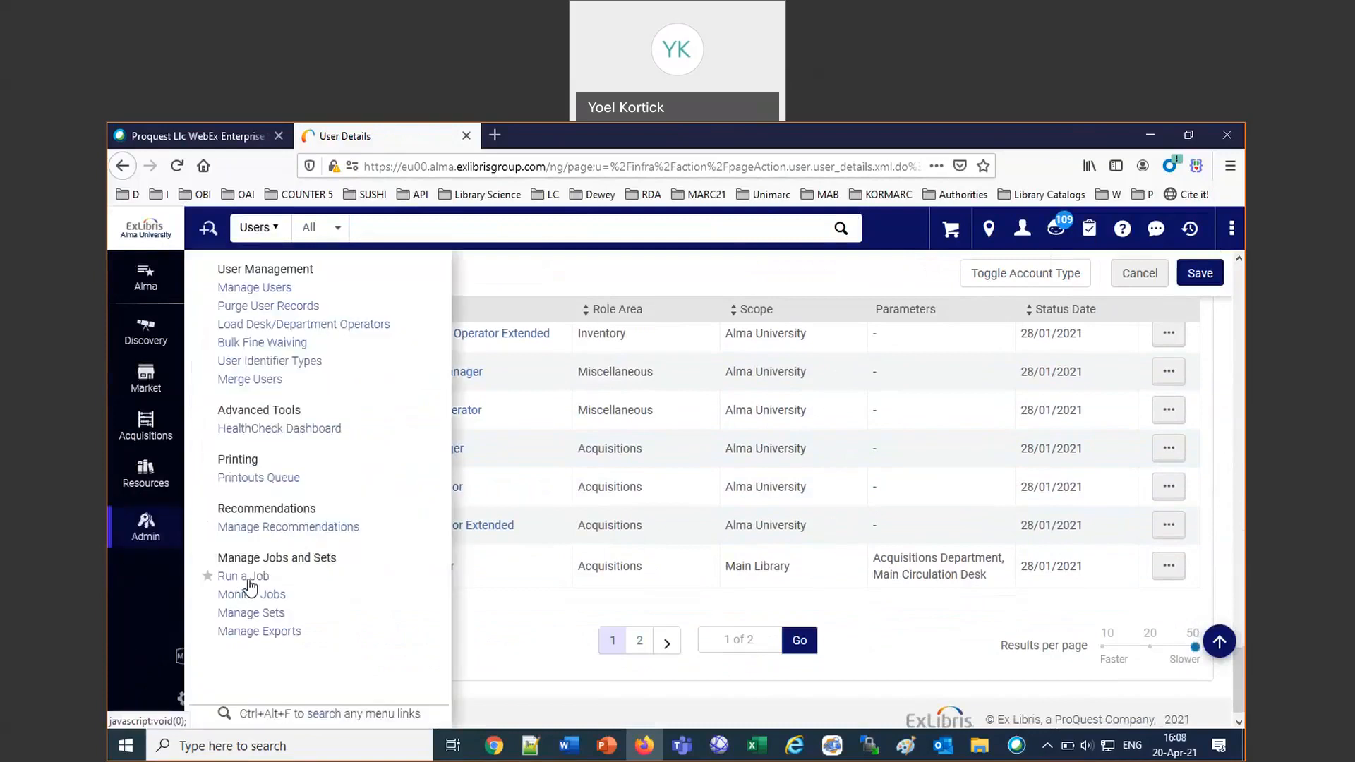
left_click(249, 577)
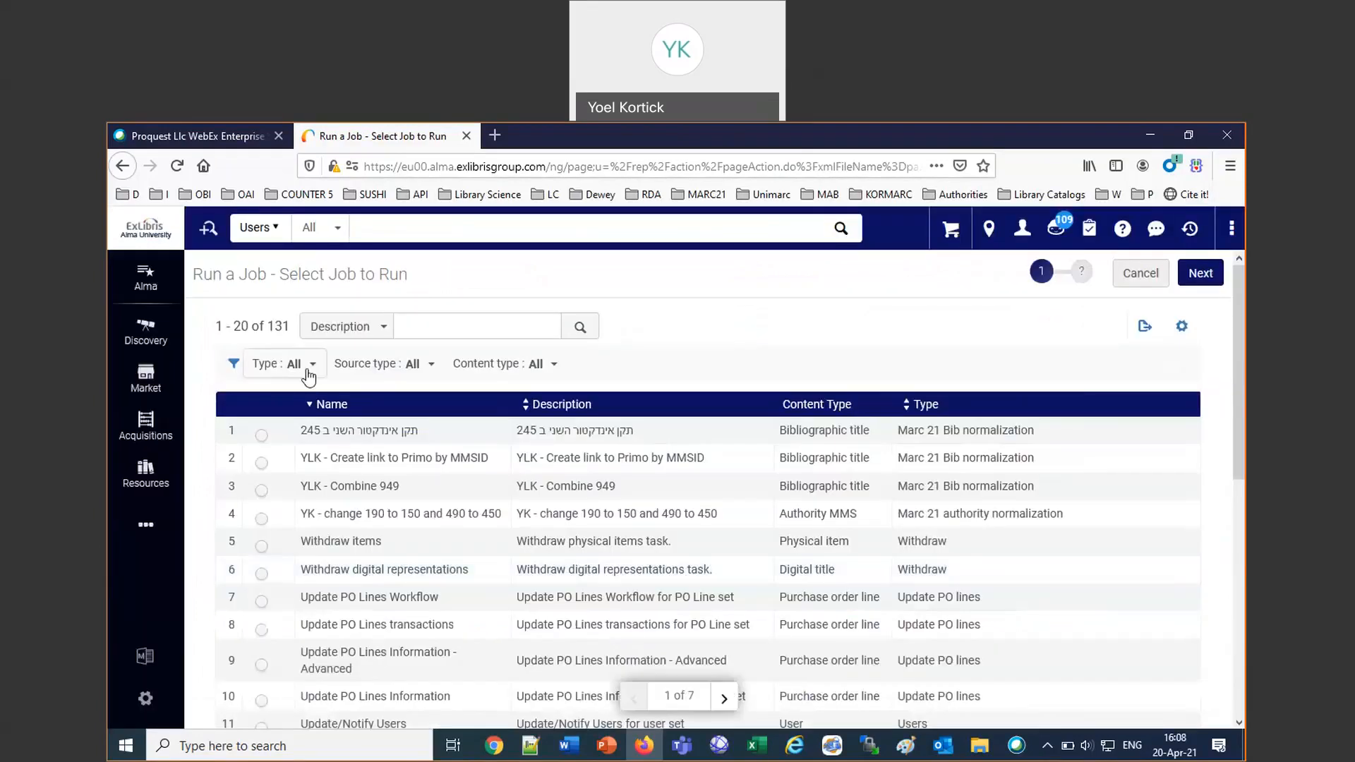
left_click(308, 367)
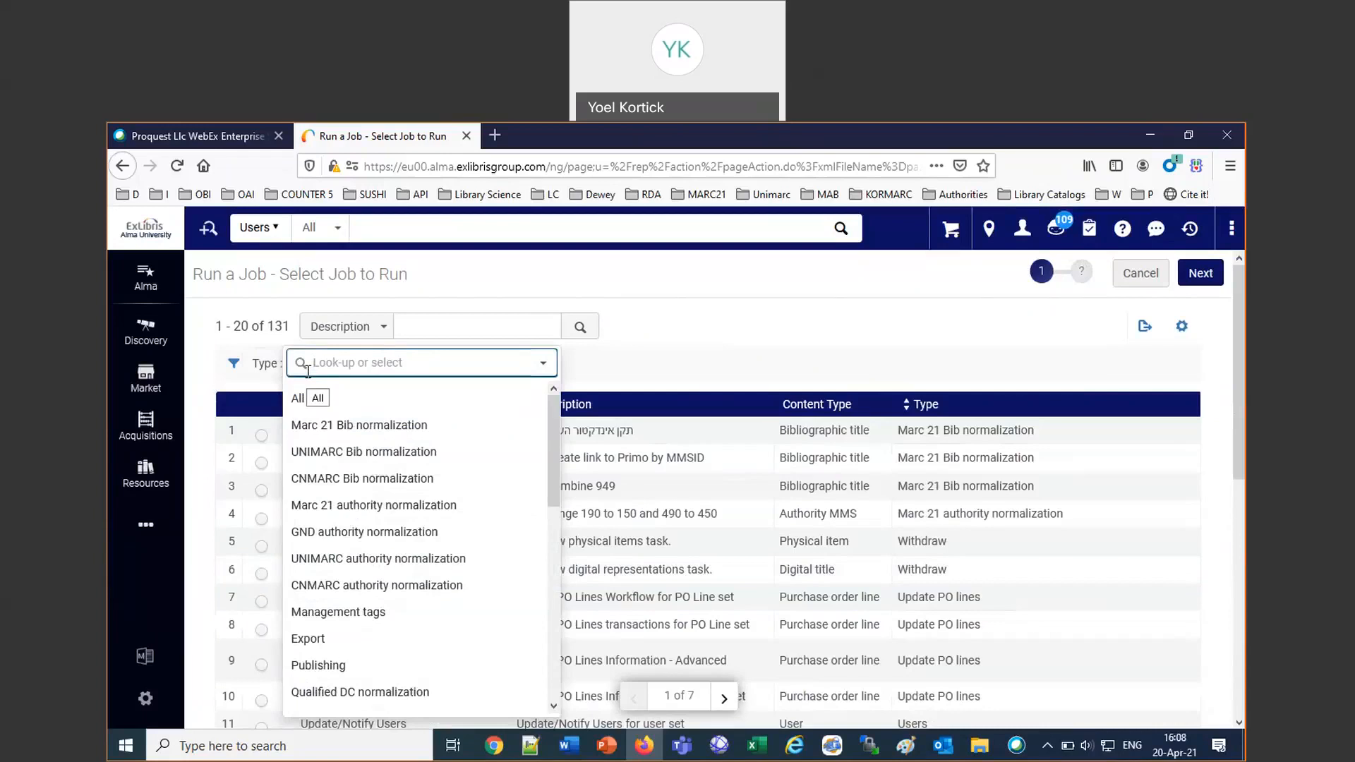
scroll(548, 439, "down", 2)
left_click_drag(557, 516, 561, 642)
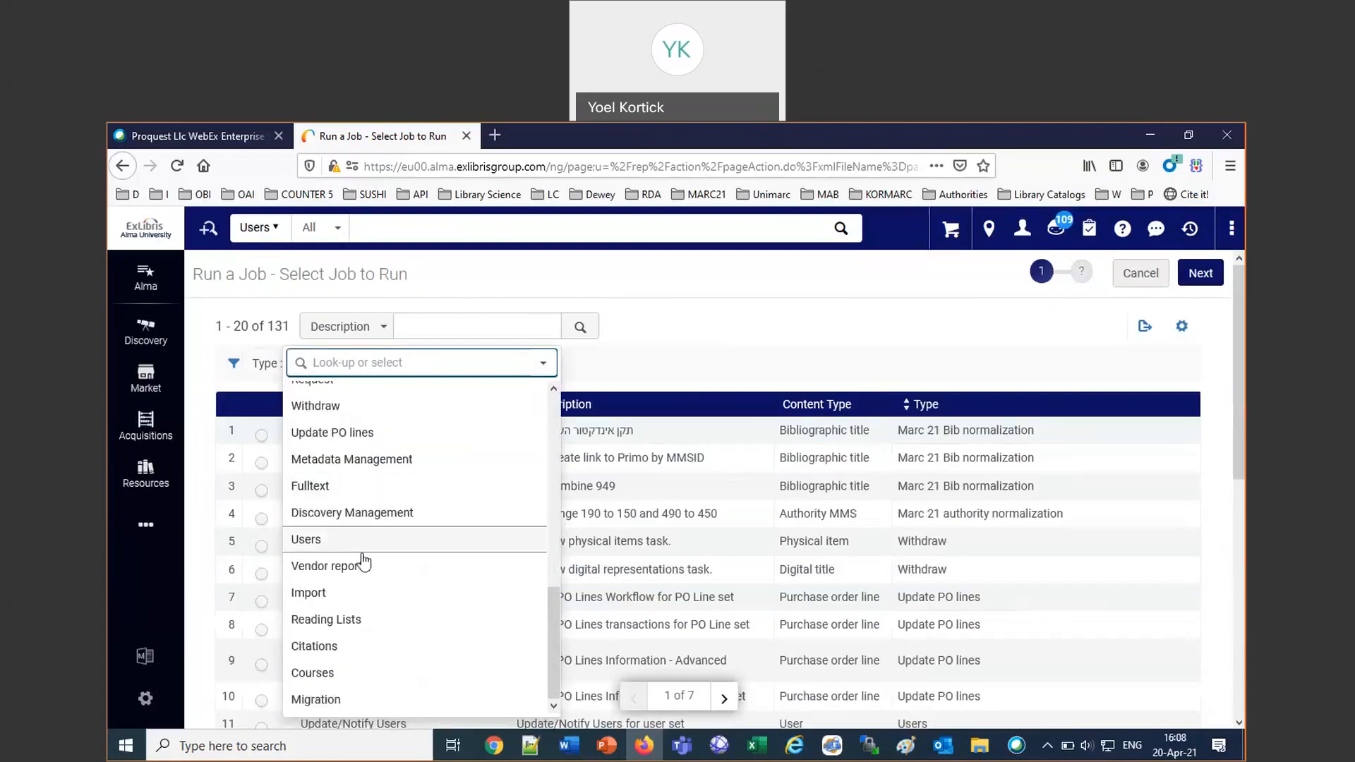
left_click(312, 540)
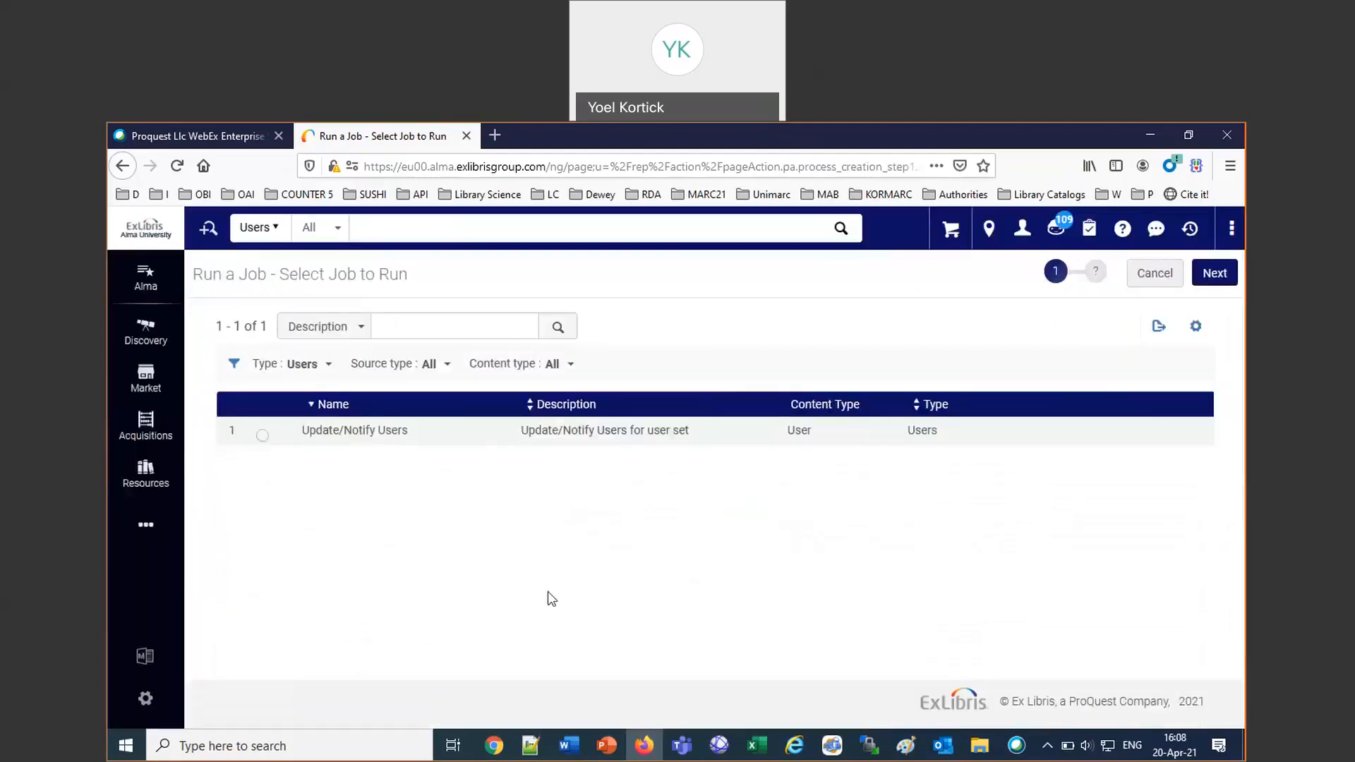
Switch to the Acquisitions Manager's Alma session in Chrome, open the manual jobs list and filter it by type Export.
left_click(499, 748)
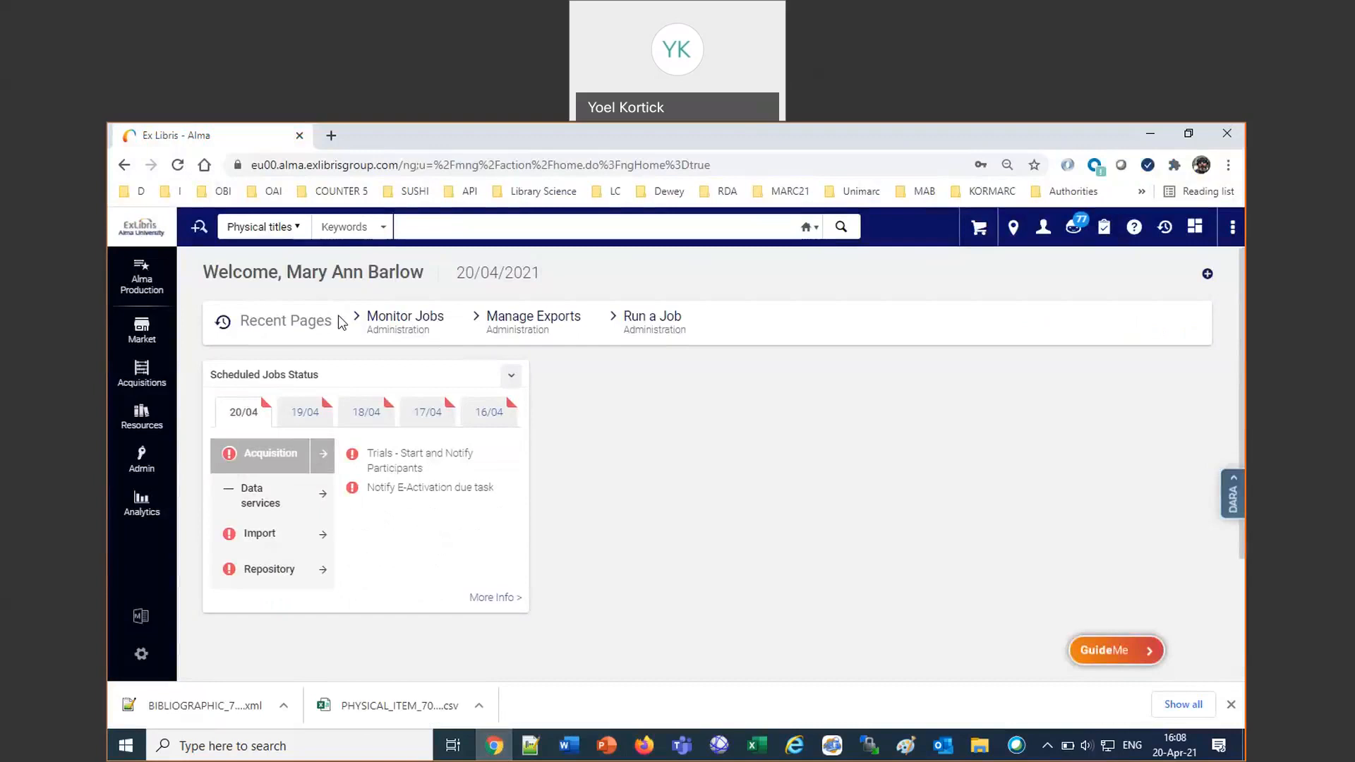
left_click(156, 460)
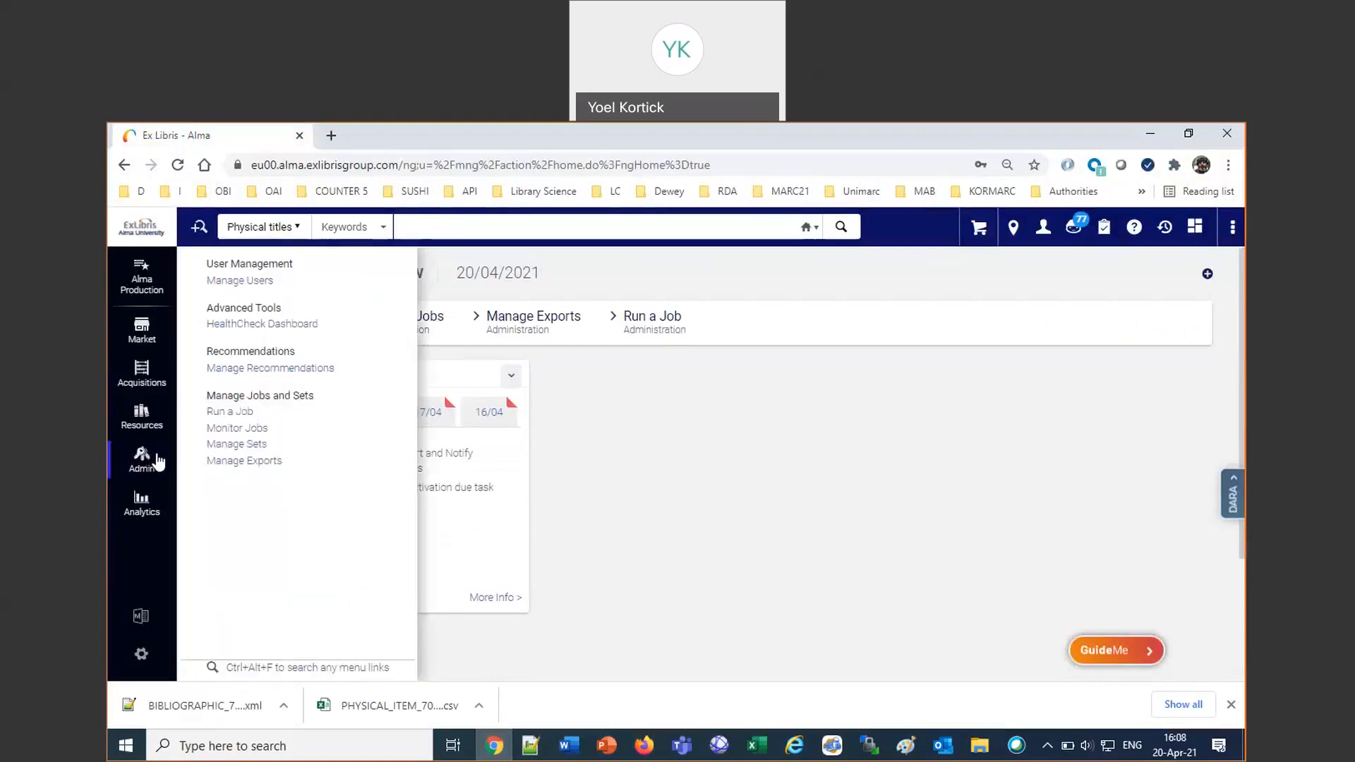
left_click(233, 414)
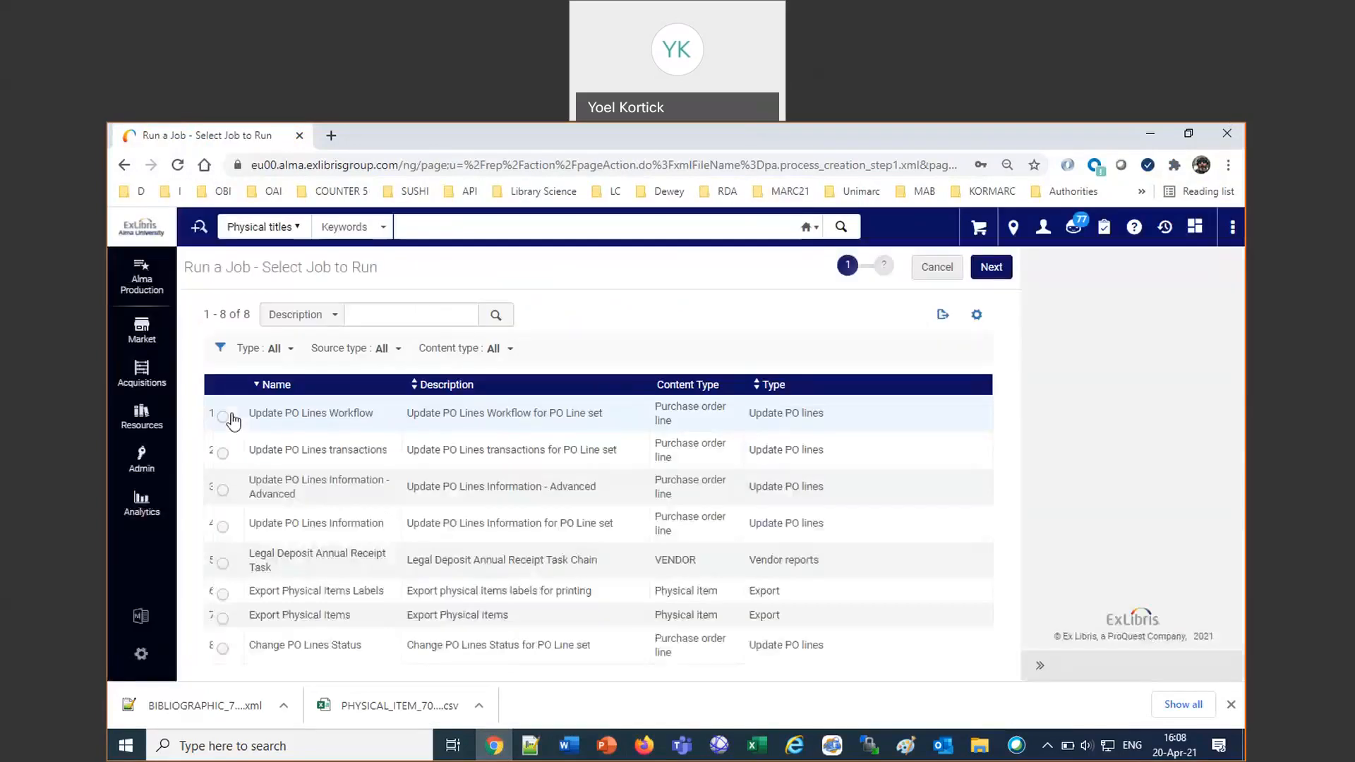
left_click(275, 348)
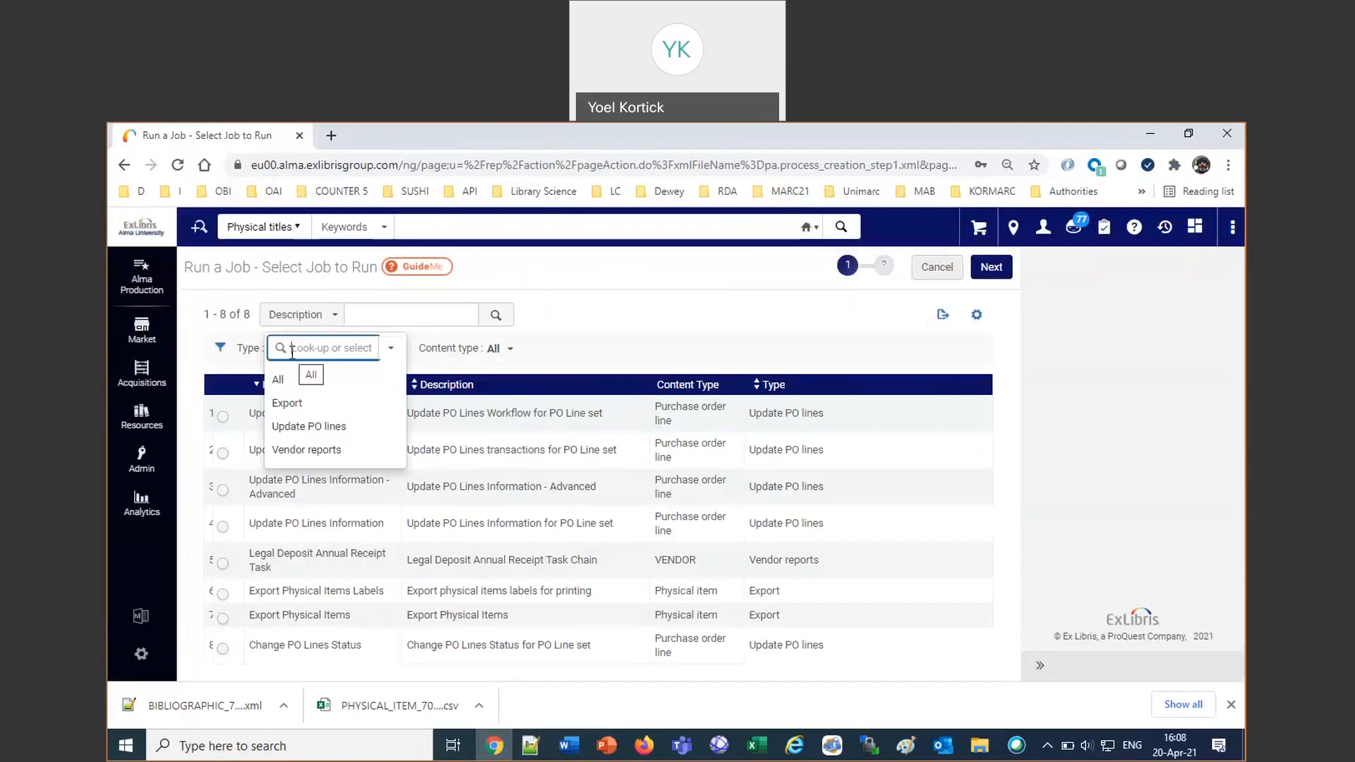
left_click(287, 403)
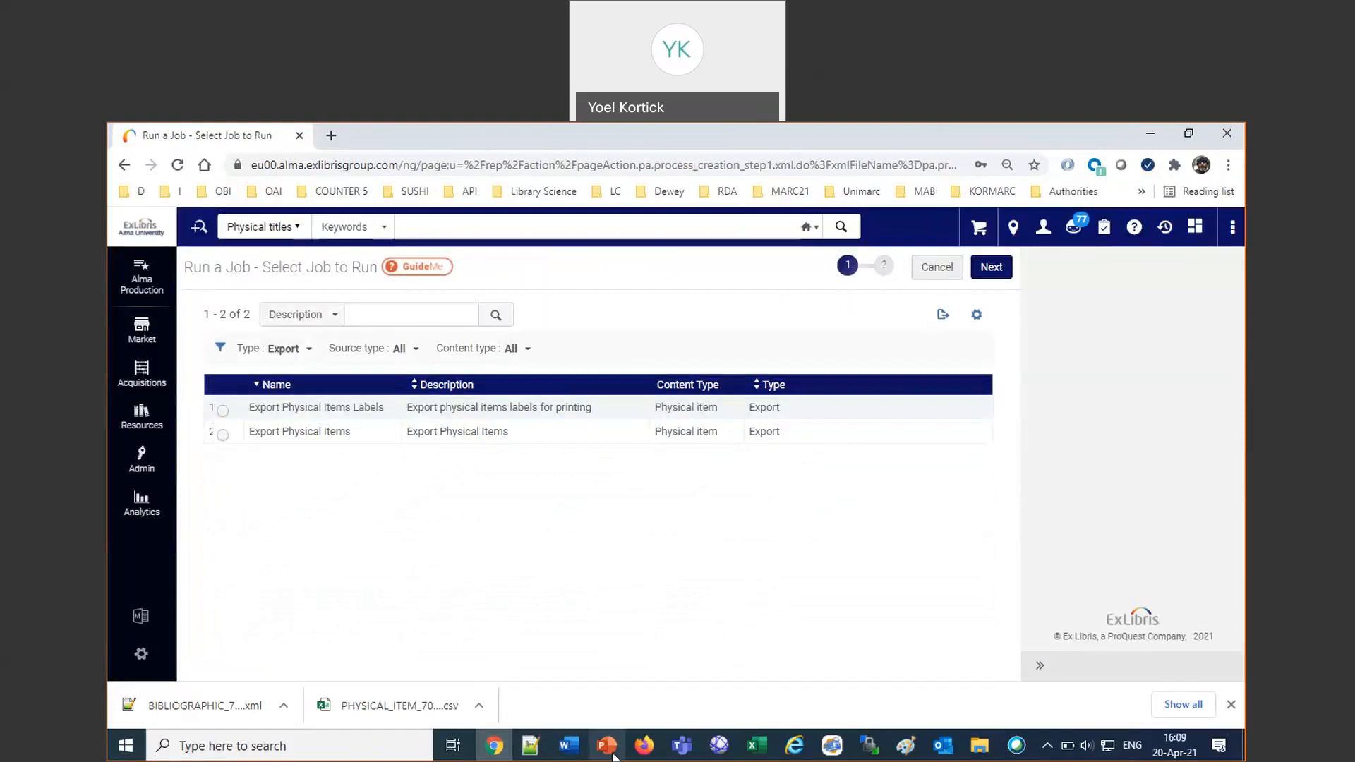
Switch back to the internal account's session in Firefox and change the job type filter to Export.
left_click(644, 751)
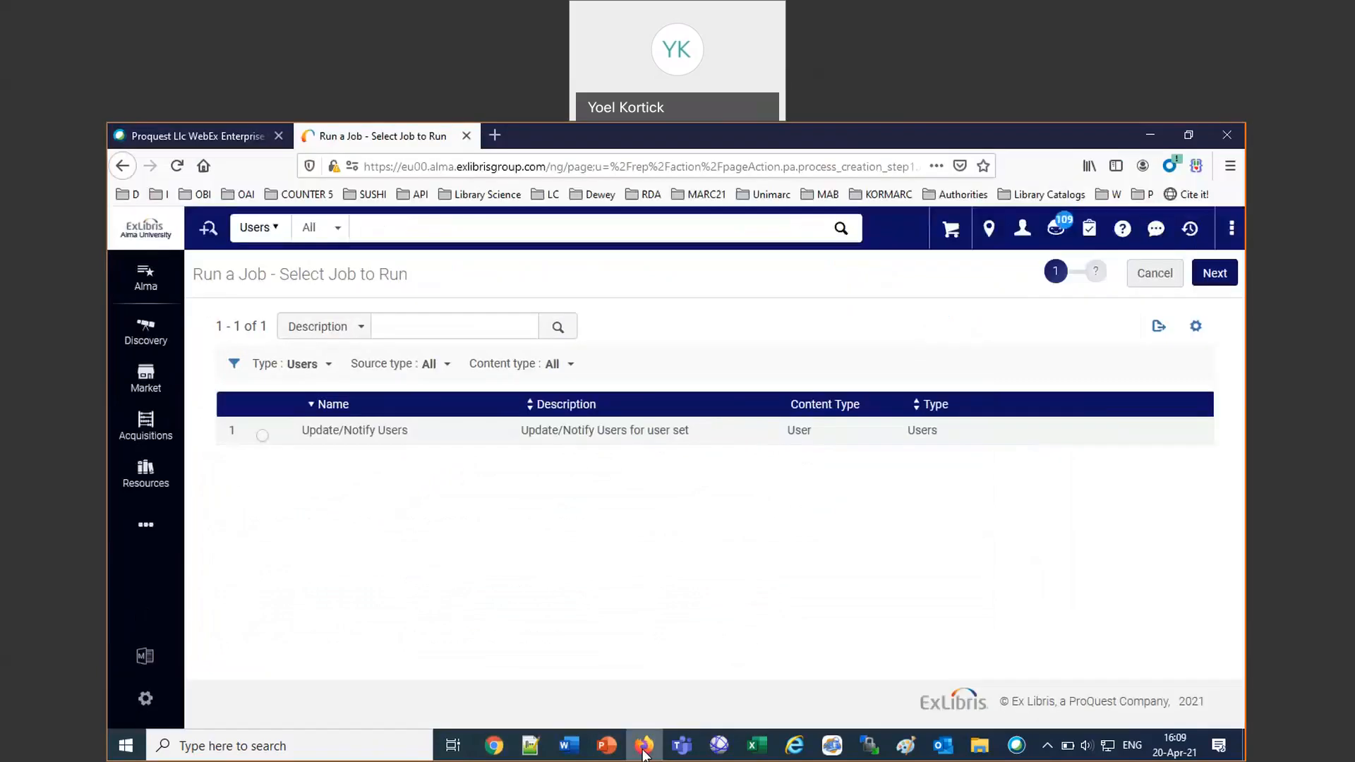
left_click(327, 365)
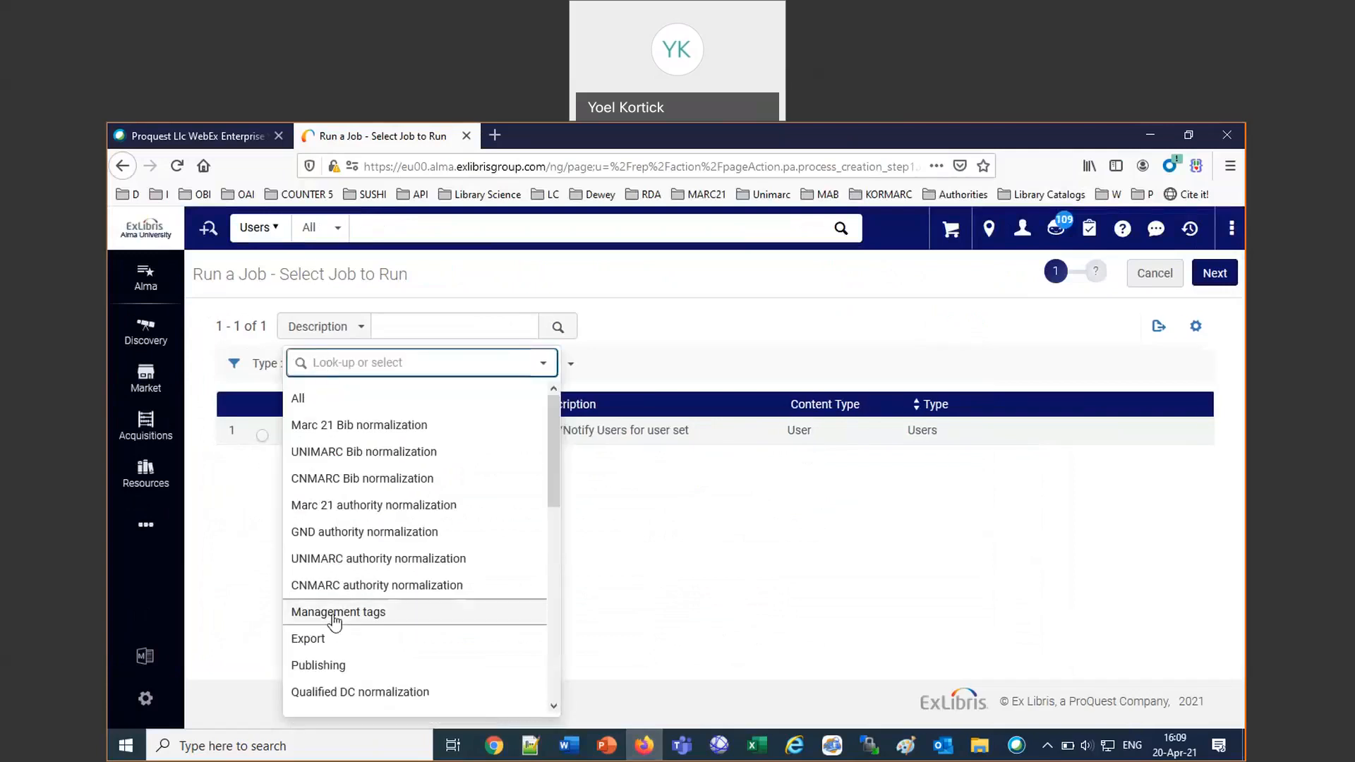
left_click(332, 641)
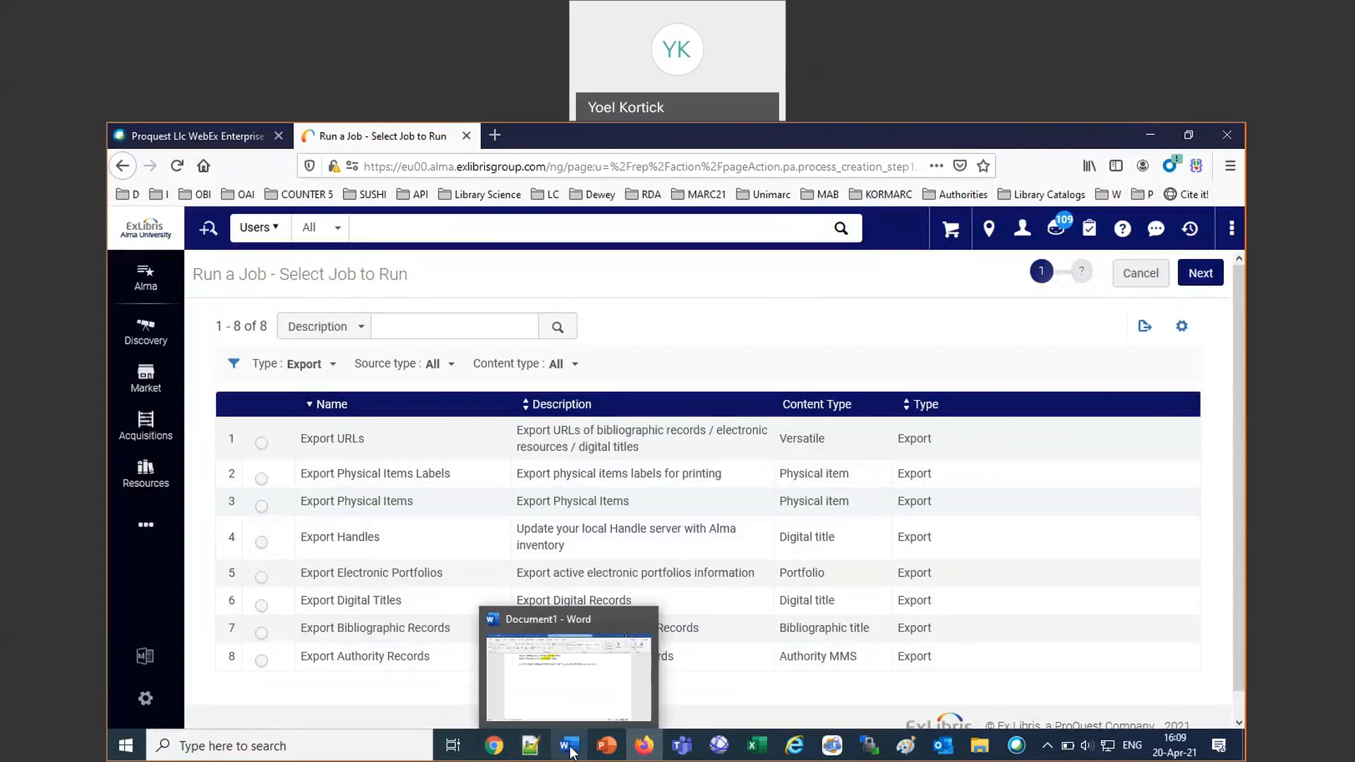
Switch to the Word notes, highlight "Export Bibliographic Records" in the folder notes, and return to Firefox.
left_click(588, 692)
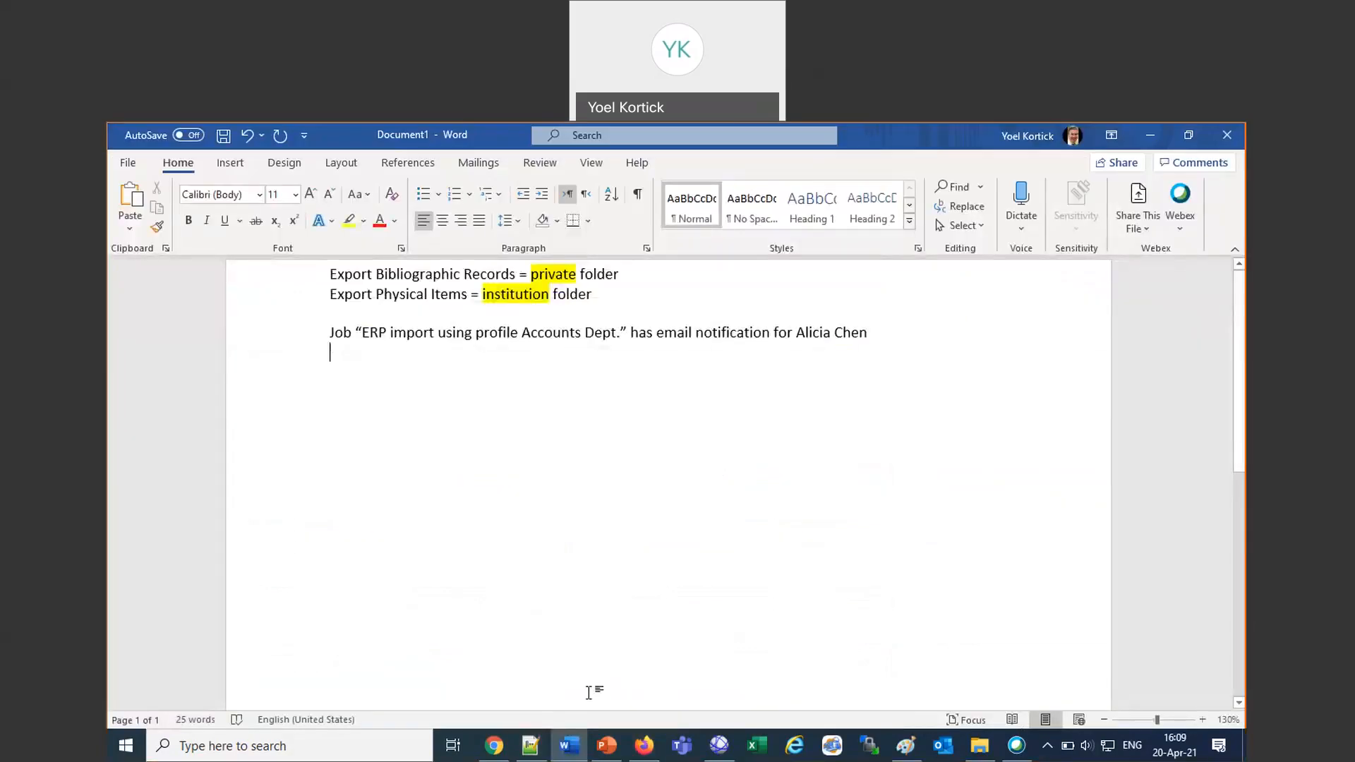
left_click_drag(333, 277, 482, 276)
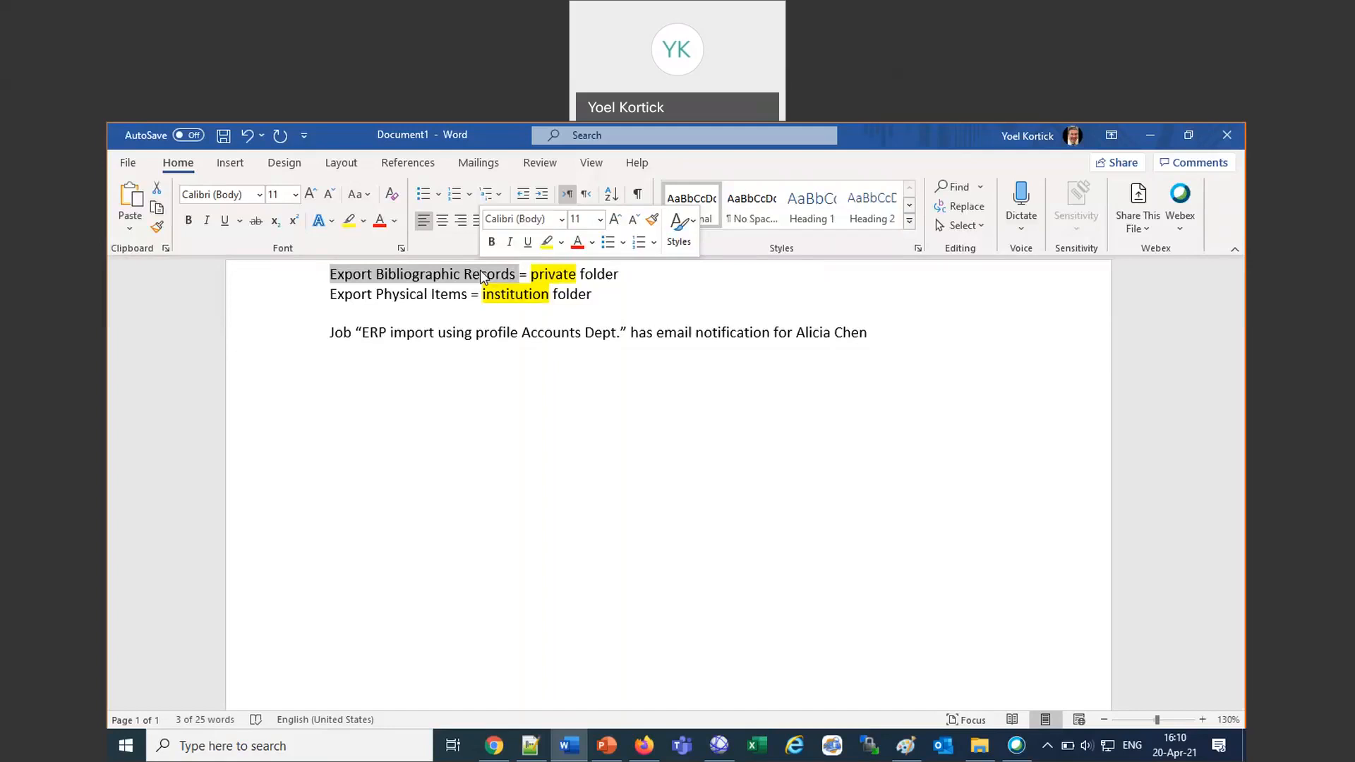
left_click(643, 747)
Search the physical titles by keyword for the author's full name, and repeat the search in all titles.
left_click(275, 227)
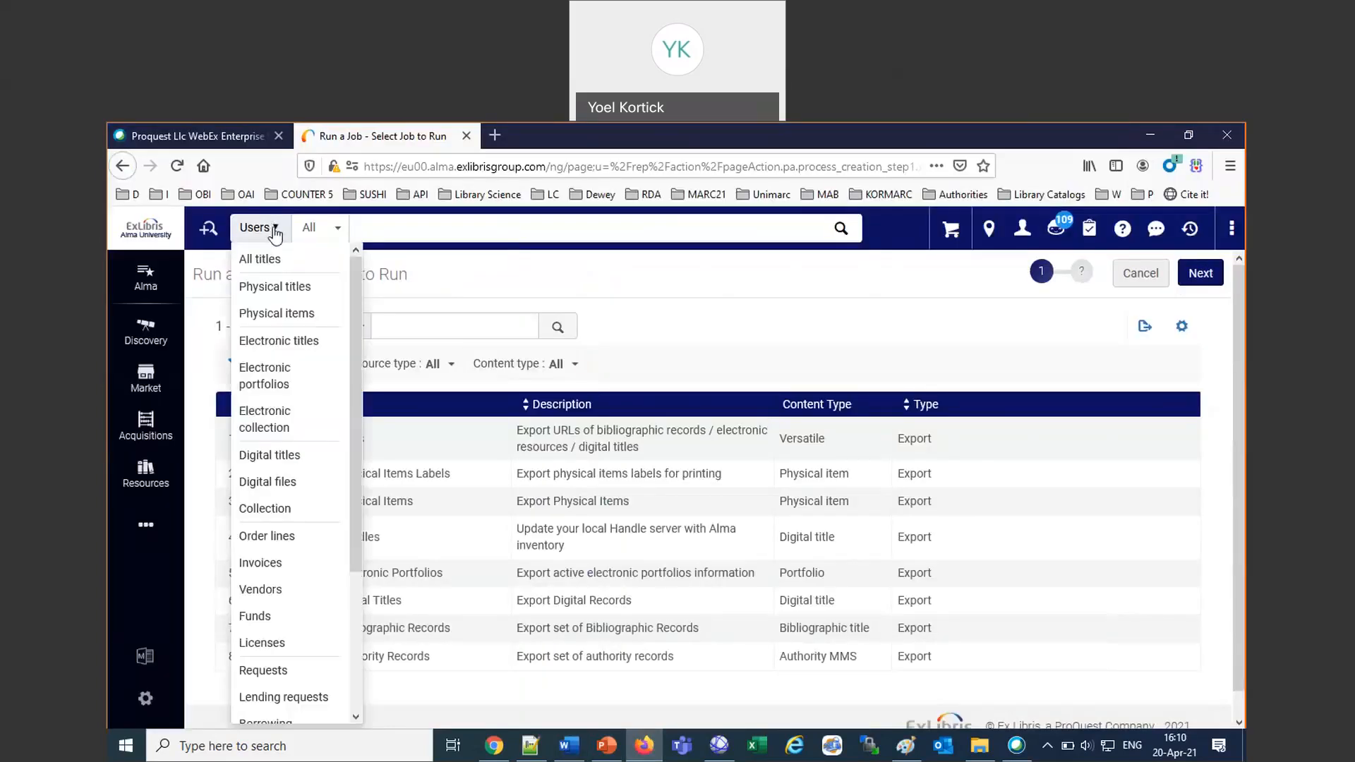
left_click(282, 283)
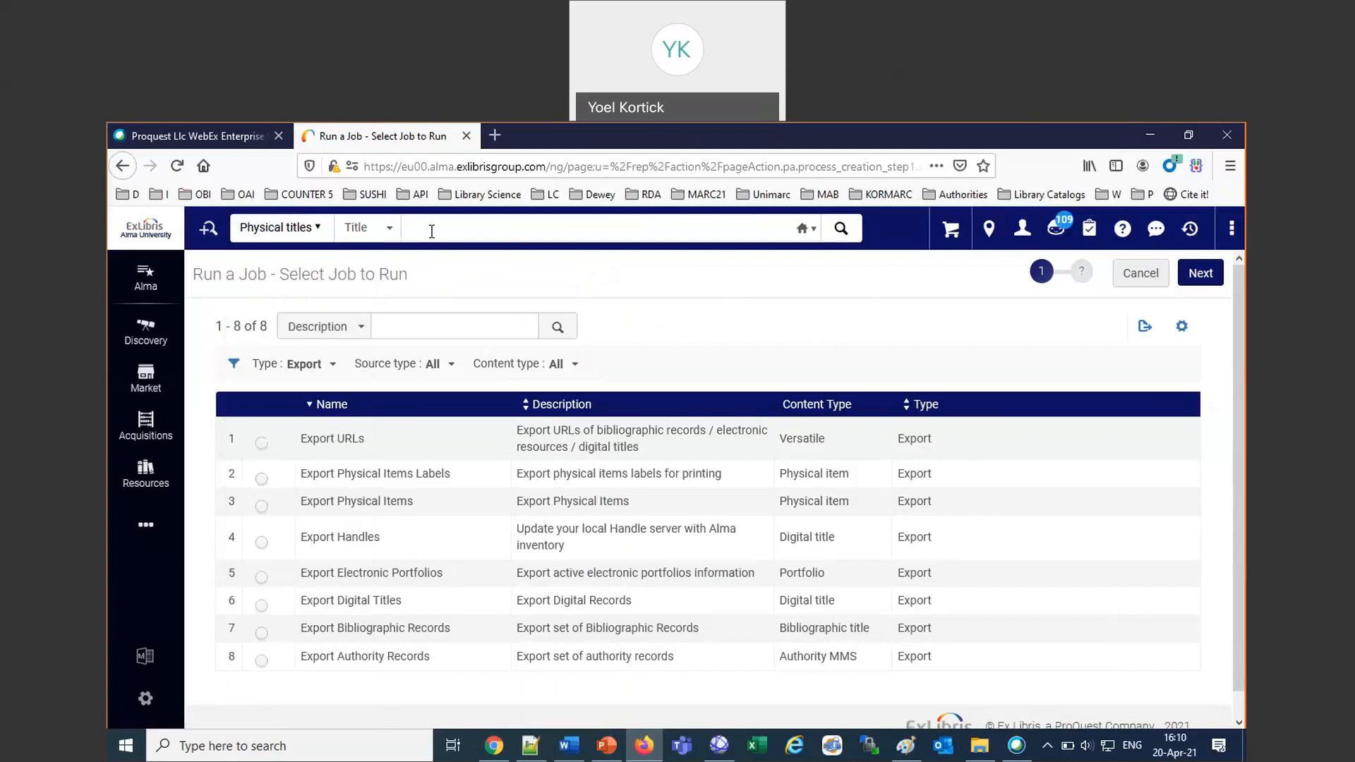
type("alic")
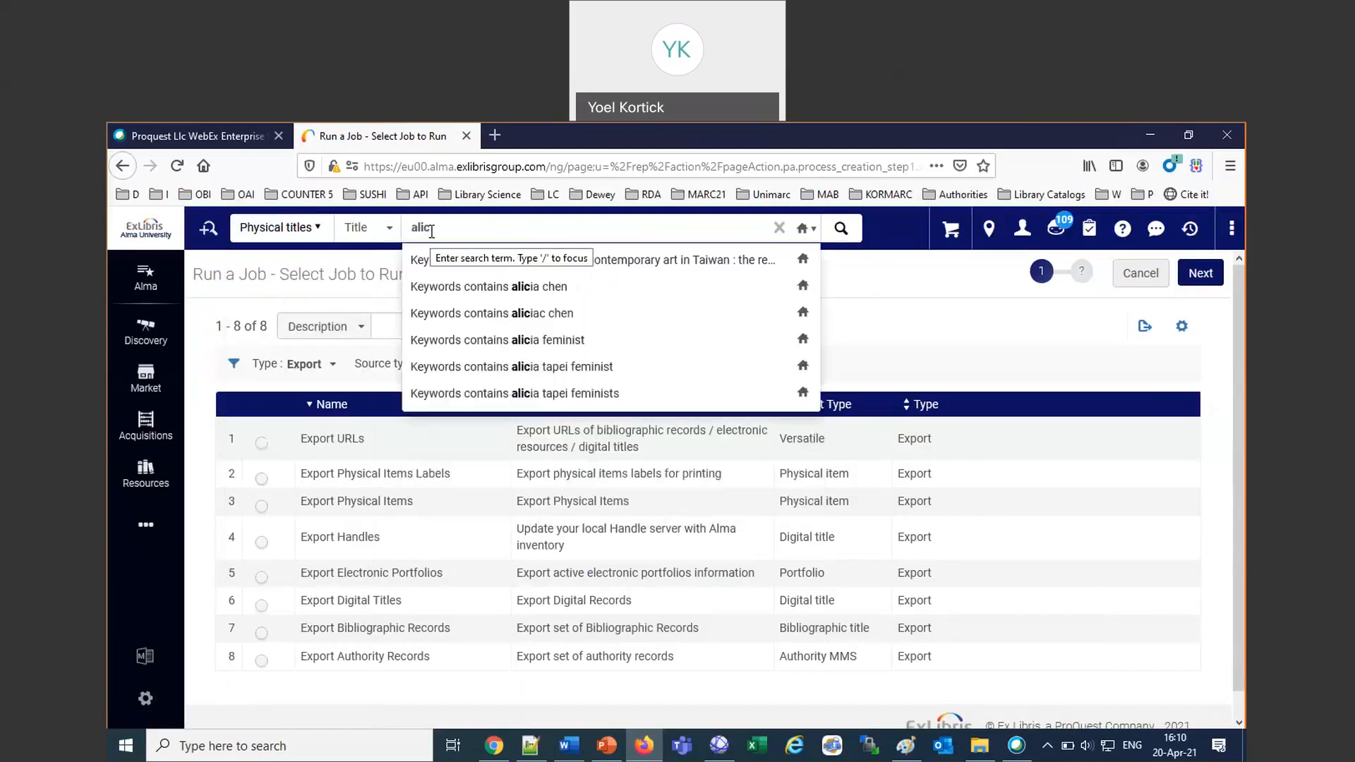
left_click(497, 286)
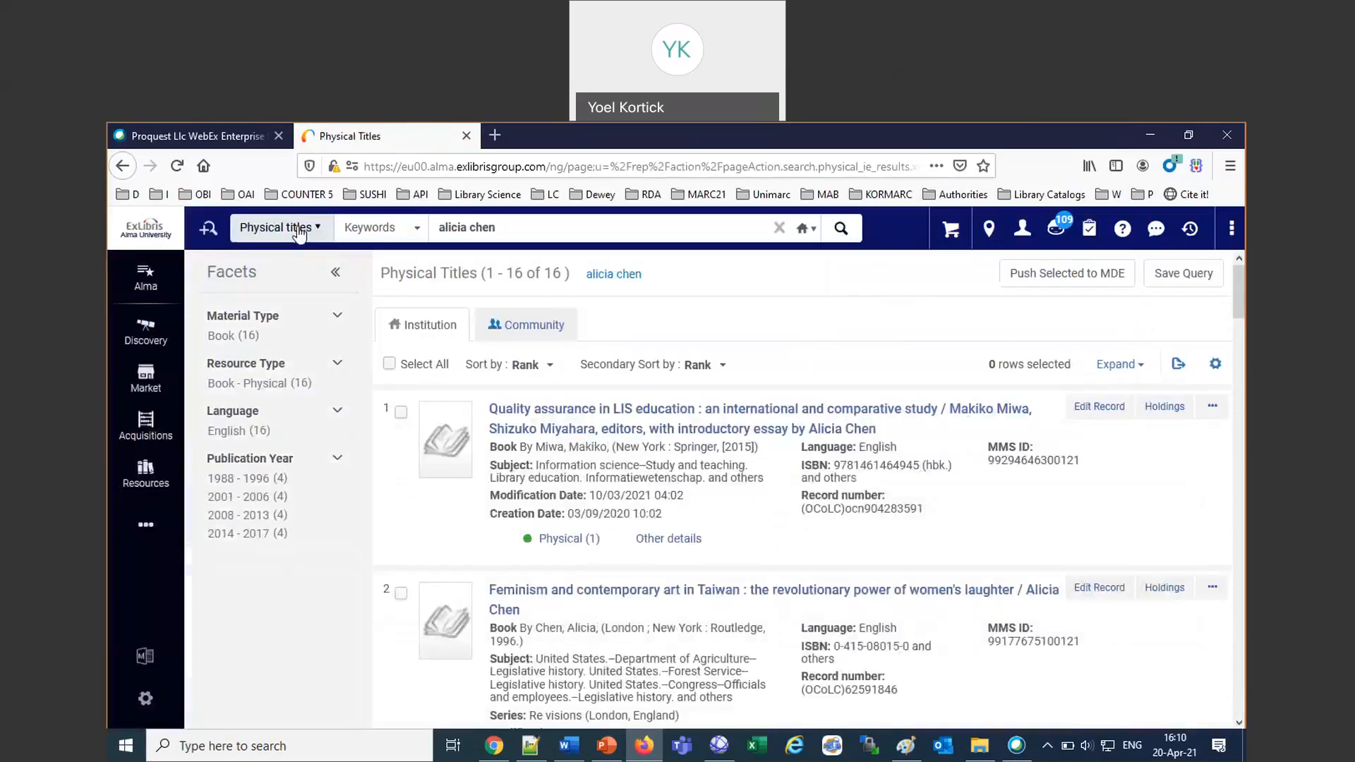
left_click(281, 228)
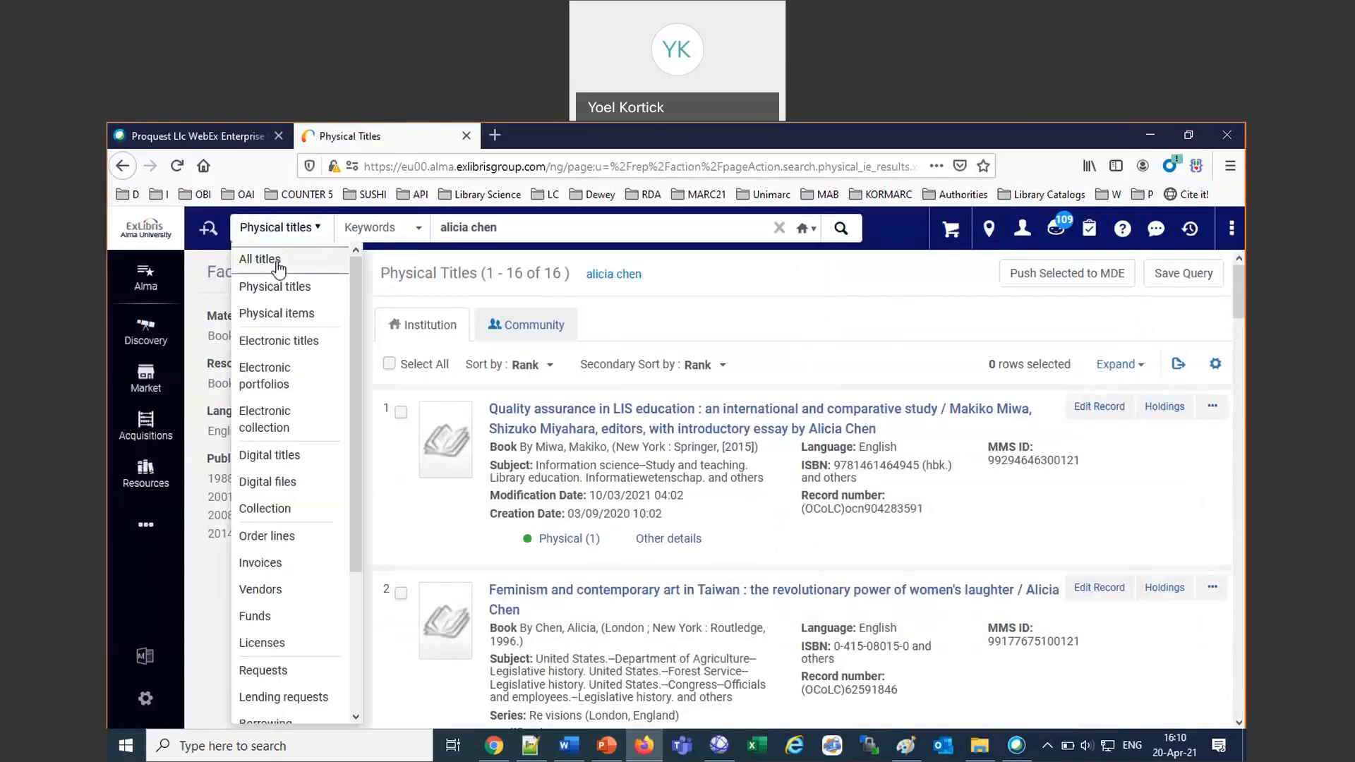
left_click(285, 258)
left_click(851, 239)
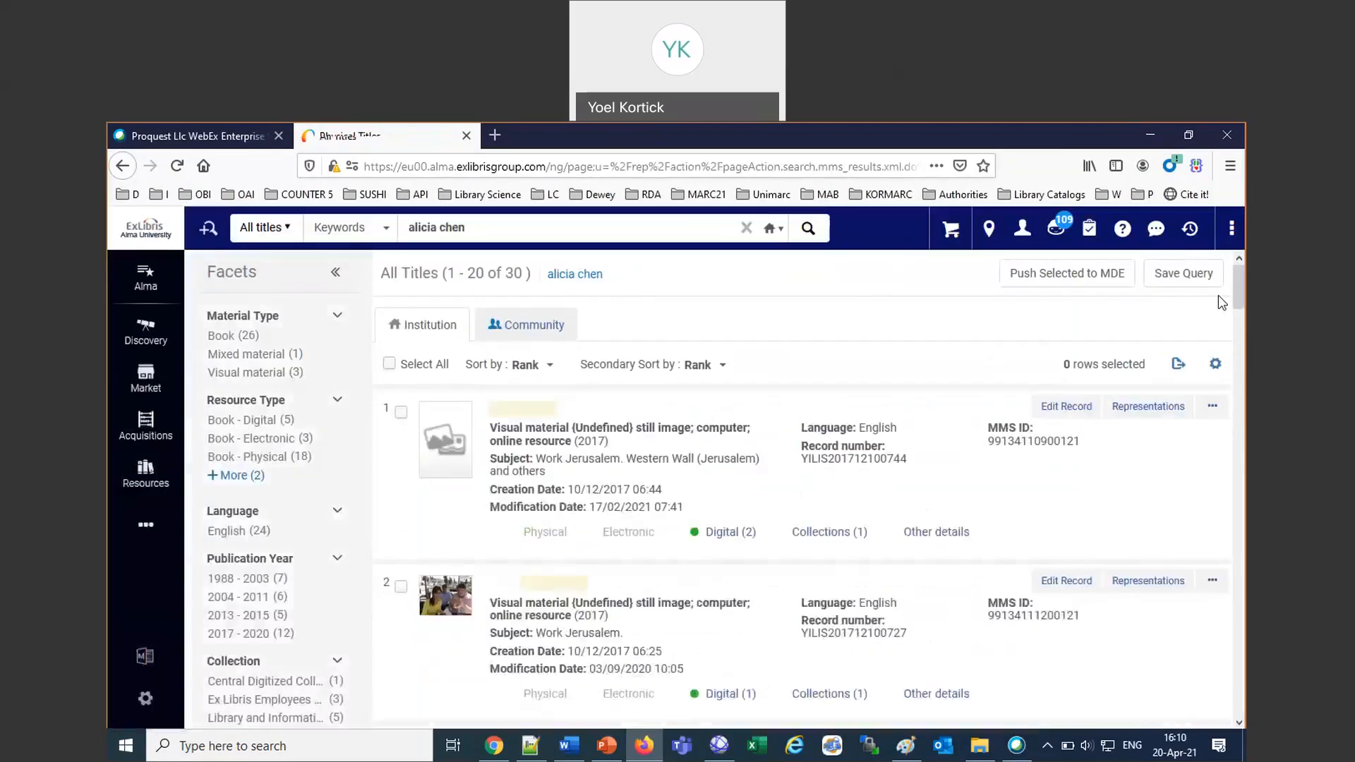
Save the all-titles query as a non-private set named "April 20th webinar titles", copying the name before saving.
left_click(1202, 279)
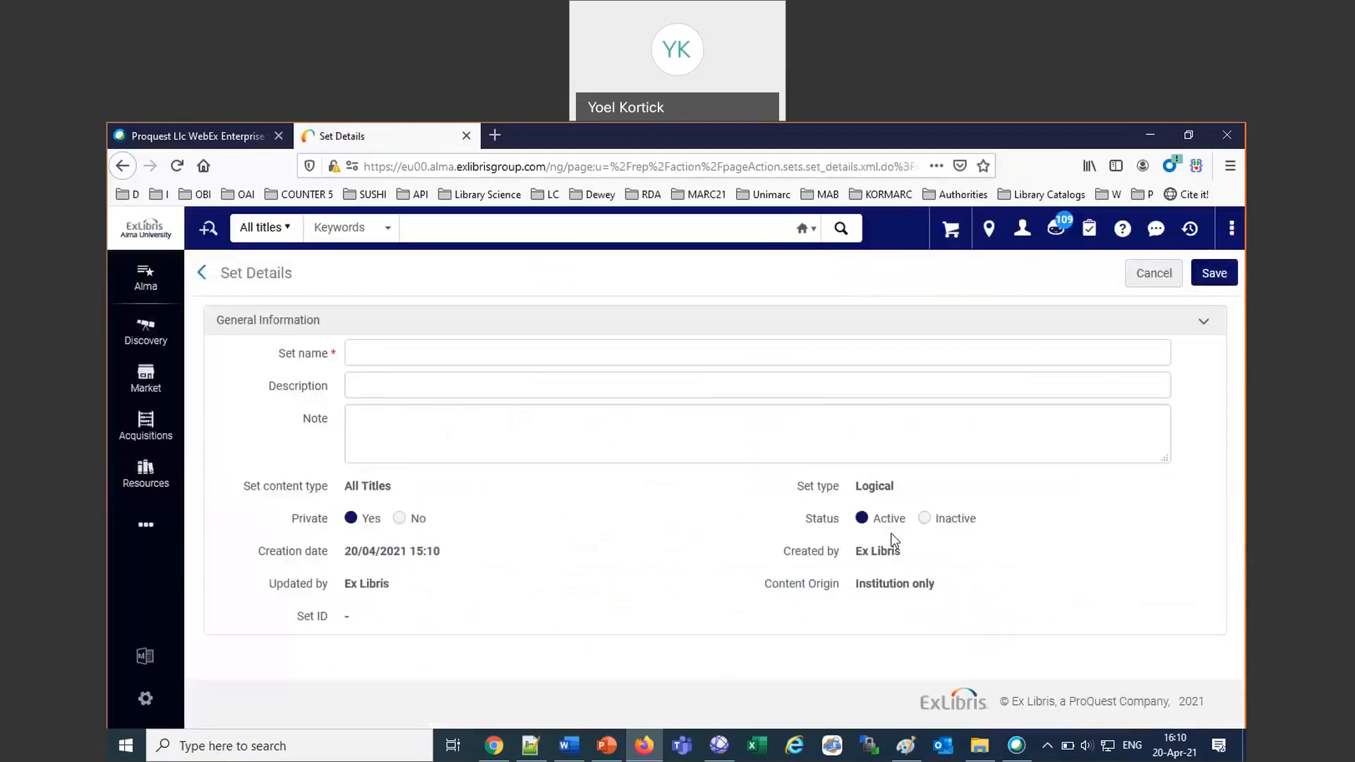
left_click(400, 519)
left_click(381, 350)
type("April20th webinar titles")
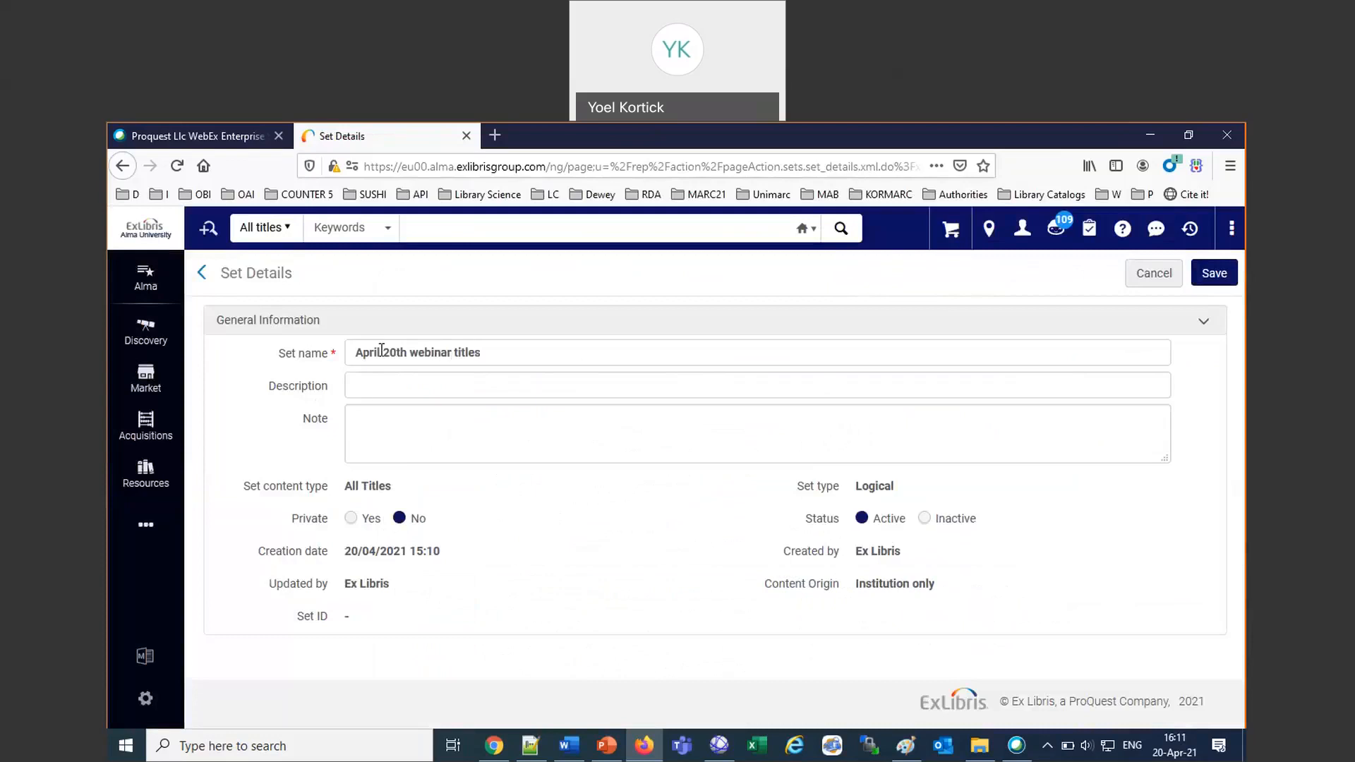
left_click_drag(475, 346, 115, 342)
key("ctrl+c")
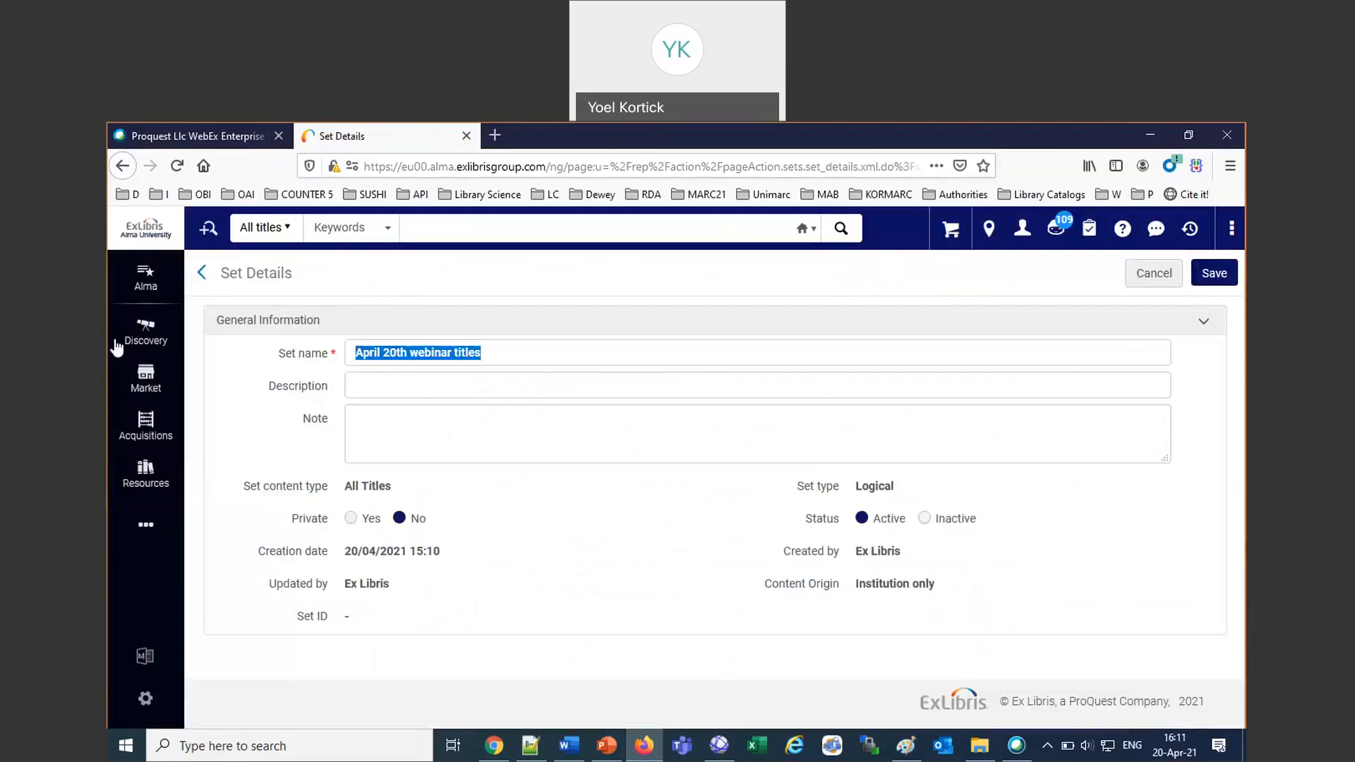
left_click(1216, 279)
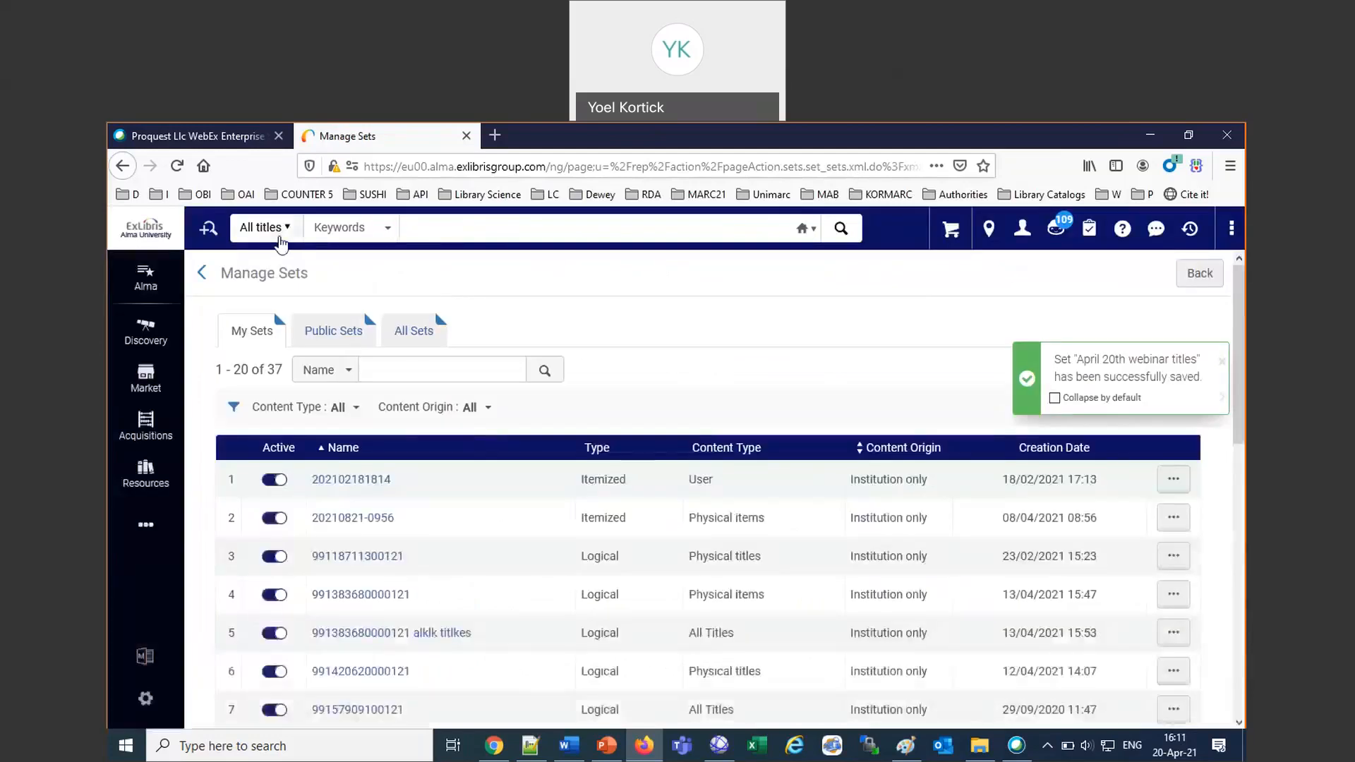
Change the repository search type to physical items.
left_click(263, 227)
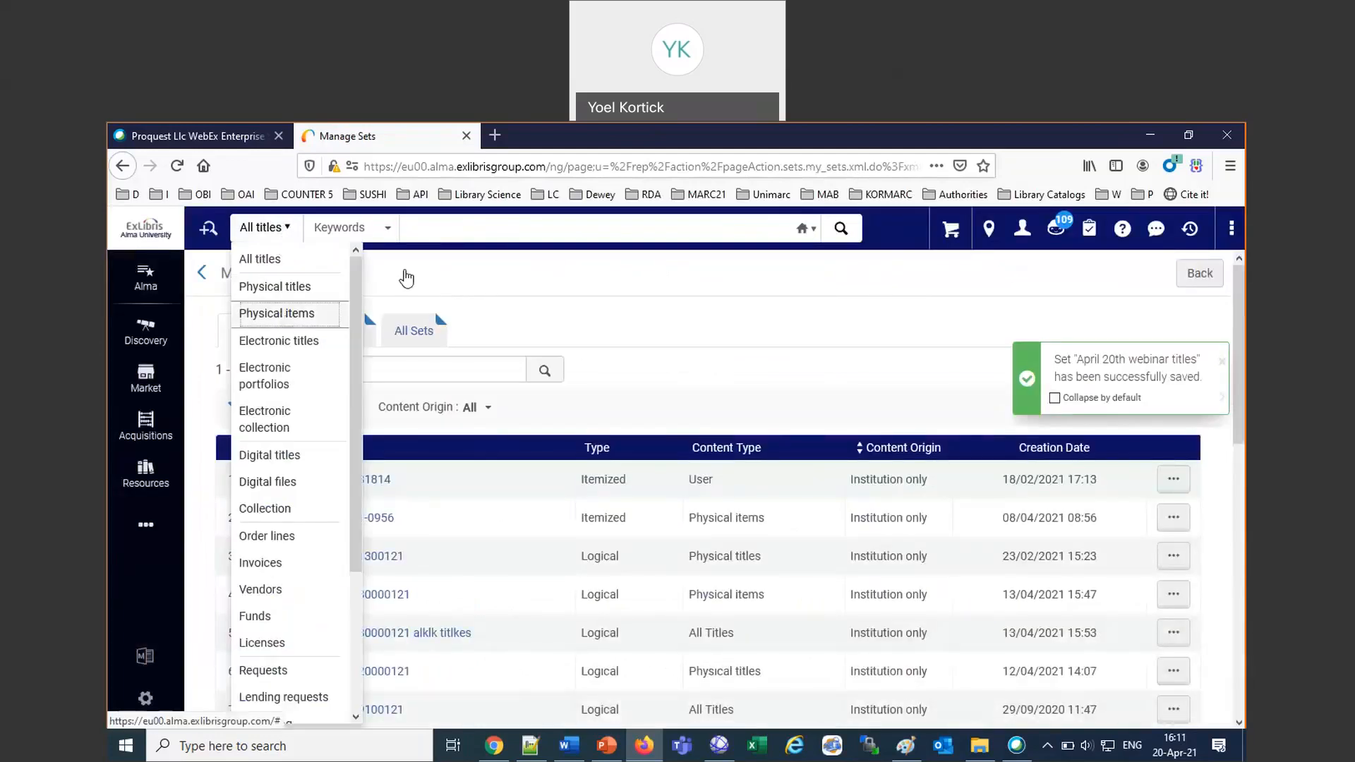
left_click(286, 312)
Search the physical items for "April 20th webinar items", adapting the copied set name.
key("ctrl+v")
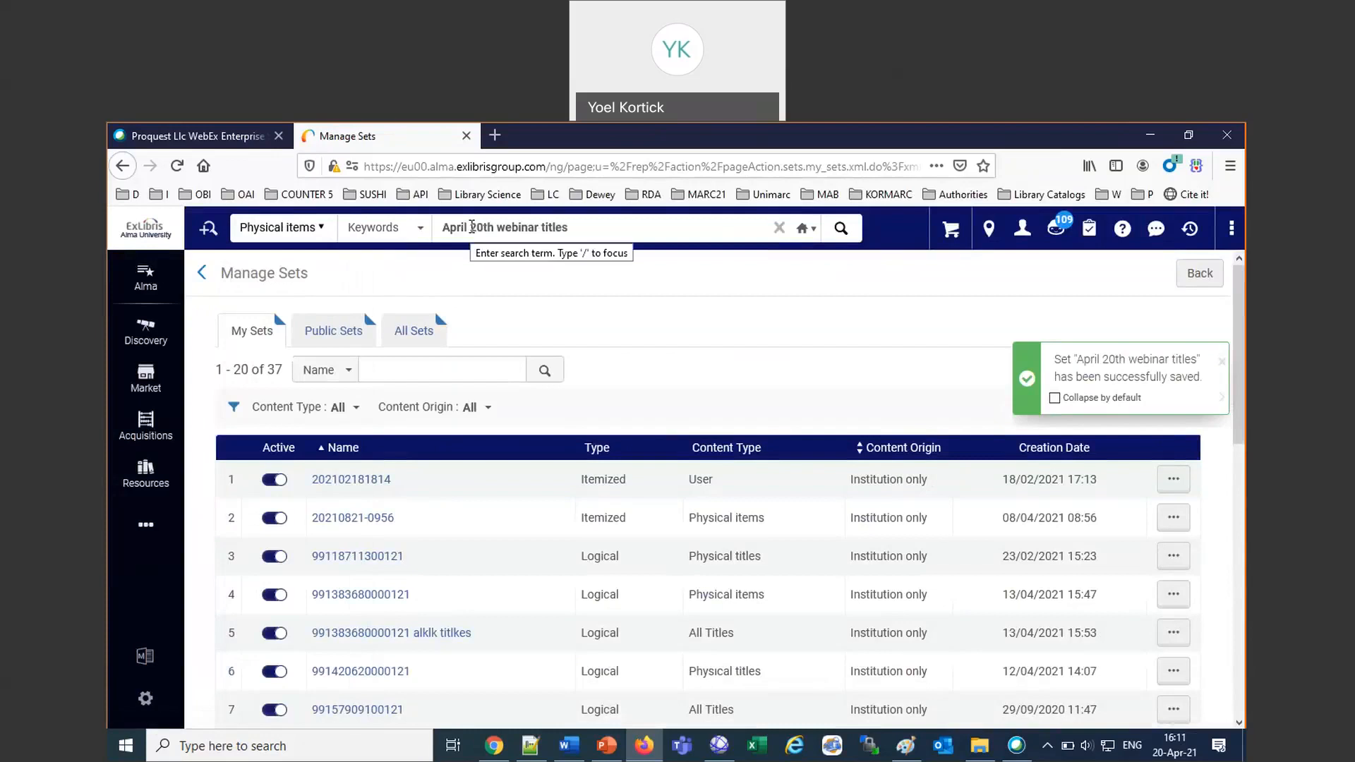
key("BackSpace")
key("BackSpace")
key("BackSpace")
key("BackSpace")
key("BackSpace")
key("BackSpace")
key("BackSpace")
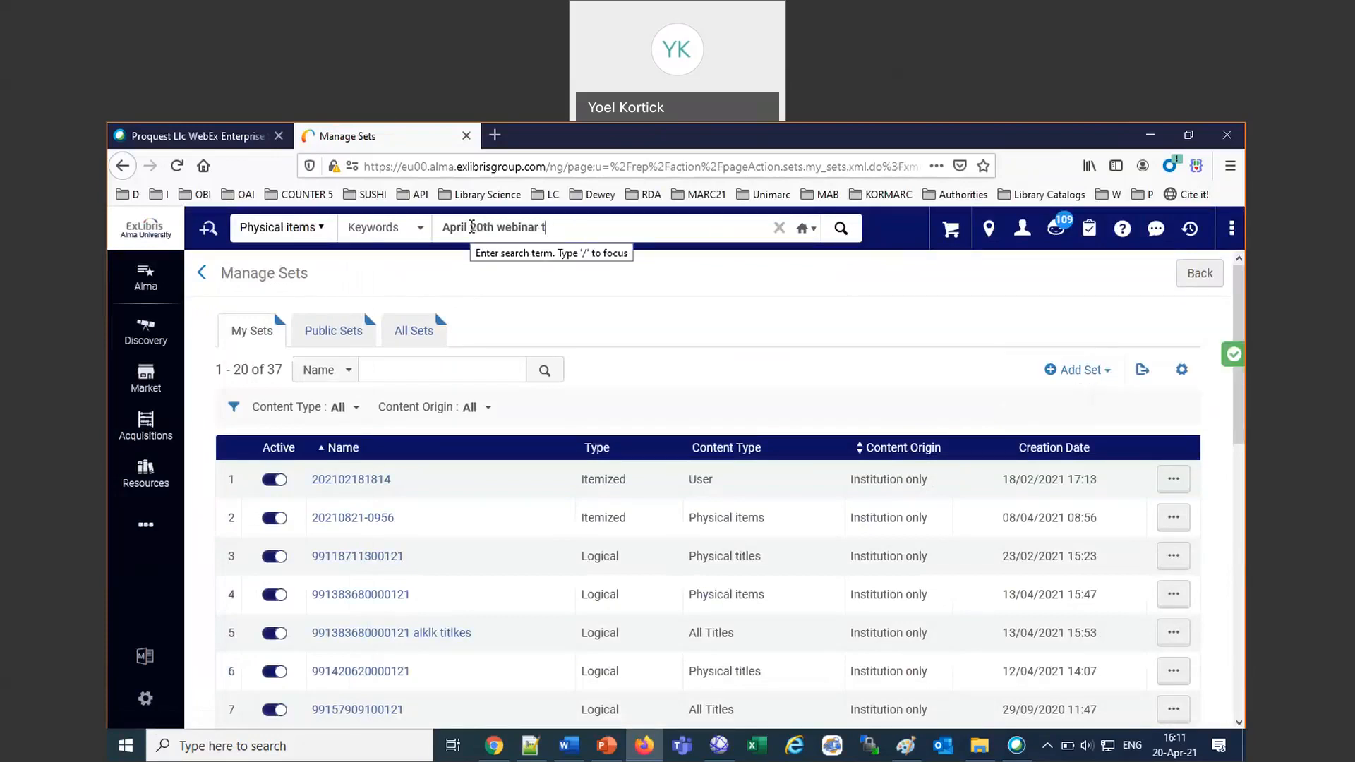
type("items")
key("Return")
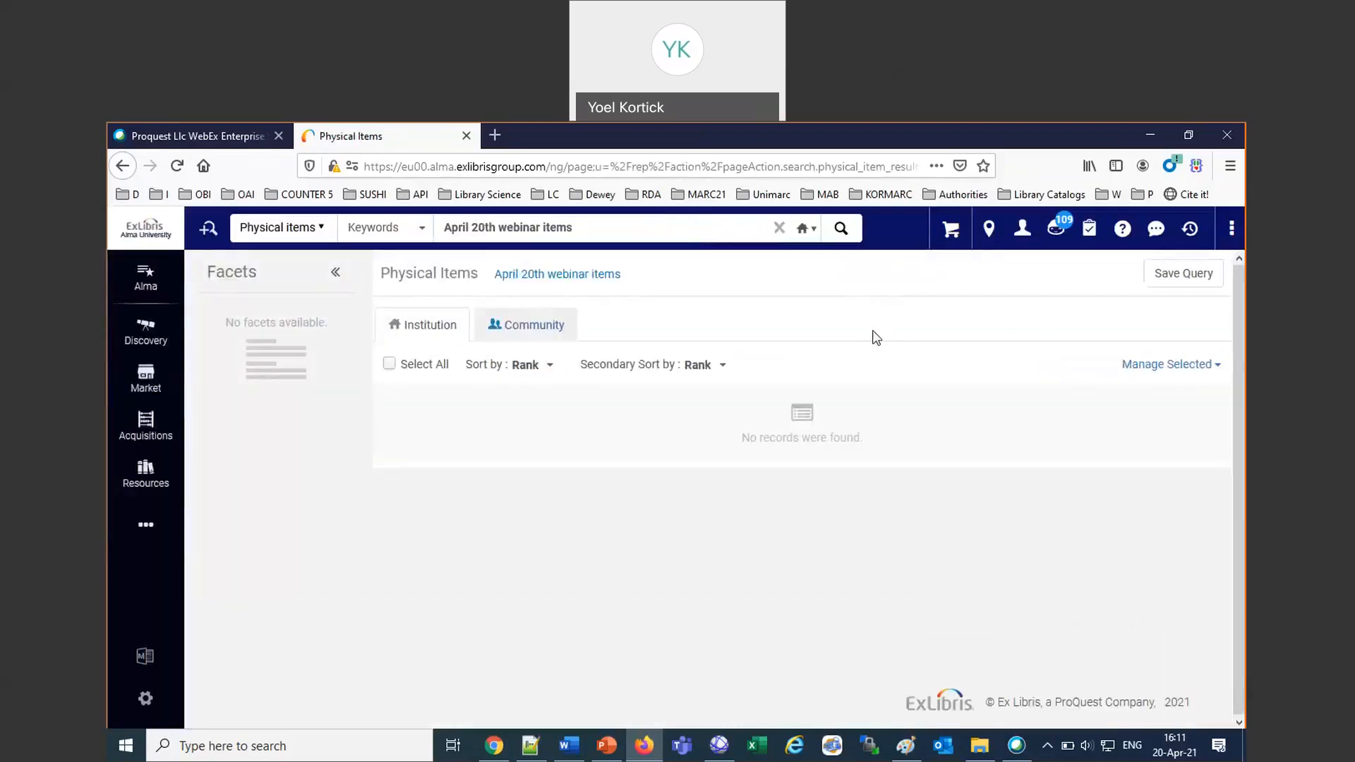
Search the physical items by keyword for the author's full name.
left_click_drag(584, 225, 381, 233)
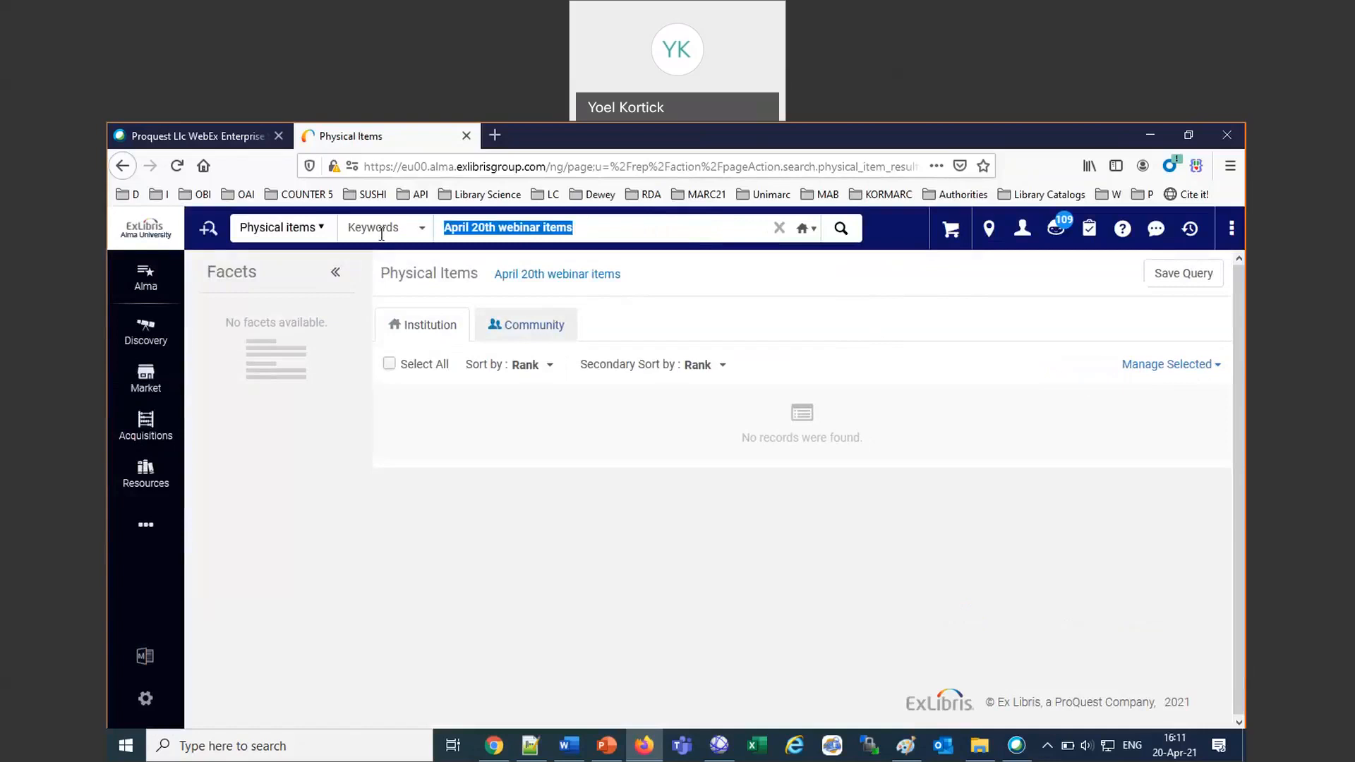
type("alicia")
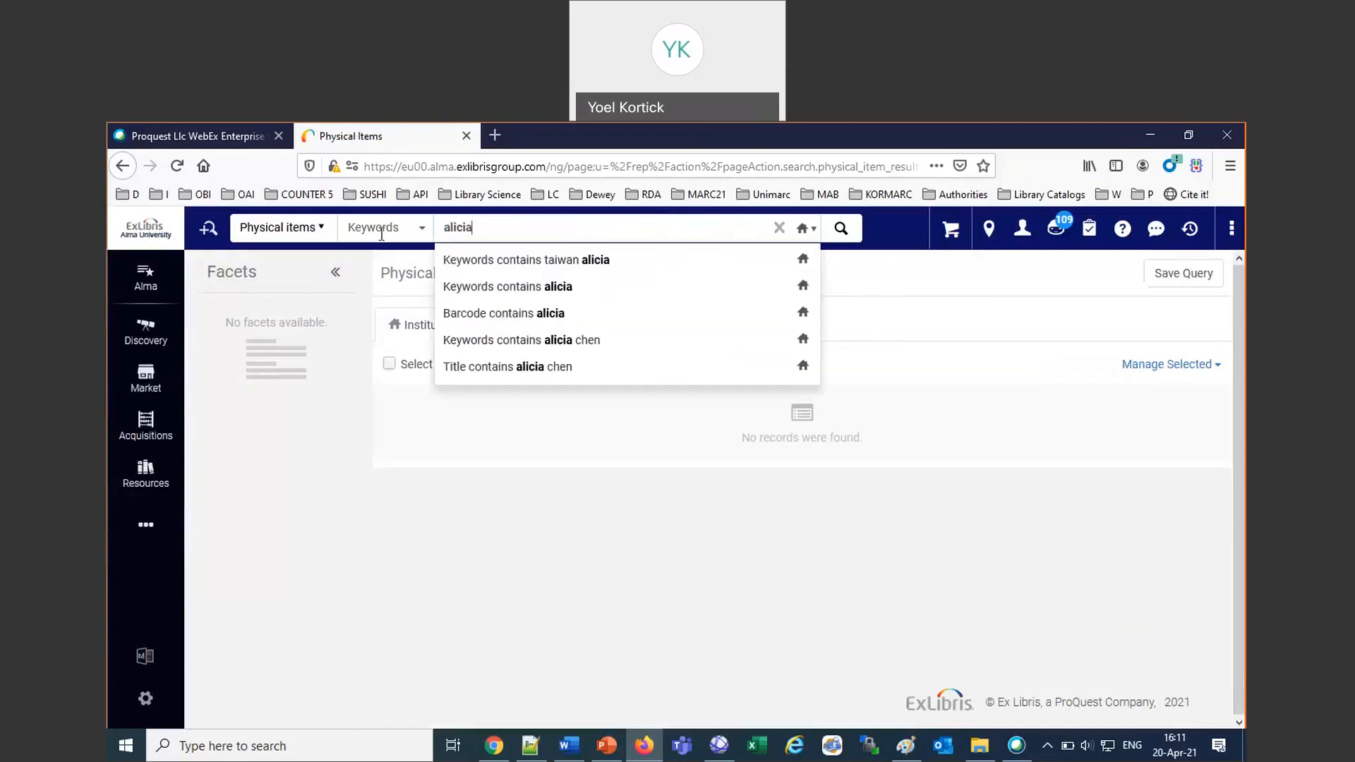
left_click(567, 342)
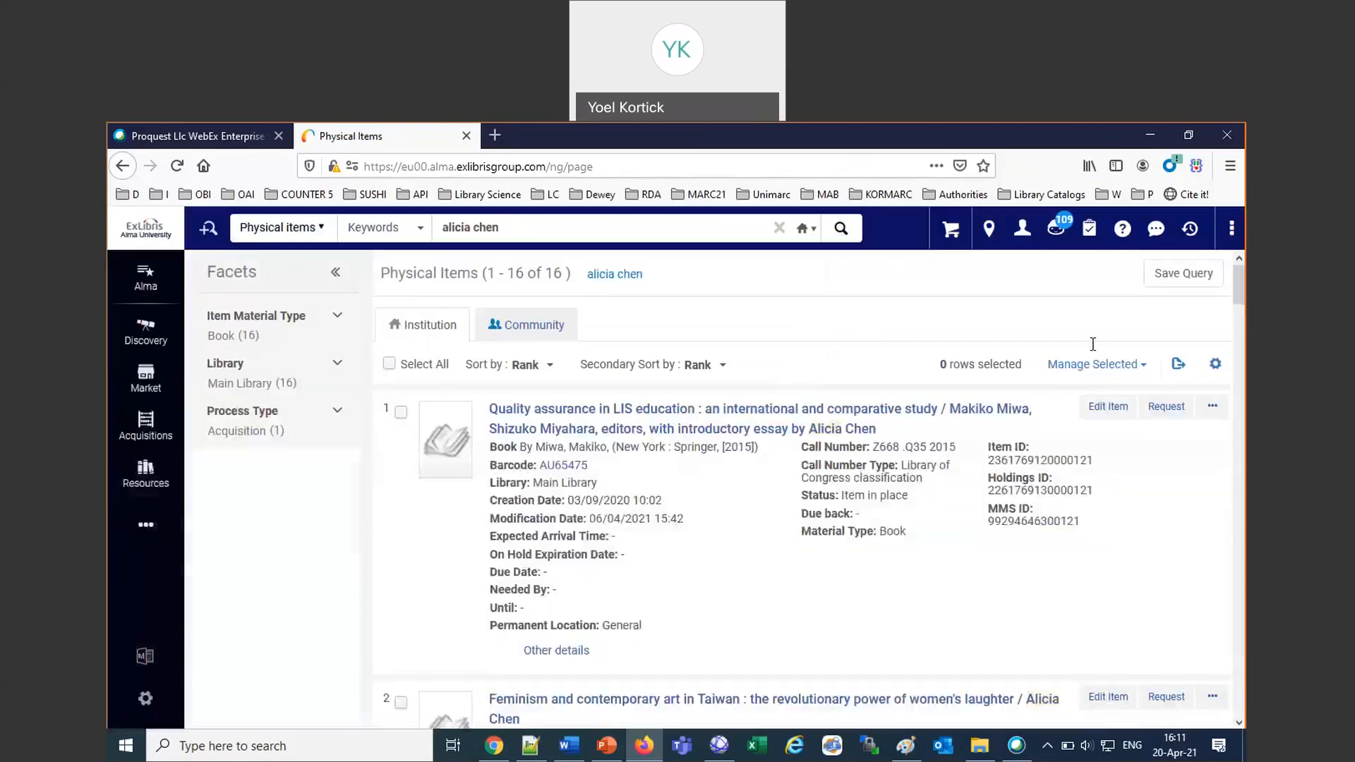
Save the physical items query as a set named "April 20th webinar items".
left_click(1208, 281)
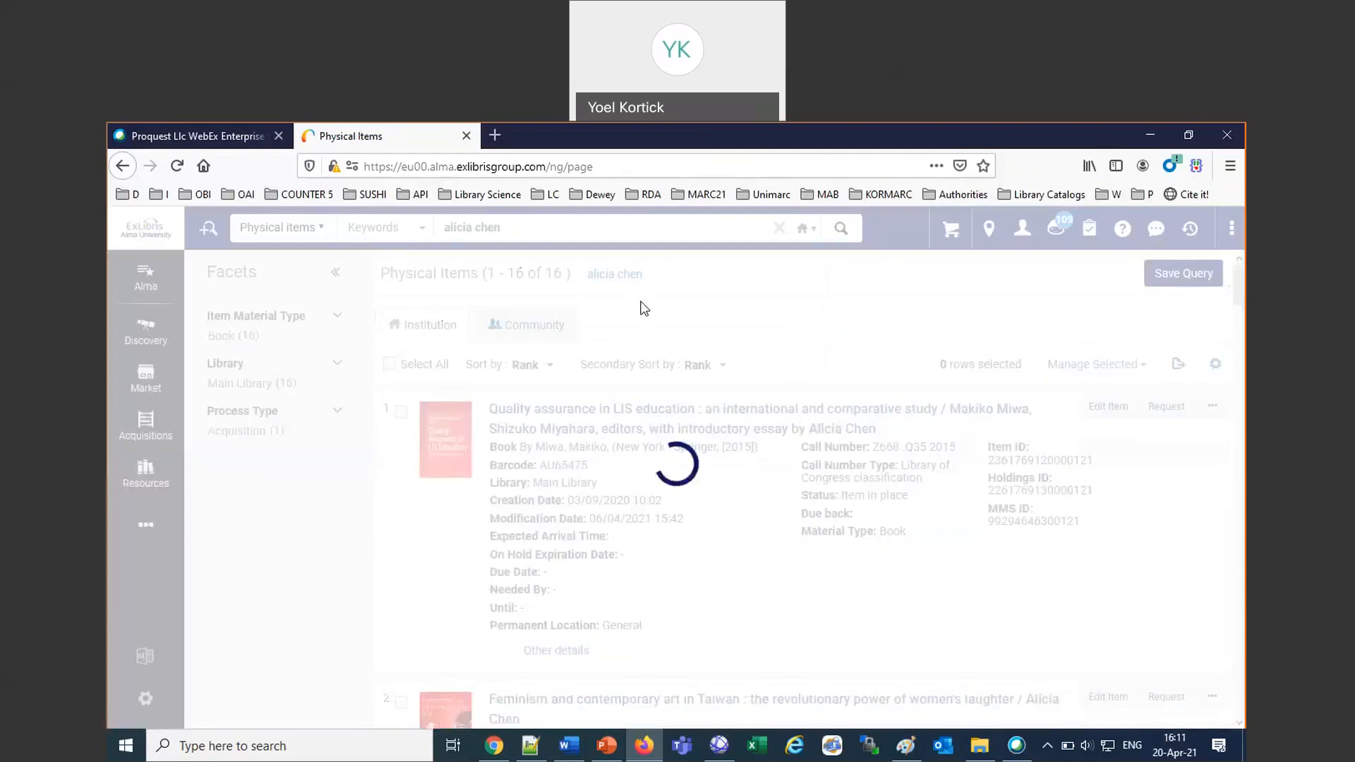
left_click(406, 359)
type("April 20th webinar title")
key("BackSpace")
key("BackSpace")
key("BackSpace")
key("BackSpace")
key("BackSpace")
type("i")
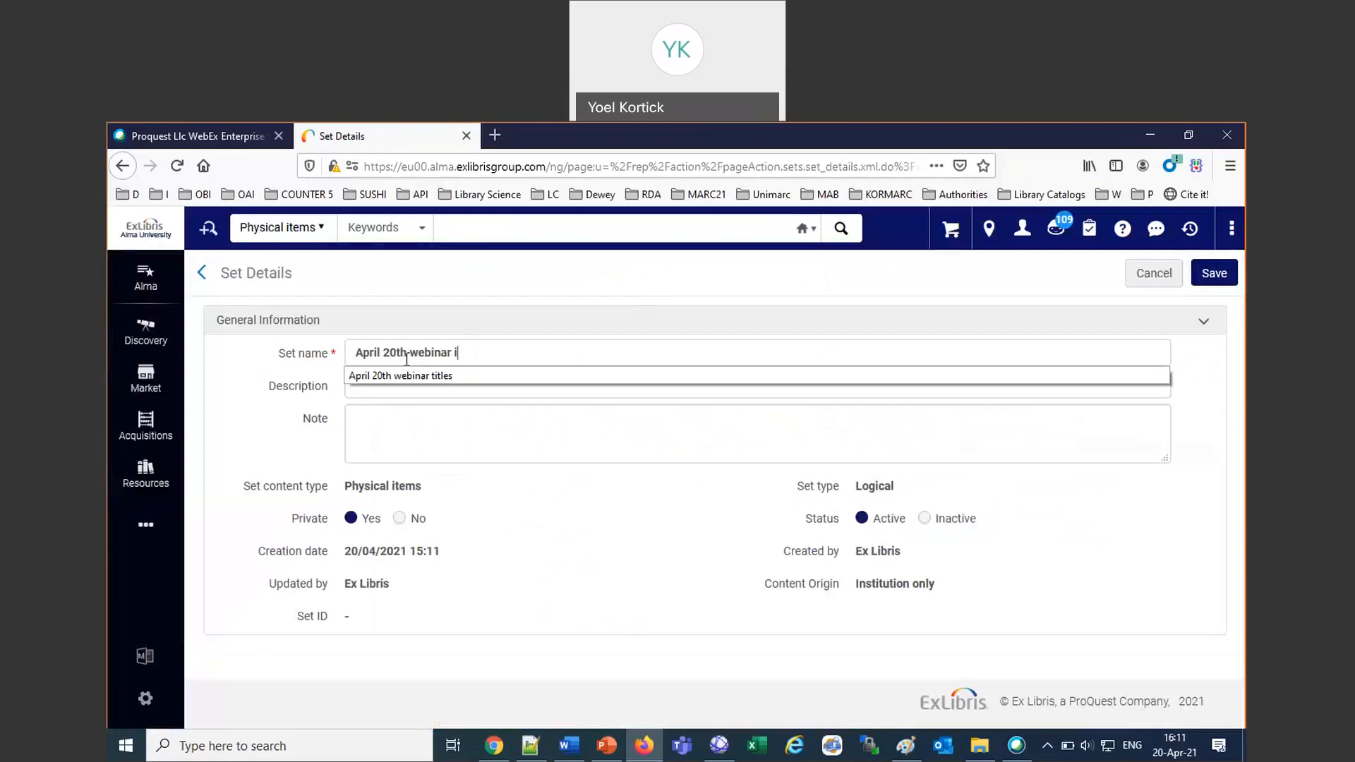
type("tem")
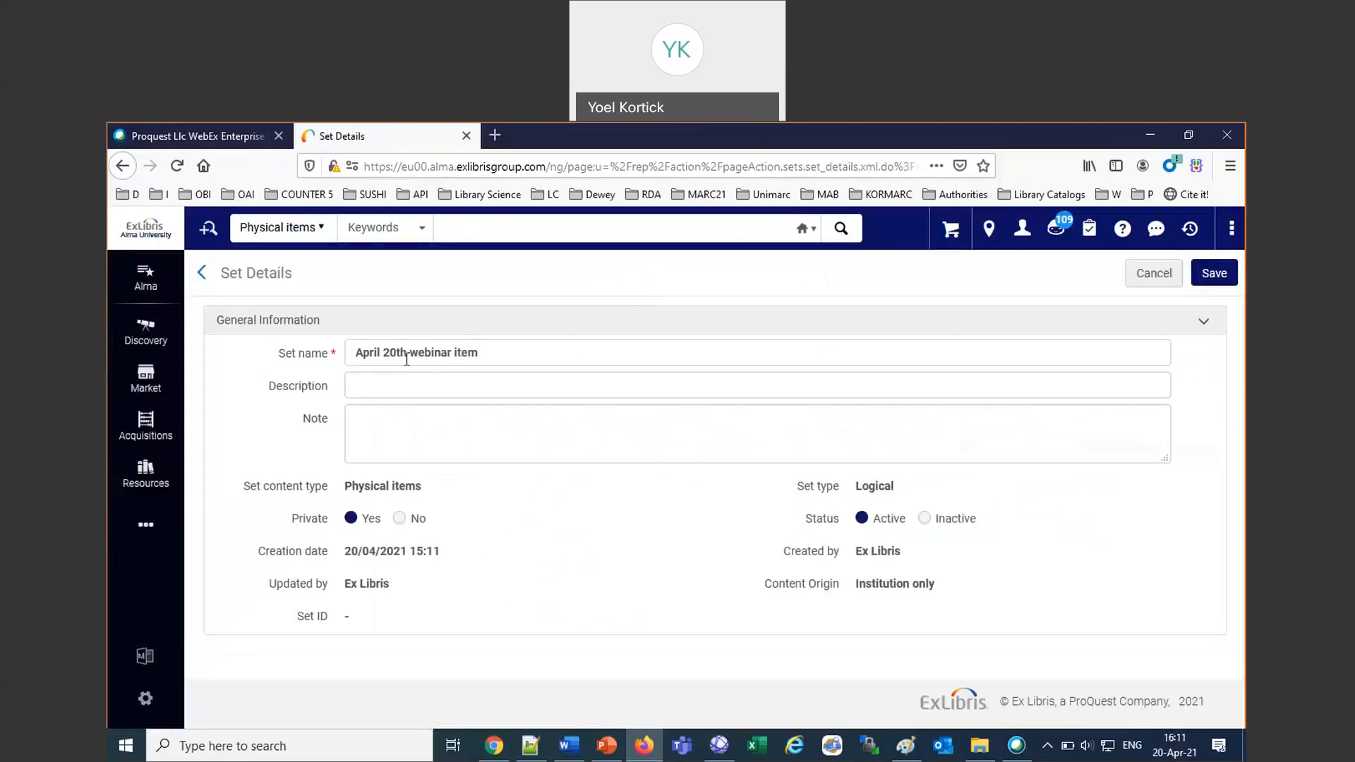
type("s")
left_click(1217, 274)
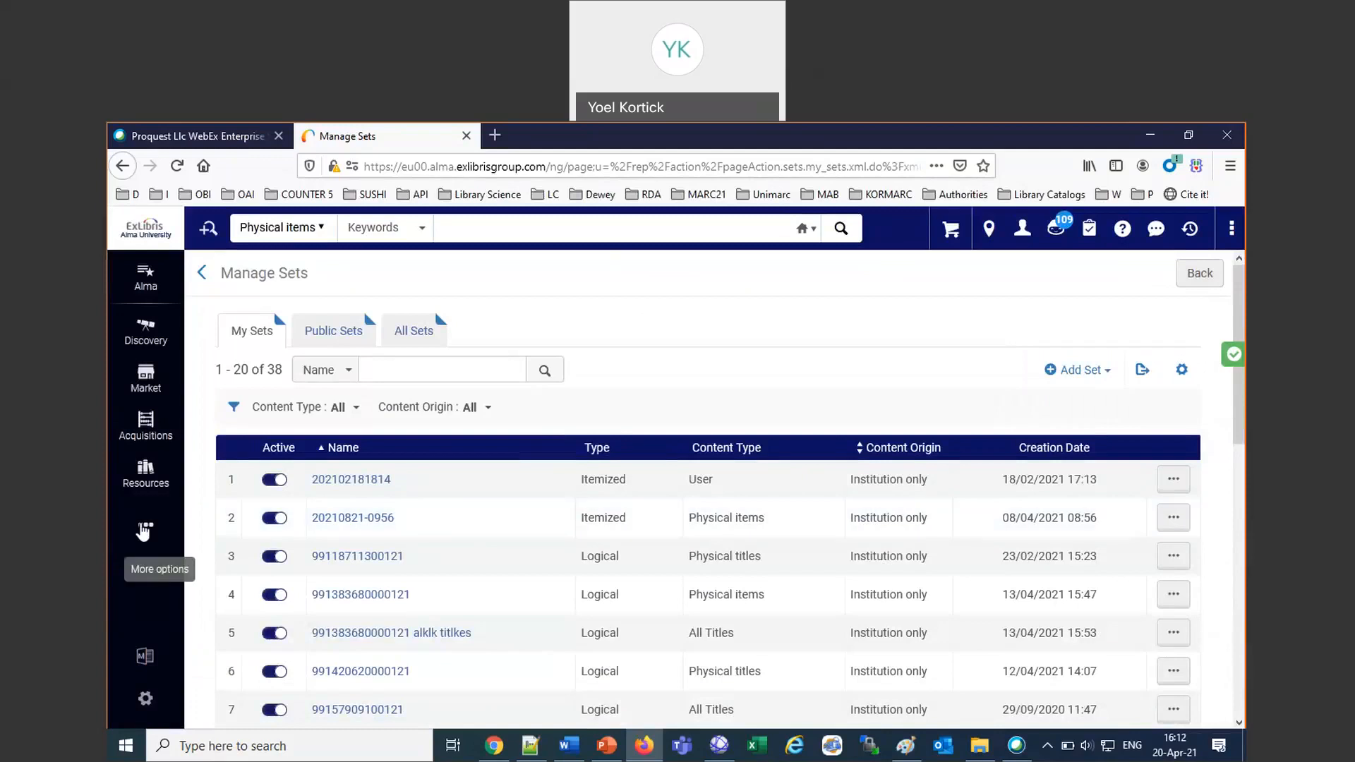
Open the list of jobs that can be run manually and filter it by the Export type.
left_click(144, 530)
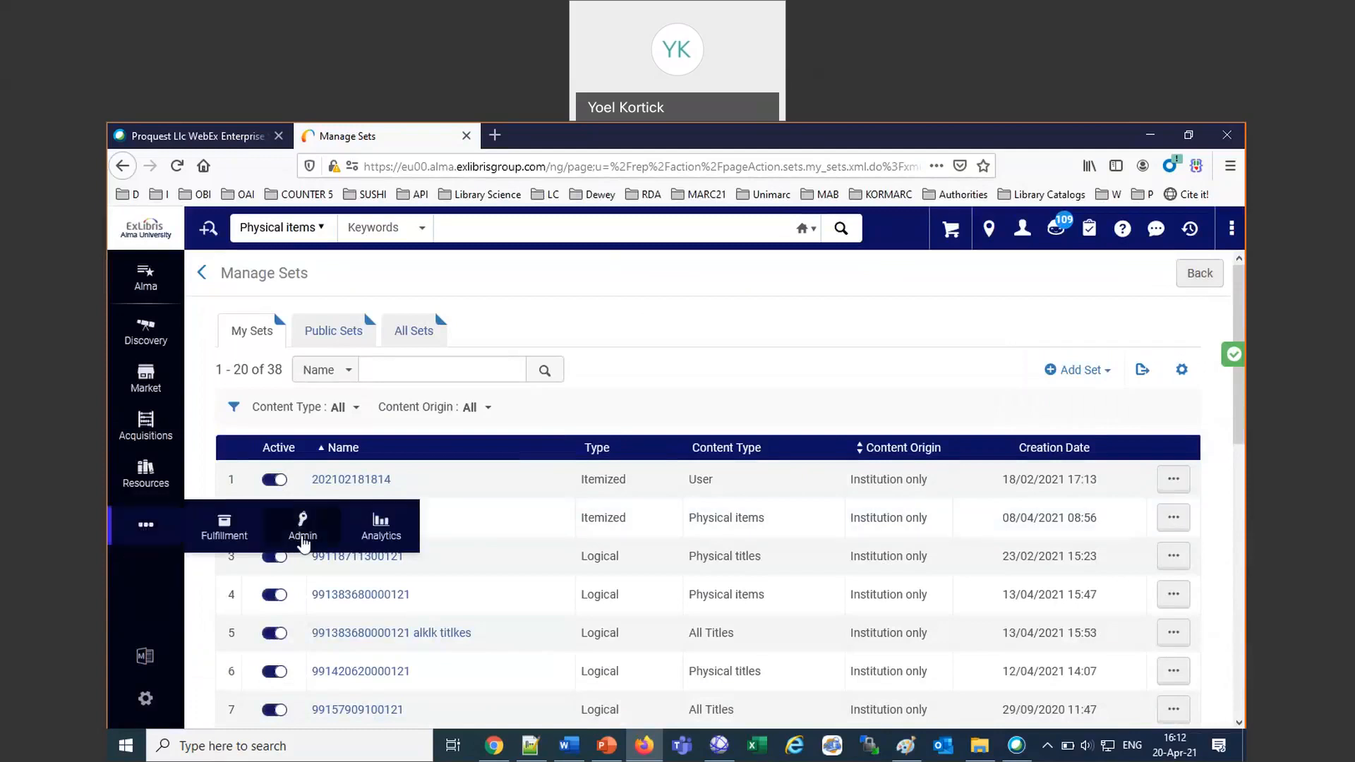
left_click(302, 541)
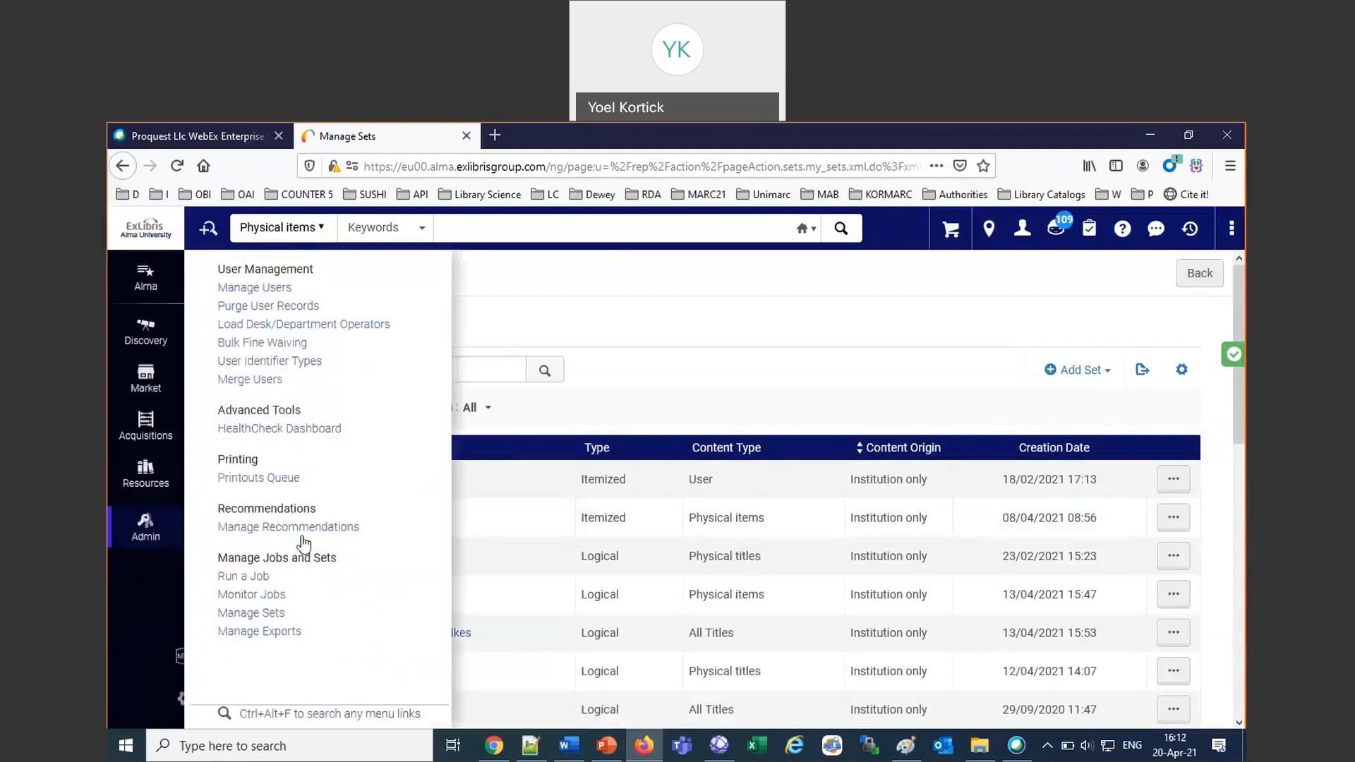
left_click_drag(227, 563, 342, 565)
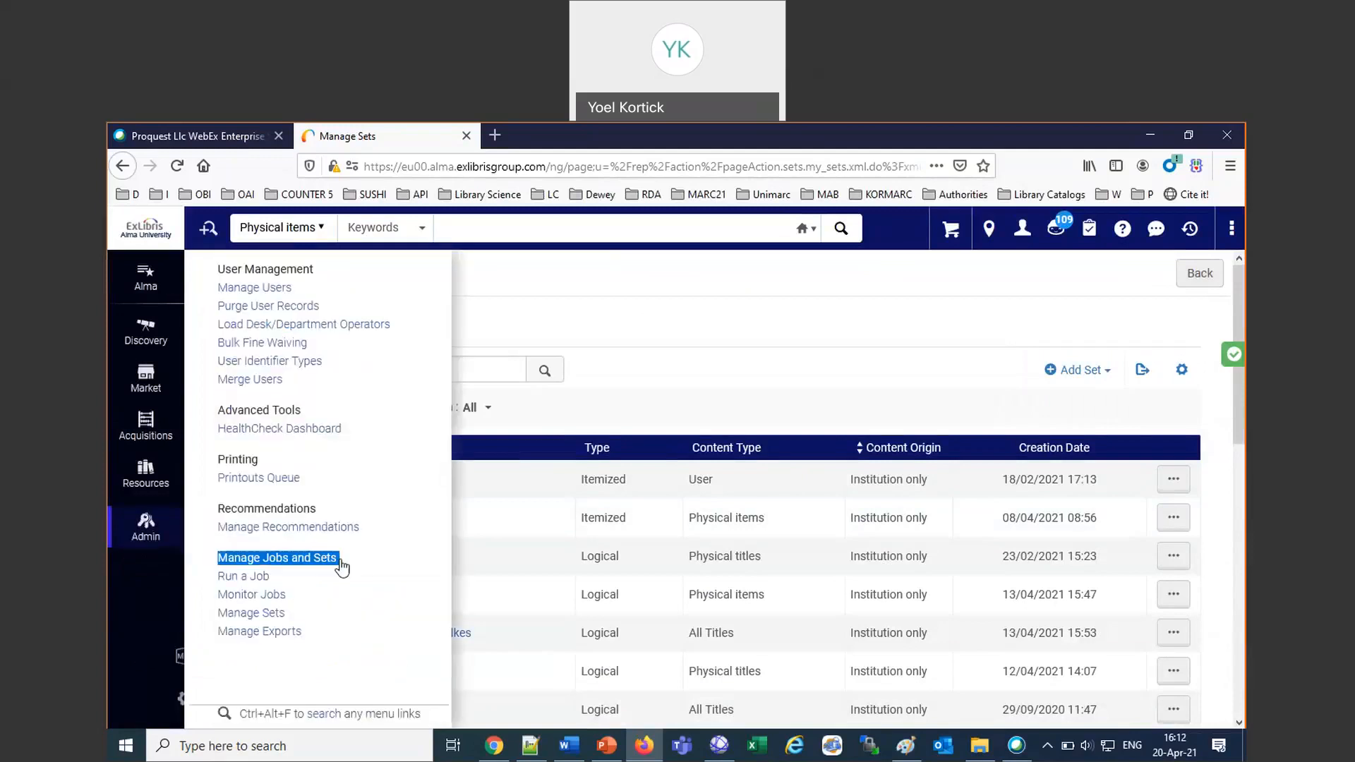
left_click(236, 577)
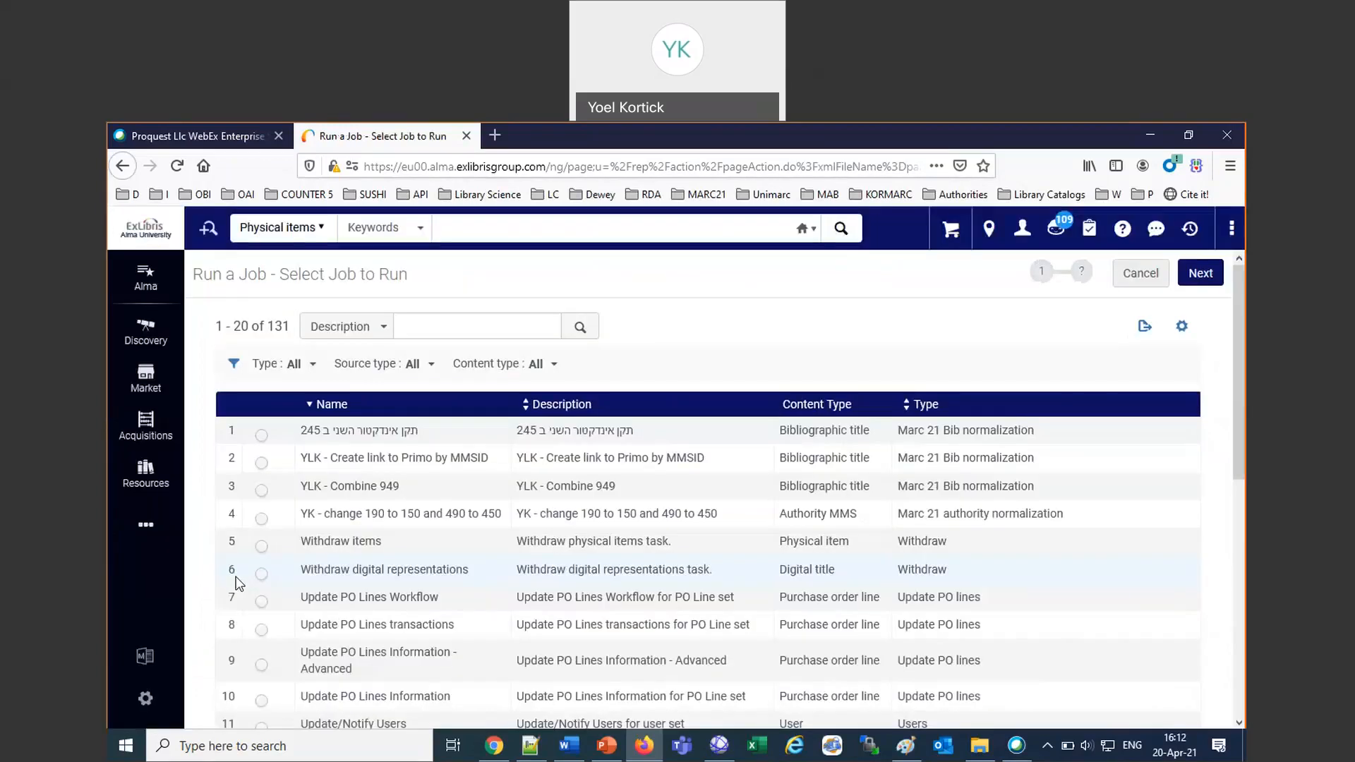
left_click(298, 364)
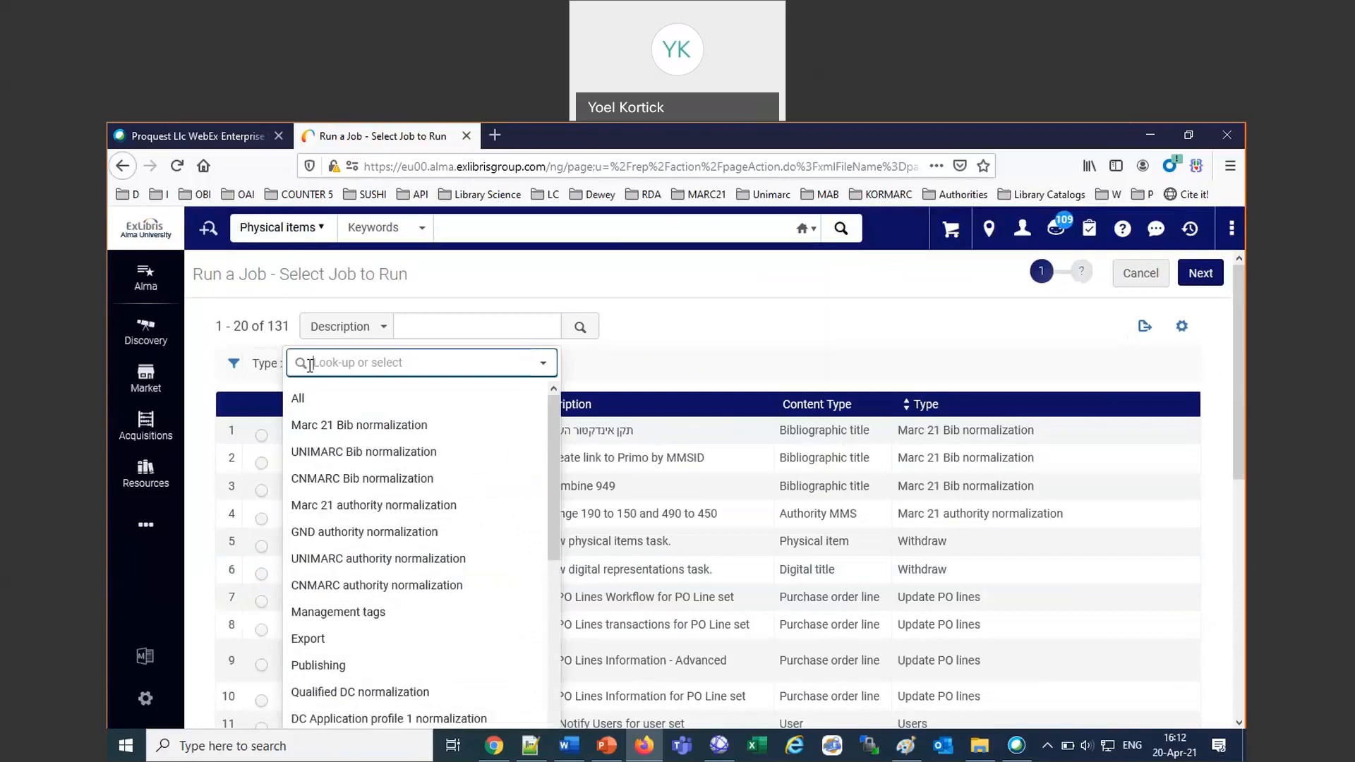
left_click(317, 639)
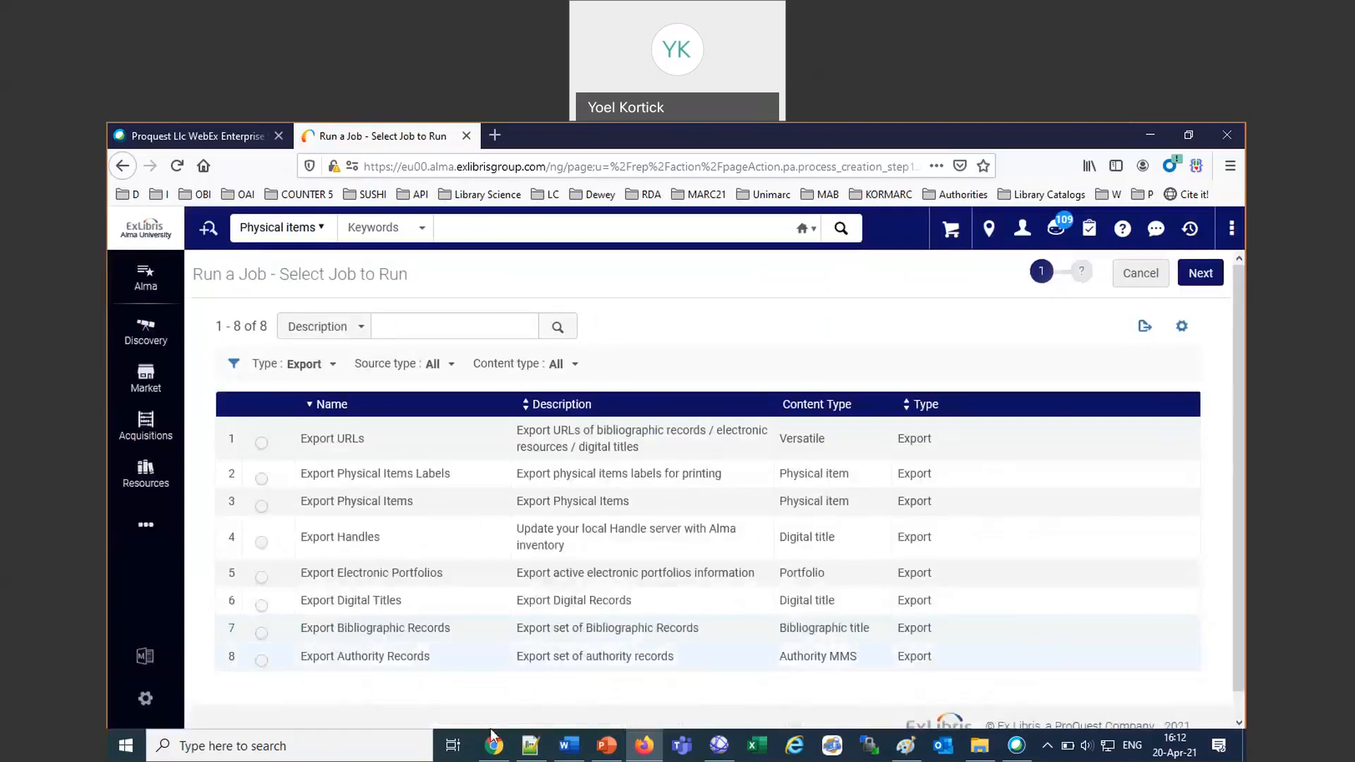
Switch to the Word notes and highlight "Bibliographic" in the private folder line in yellow.
left_click(568, 747)
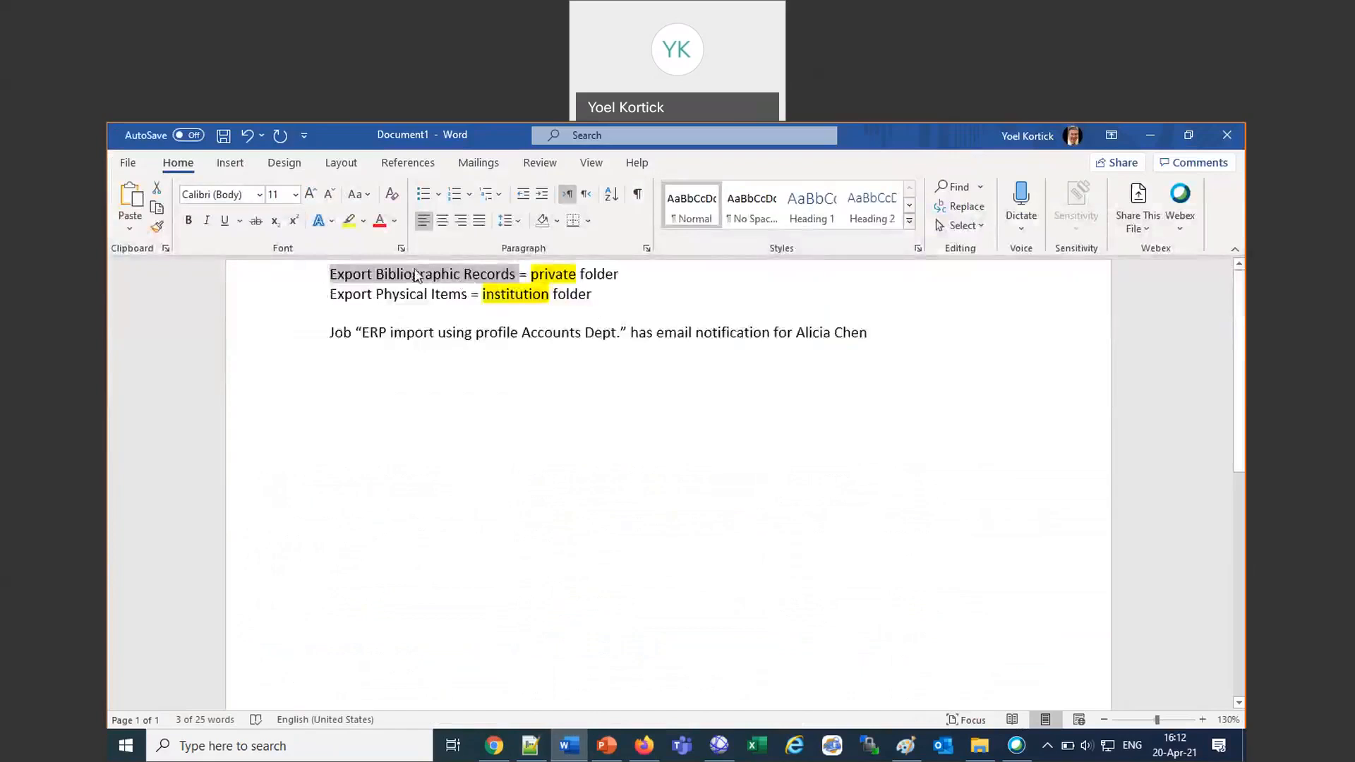
left_click(415, 275)
double_click(416, 276)
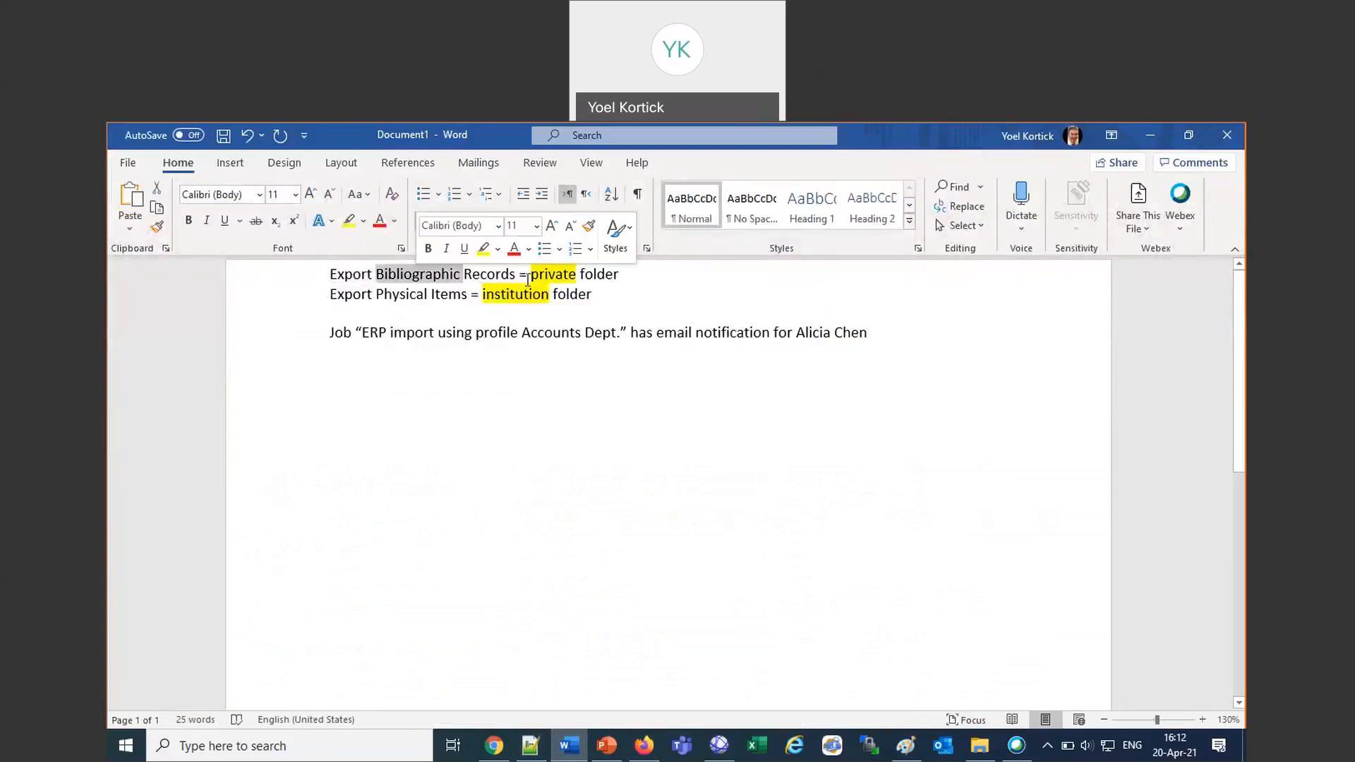
left_click(483, 248)
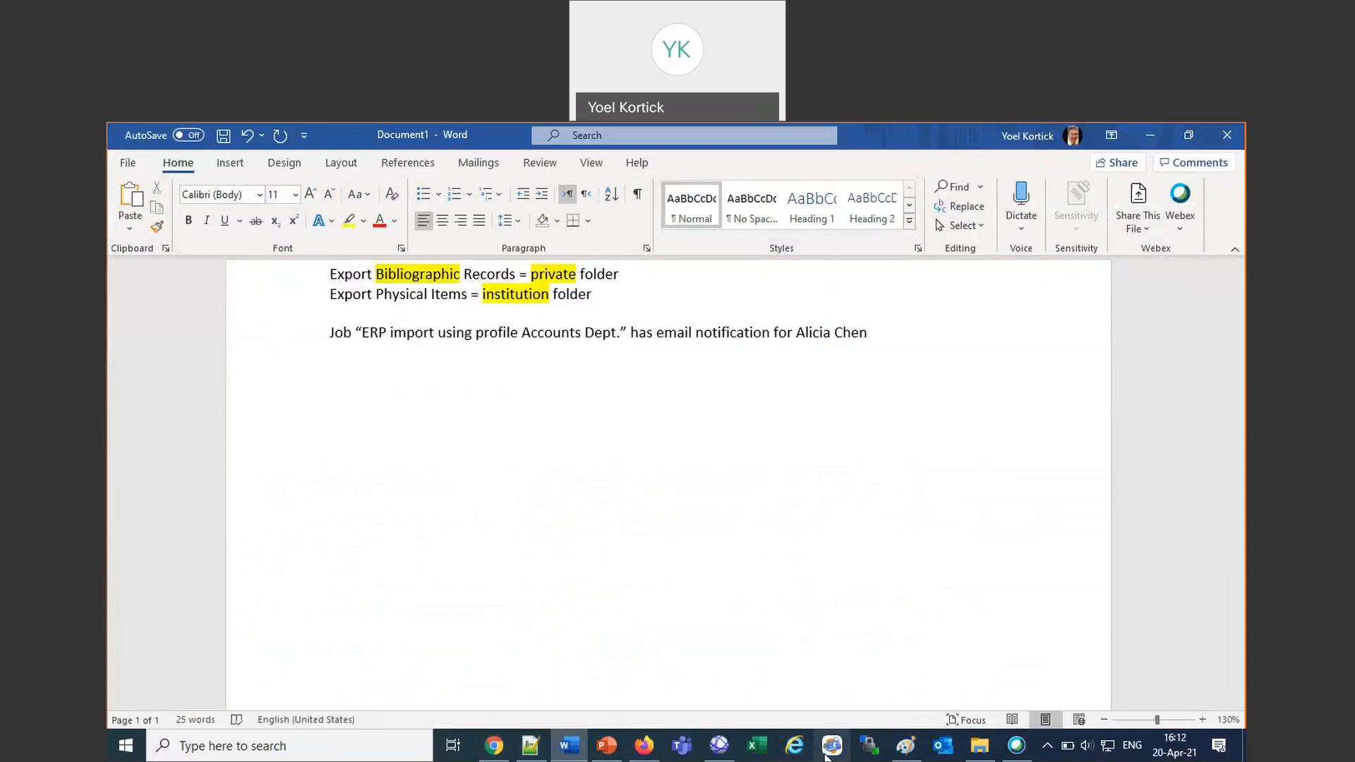
Return to Alma in Firefox and set up the Export Bibliographic Records job with the "April 20th webinar titles" set.
left_click(645, 749)
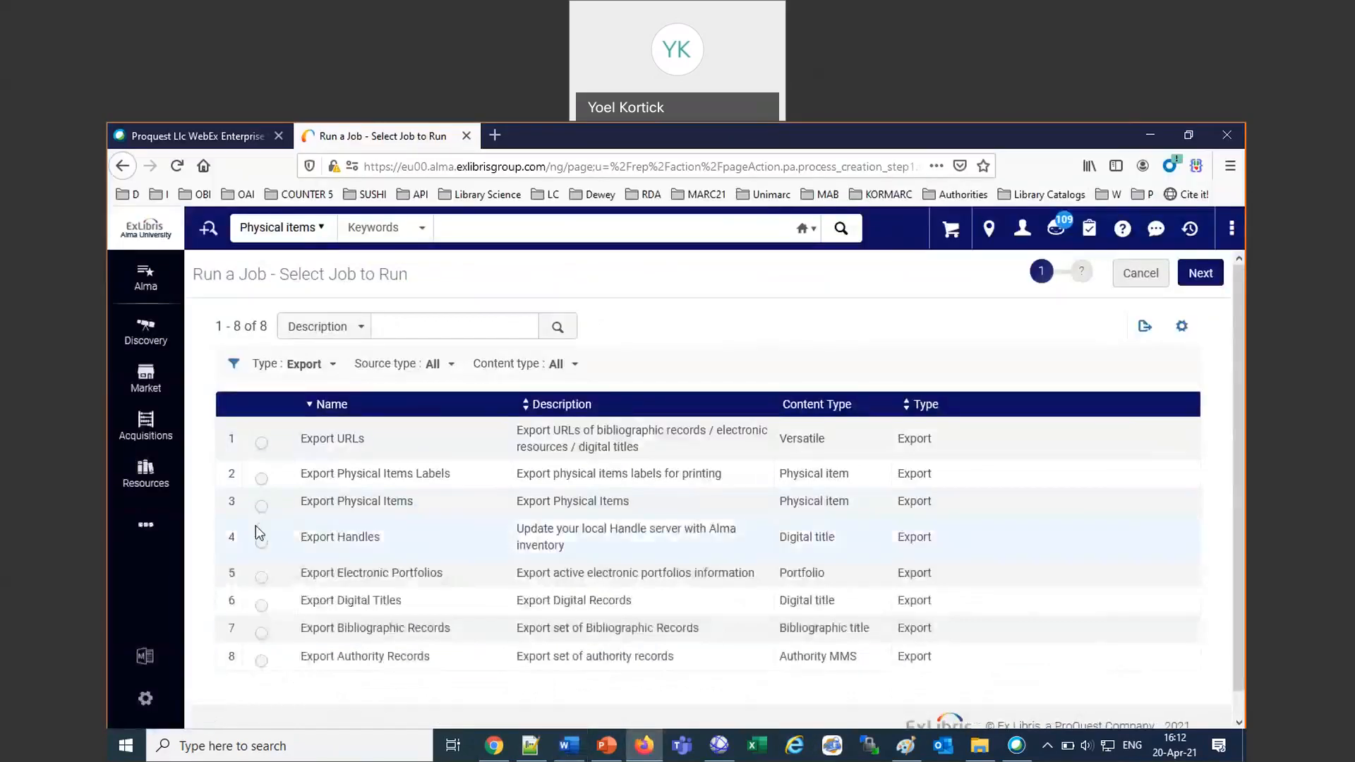
left_click(261, 634)
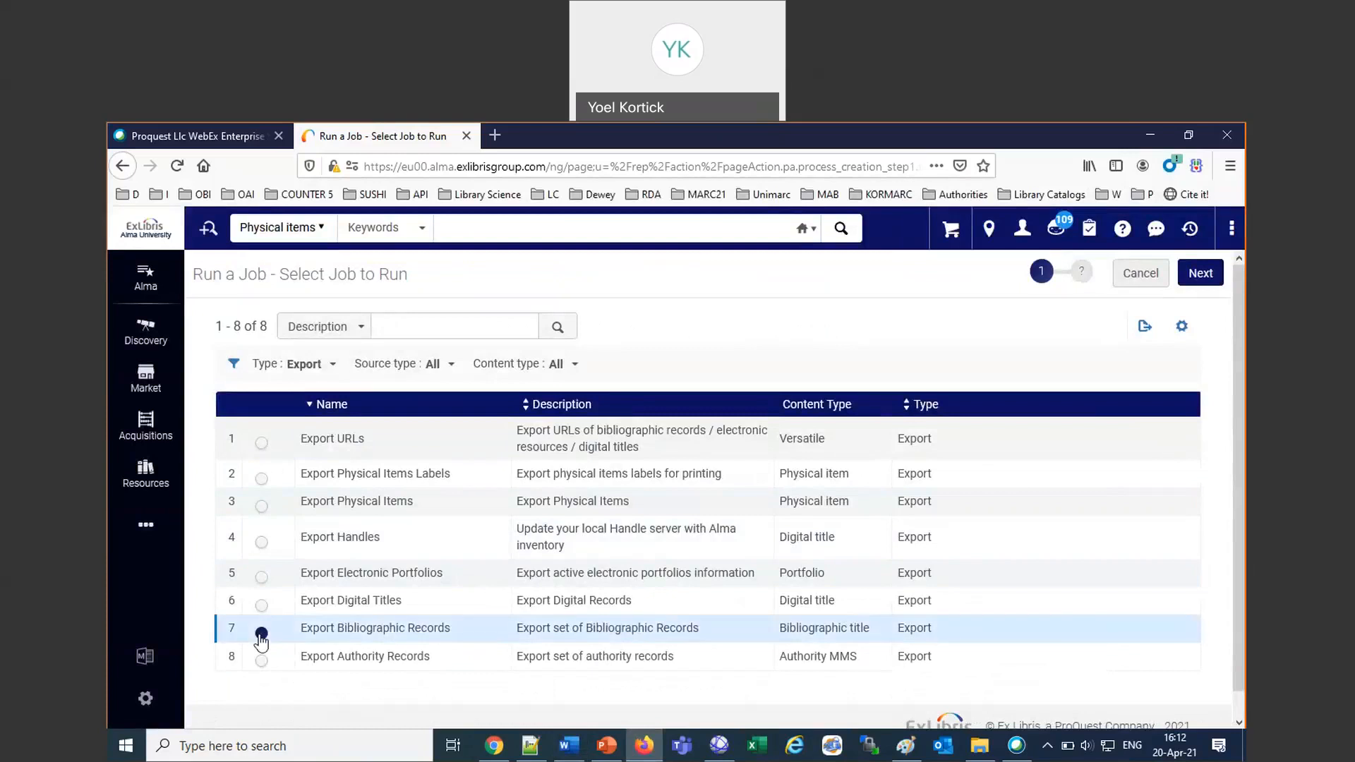
left_click(1200, 272)
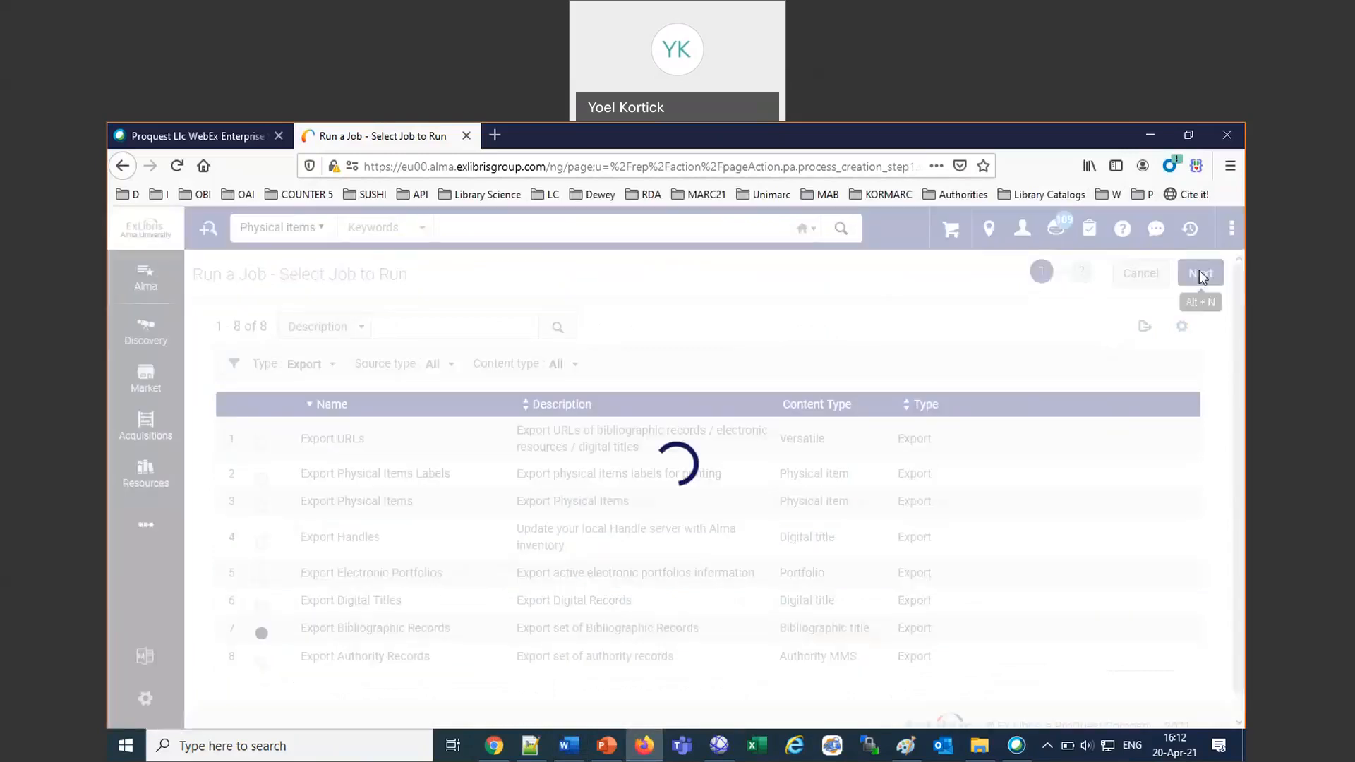
type("april")
key("Return")
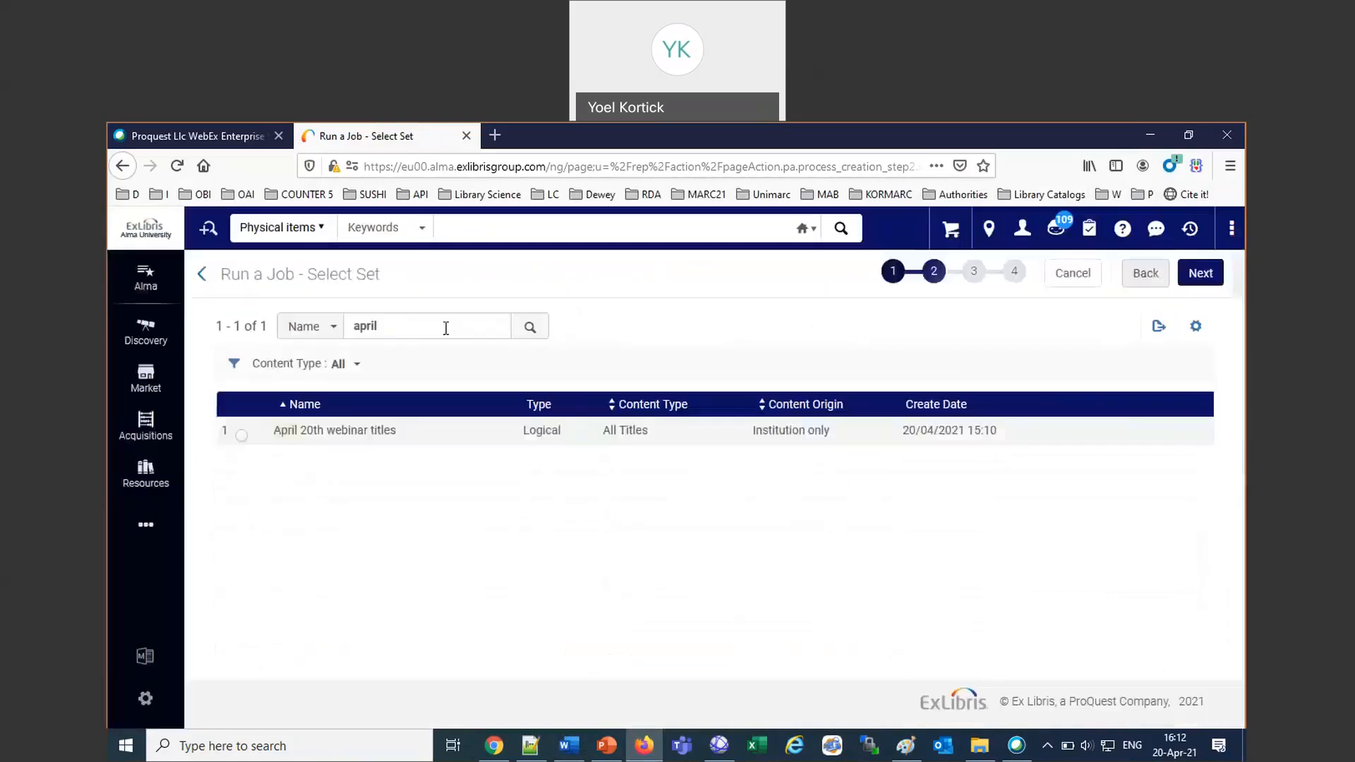
left_click(243, 436)
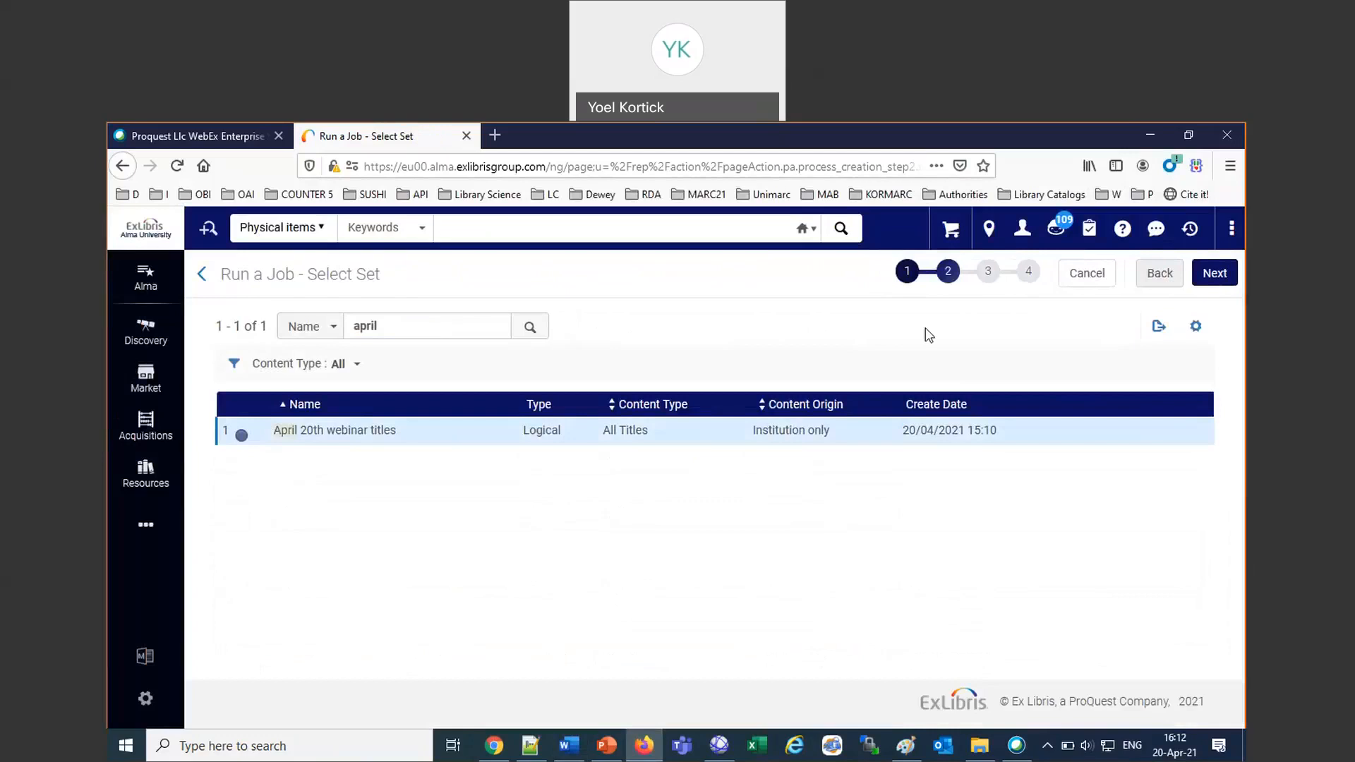
left_click(1214, 274)
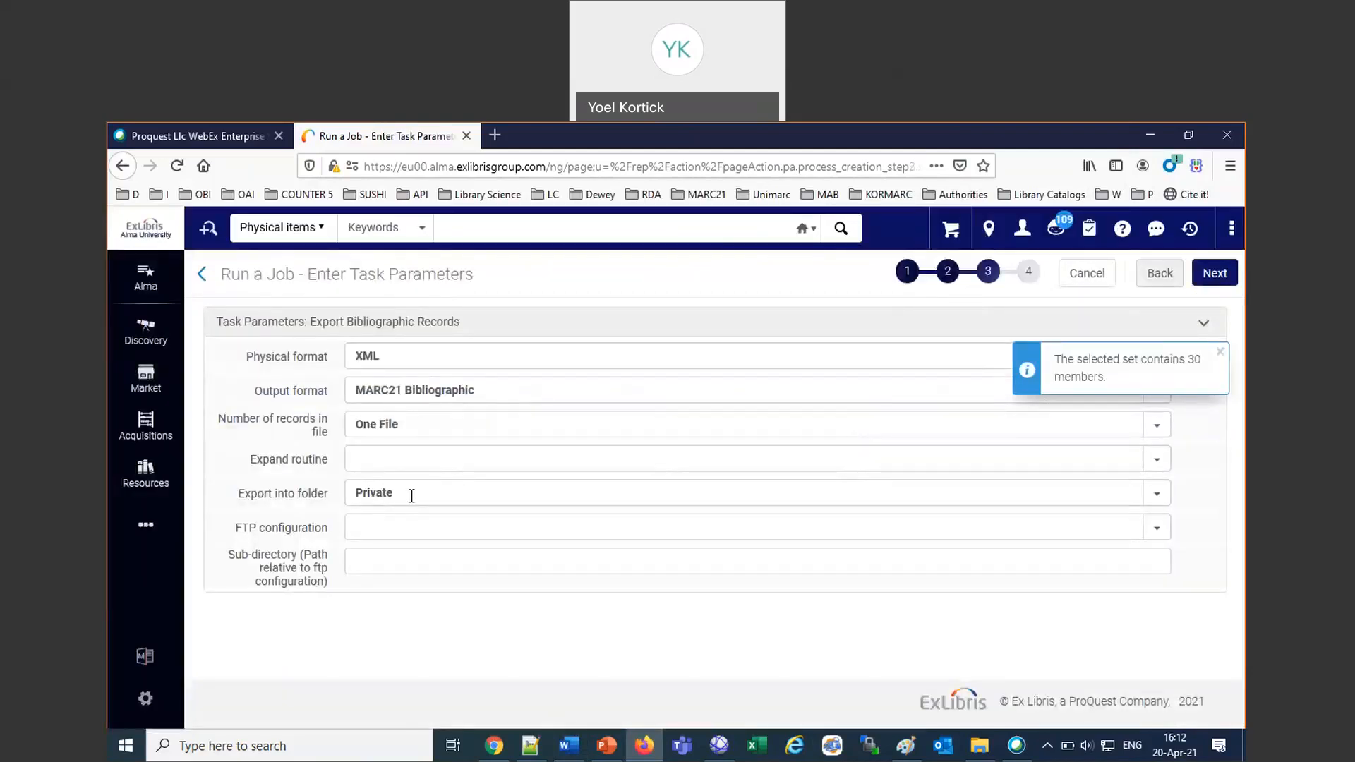
Choose the Private folder for the bibliographic export and submit the job.
left_click(411, 494)
left_click(388, 528)
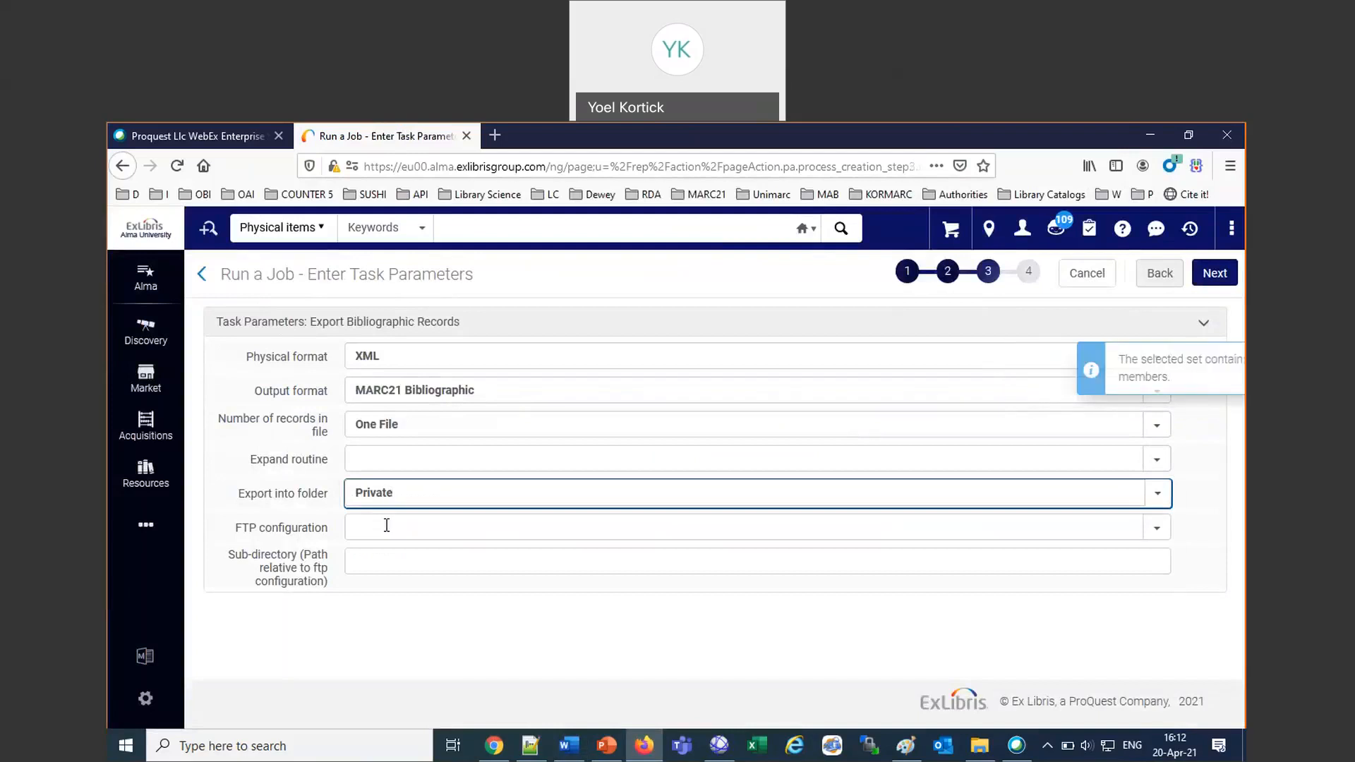
left_click(1211, 273)
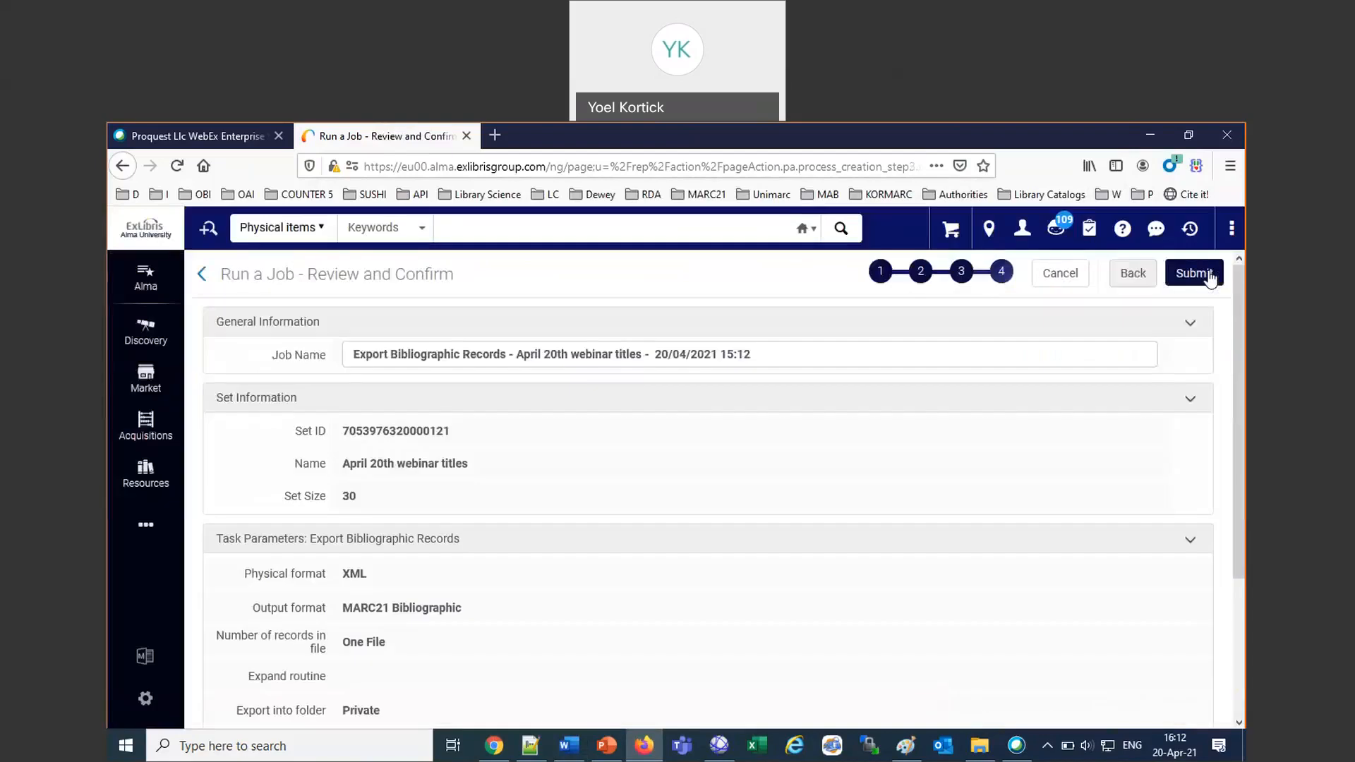
left_click(1211, 277)
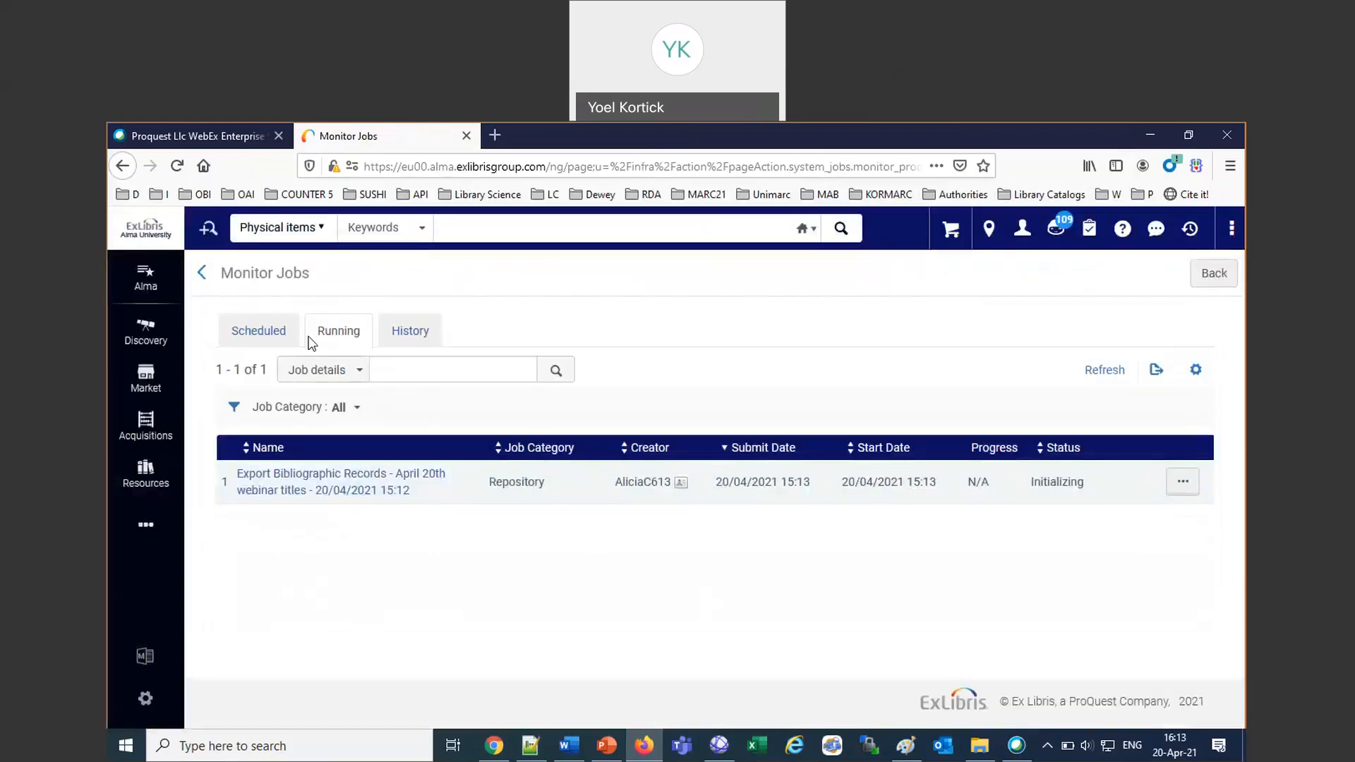
Switch to the Word notes and highlight "Items" in the institution folder line in yellow.
left_click(570, 749)
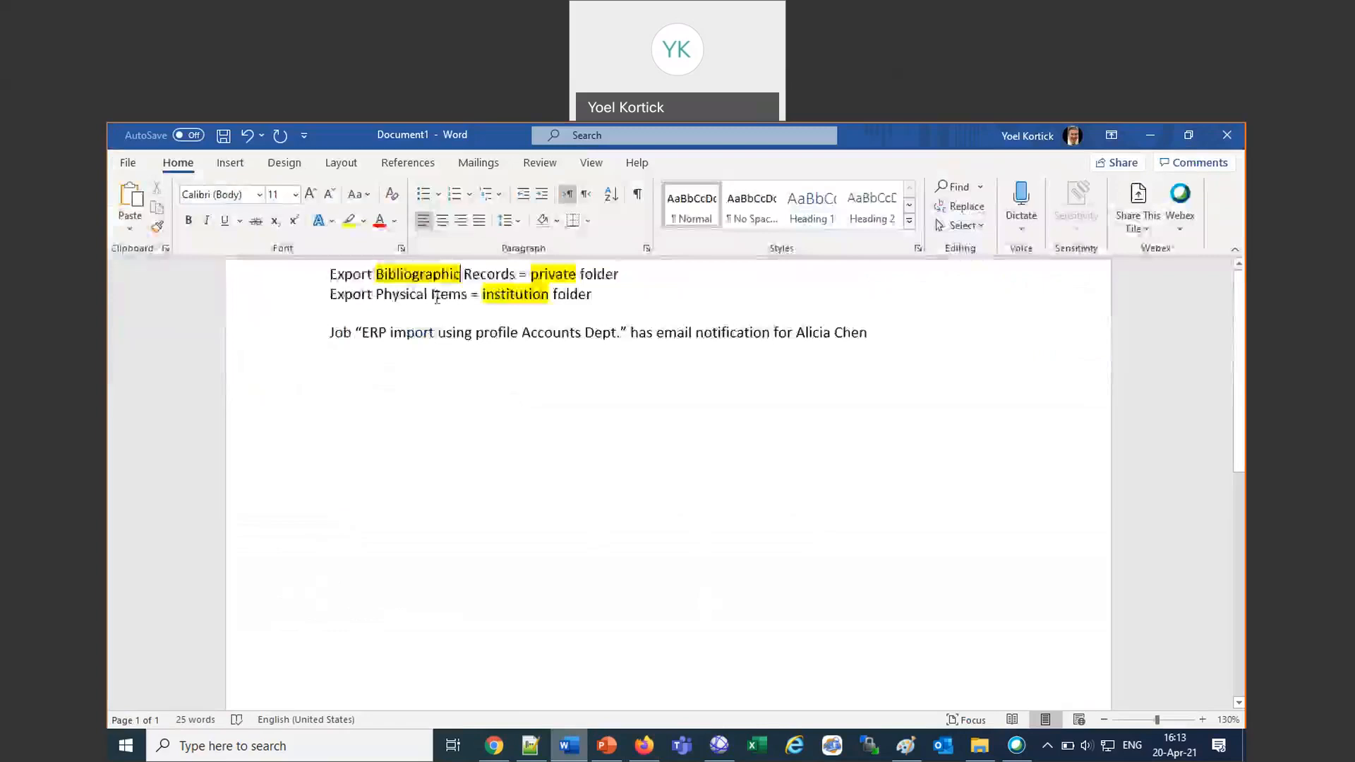
left_click(393, 296)
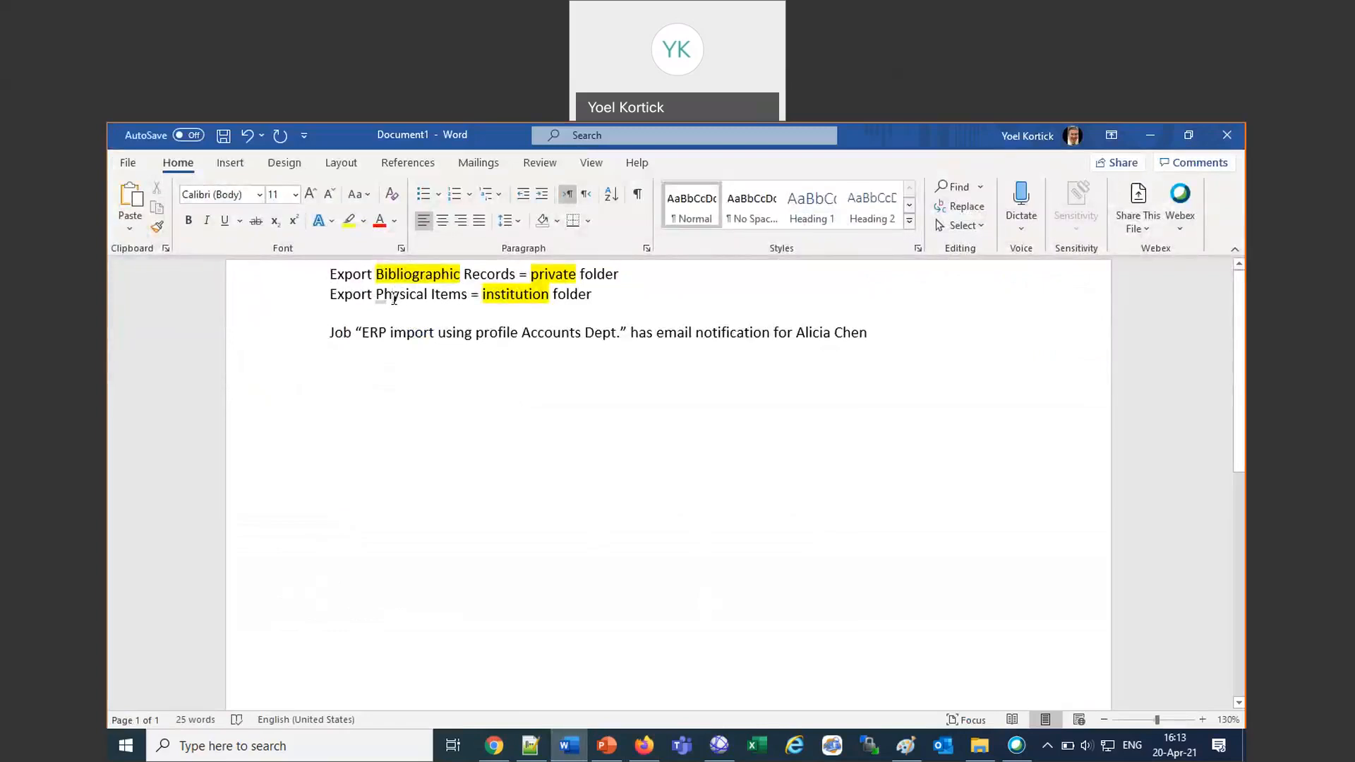
double_click(393, 297)
left_click(454, 296)
double_click(453, 297)
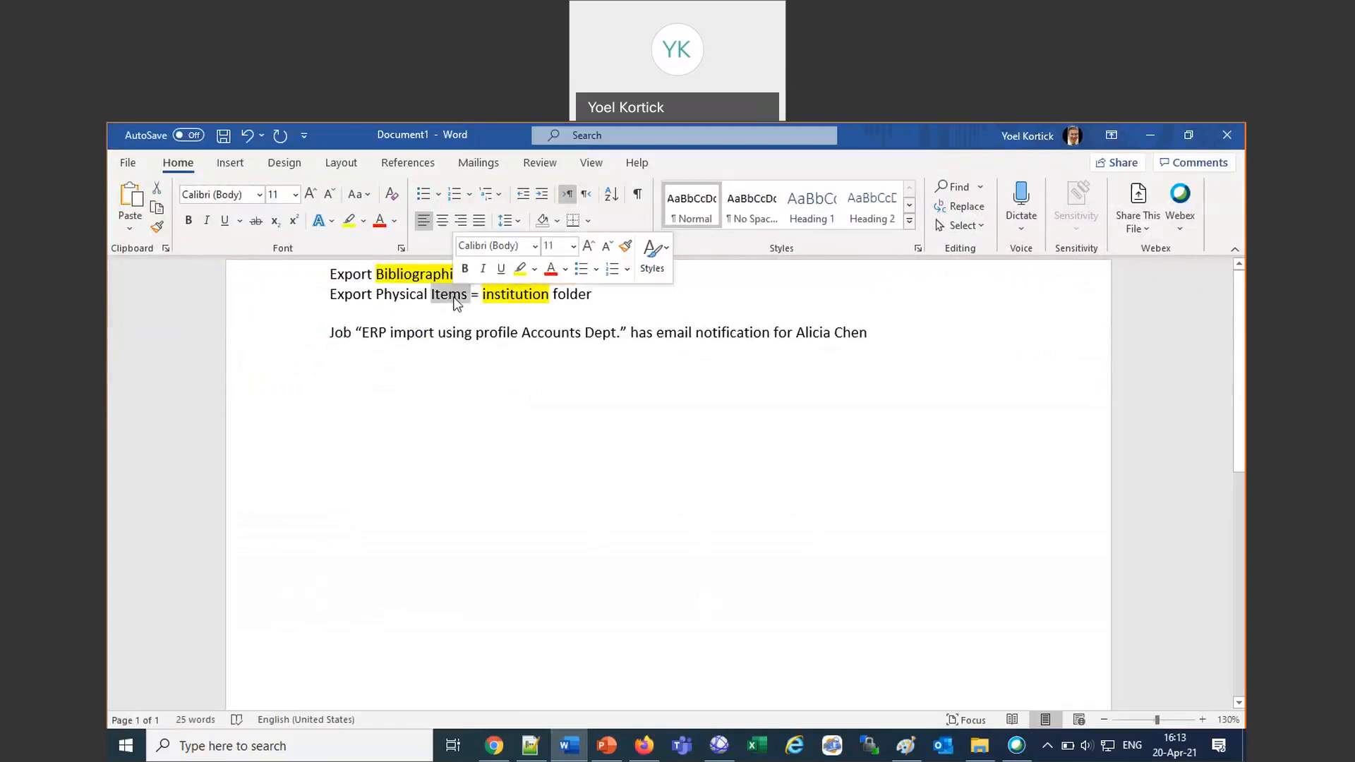
left_click(349, 220)
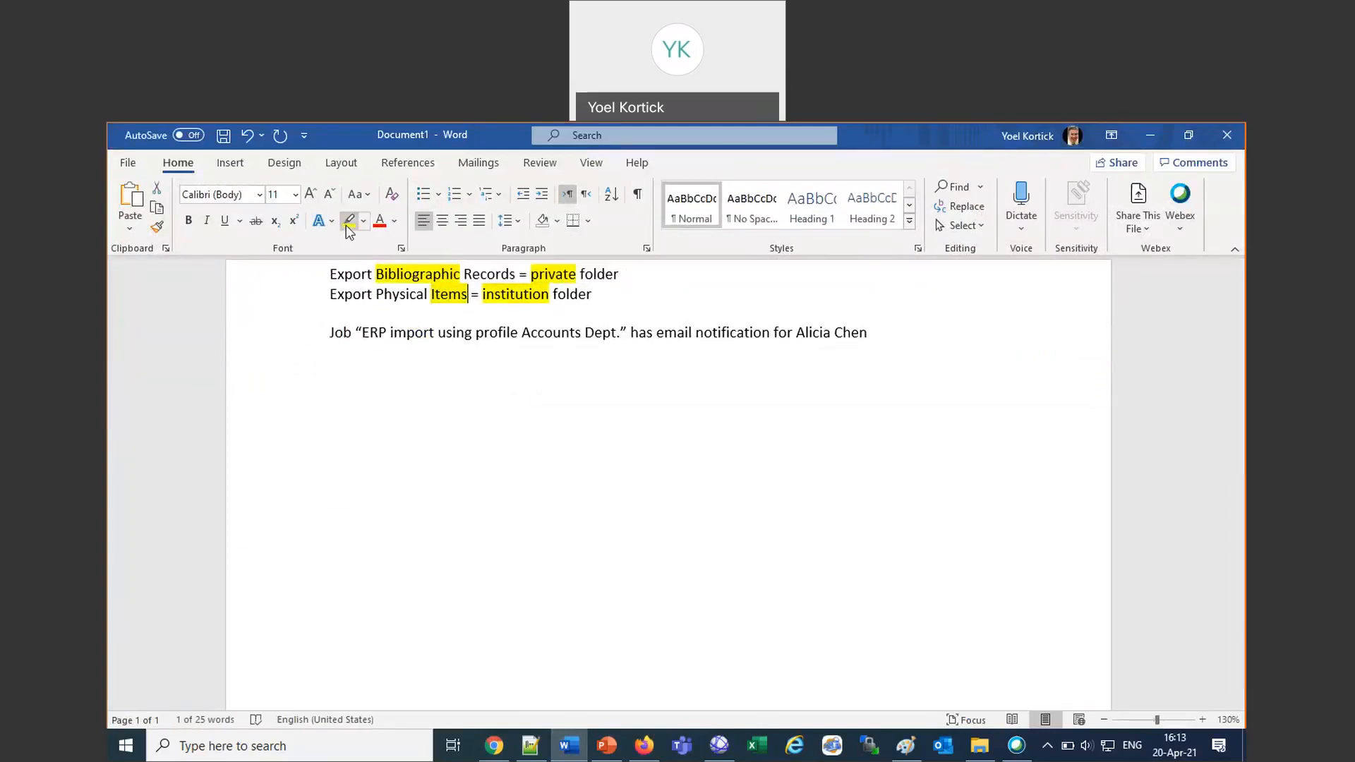
Return to Alma in Firefox, start another manual job run and limit the job list to the Export type.
left_click(645, 747)
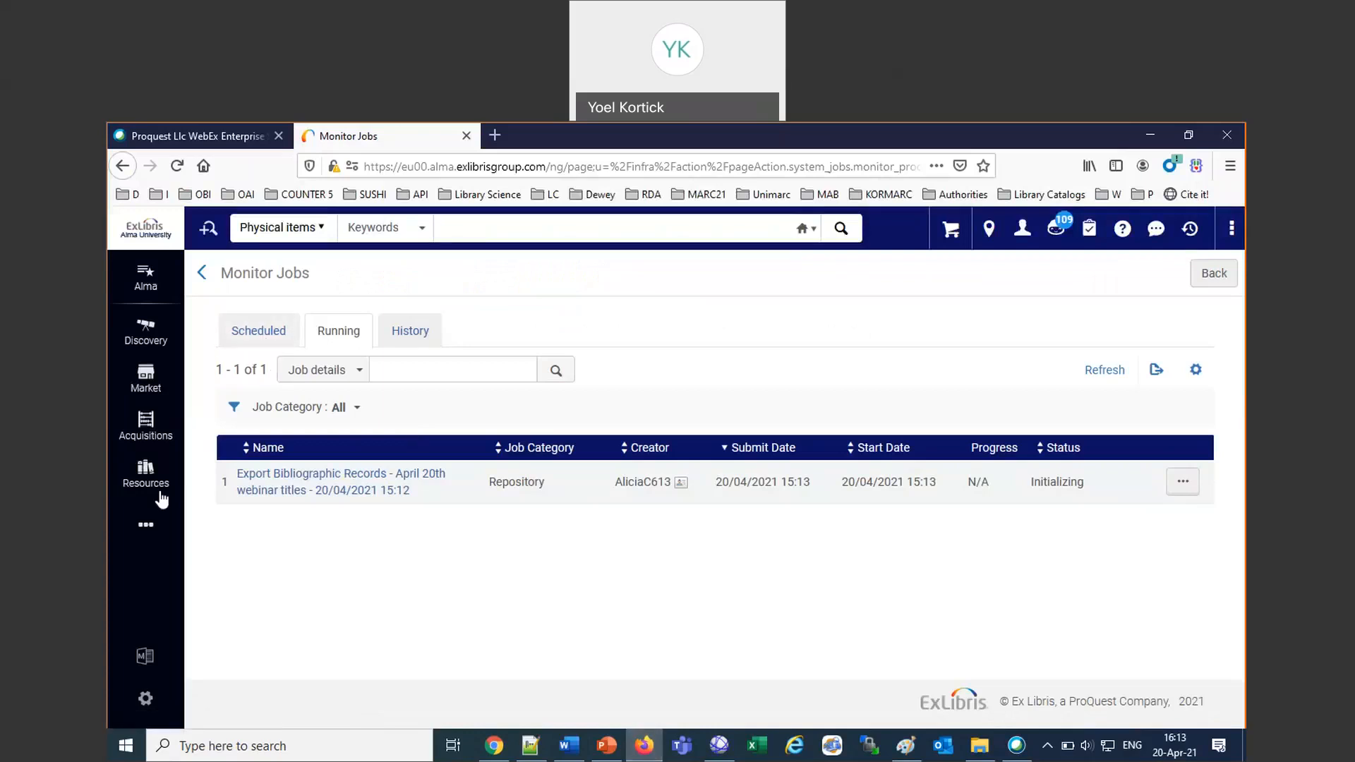
left_click(146, 525)
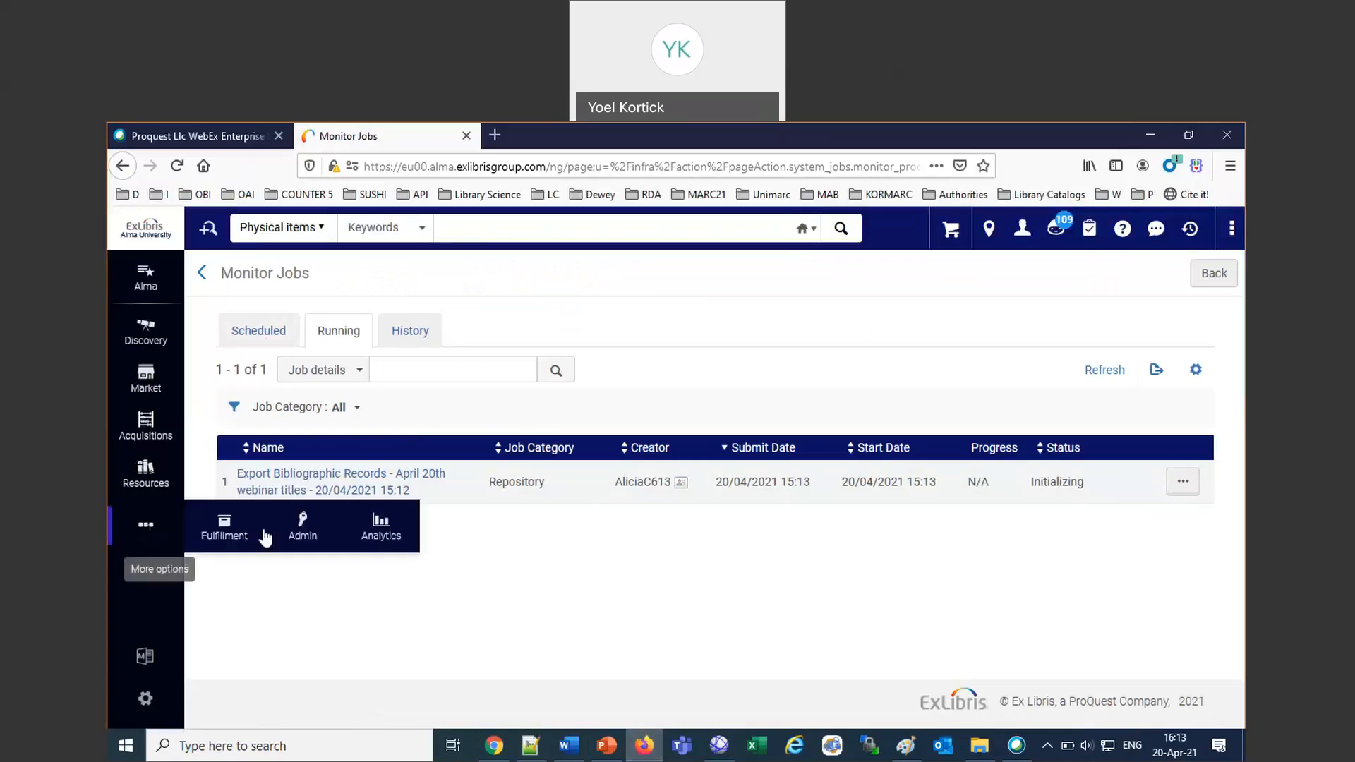
left_click(304, 530)
left_click(261, 582)
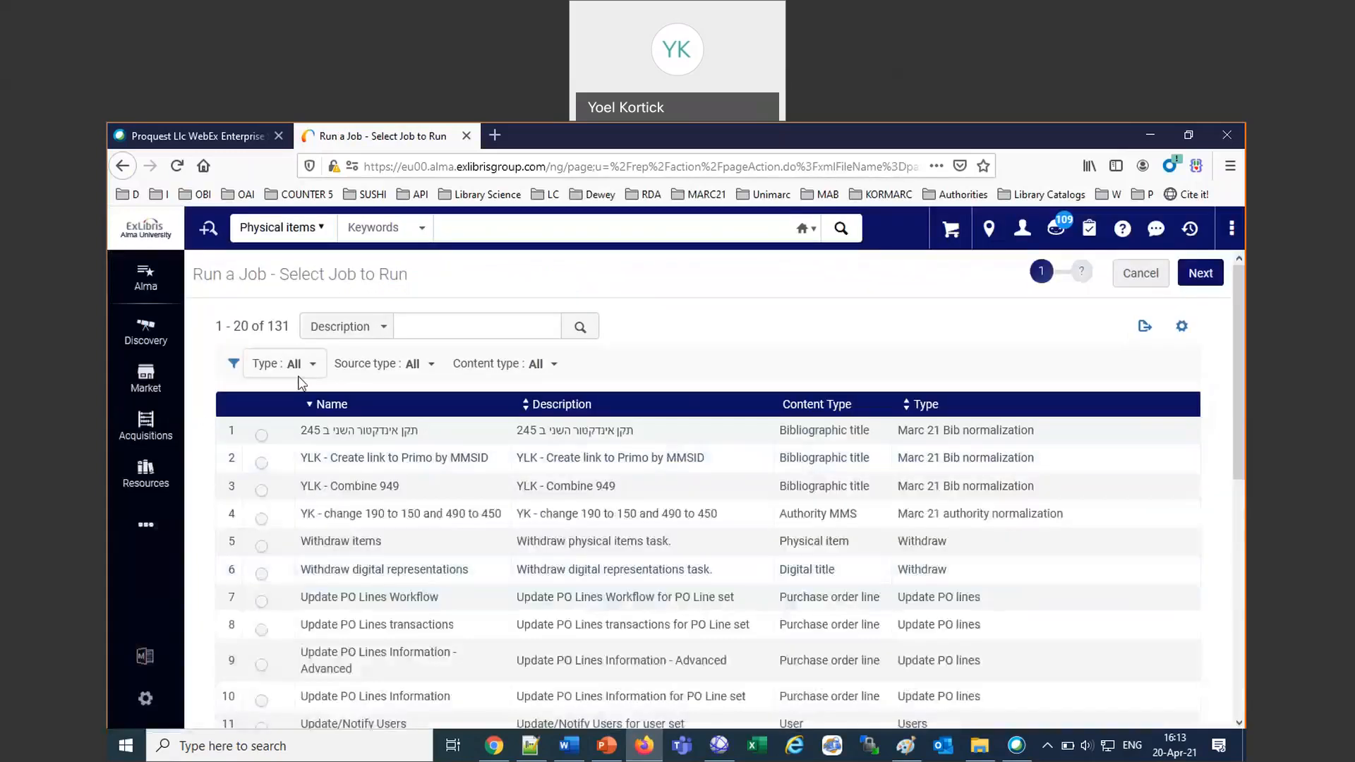
left_click(298, 364)
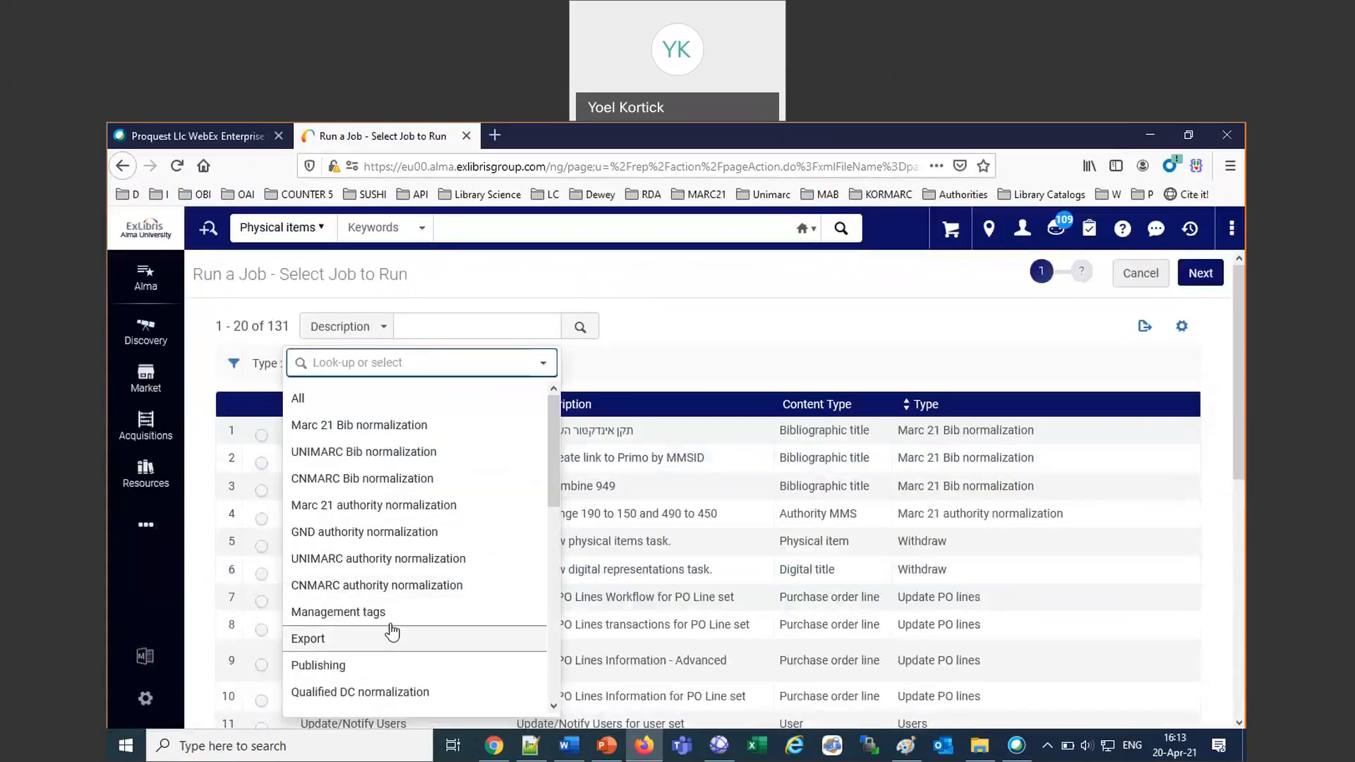
left_click(420, 639)
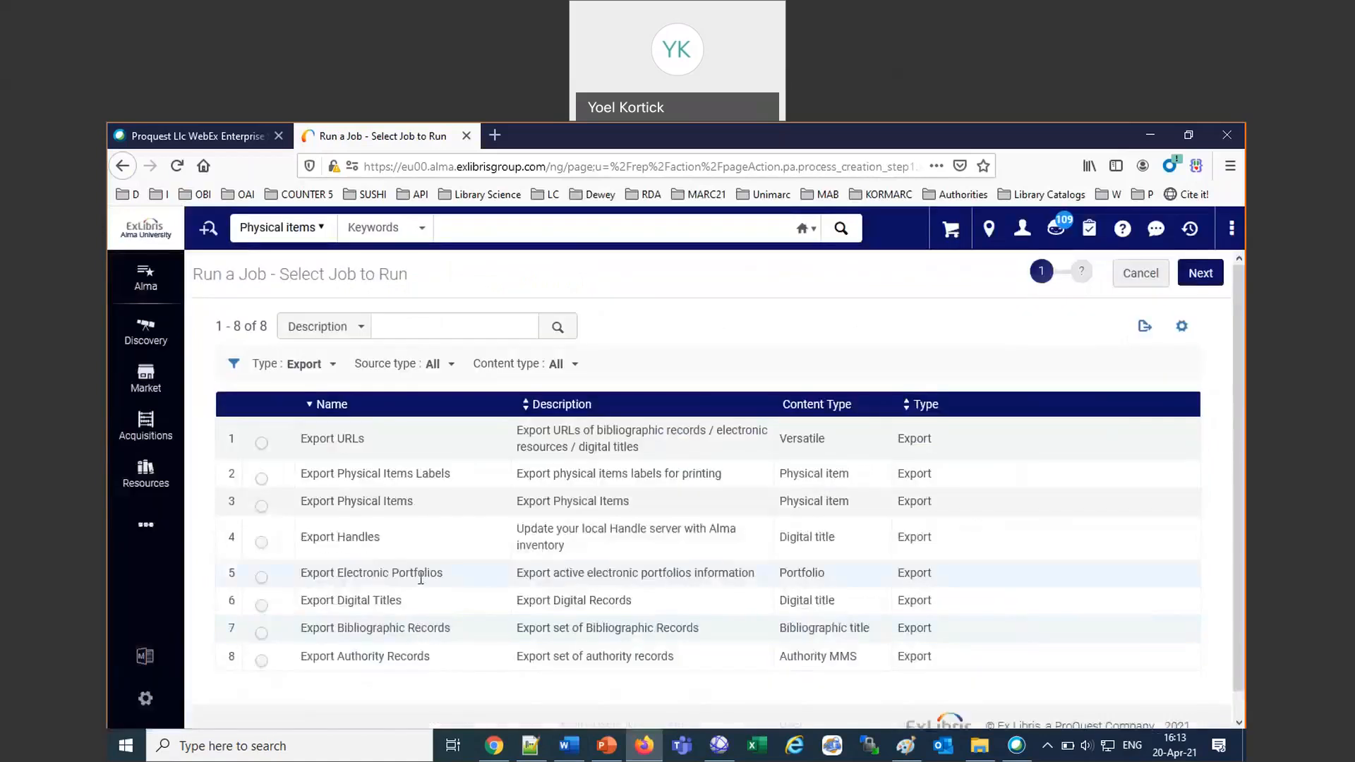
Set up the Export Physical Items job with the "April 20th webinar items" set.
left_click(262, 507)
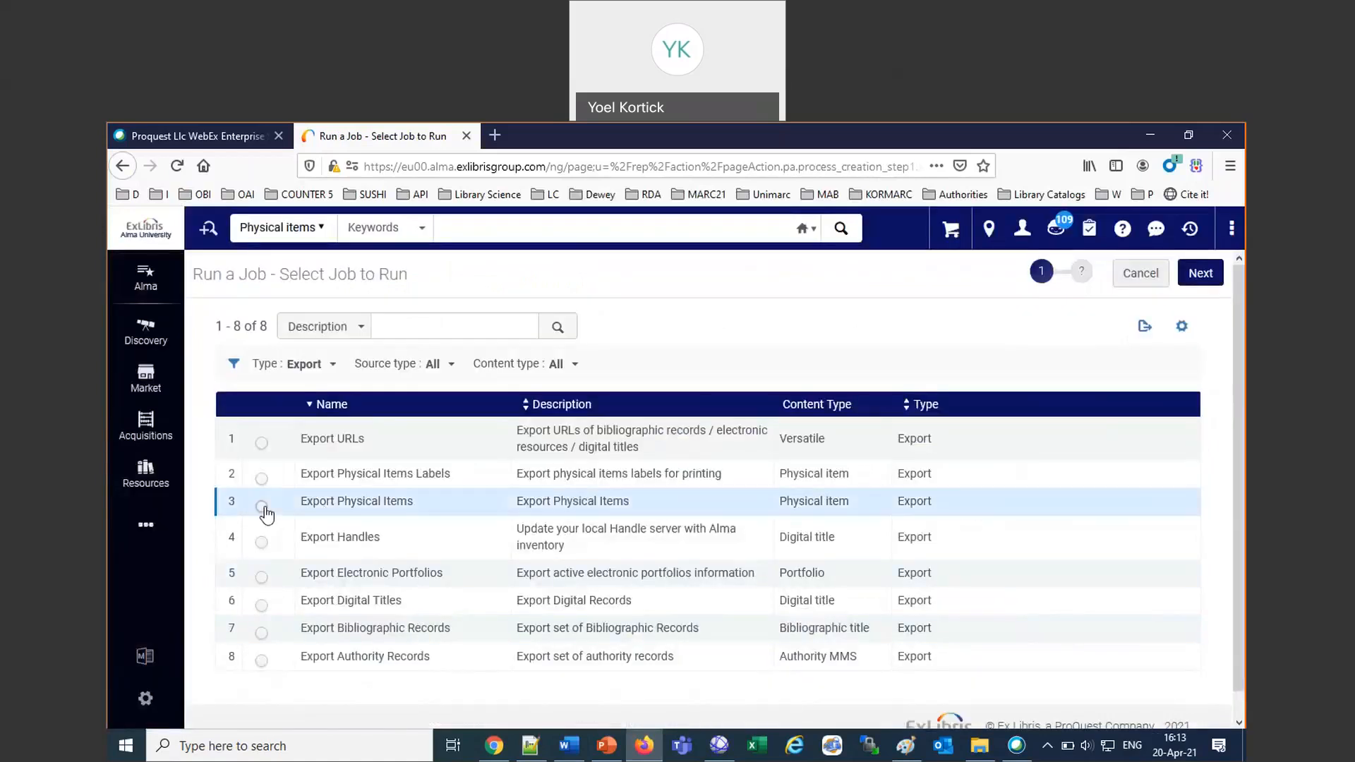
left_click(1201, 275)
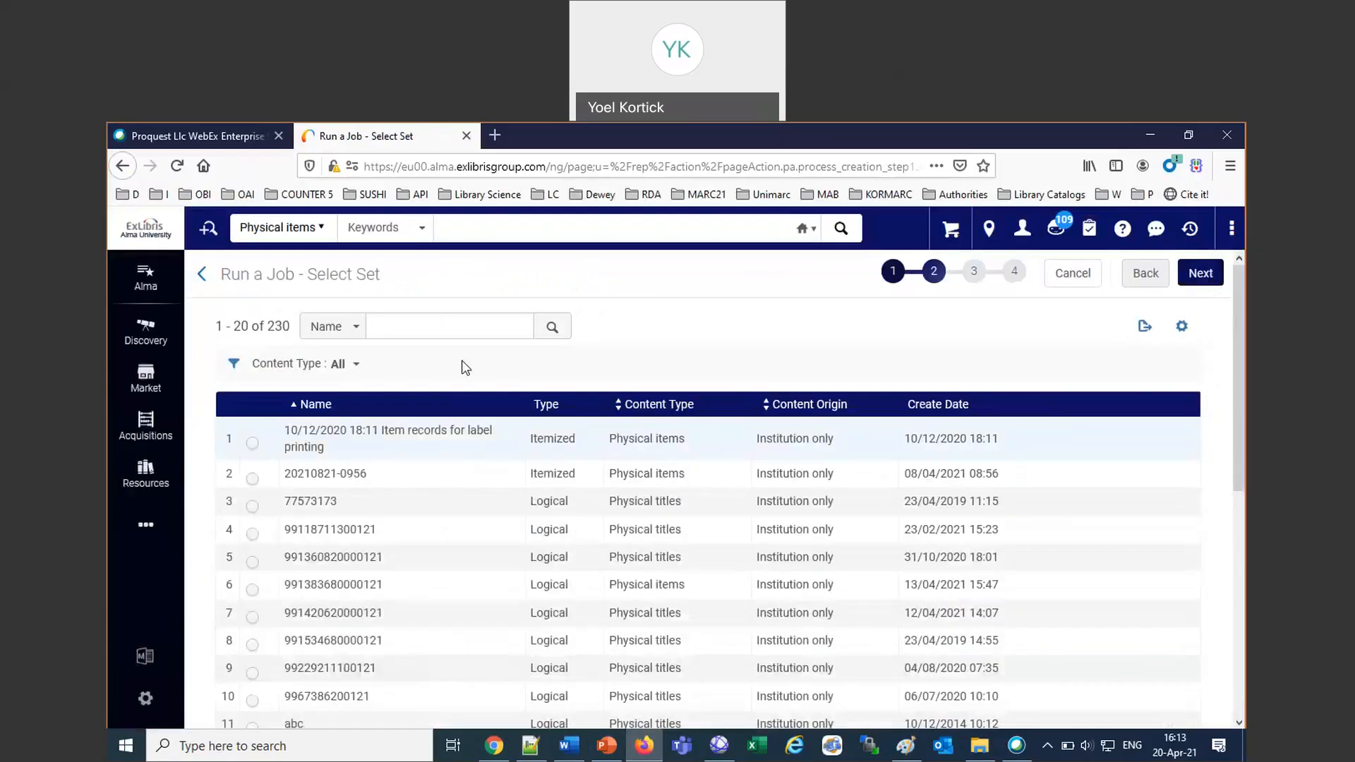
left_click(429, 331)
type("A")
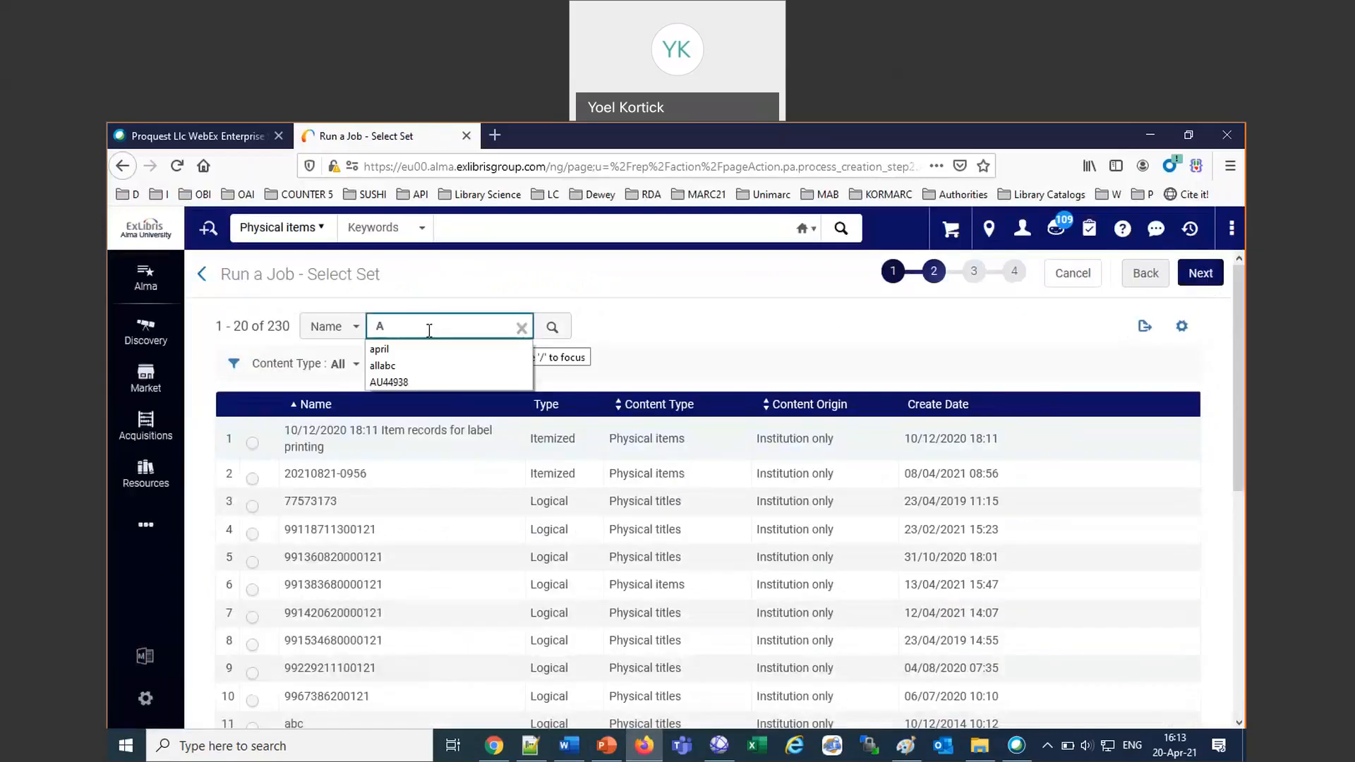
left_click(428, 350)
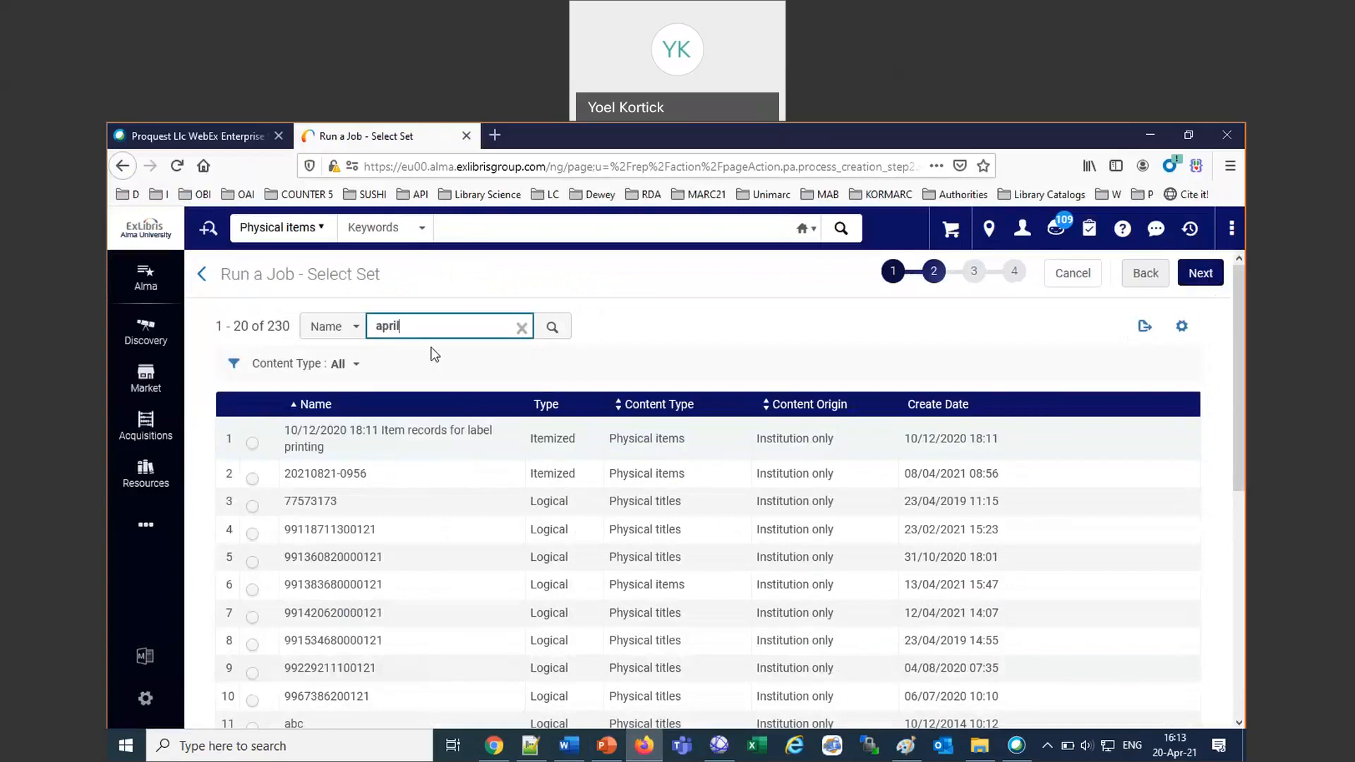
key("Return")
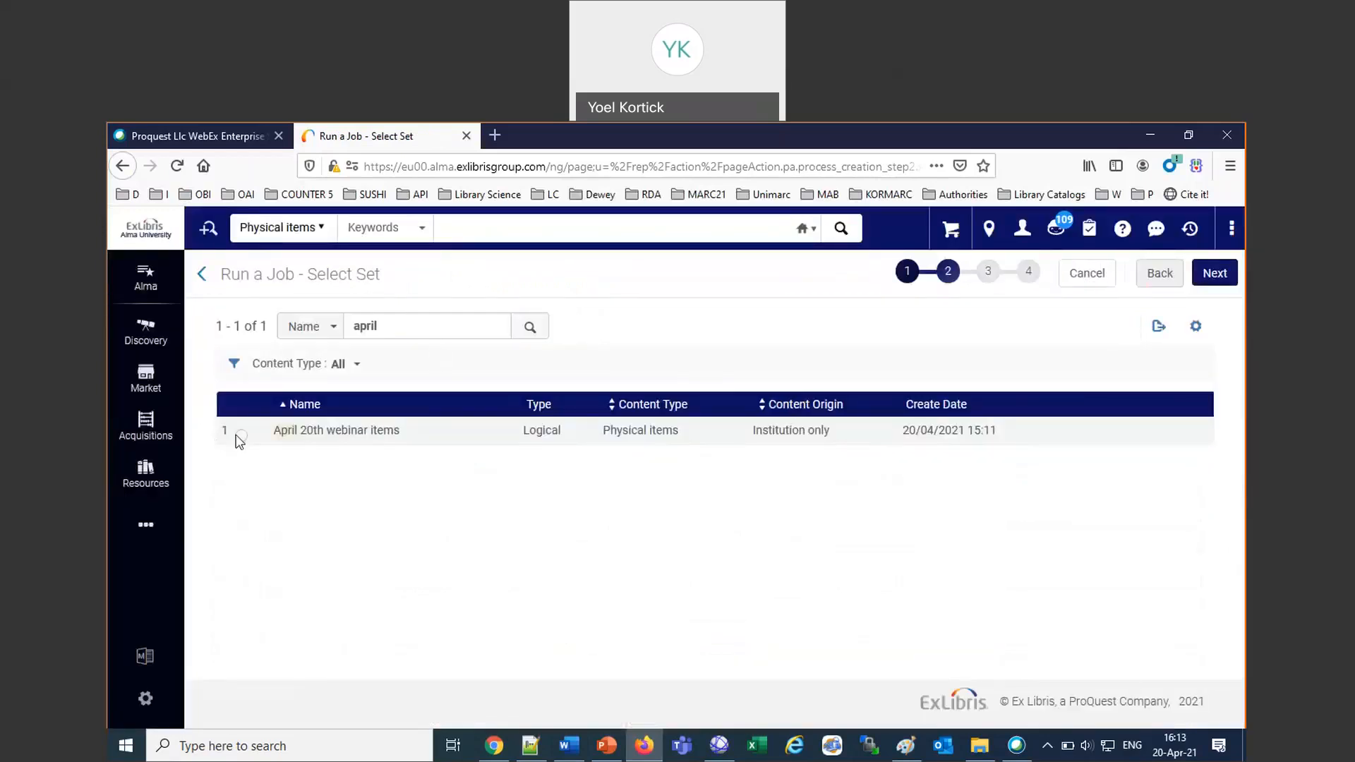
left_click(242, 437)
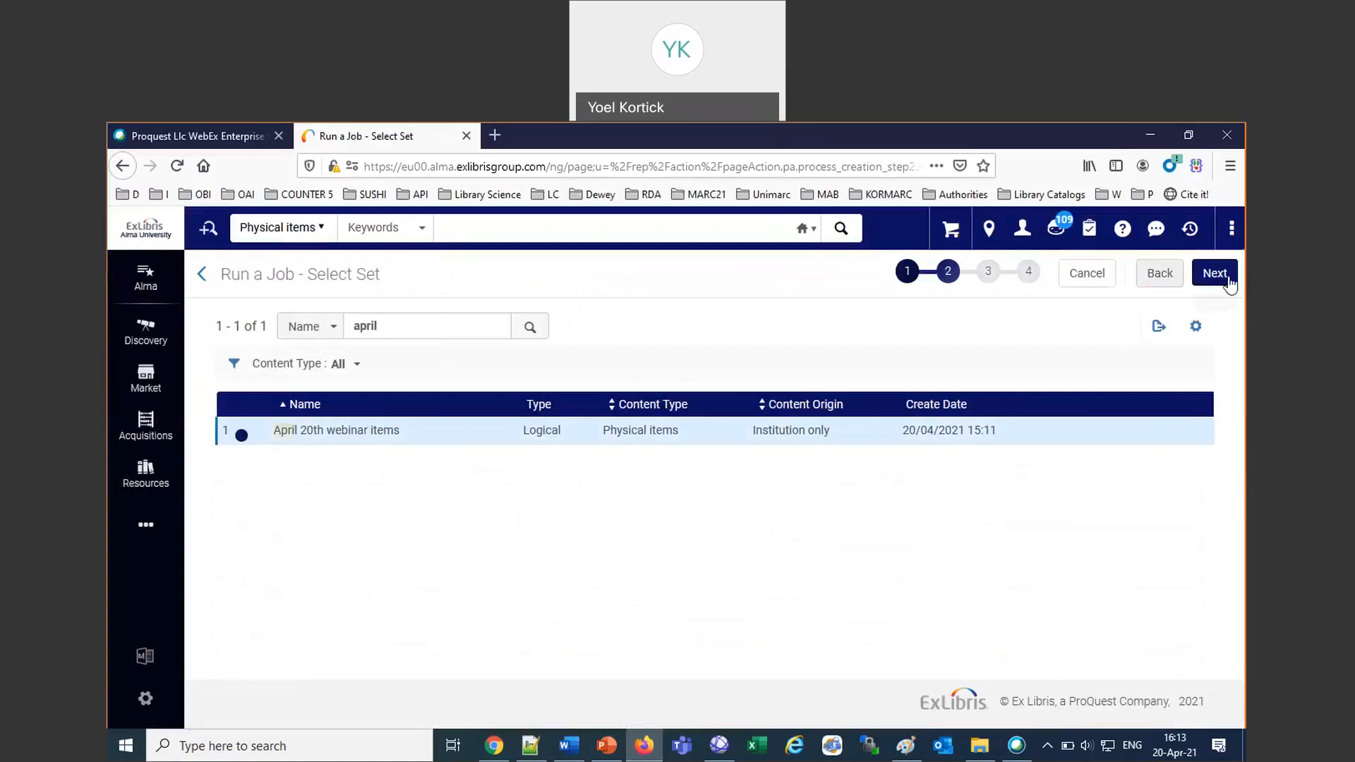
left_click(1215, 274)
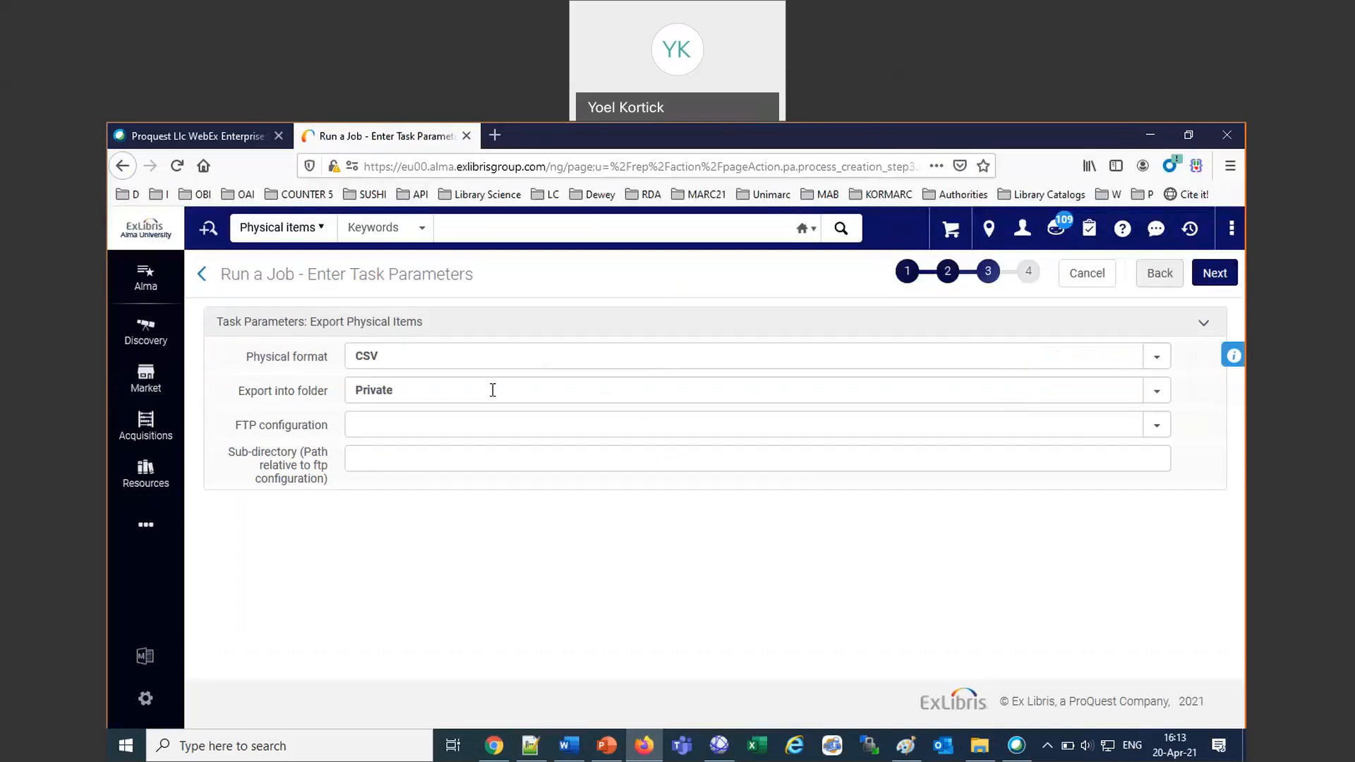
Choose the Institution folder for the physical items export and submit the job.
left_click(493, 389)
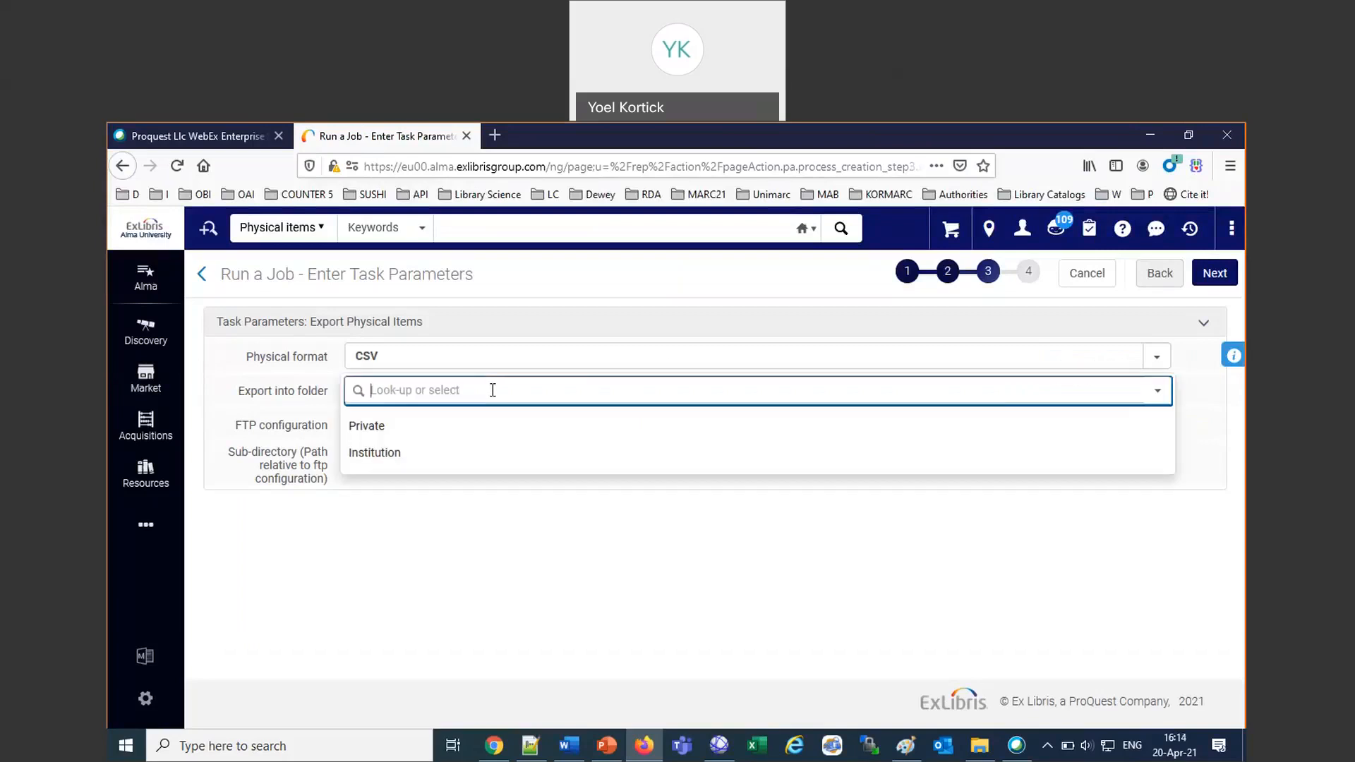
left_click(386, 455)
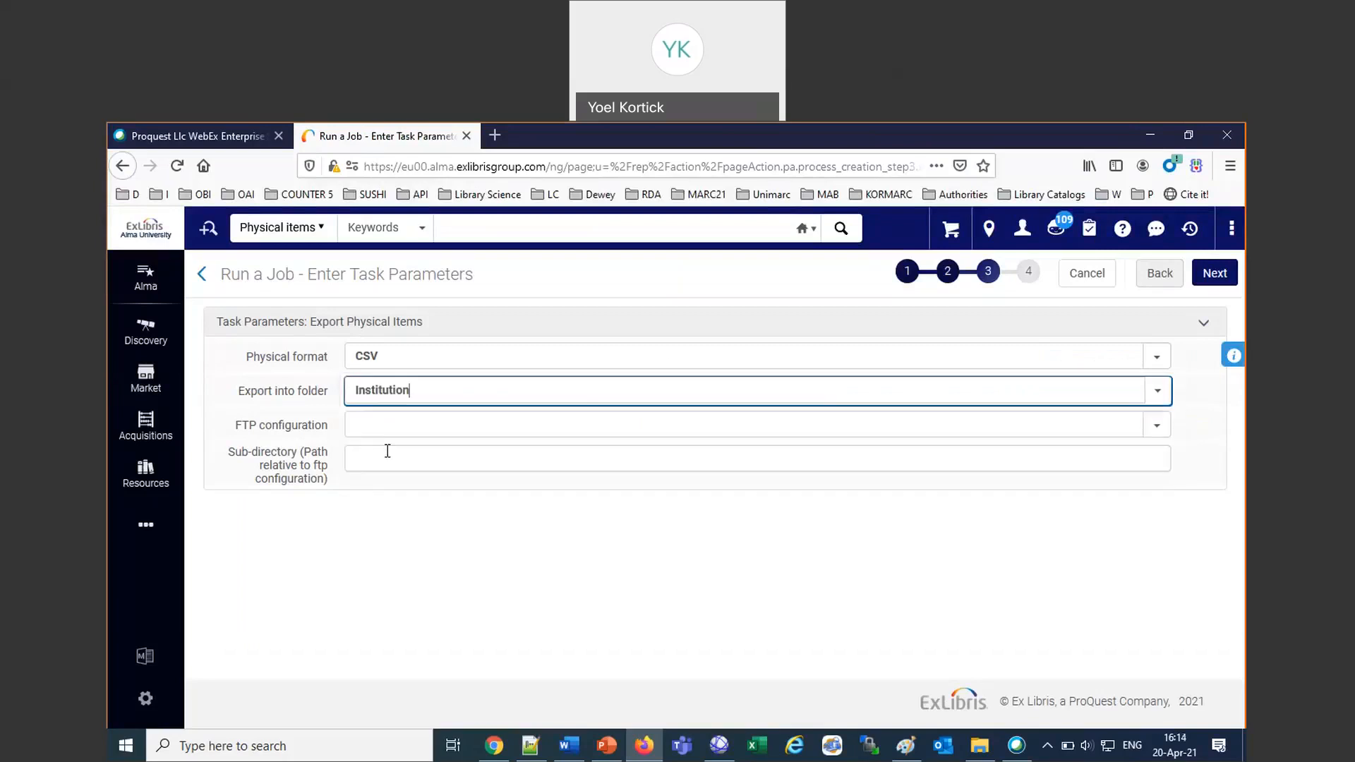
left_click(1214, 275)
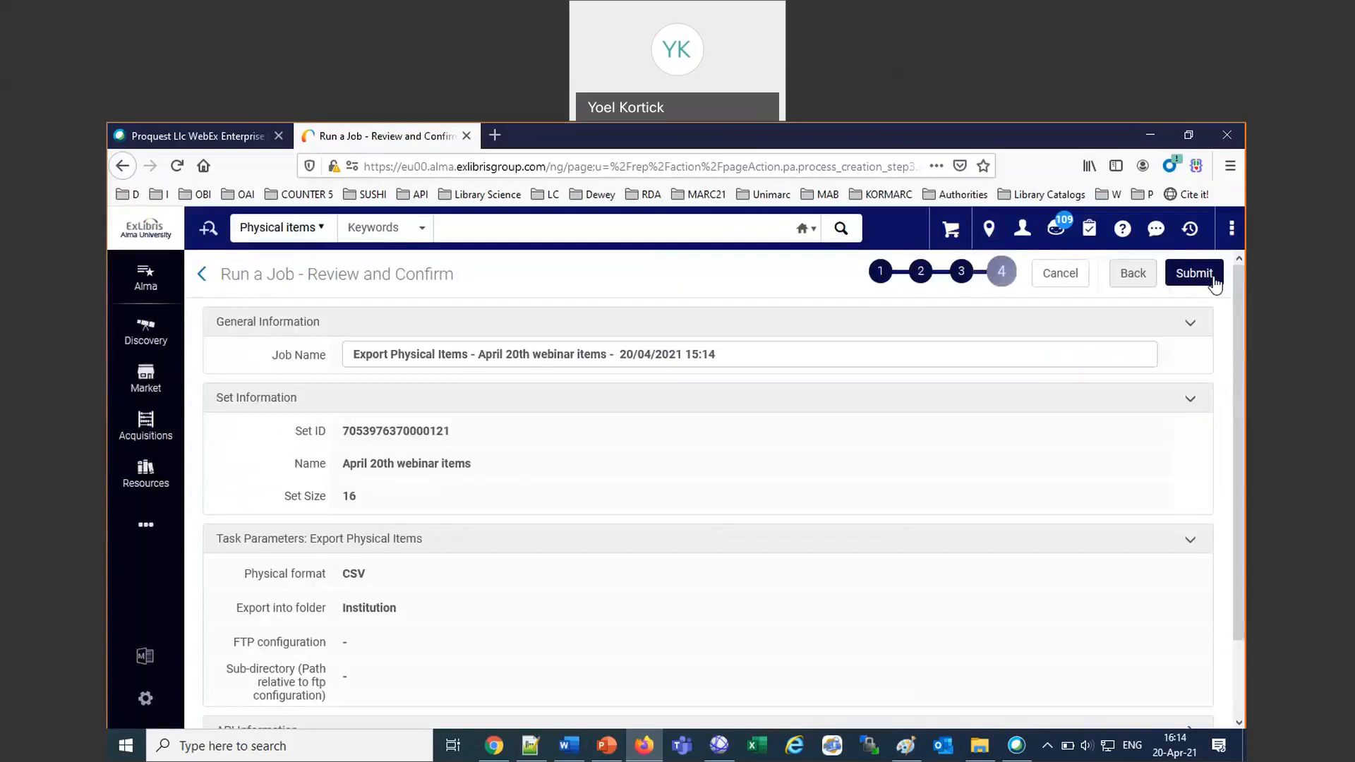
left_click(1214, 276)
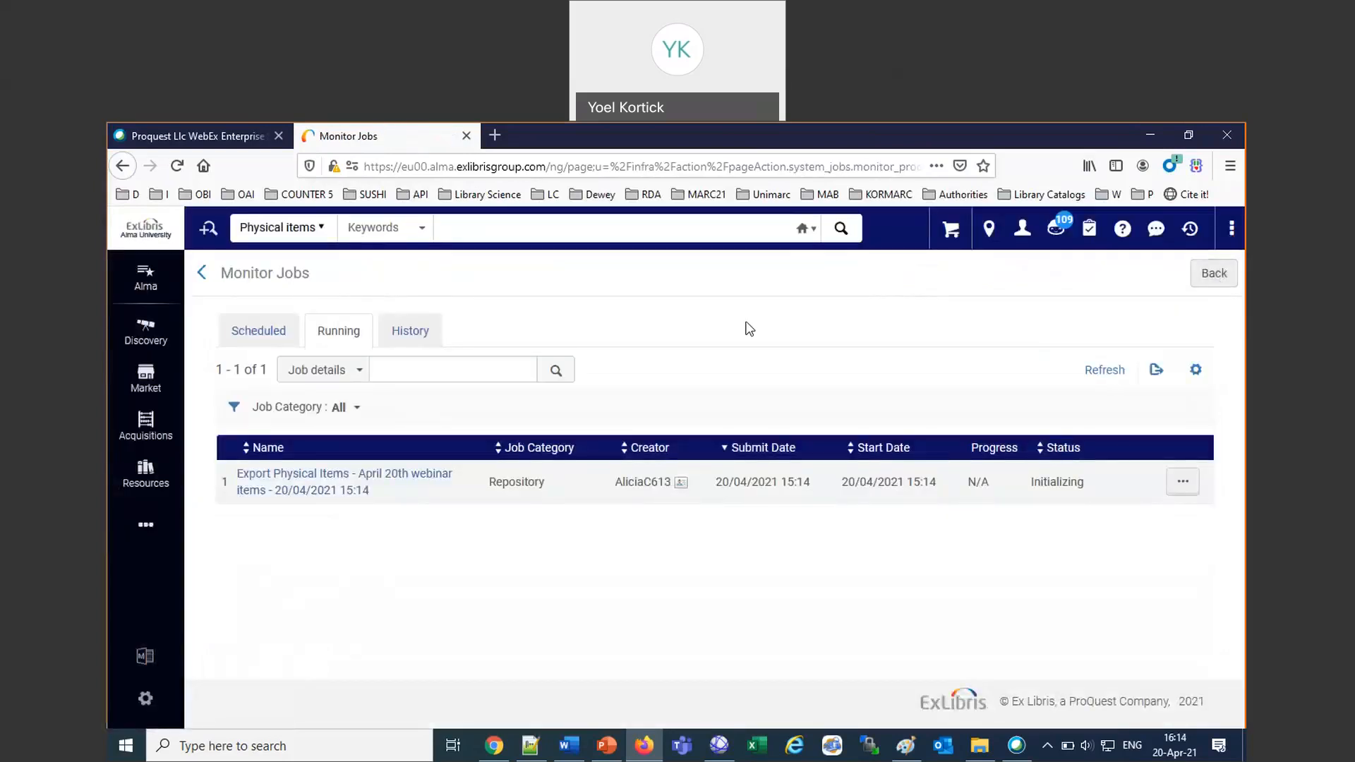
Refresh the running jobs, review the job history for both exports and check which user is signed in.
left_click(1106, 372)
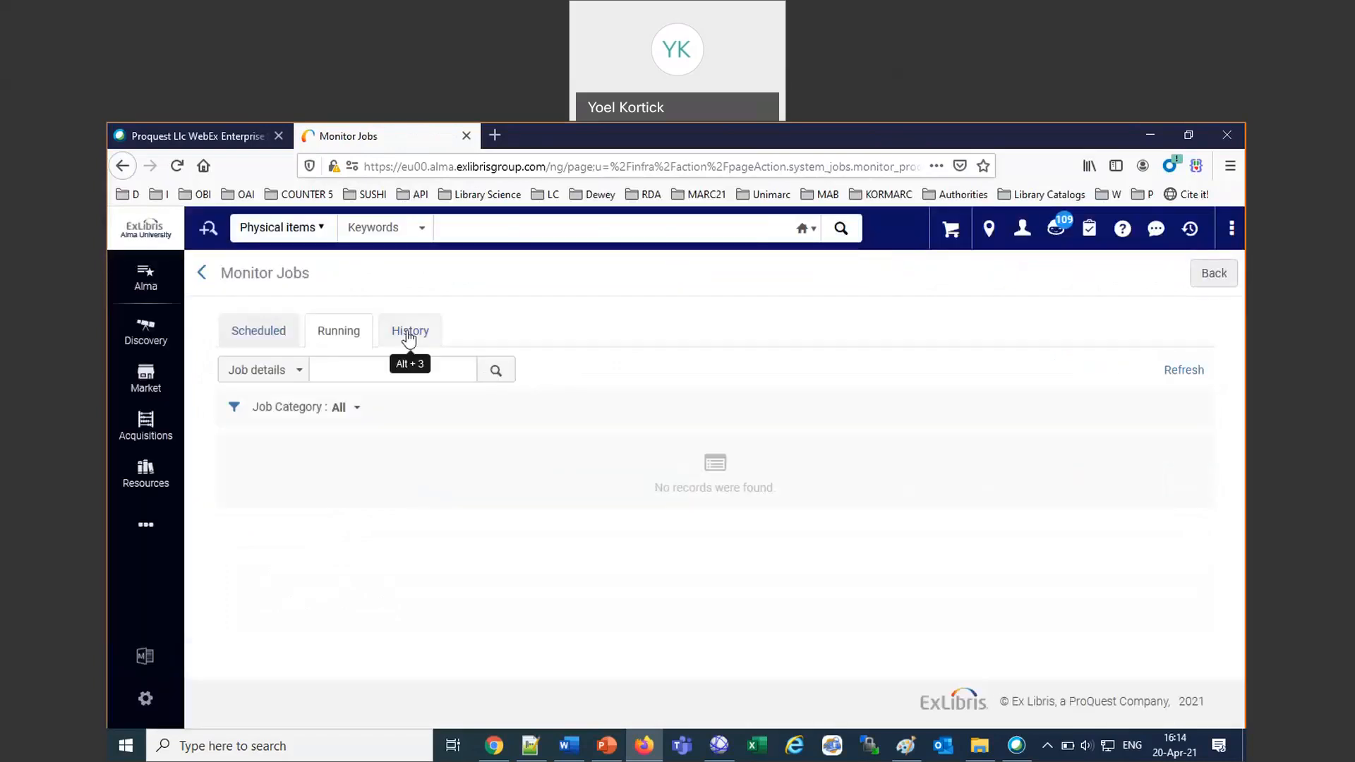
left_click(410, 332)
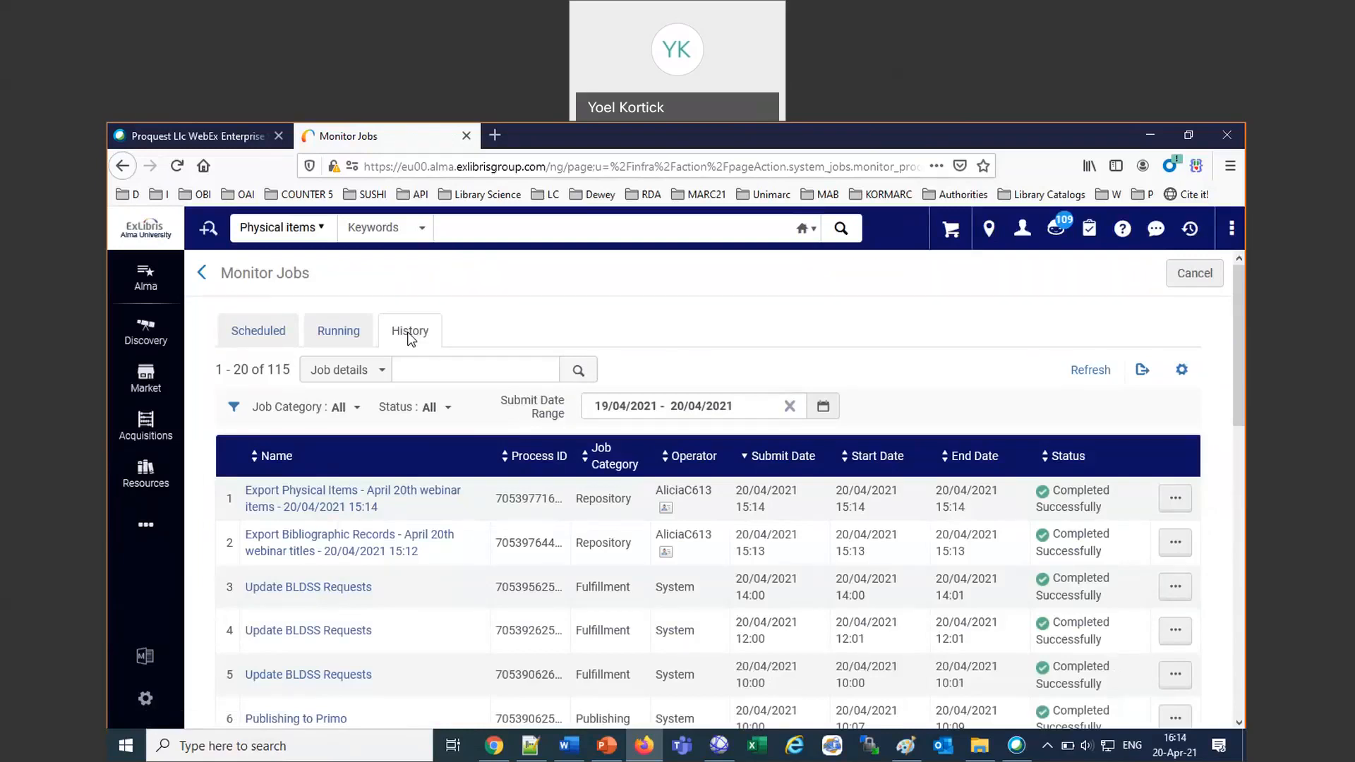
left_click(1022, 228)
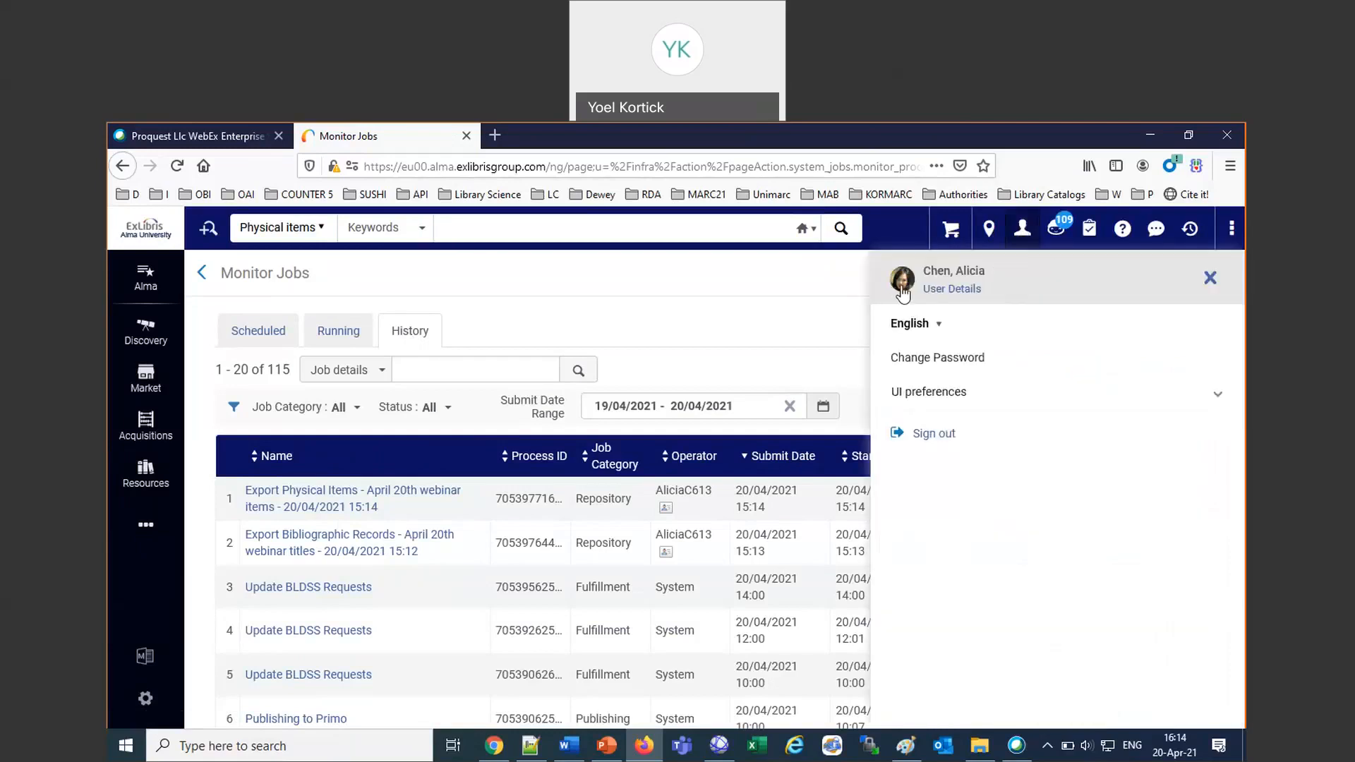
Open Manage Exports and compare the exports in the Private and Institution folders.
left_click(151, 533)
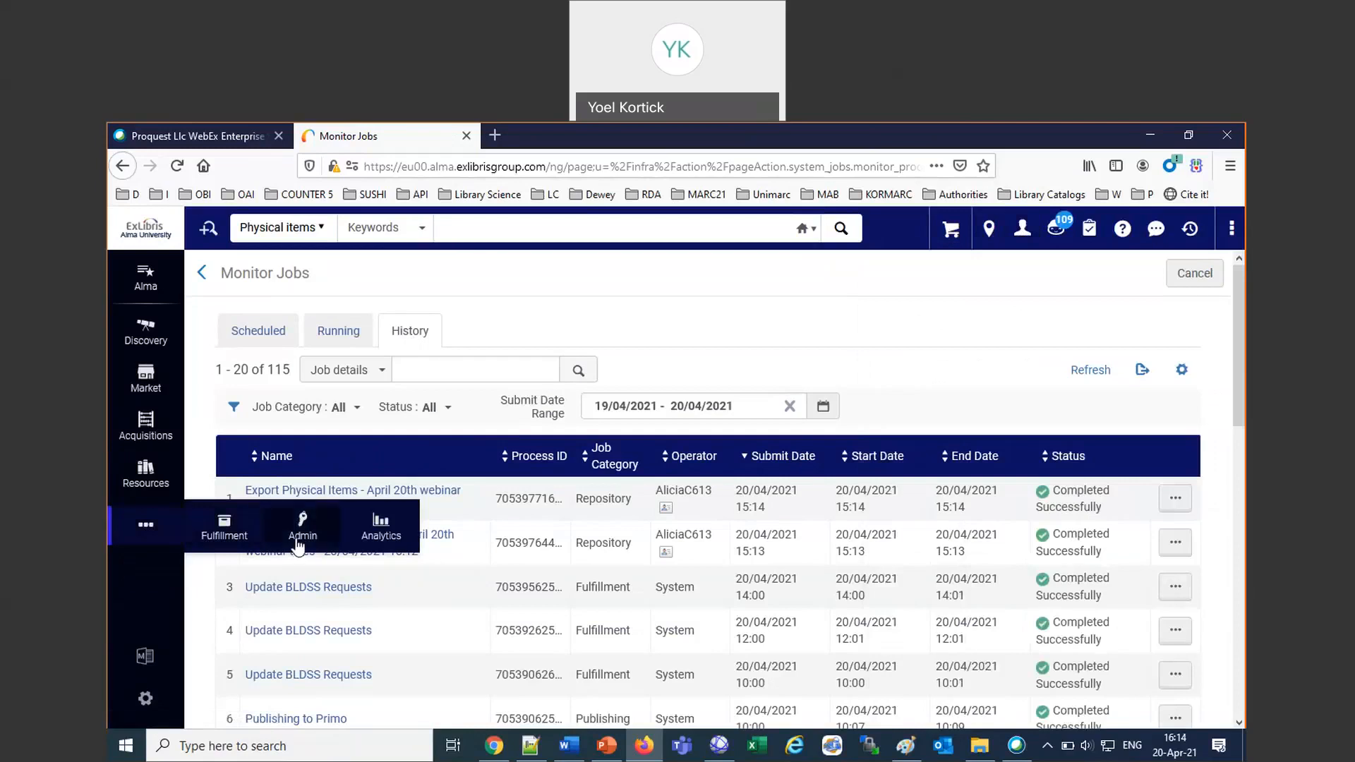
left_click(301, 538)
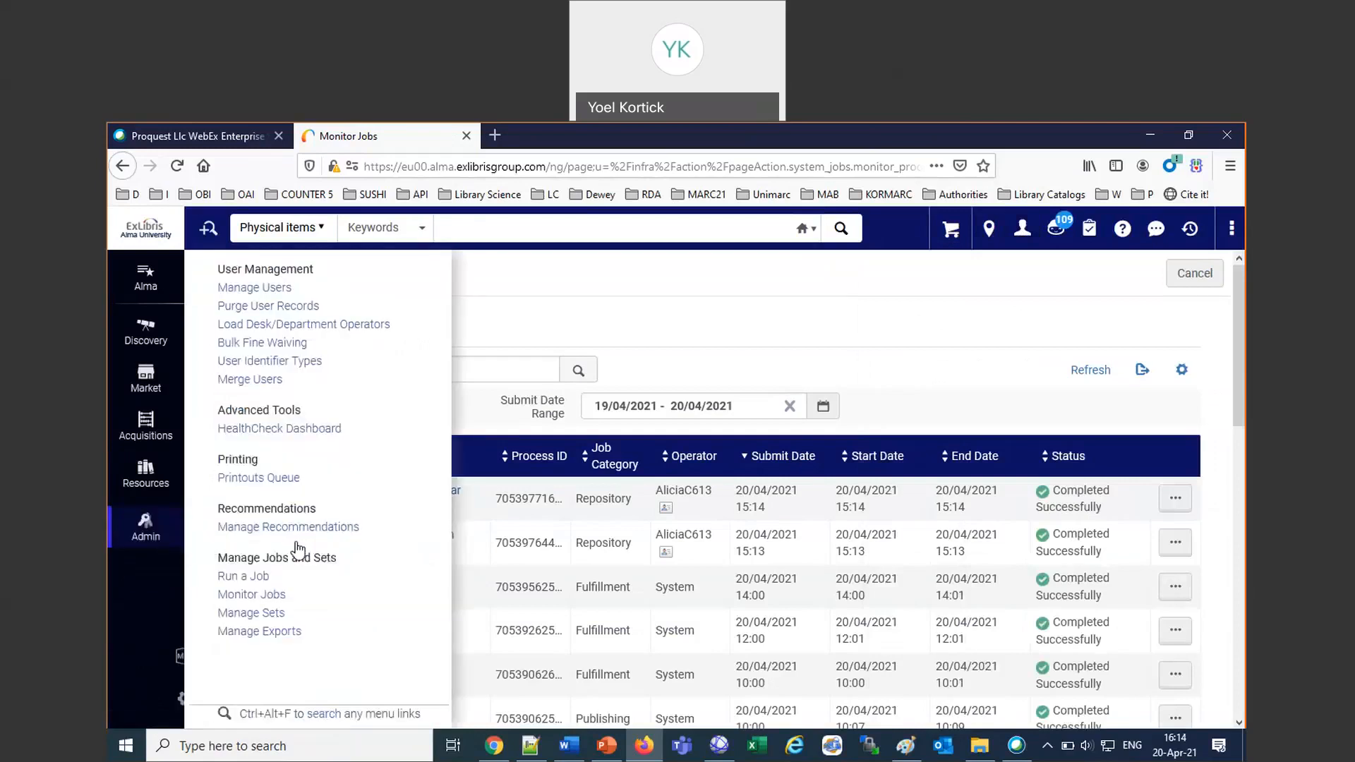
left_click(259, 631)
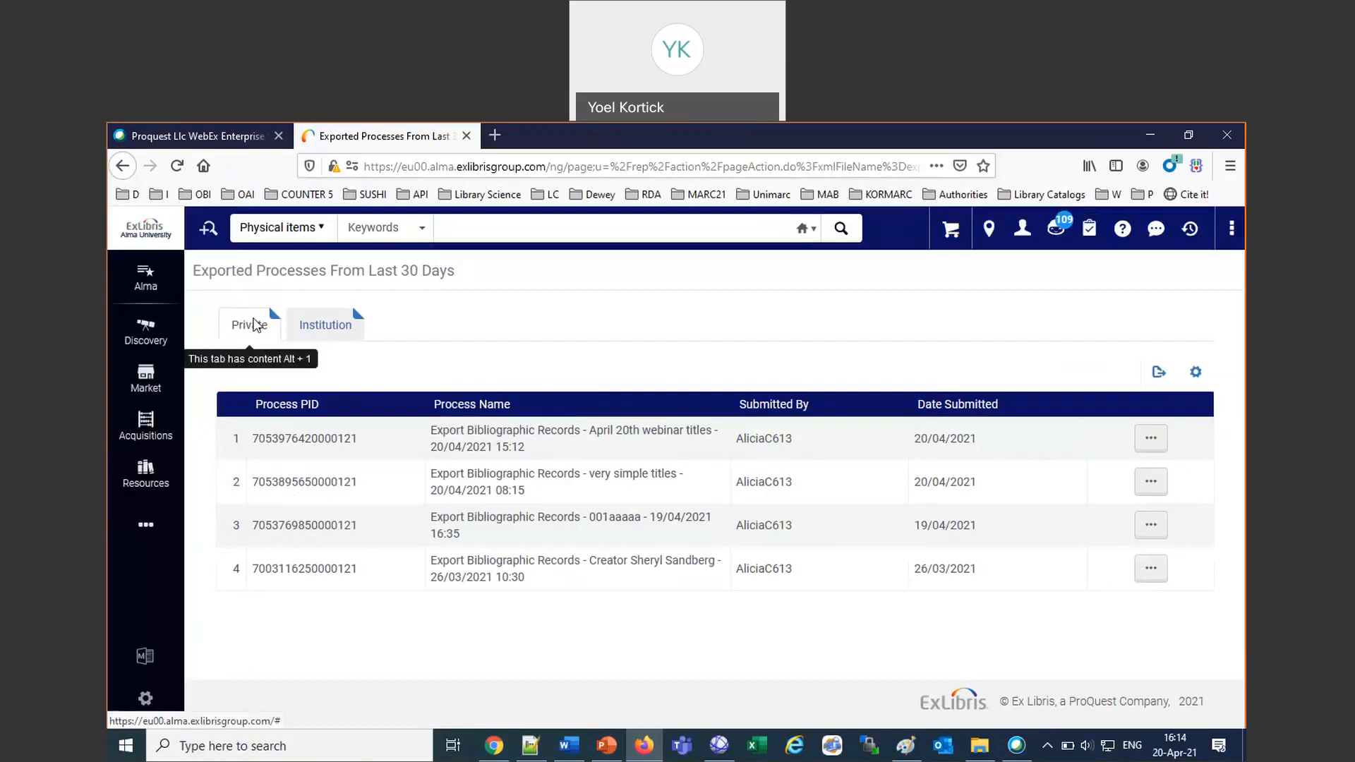
left_click(314, 330)
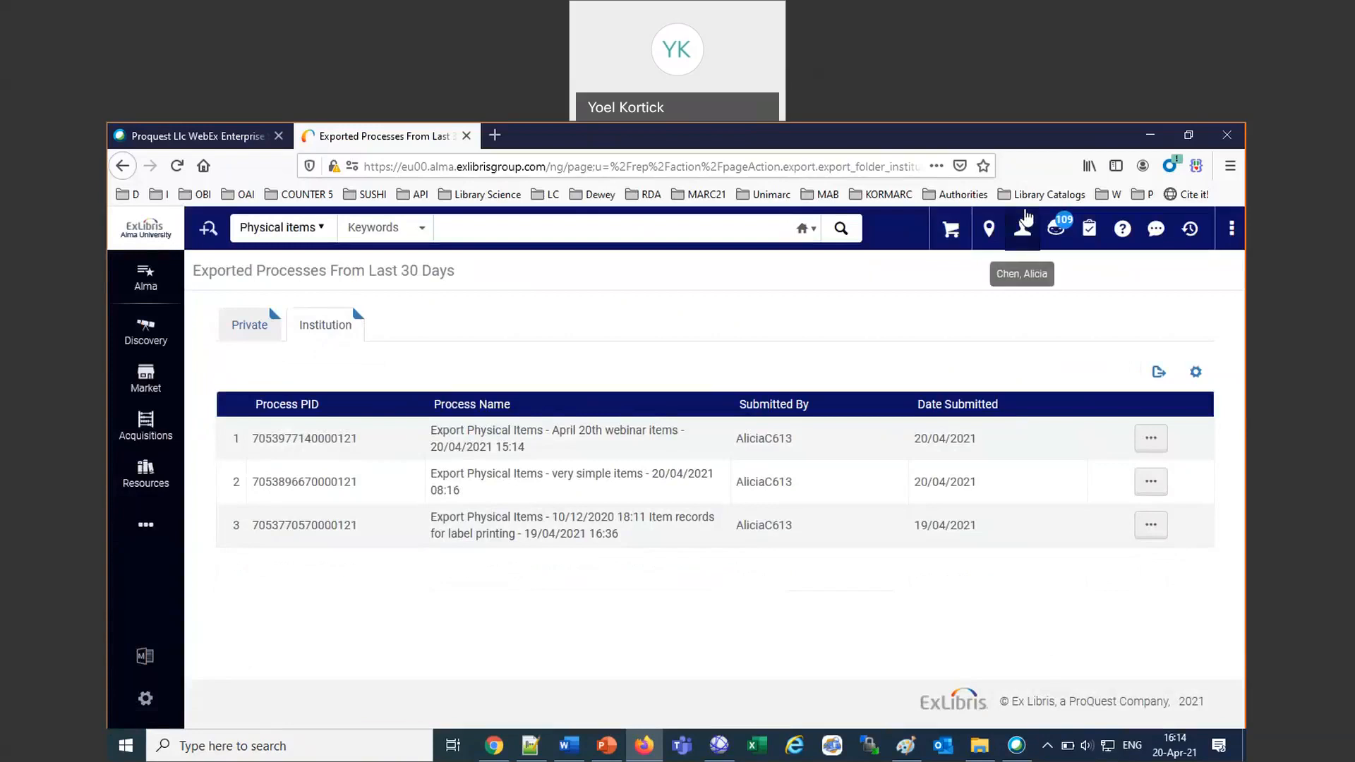
Sign out of the current account and sign in as the second demo user with the bookmarked demo login.
left_click(1025, 228)
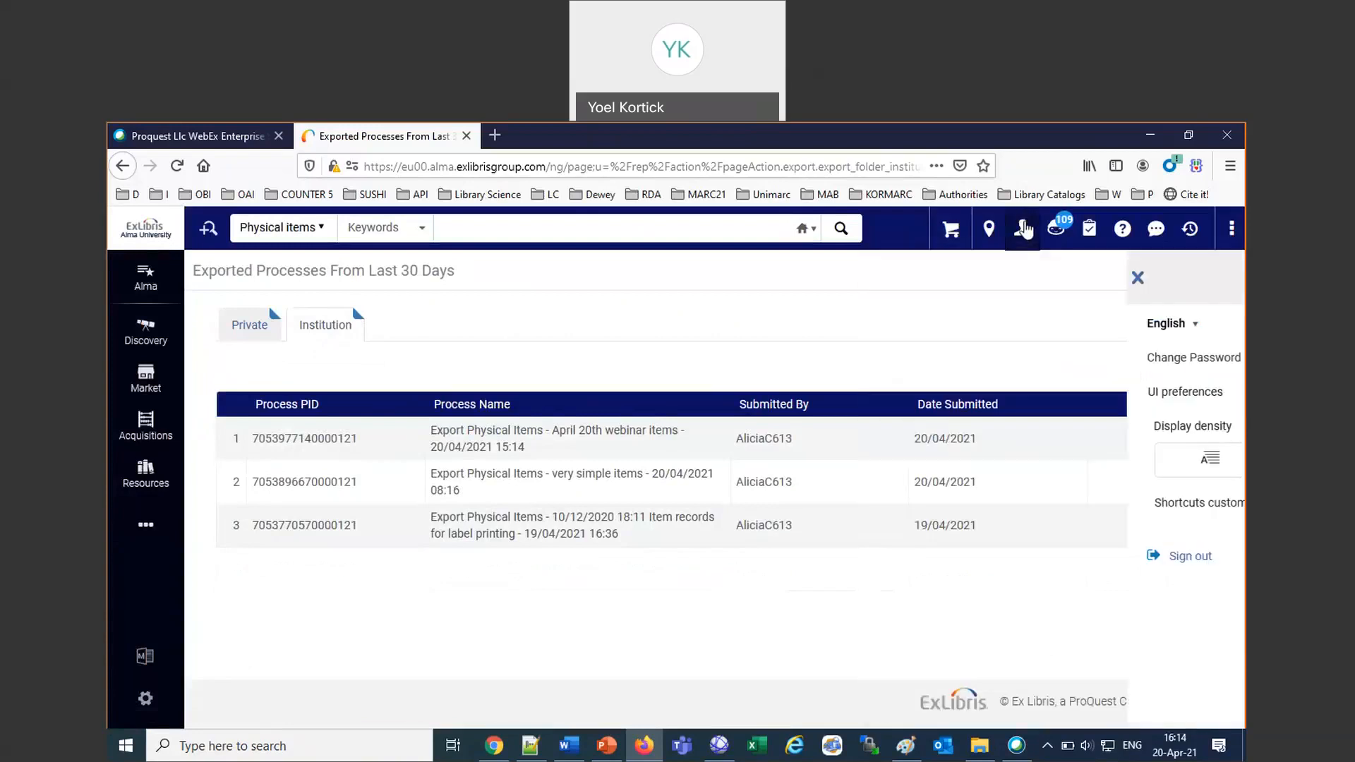
left_click(936, 438)
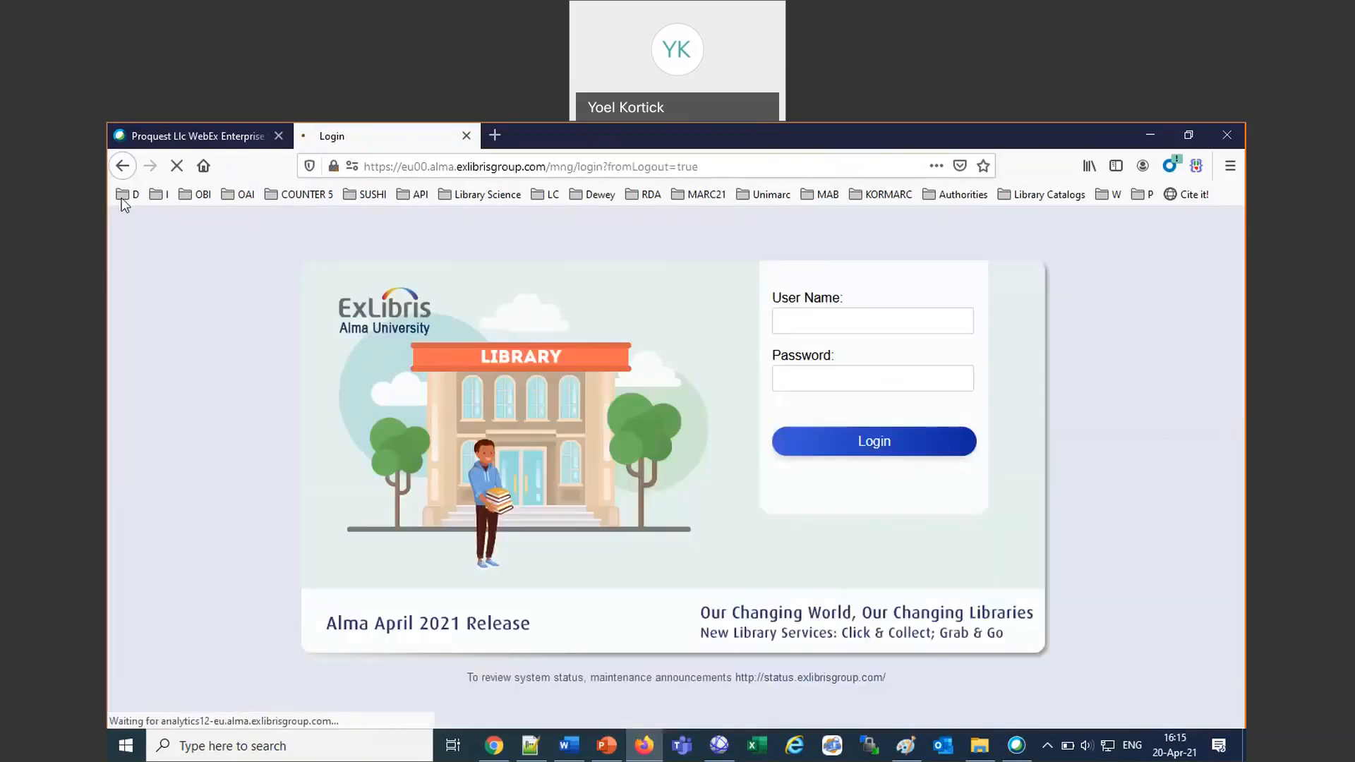
left_click(126, 197)
mouse_move(314, 311)
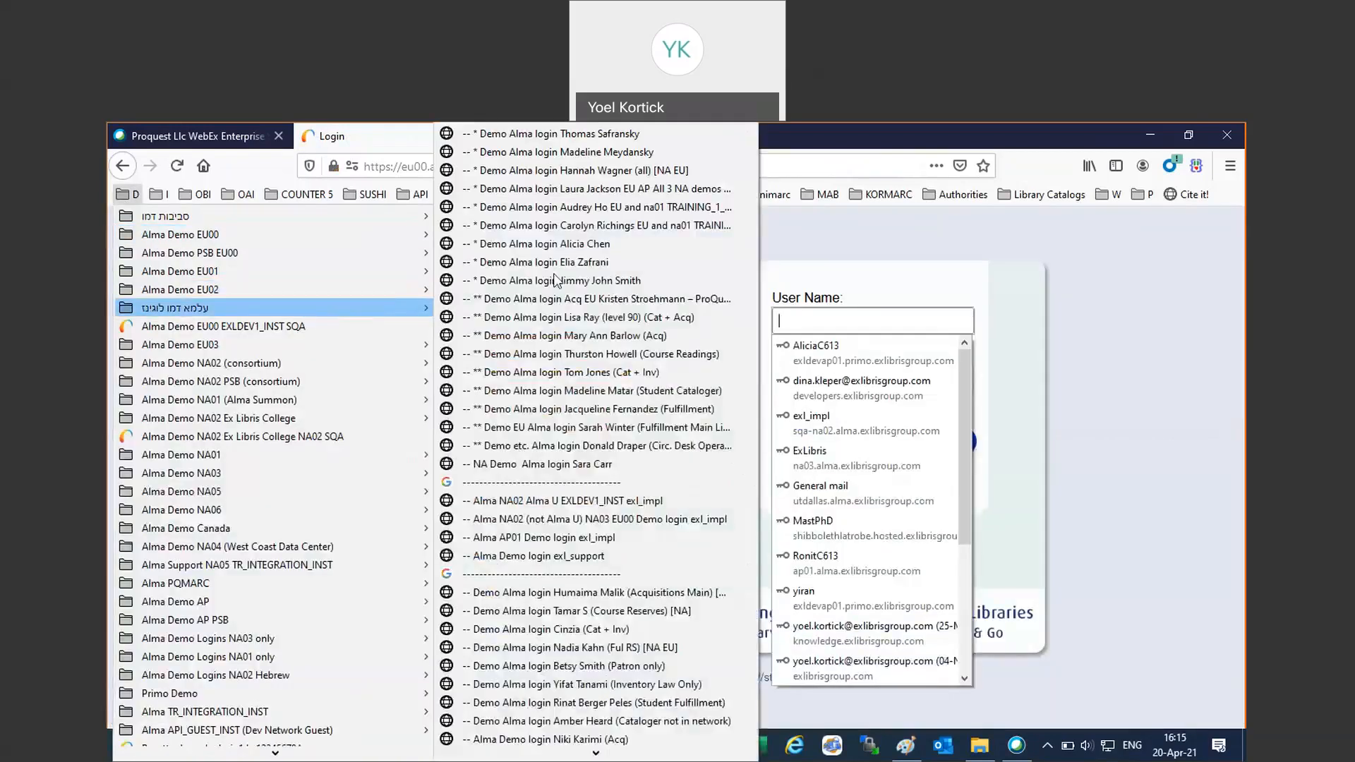
left_click(582, 192)
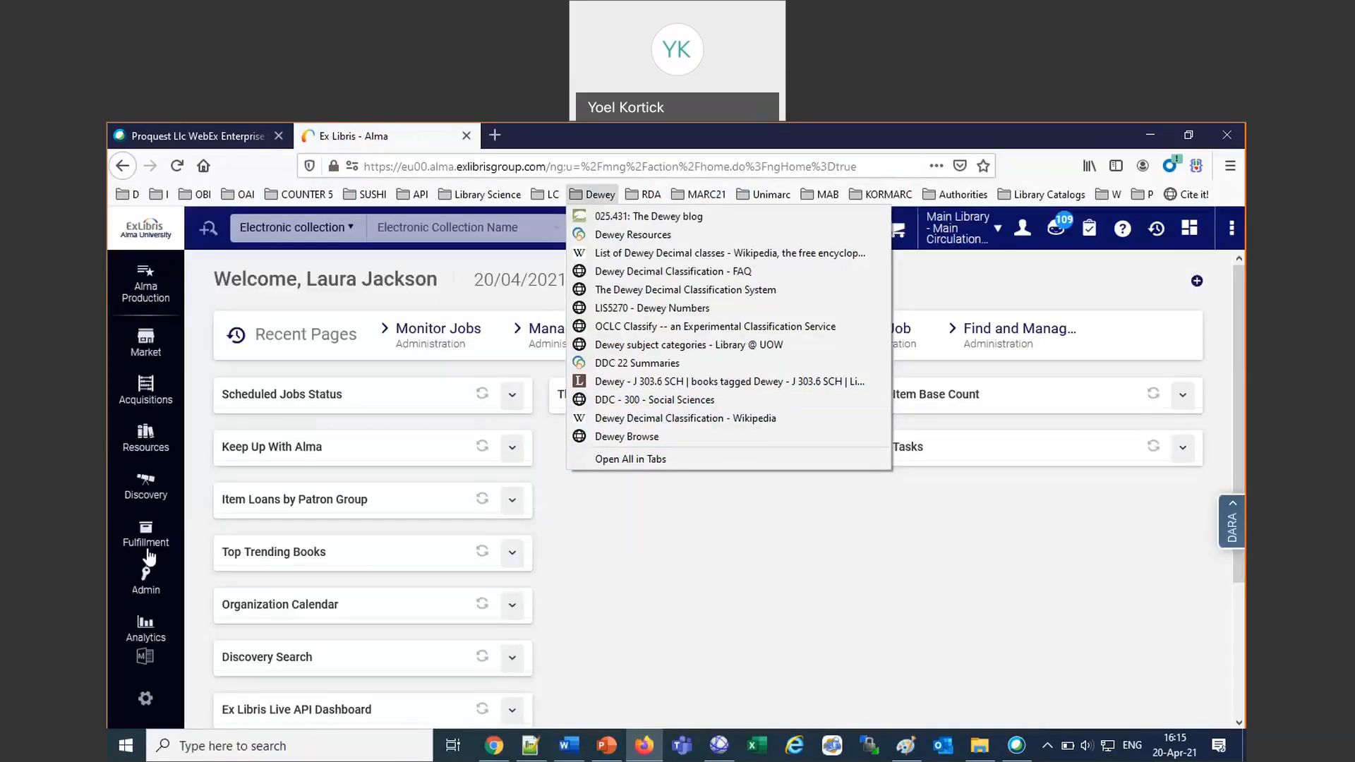
Start a manual job run as the second user and limit the job list to the Export type.
left_click(146, 590)
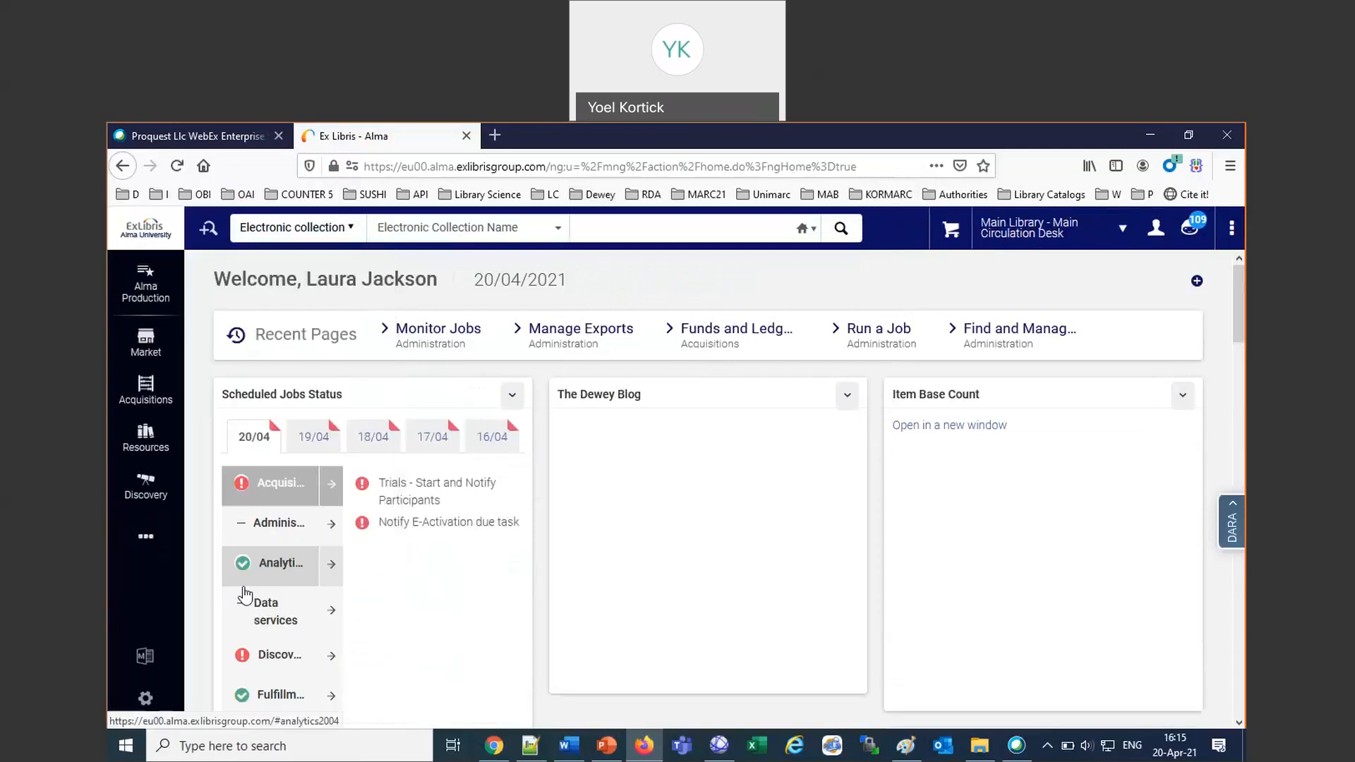
left_click(146, 538)
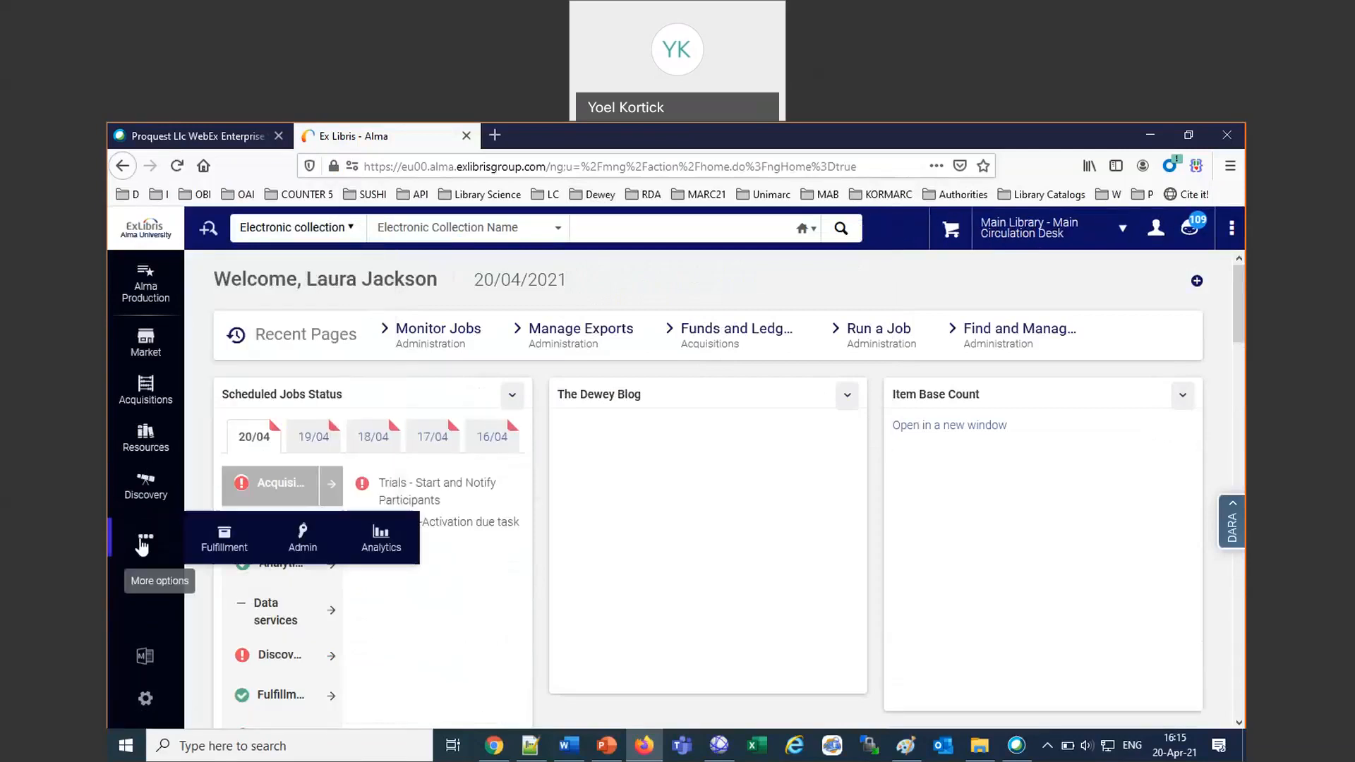
left_click(290, 549)
left_click(247, 575)
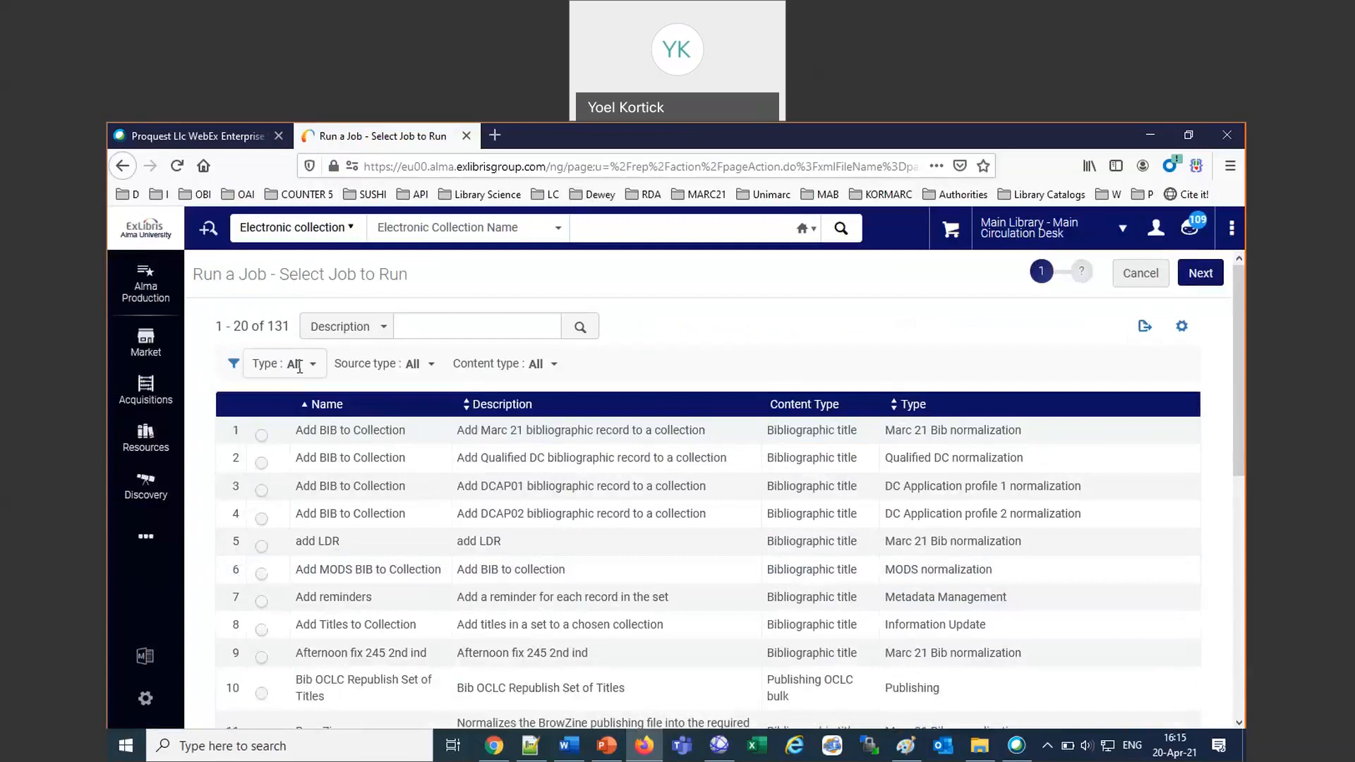
left_click(300, 365)
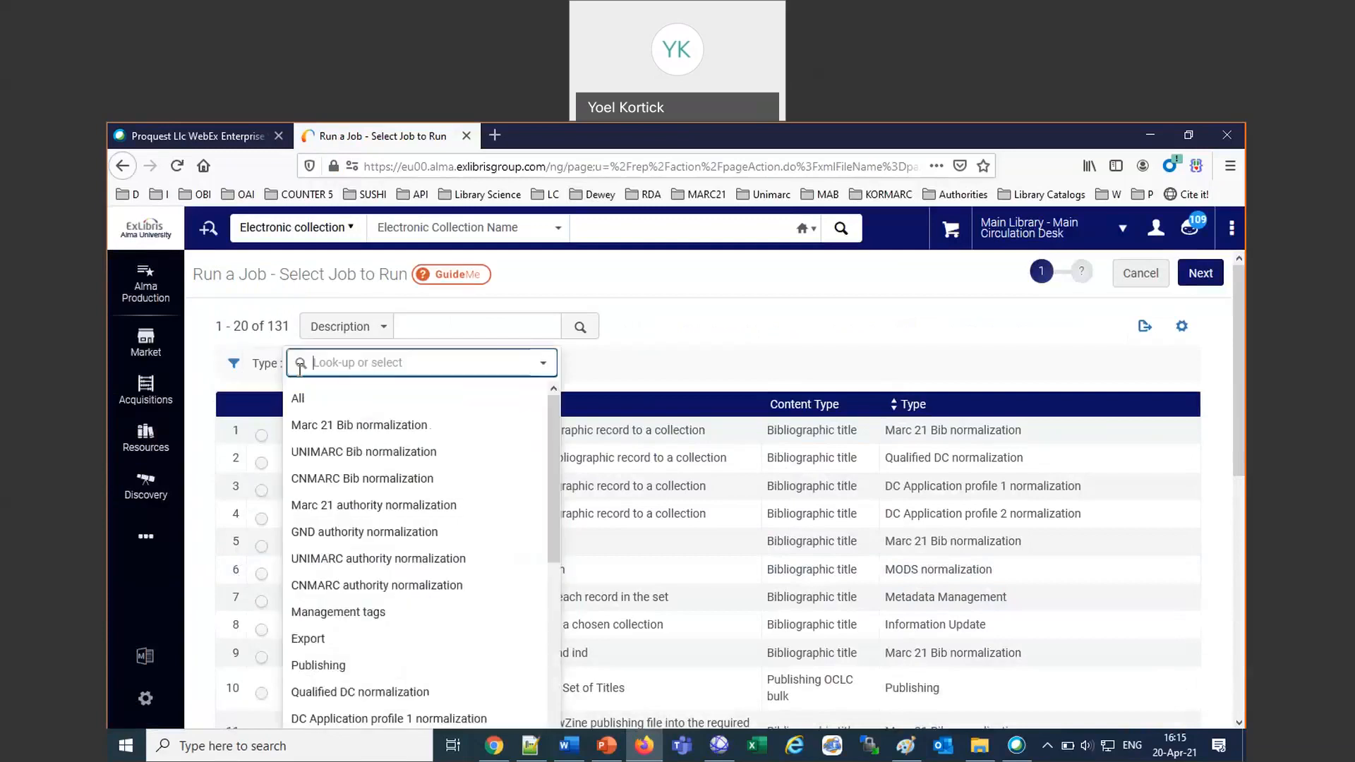
left_click(291, 638)
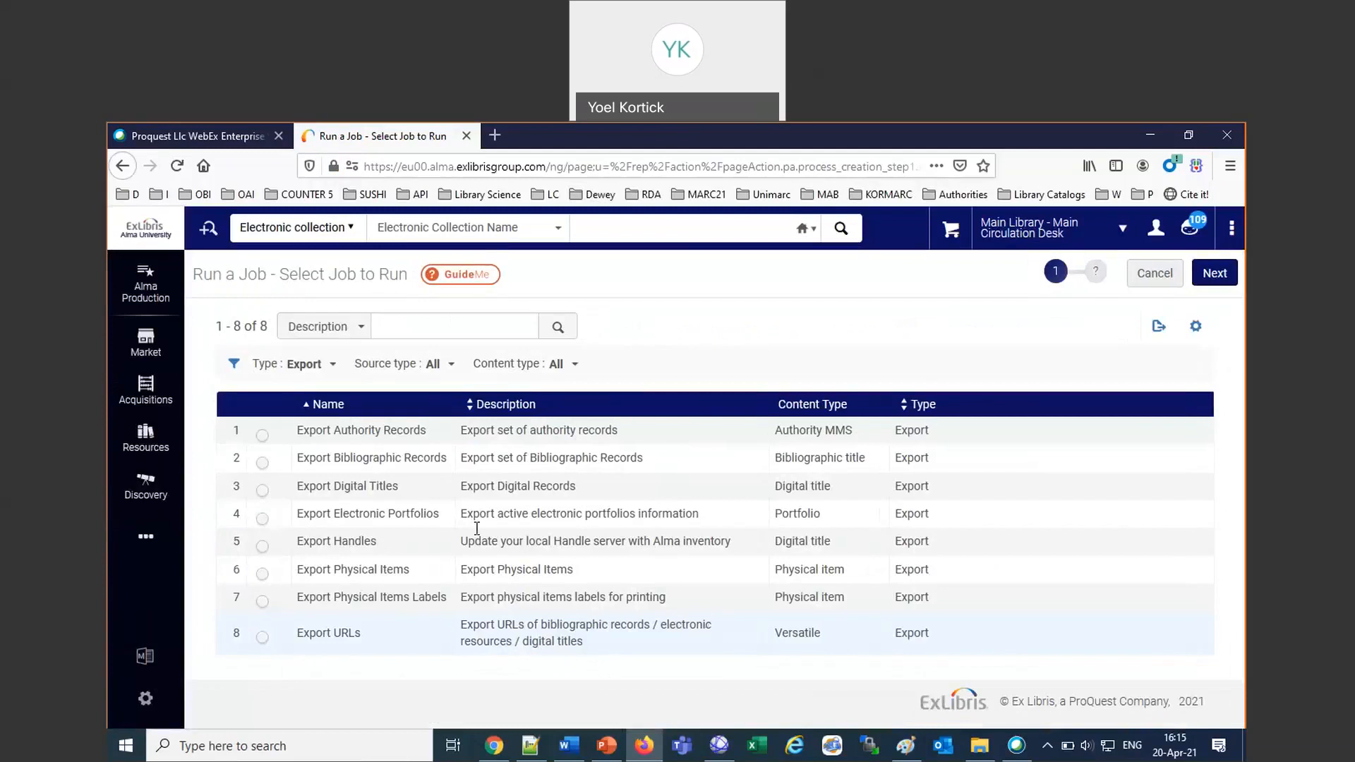
left_click(262, 490)
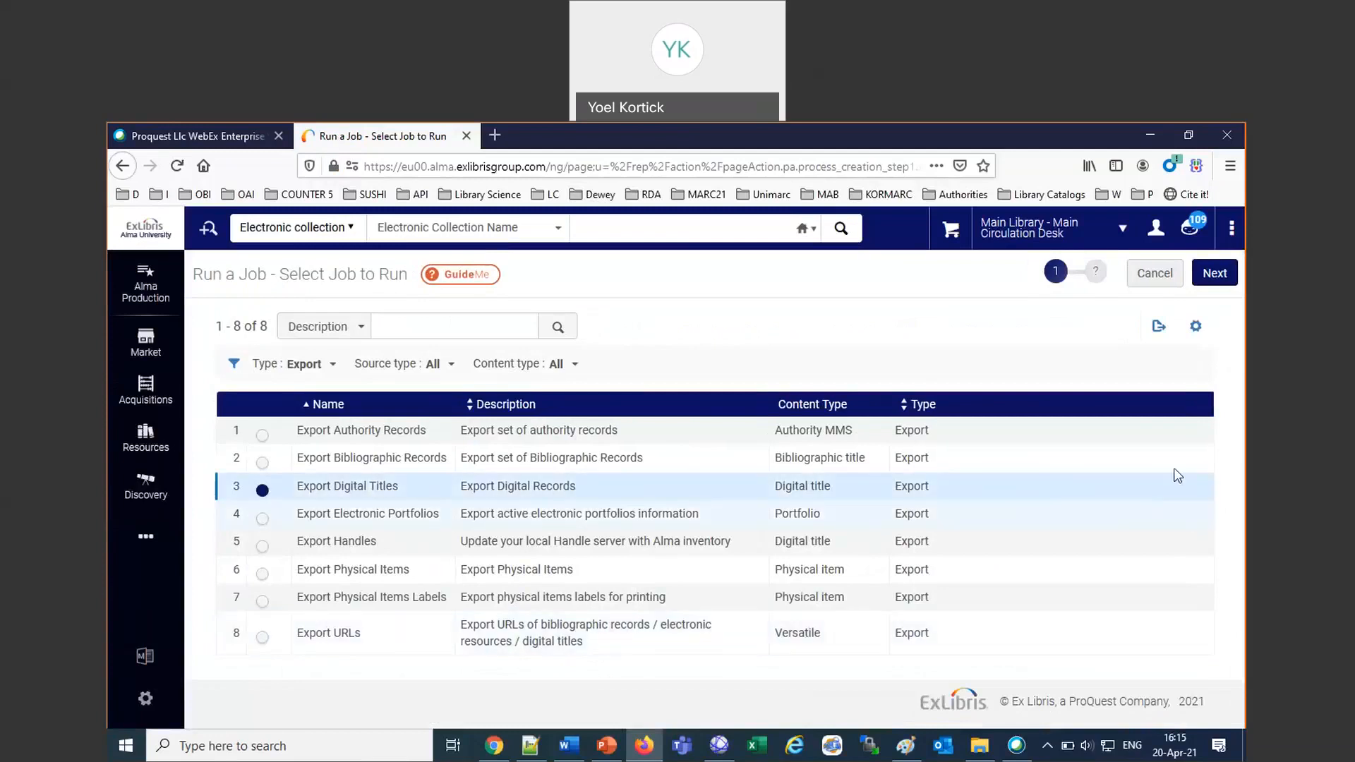
left_click(1215, 274)
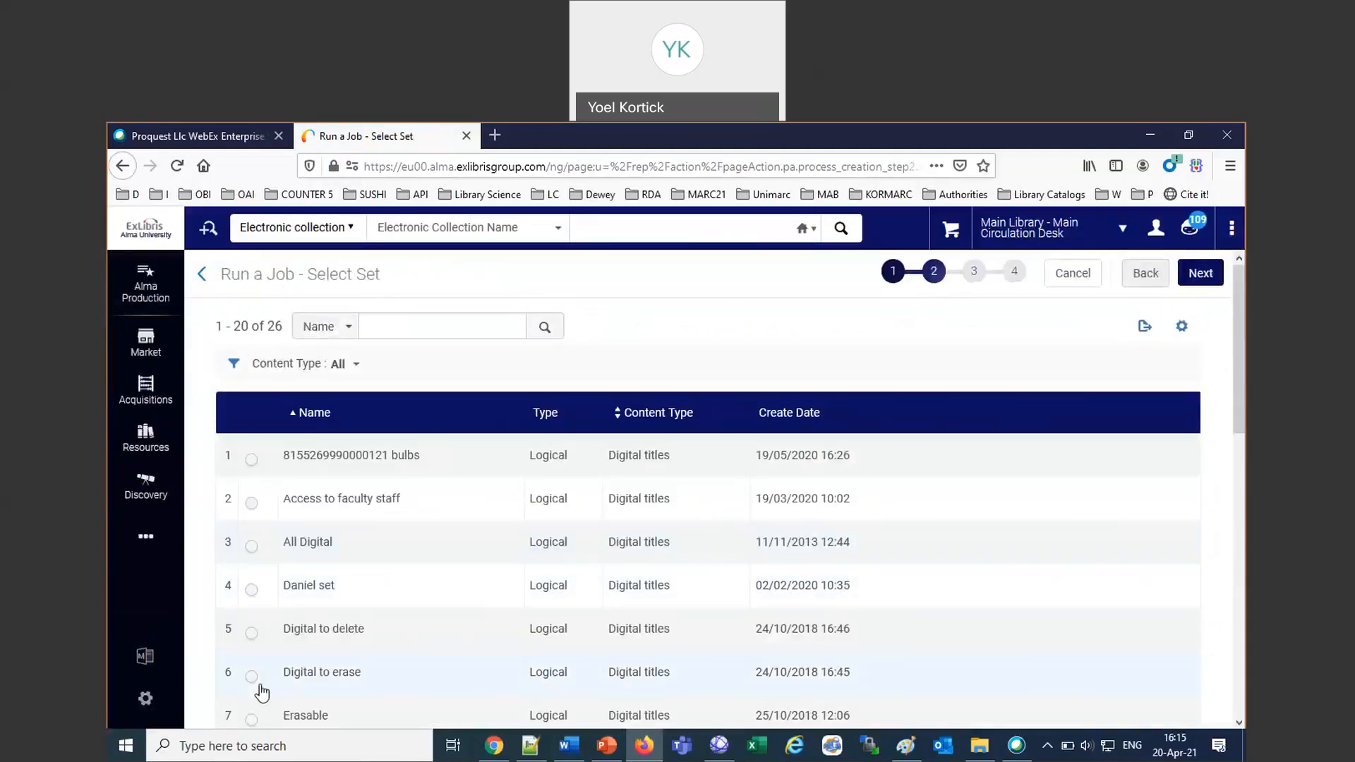
left_click(251, 459)
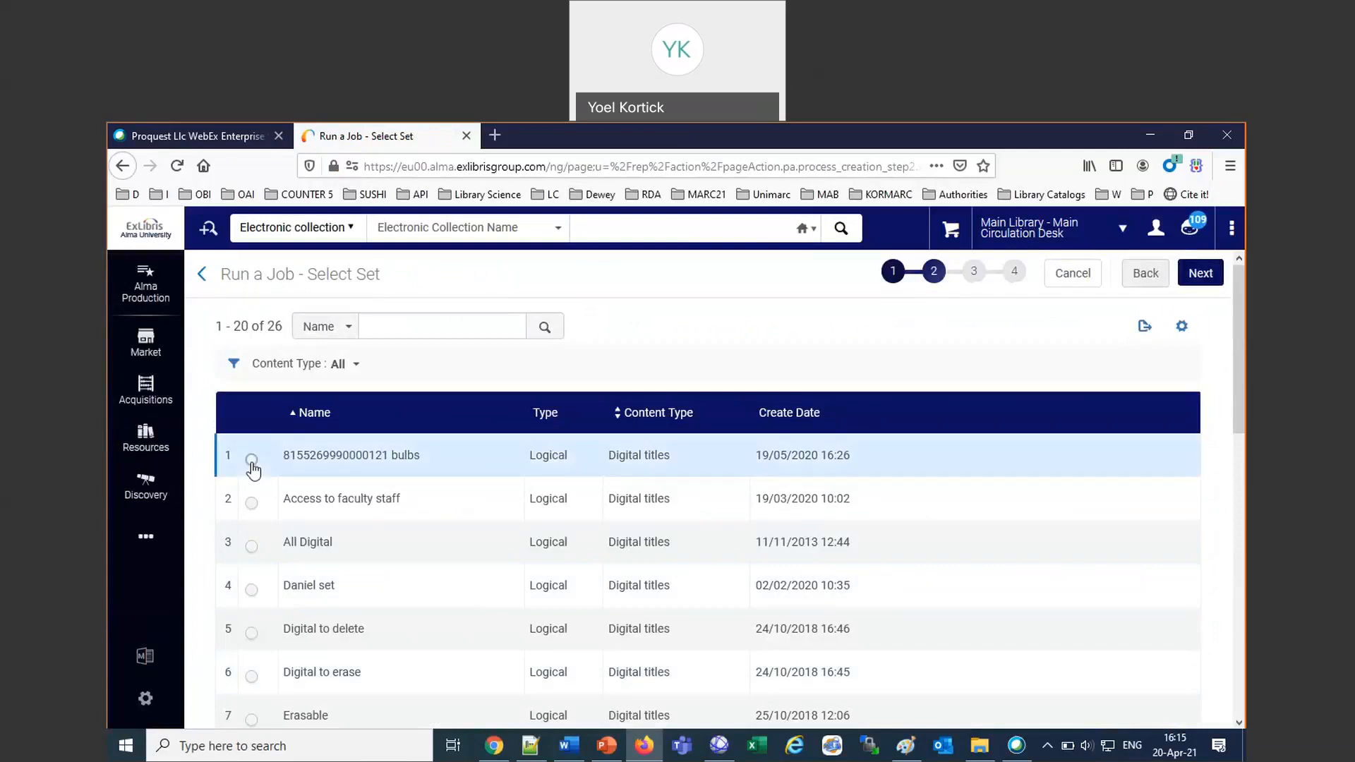
left_click(1213, 276)
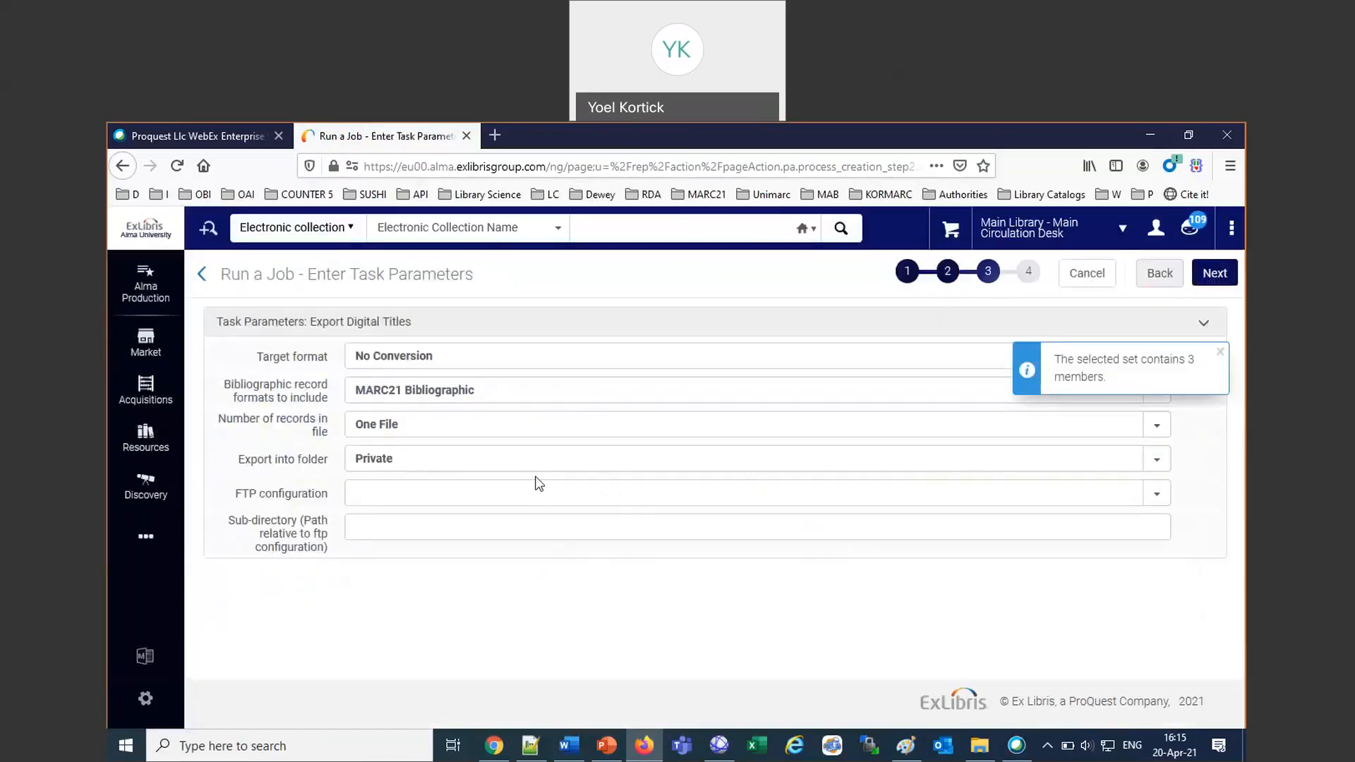
Choose the Institution folder for the digital titles export and submit the job.
left_click(481, 458)
left_click(396, 523)
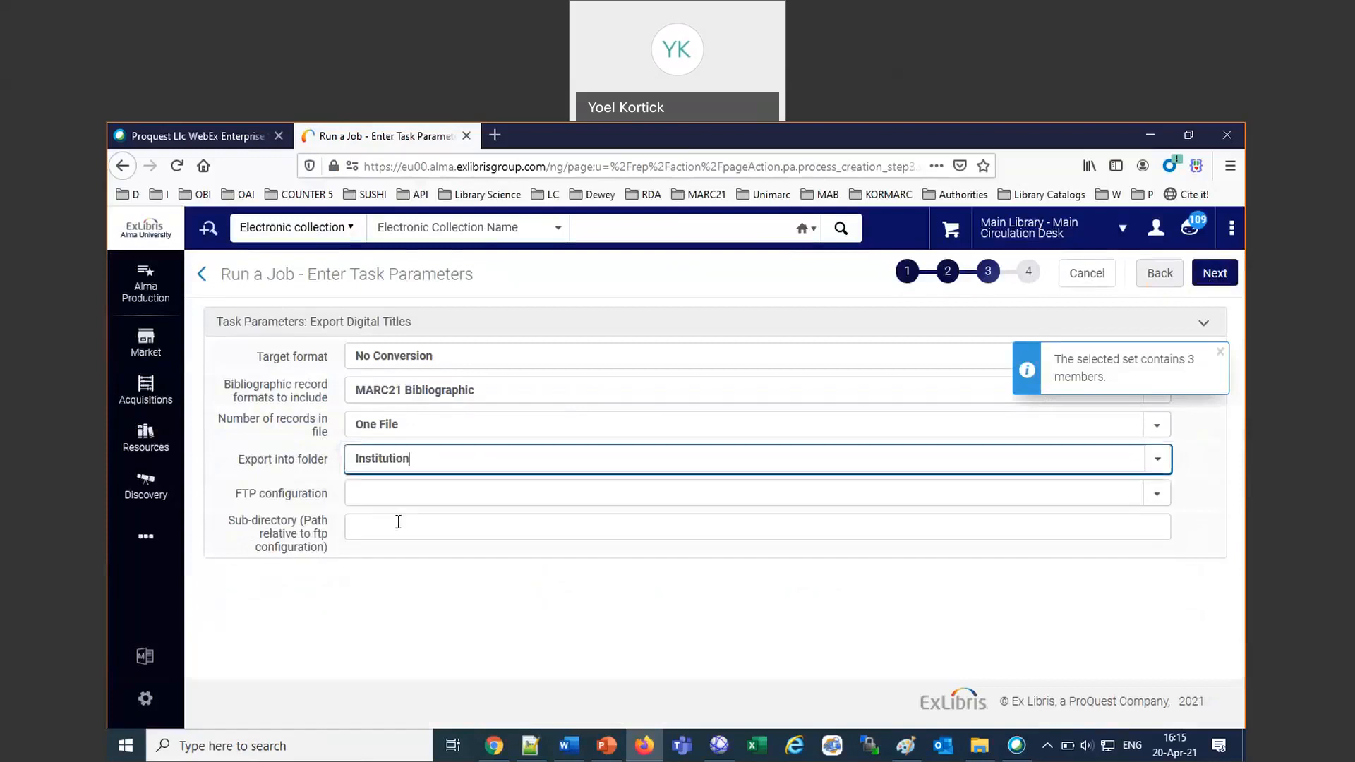
left_click(1218, 273)
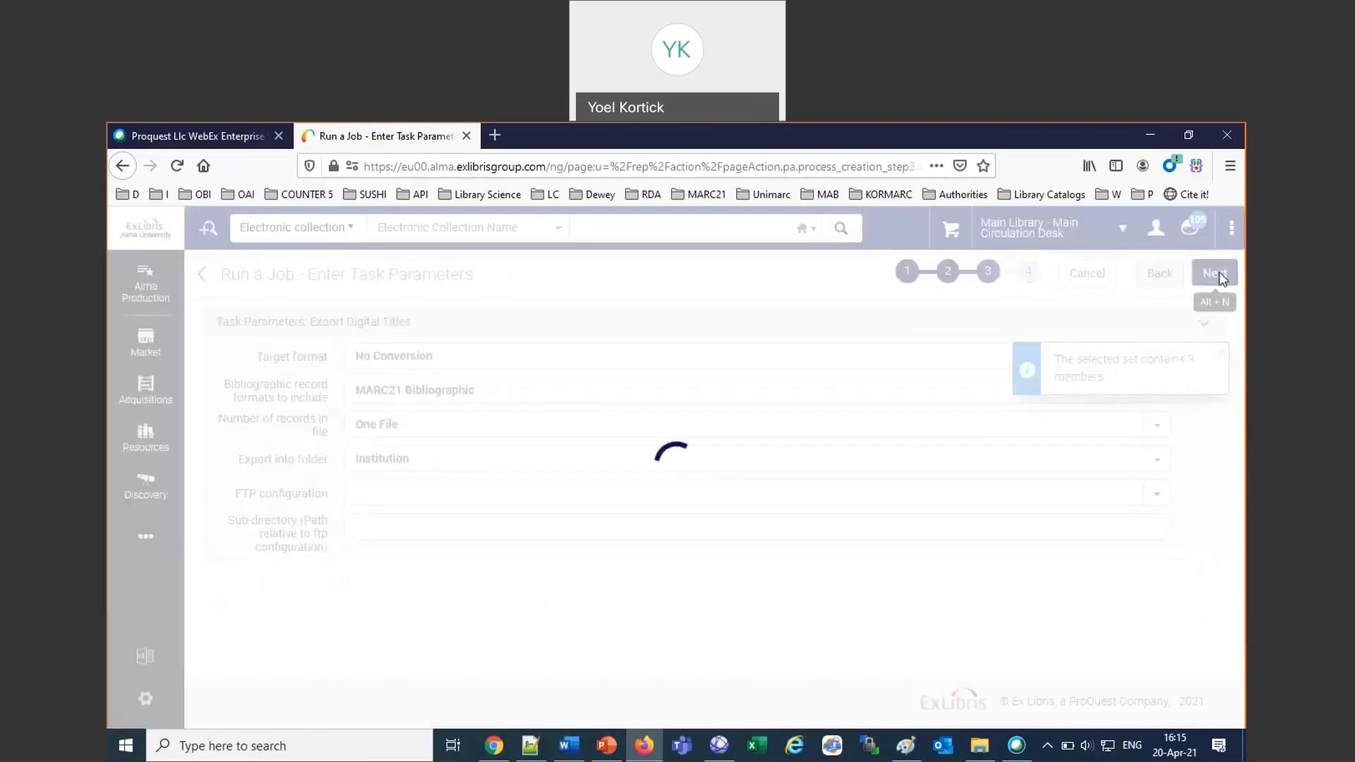
left_click(1218, 274)
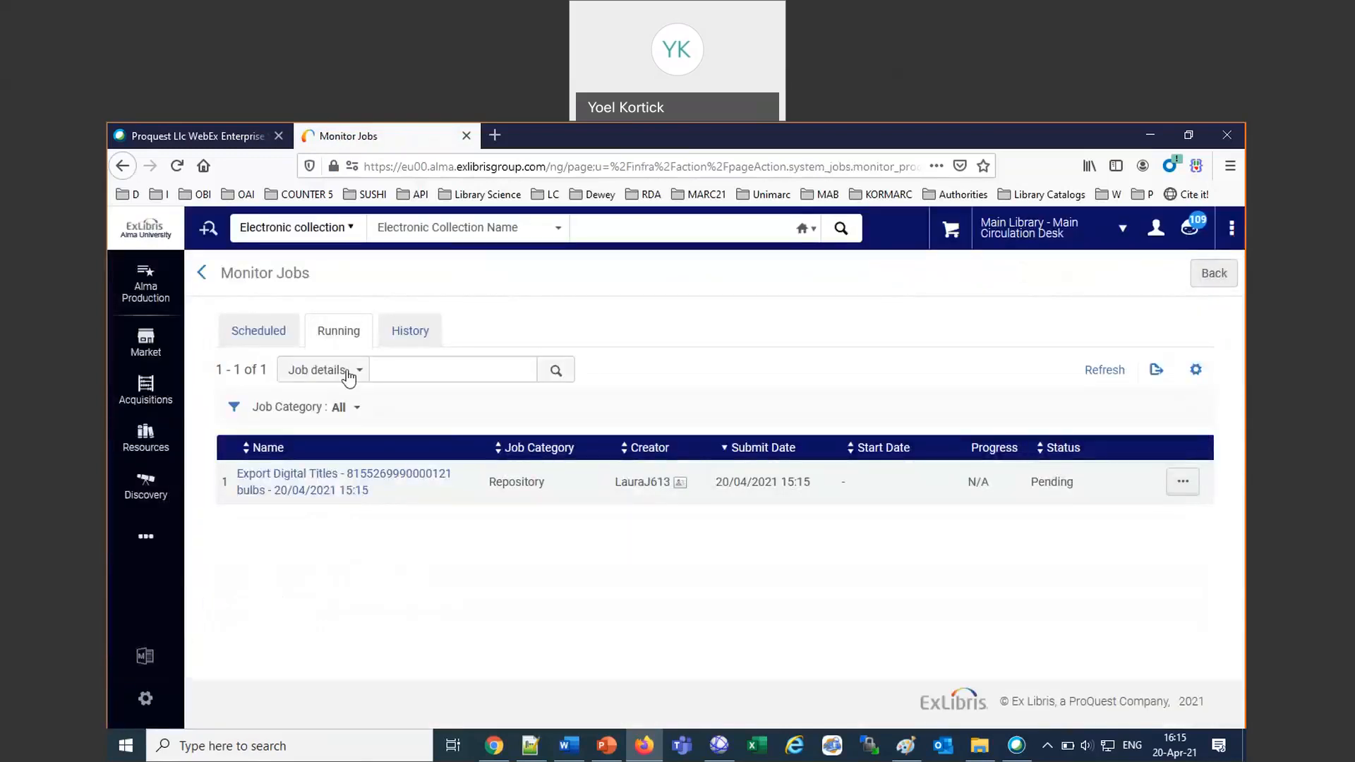
Refresh the running jobs list until the Export Digital Titles job for the bulbs set has finished.
left_click(421, 329)
left_click(1105, 372)
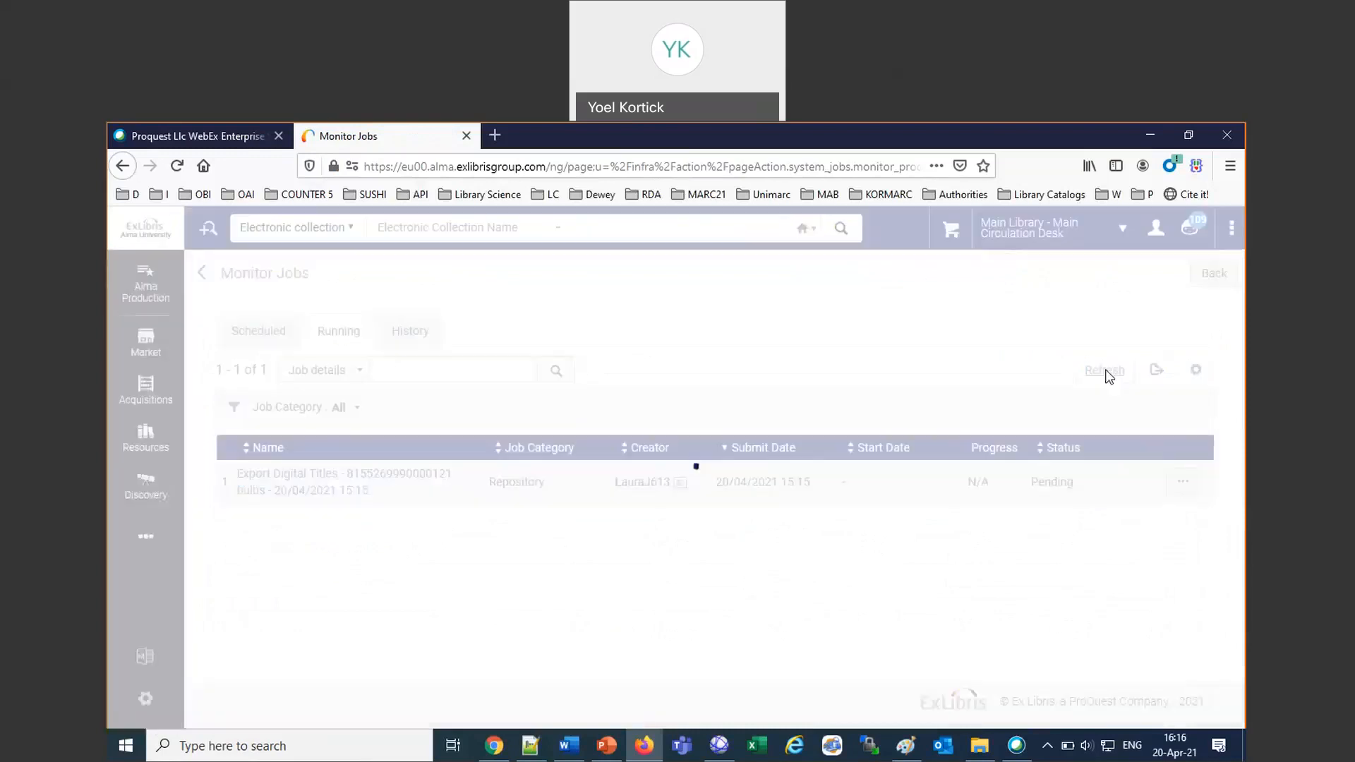
left_click(1106, 374)
left_click(1107, 374)
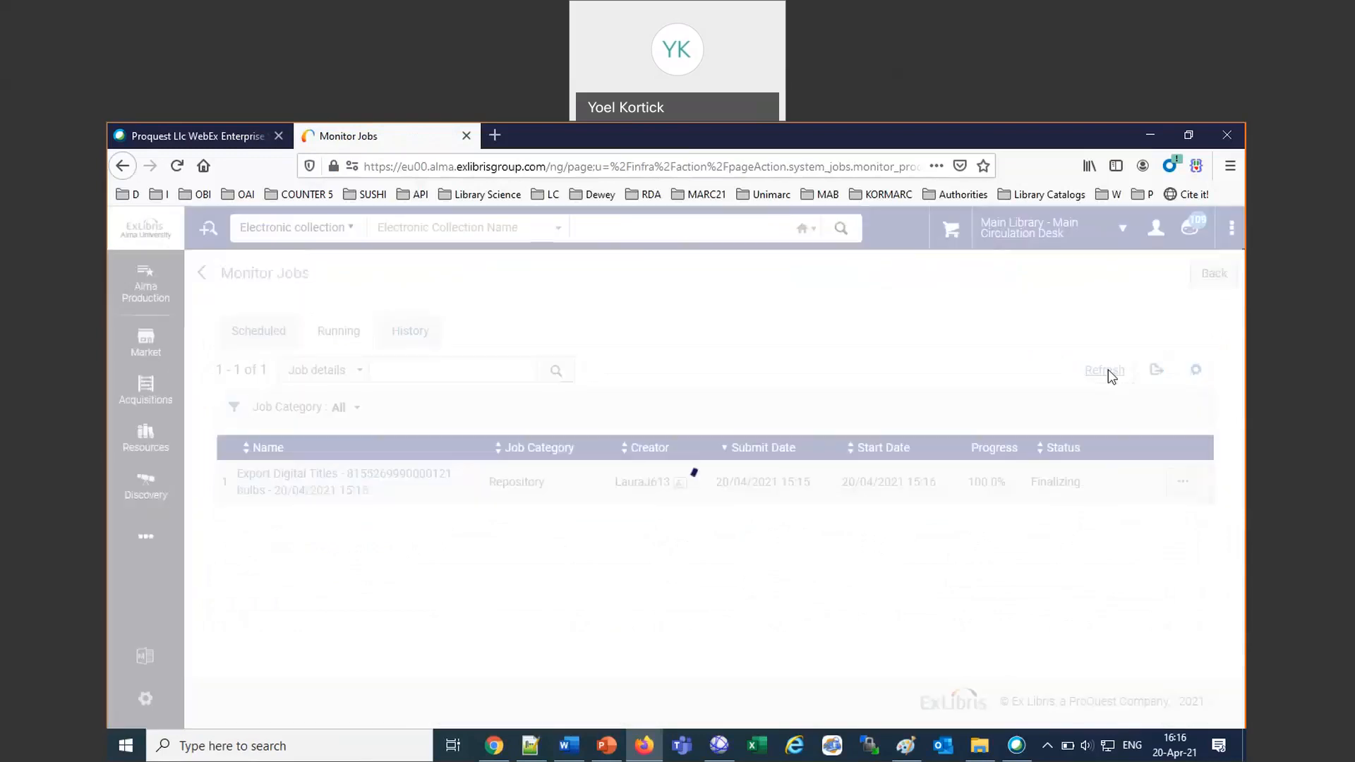
left_click(1107, 374)
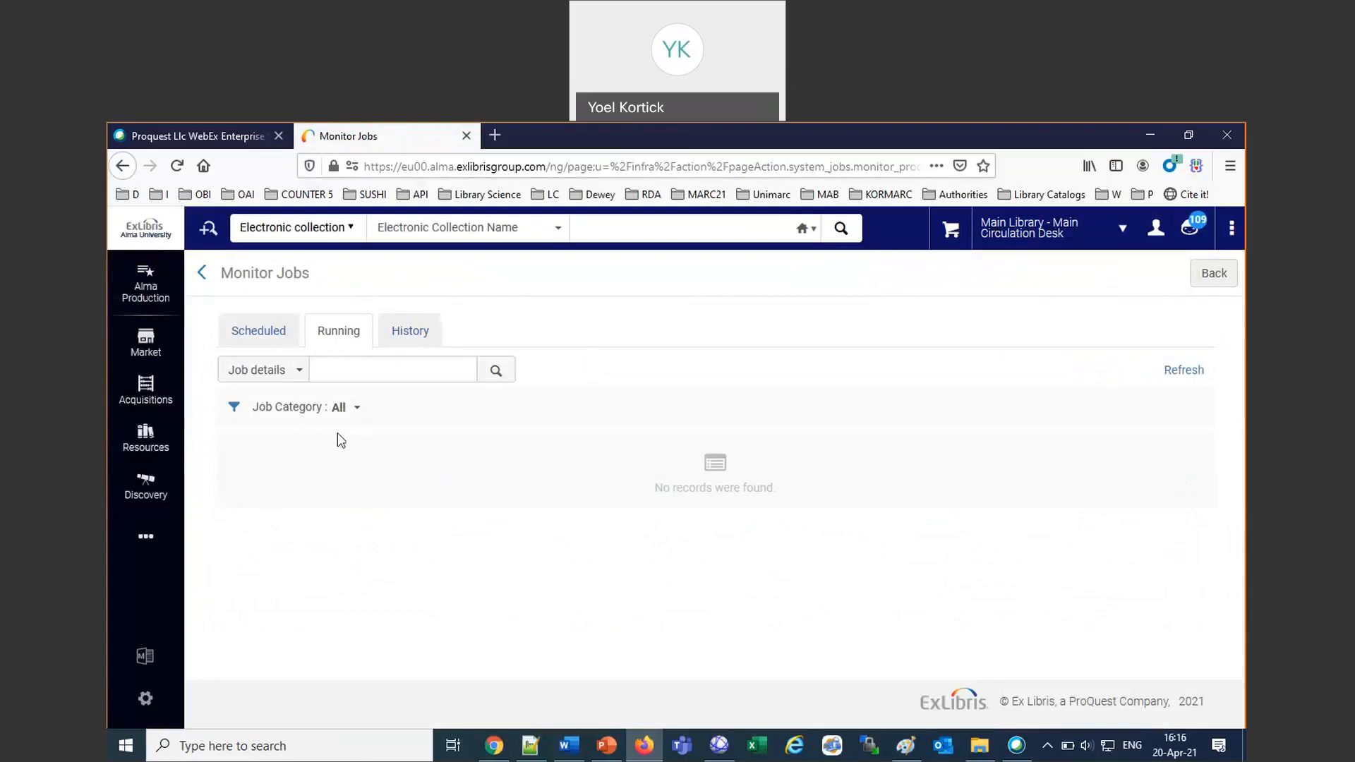
Open Manage Exports and display the exported processes in the Institution folder.
left_click(145, 538)
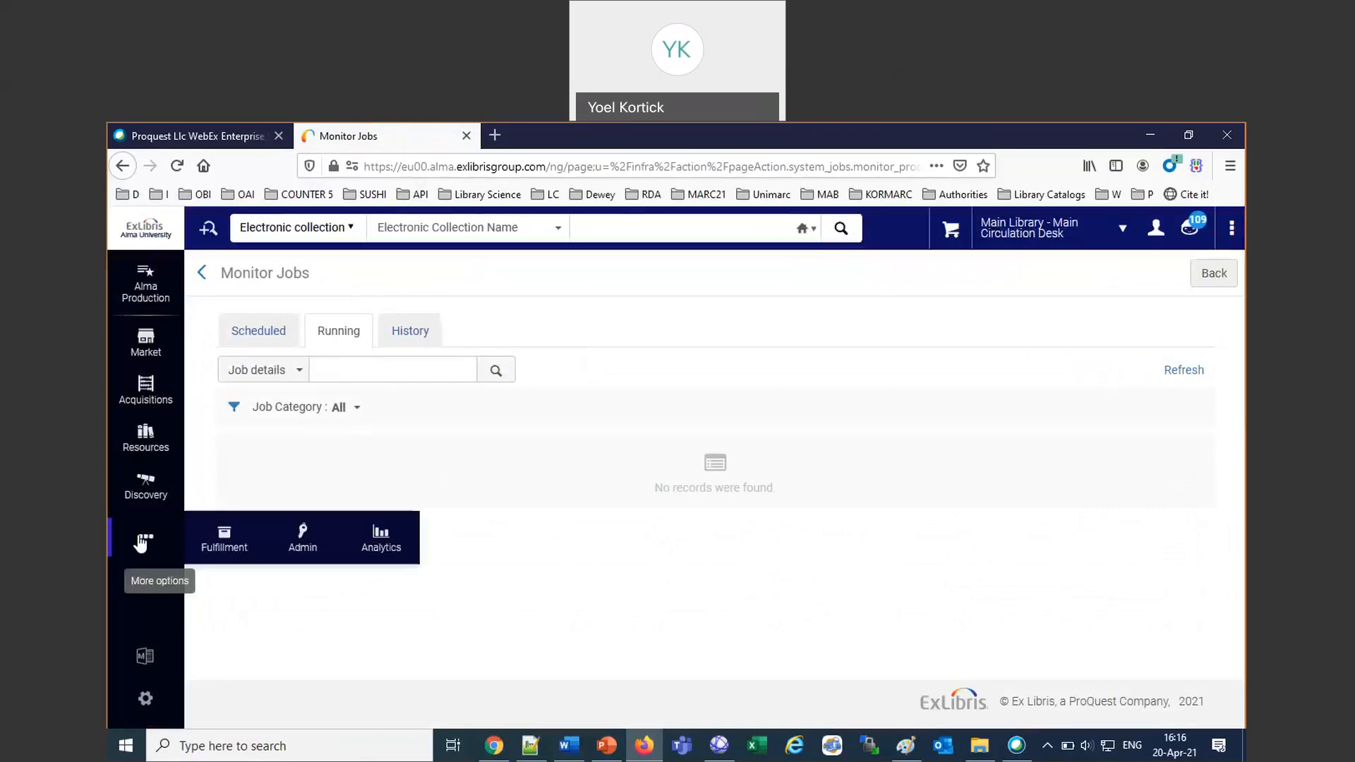
left_click(303, 540)
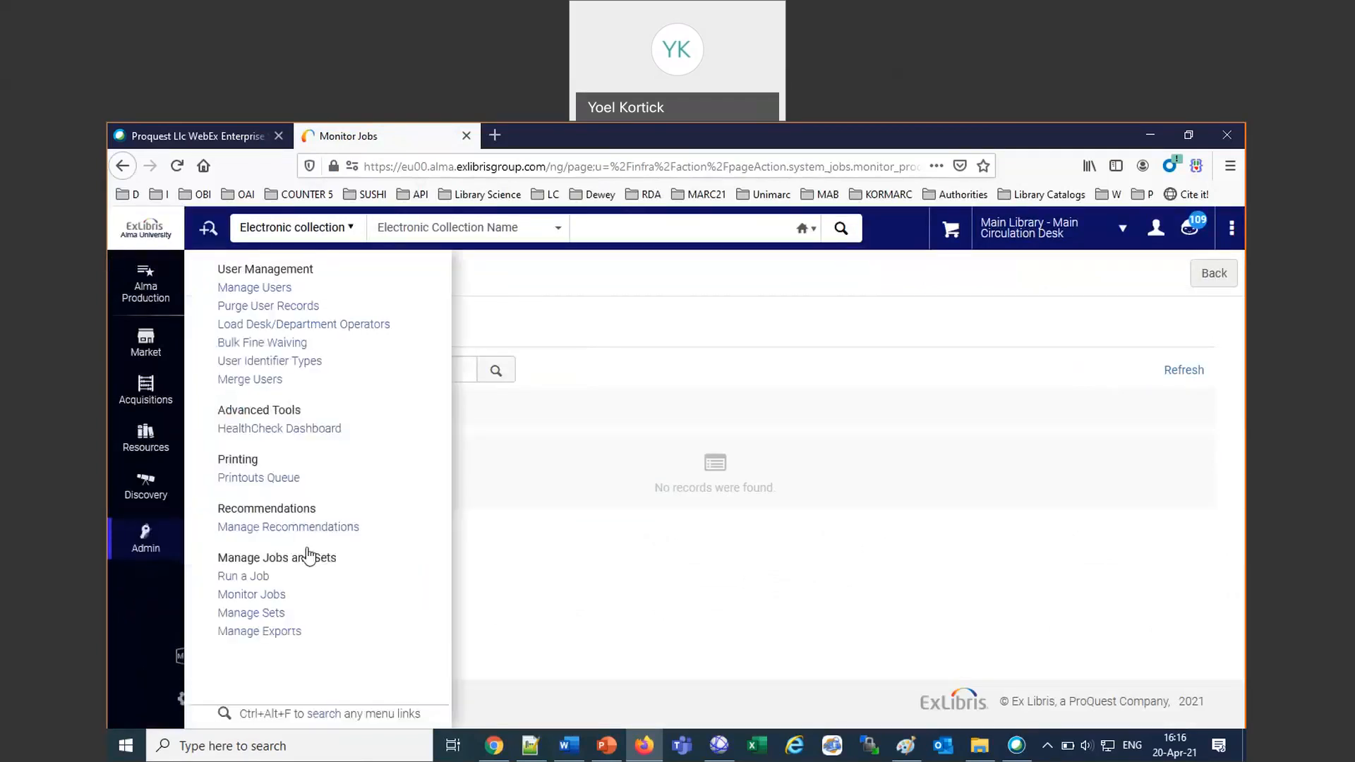
left_click(259, 632)
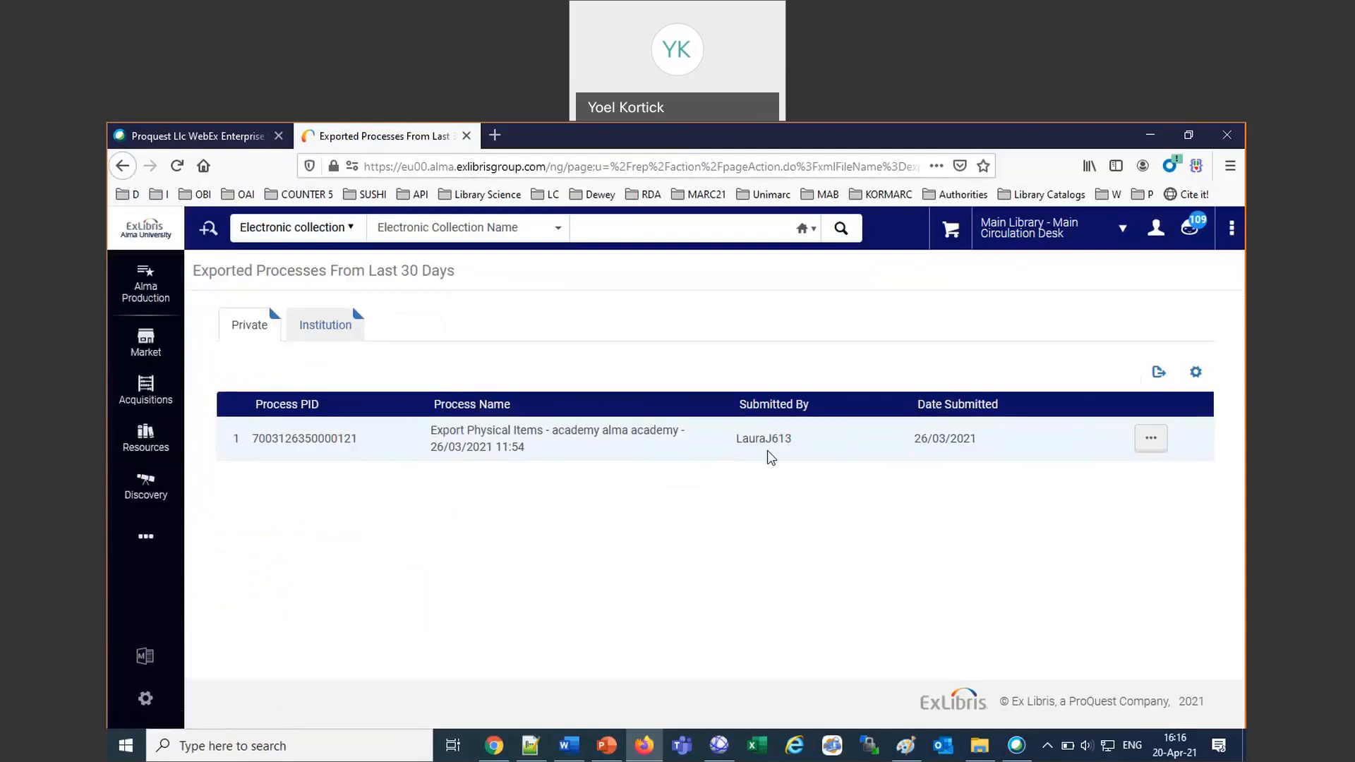
left_click(339, 327)
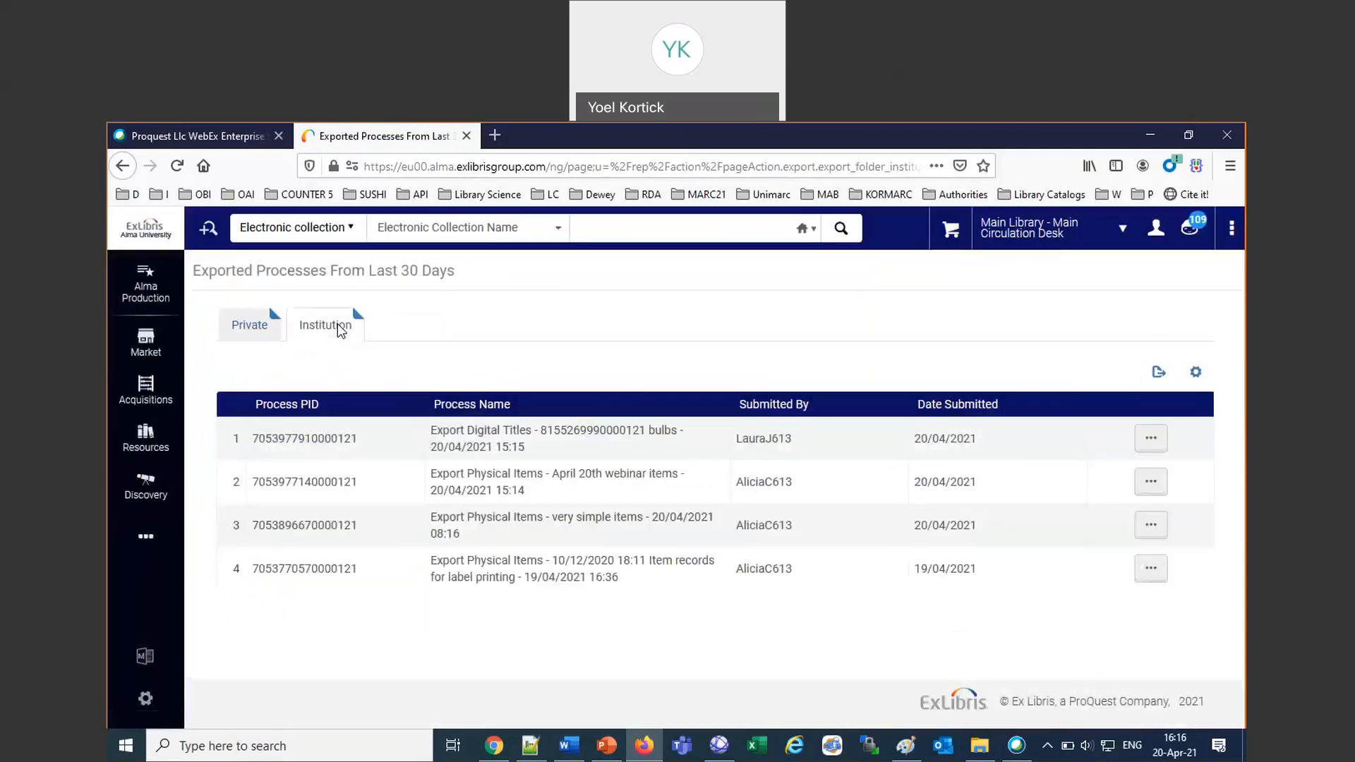
Examine who submitted each export in the Institution folder and the period the export list covers.
left_click(780, 441)
double_click(795, 443)
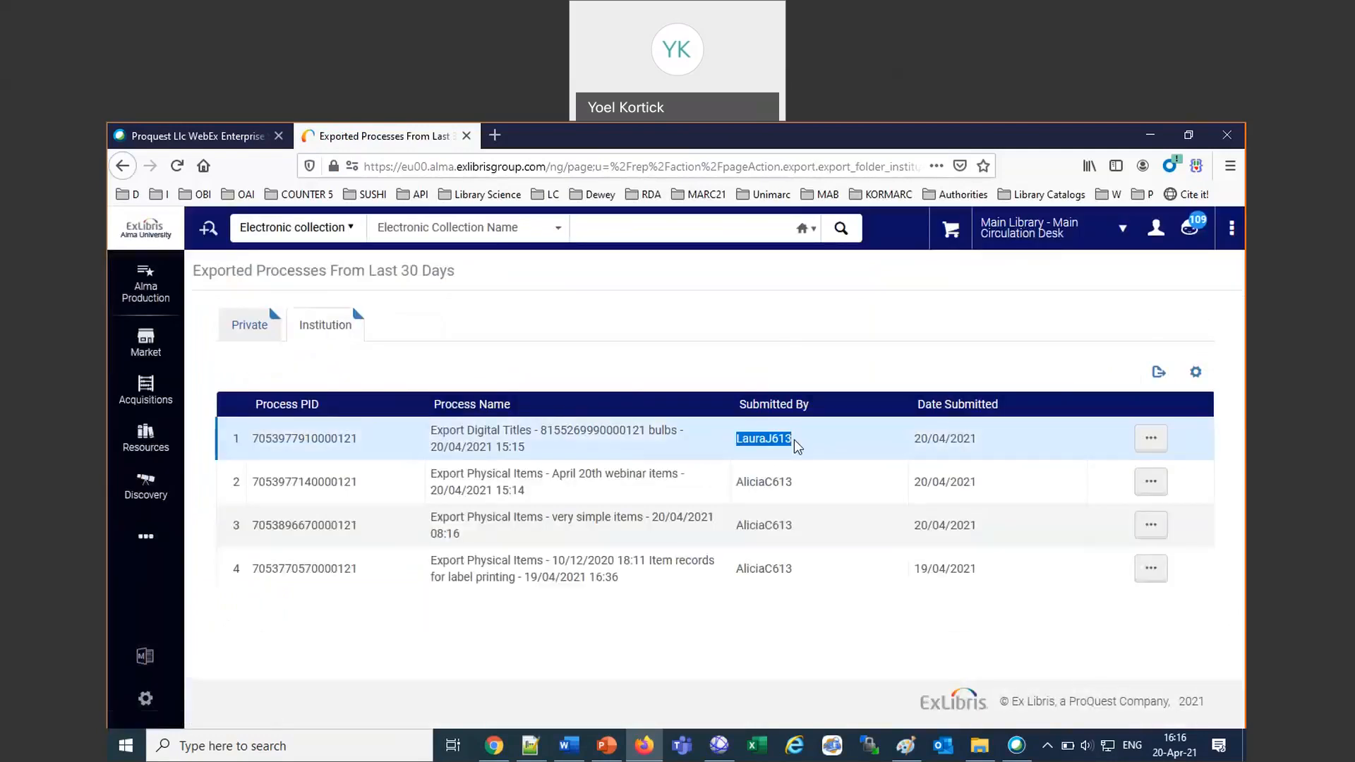
left_click(798, 568)
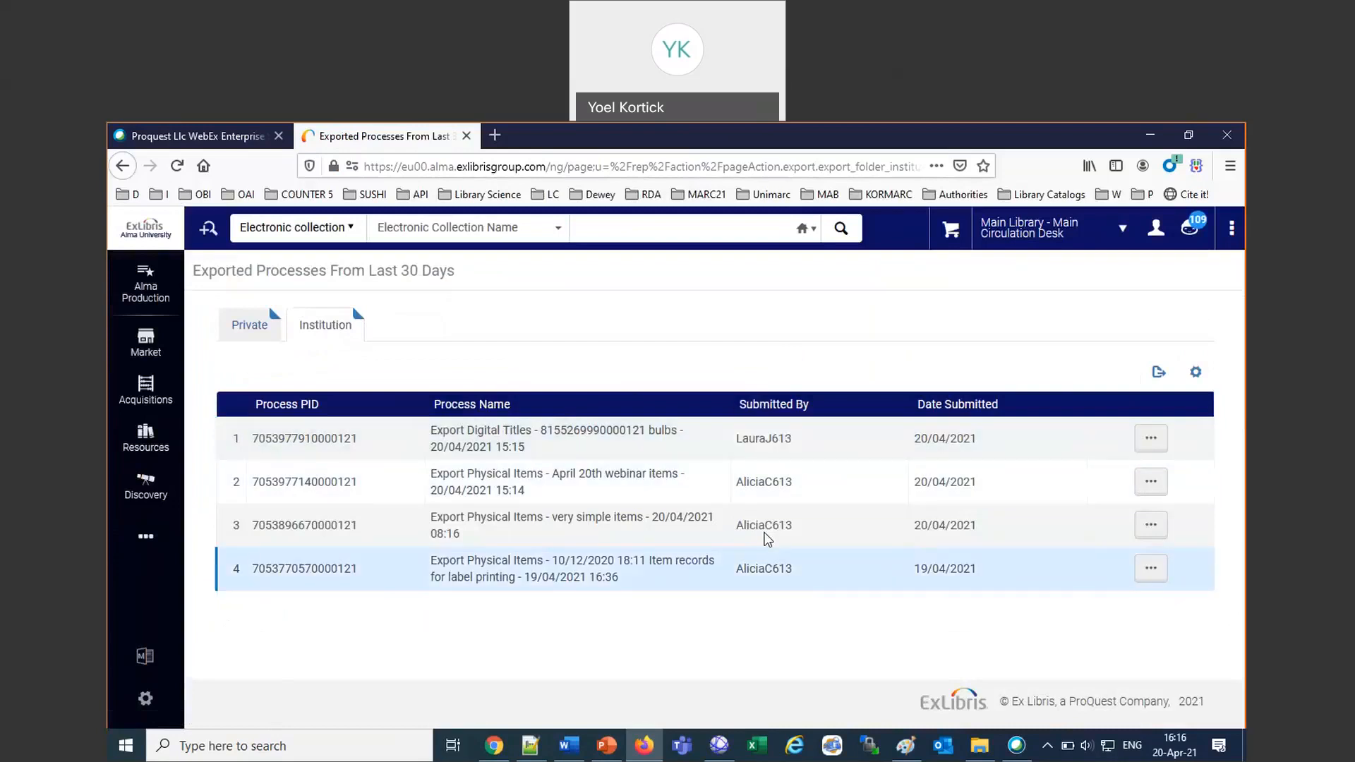
left_click_drag(764, 533, 737, 493)
left_click(738, 492)
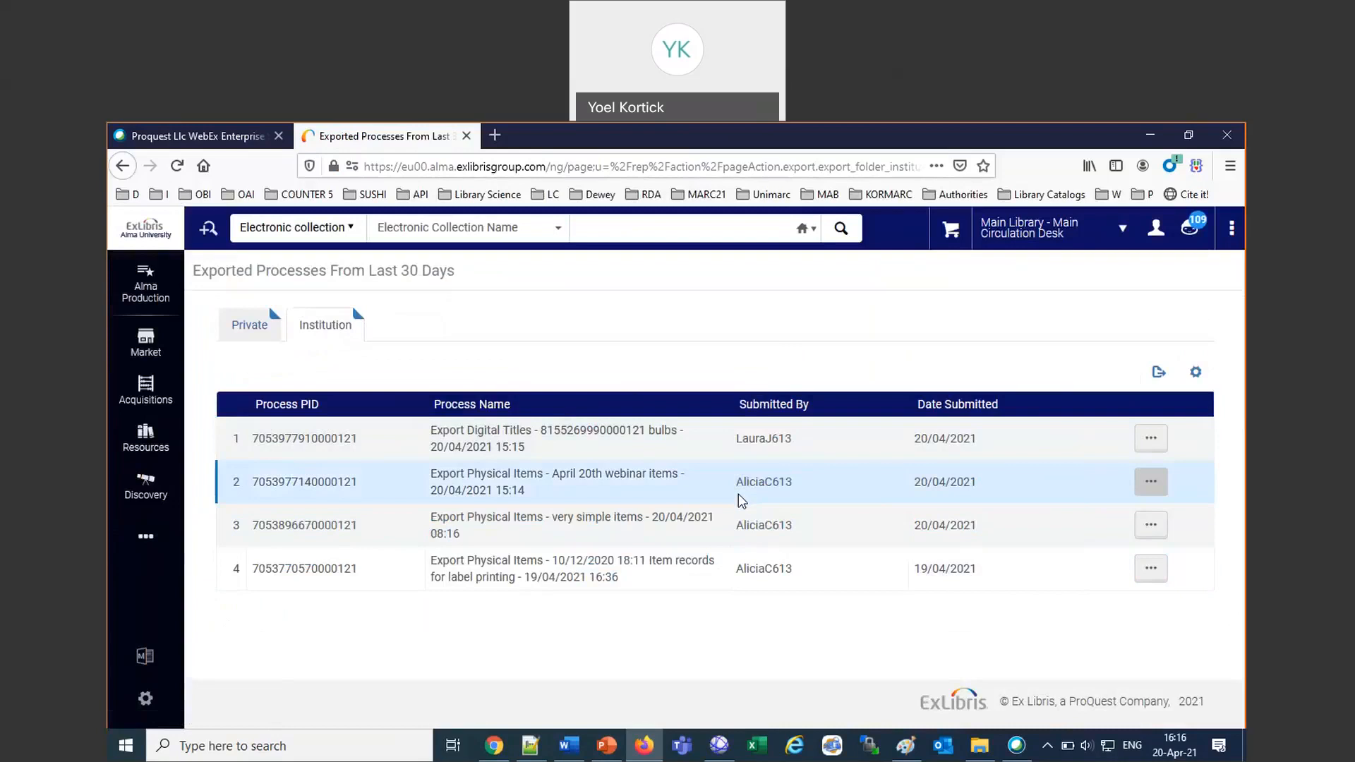
left_click_drag(458, 272, 197, 270)
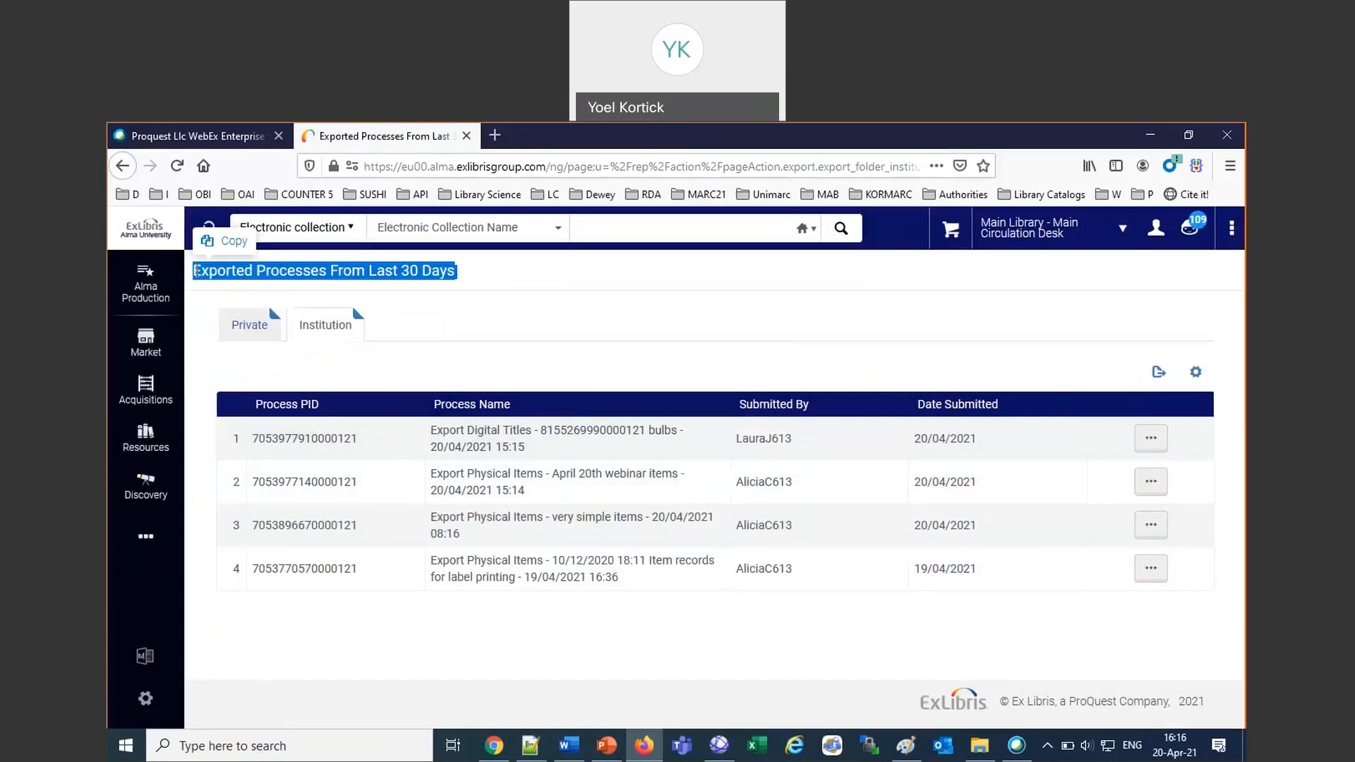
Display the Private folder's exports and check which account is signed in.
left_click(264, 336)
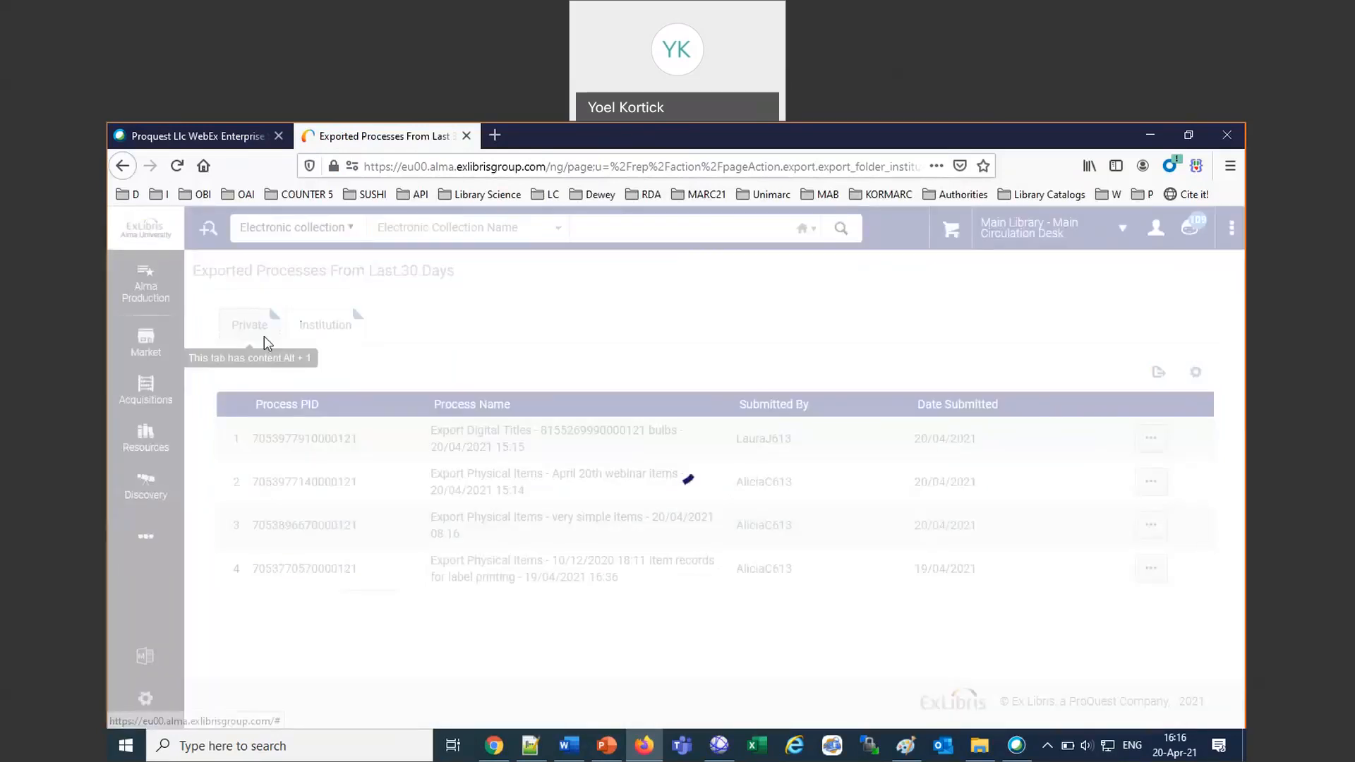
left_click_drag(457, 271, 199, 270)
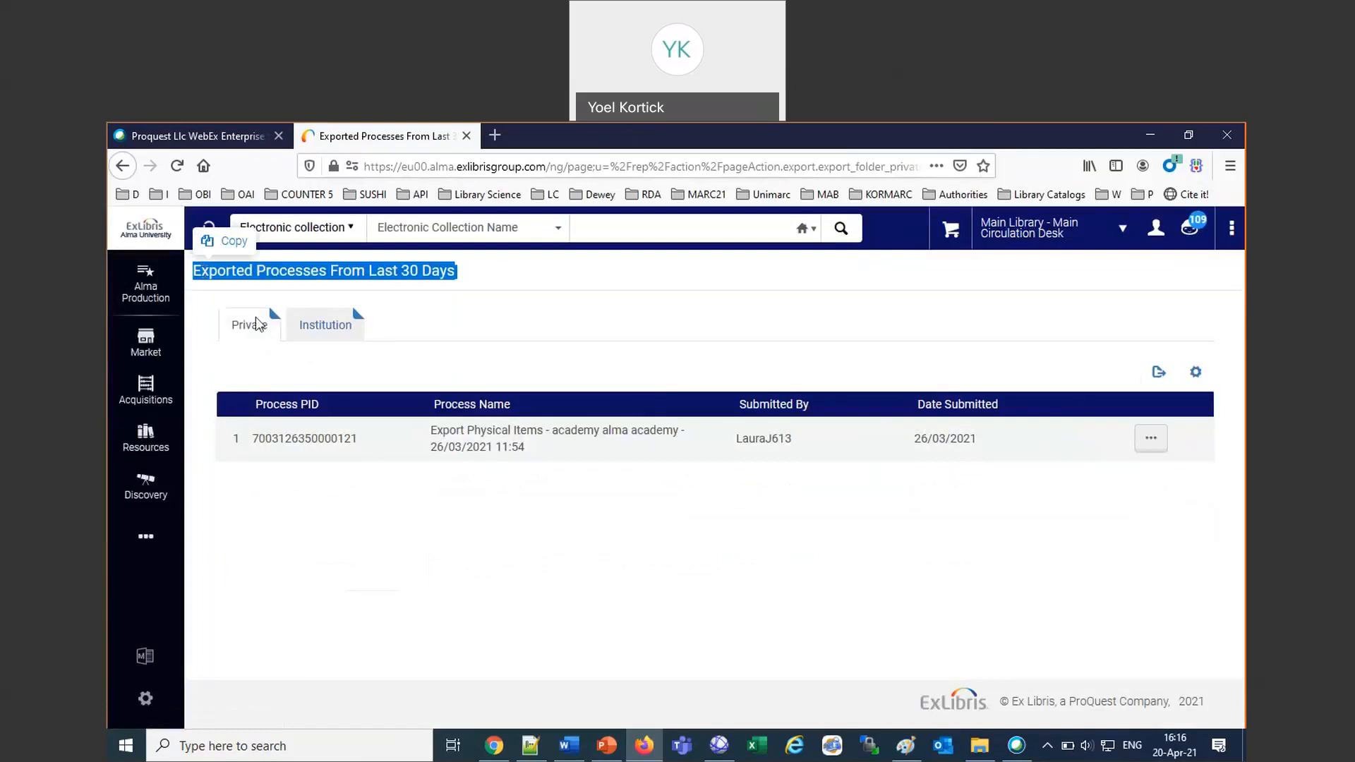
left_click(1156, 227)
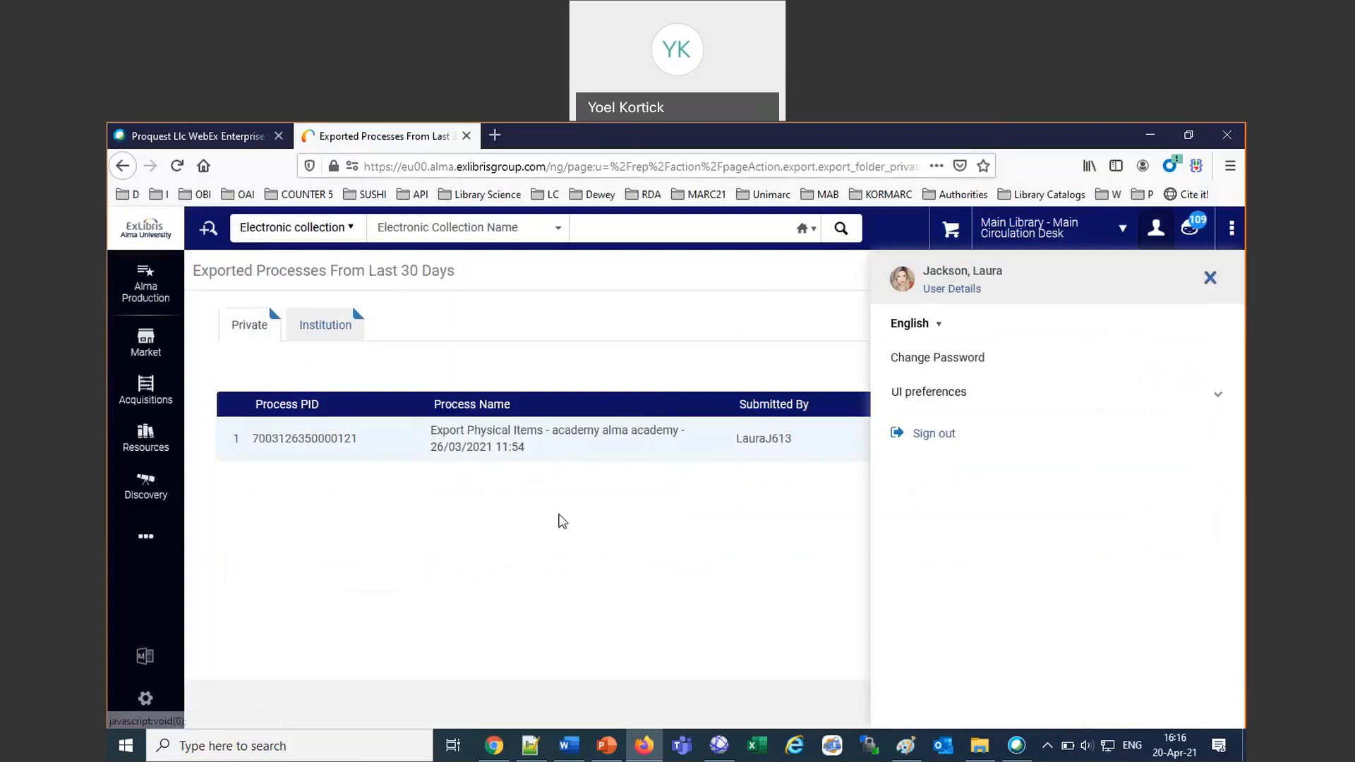
left_click(561, 520)
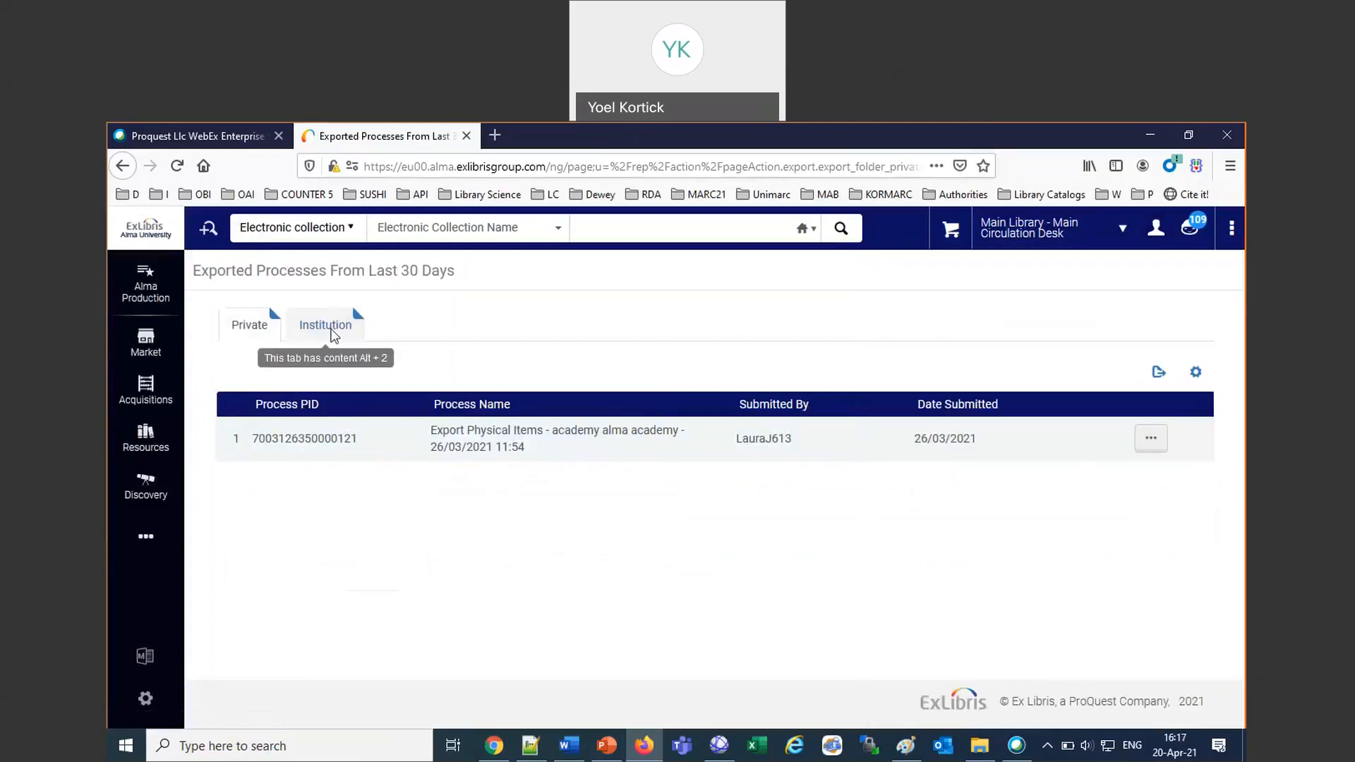
View the files of the Export Digital Titles process for the bulbs set in the Institution folder.
left_click(331, 330)
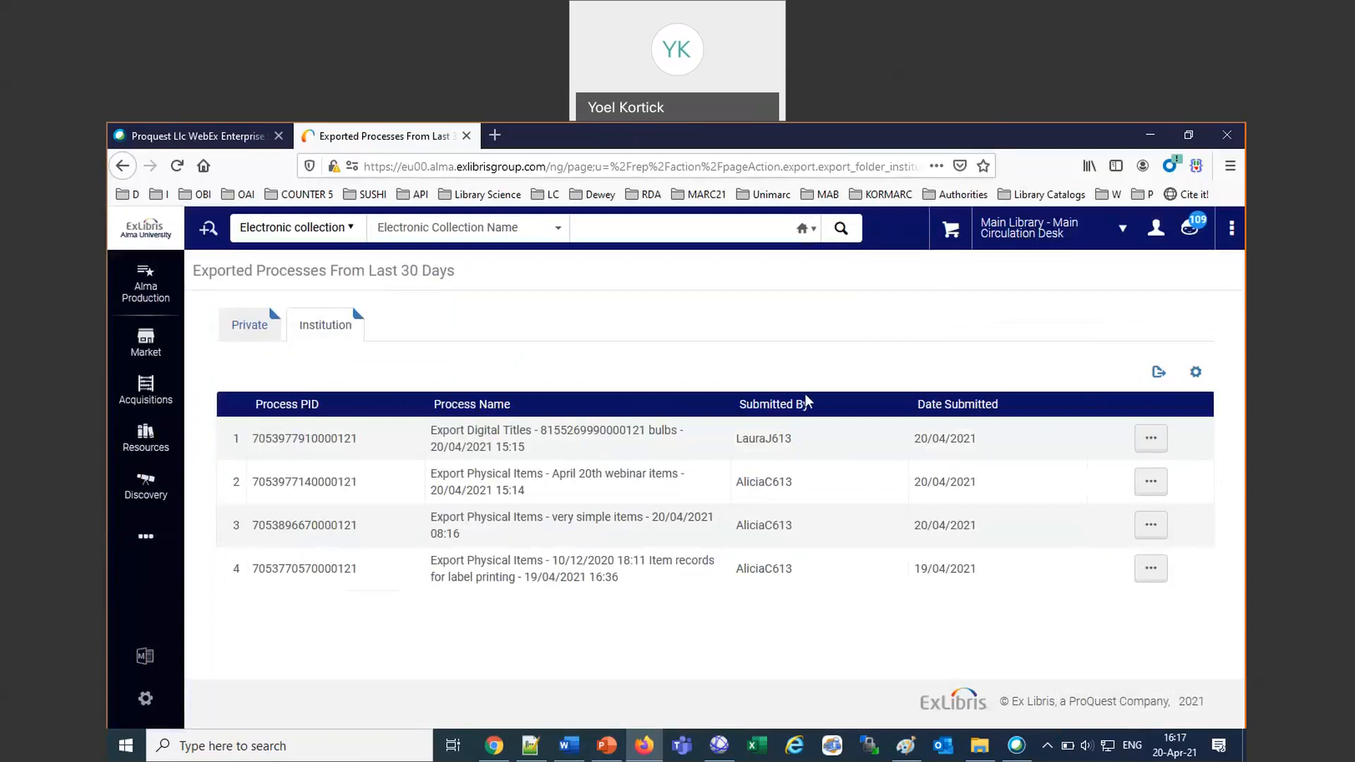
left_click(1151, 439)
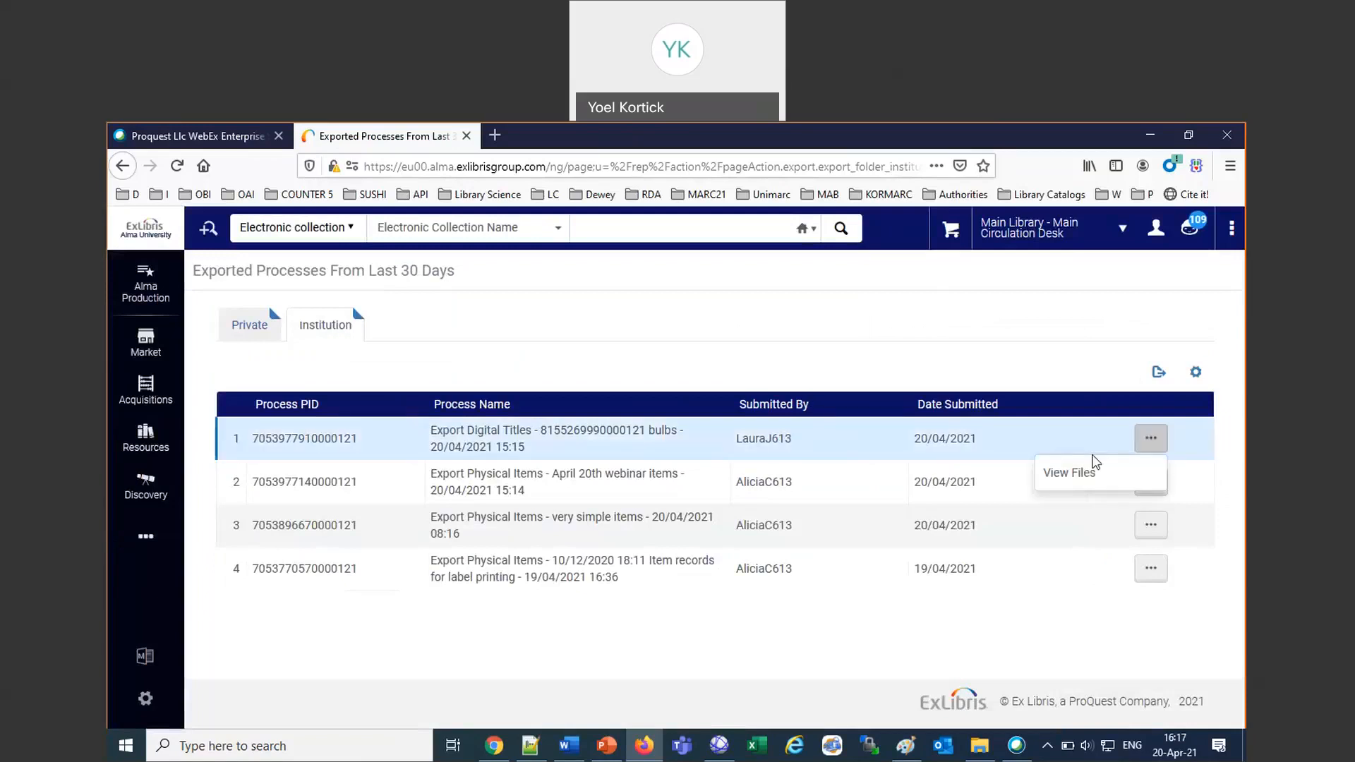
left_click(1088, 471)
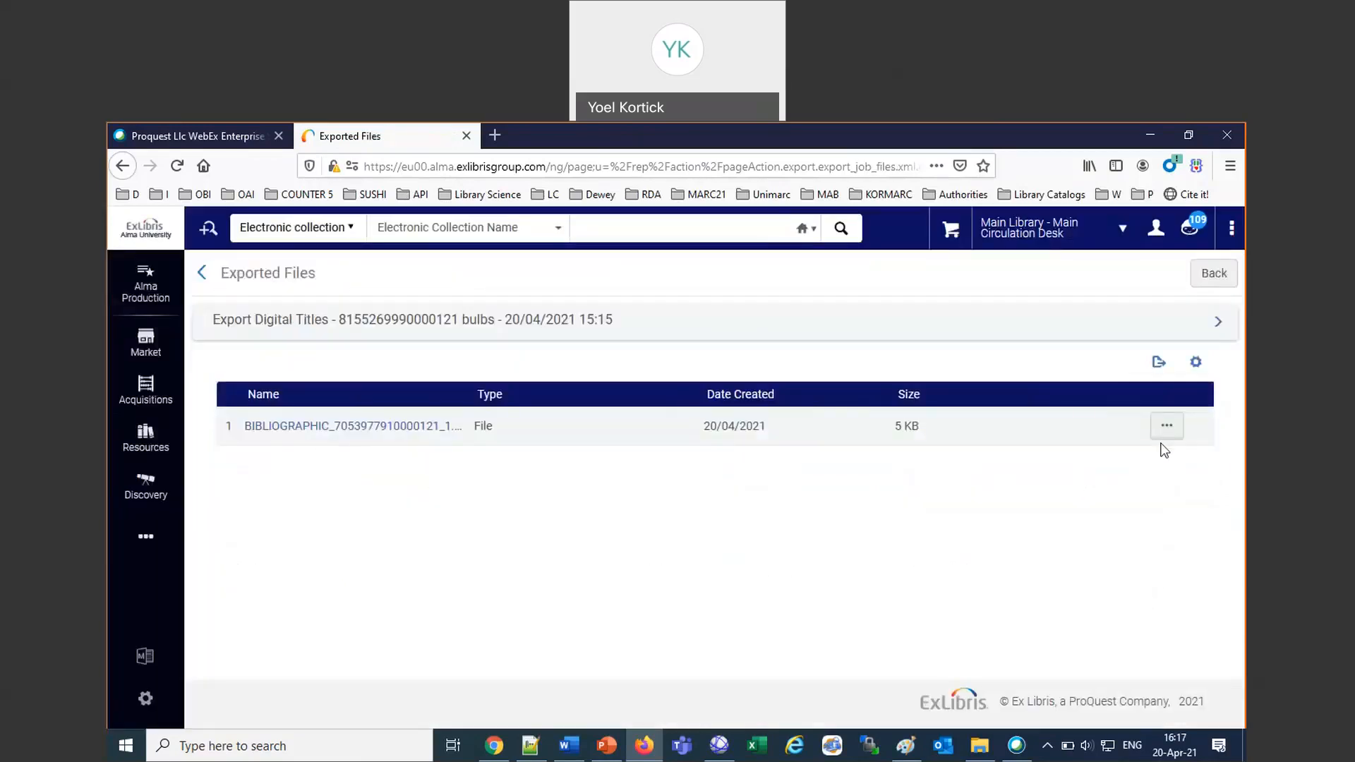
Start downloading the exported bibliographic XML file with the Save File option, cancel it, and return to the list of exports.
left_click(1166, 426)
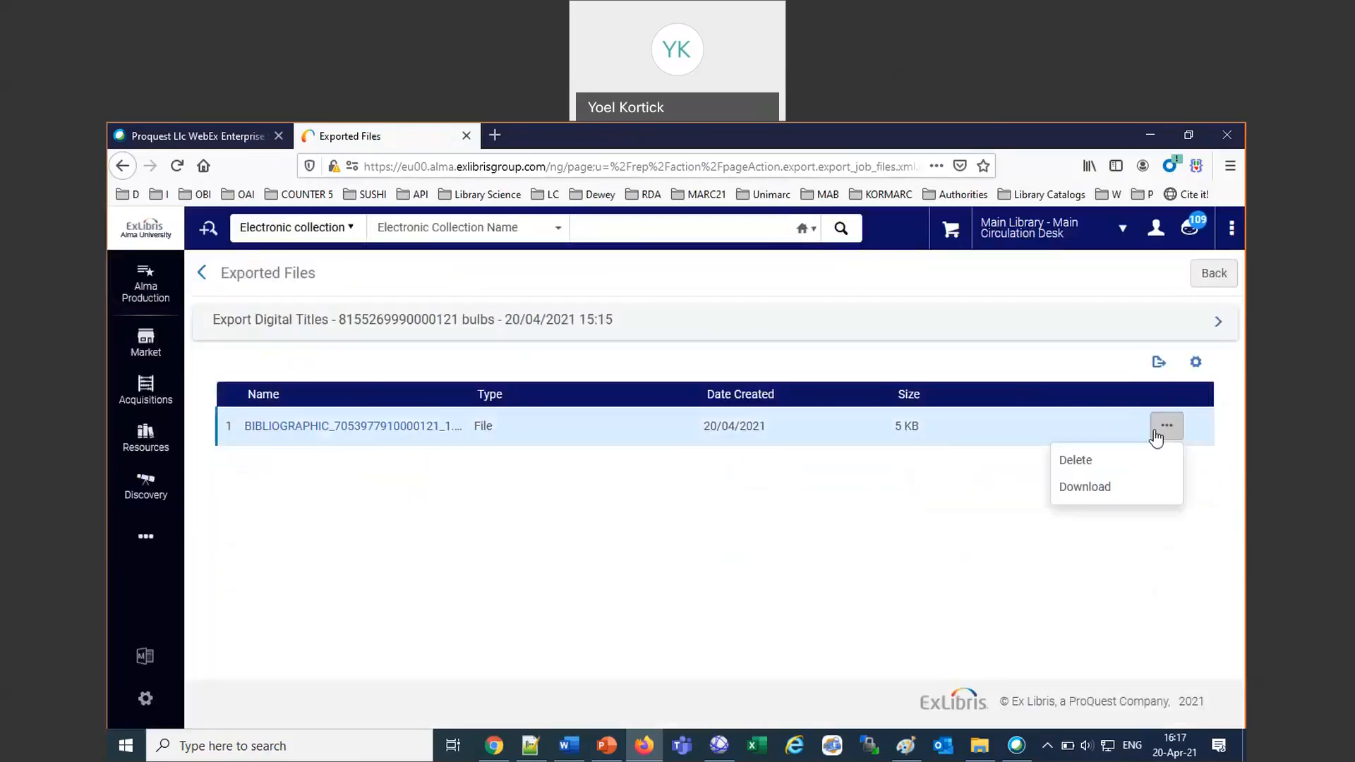
left_click(1082, 494)
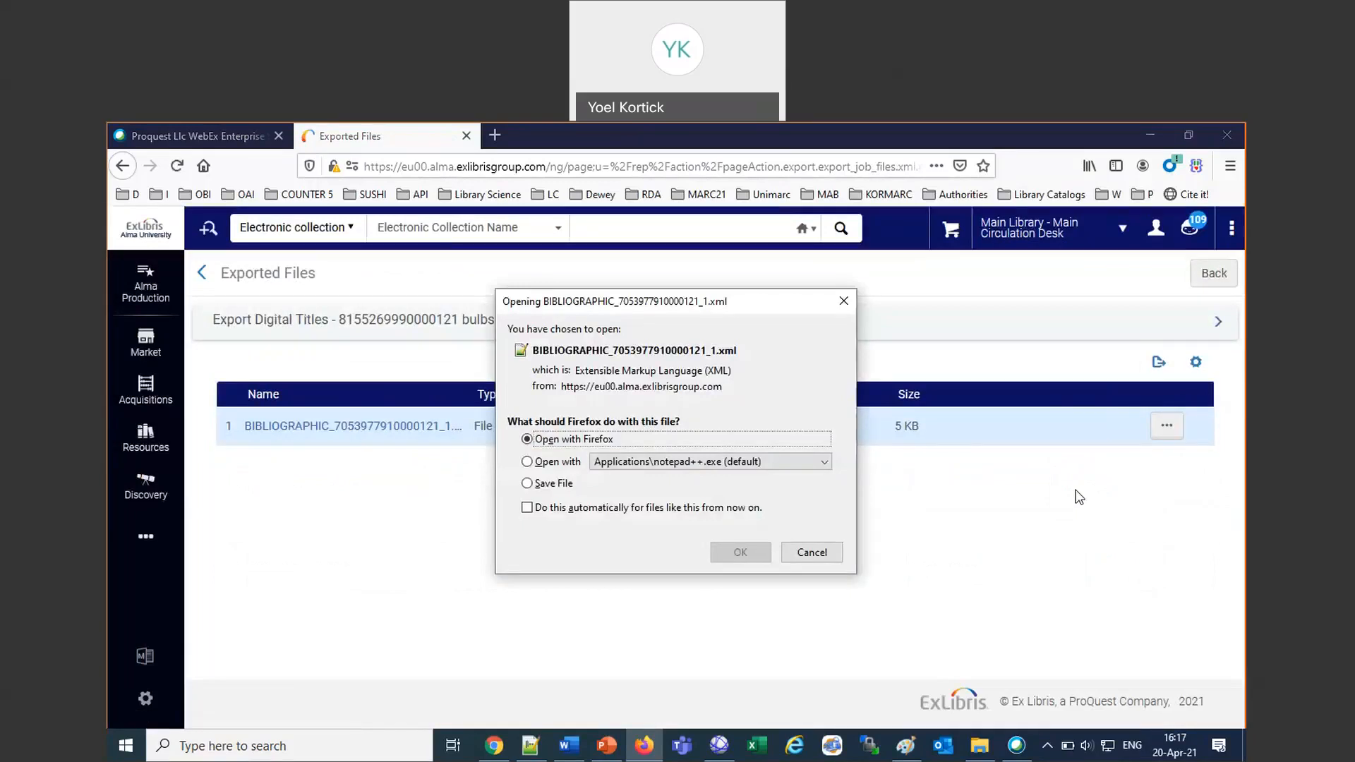
left_click(649, 486)
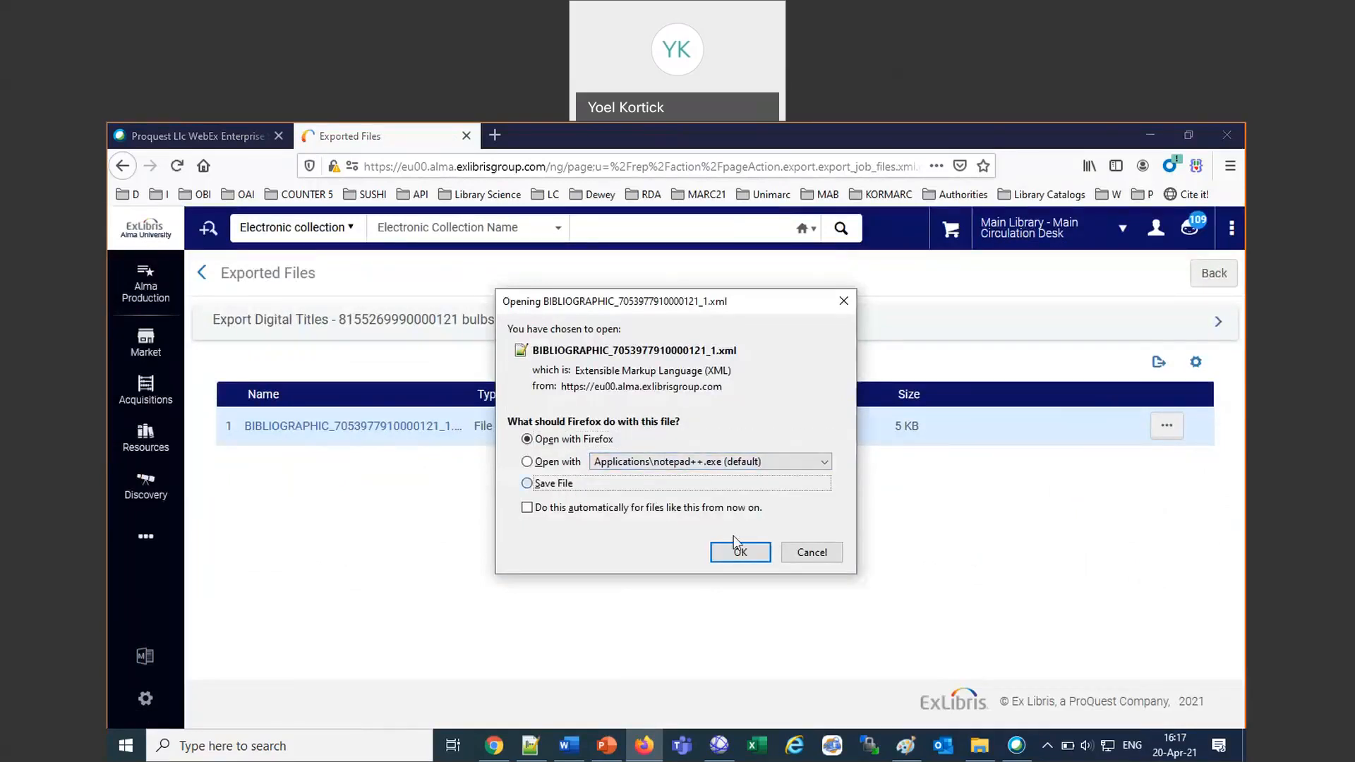
left_click(818, 555)
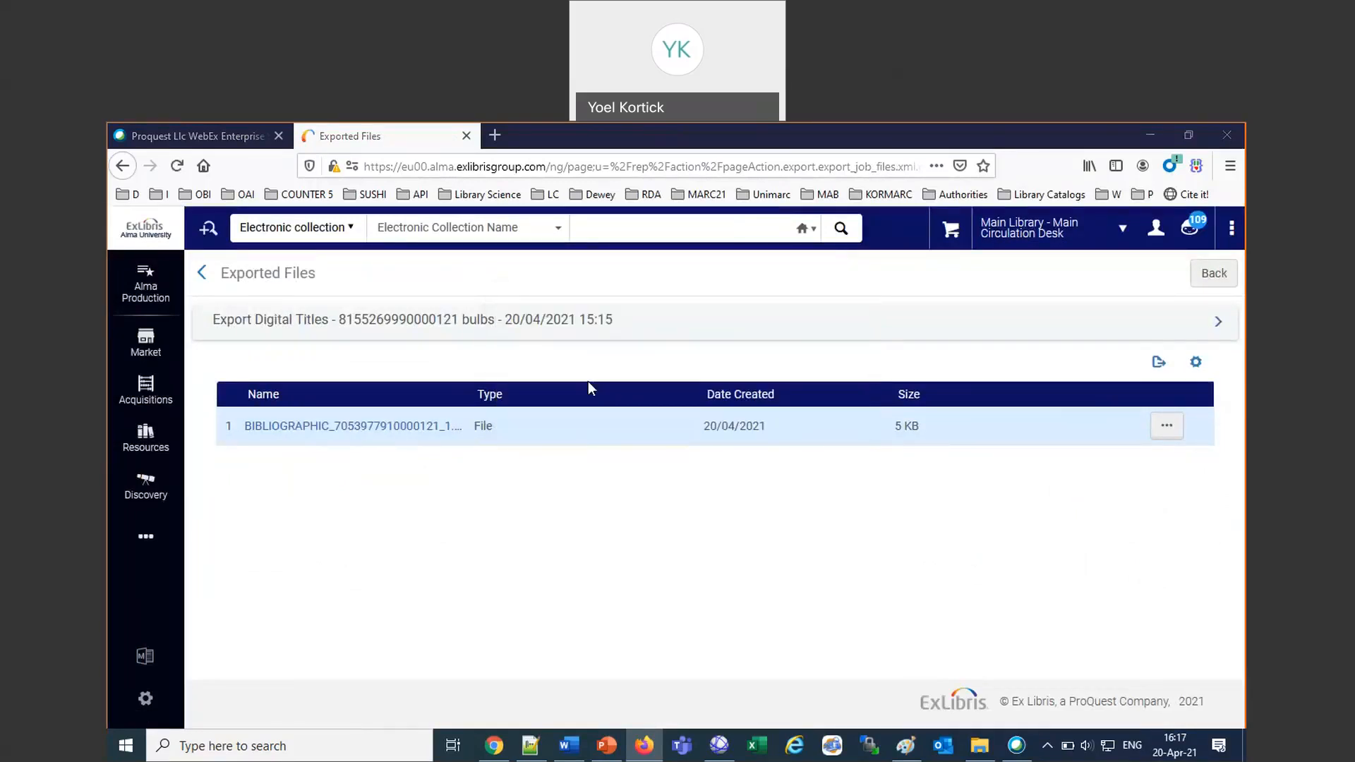
left_click(1215, 276)
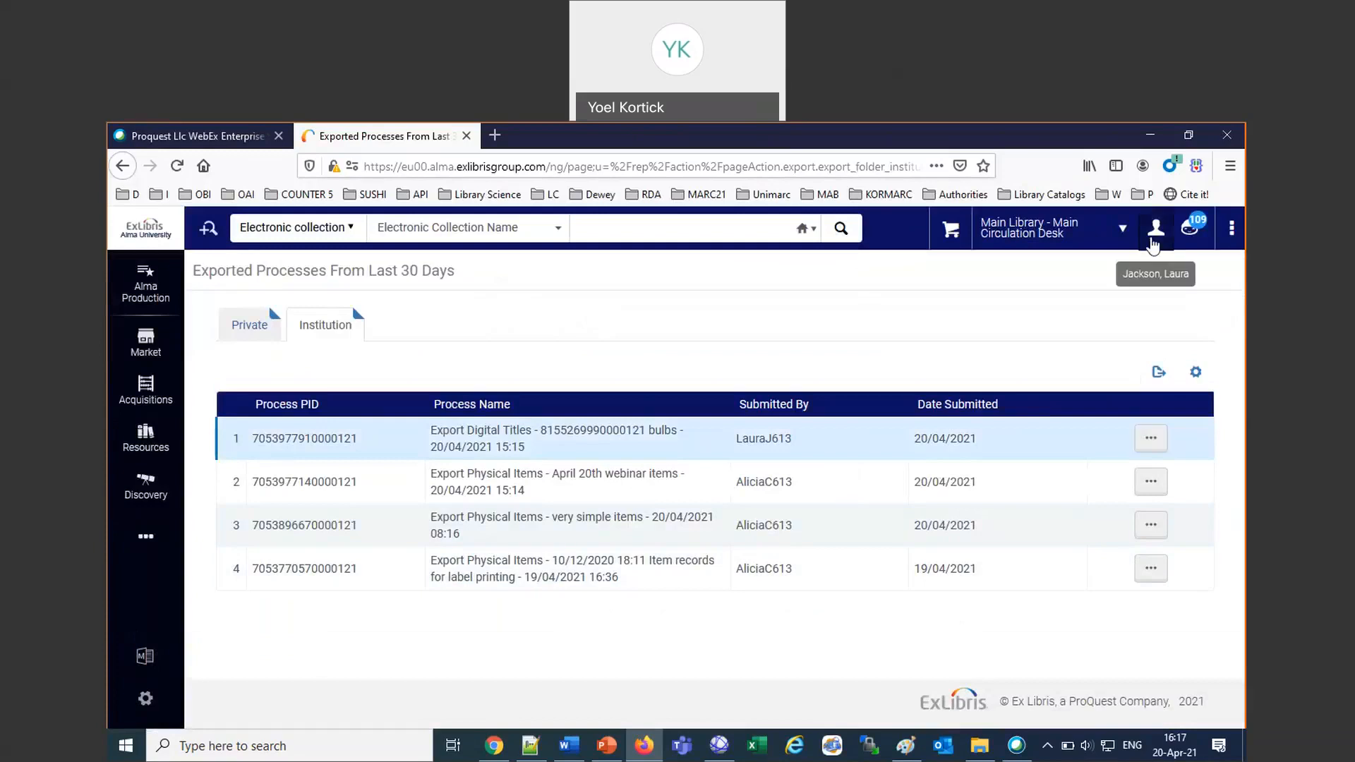
Check the signed-in account and open the job history in Monitor Jobs.
left_click(1155, 233)
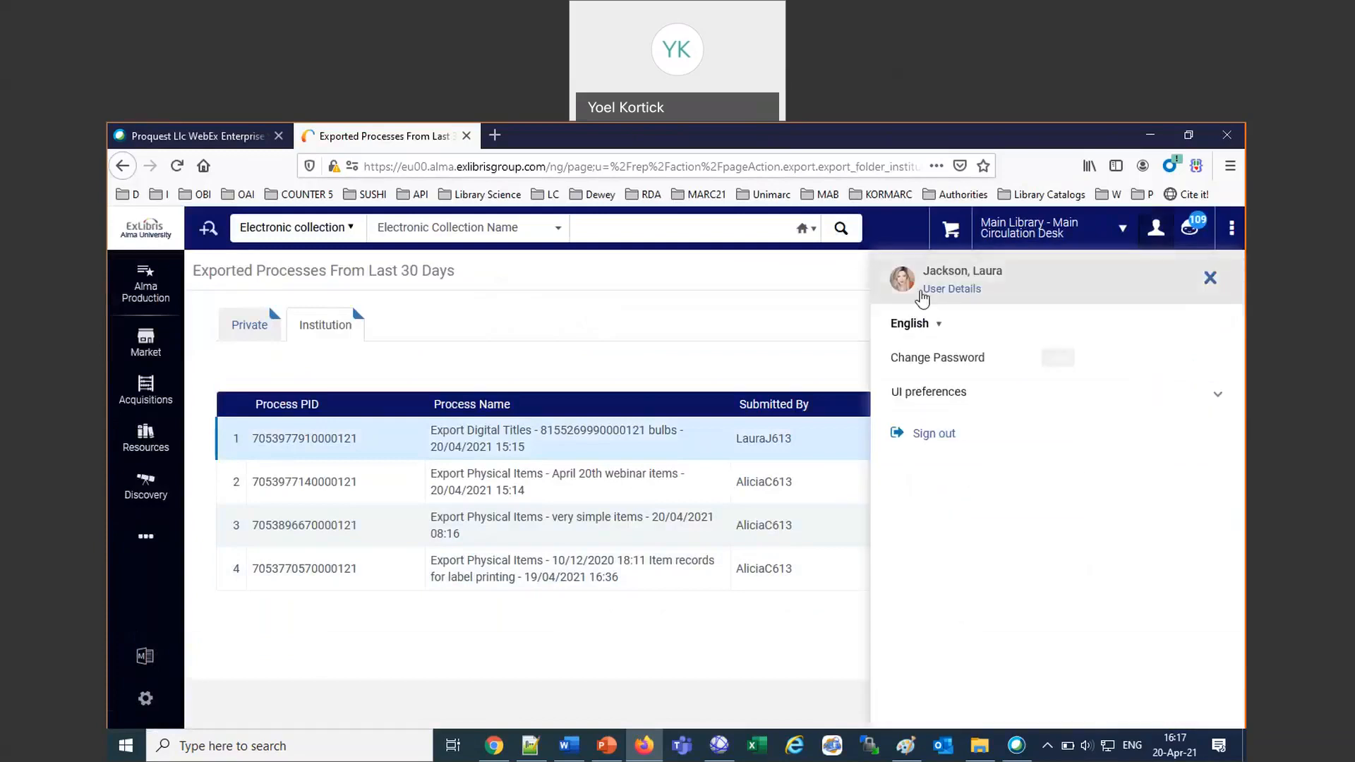
left_click(146, 544)
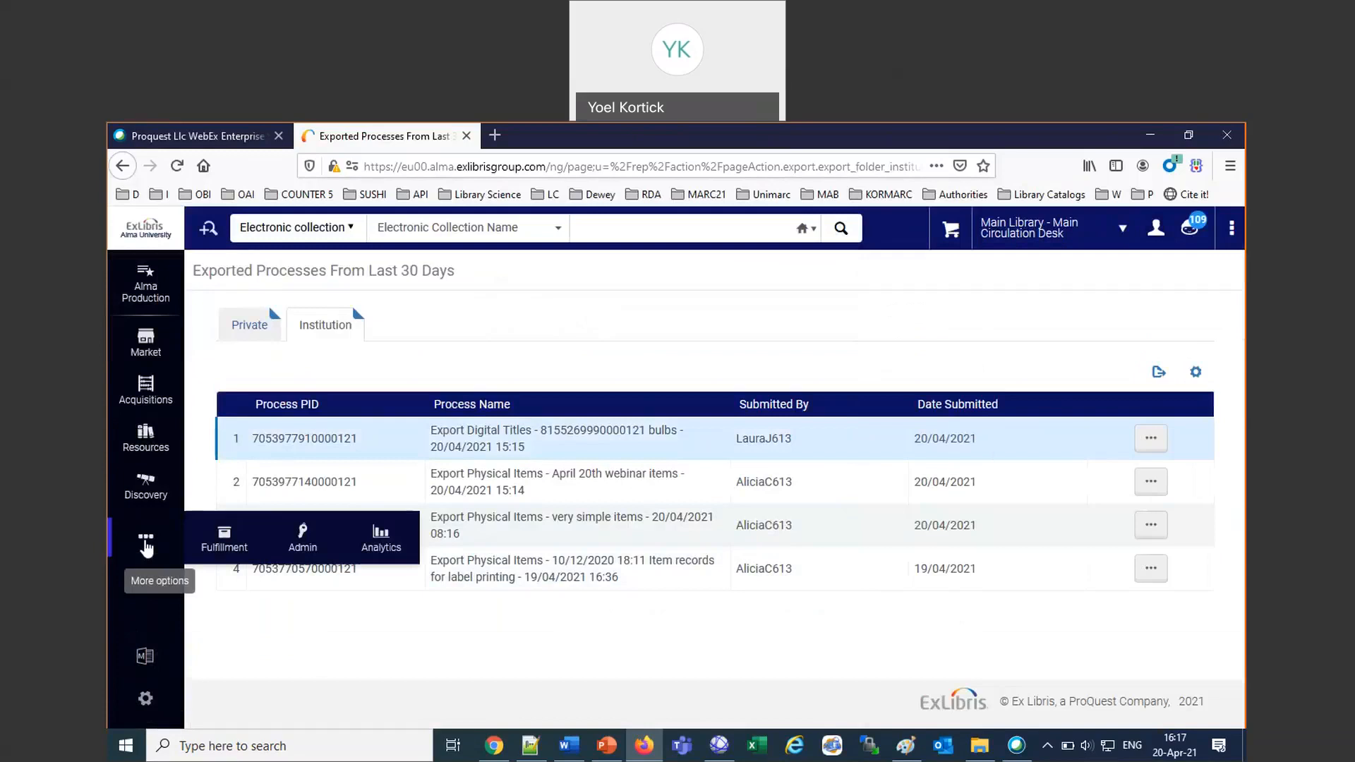
left_click(303, 549)
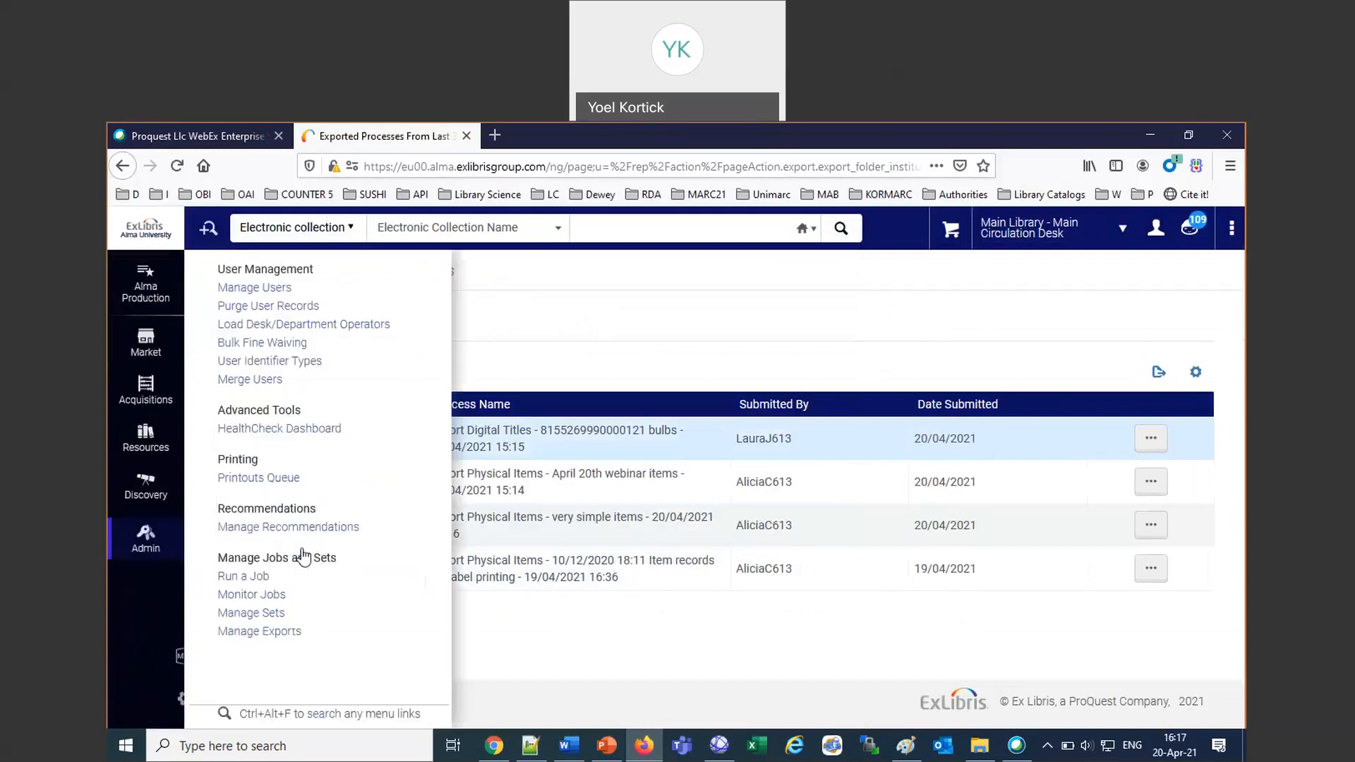
left_click(252, 595)
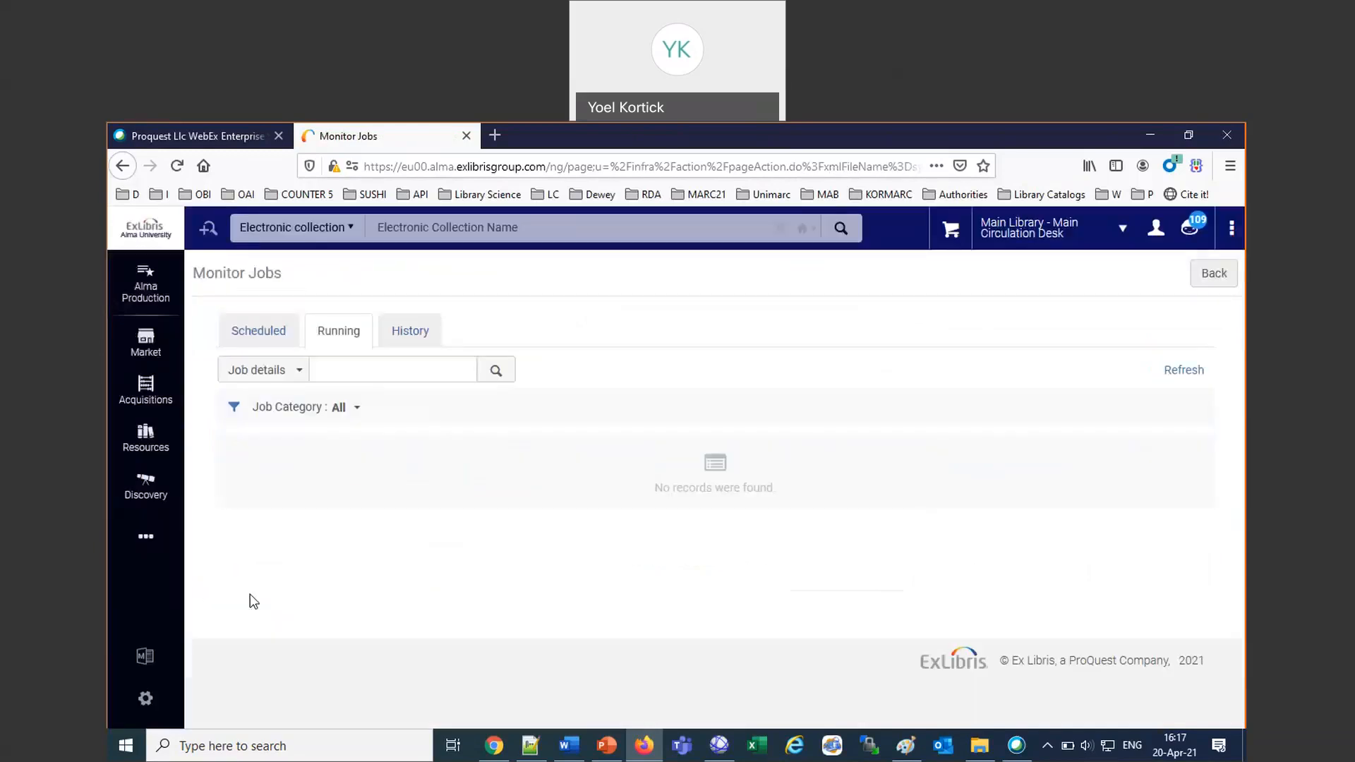
left_click(414, 337)
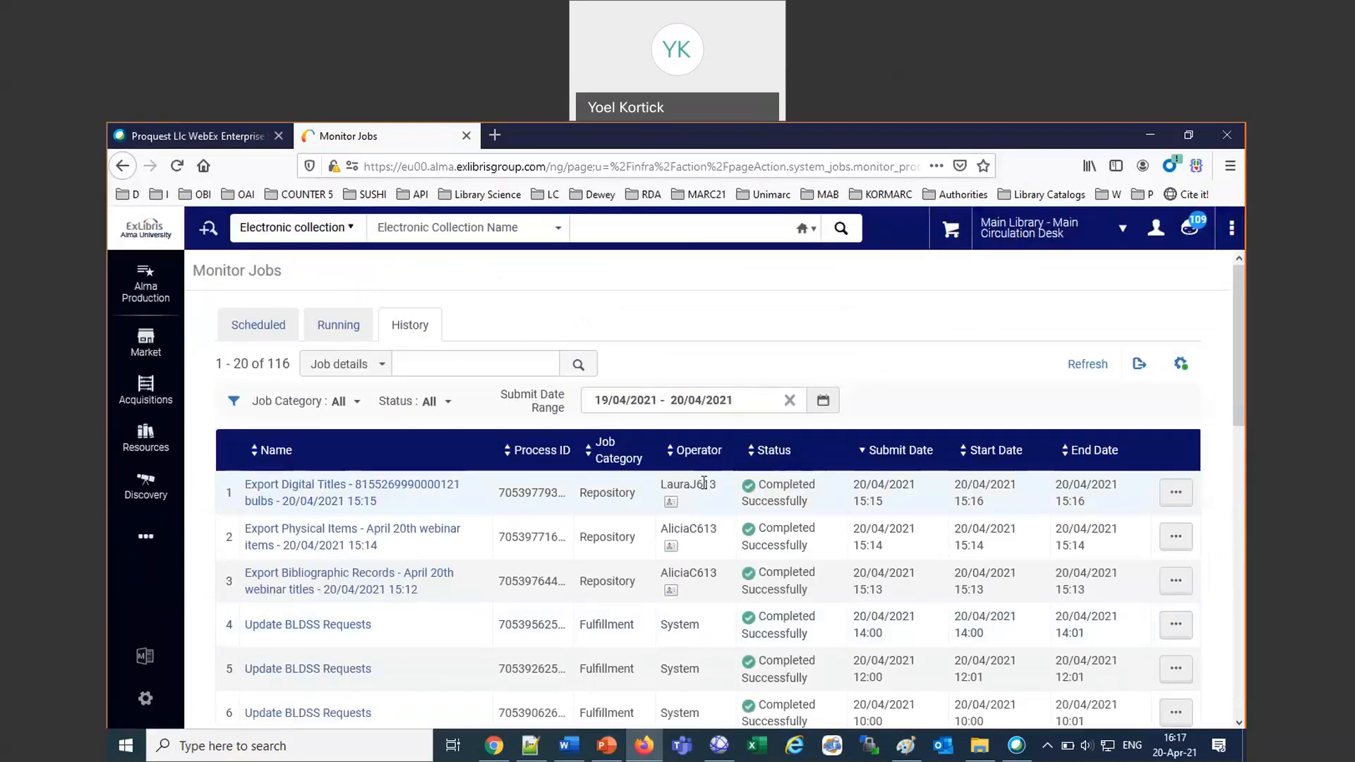
Open the report of the Export Digital Titles job for the bulbs set and follow its link to the exported records.
left_click(1176, 492)
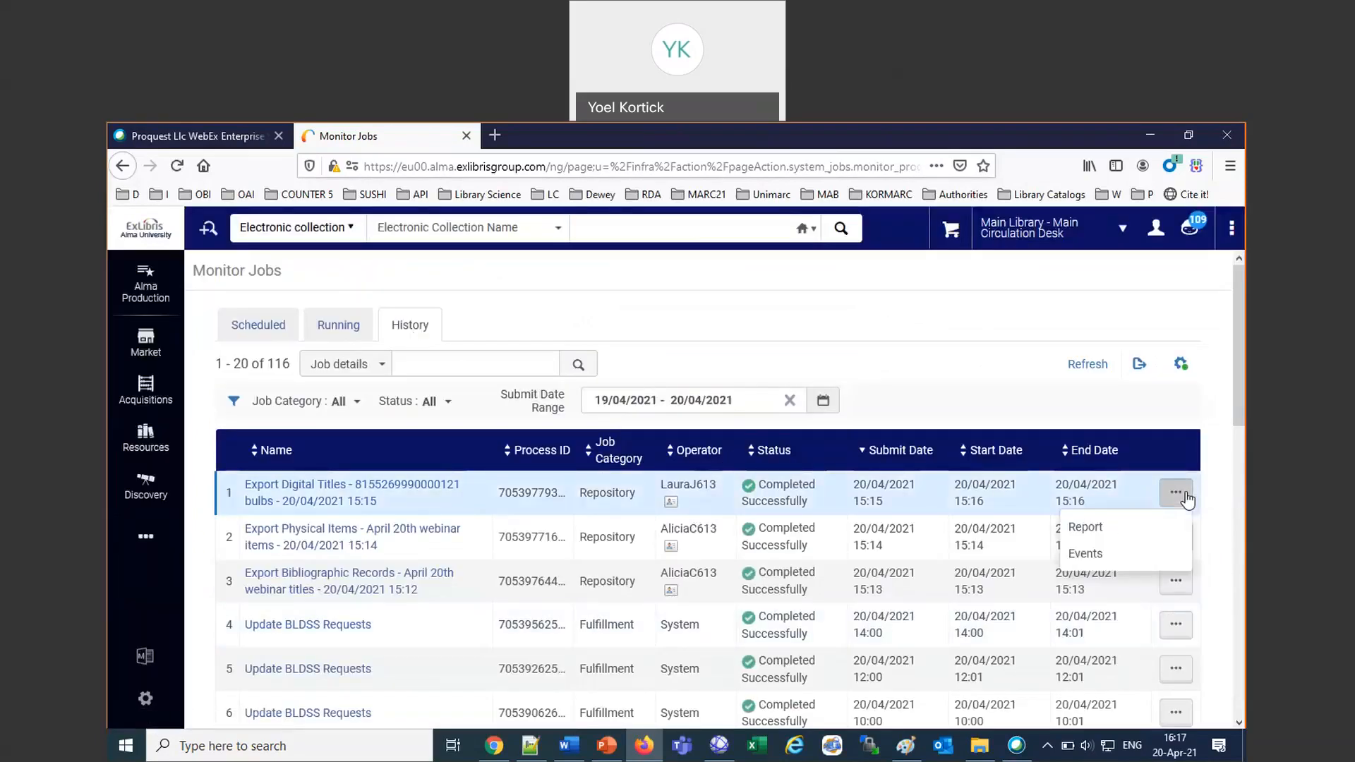
left_click(1085, 530)
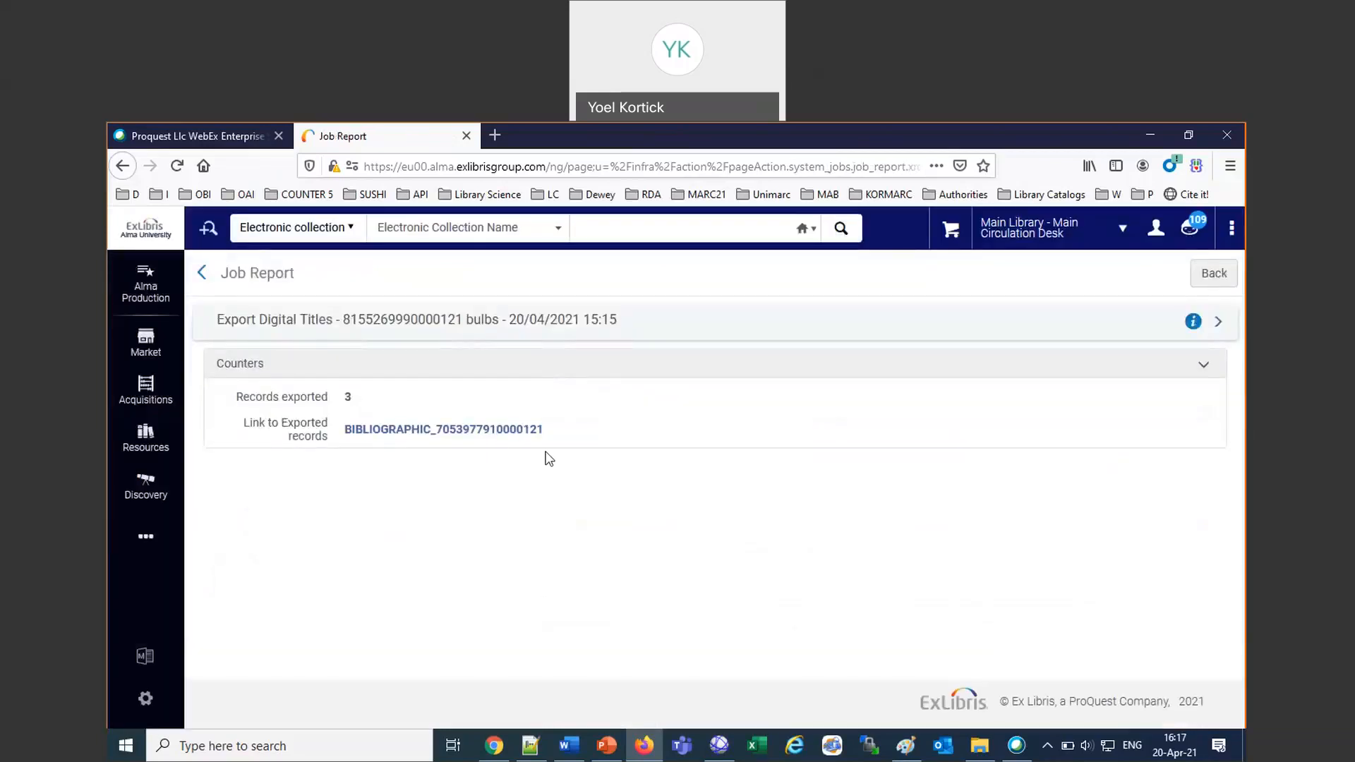
left_click(498, 432)
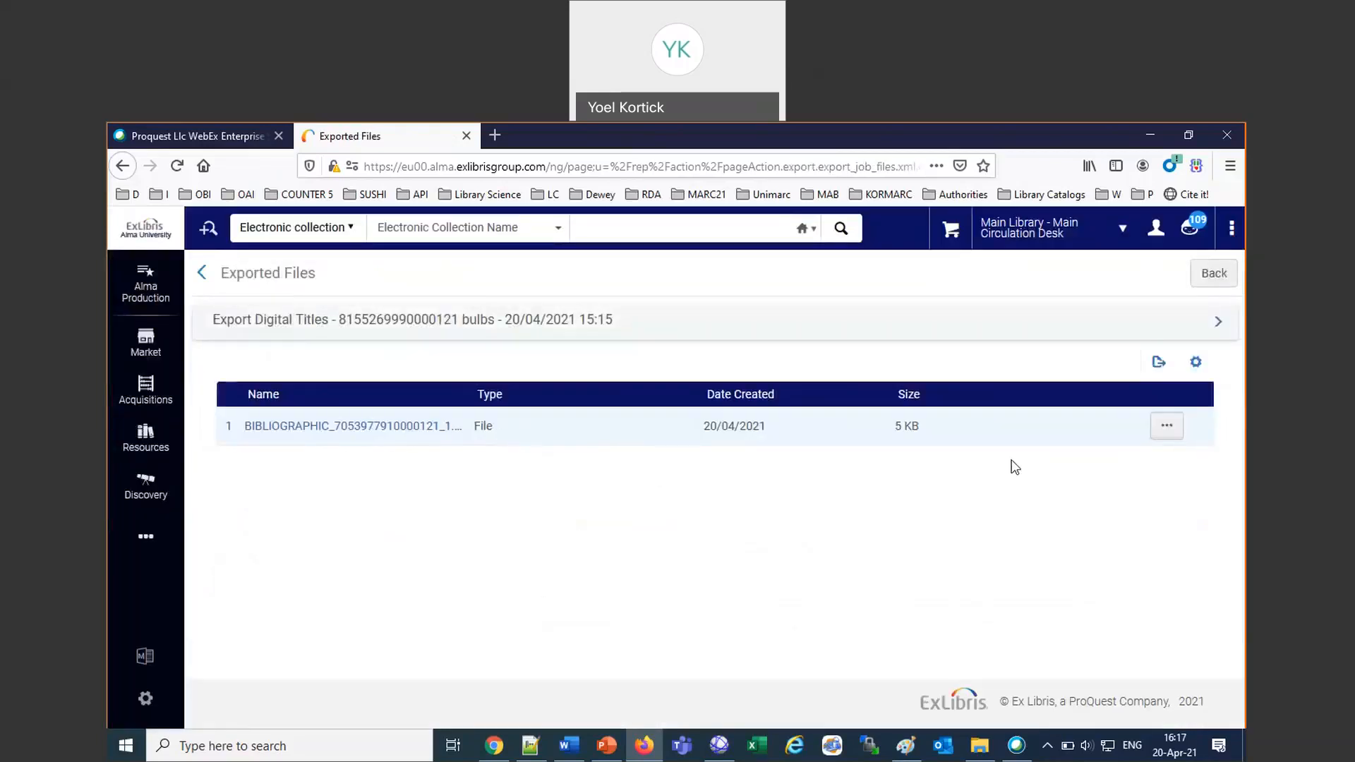
Bring up the download options for the bibliographic file reached through the report, cancel them, and return to the job report.
left_click(1163, 427)
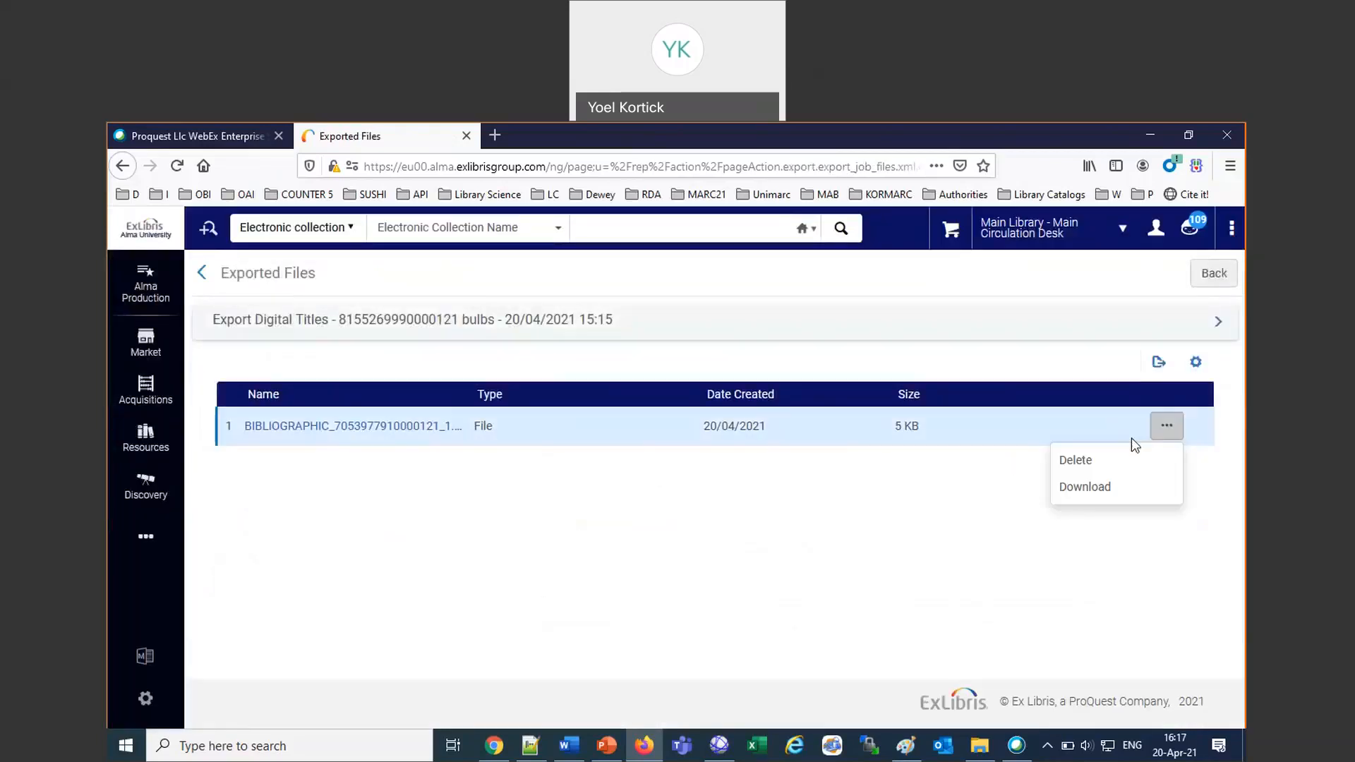
left_click(1086, 488)
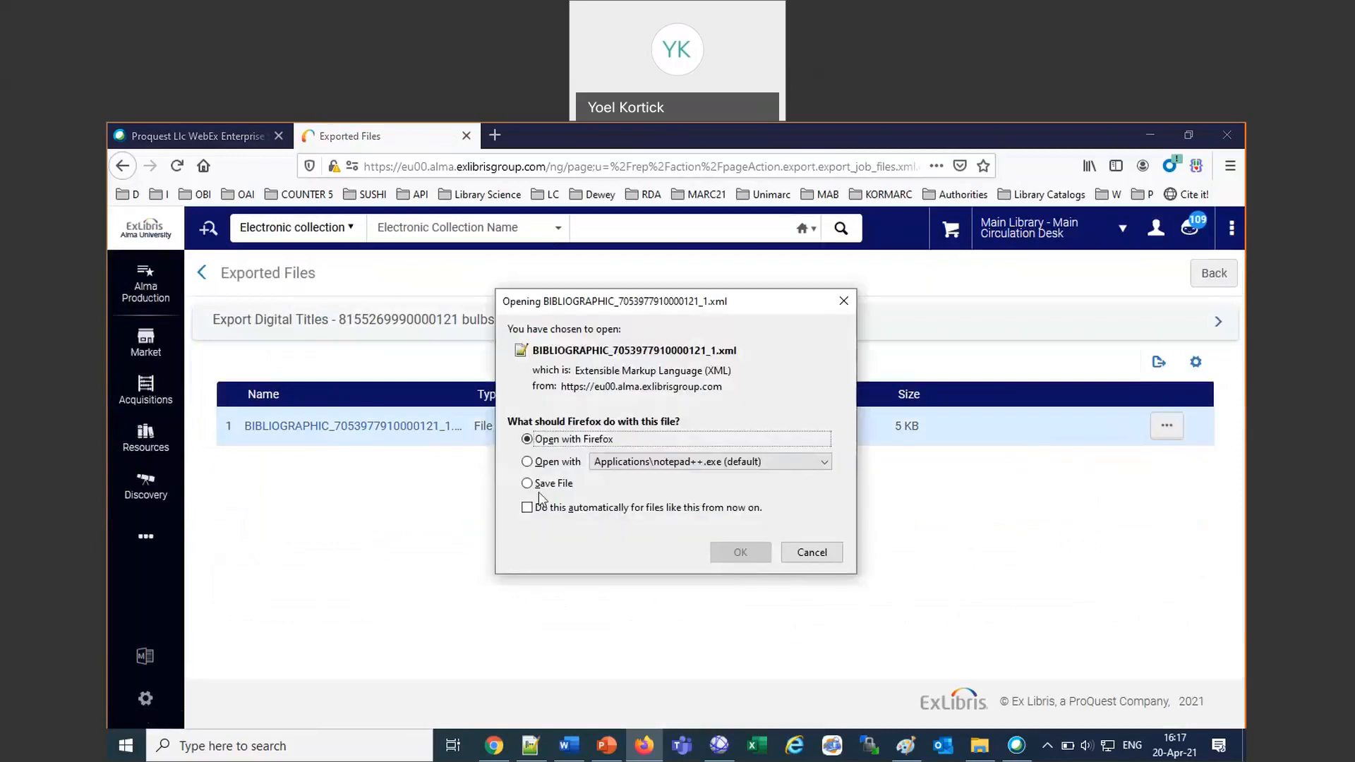
left_click(833, 554)
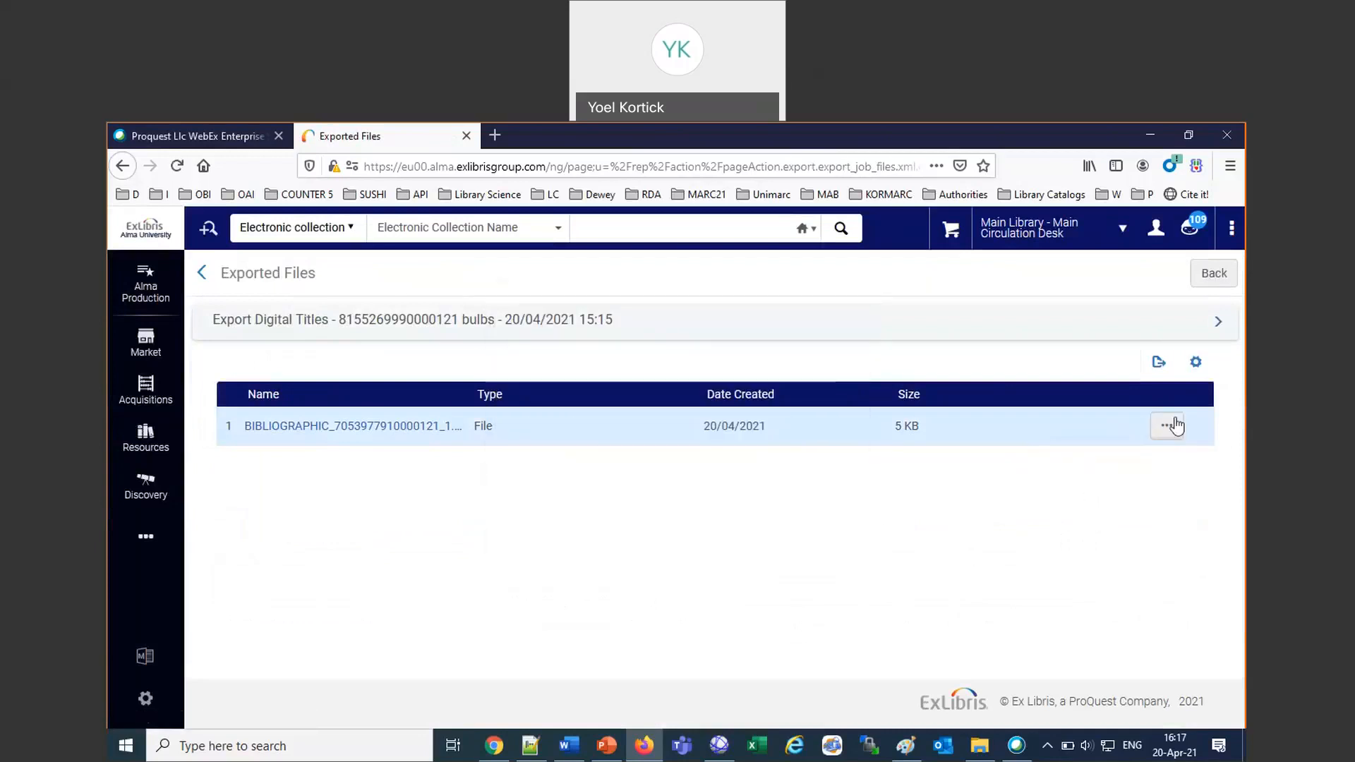
left_click(1225, 277)
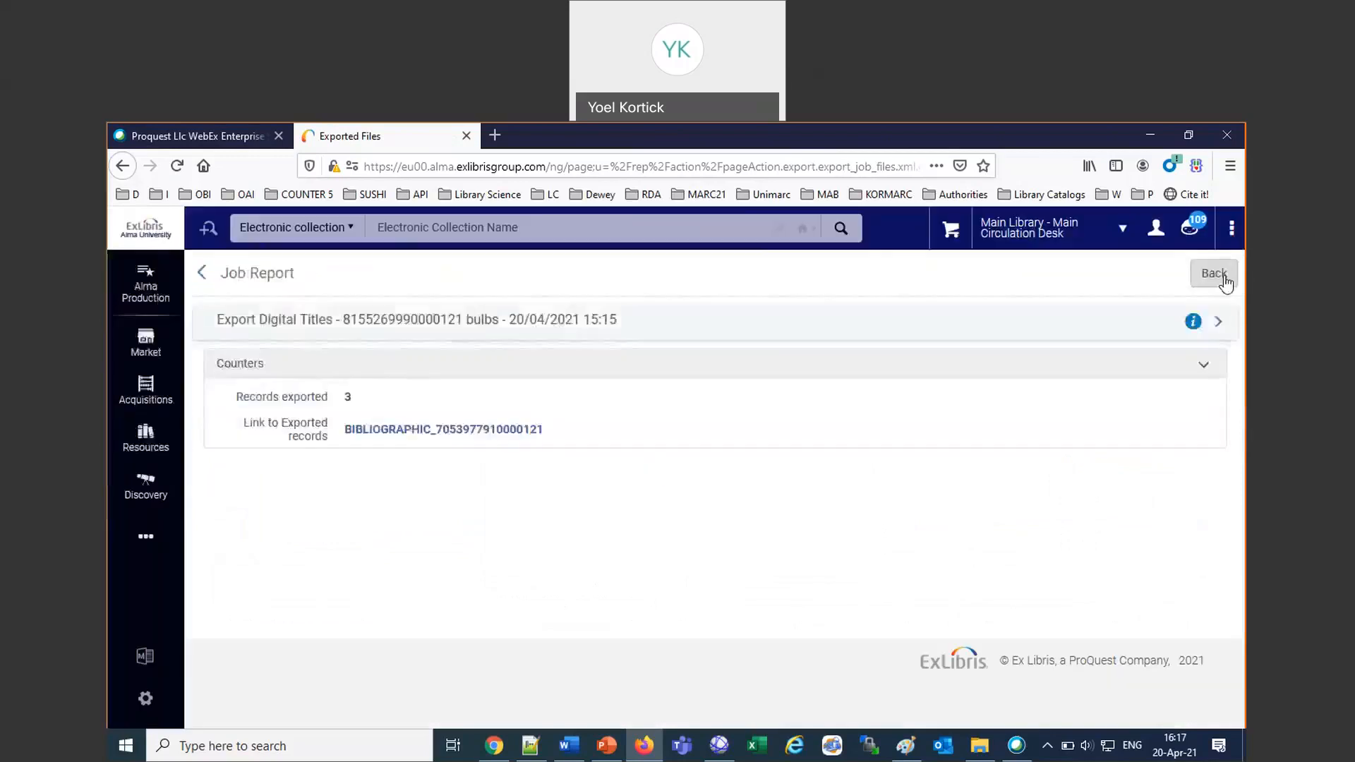
Return to the job history, open the report of the Export Bibliographic Records job for the April 20th webinar titles, and follow its exported records link.
left_click(1222, 278)
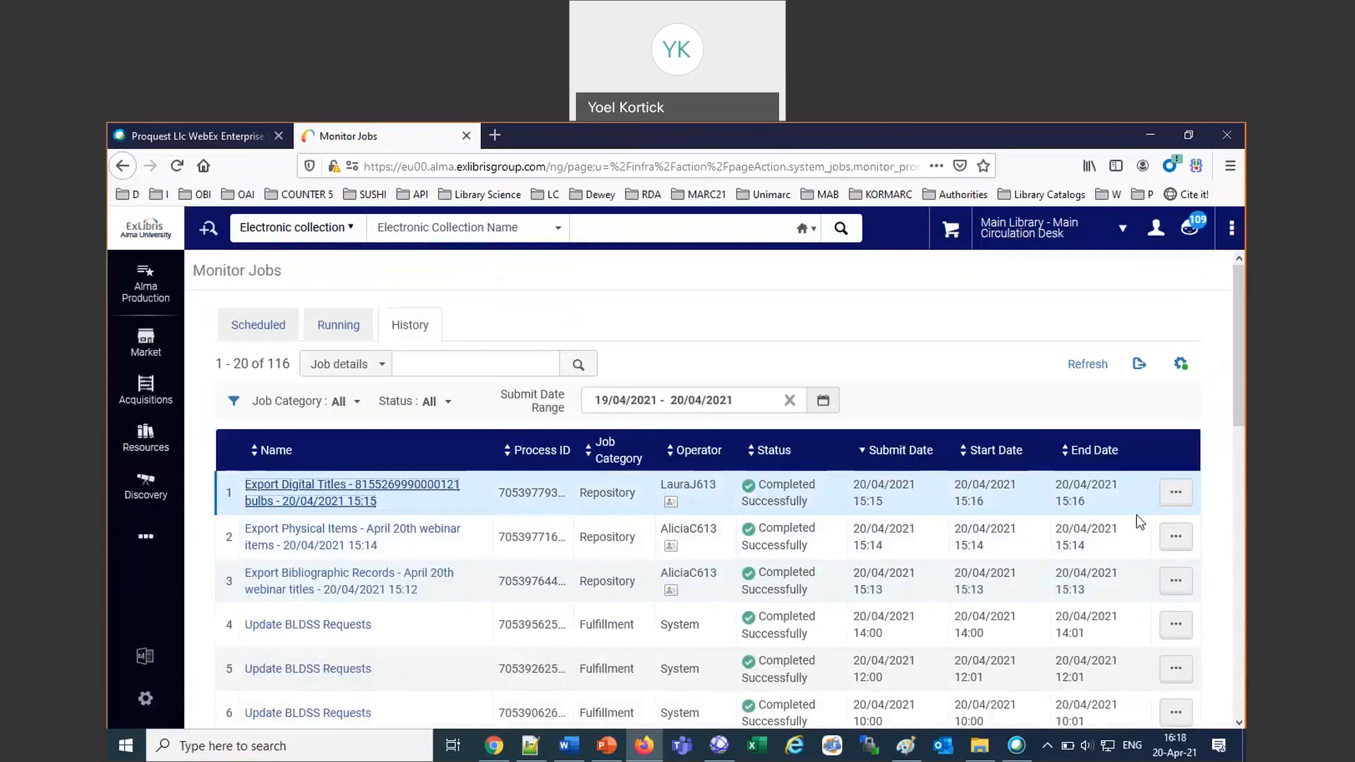
left_click(1176, 581)
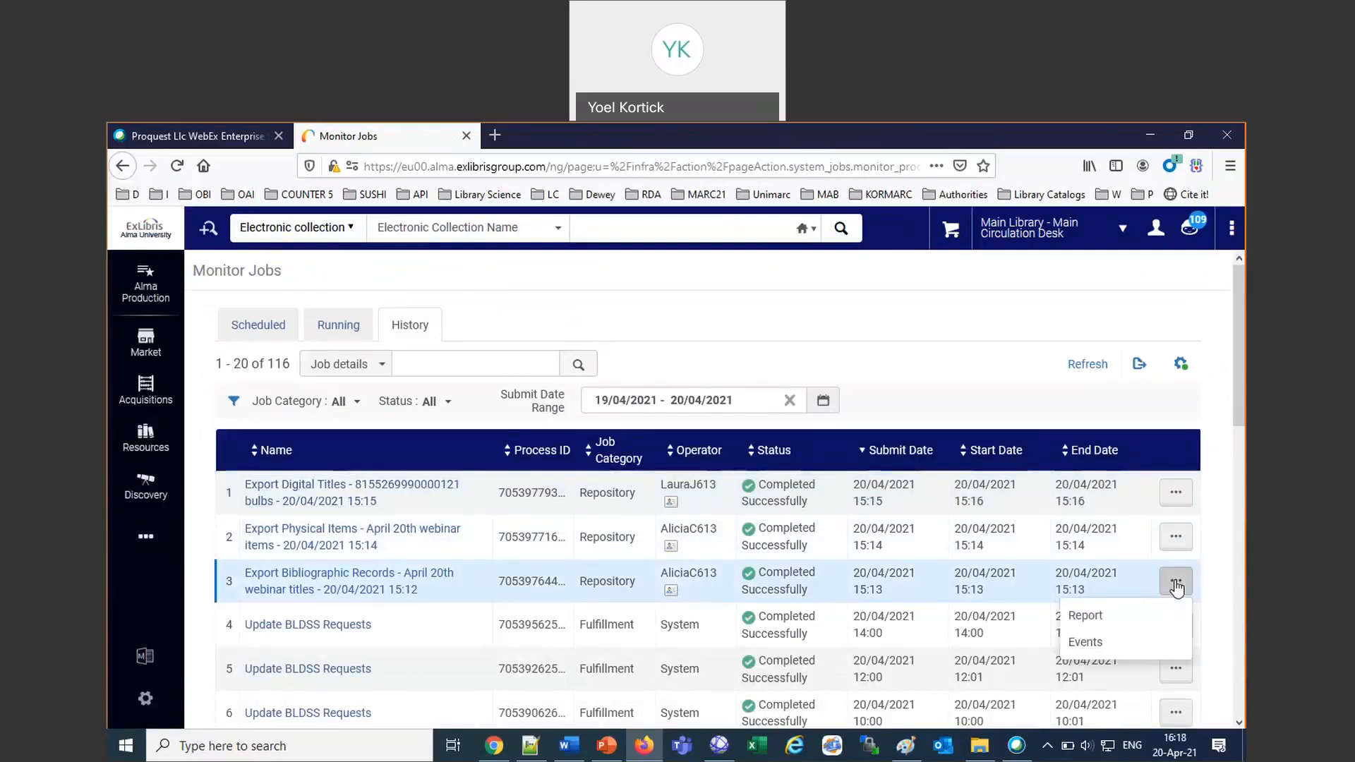
left_click(1092, 621)
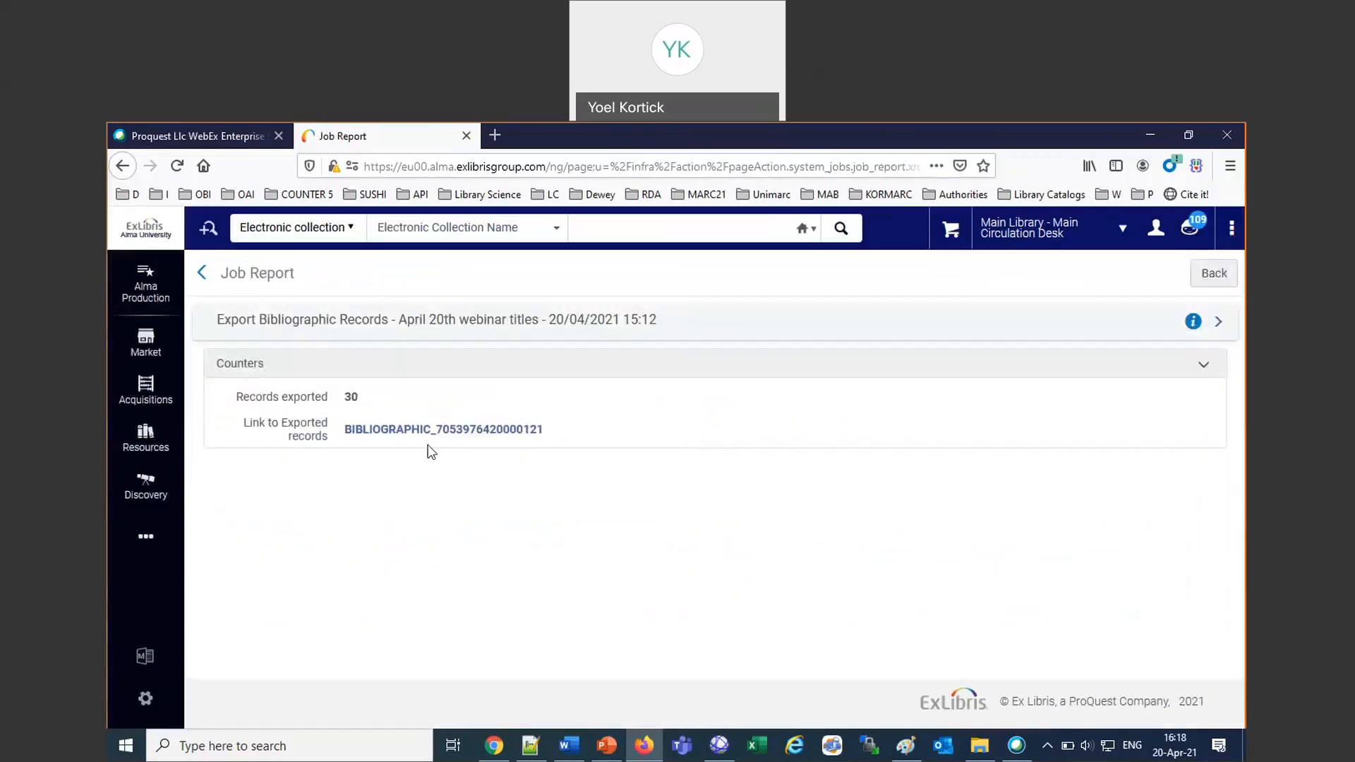
left_click(420, 431)
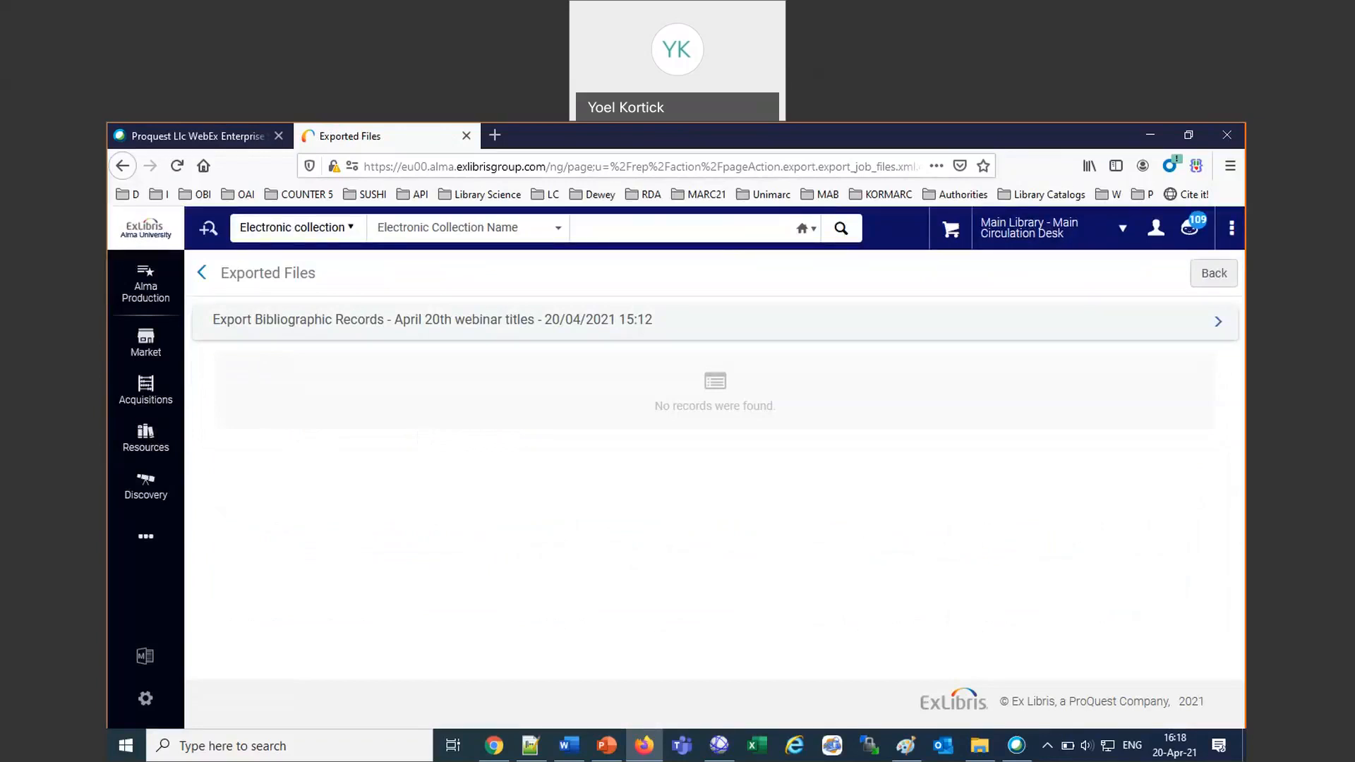
Switch to the Word notes to check the folder type of the bibliographic export, select the word "private" there, and return to Alma in Firefox.
left_click(567, 746)
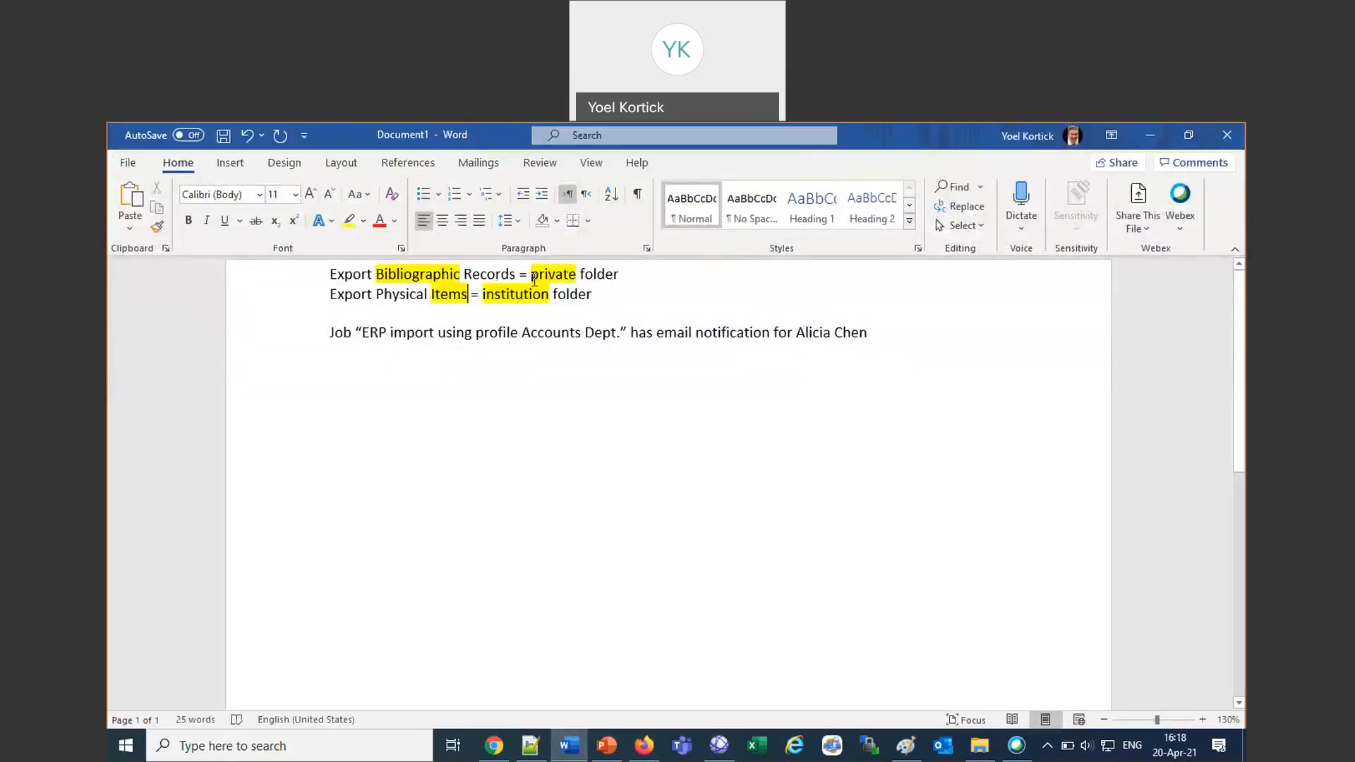
left_click_drag(532, 276, 583, 280)
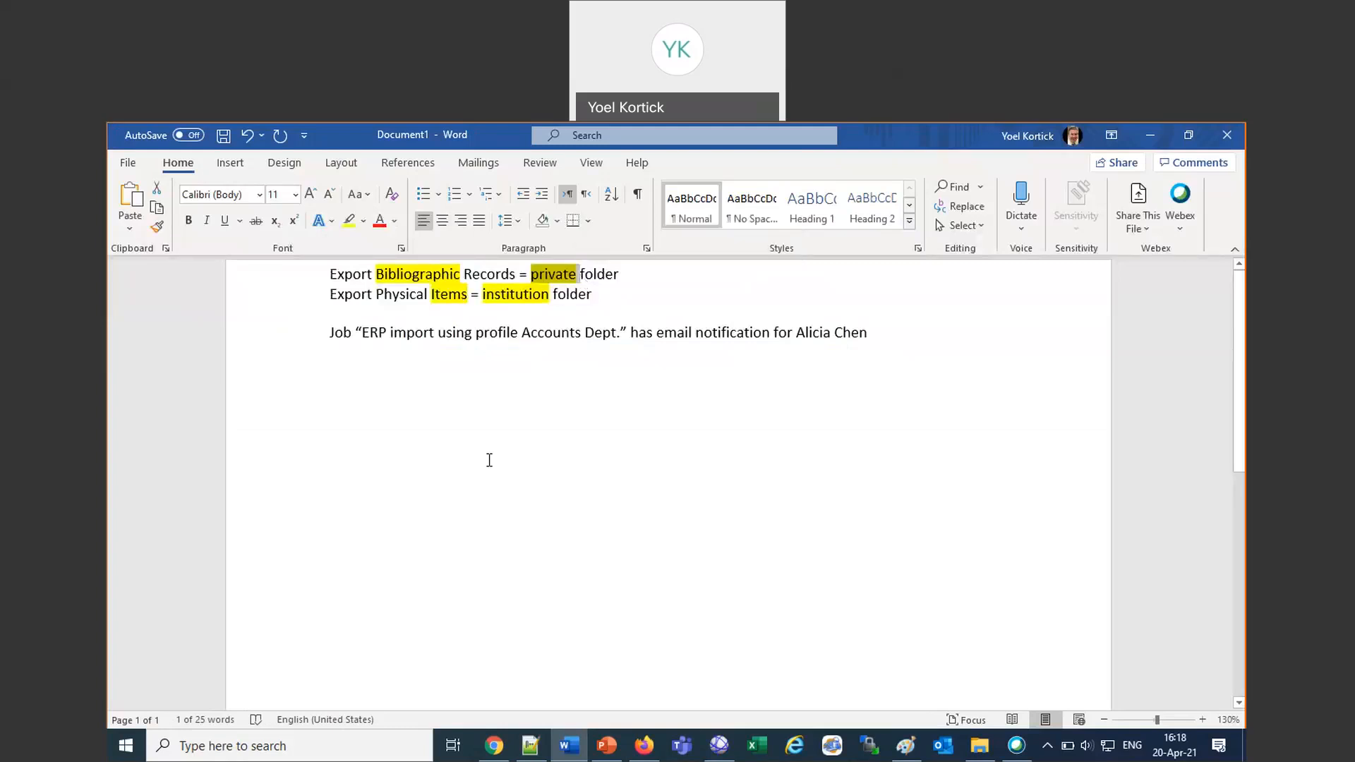
key("alt+Tab")
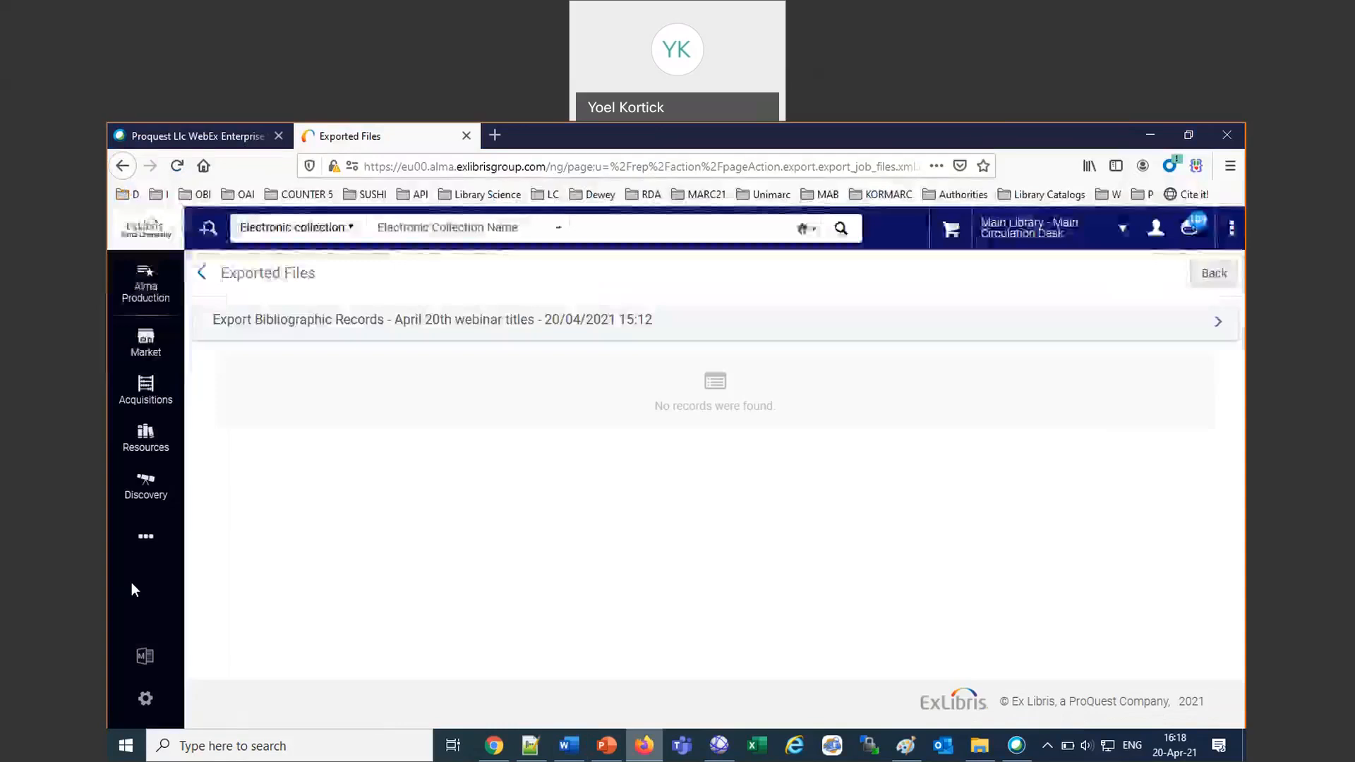
Reopen the Monitor Jobs history and follow the exported records link in the report of the Export Physical Items job for the April 20th webinar items.
left_click(144, 542)
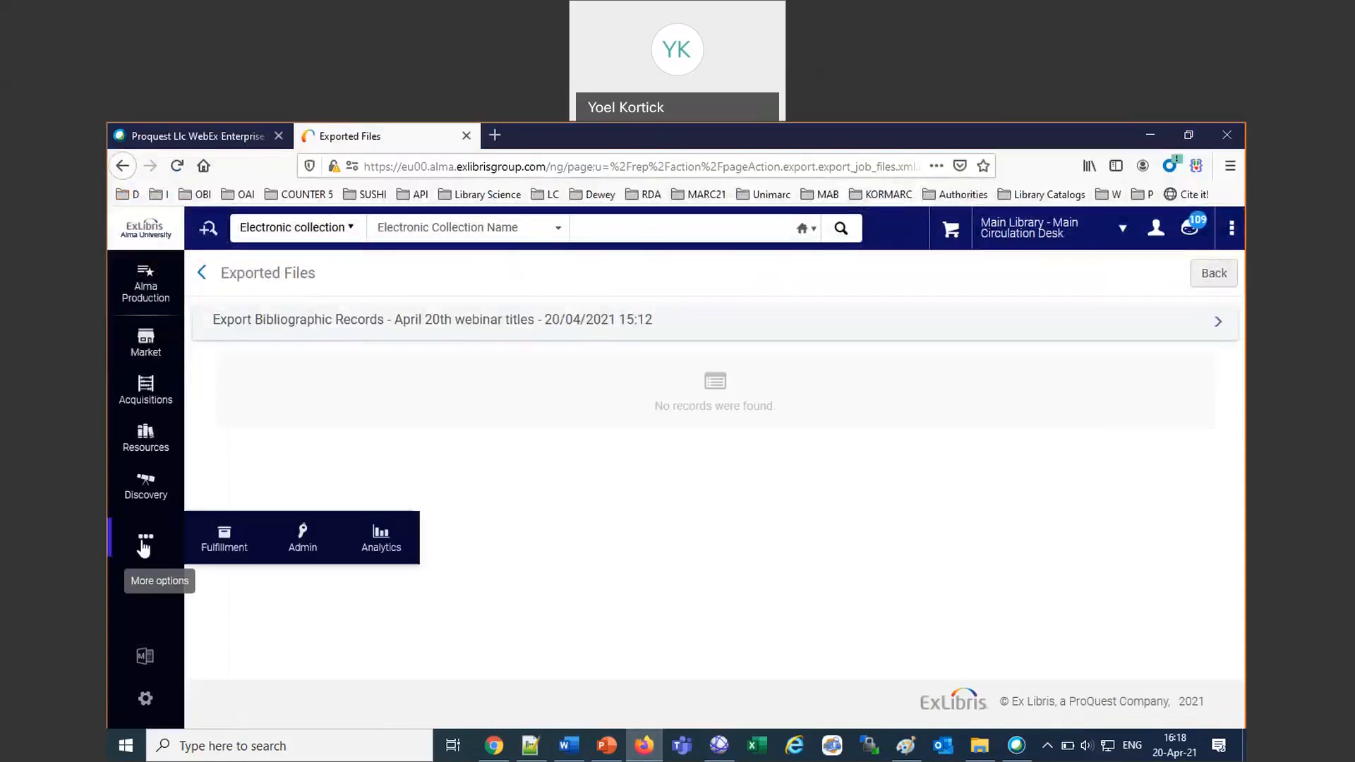
left_click(308, 551)
left_click(258, 597)
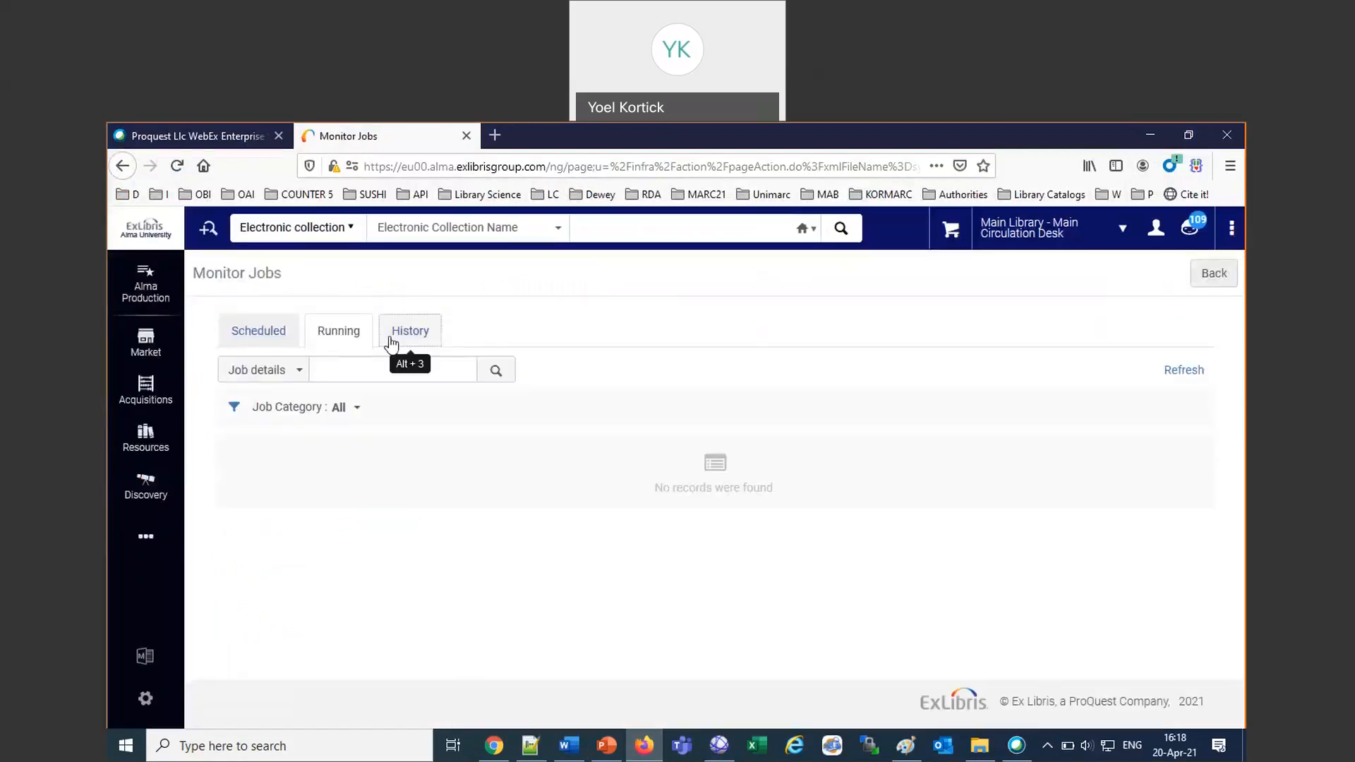
left_click(391, 342)
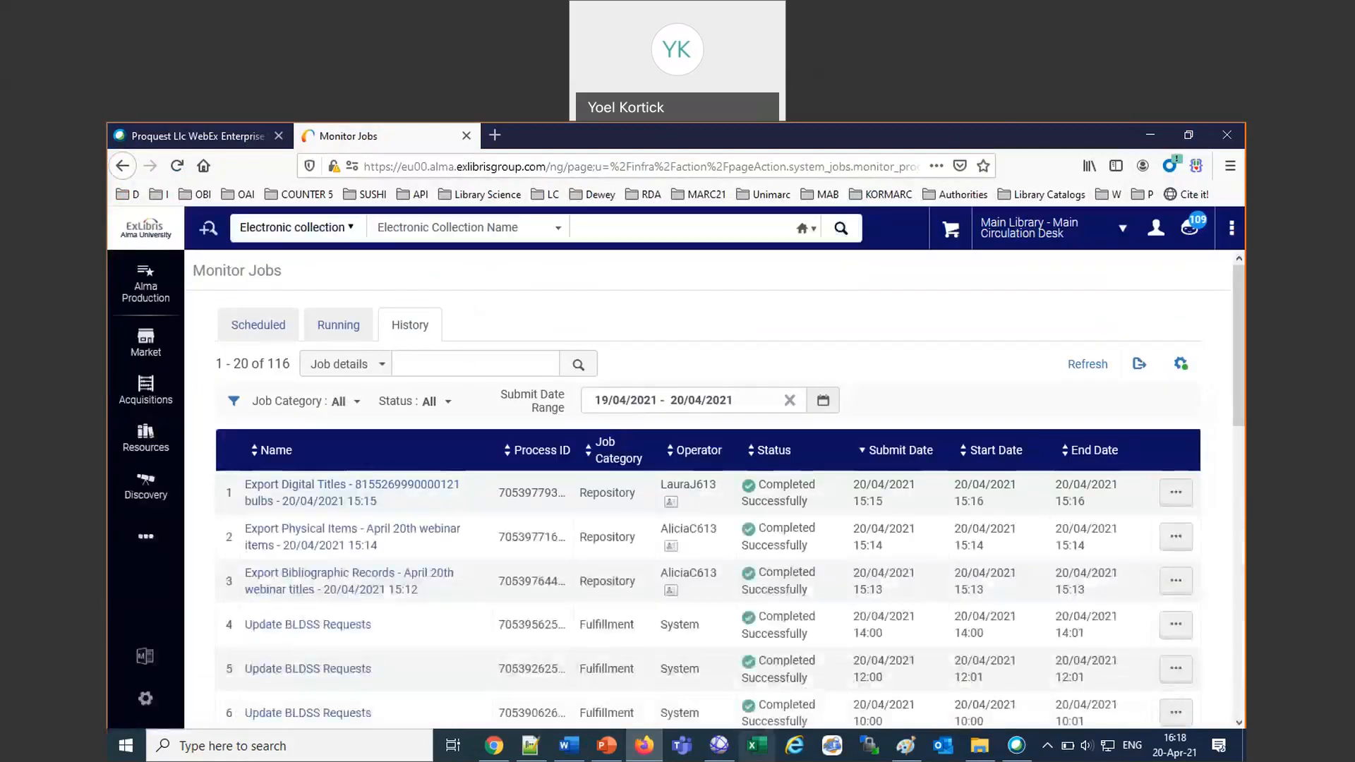
left_click(1174, 539)
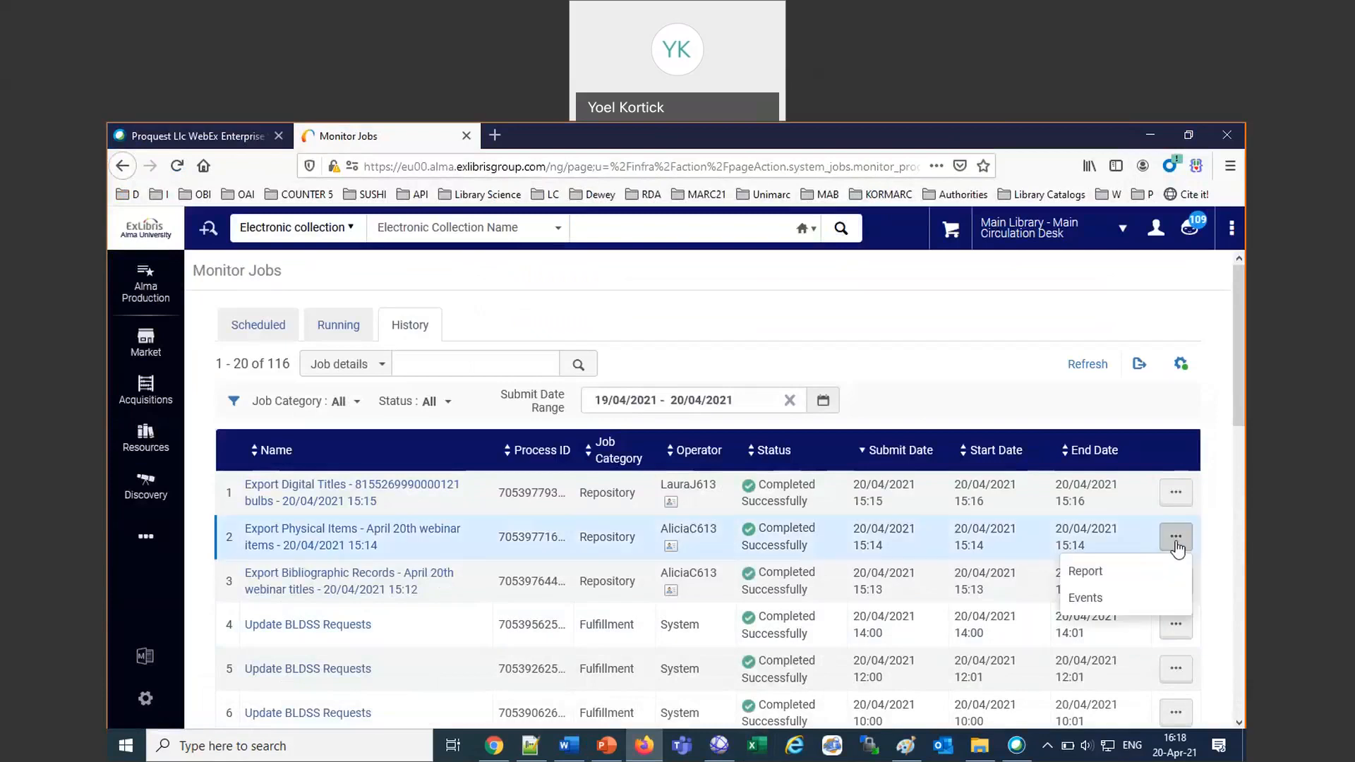
left_click(1091, 575)
left_click(515, 431)
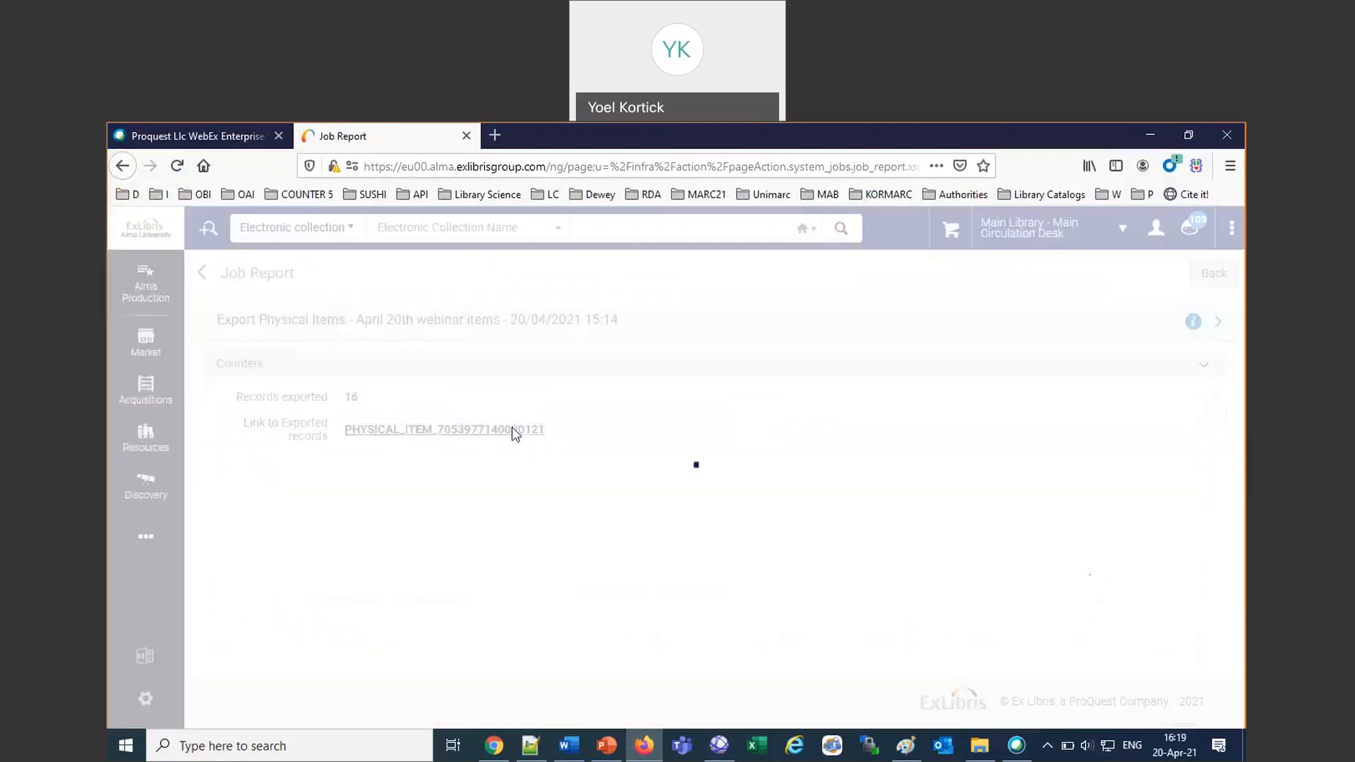
Bring up the download options for the exported physical items CSV file and cancel them.
left_click(1167, 427)
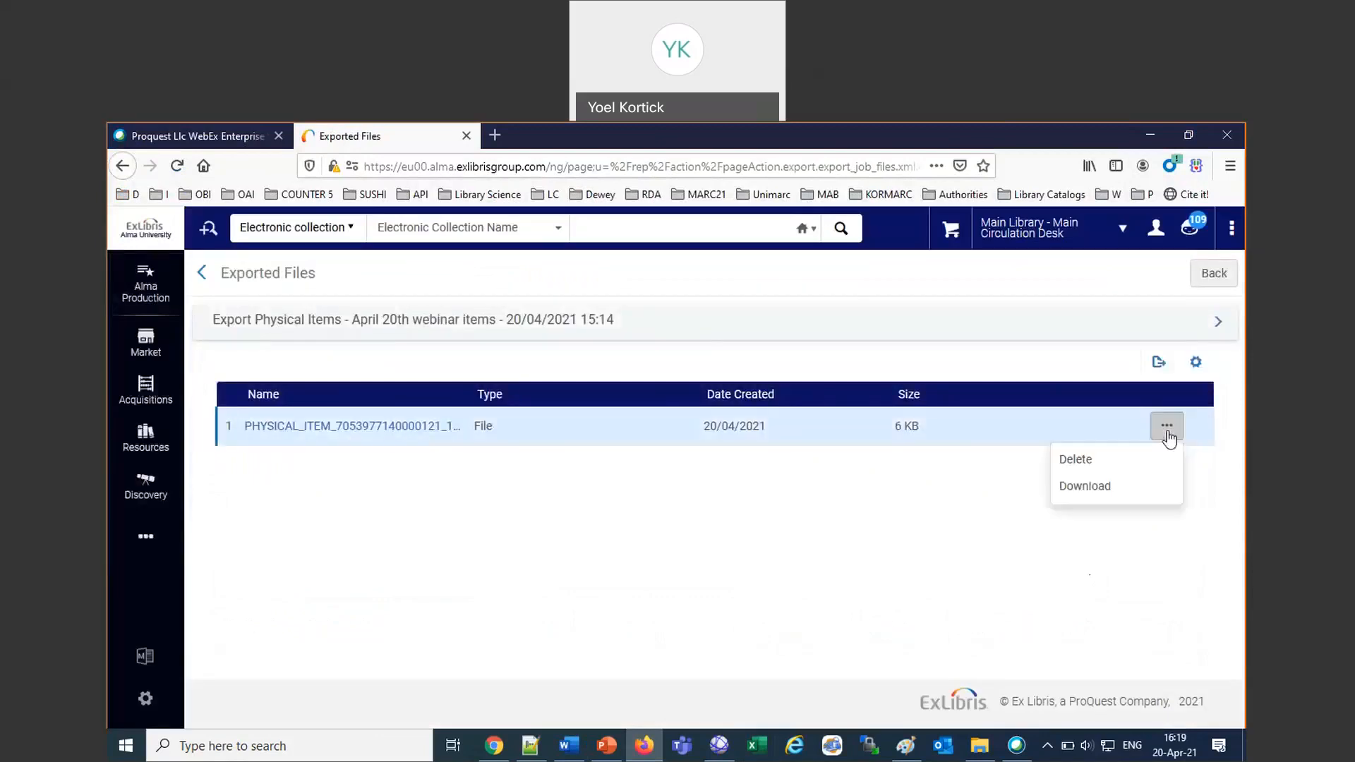
left_click(1082, 488)
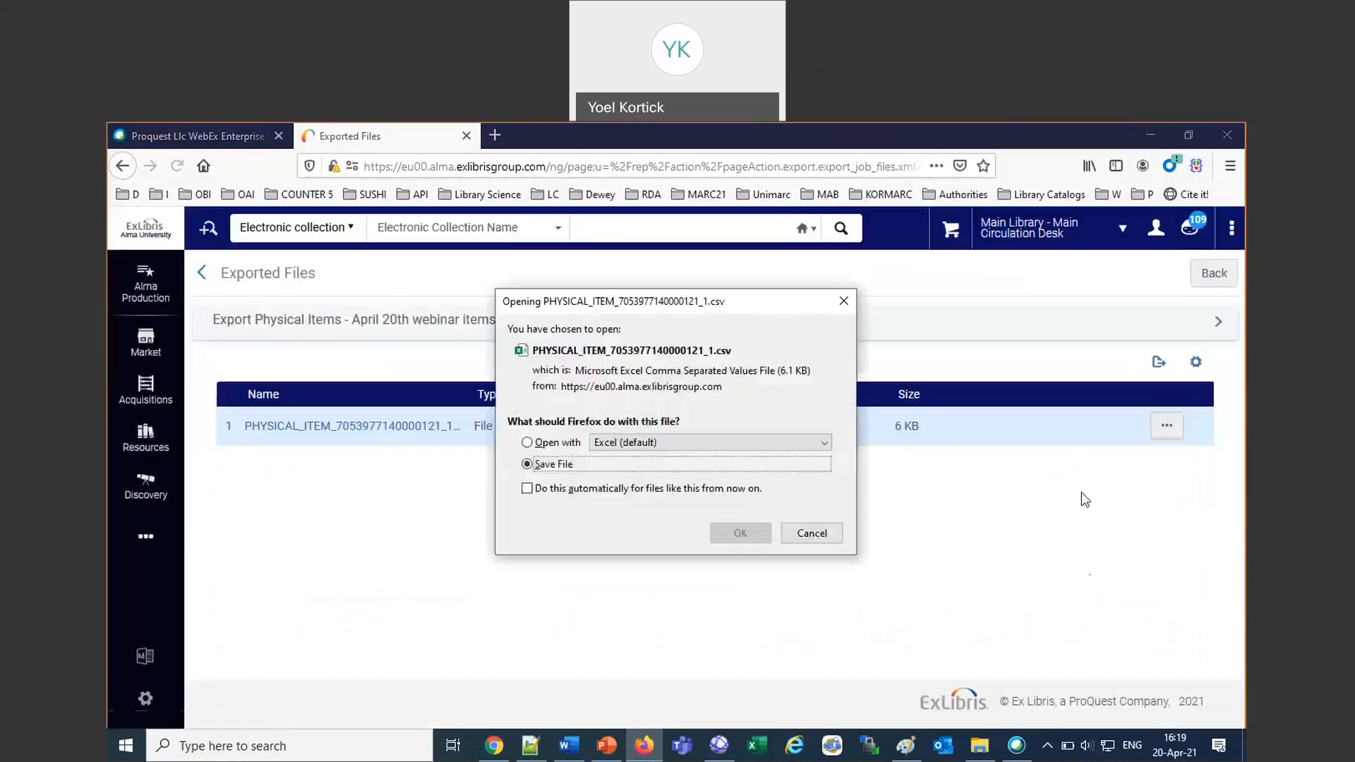
left_click(820, 534)
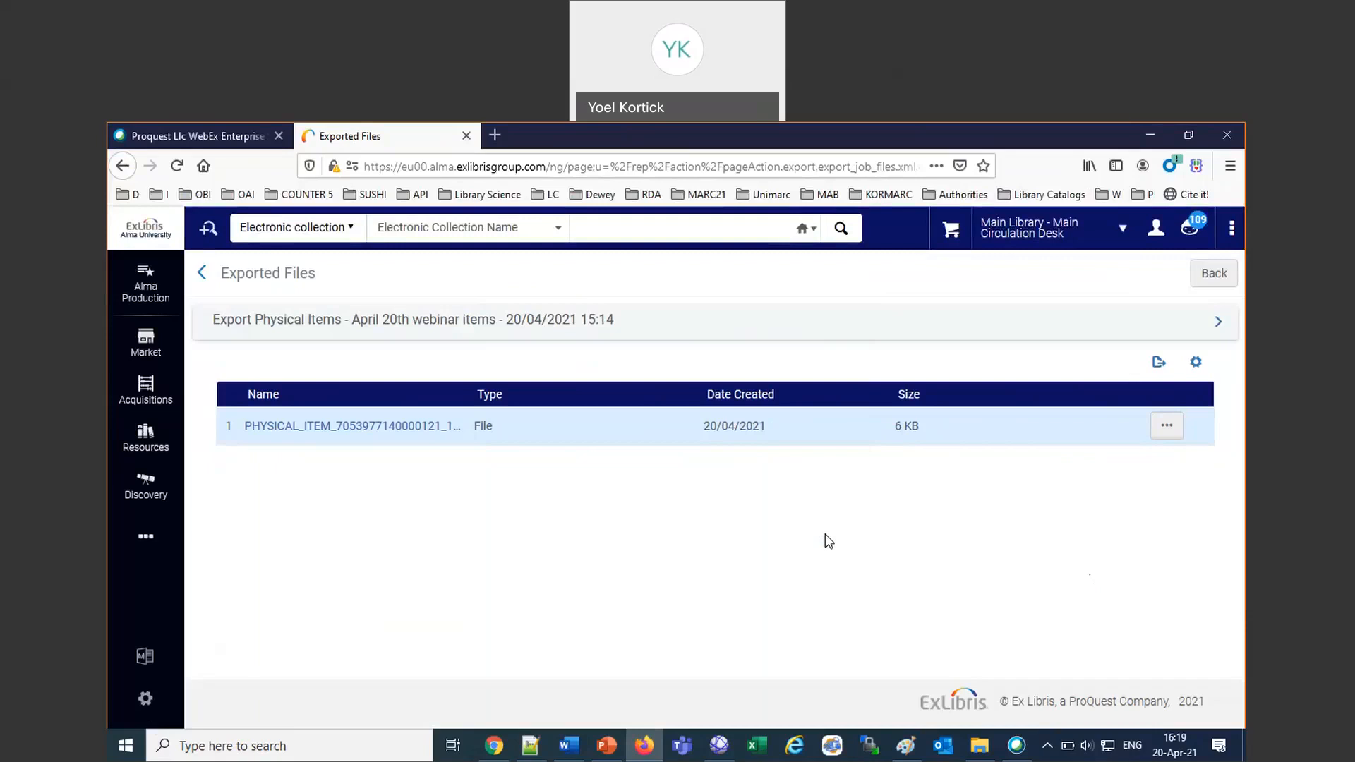
left_click(146, 538)
left_click(300, 545)
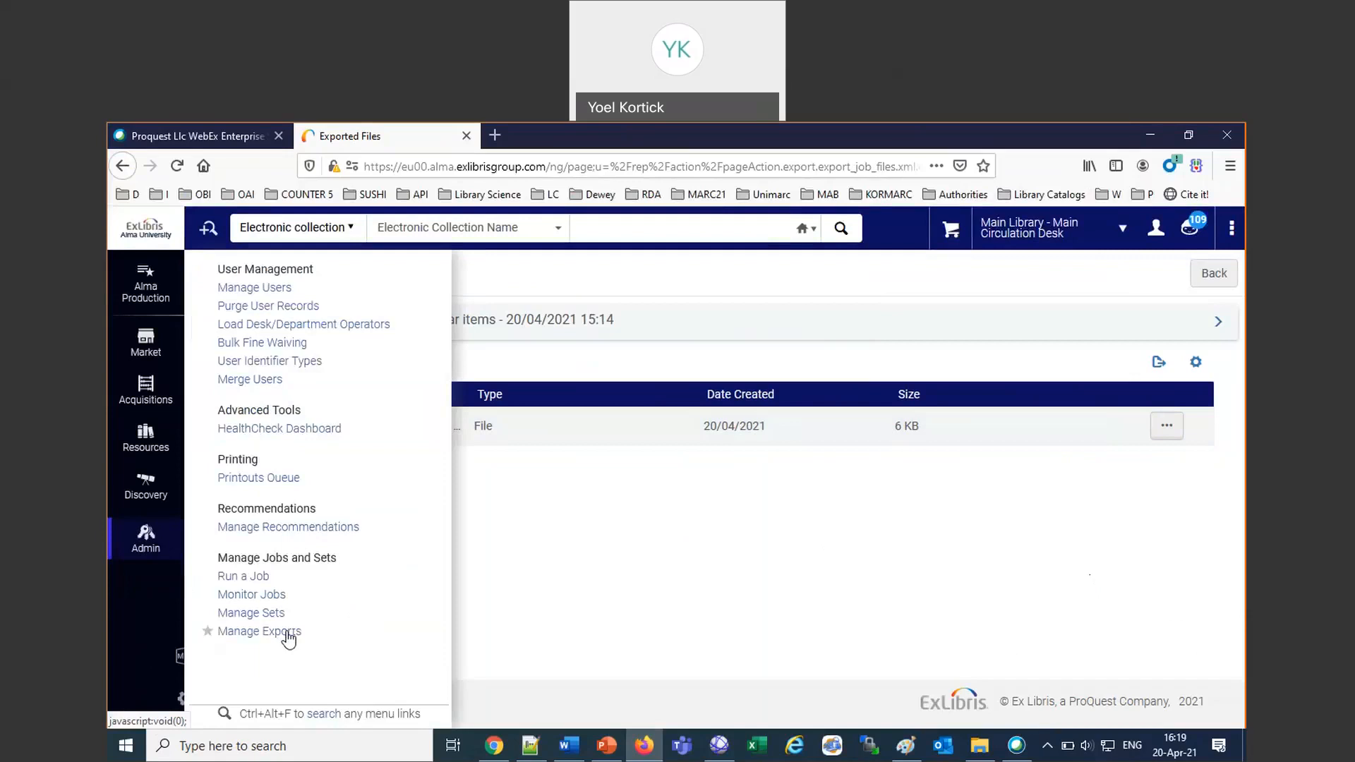
Switch to the Job Management in Alma.pptx presentation in PowerPoint, close the Find dialog, and move on to slide 51 about export jobs.
left_click(605, 752)
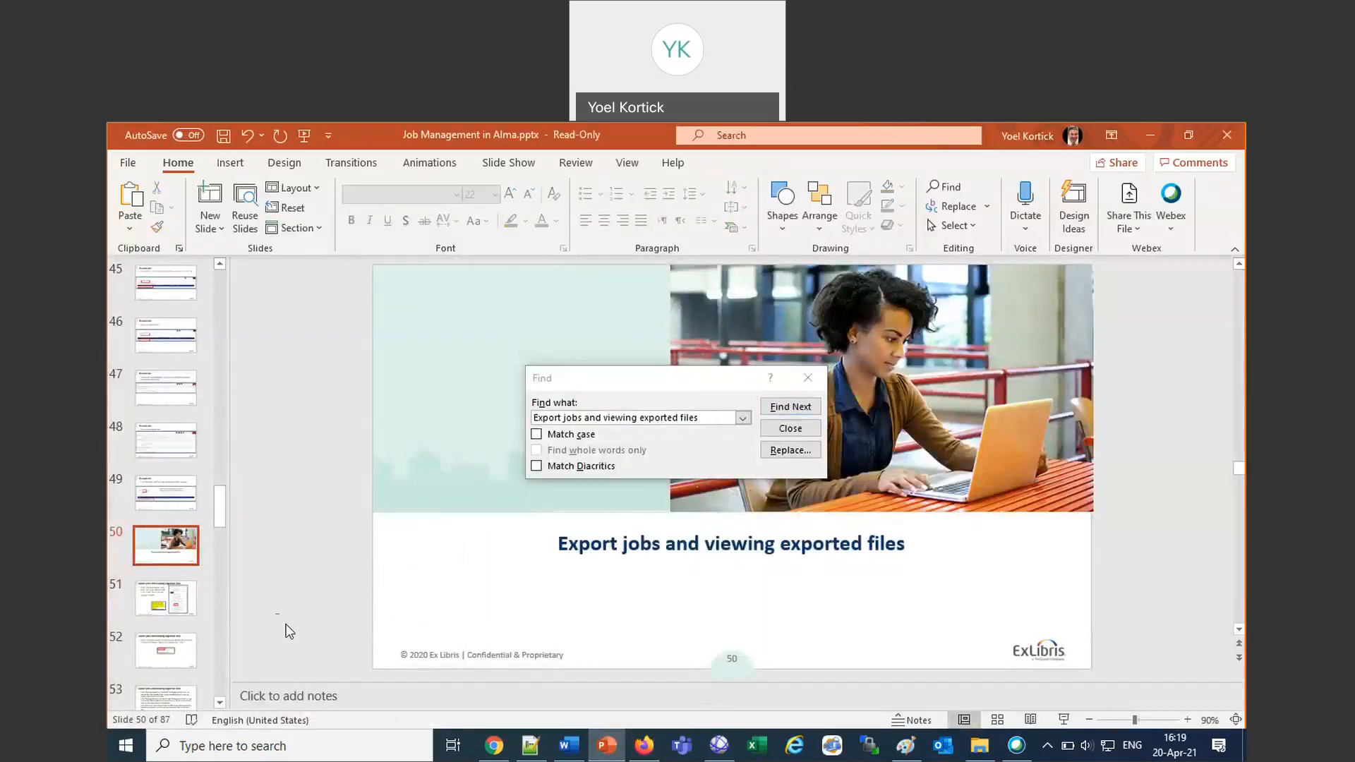
left_click(789, 432)
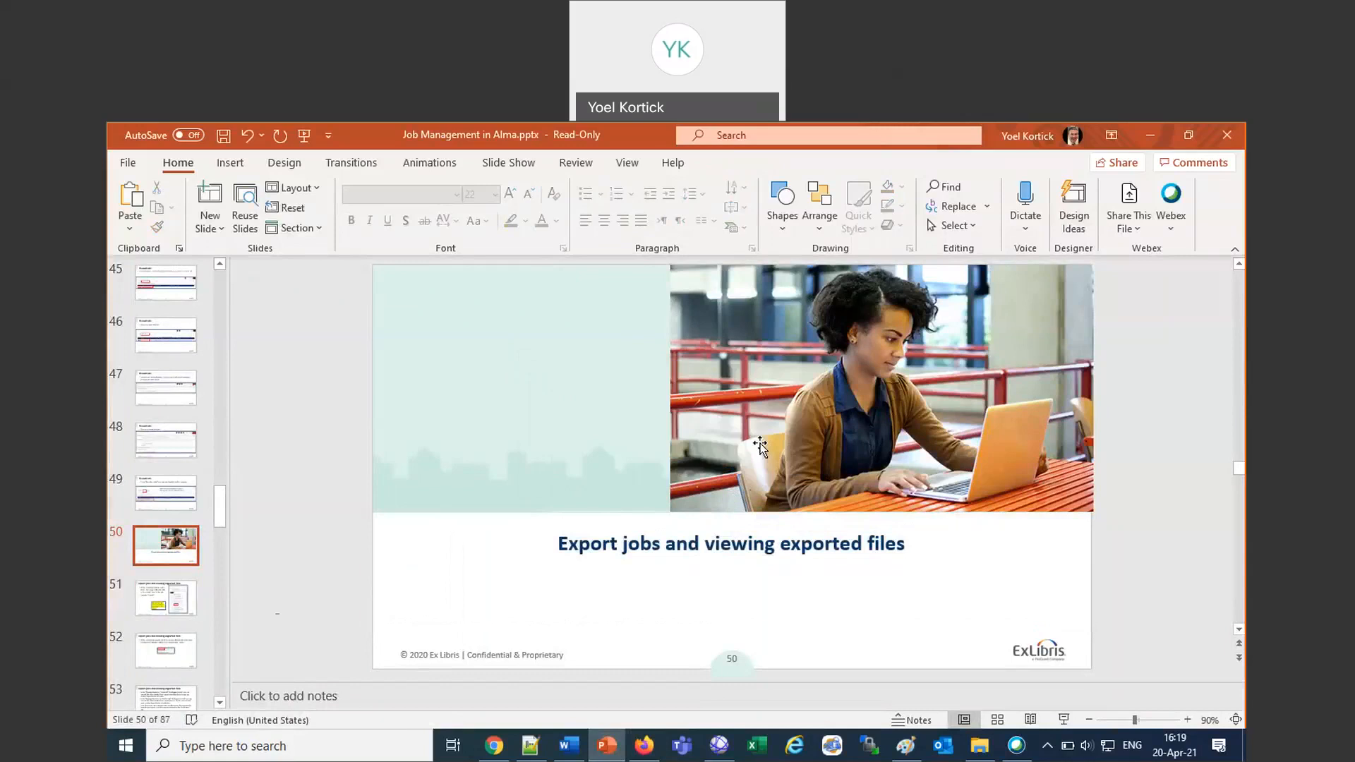
scroll(323, 550, "down", 1)
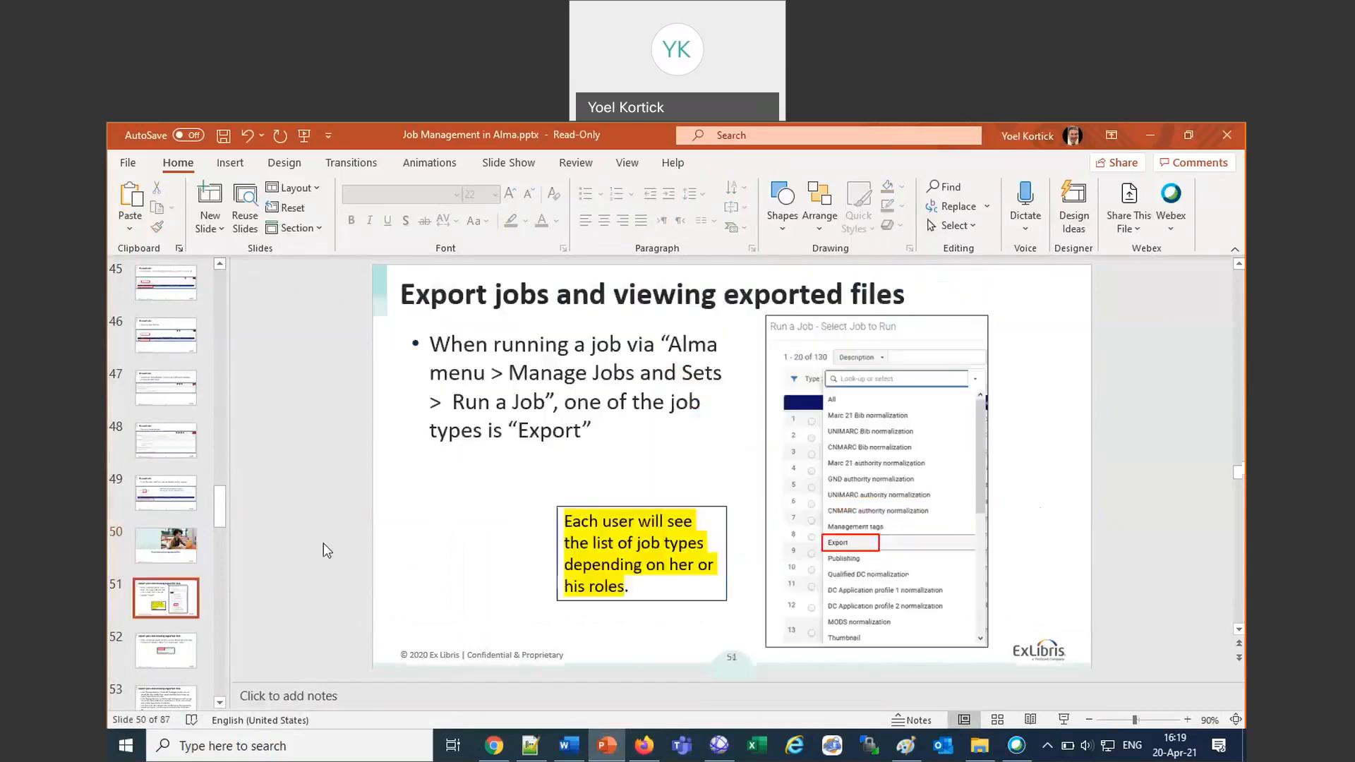
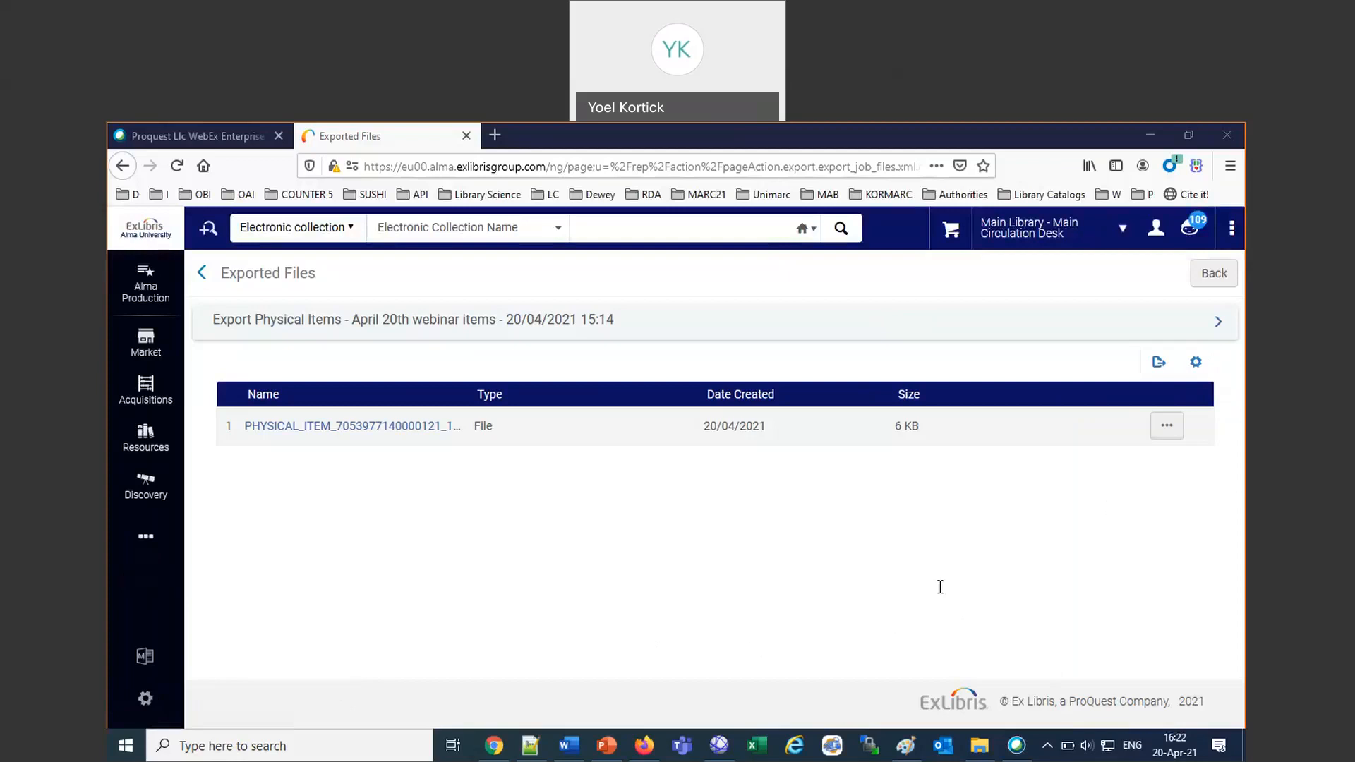
Add to the Word notes "In job history, does export indicate a private or institution folder?" and "No, it doesn't. You have to dial down to the file.".
left_click(570, 745)
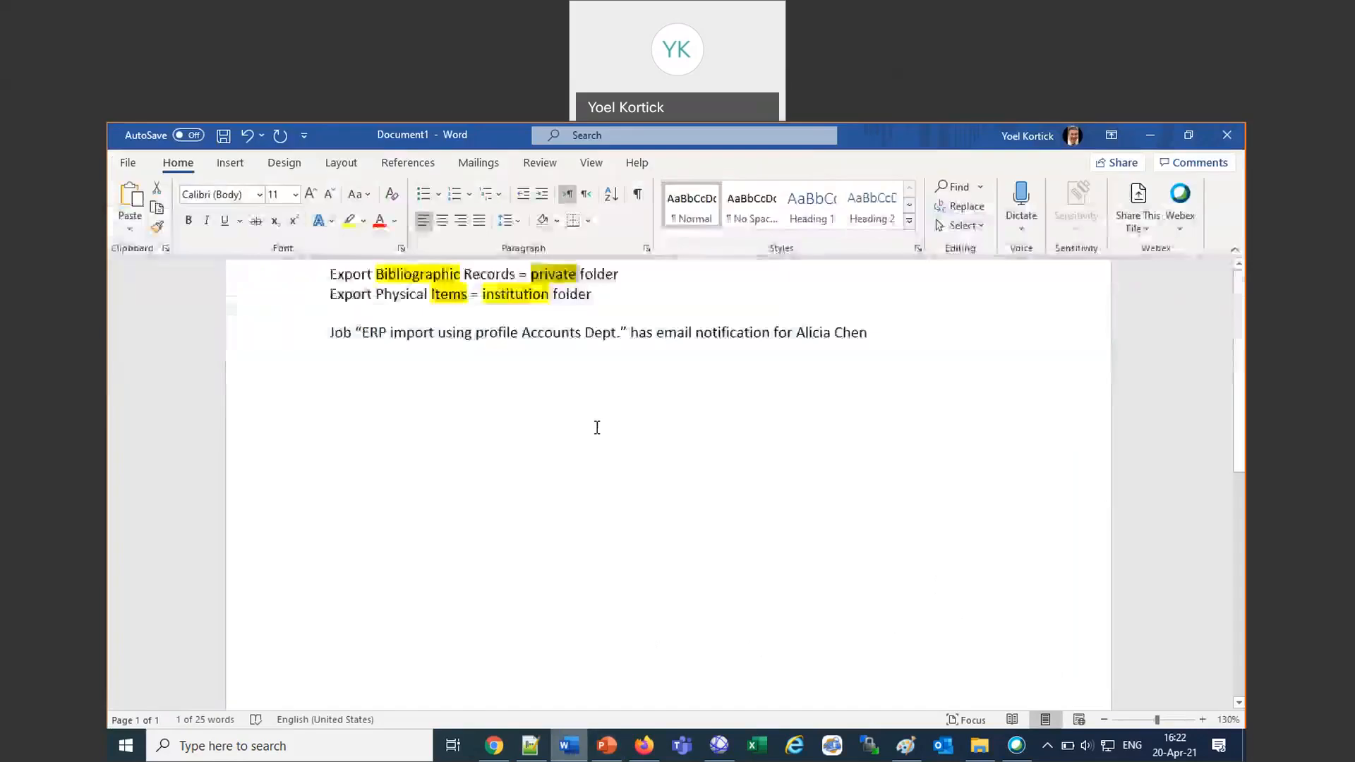
key("Return")
key("Return")
type("In job history, does export indicate a private or institution folder?")
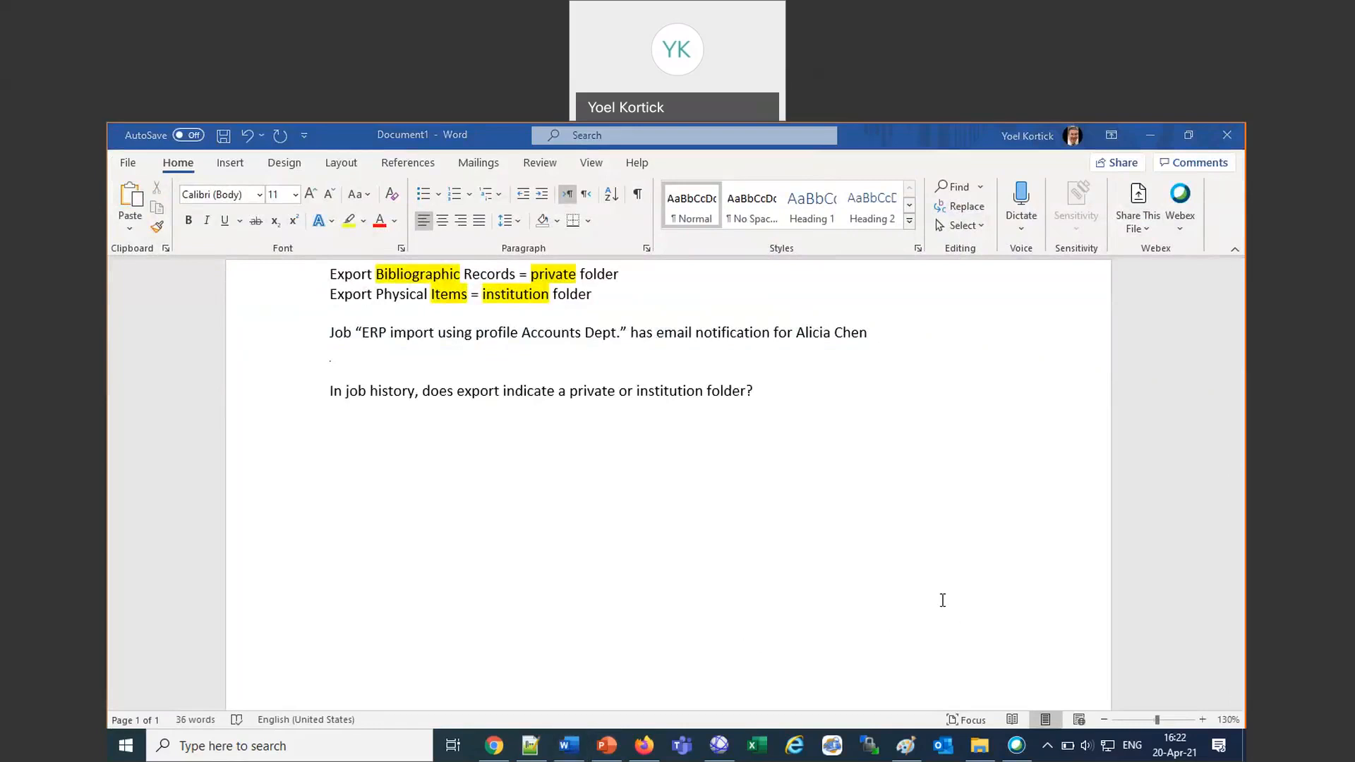
left_click(777, 393)
key("Return")
type("No, it doesn't. You have to dial down to the file.")
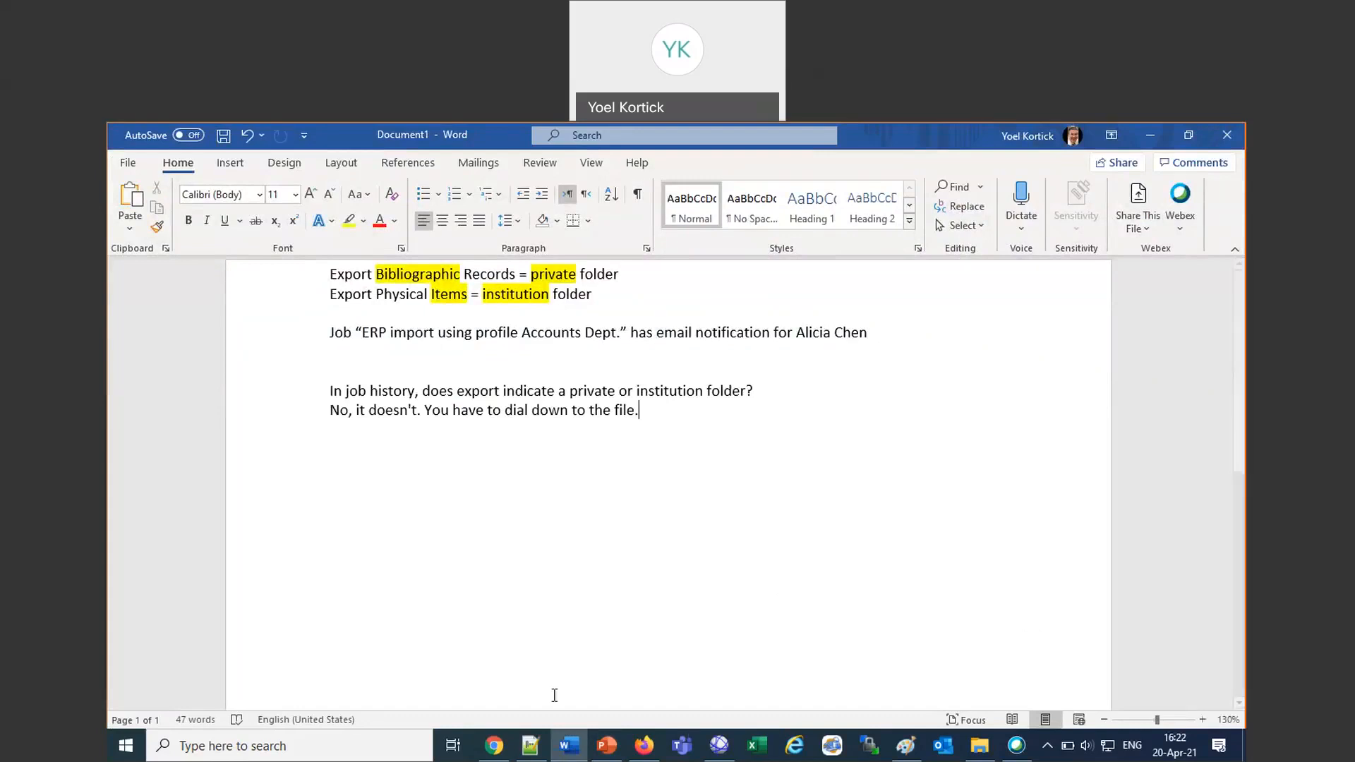
Return to Alma in Firefox and open the history of completed jobs in Monitor Jobs.
left_click(644, 746)
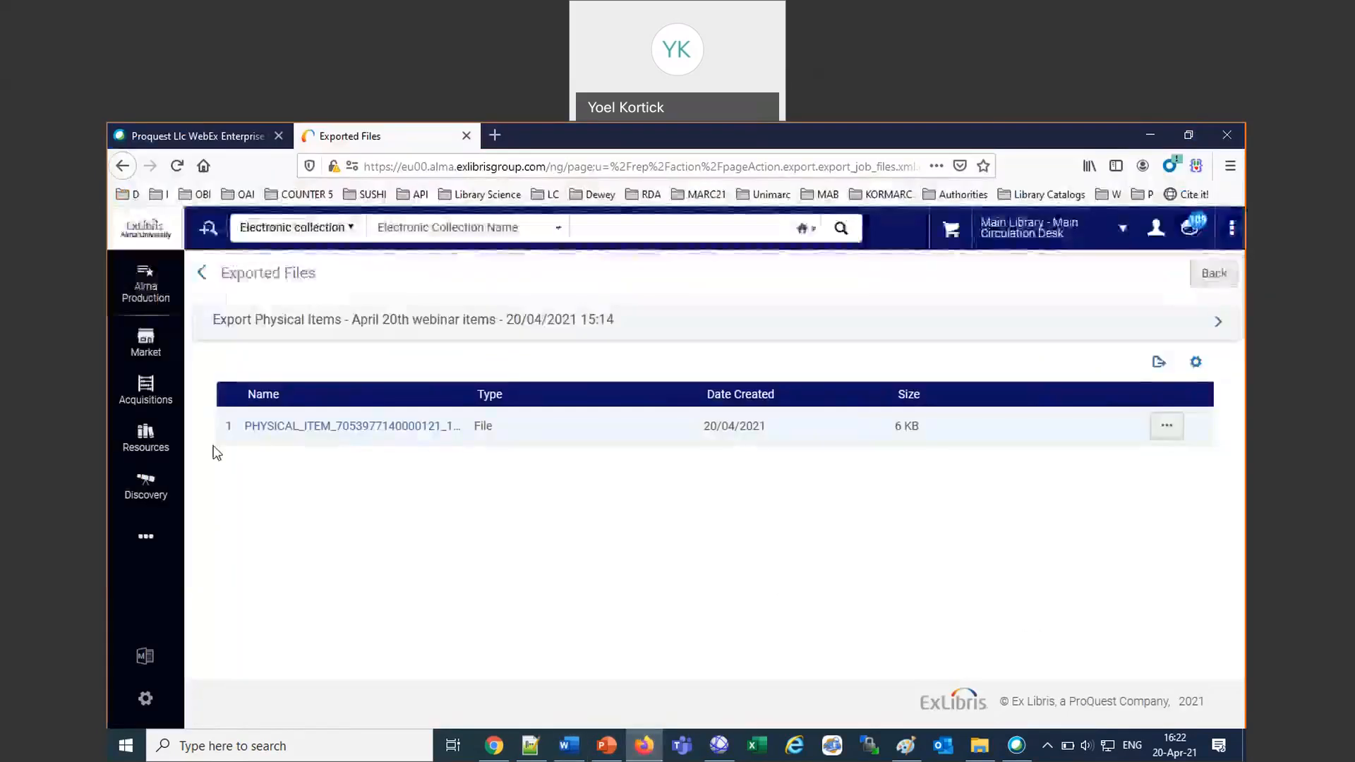
left_click(146, 540)
left_click(295, 549)
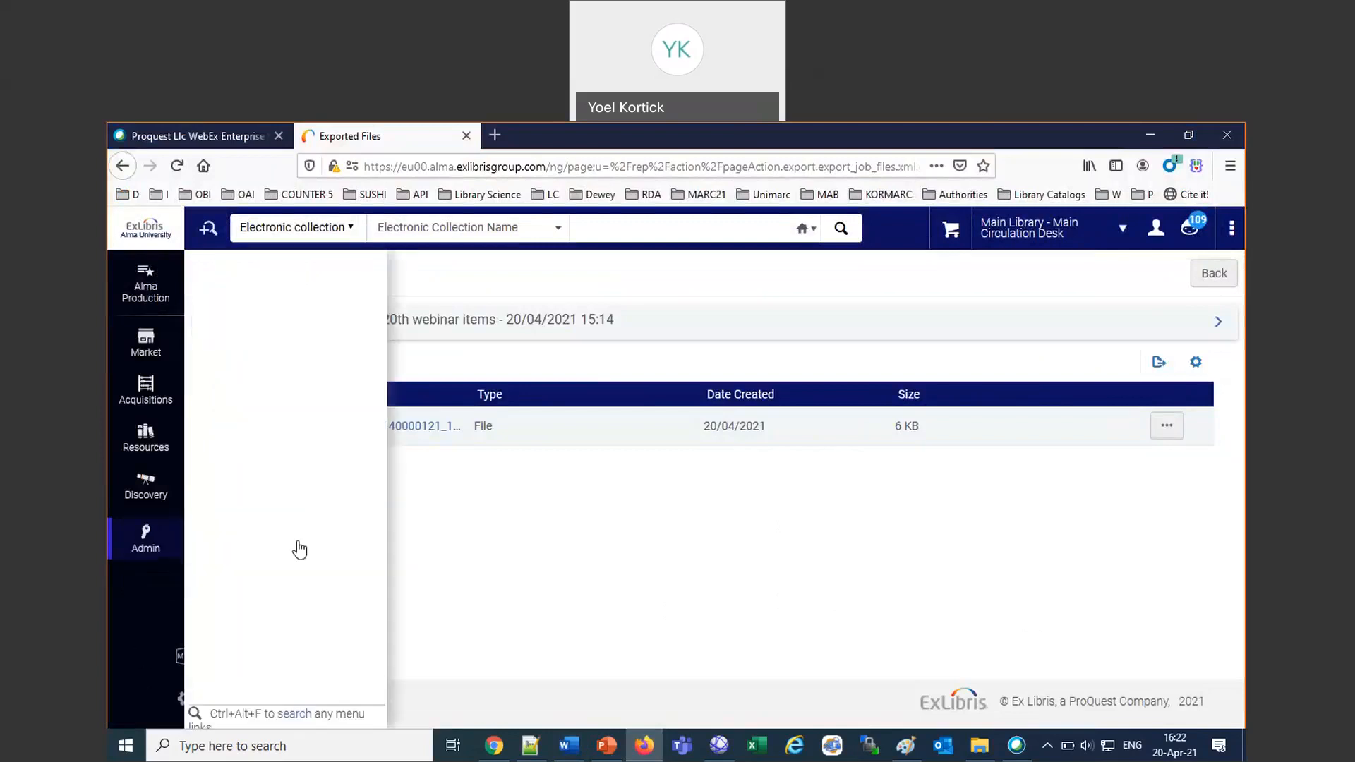
left_click(253, 601)
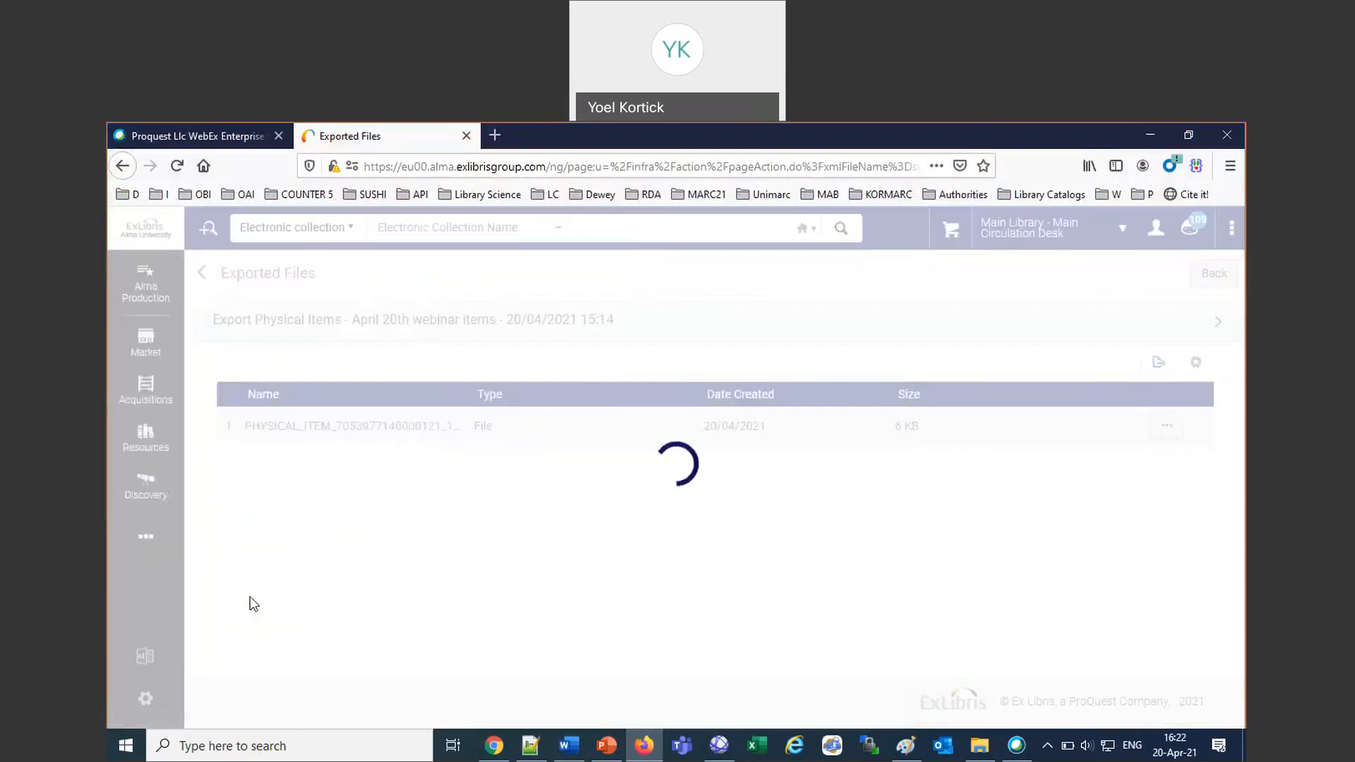
left_click(399, 332)
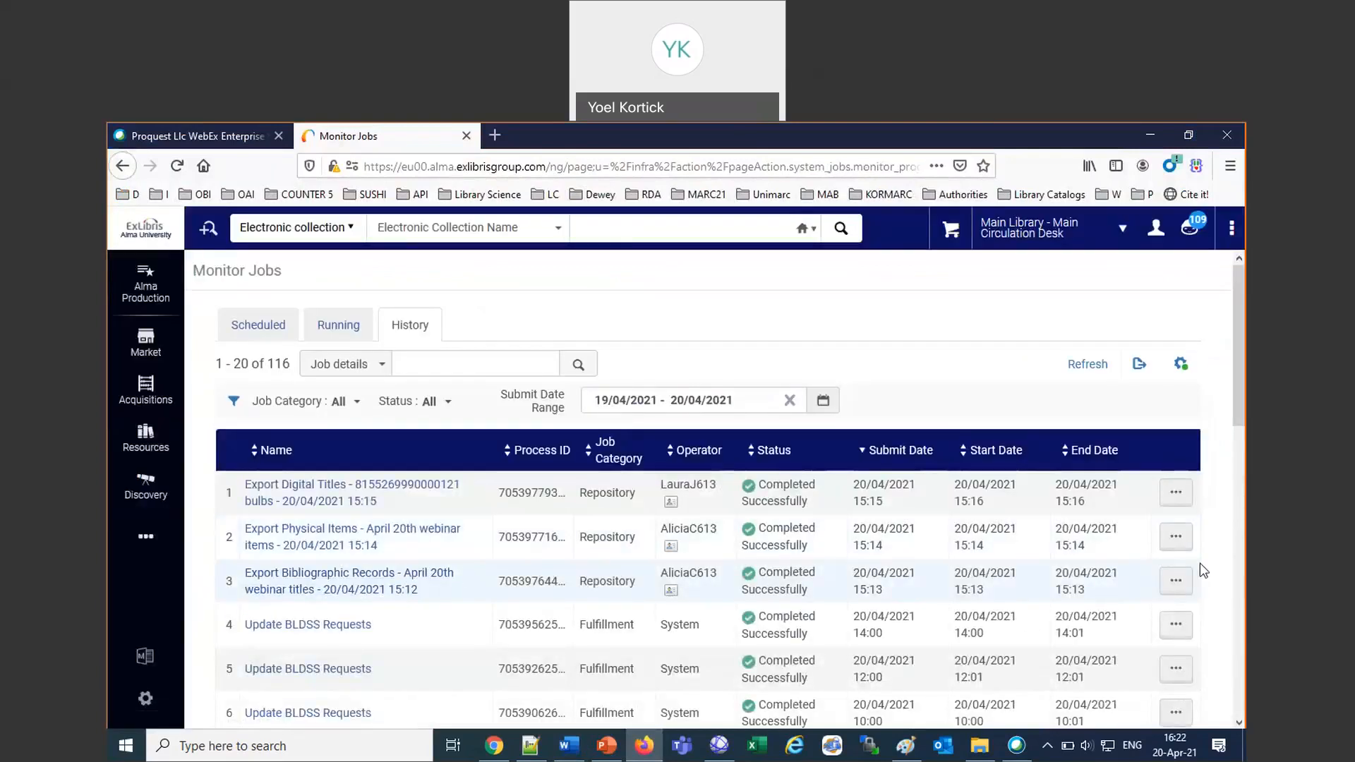
Open the report of the Export Bibliographic Records job for the April 20th webinar titles, expand its summary, and follow the exported records link.
left_click(1177, 582)
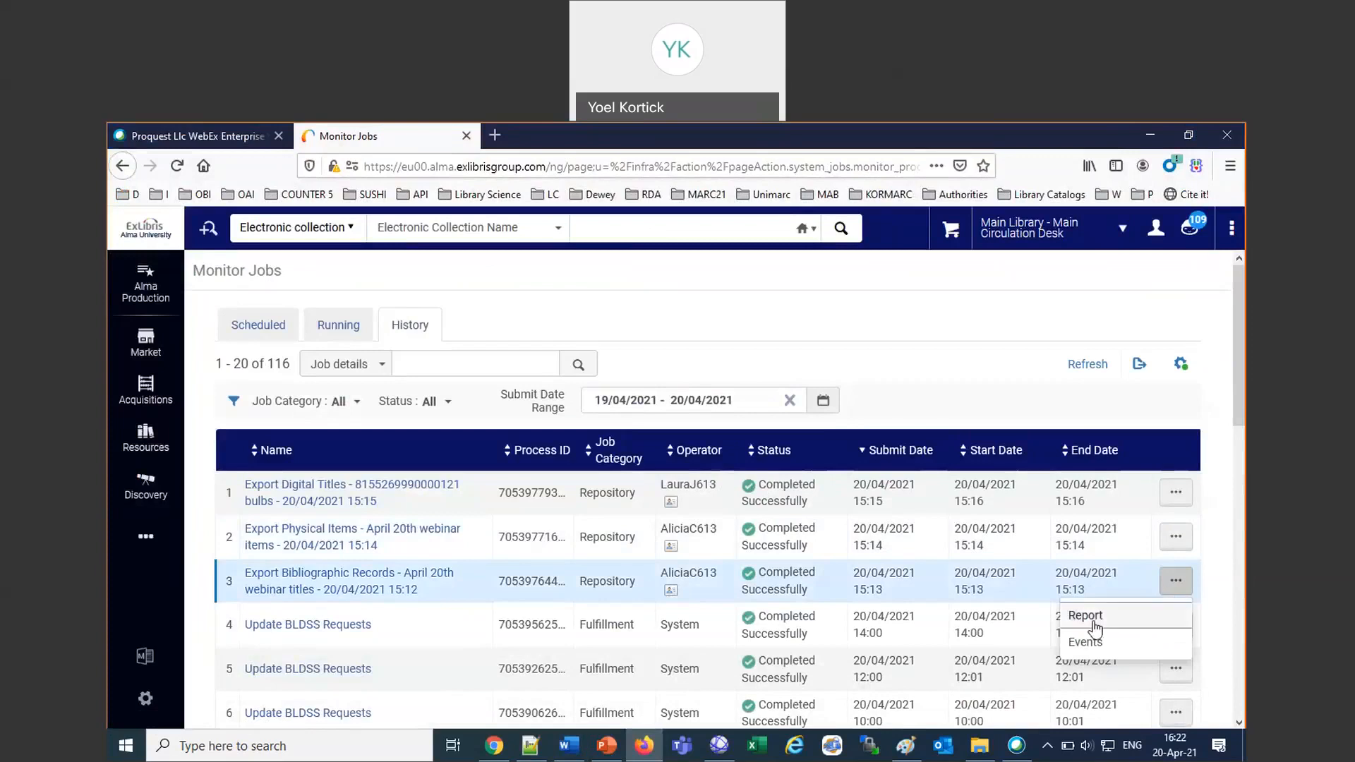
left_click(1087, 617)
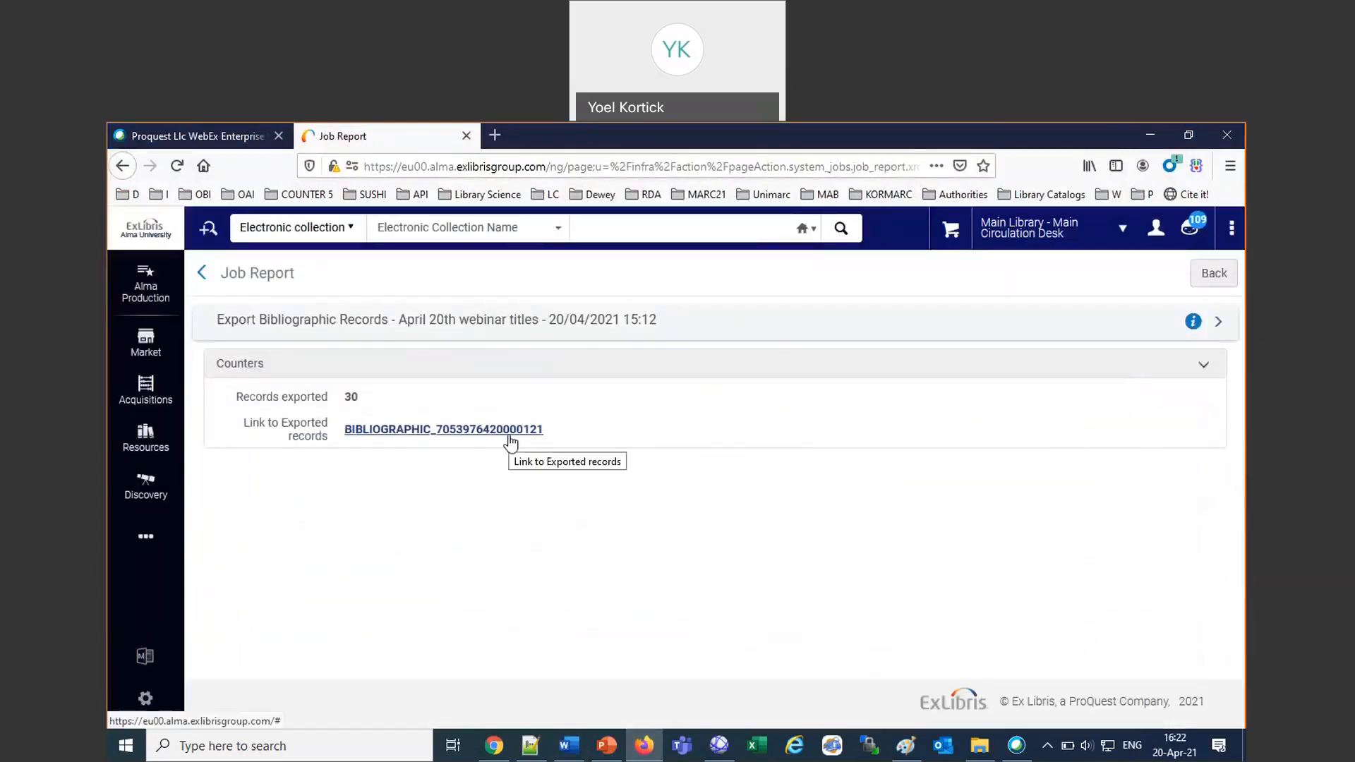
left_click(1222, 324)
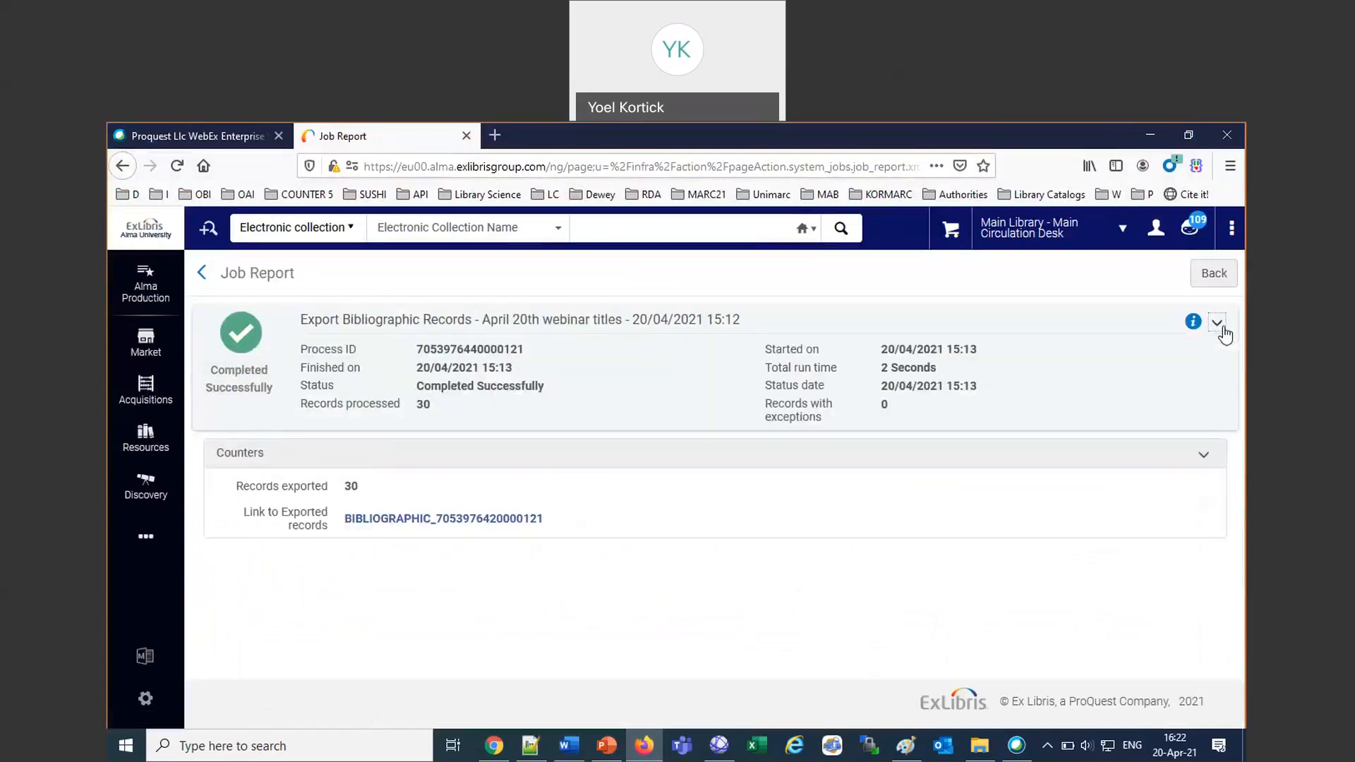
left_click(453, 522)
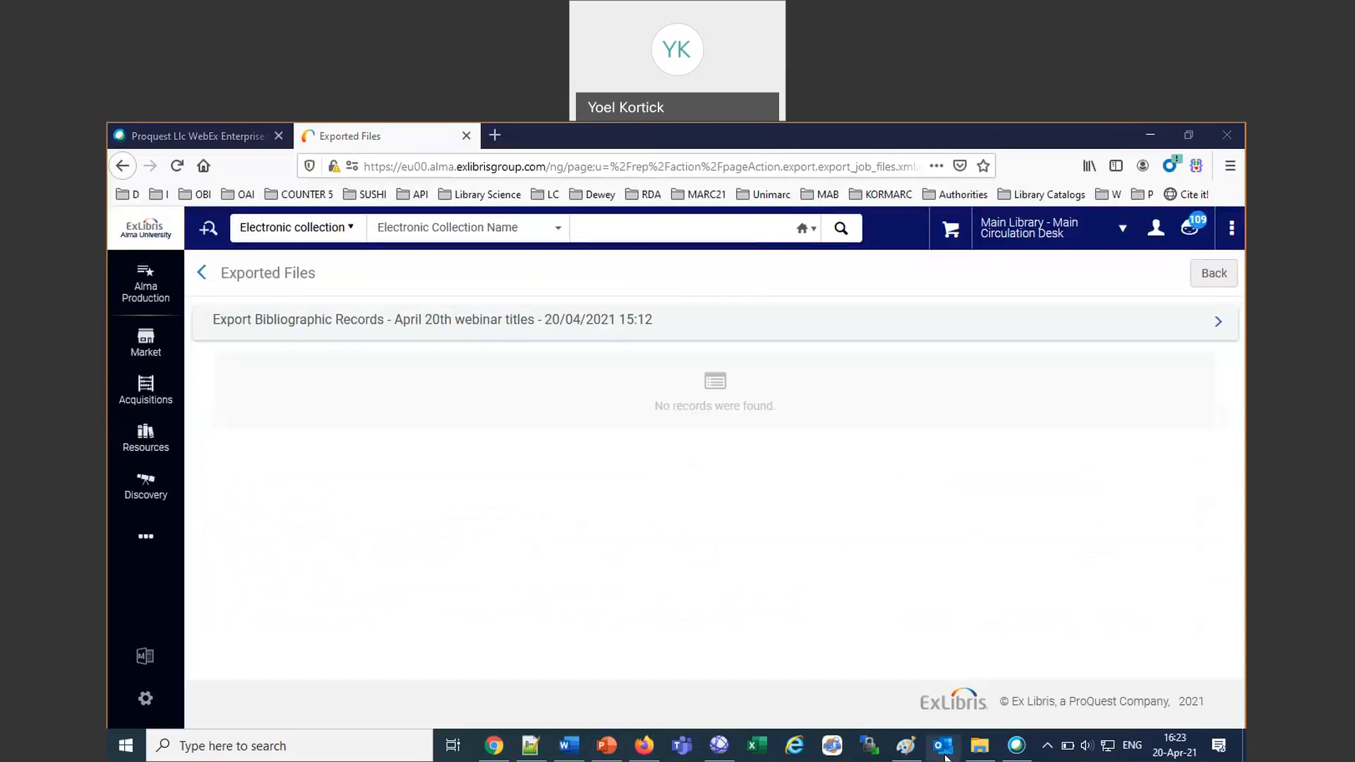
Switch to the Word notes and add "Why is'nt it possible to export holding records," and "They are MARC as is Bib-records" on consecutive lines.
left_click(571, 754)
key("Return")
key("Return")
type("Why is'nt it possible to export holding records,")
key("Return")
type("They are MARC as is Bib-records")
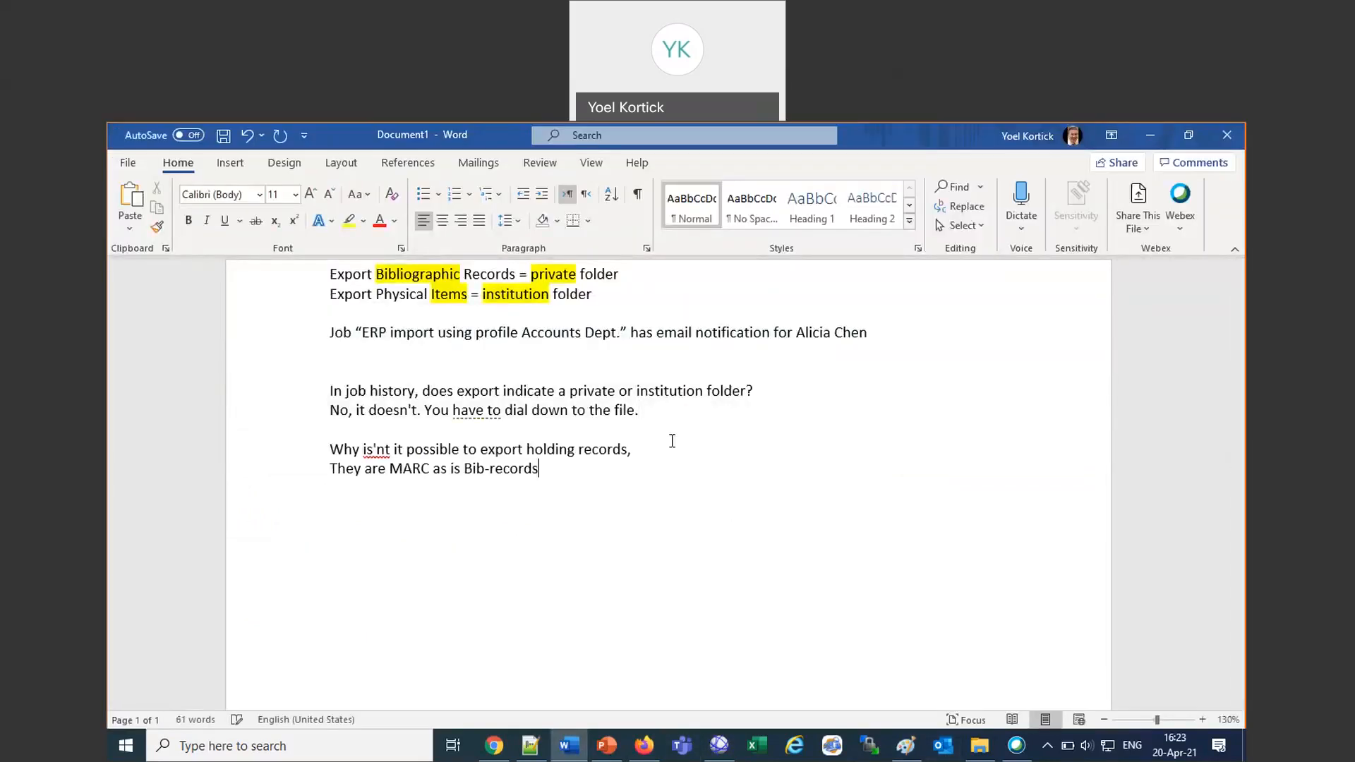
Add the answer "Stay tuned. To be relasedin 2021: Holsinds search and holdings set management." below the question about exporting holding records.
key("Return")
type("Stay tuned.  To be relasedin 20")
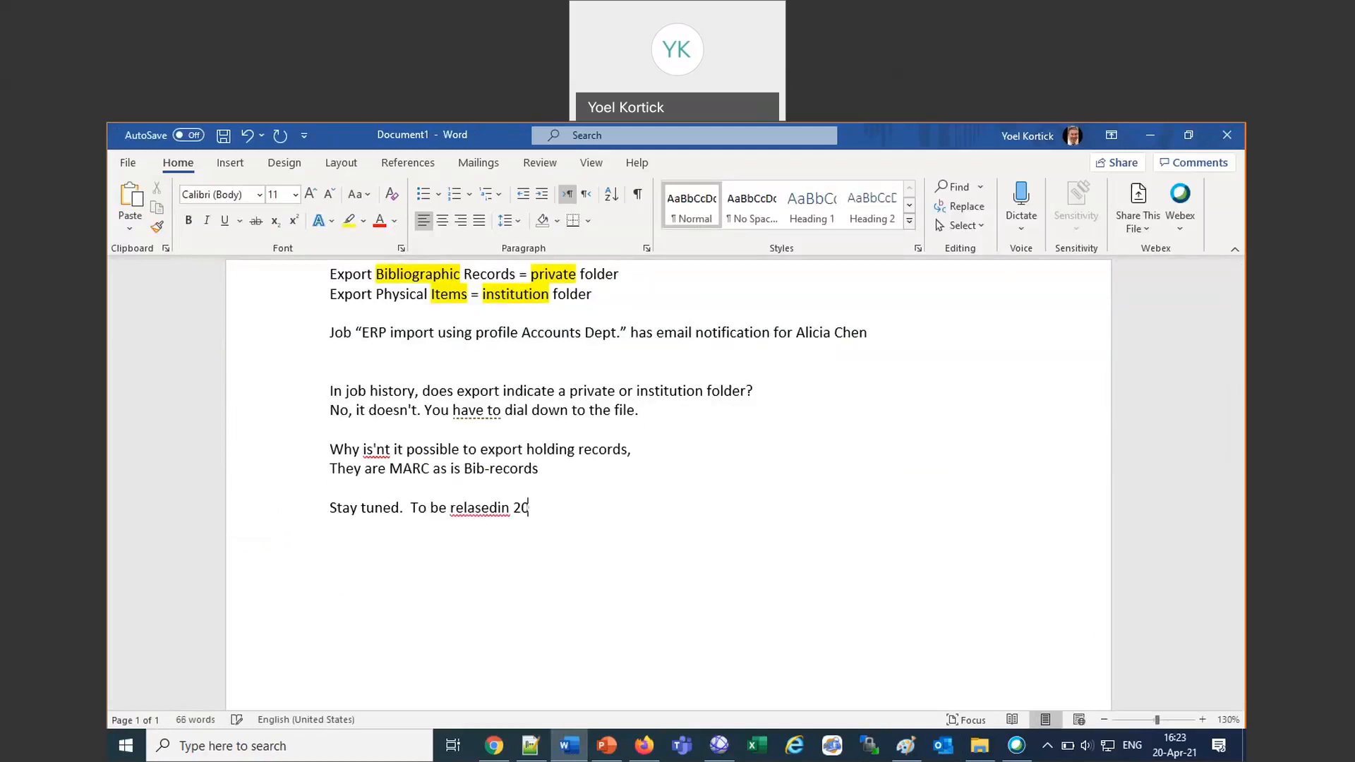
type("21: Holsinds search and holding")
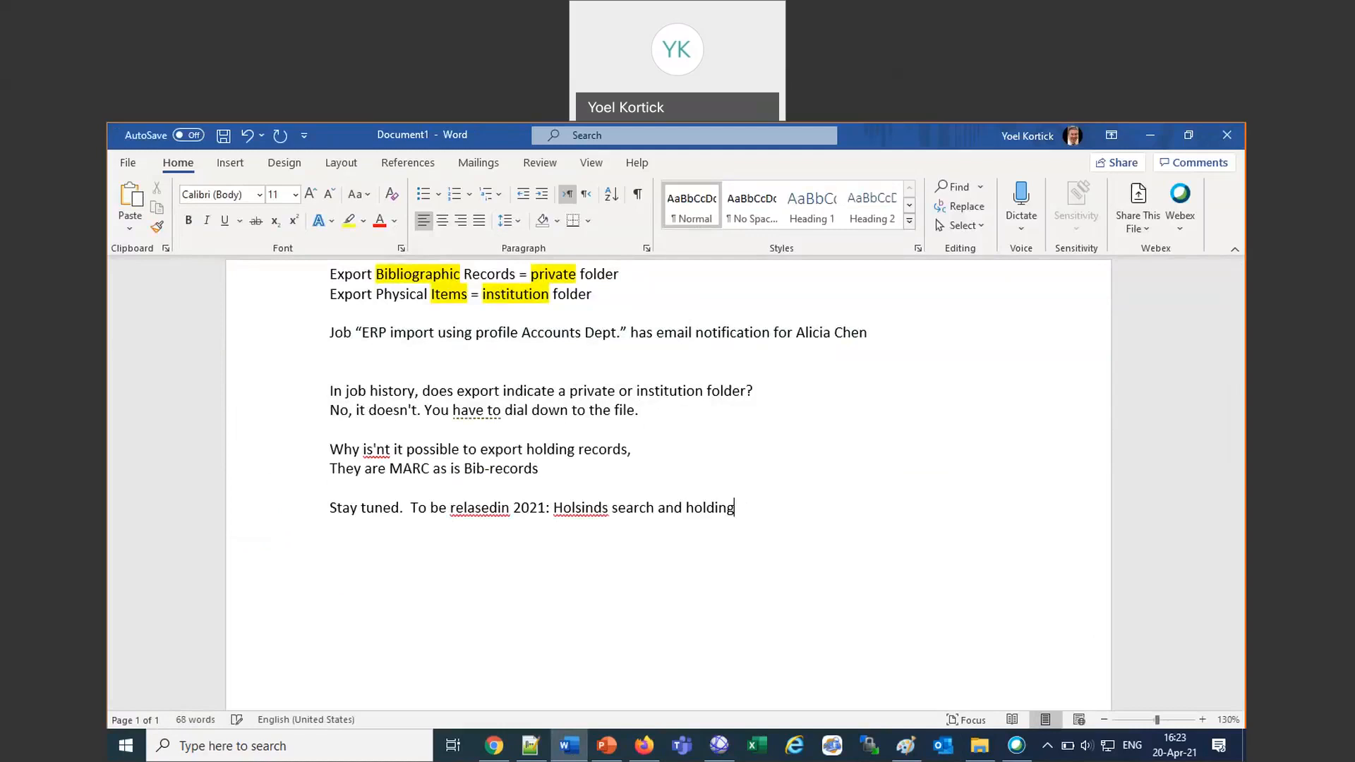
type("s set management.")
key("Return")
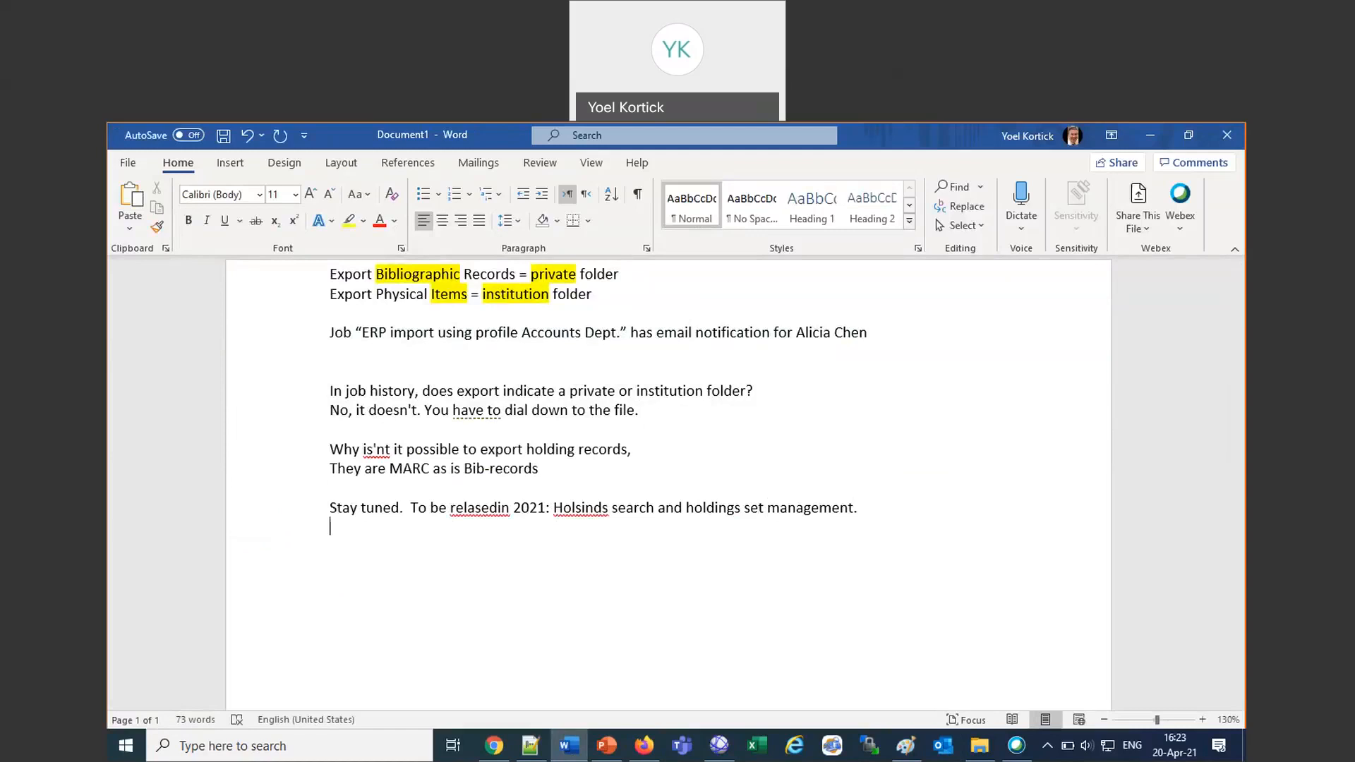
Correct the misspellings in the "Stay tuned" line to "released in" and "Holdings".
left_click(499, 507)
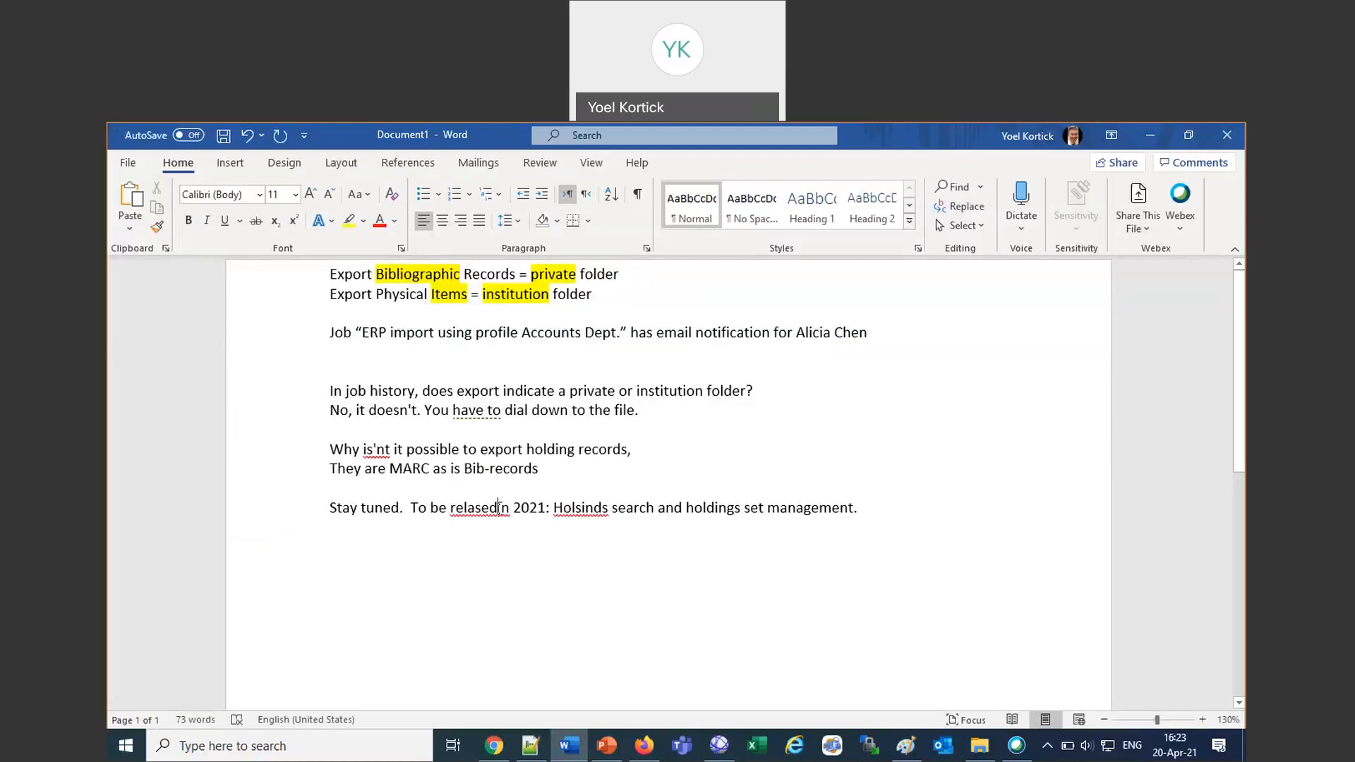
left_click(587, 508)
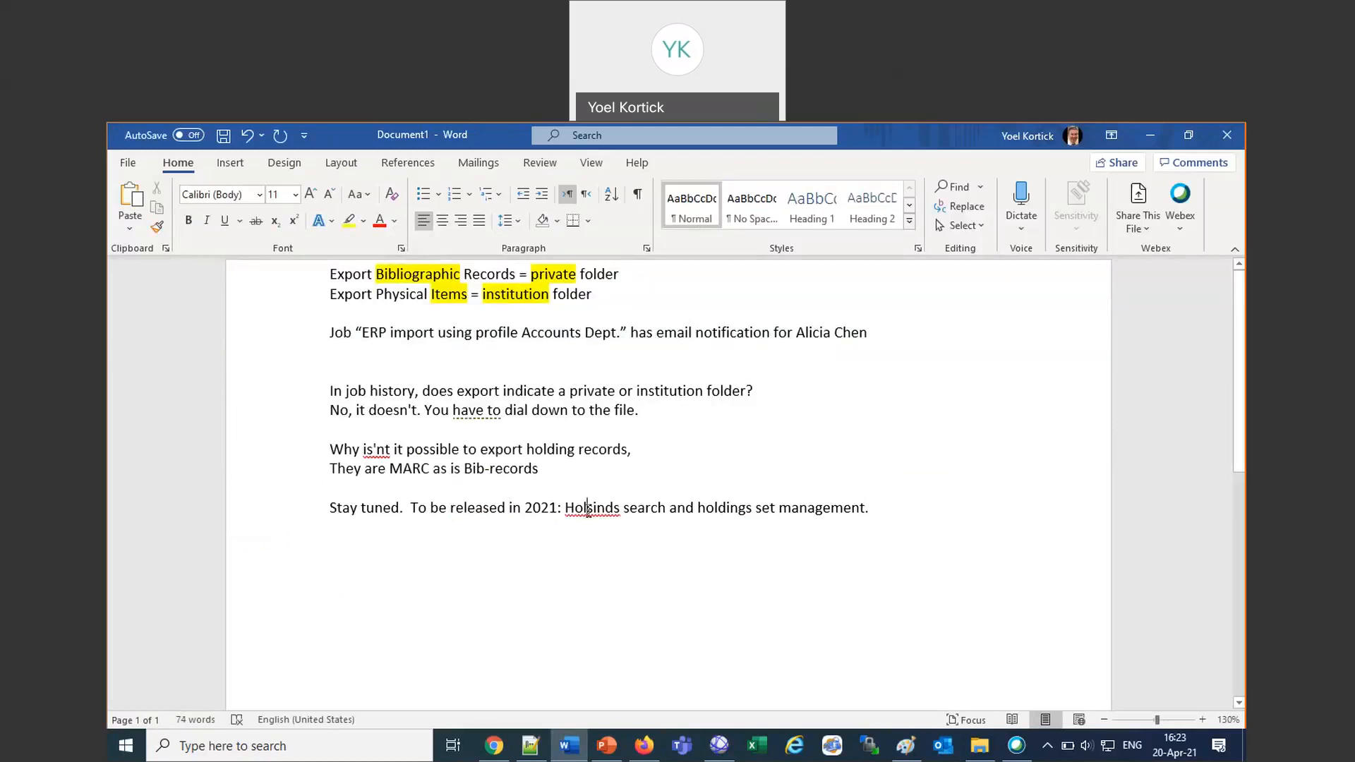
right_click(619, 520)
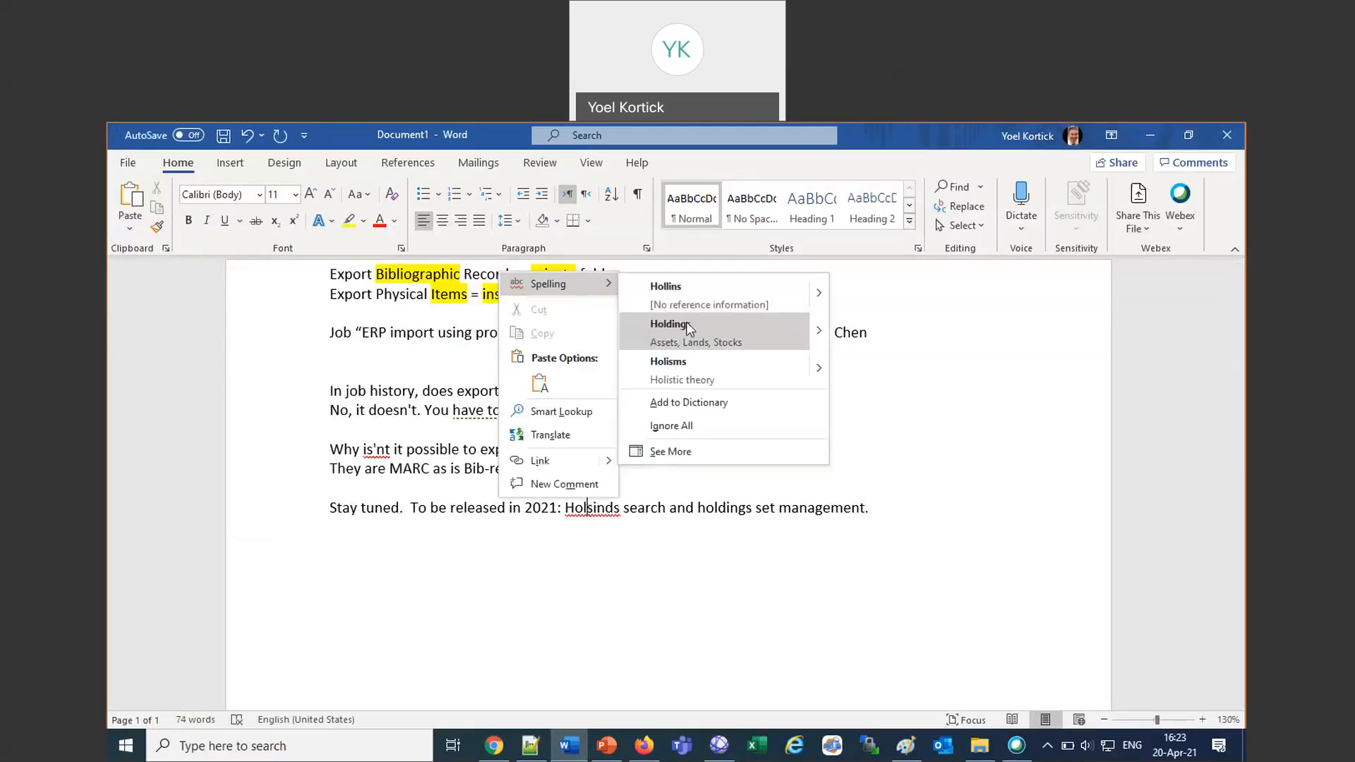
left_click(670, 320)
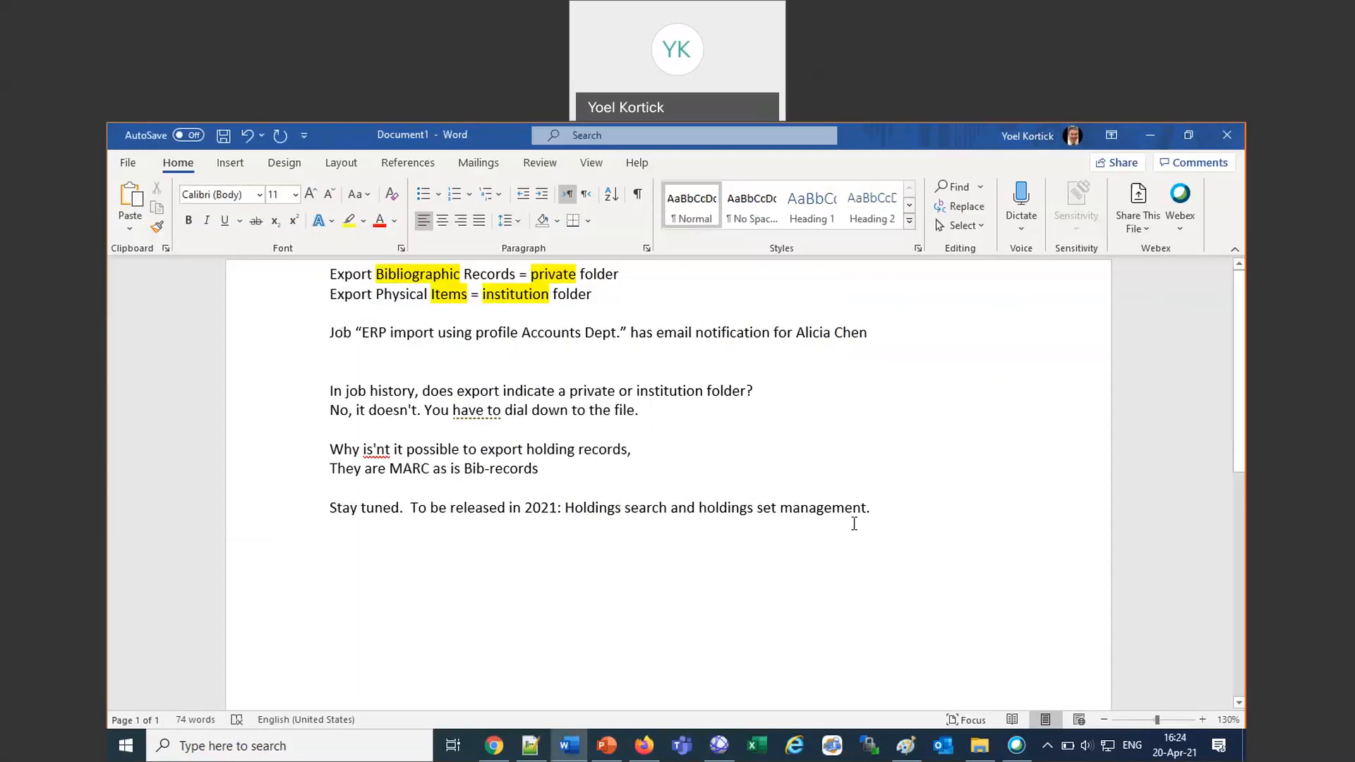
Delete all the question and answer lines below the ERP import note in the Word document.
left_click_drag(871, 505, 282, 388)
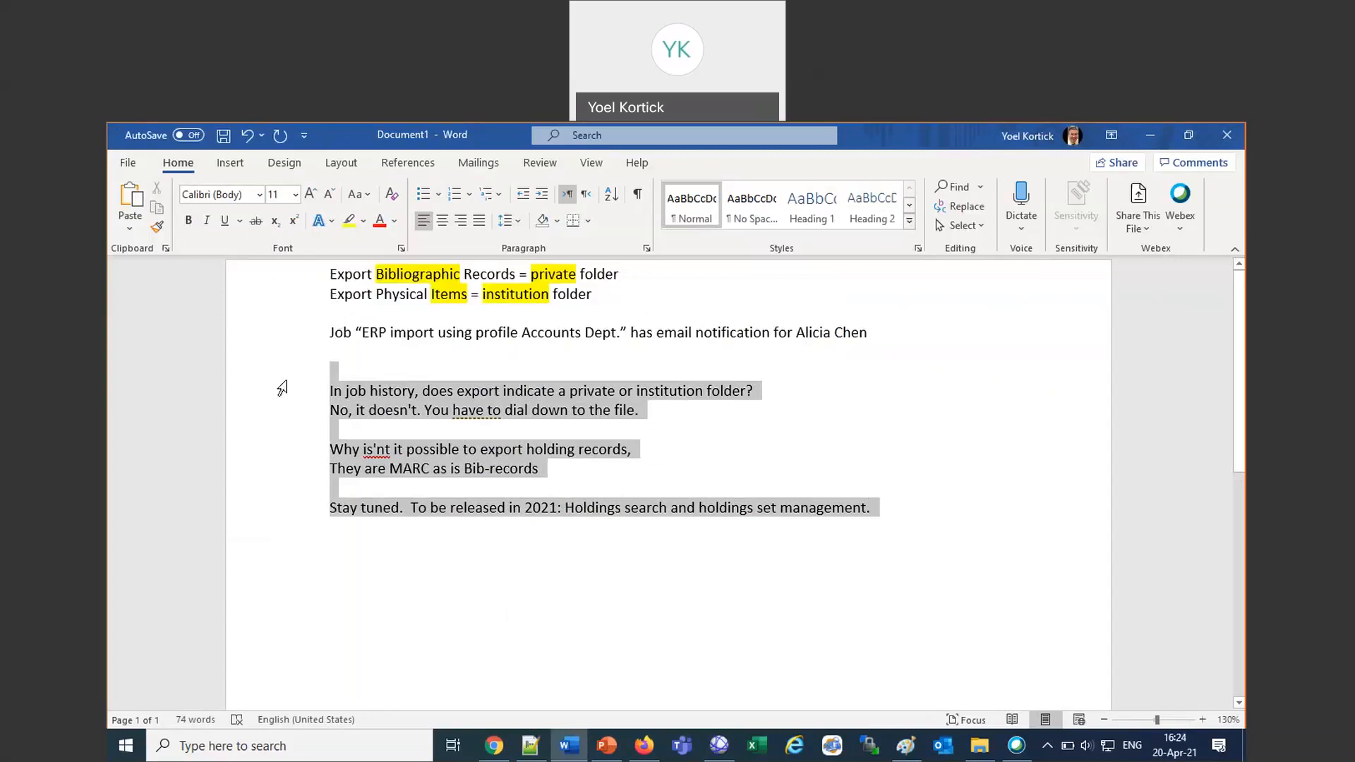
key("Delete")
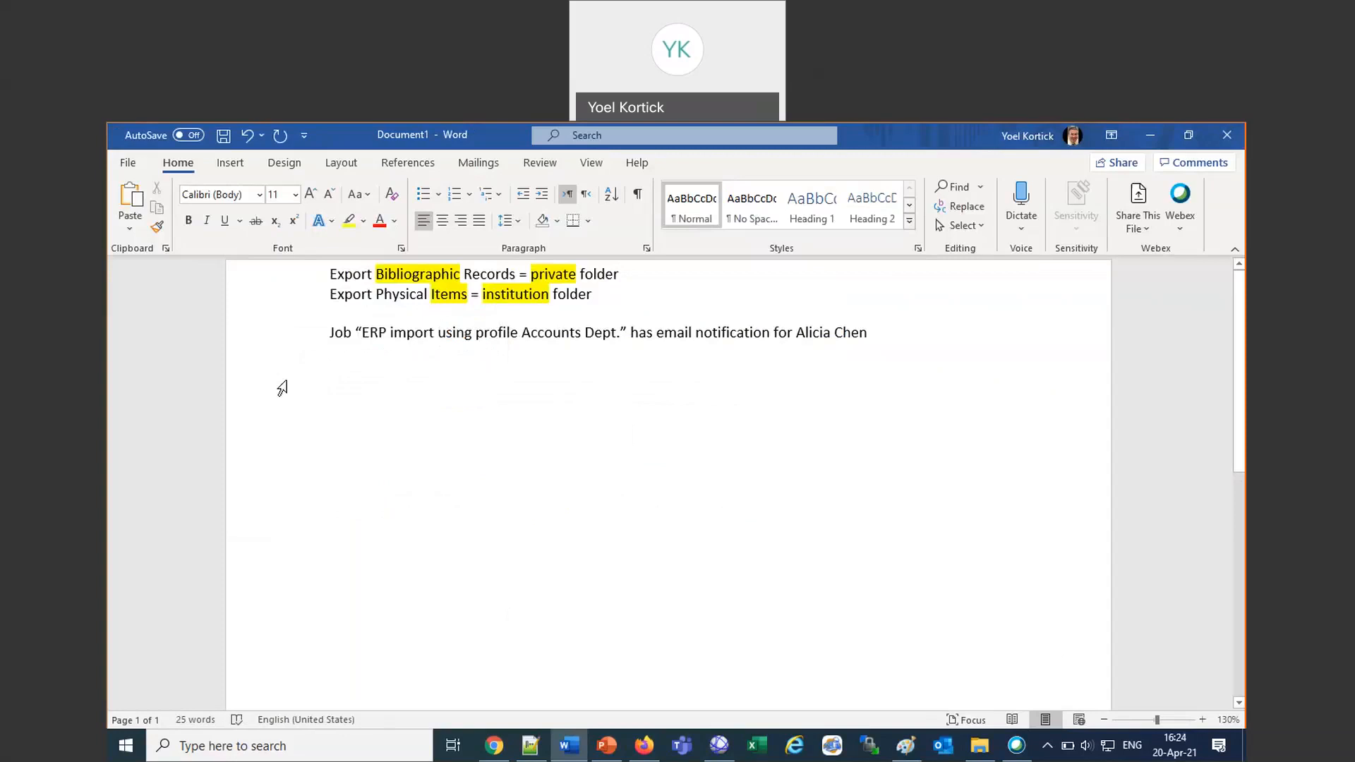
Switch back to Alma in Firefox and reopen the Monitor Jobs history from the exported files page.
left_click(643, 754)
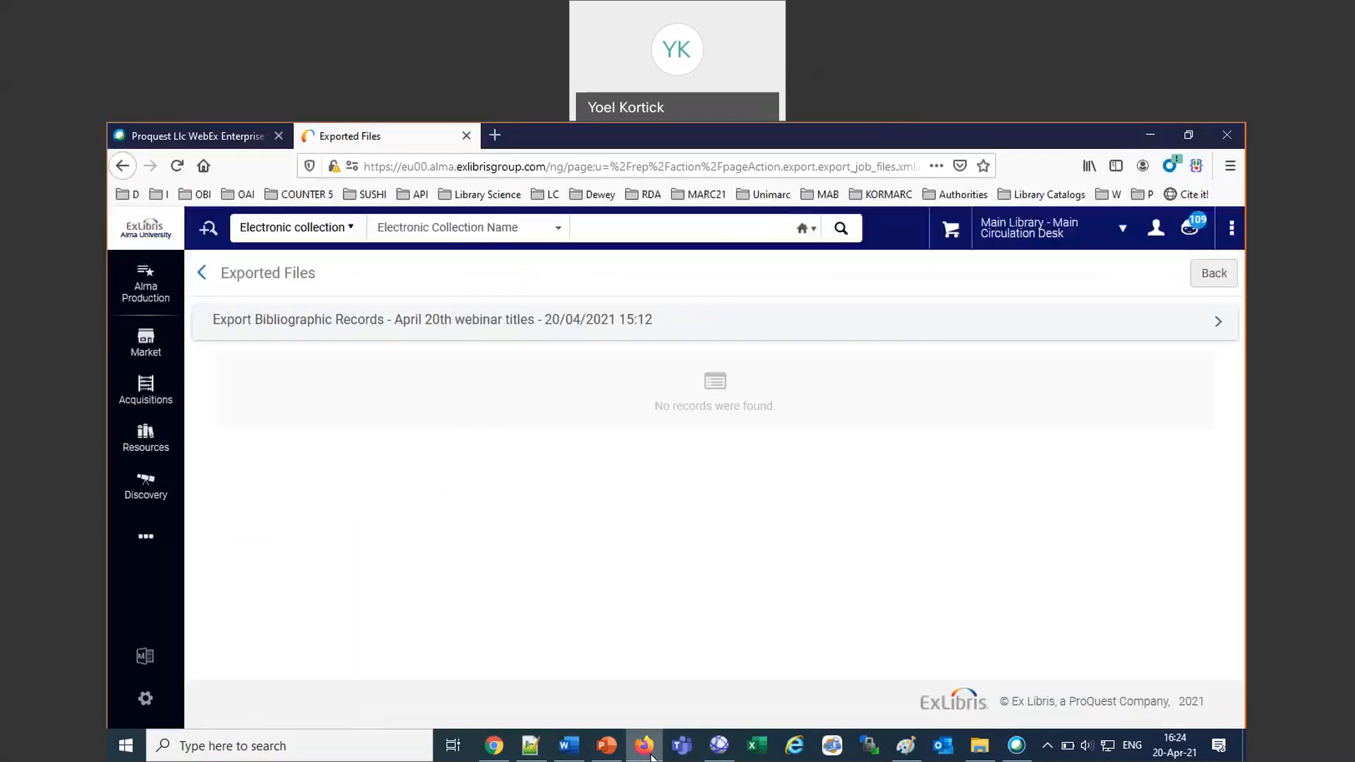
left_click(141, 554)
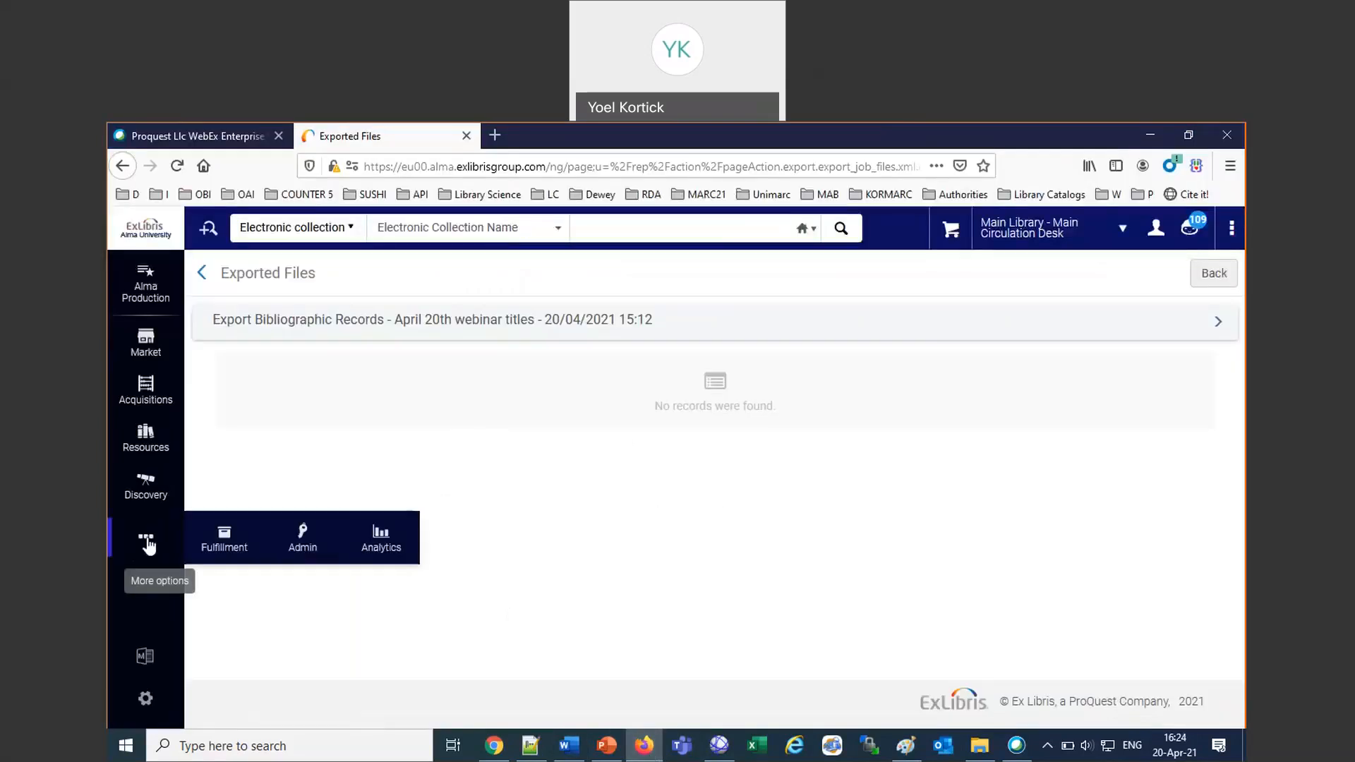
left_click(297, 545)
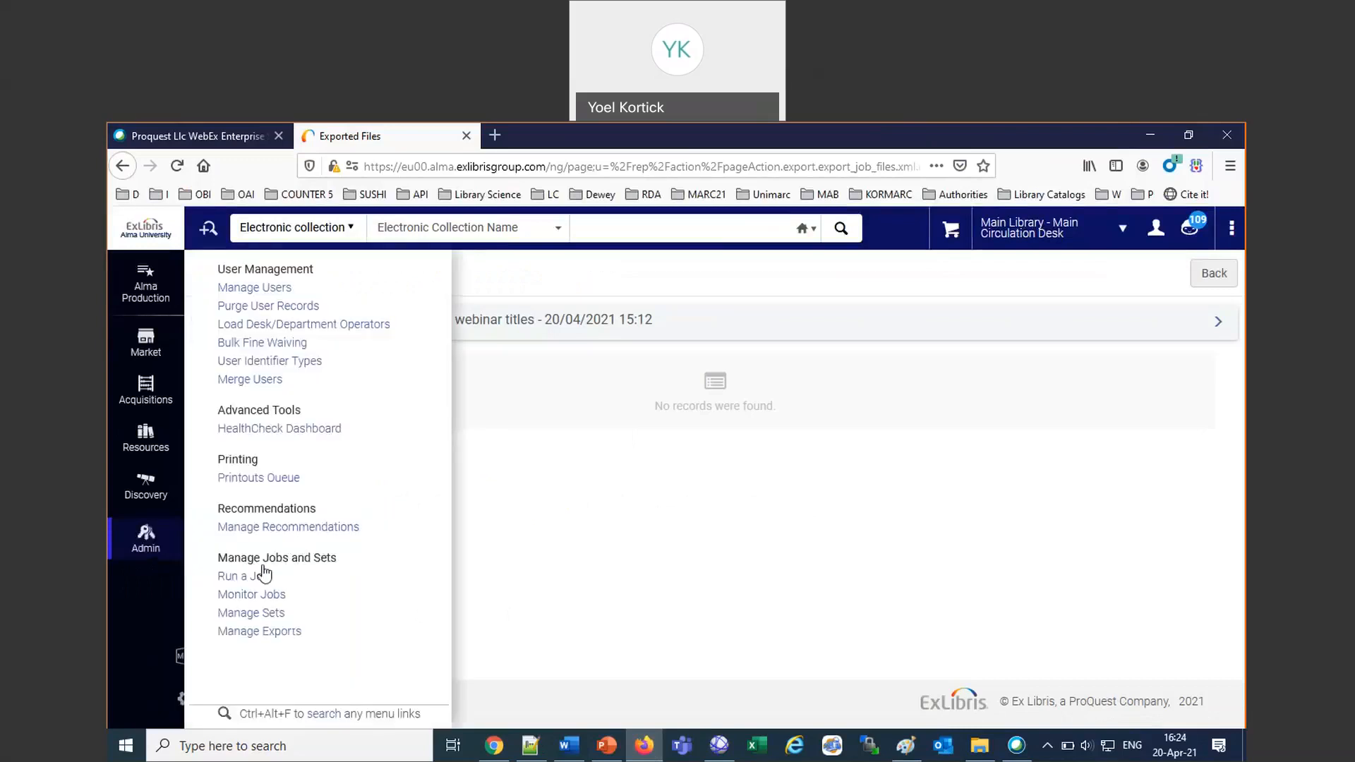
left_click(249, 597)
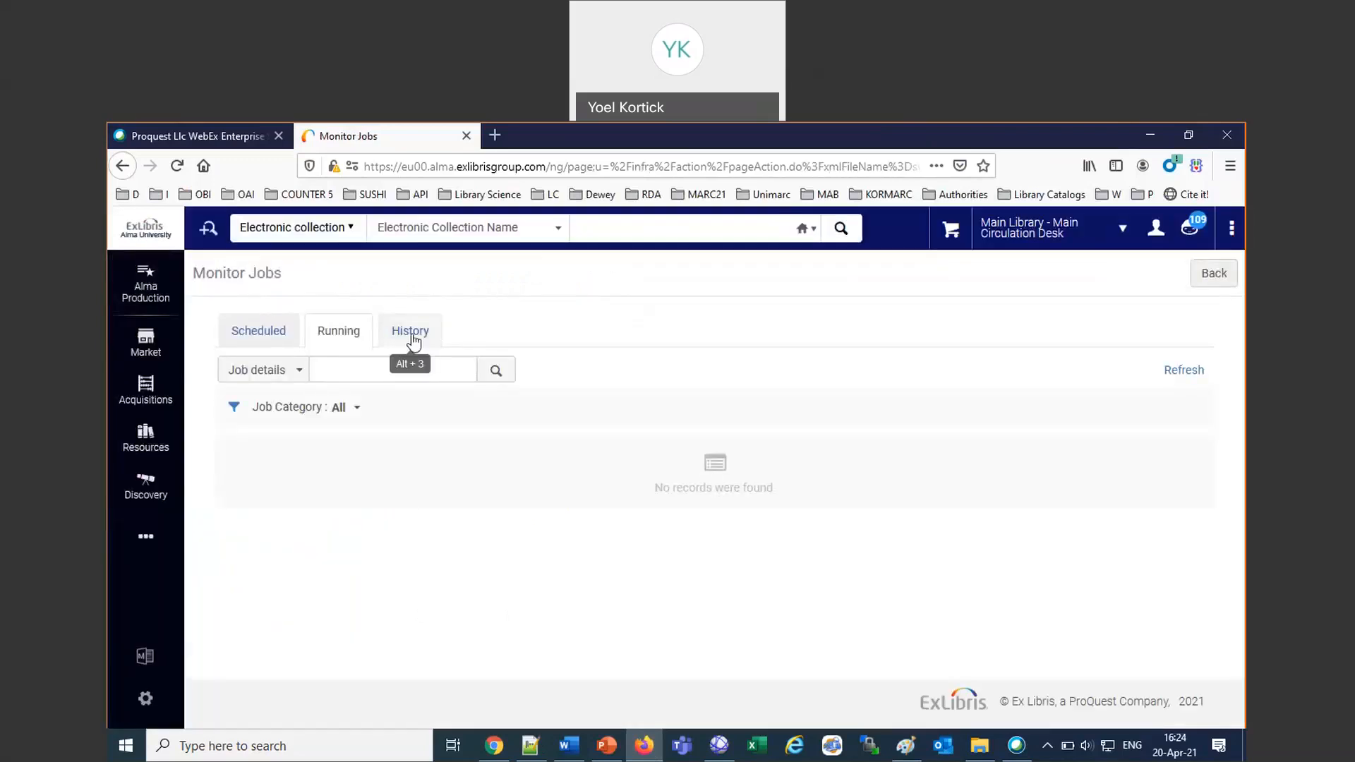
left_click(415, 338)
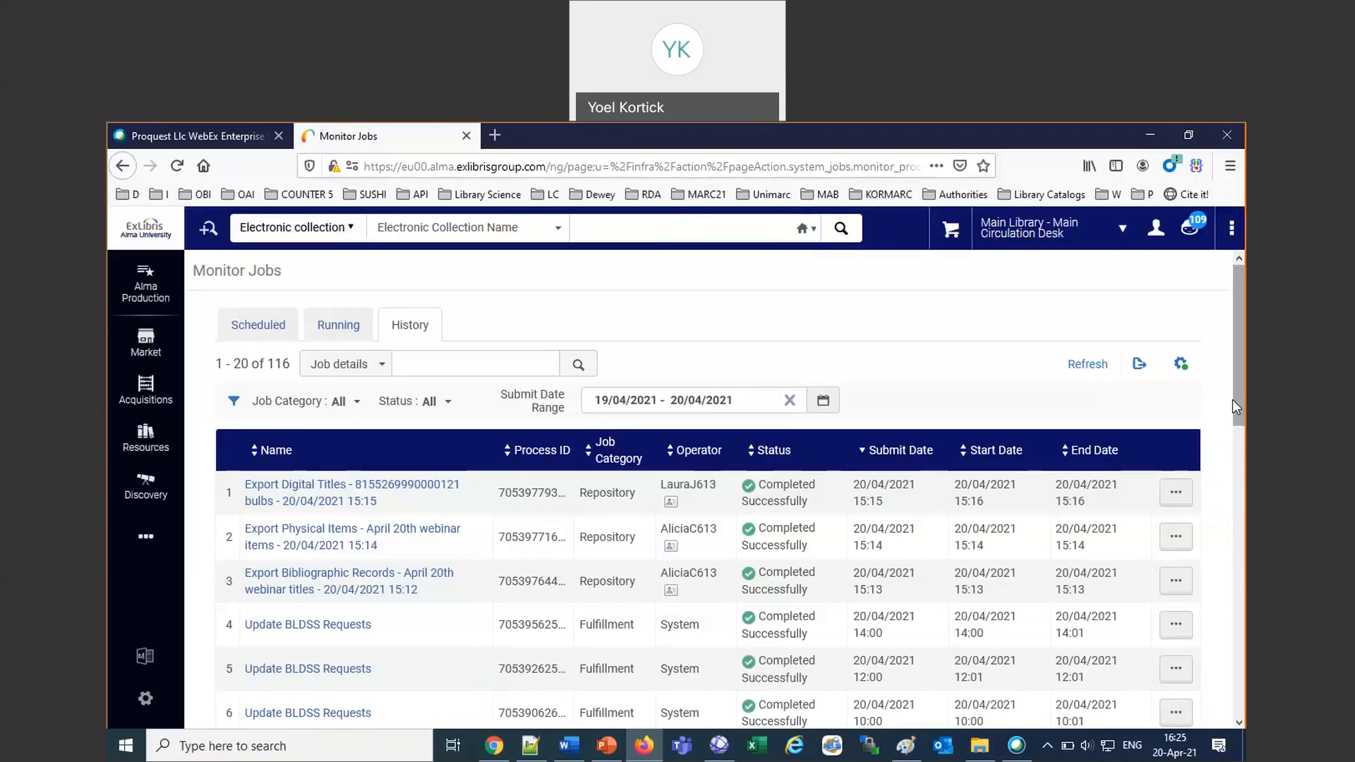
Go to the Alma home page and remove the Scheduled Jobs Status widget from the dashboard.
left_click(160, 229)
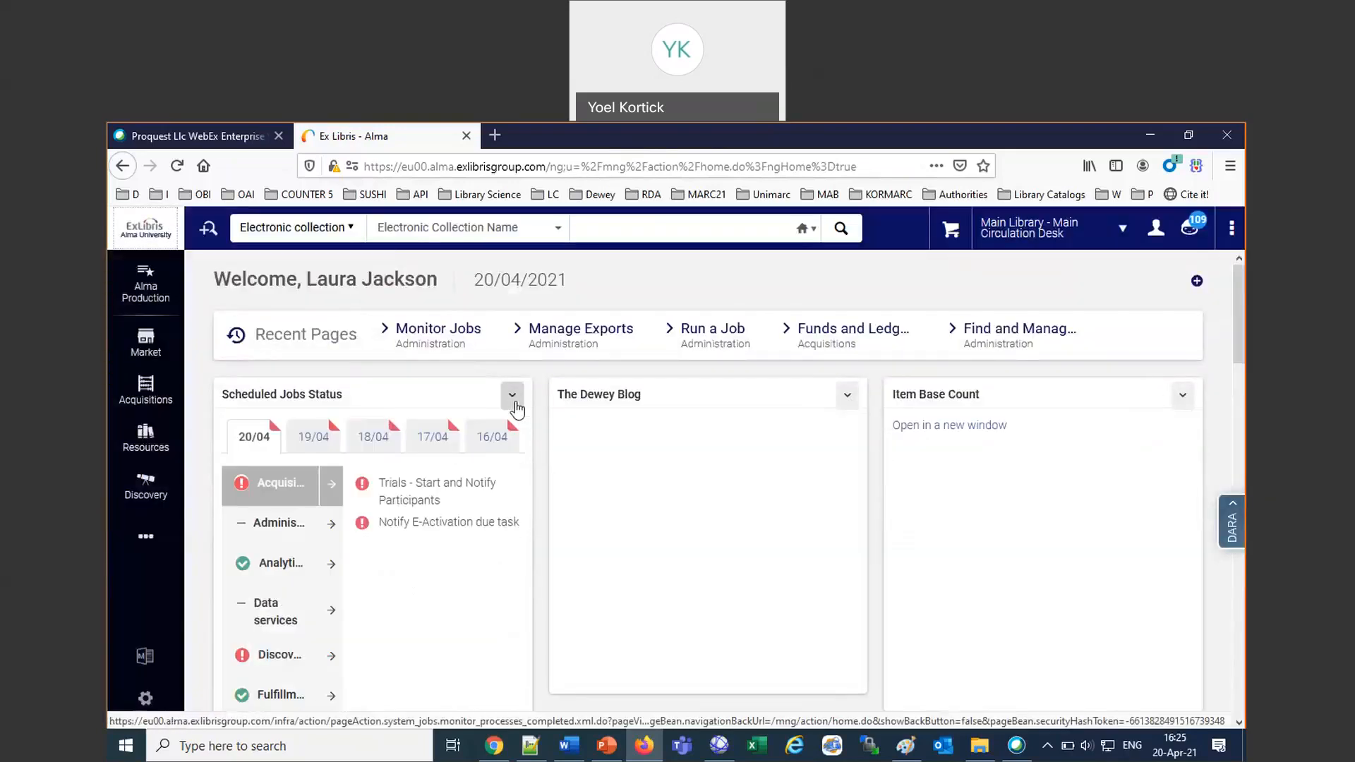
left_click(513, 400)
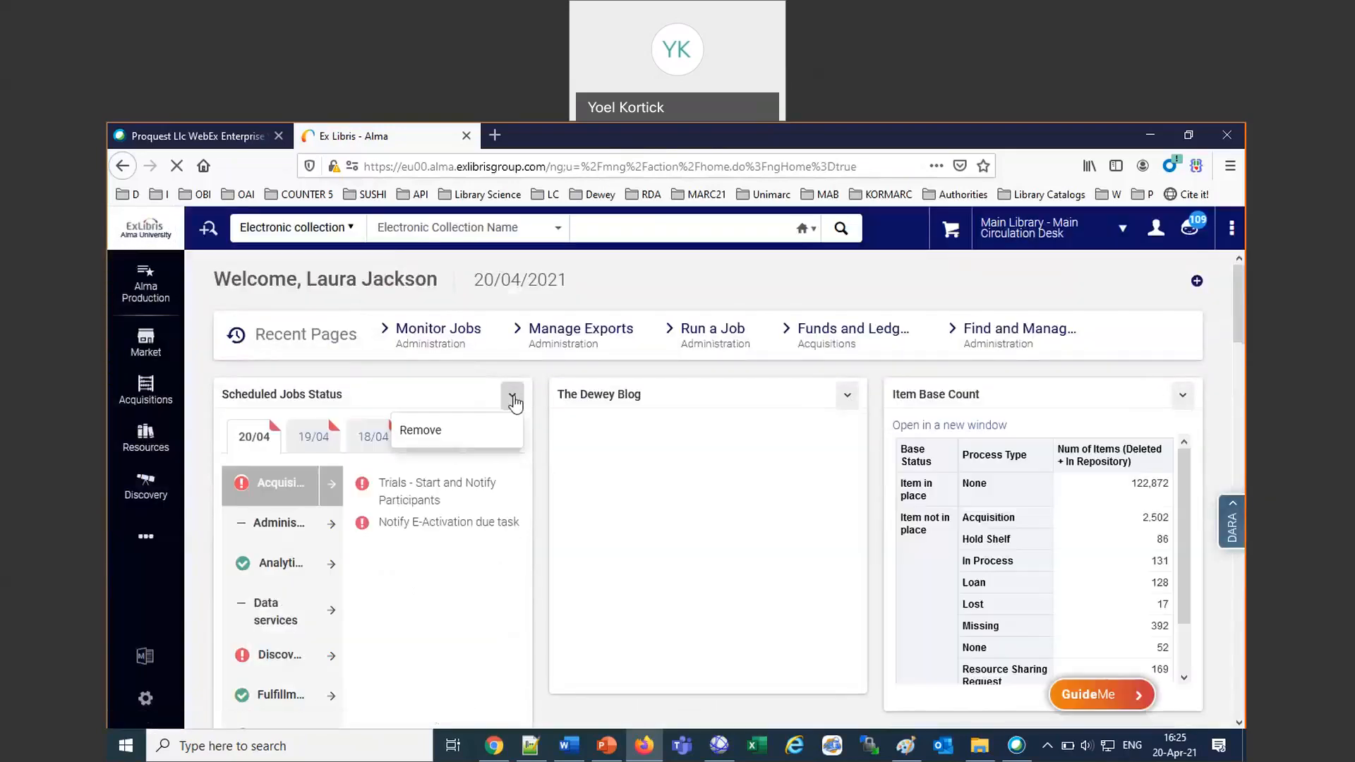
left_click(421, 430)
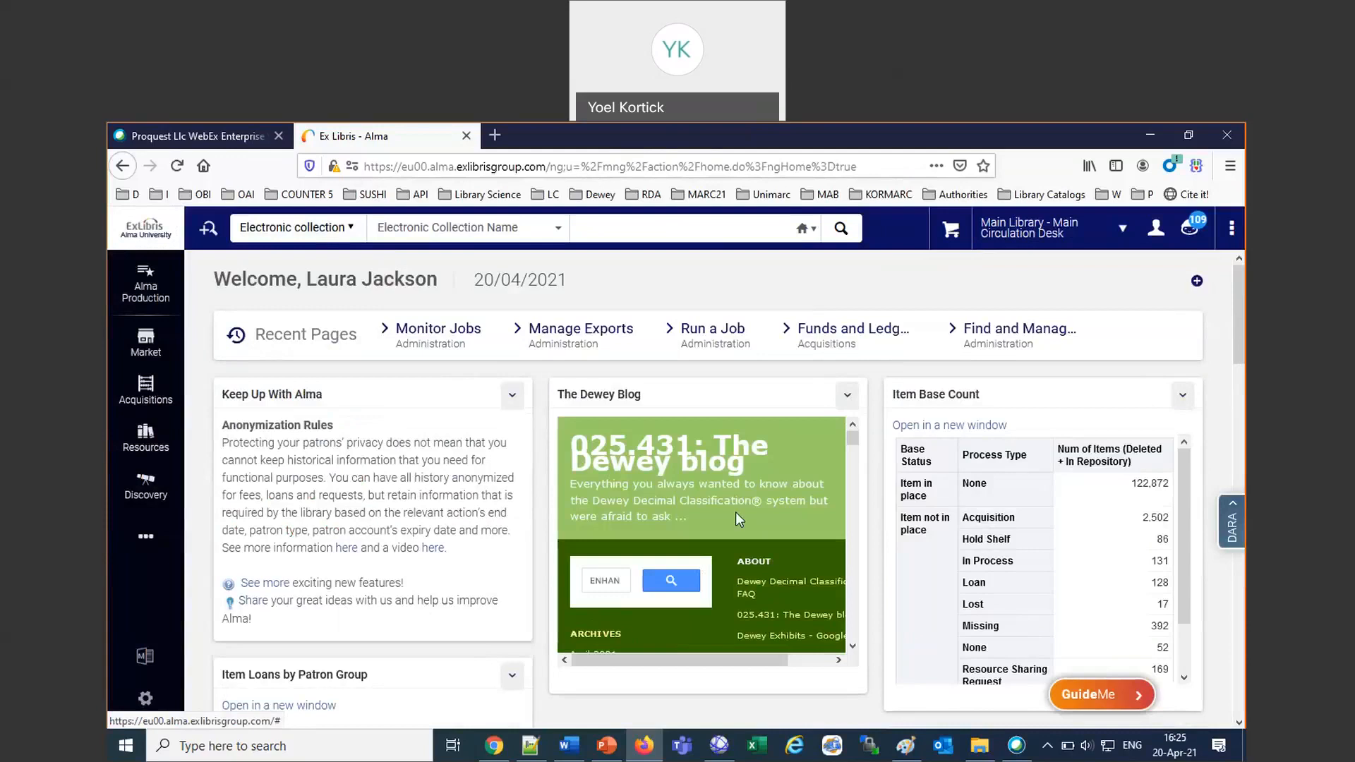
left_click_drag(639, 395, 666, 413)
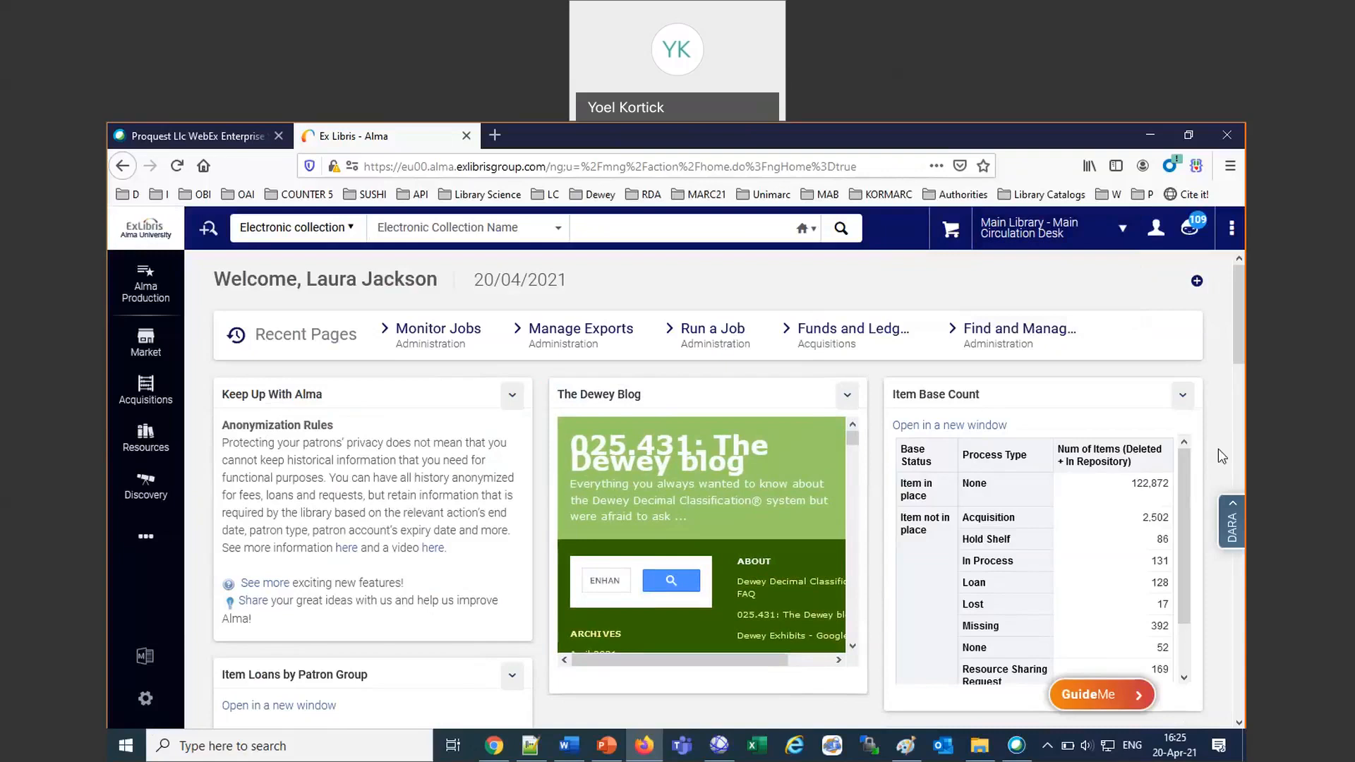
Activate the Scheduled Jobs Status widget in Manage Widgets, switch it off and on once more, and close the dialog.
left_click(1197, 282)
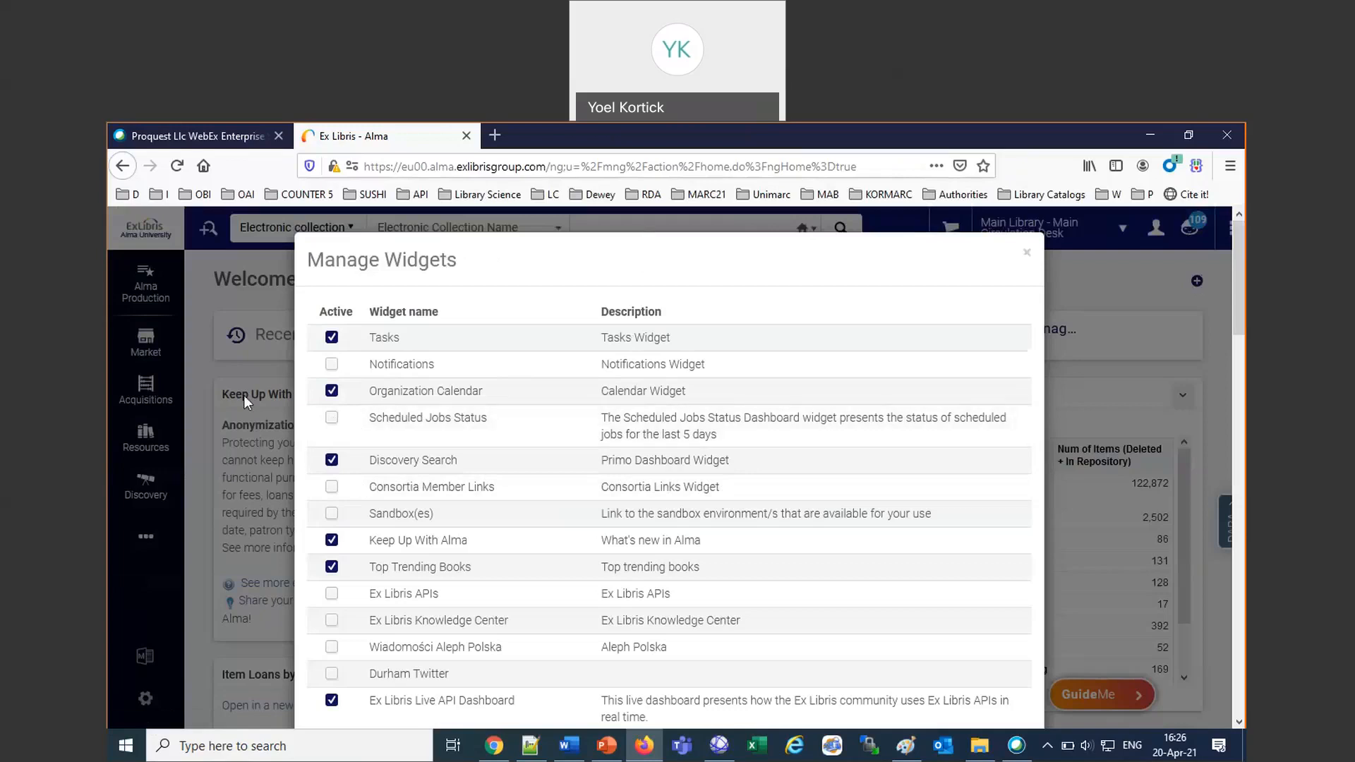
left_click(331, 417)
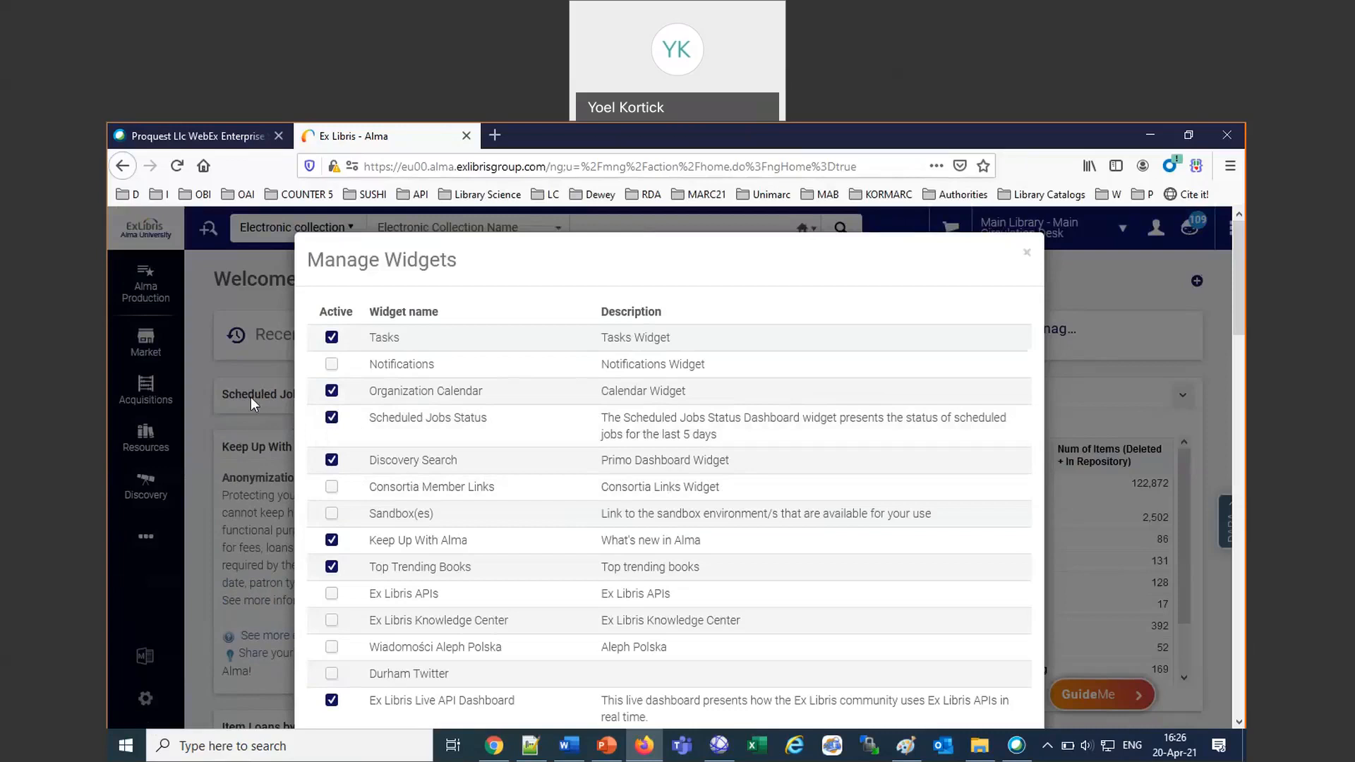
left_click(332, 420)
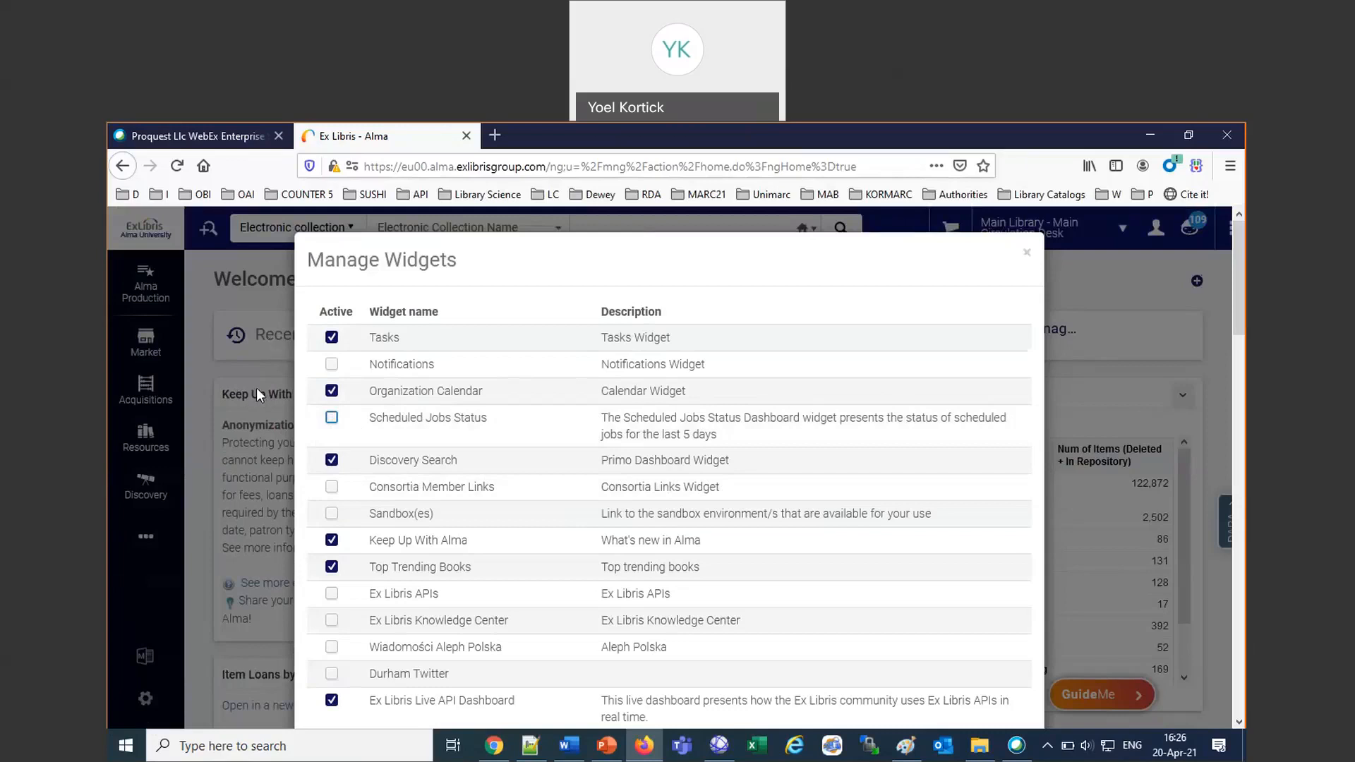
left_click(332, 420)
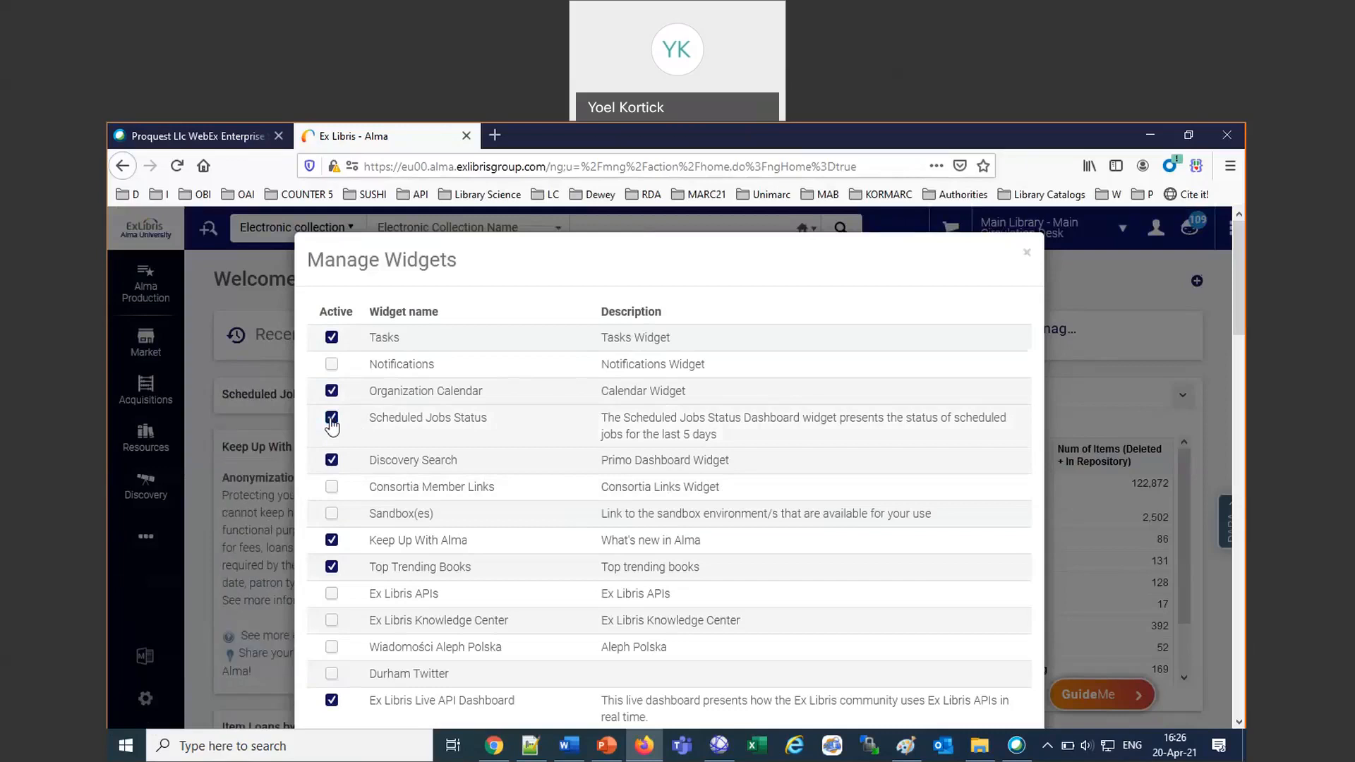
left_click(1028, 255)
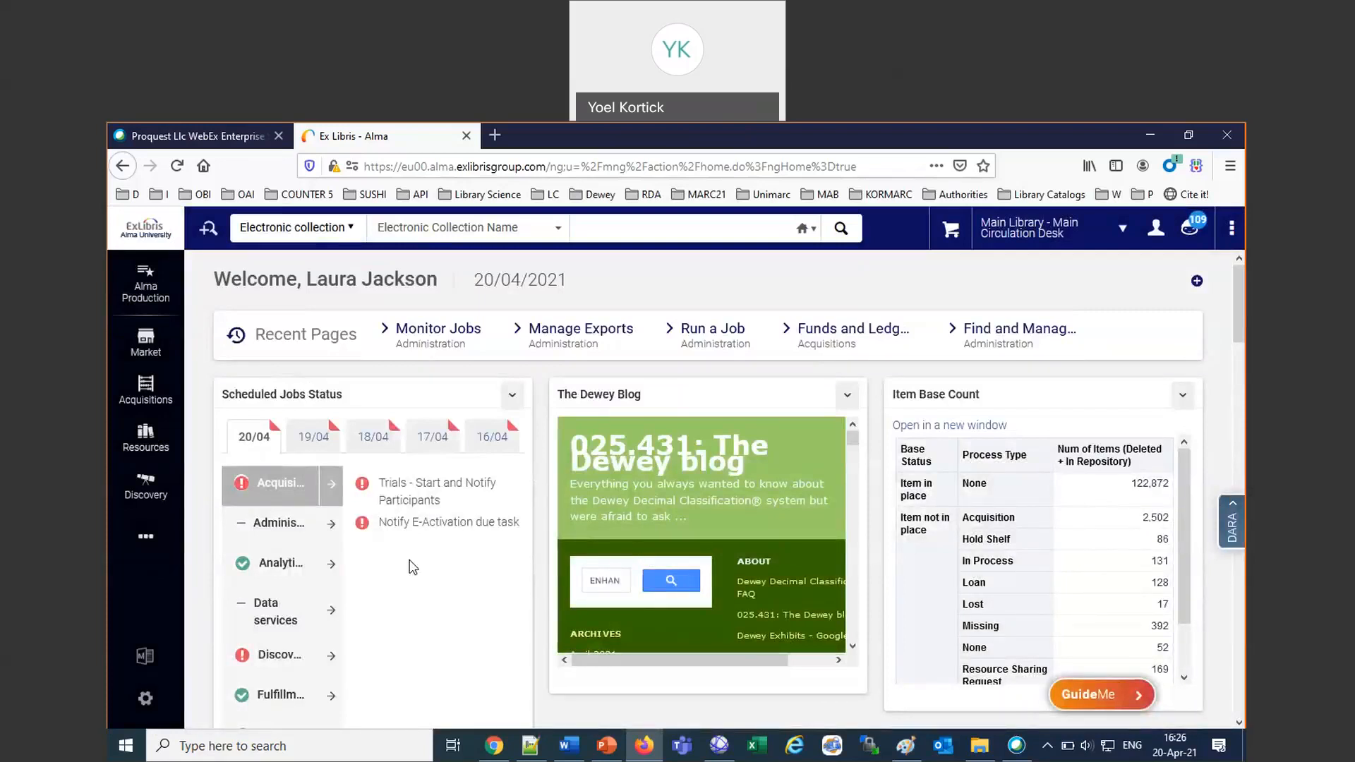
Check the 20/04 scheduled job statuses for Acquisitions, Analytics, Fulfillment and Discovery in the Scheduled Jobs Status widget.
scroll(413, 568, "down", 1)
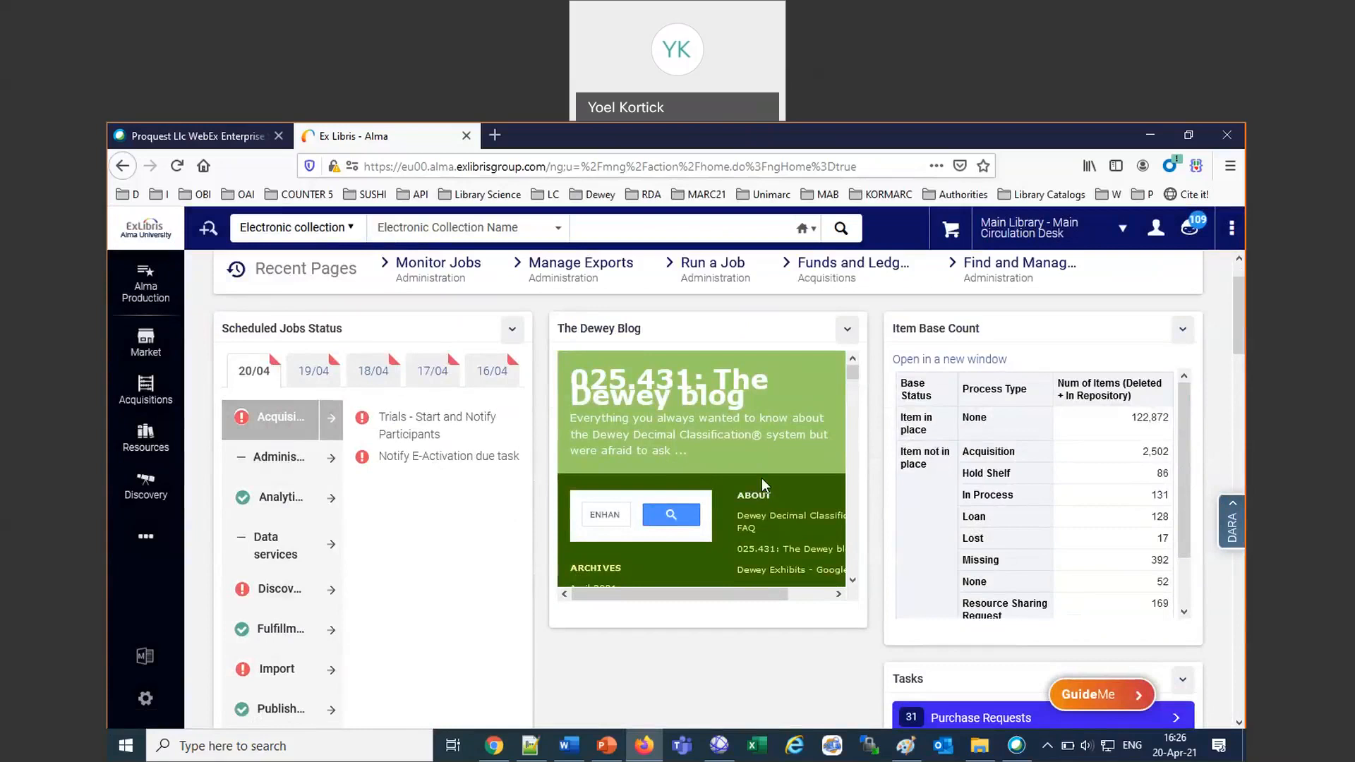
mouse_move(363, 423)
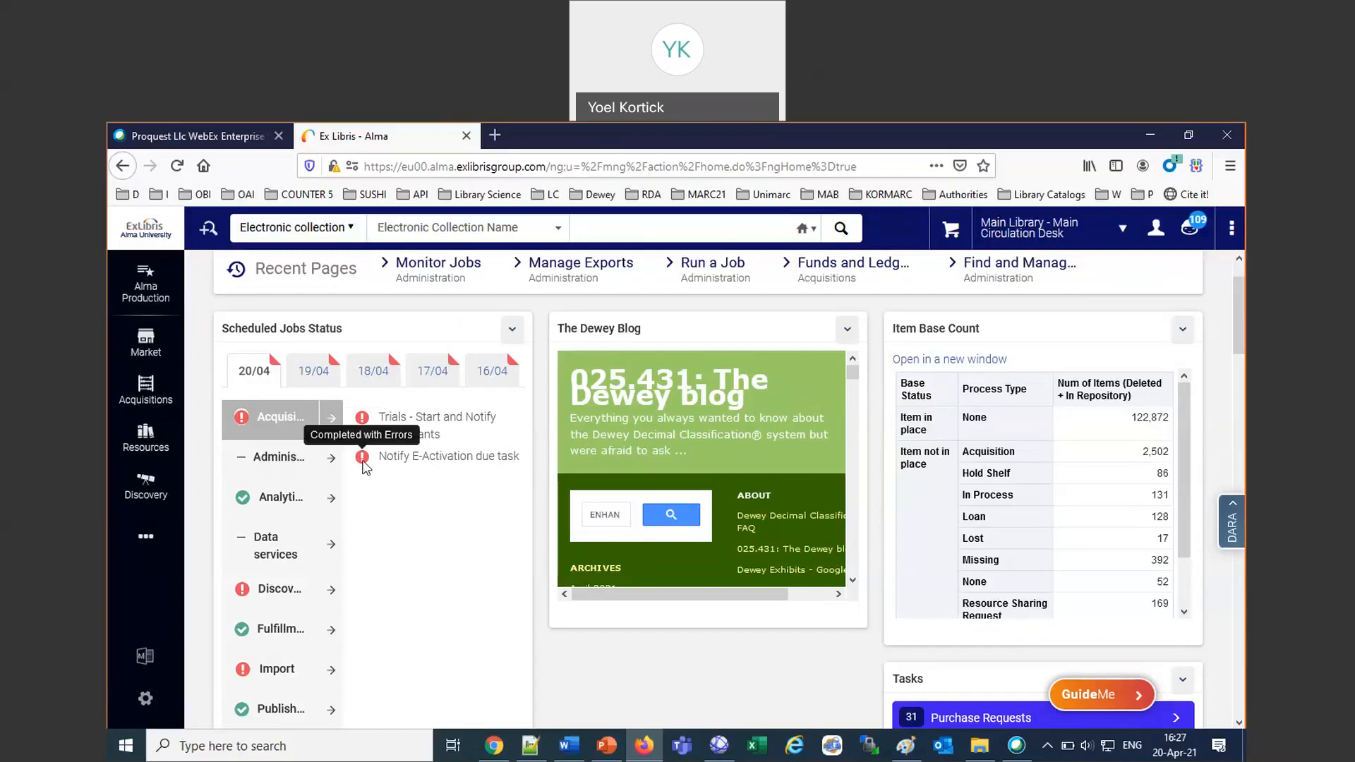
left_click(279, 505)
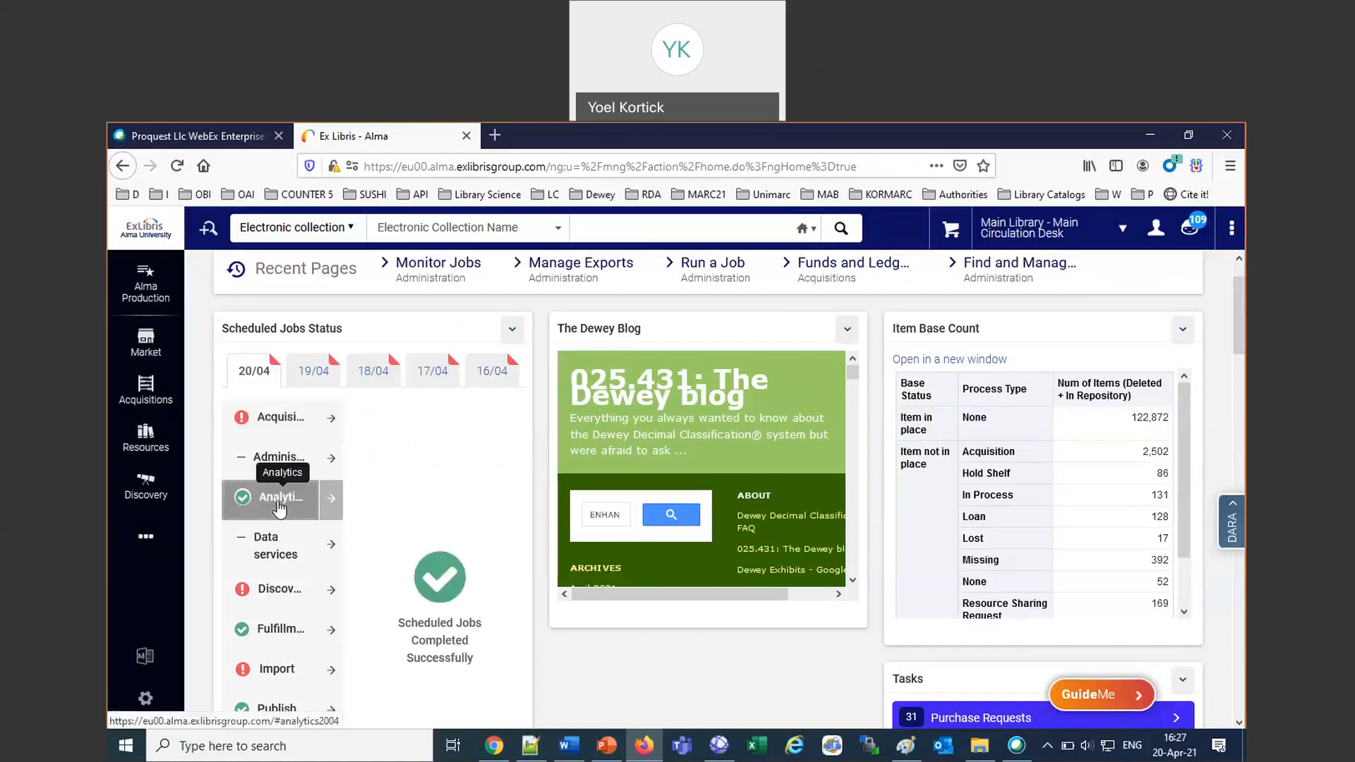
scroll(279, 504, "down", 1)
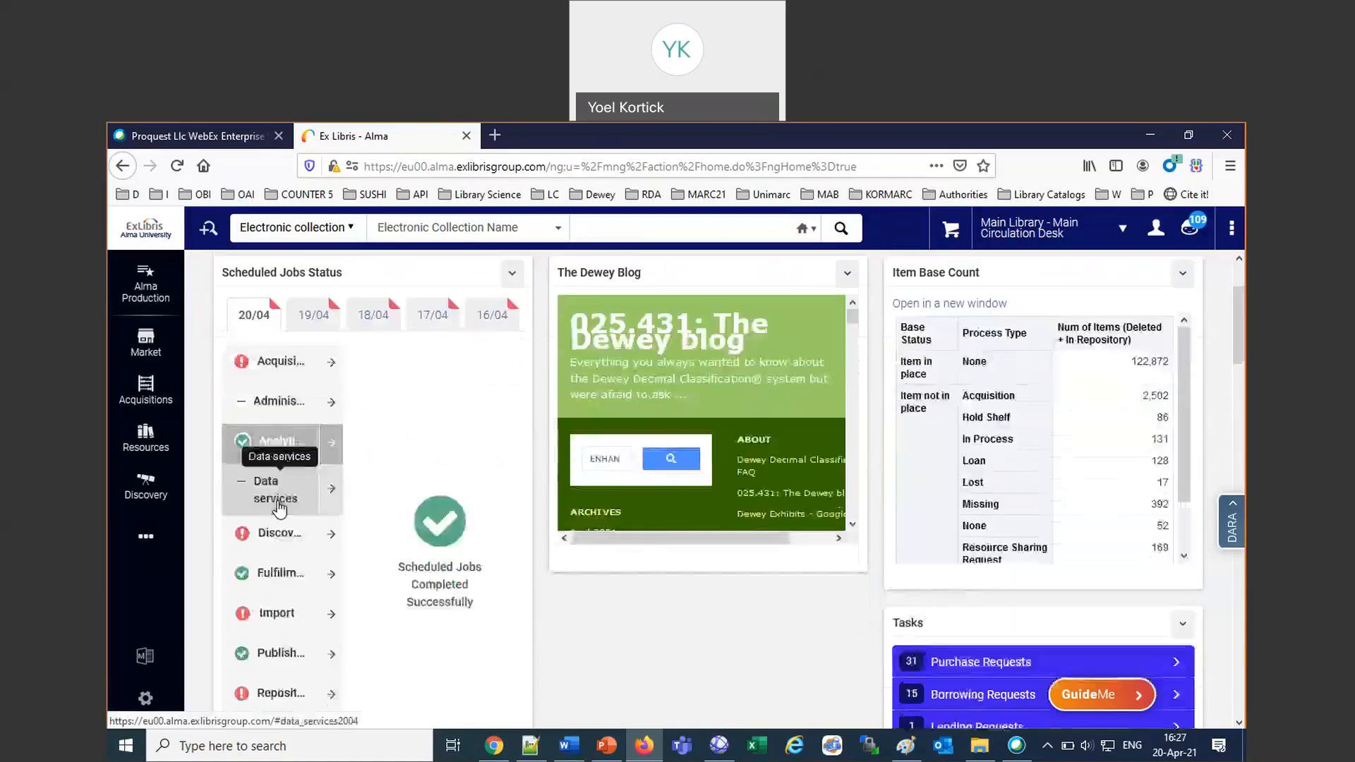
left_click(281, 575)
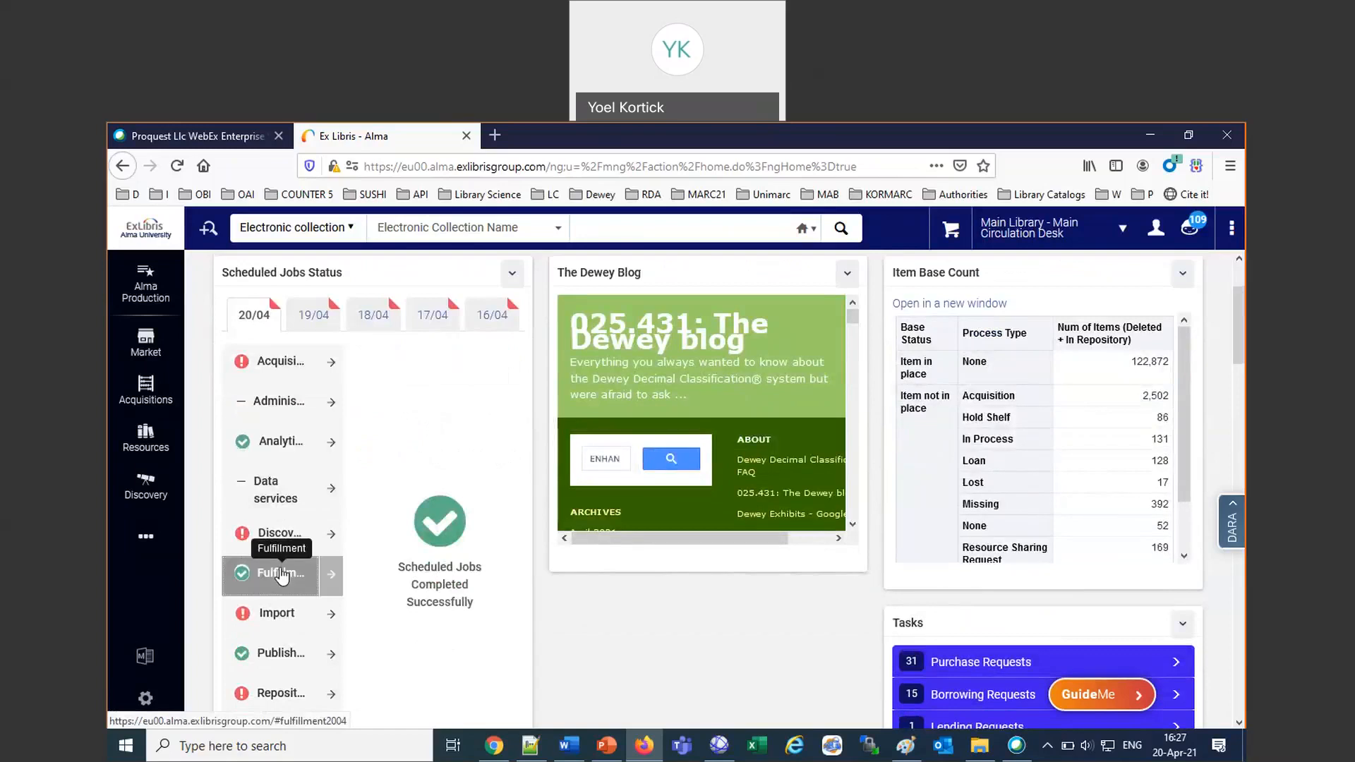
left_click(276, 538)
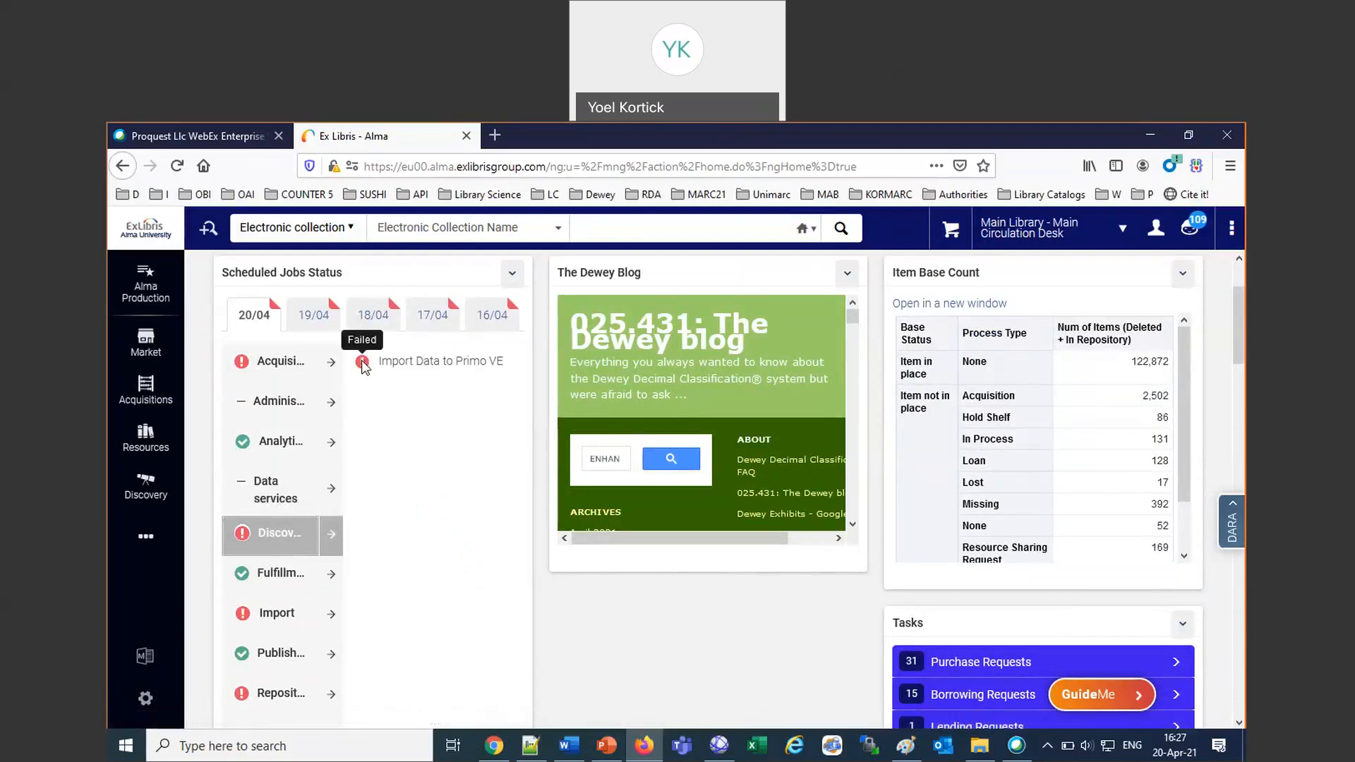
Show the 17/04 Acquisitions jobs in the Scheduled Jobs Status widget and open their jobs list.
left_click(416, 323)
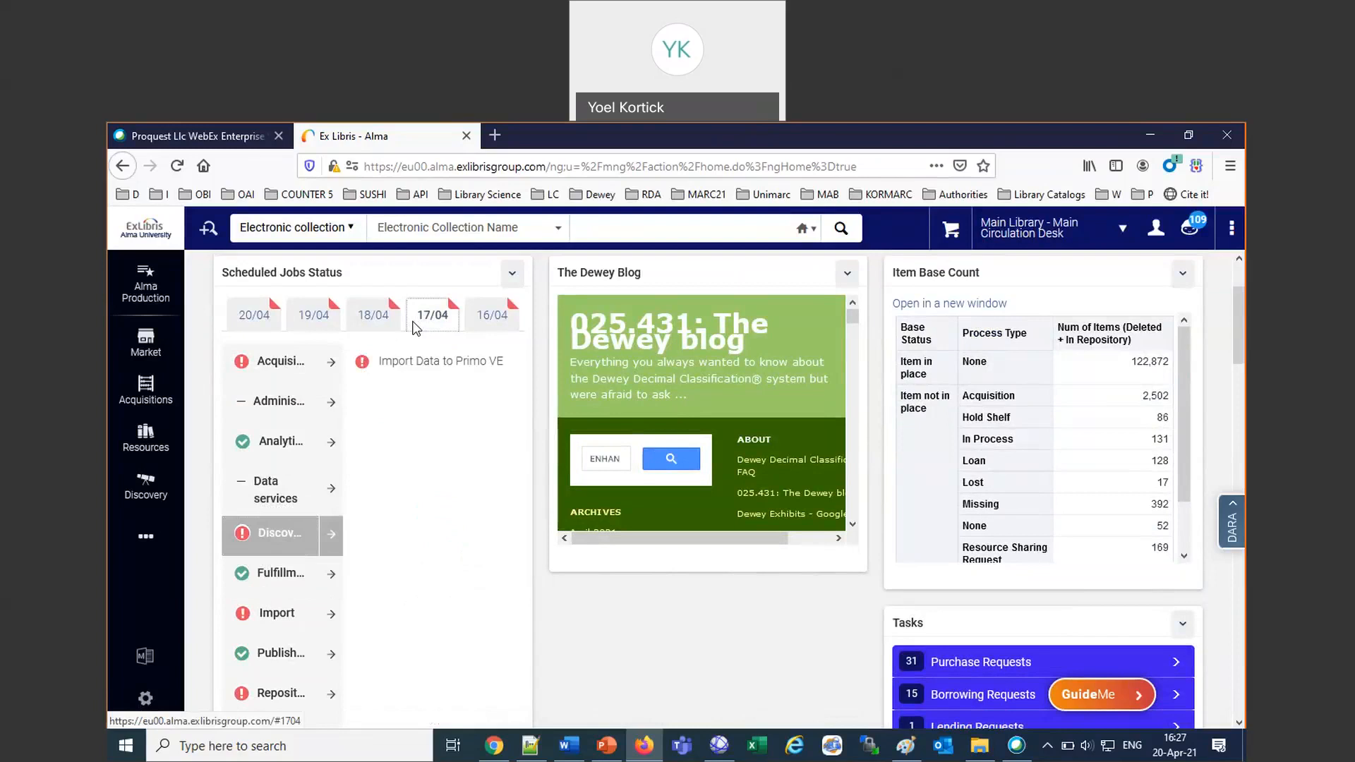
left_click(289, 370)
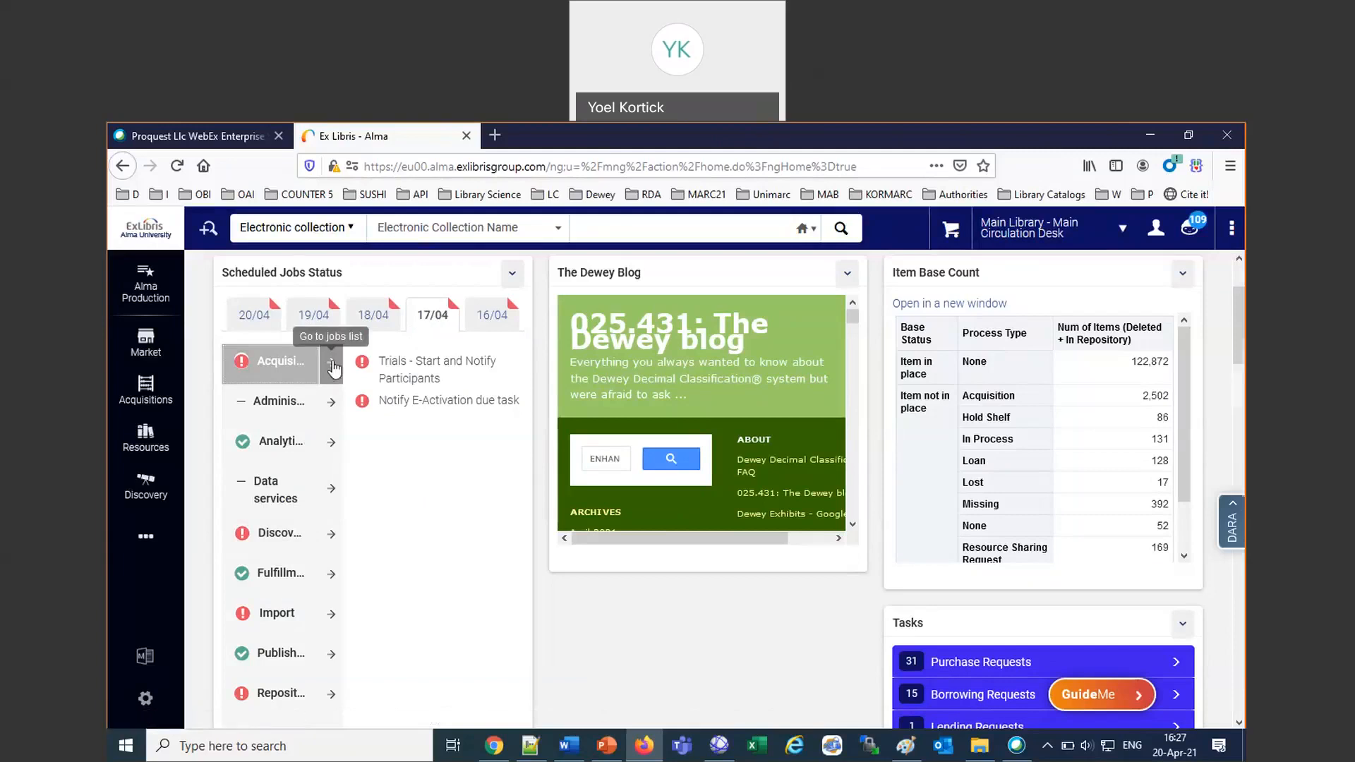
left_click(332, 368)
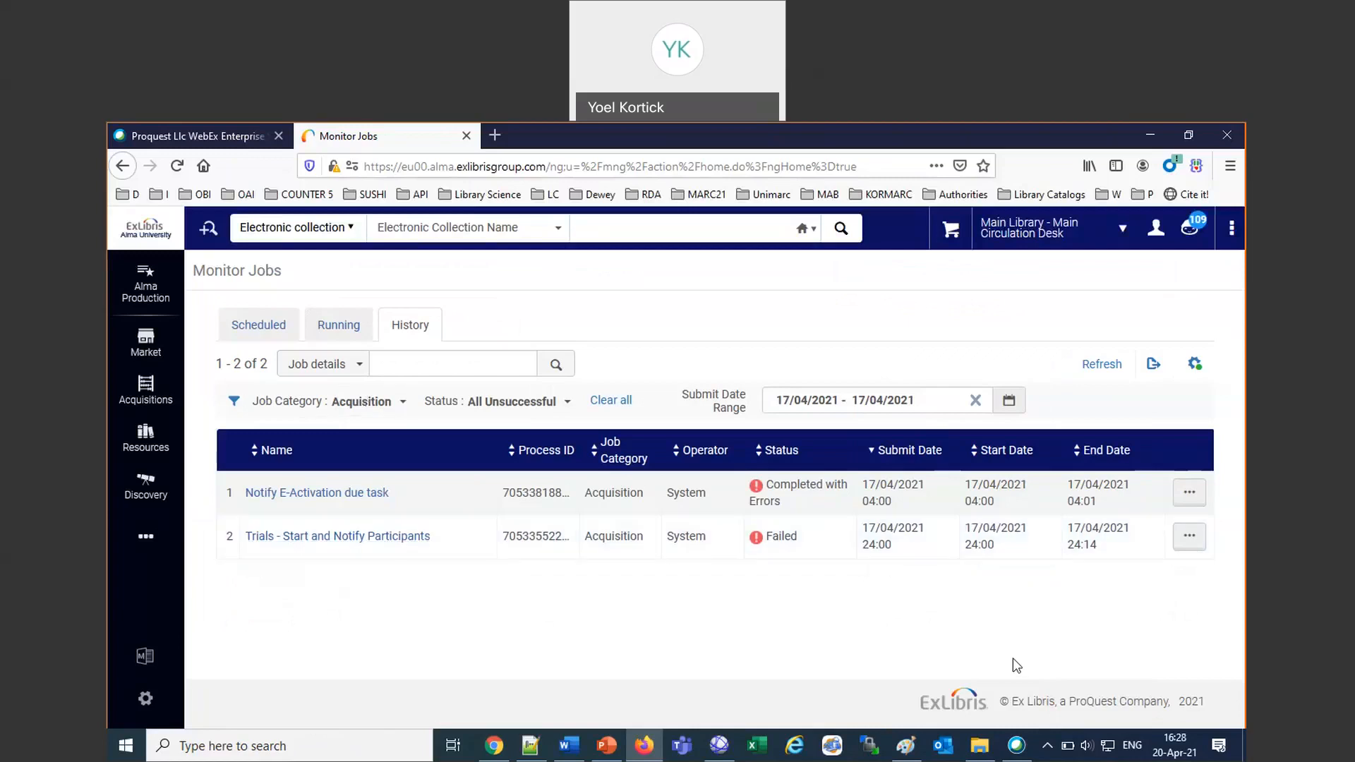
Return to the Alma home page and open the 20/04 Fulfillment jobs list from the Scheduled Jobs Status widget.
left_click(146, 240)
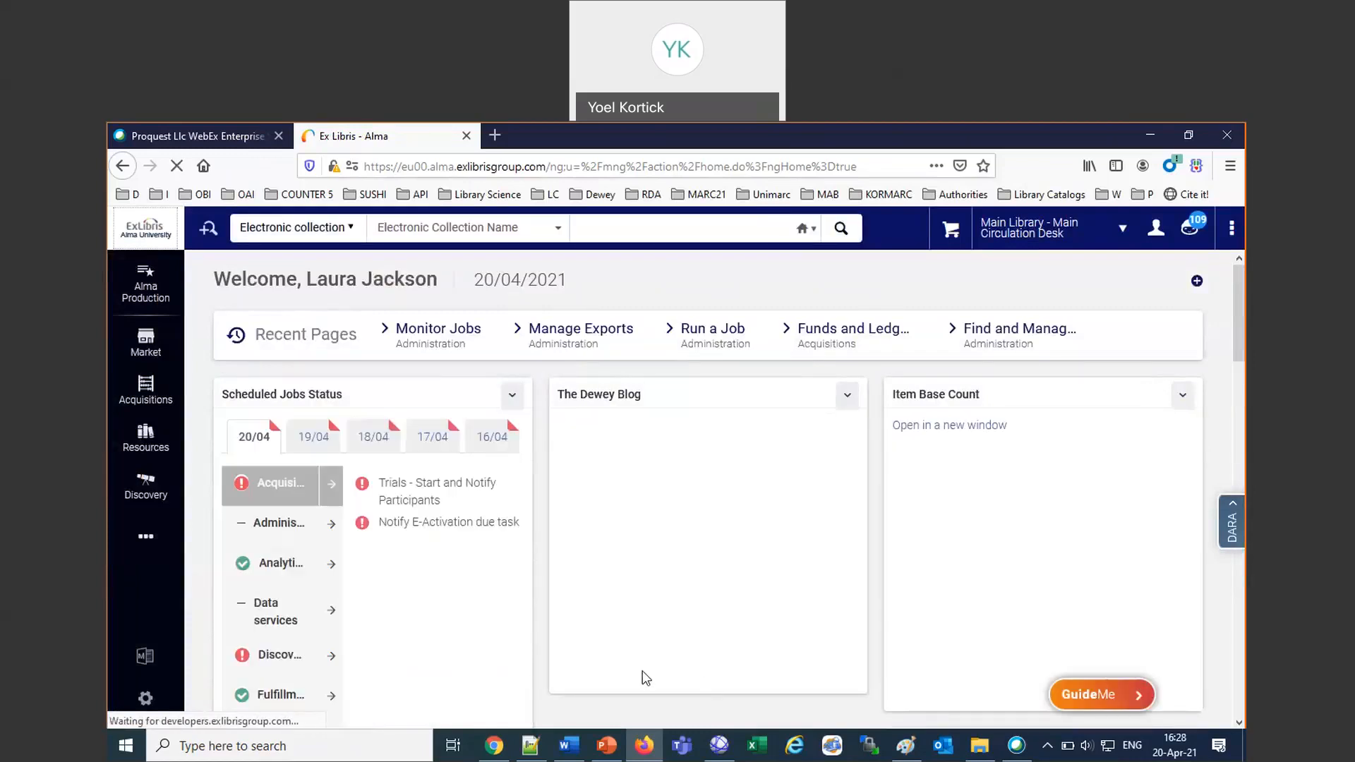
scroll(454, 644, "down", 2)
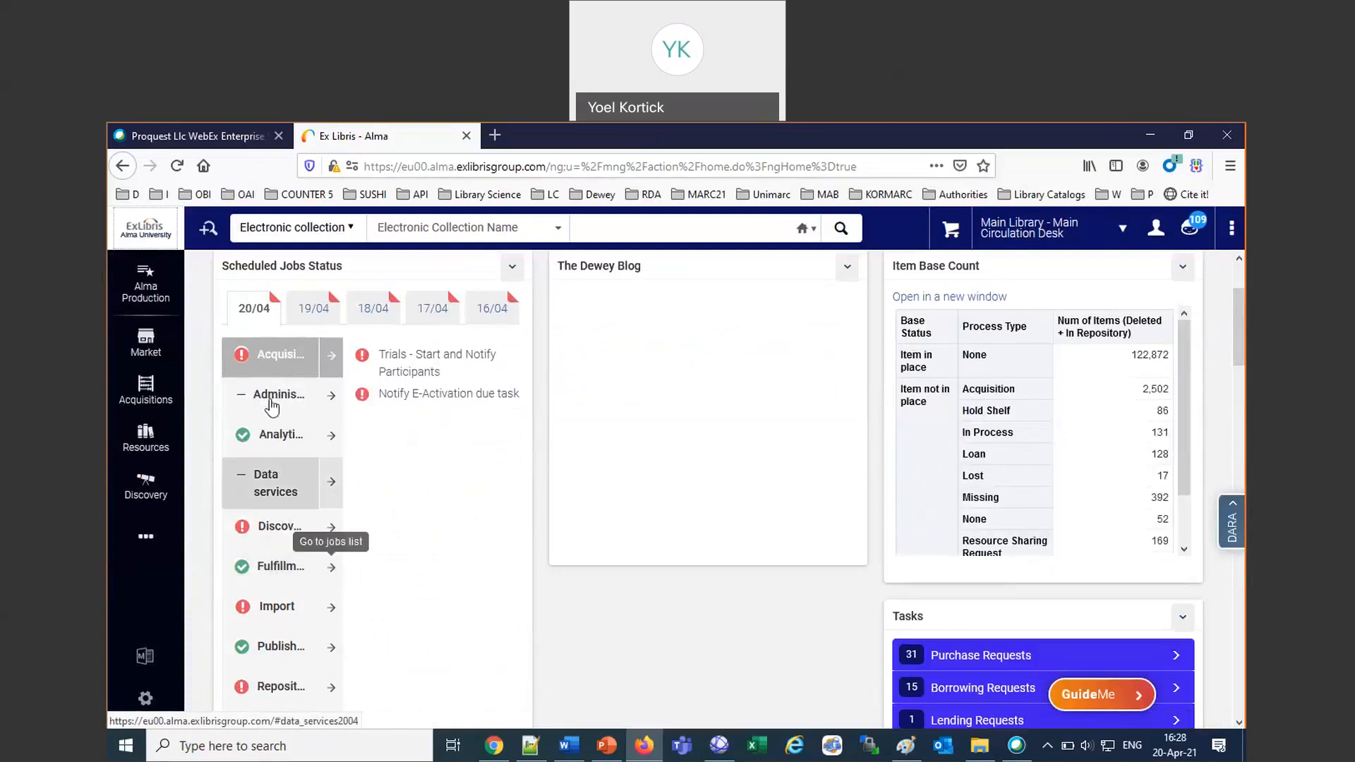
left_click(332, 569)
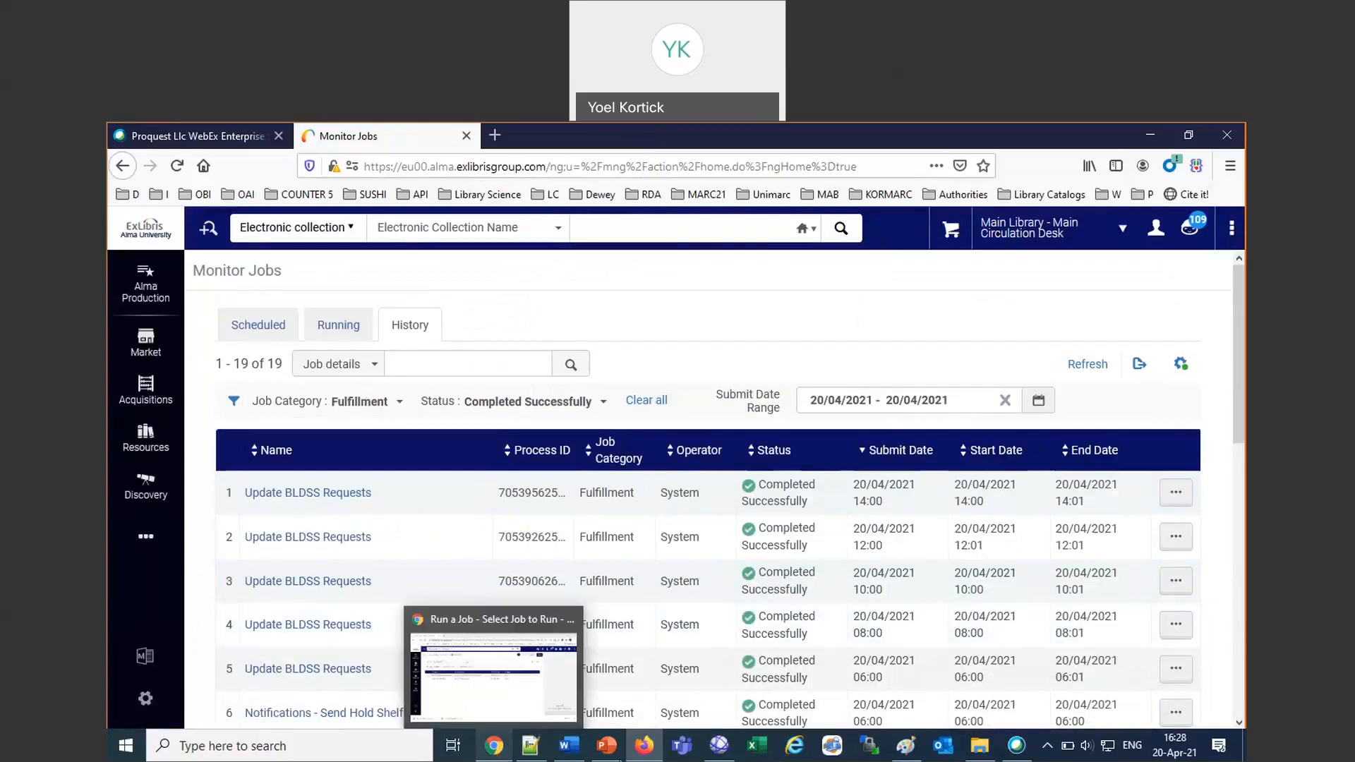
Switch to the Job Management in Alma presentation in PowerPoint and go through the Scheduled Jobs Status Widget slides up to slide 68.
mouse_move(645, 753)
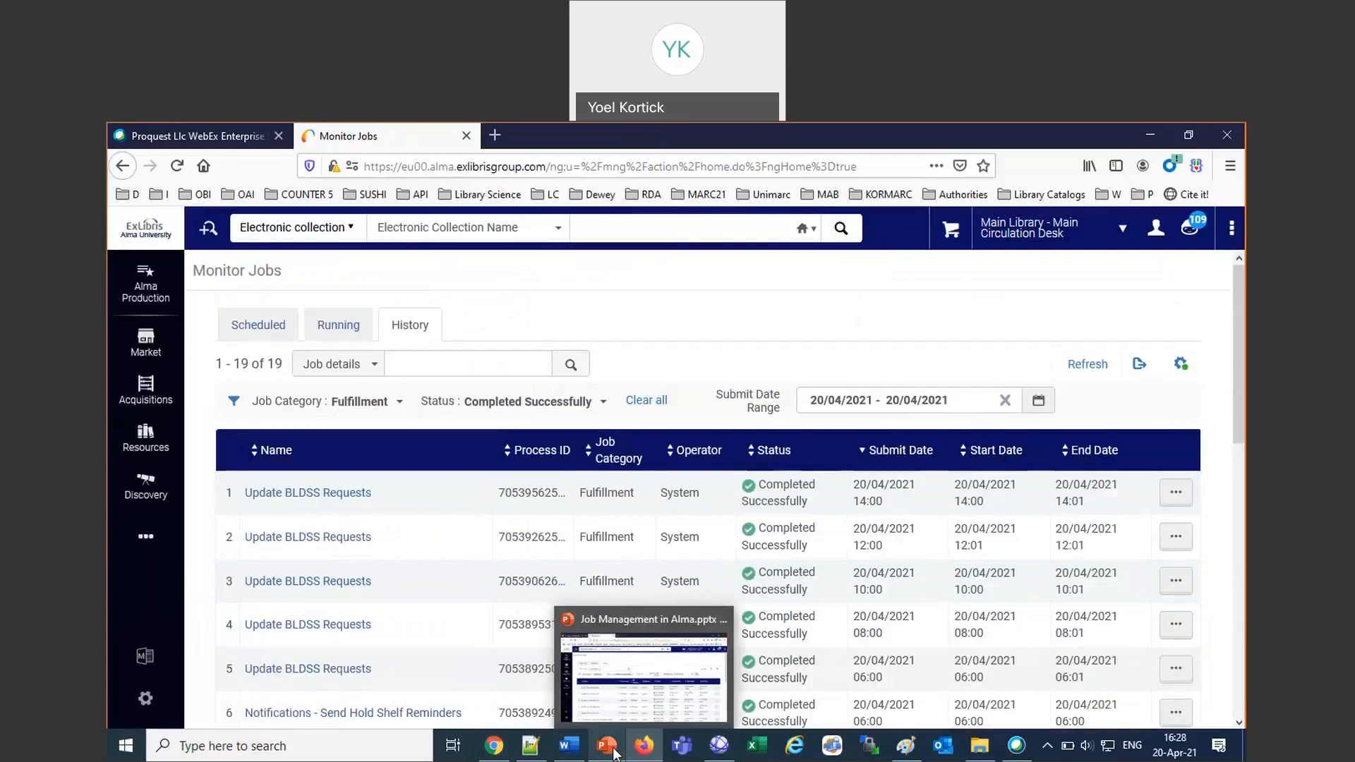
left_click(614, 754)
scroll(562, 484, "down", 1)
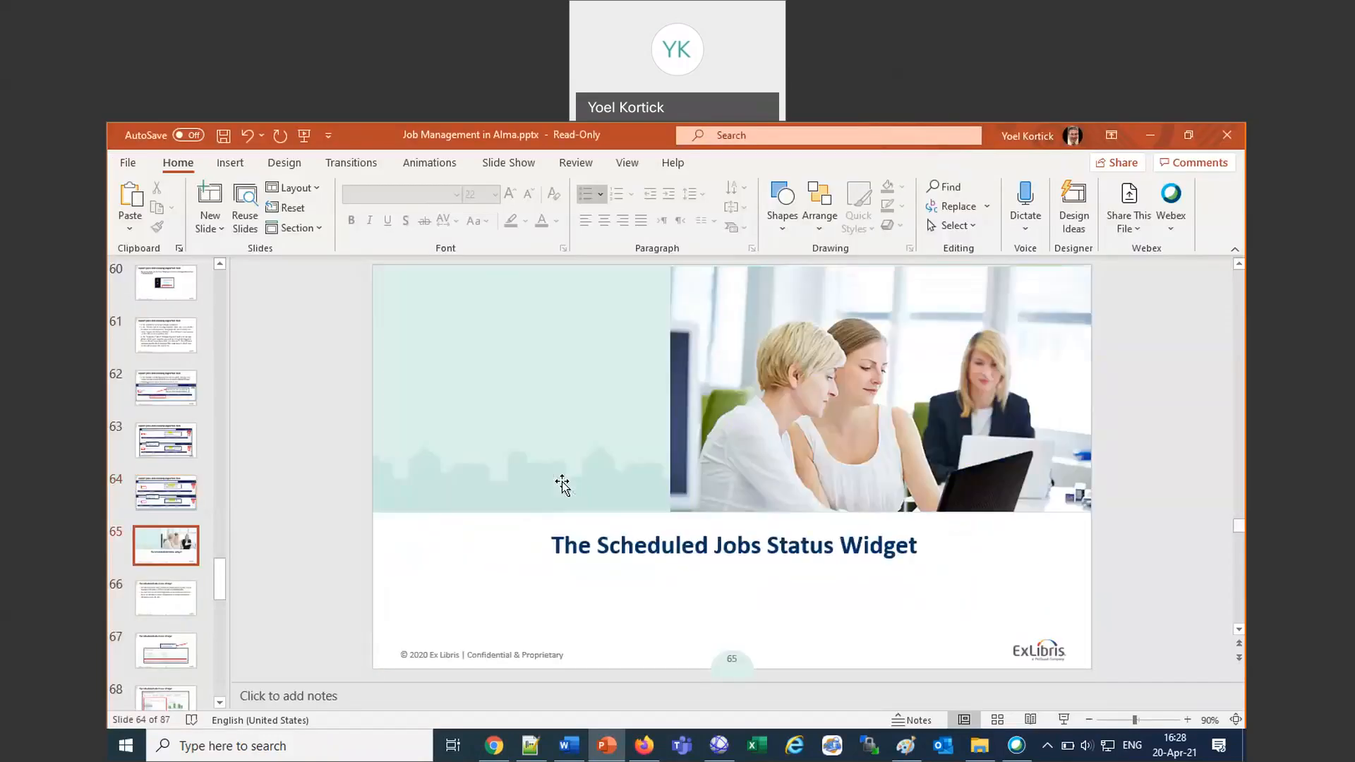
scroll(563, 486, "down", 1)
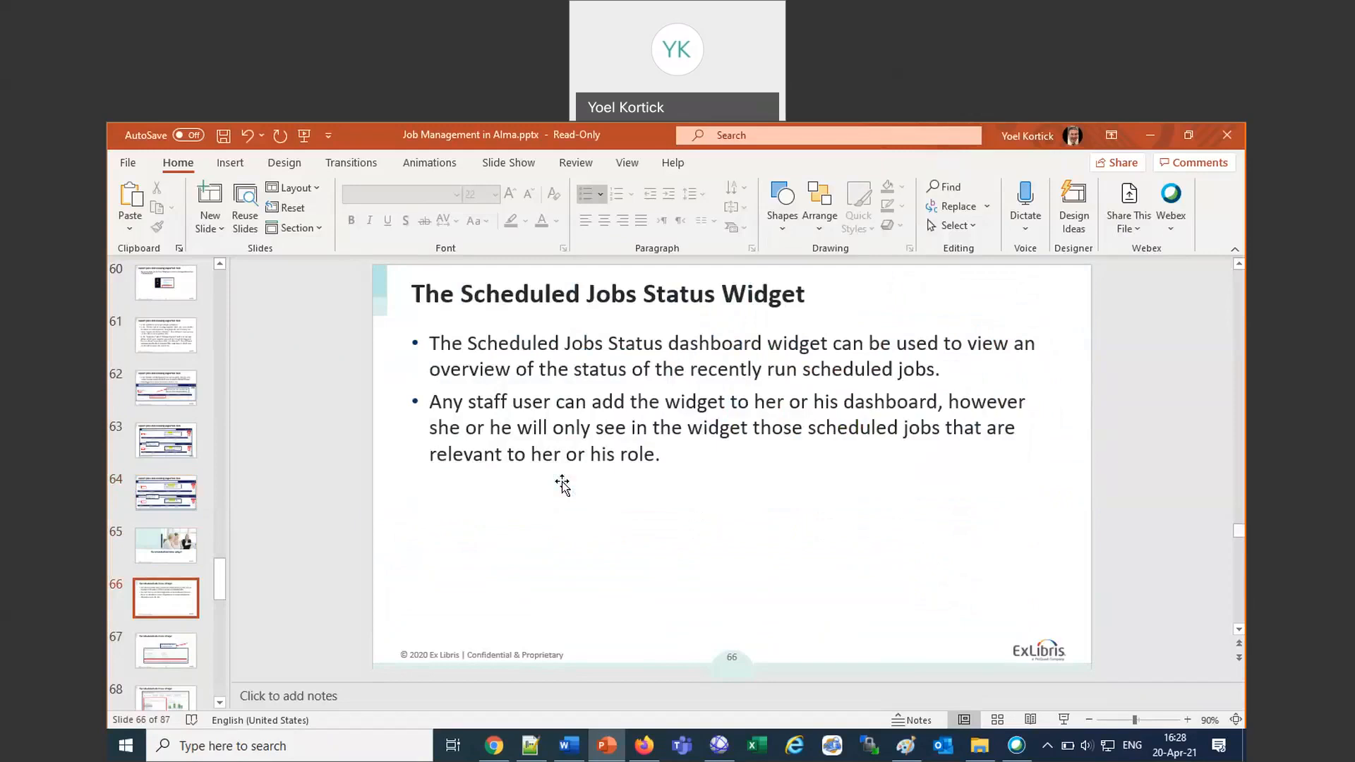
scroll(563, 485, "down", 1)
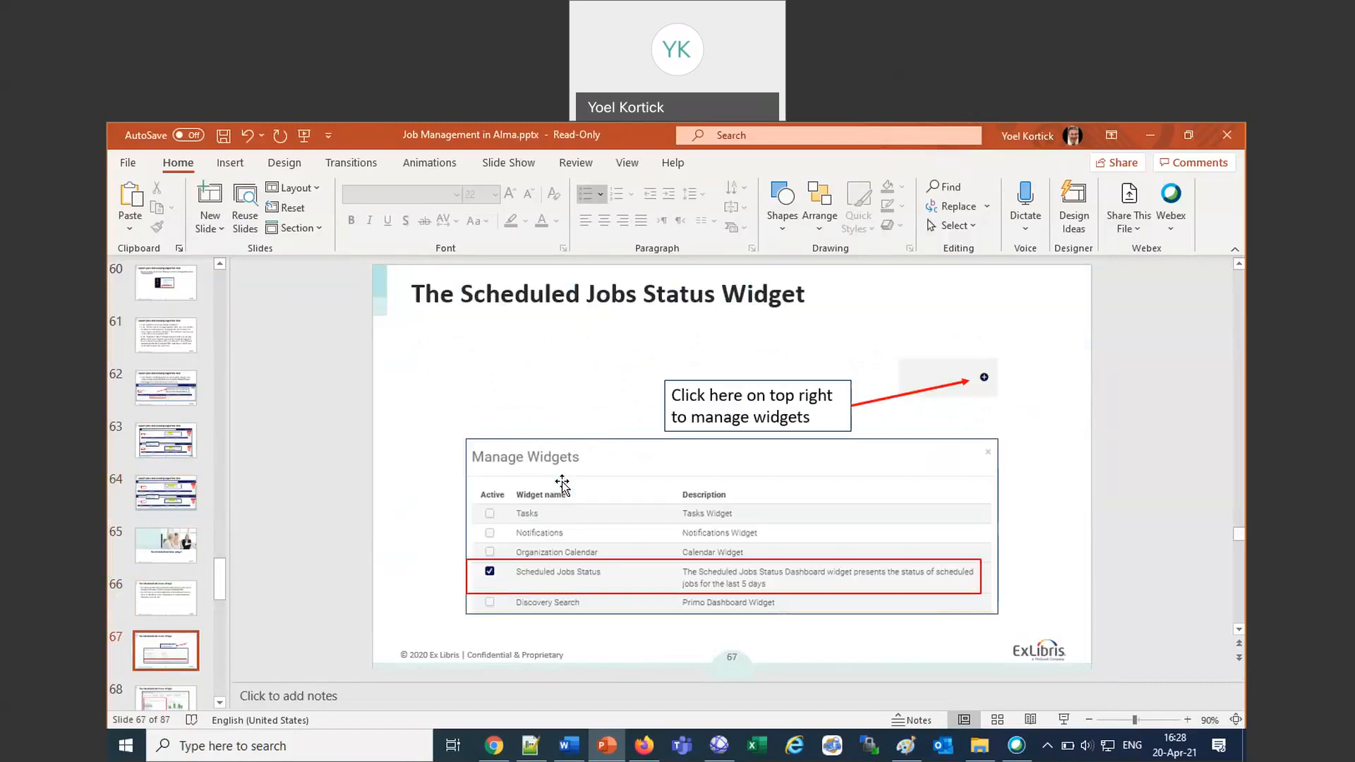
scroll(562, 486, "down", 1)
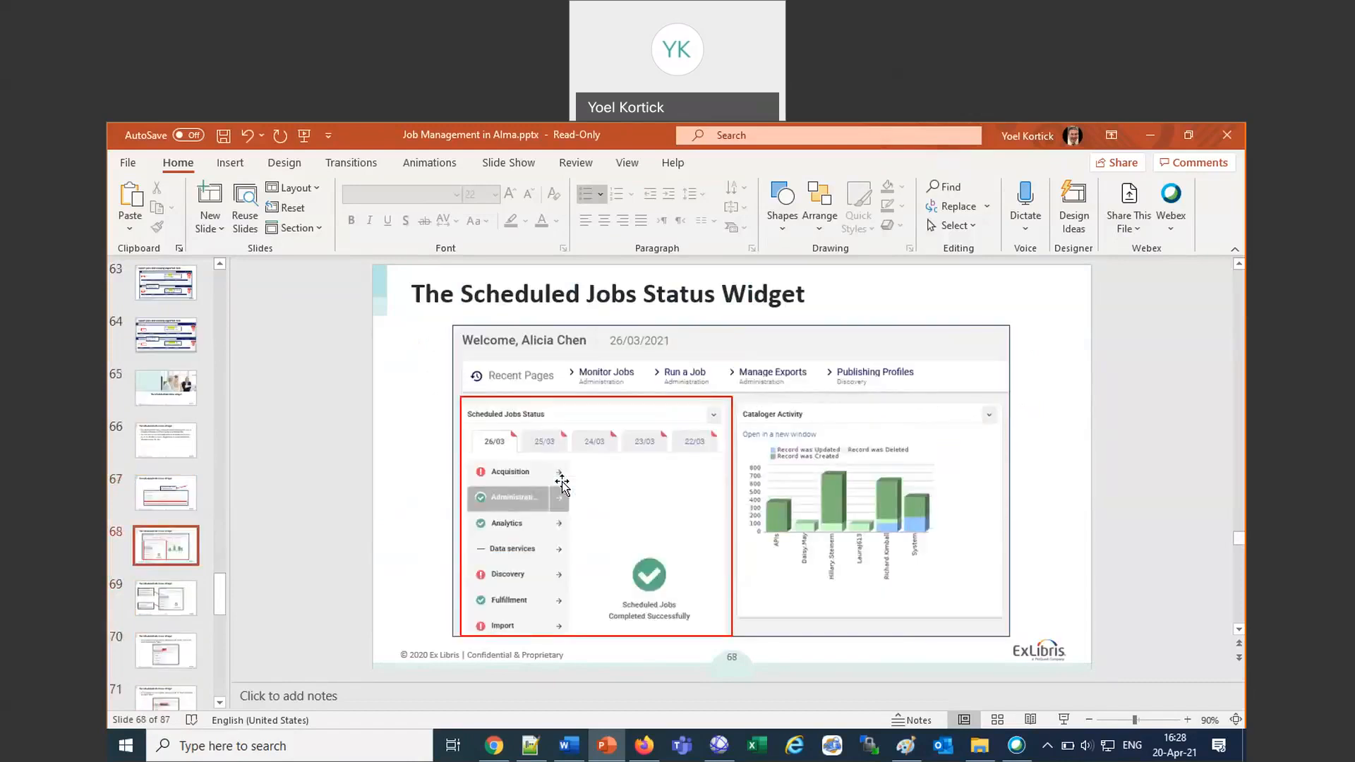
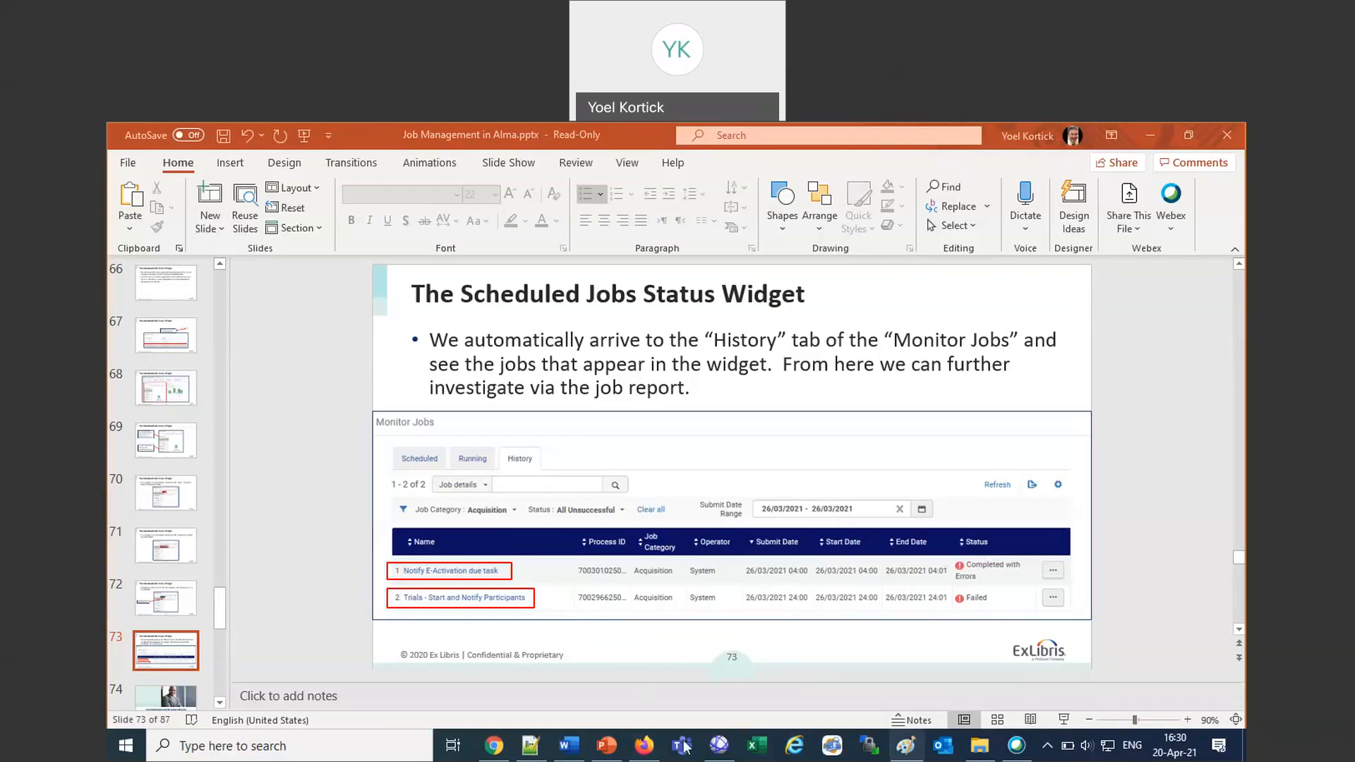
Switch to Alma in Firefox and open the Scheduled jobs list of Monitor Jobs.
left_click(653, 746)
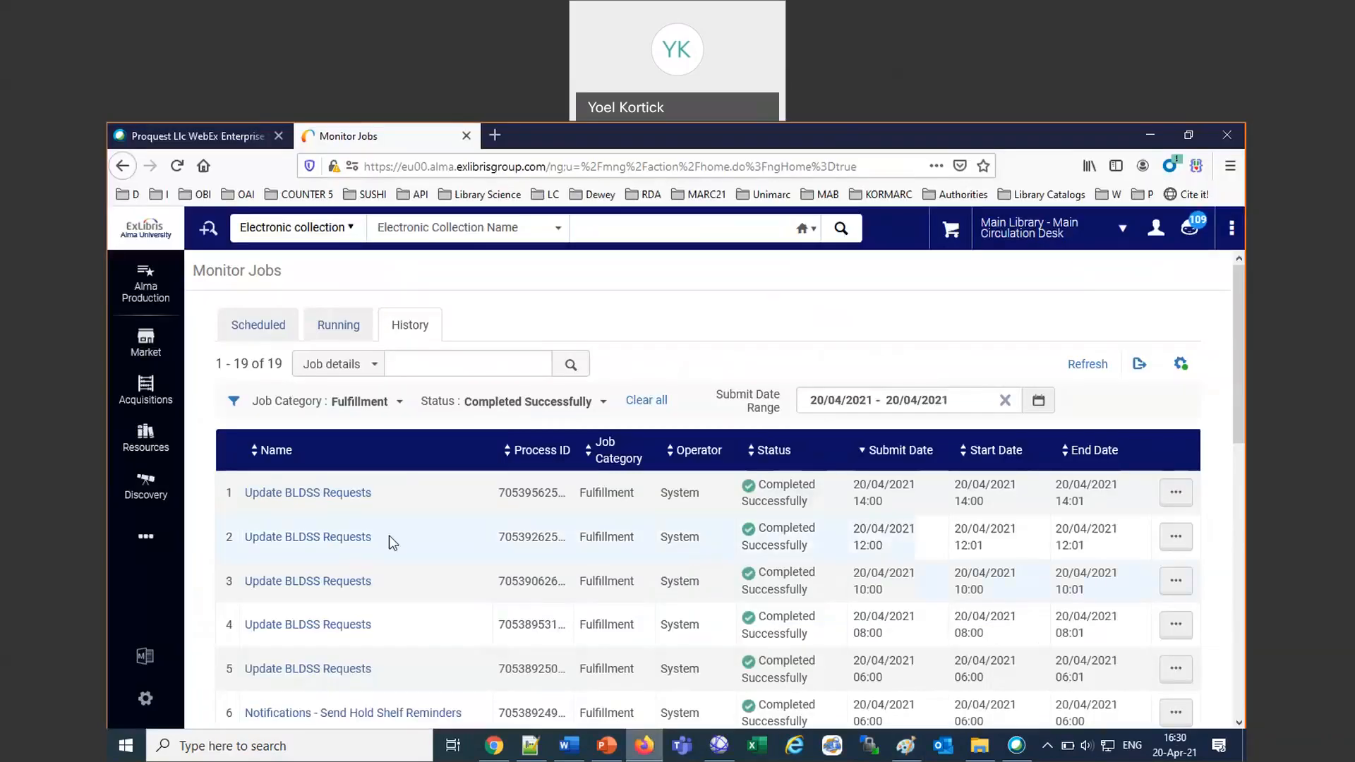
left_click(146, 534)
left_click(302, 540)
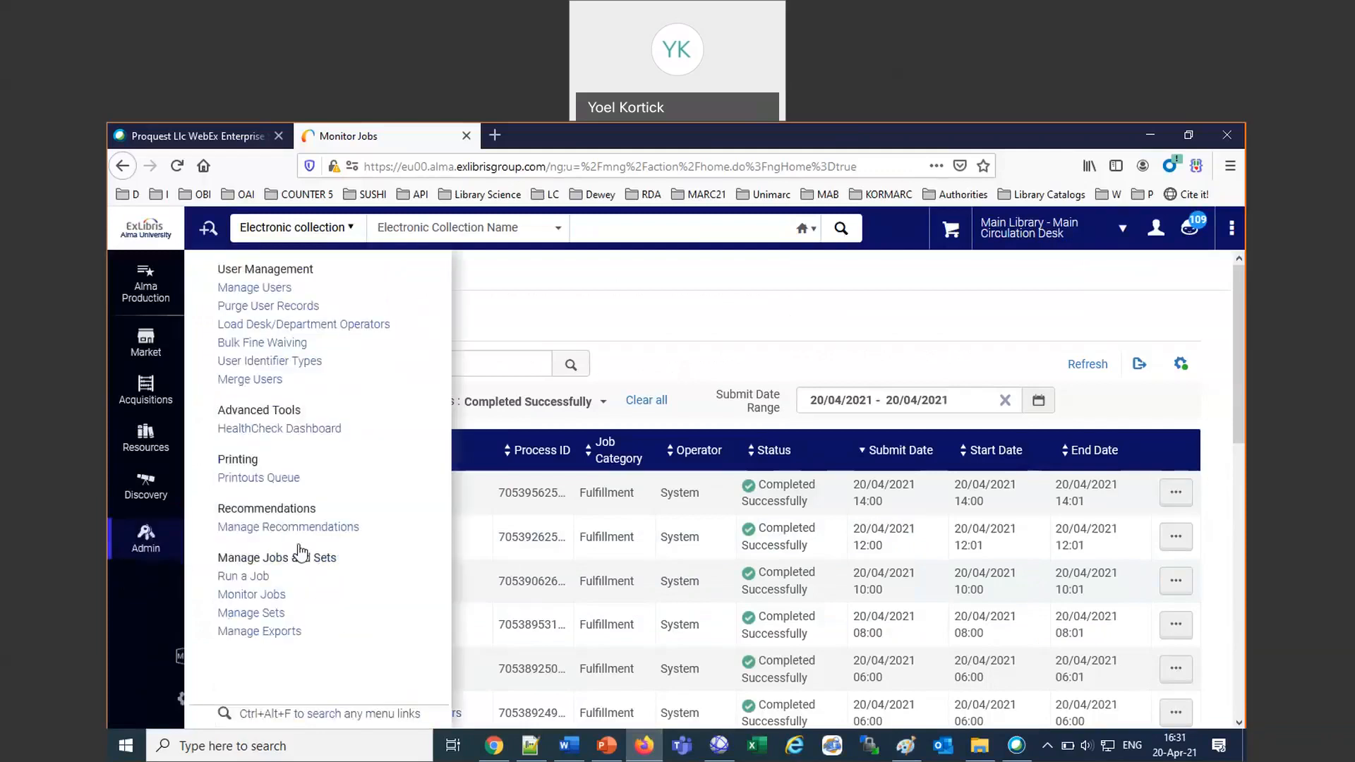
left_click(254, 596)
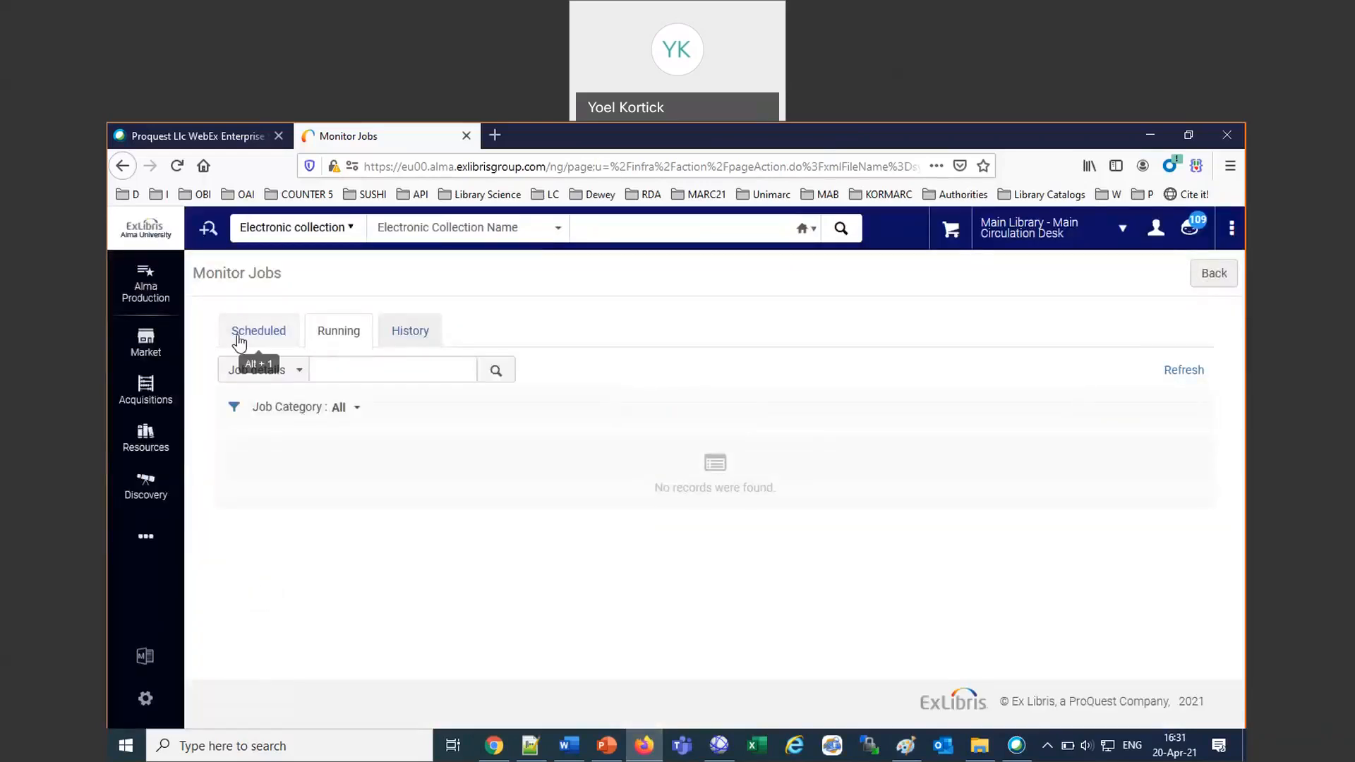
left_click(240, 341)
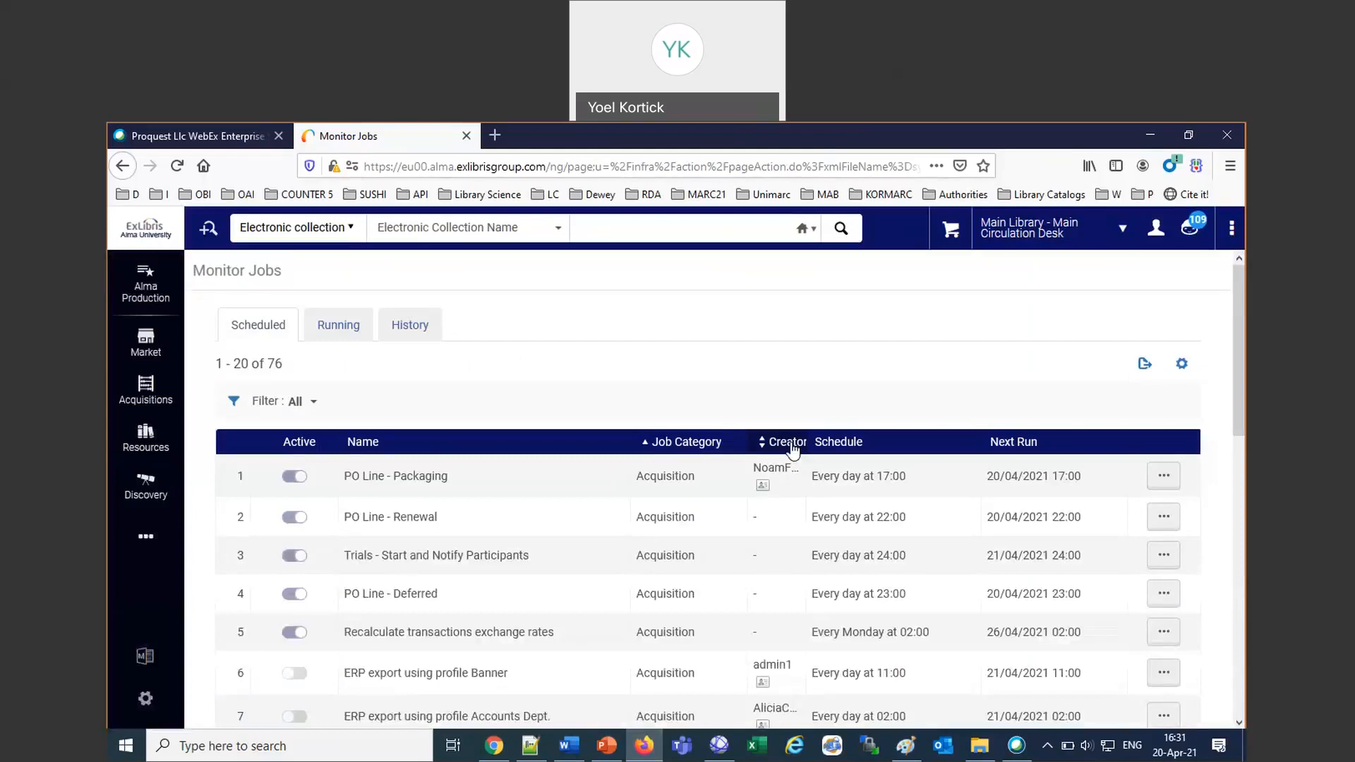
Look through the scheduled jobs with their categories, schedules and next run times, and check the list's filter.
scroll(795, 450, "down", 2)
scroll(794, 450, "down", 4)
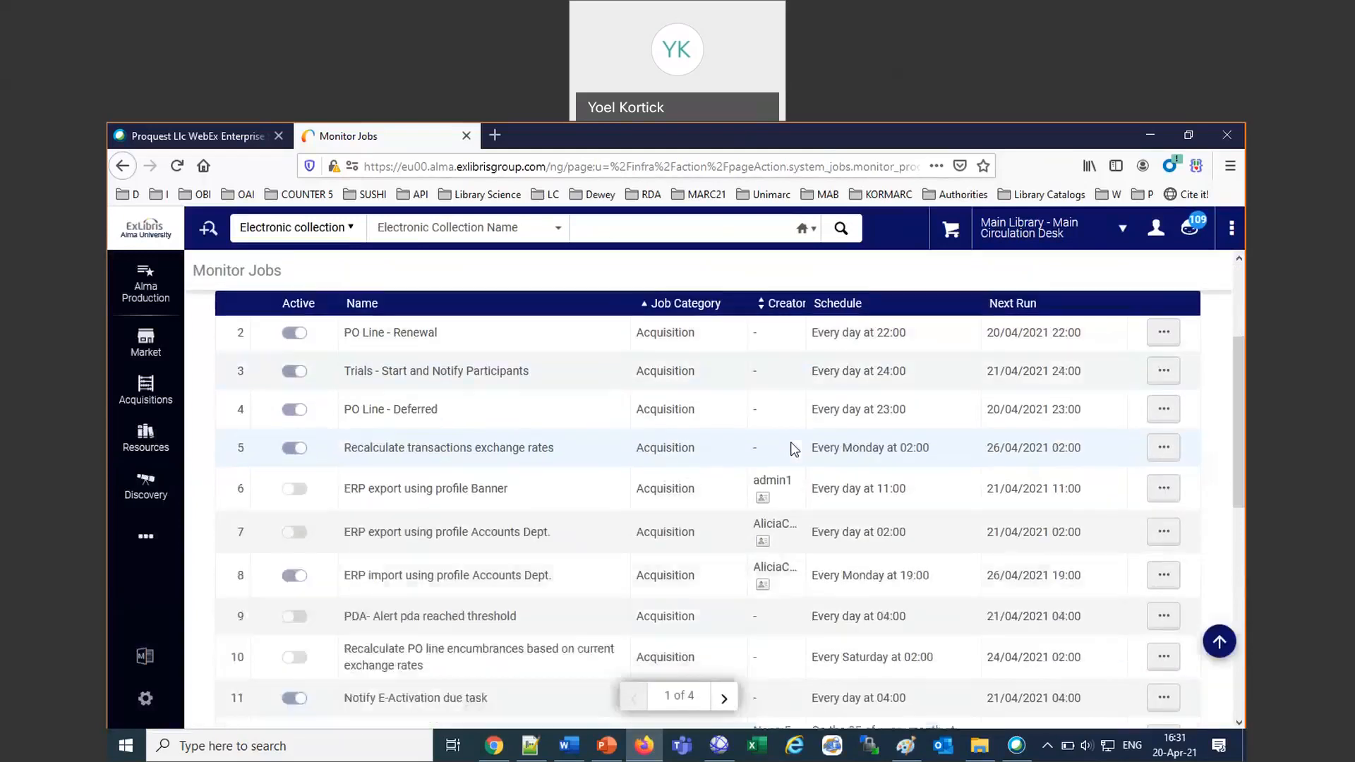
scroll(794, 449, "down", 2)
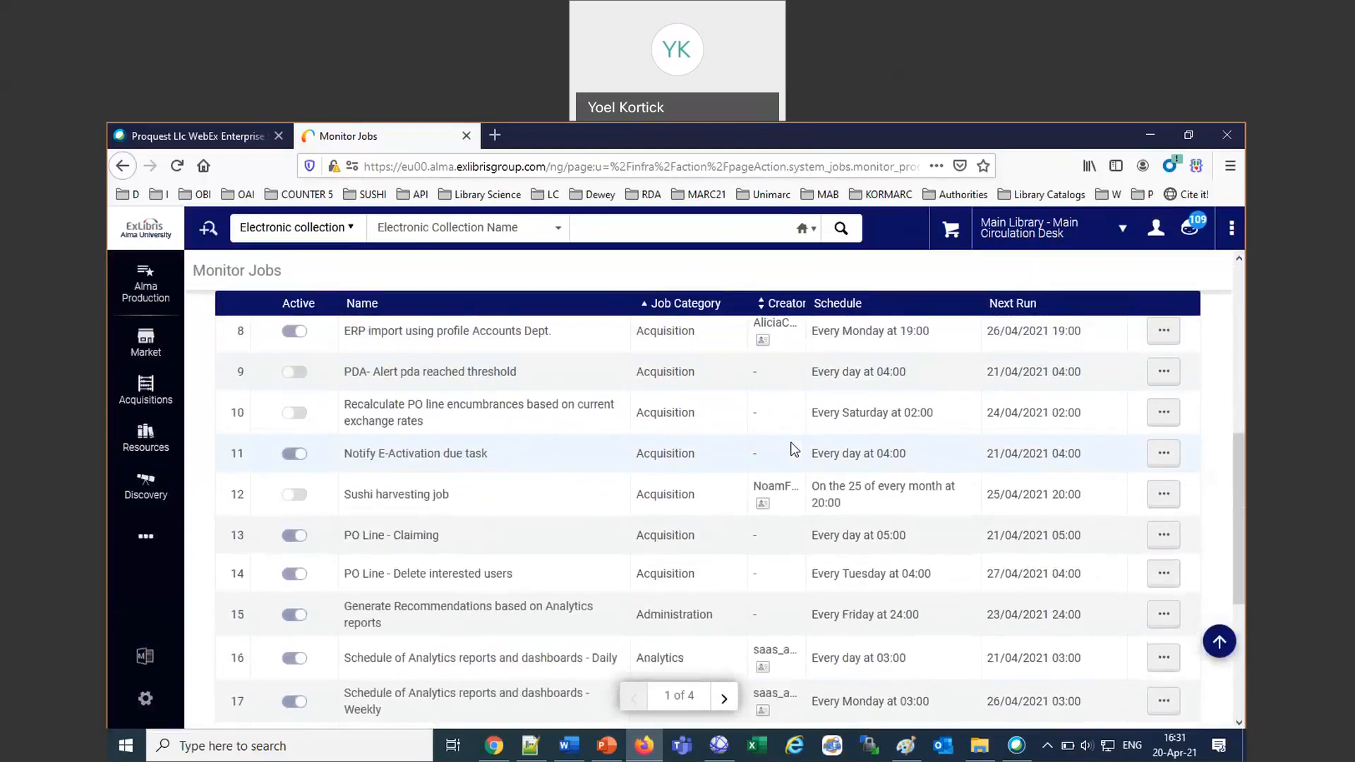
scroll(794, 450, "down", 1)
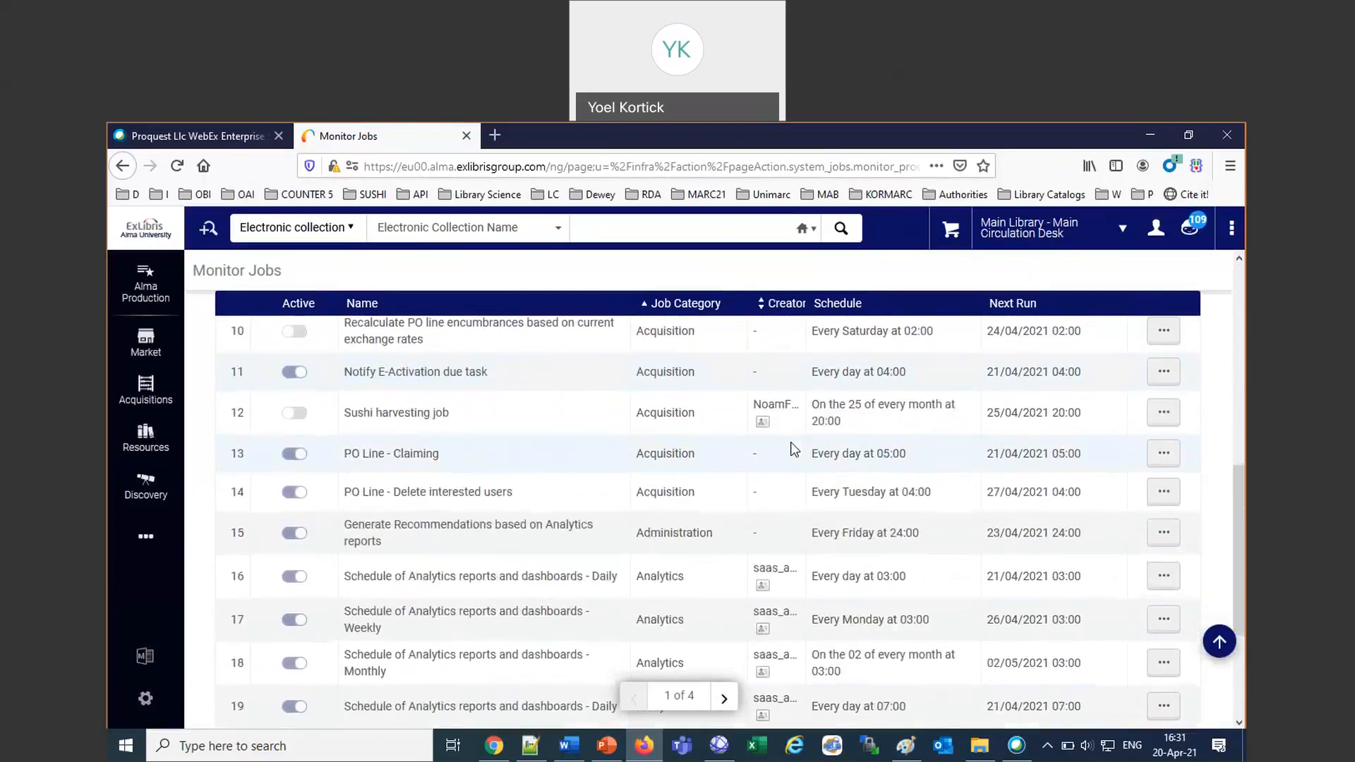
scroll(794, 450, "up", 8)
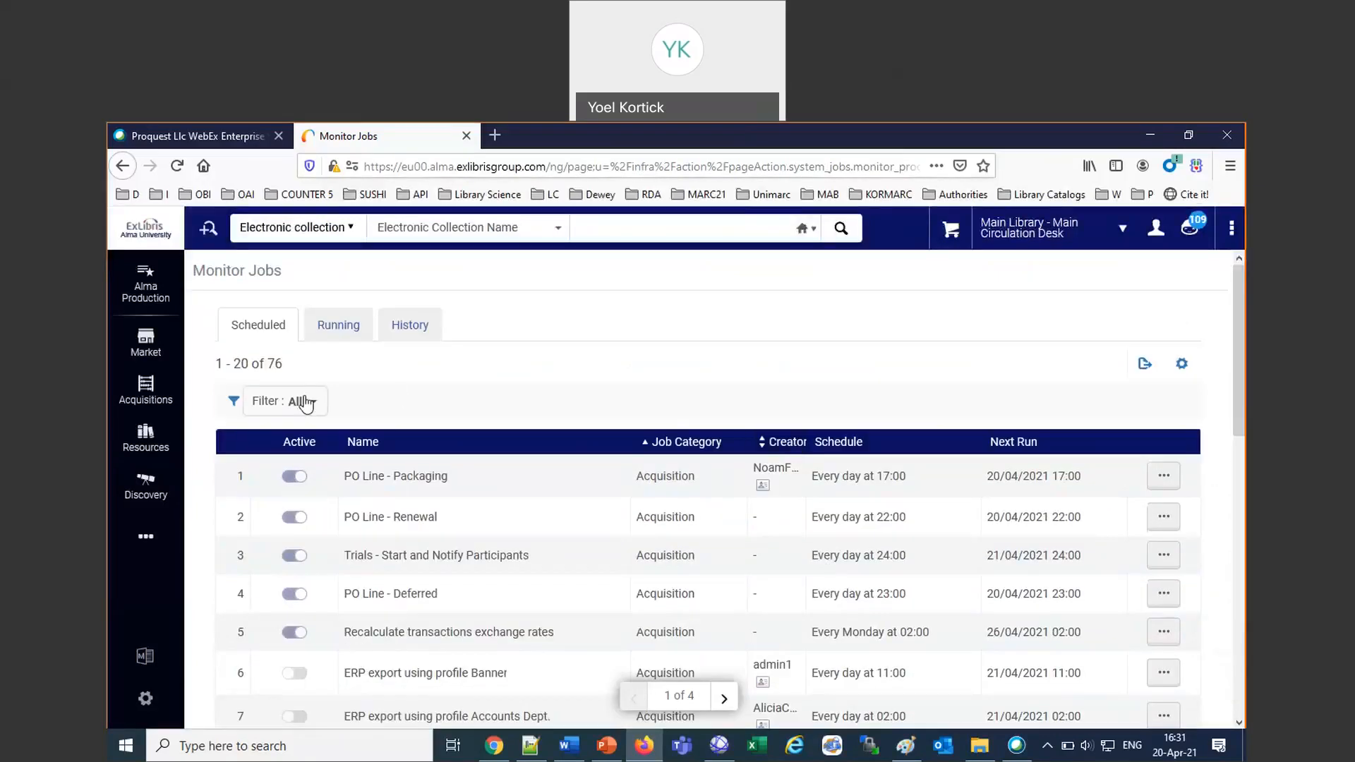
left_click(303, 401)
left_click(604, 355)
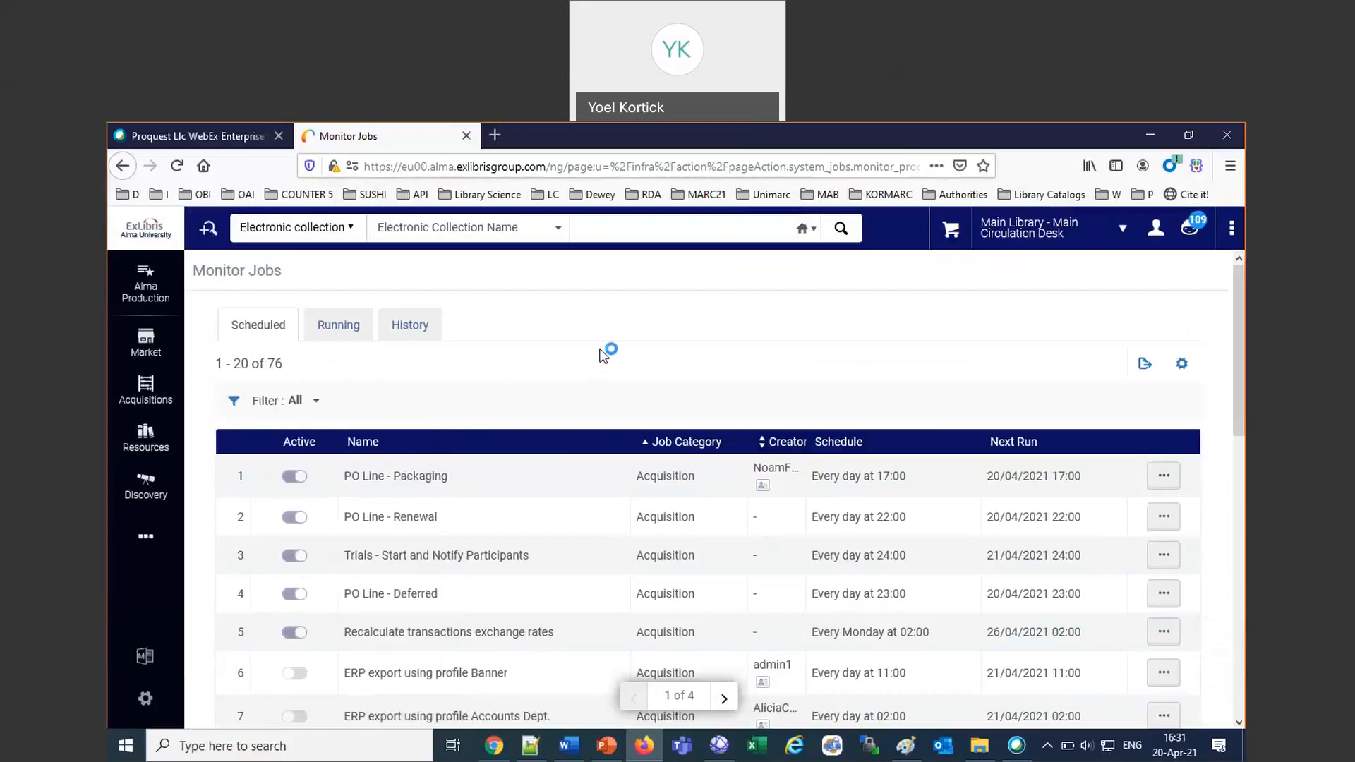
Delete the subscribed user from the email notifications of the "ERP import using profile Accounts Dept." job and save.
scroll(607, 349, "down", 3)
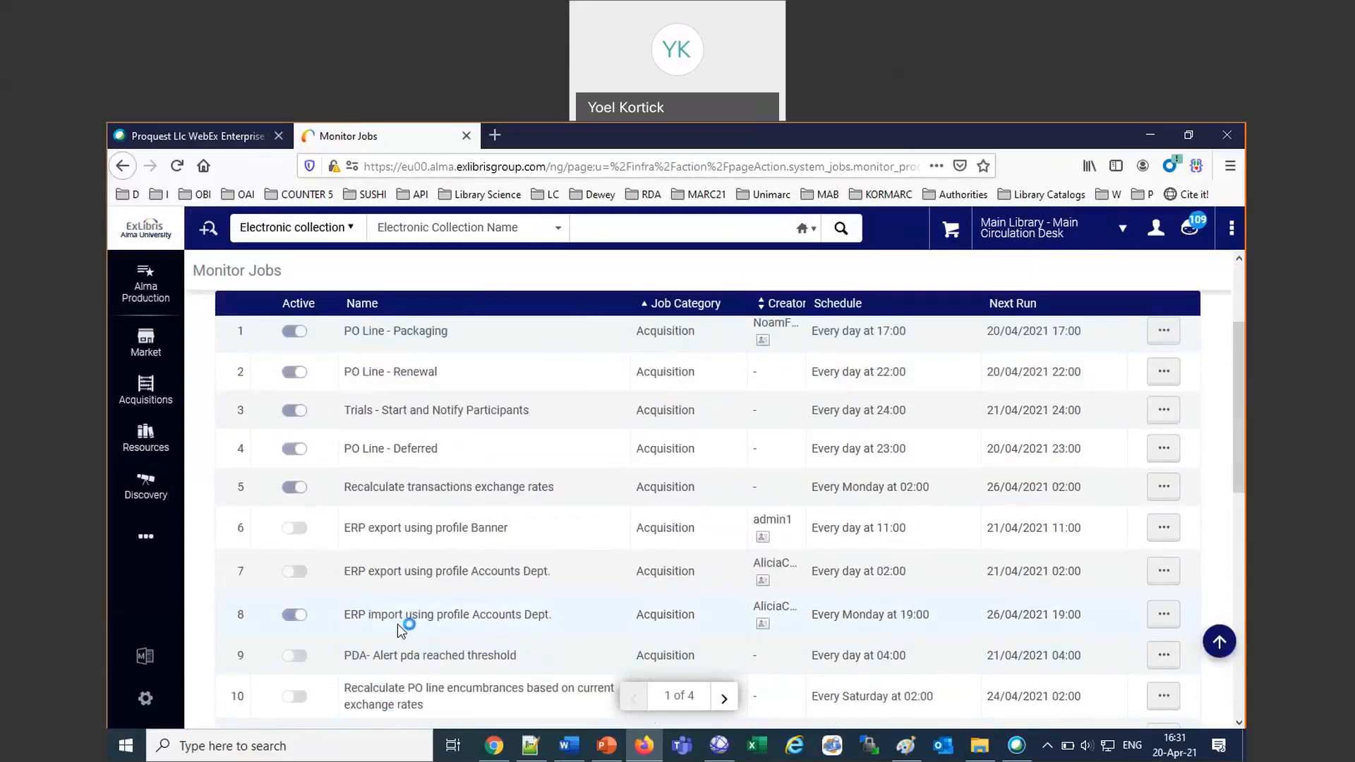
left_click_drag(421, 615, 547, 617)
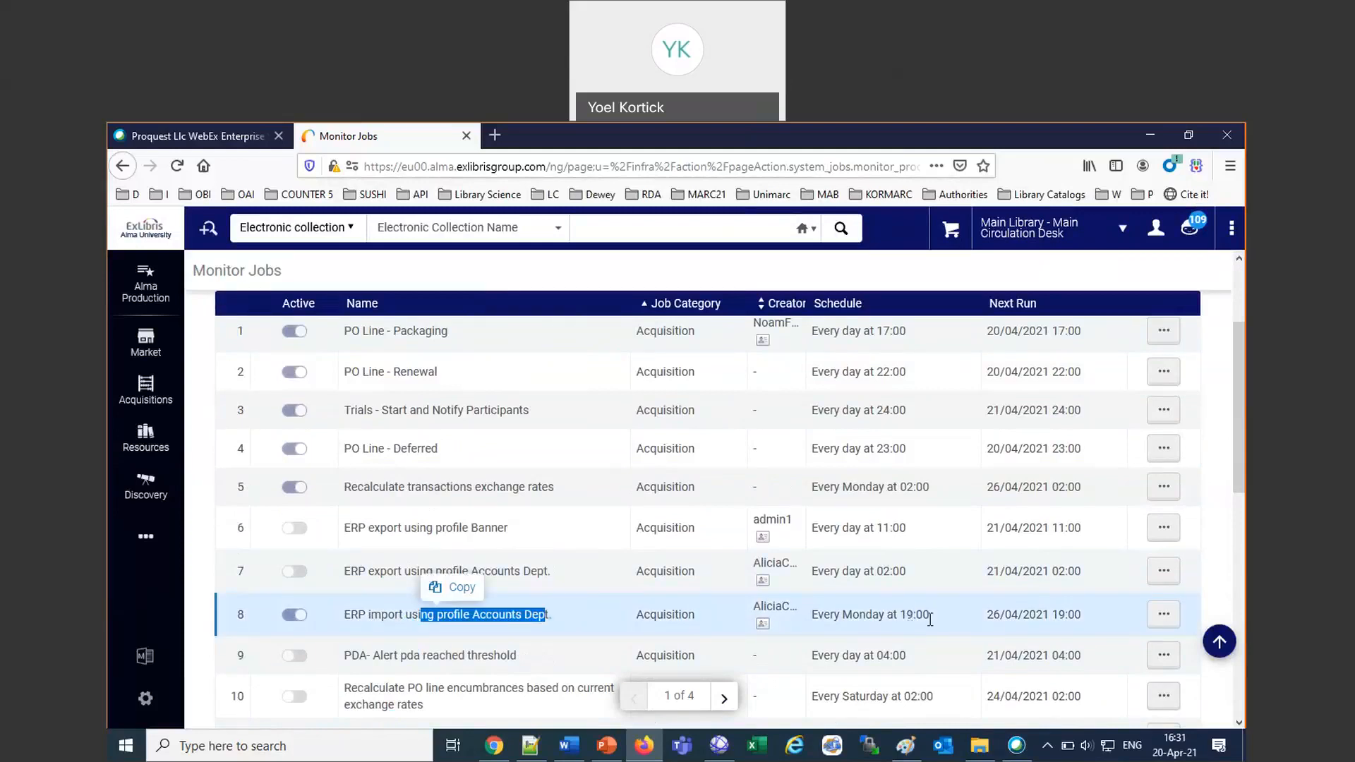
left_click(1163, 614)
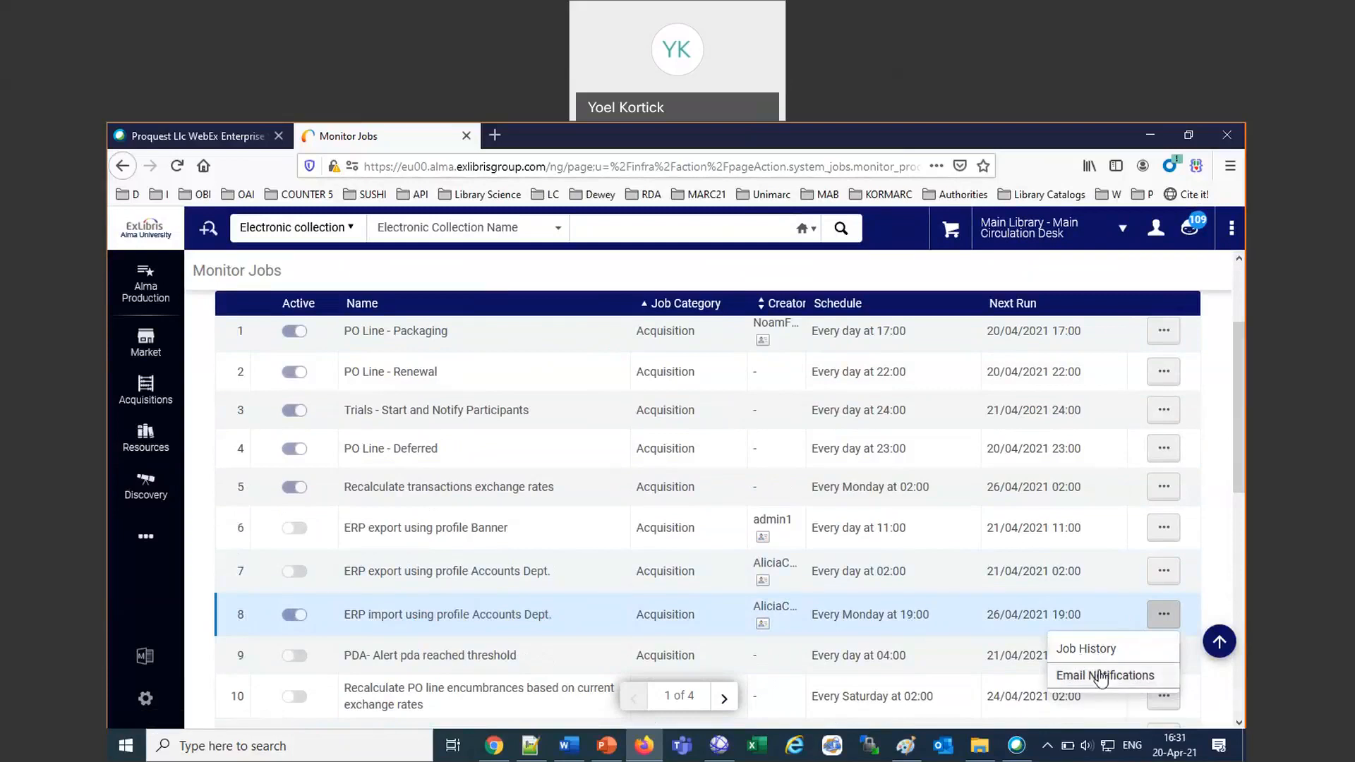
left_click(1101, 679)
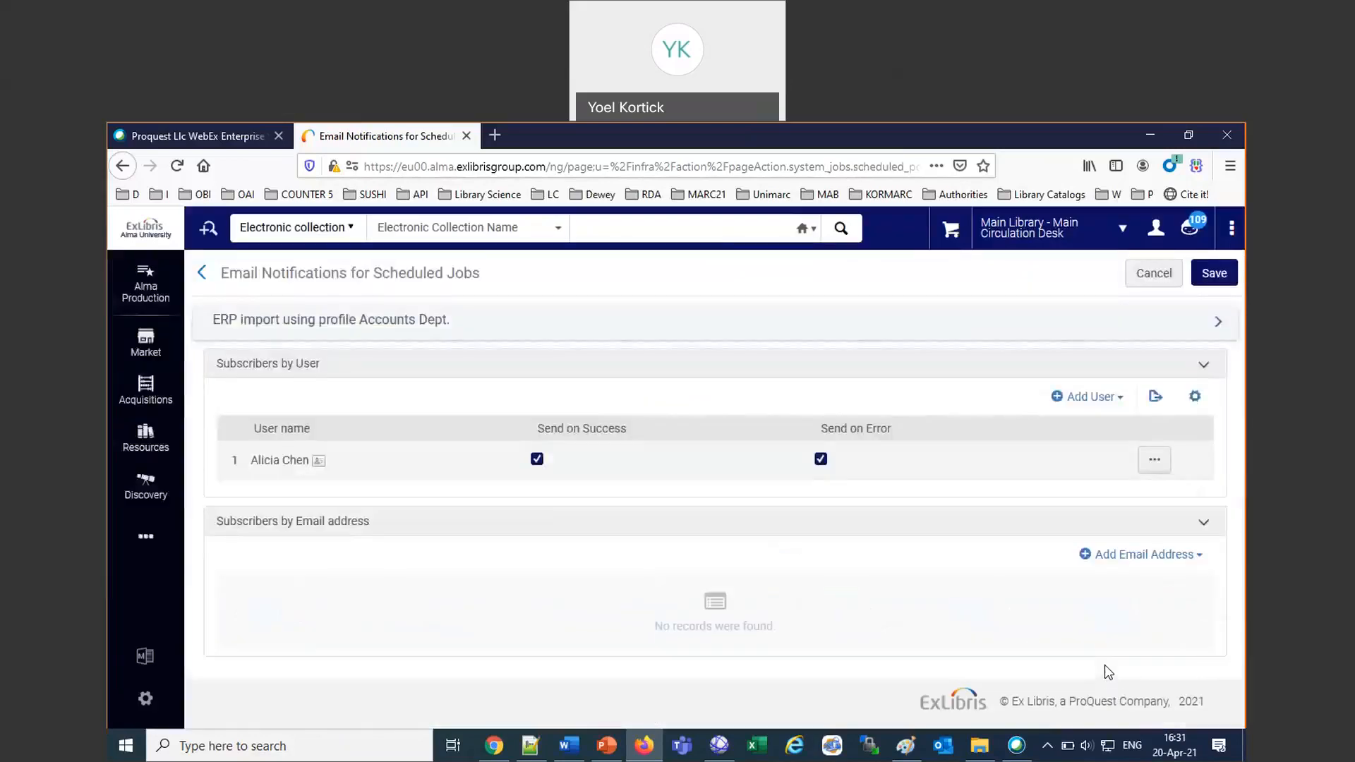
left_click(1153, 460)
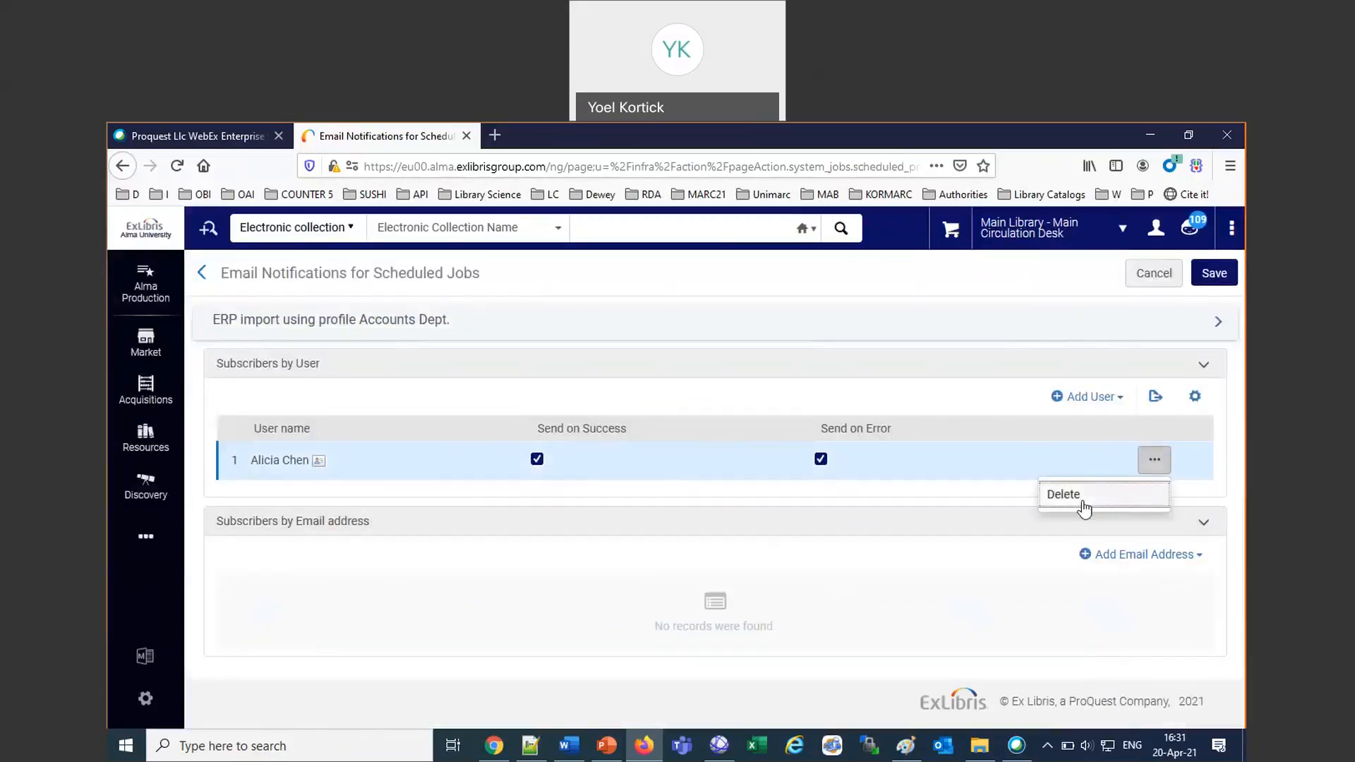
left_click(1081, 507)
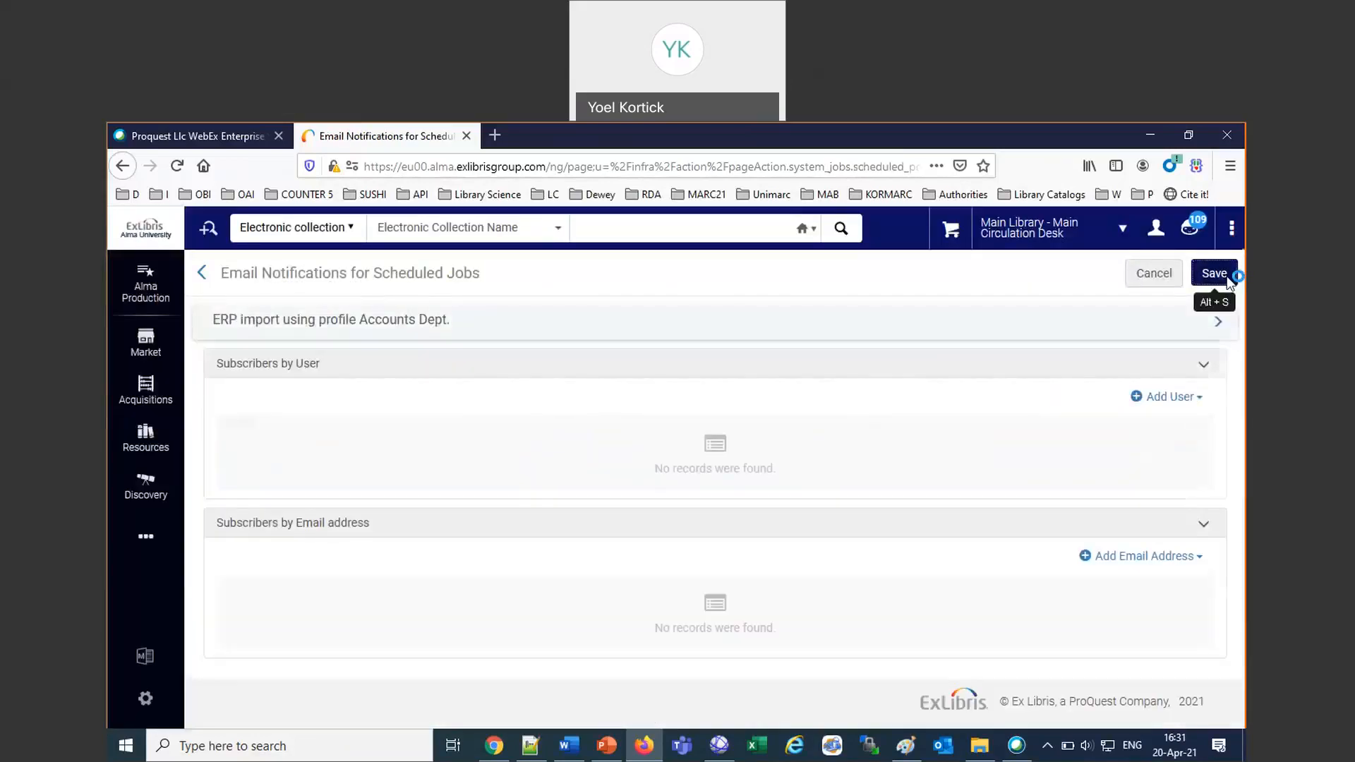
left_click(1229, 281)
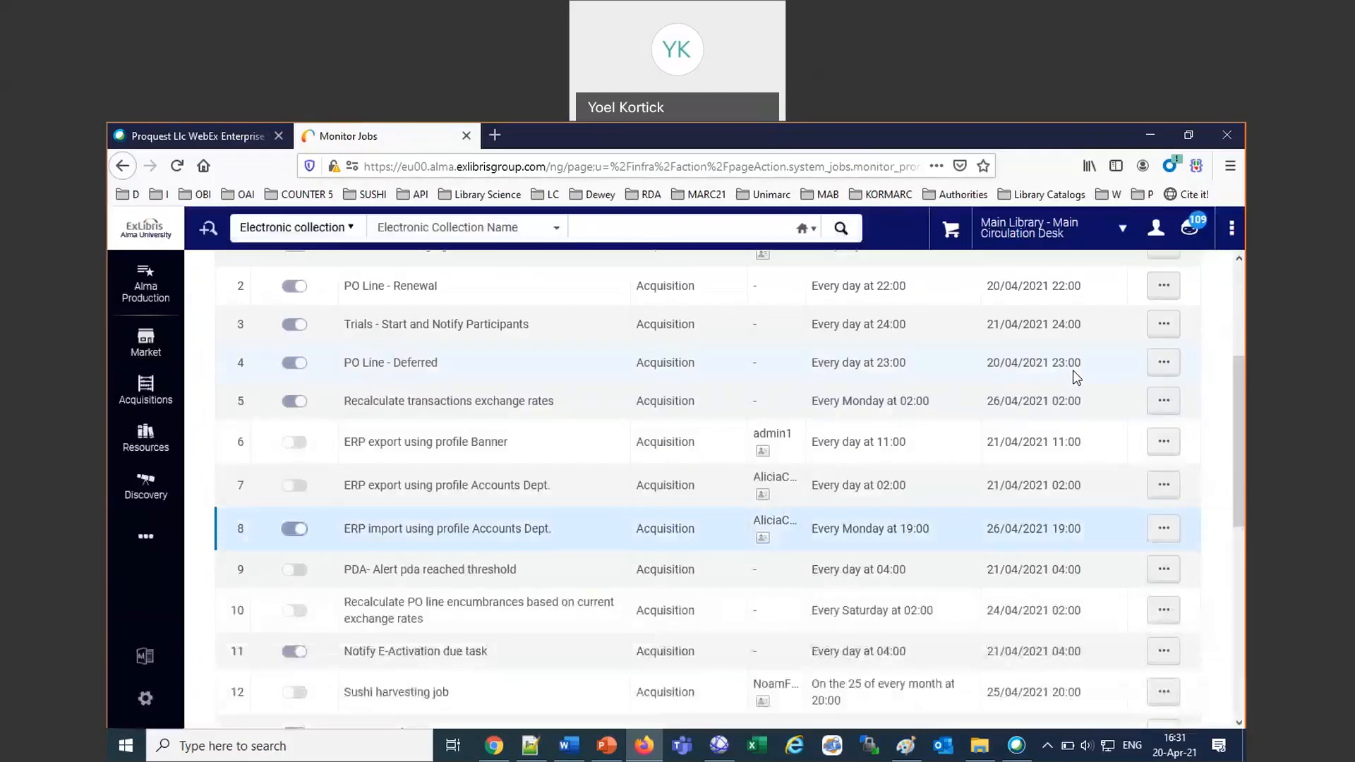
Reopen the ERP import job's email notifications and add the staff user as subscriber with Send on Success and Send on Error.
left_click(1160, 531)
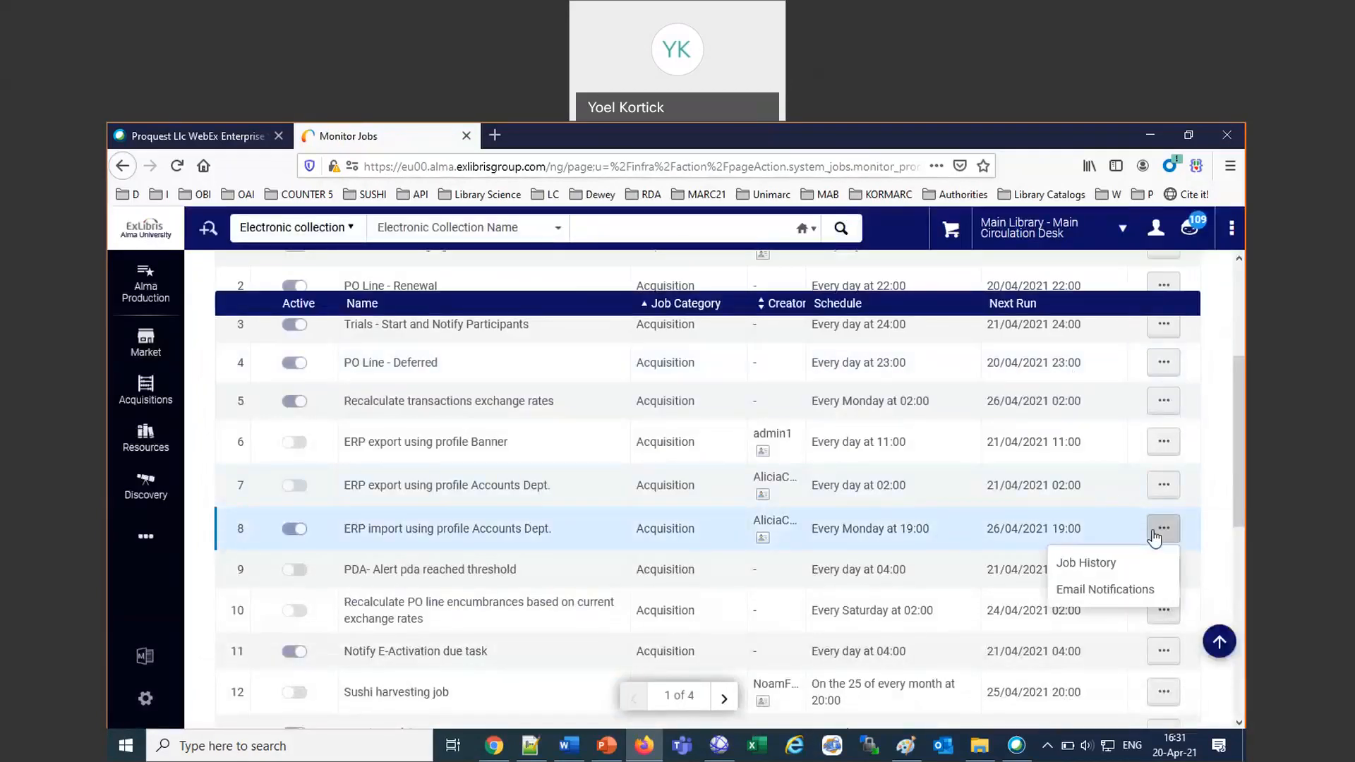
left_click(1076, 593)
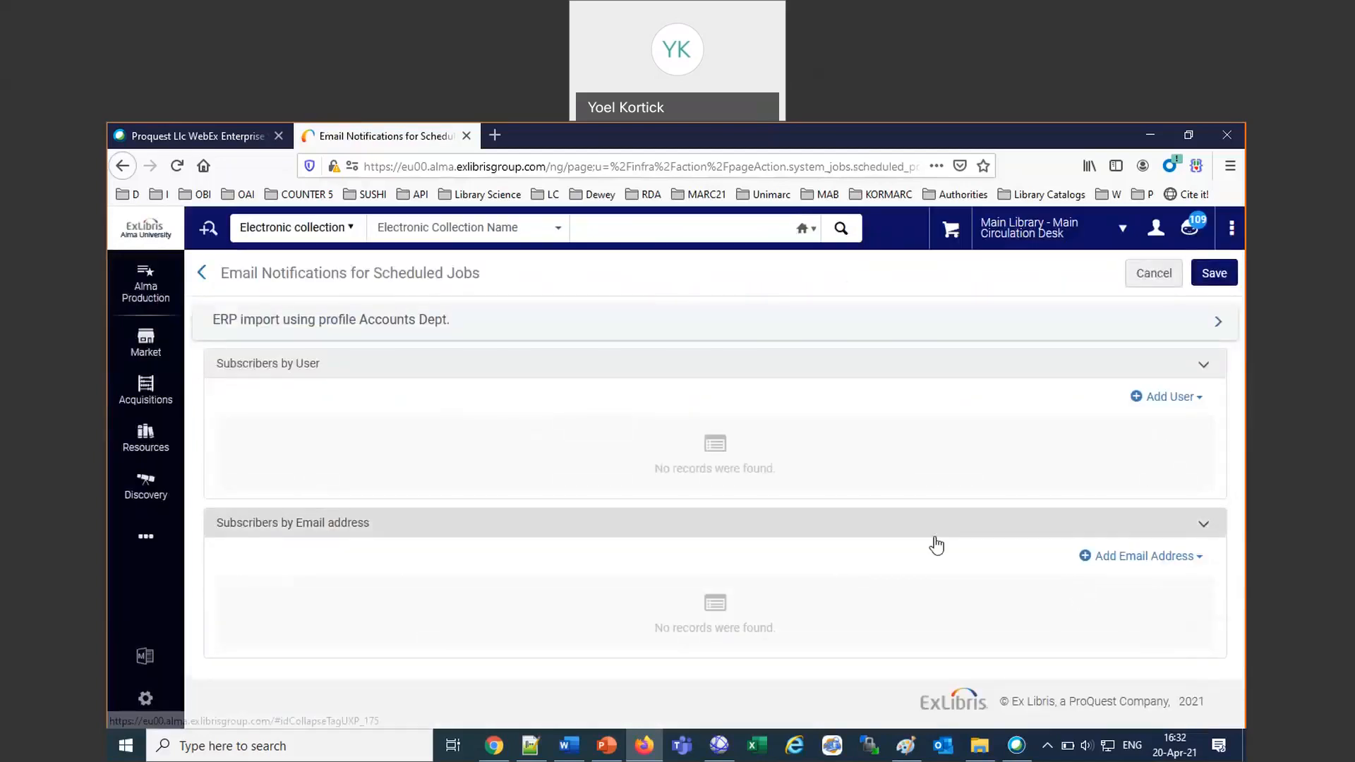
left_click(1152, 401)
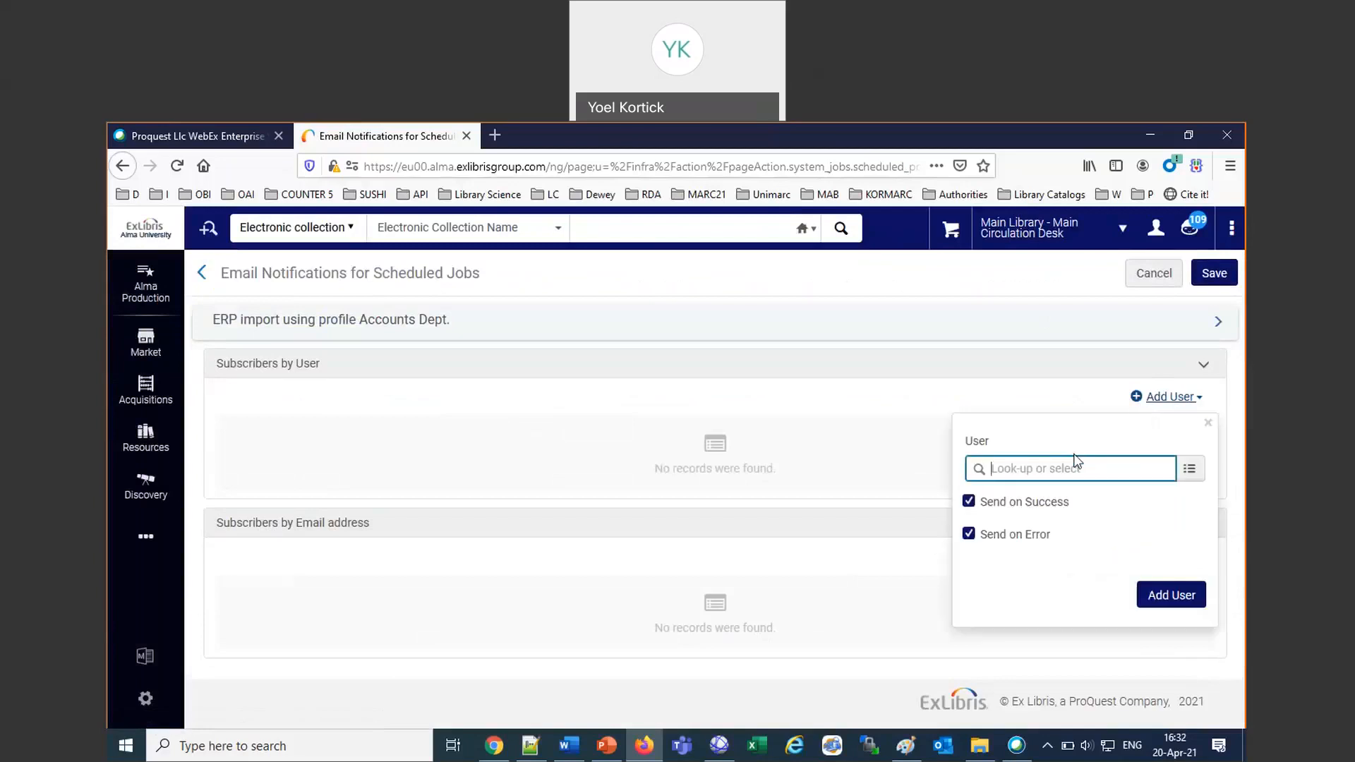
type("al")
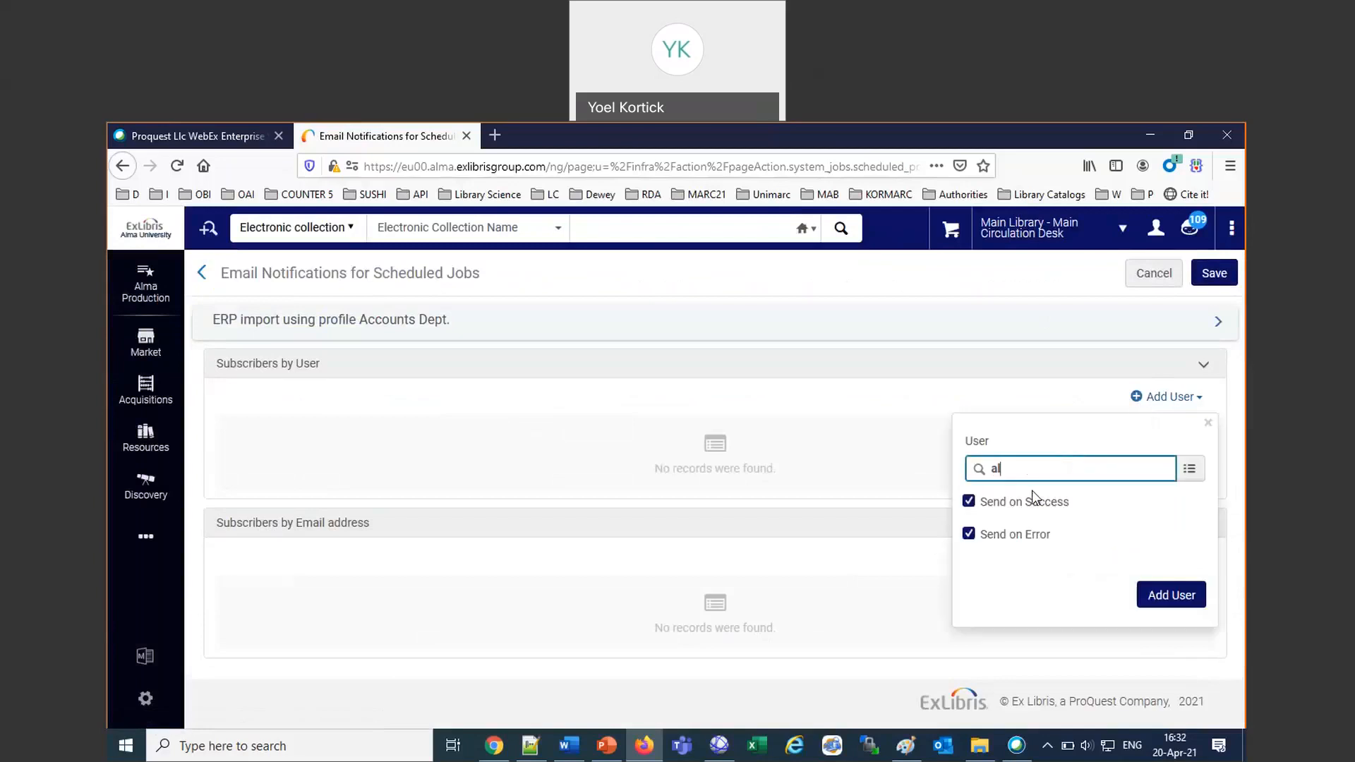
type("i")
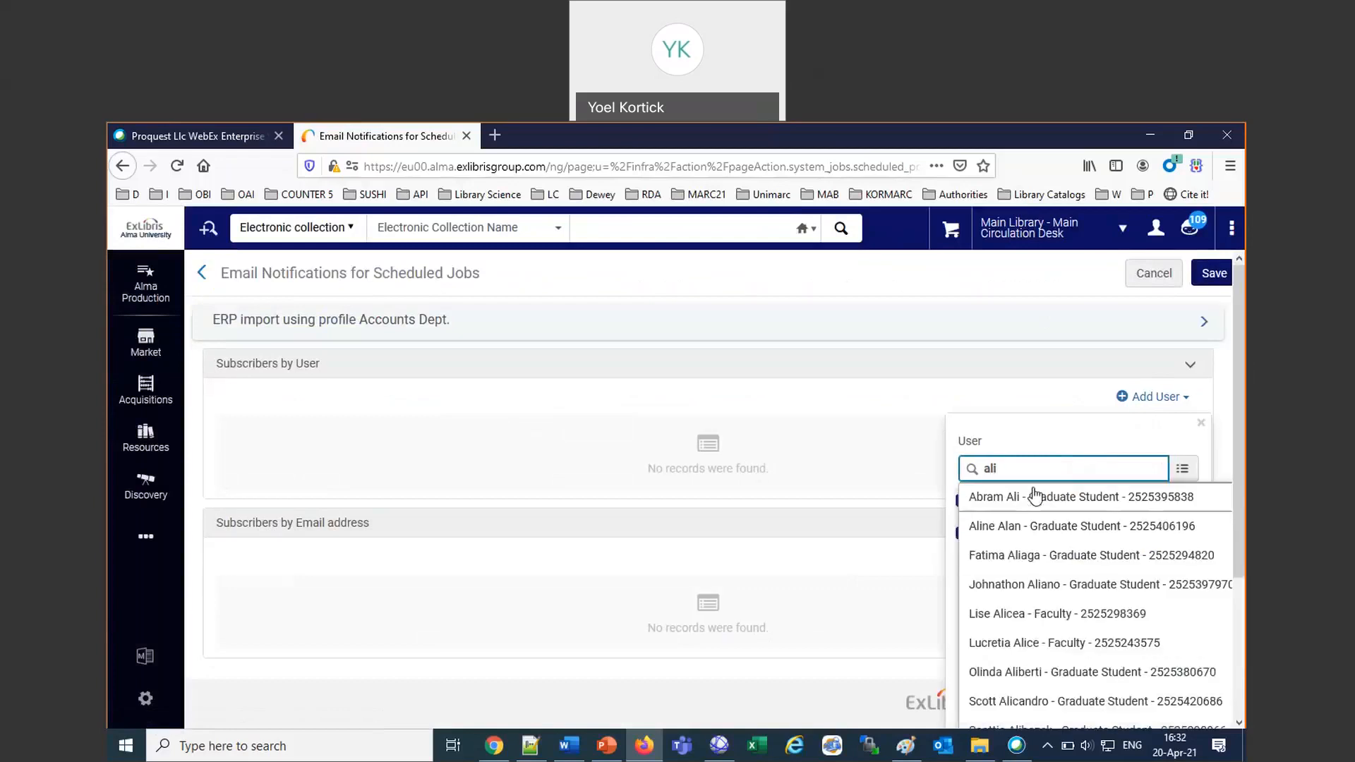
type("ci")
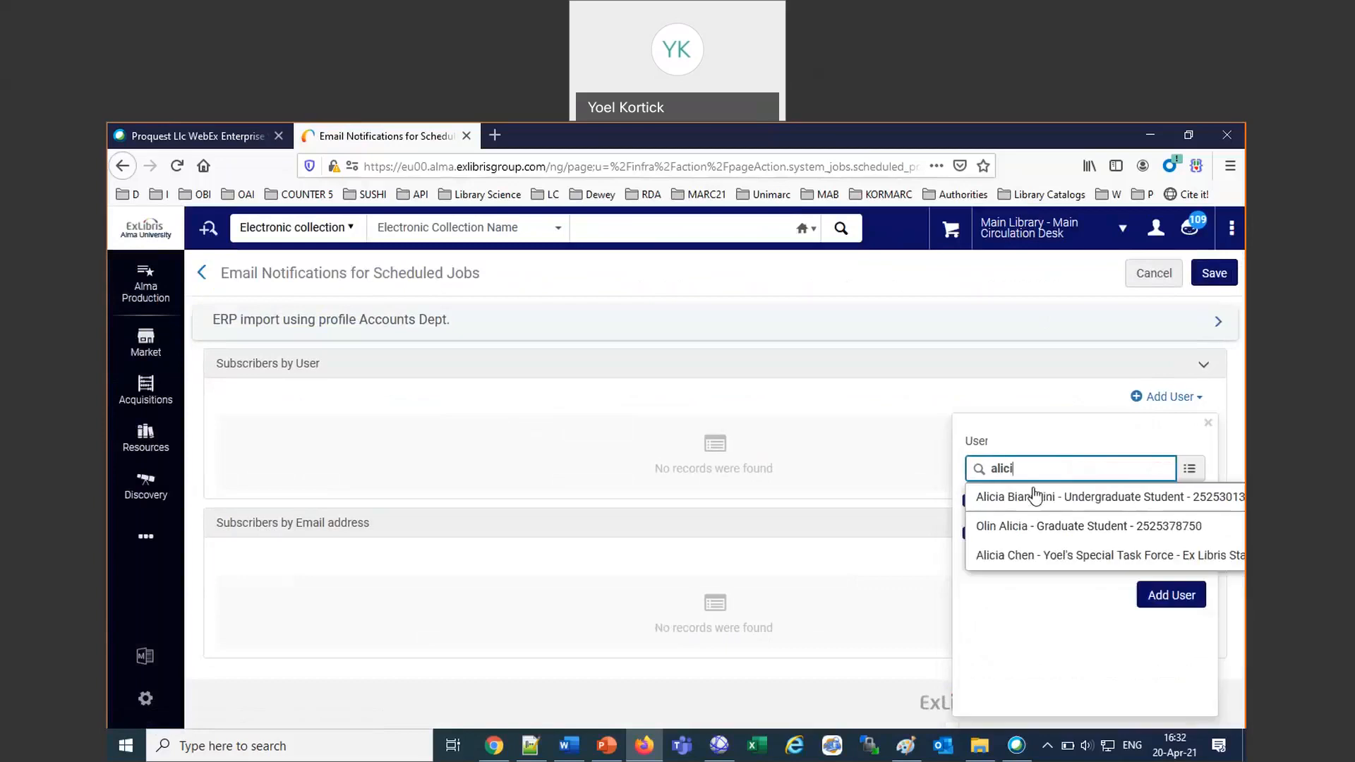
left_click(1059, 557)
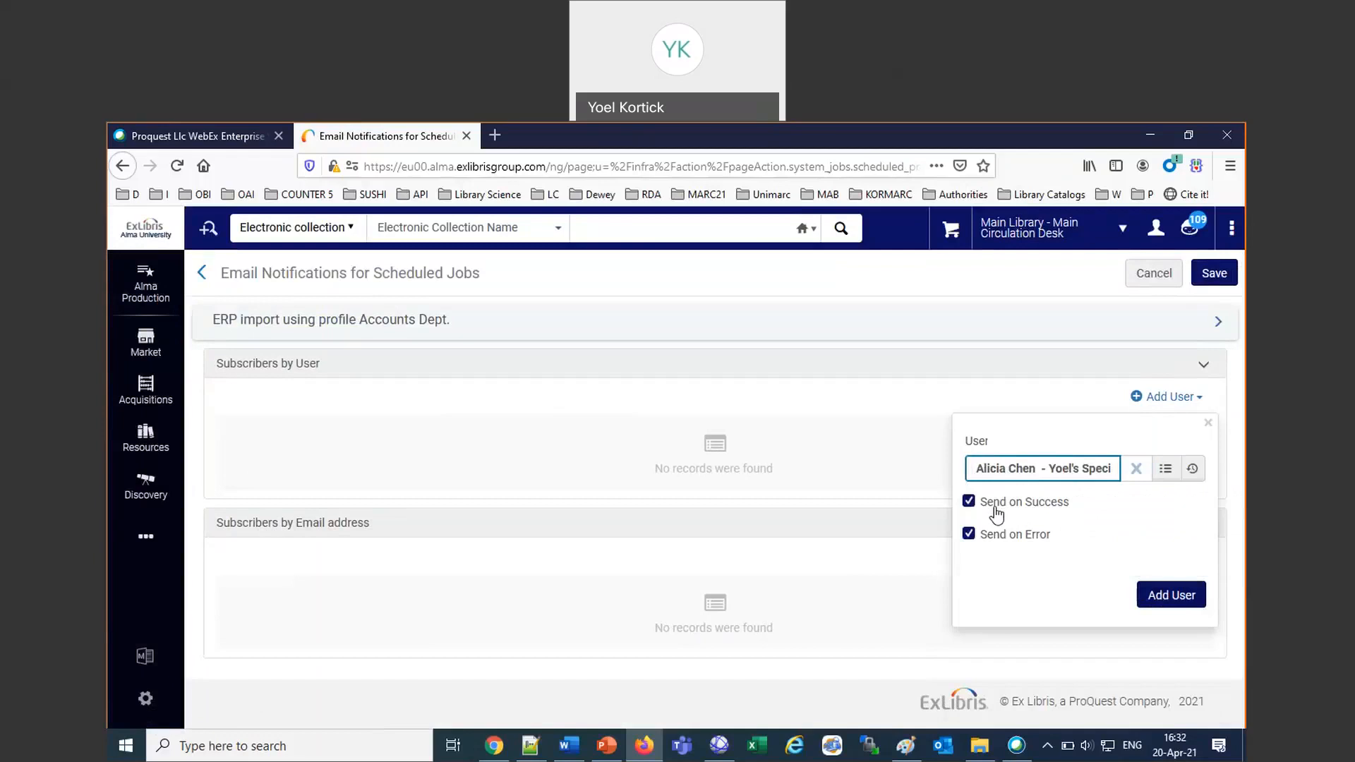
left_click(1165, 596)
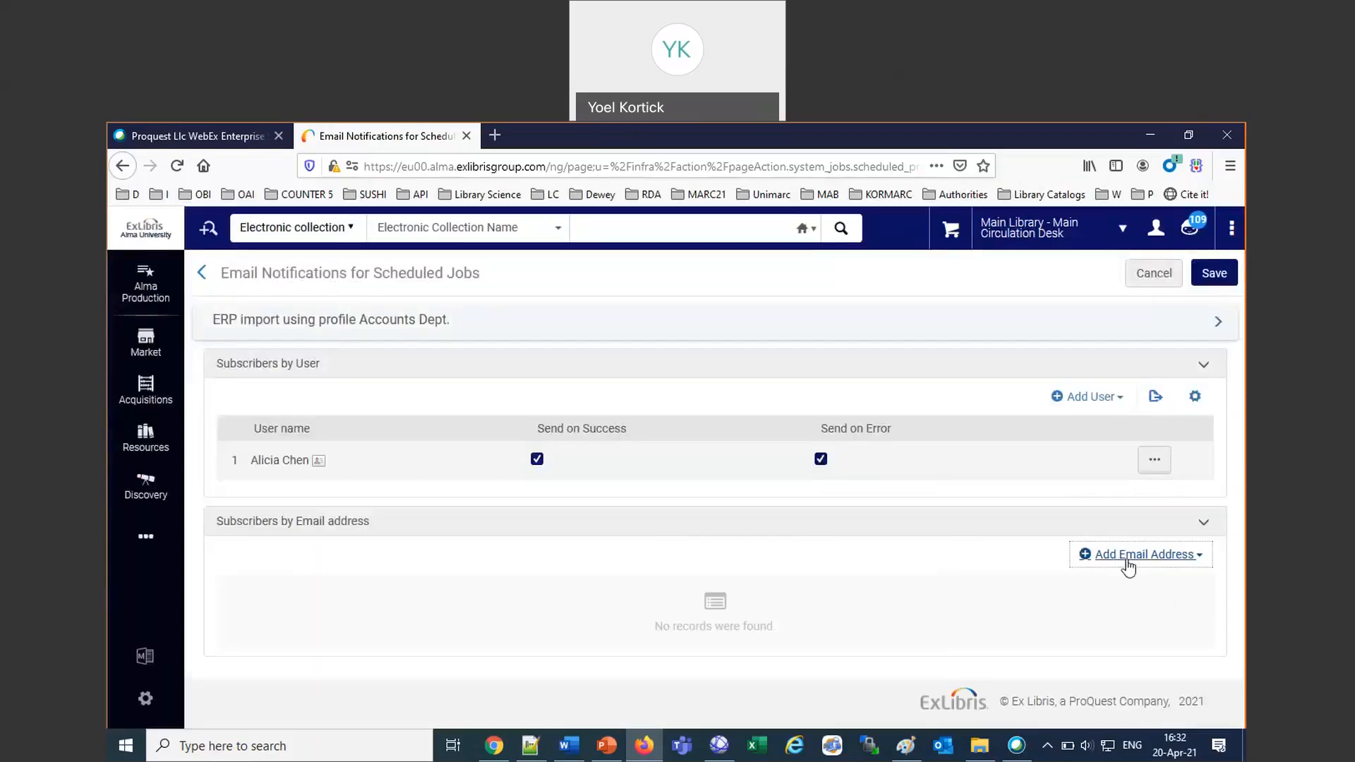
Check the options for adding a subscriber by email address without adding one, and save the ERP import job's notifications.
left_click(1128, 555)
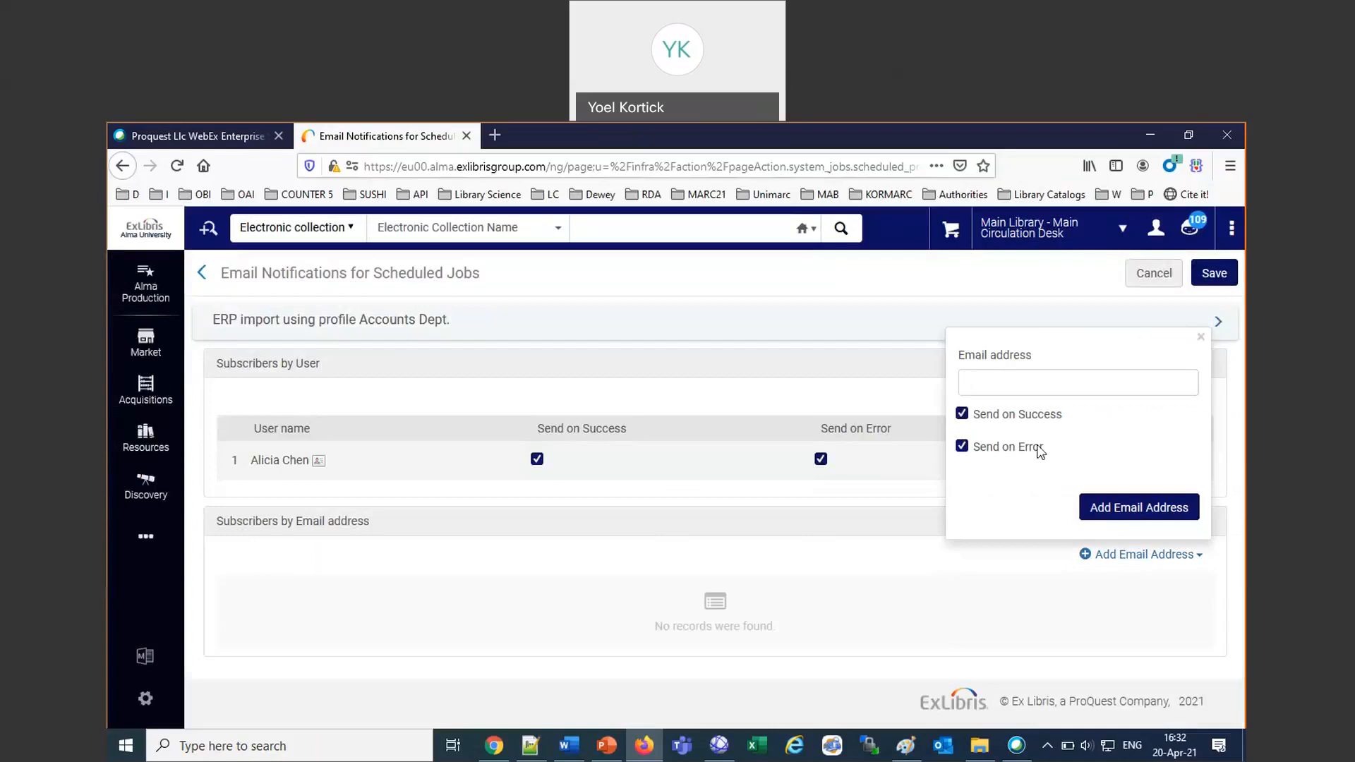
left_click(1201, 339)
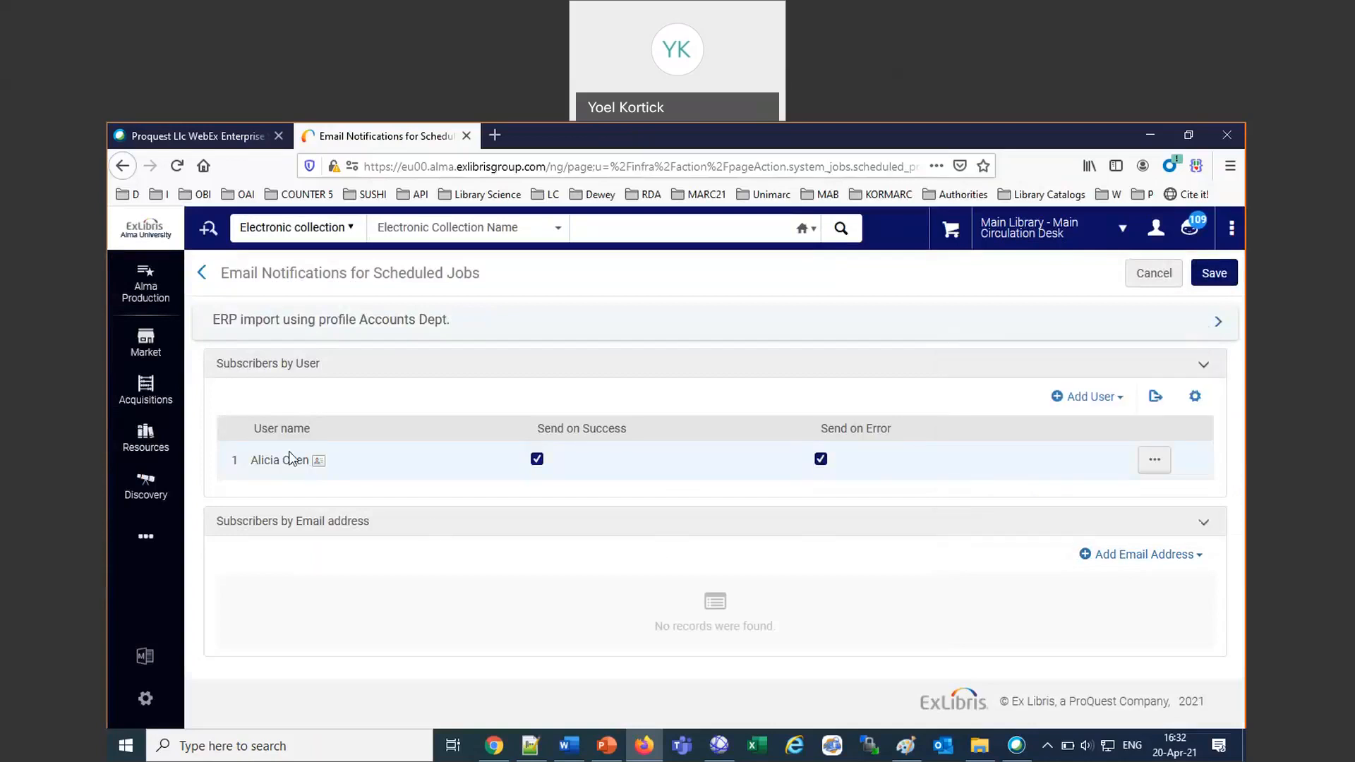
left_click_drag(213, 319, 452, 328)
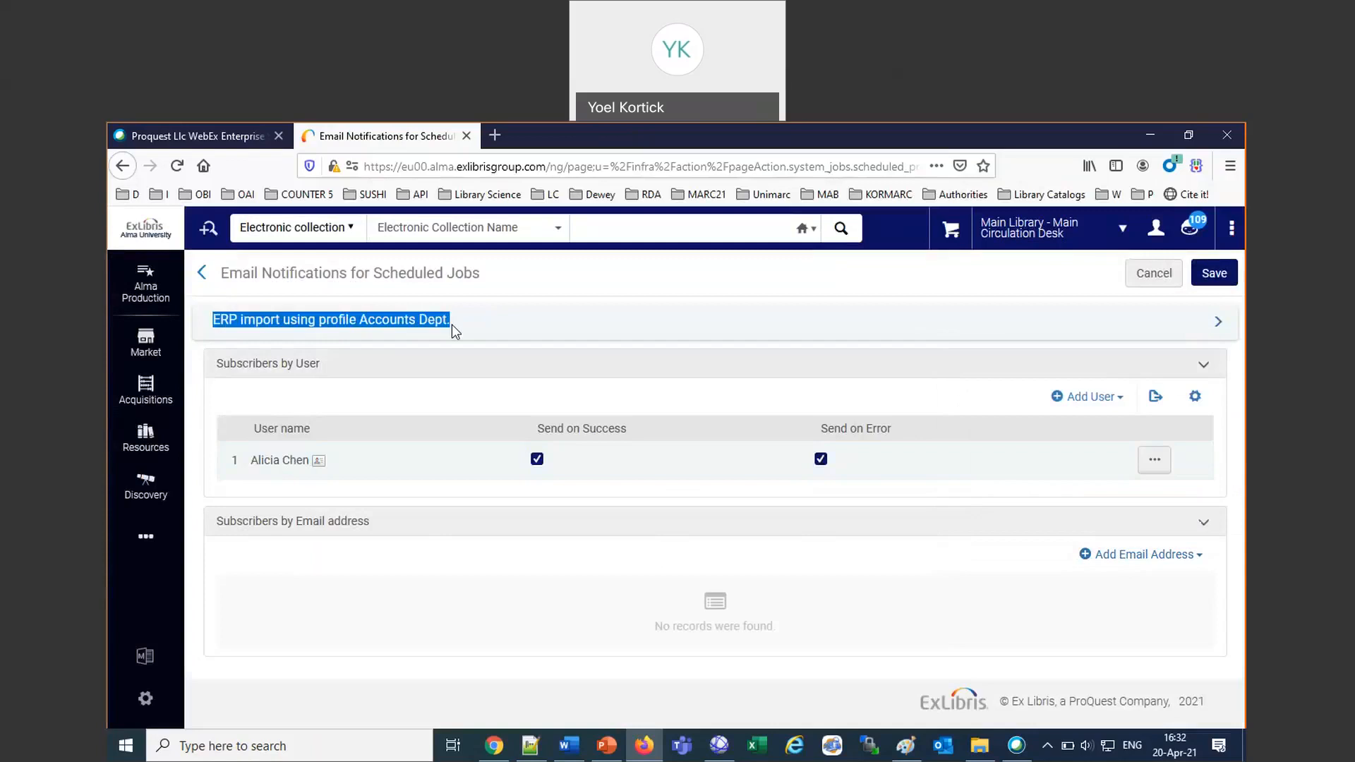
left_click(1214, 275)
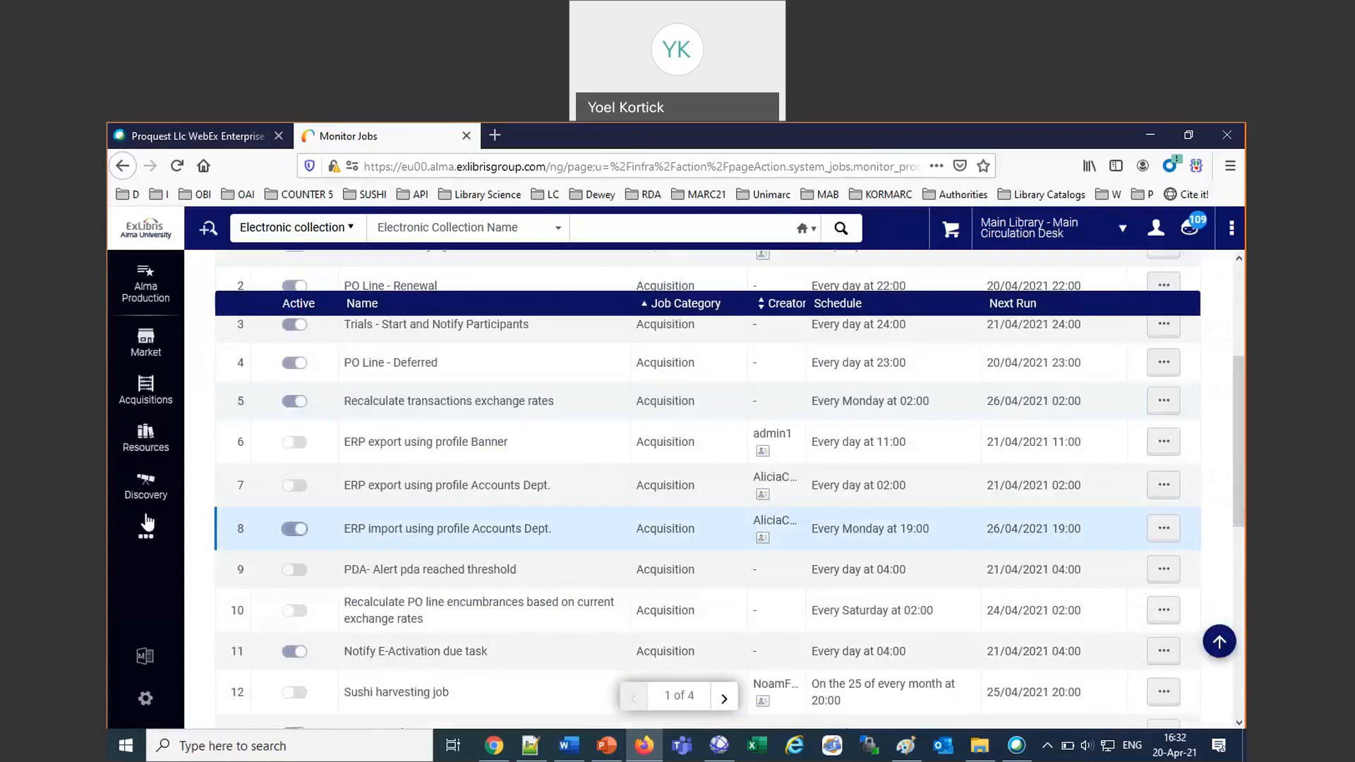
Open the publishing profile "Creator Sheryl Sandberg Output format BIBFRAME" for editing.
left_click(148, 439)
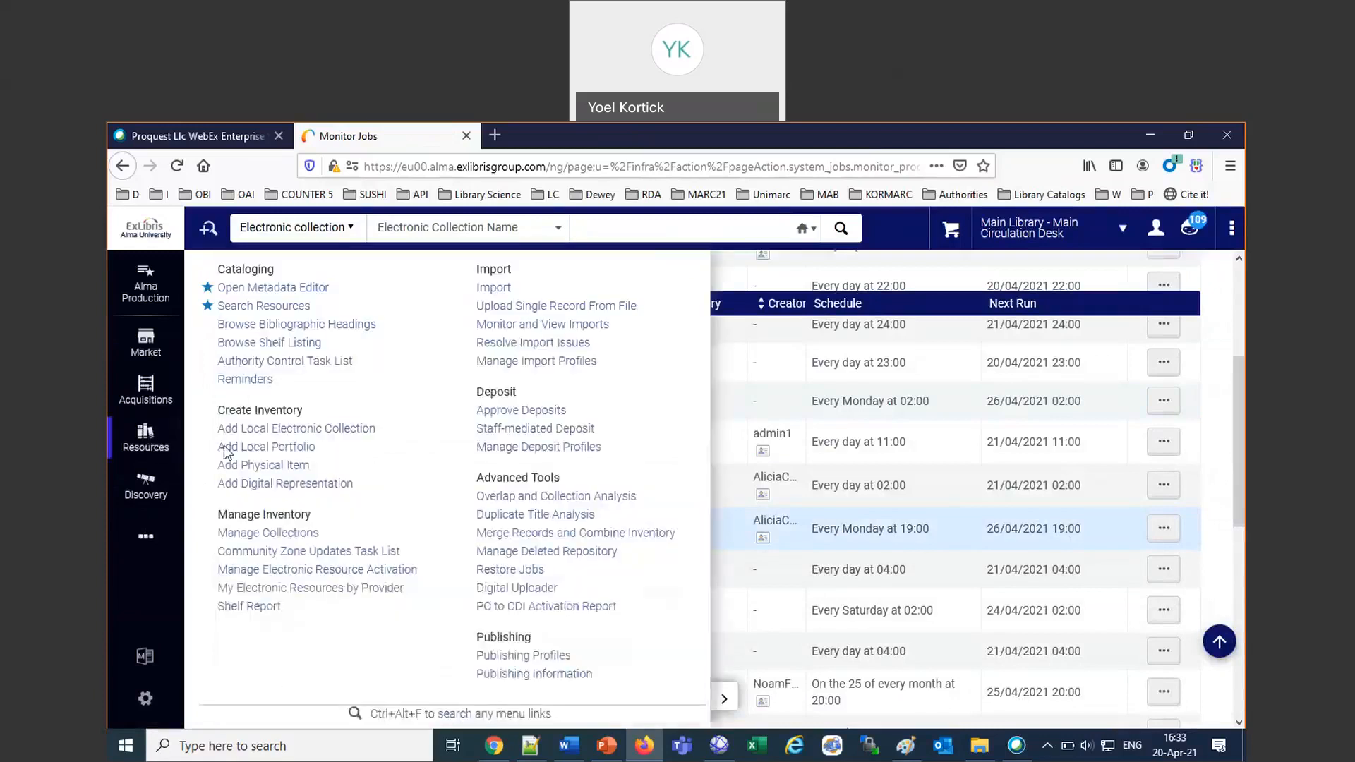
left_click(518, 656)
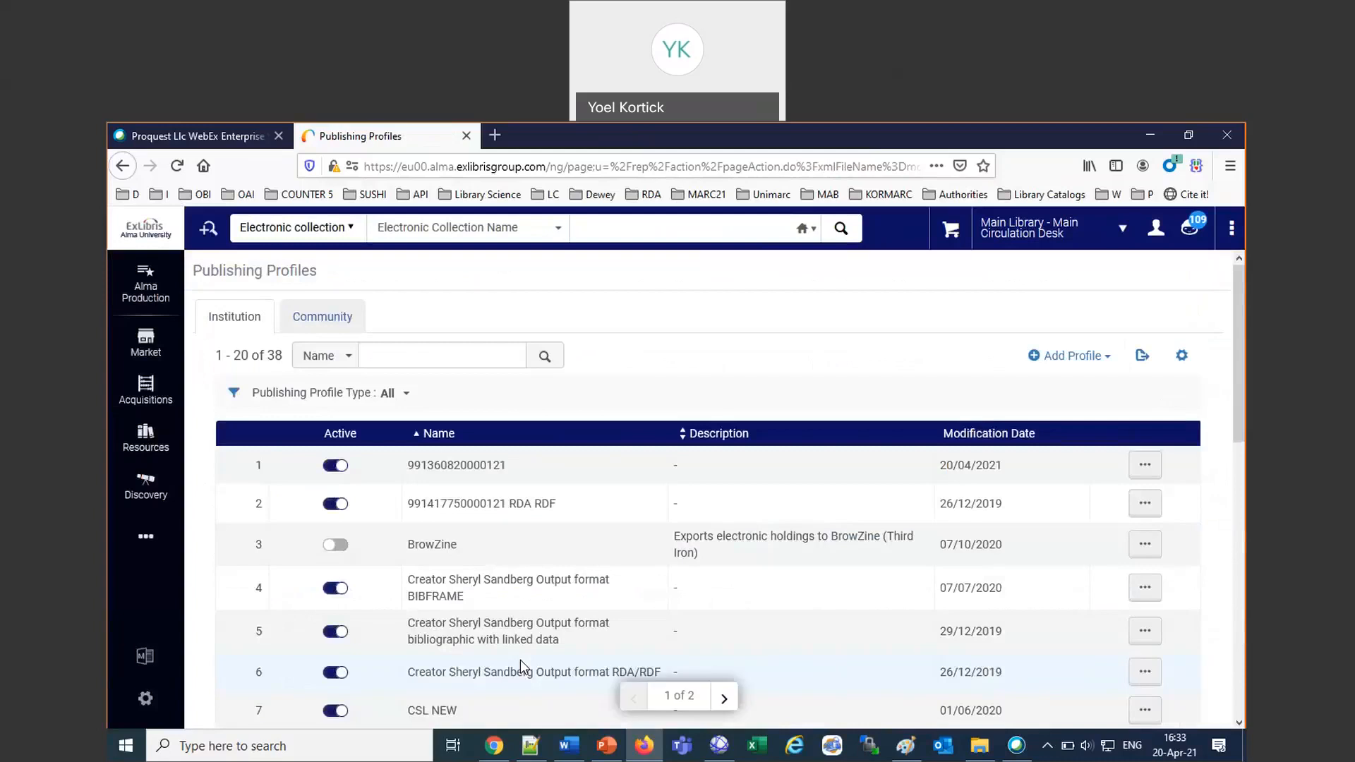
left_click(1145, 589)
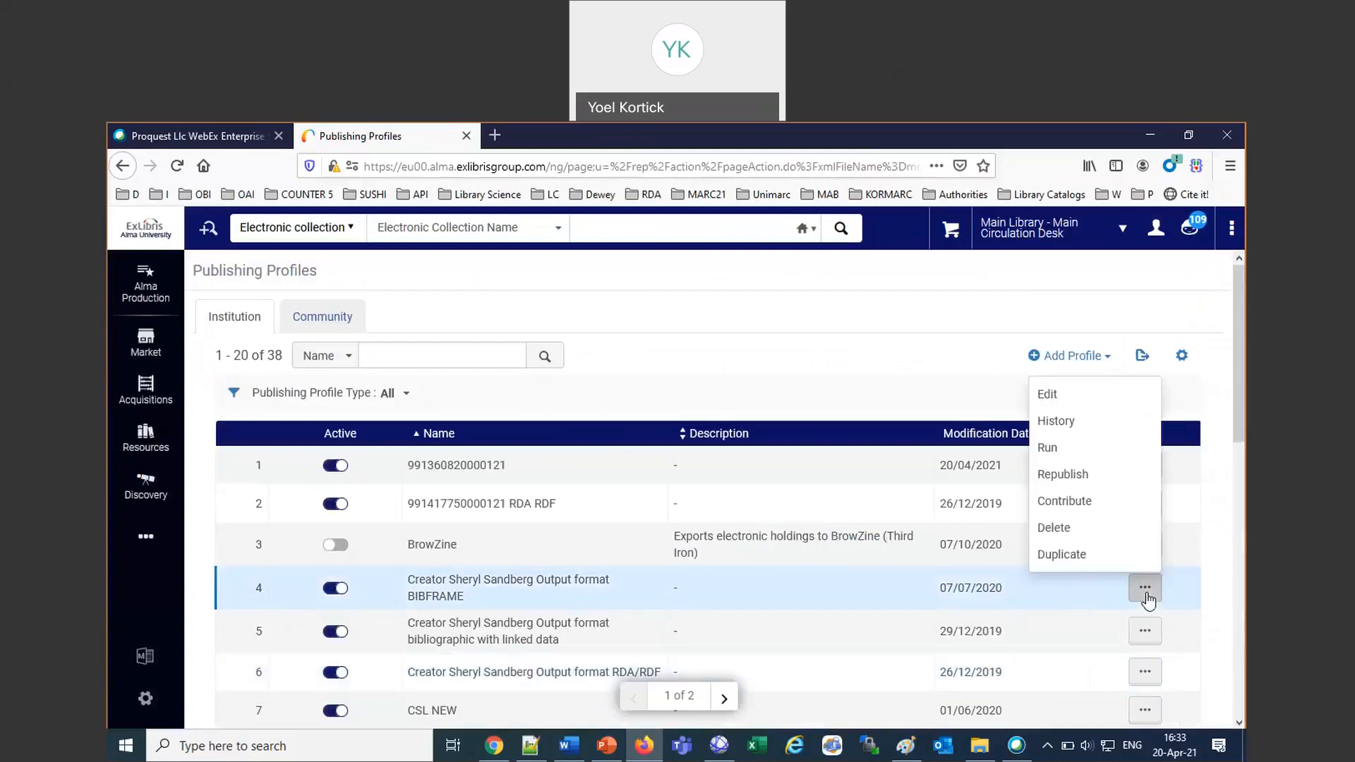
left_click(1048, 394)
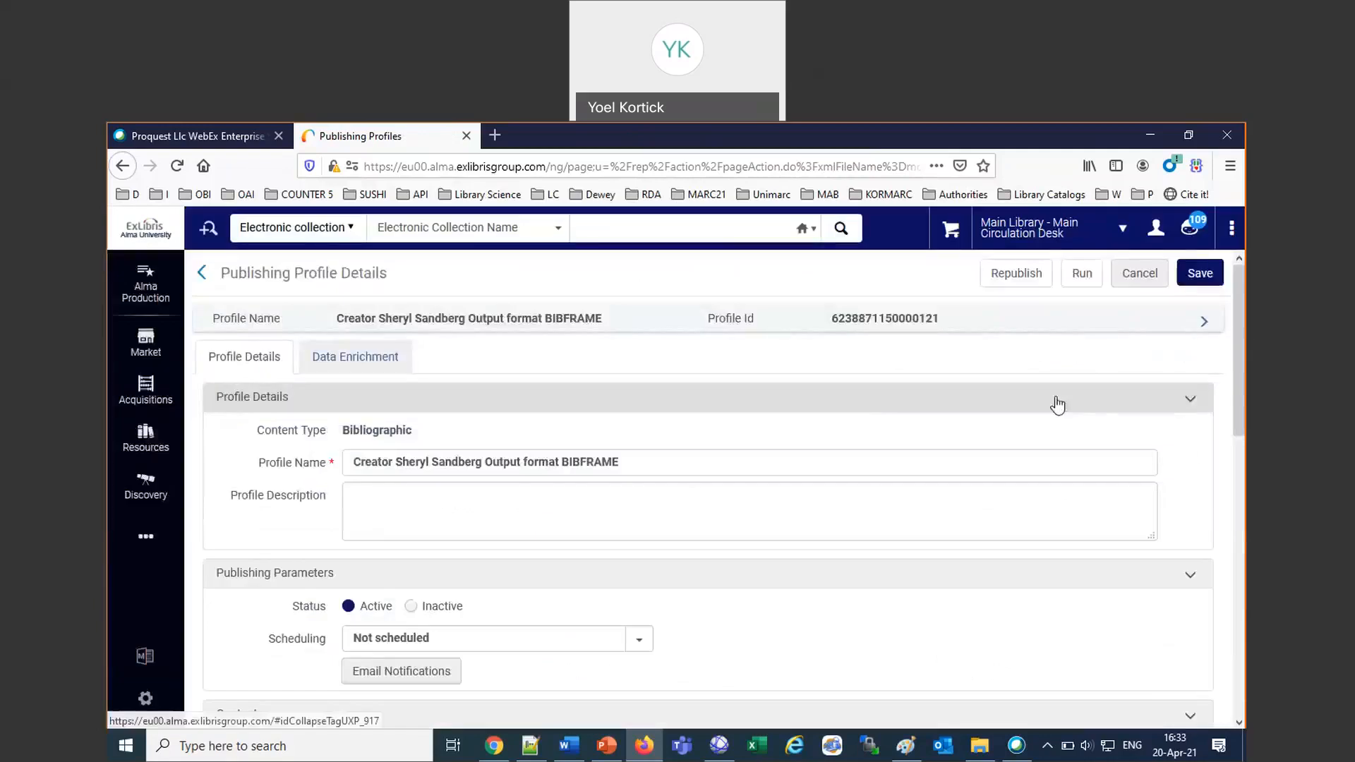
Set the publishing profile's scheduling to "Every Sunday at 07:00".
scroll(716, 494, "down", 2)
left_click(525, 506)
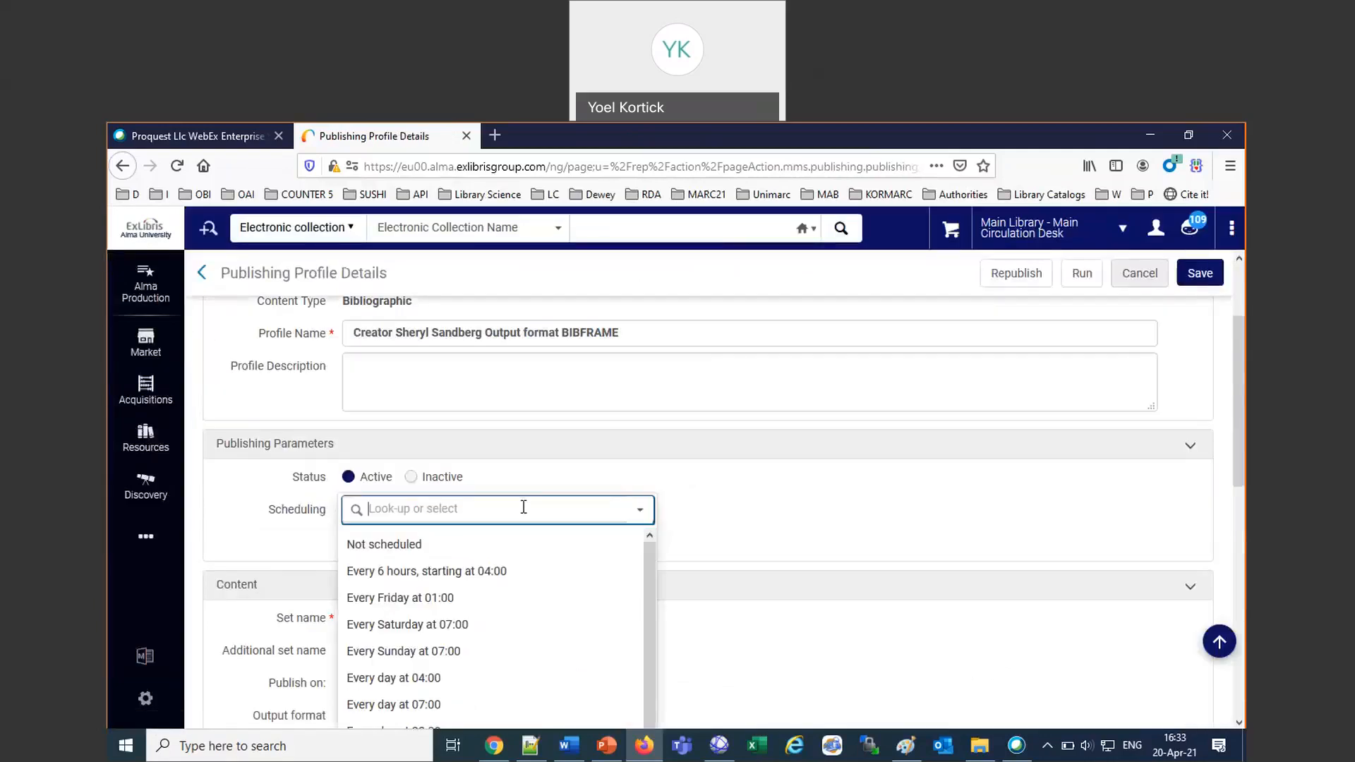
left_click(441, 651)
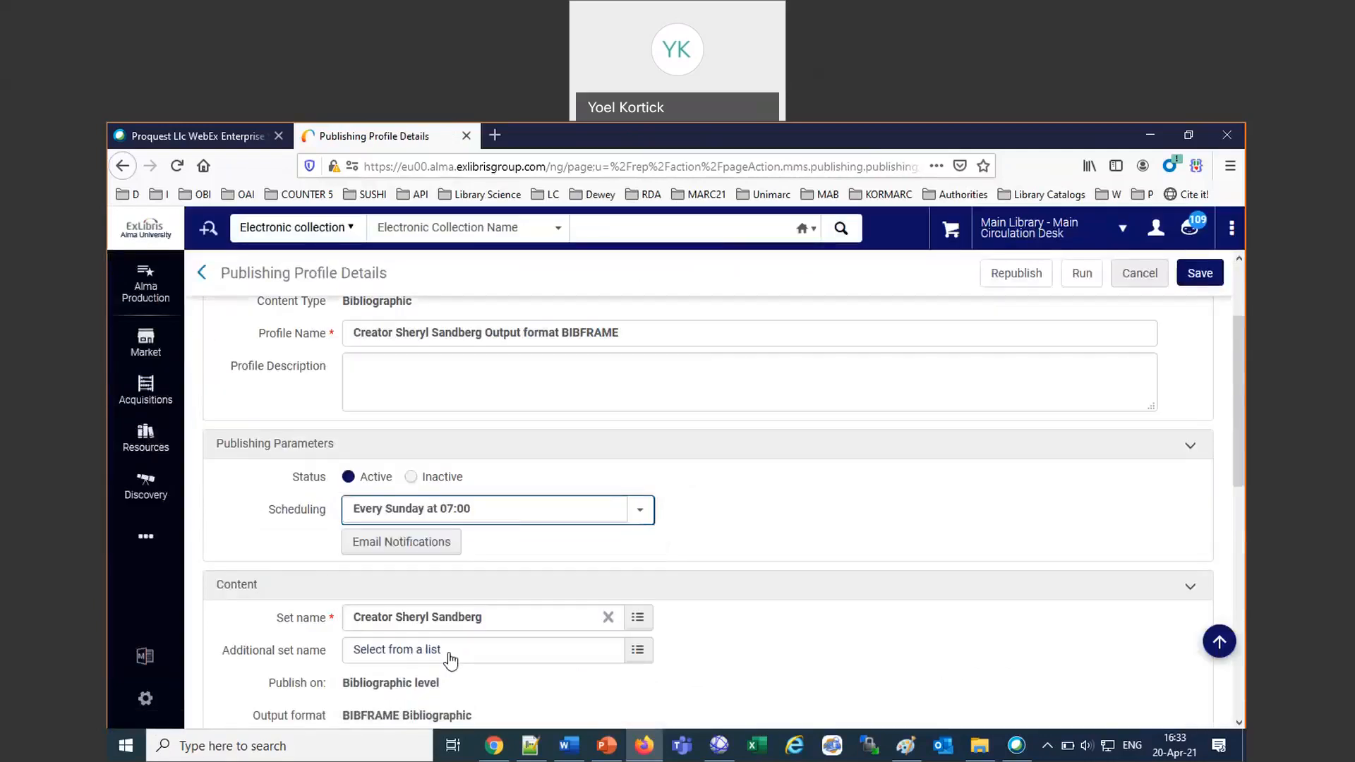
scroll(832, 586, "down", 1)
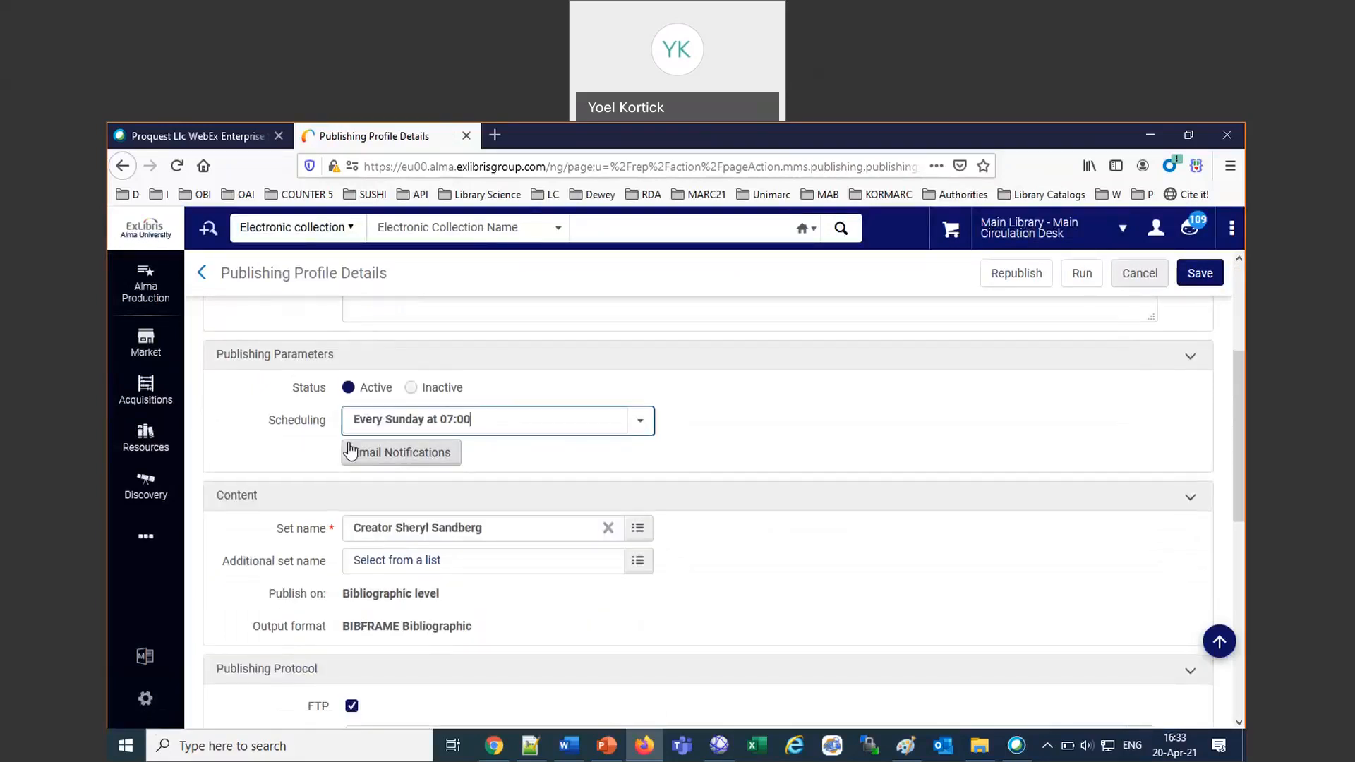
Add the staff user to the publishing profile's email notifications with Send on Success and Send on Error, and save the profile.
left_click(402, 457)
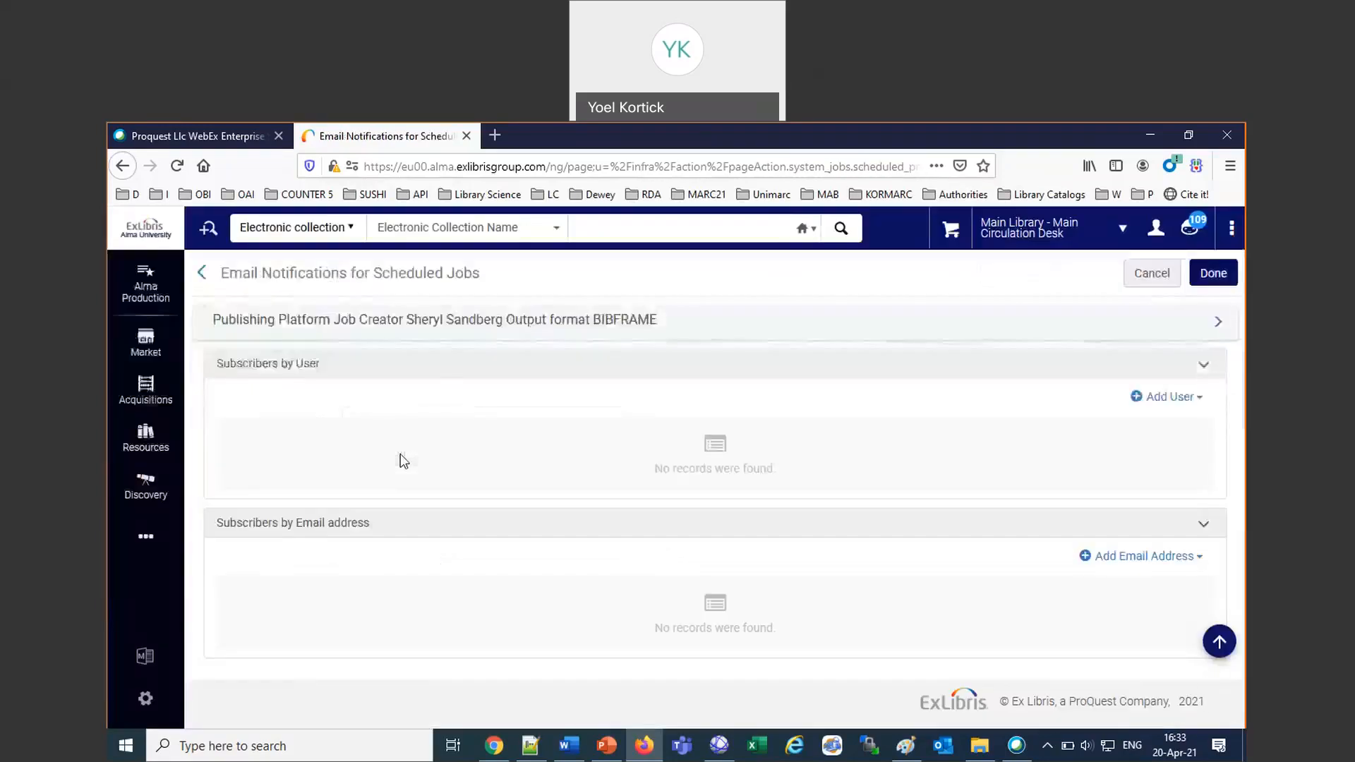
left_click(1174, 400)
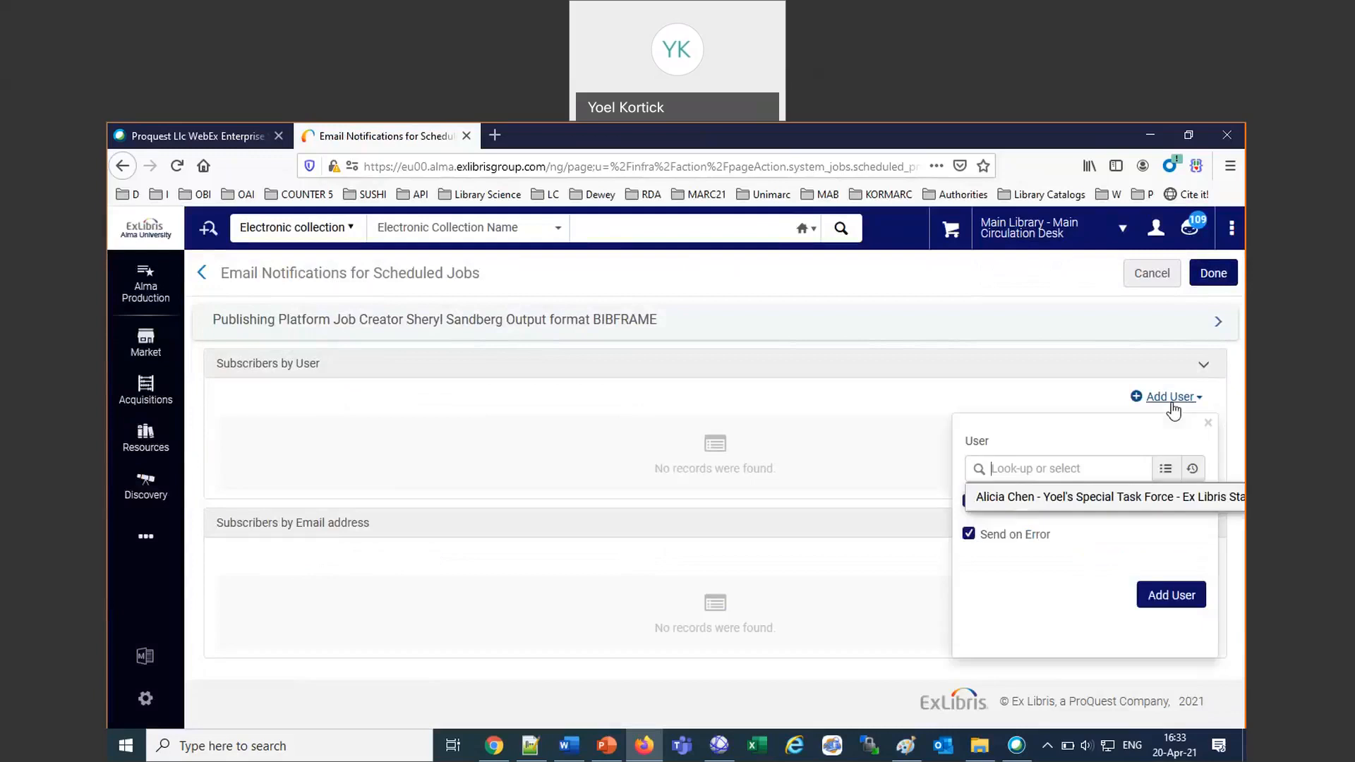
left_click(1002, 496)
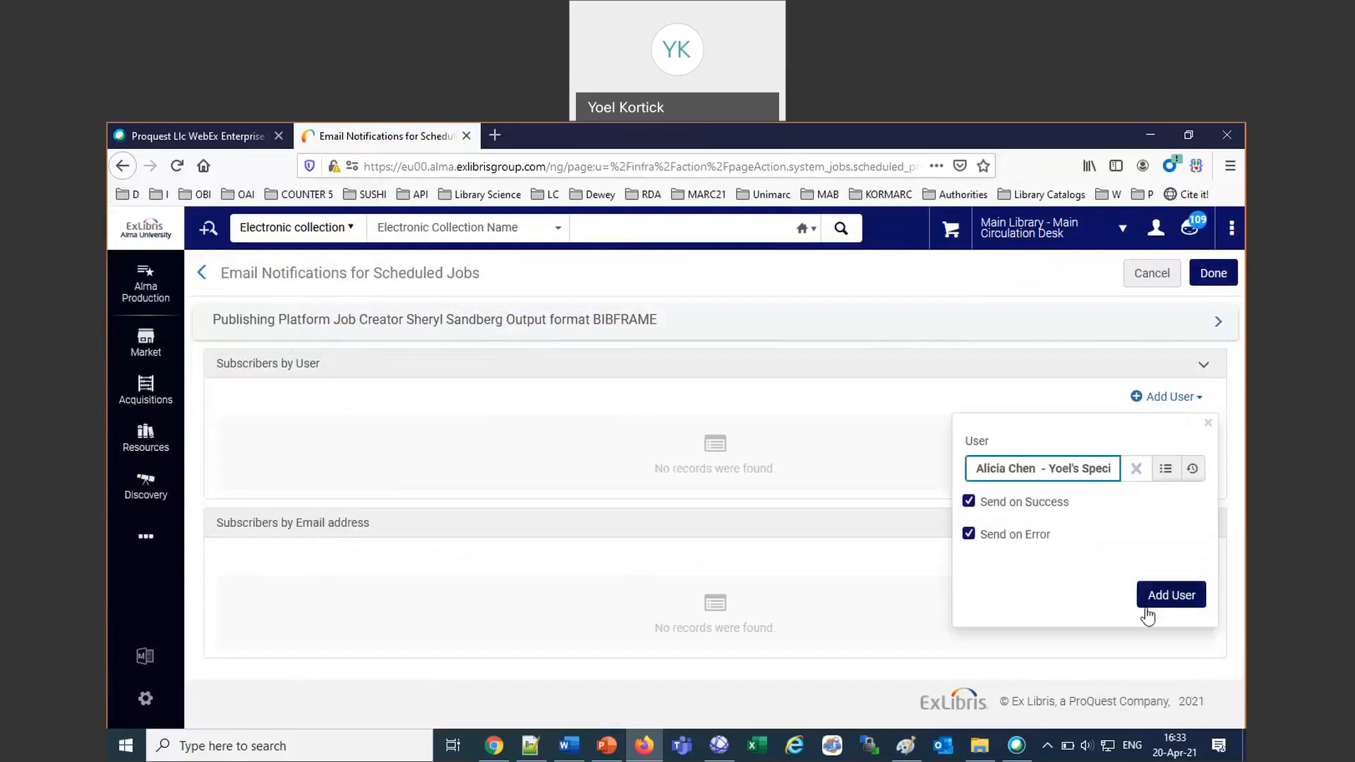
left_click(1147, 602)
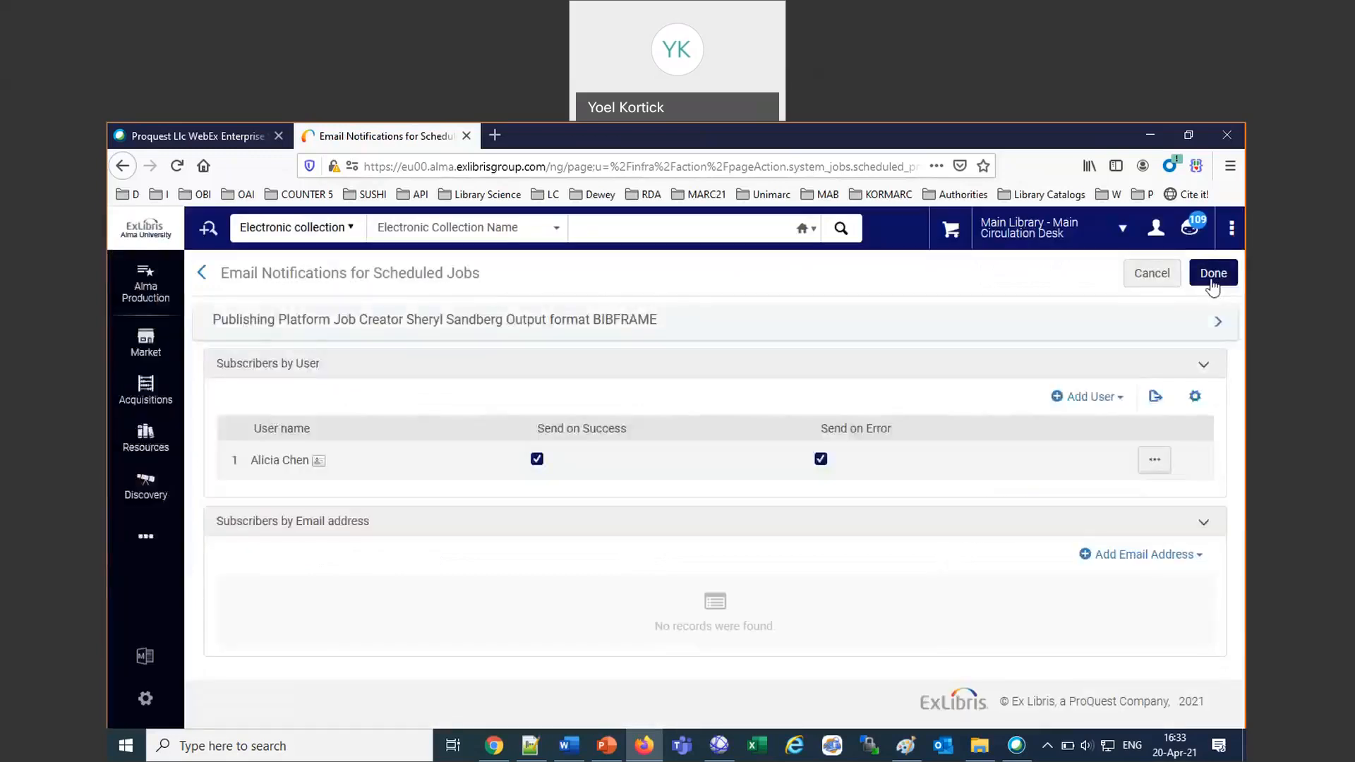
left_click(1212, 279)
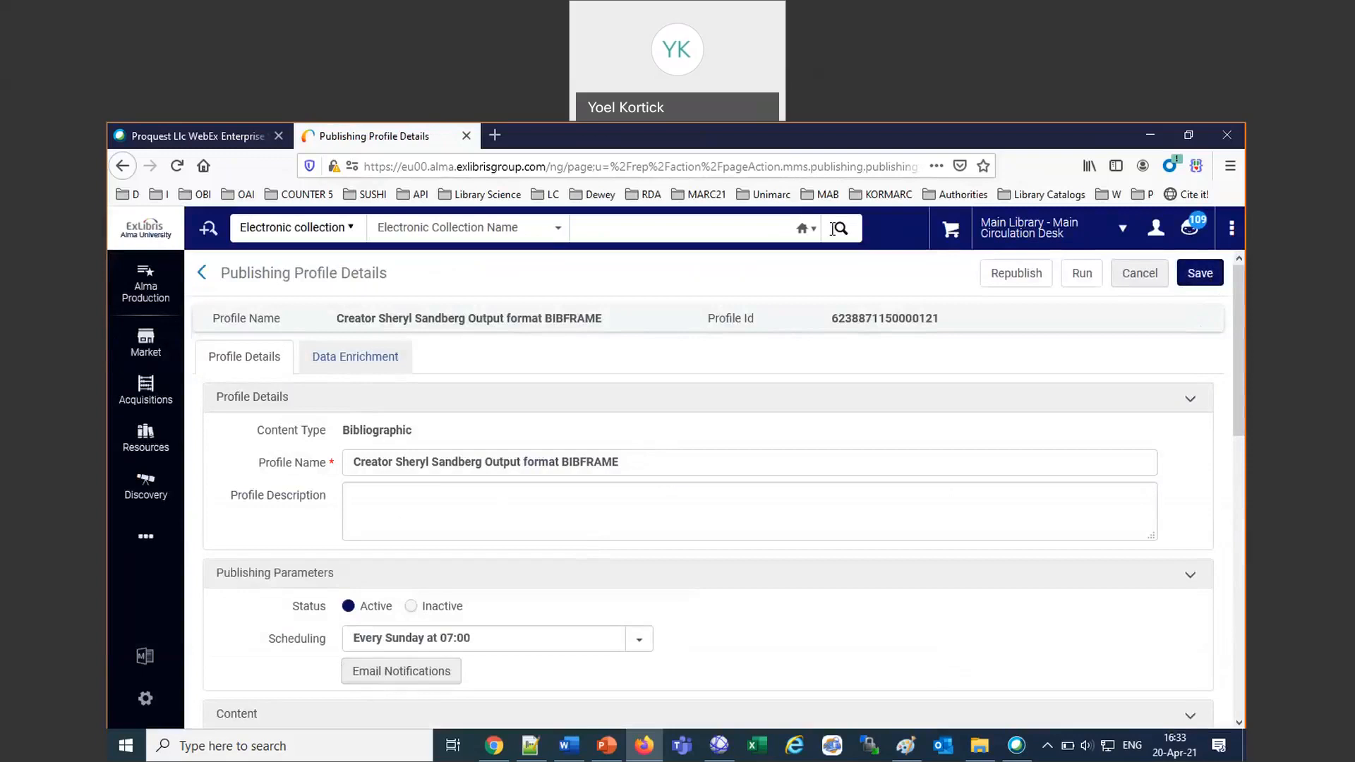
left_click(1201, 275)
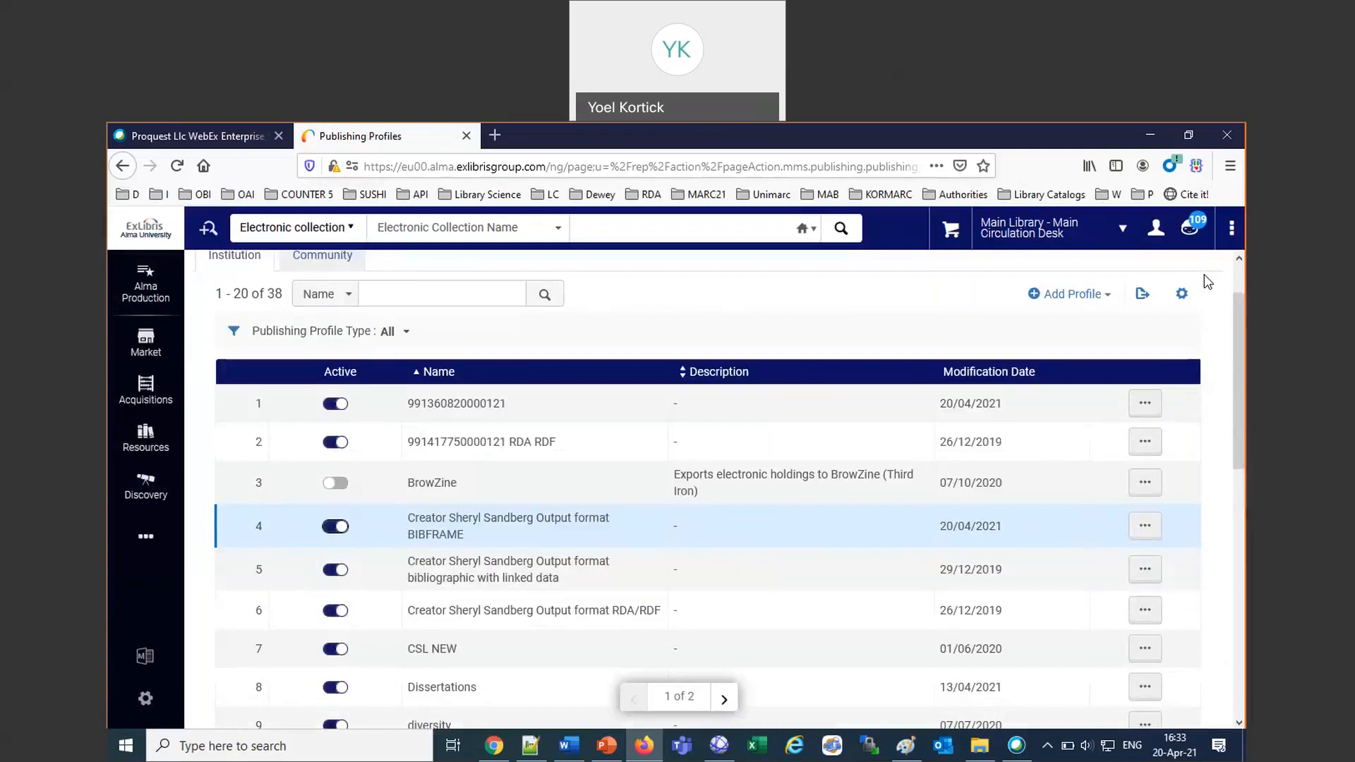
Open the scheduled jobs in Monitor Jobs and filter them by the Publishing category.
left_click(145, 538)
left_click(303, 540)
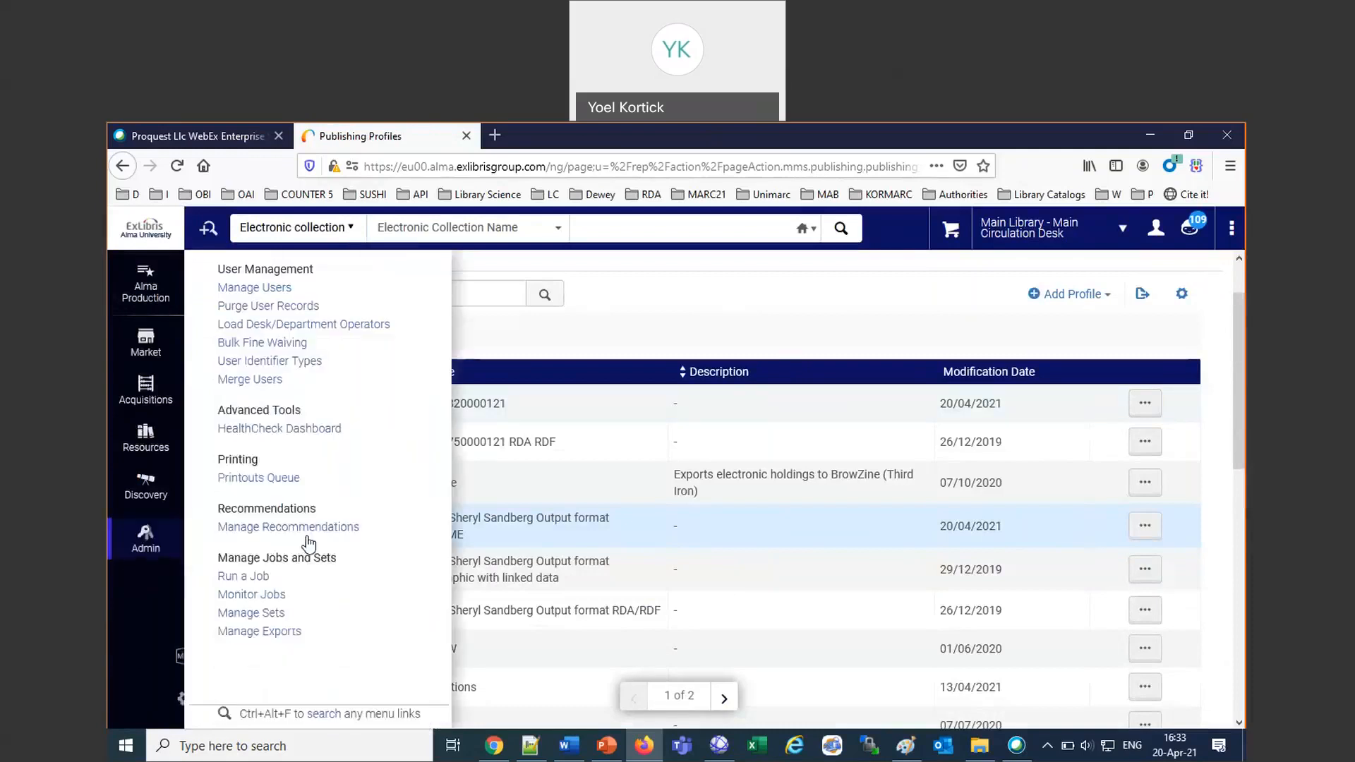
left_click(258, 597)
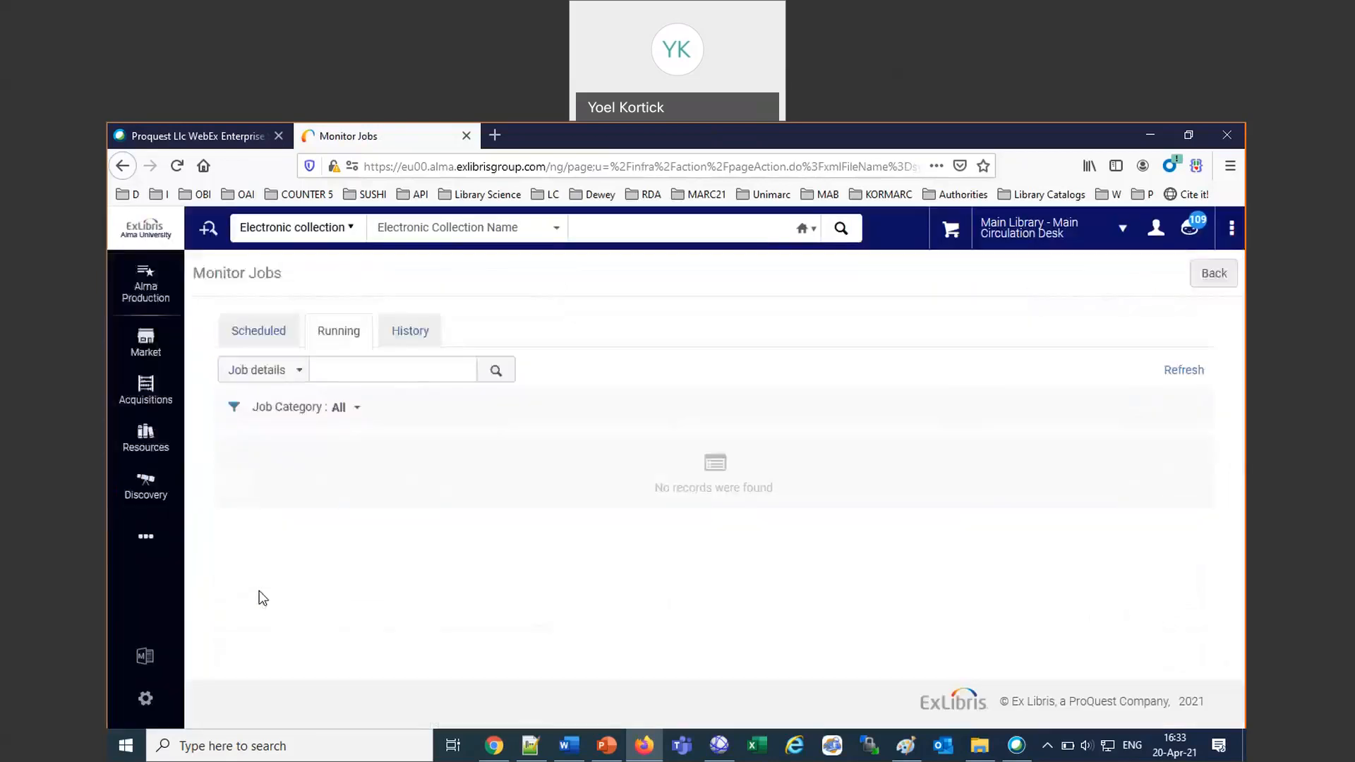
left_click(257, 332)
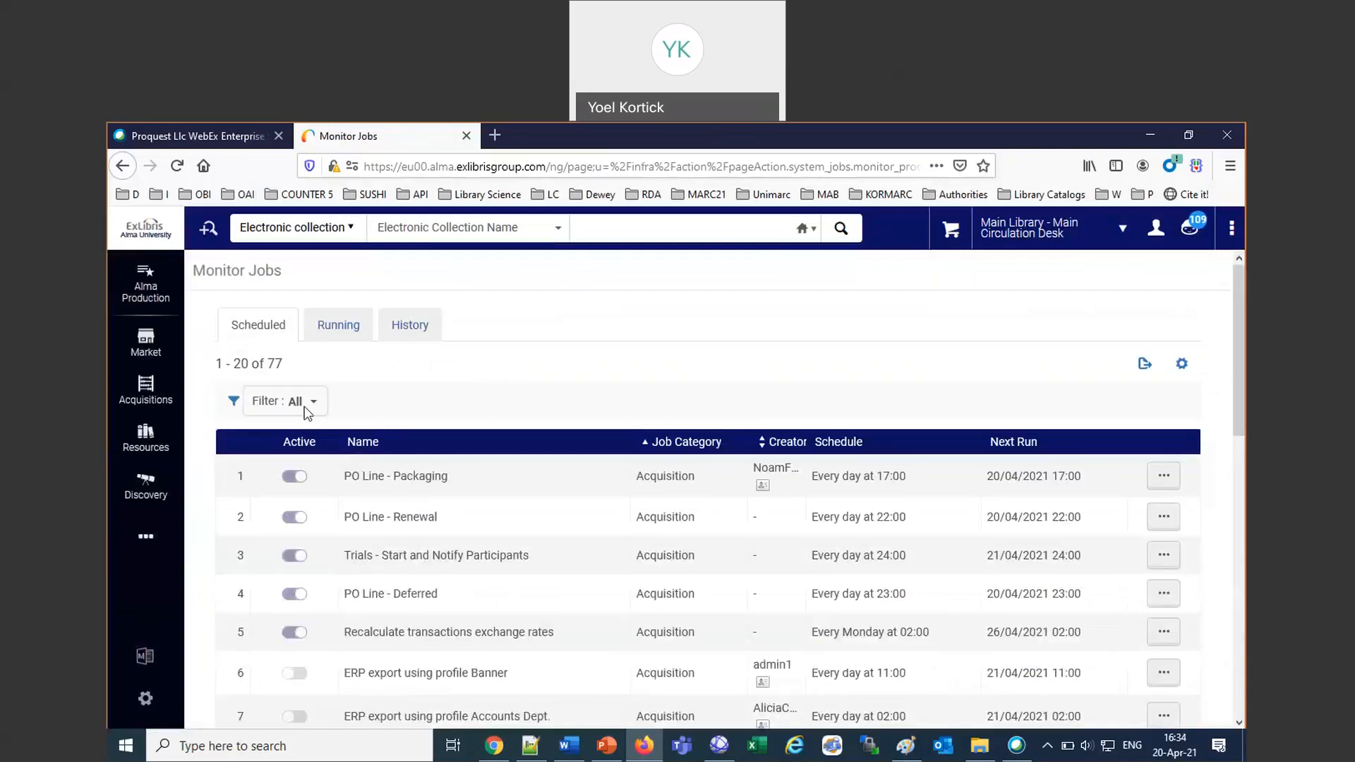
left_click(311, 401)
left_click(326, 596)
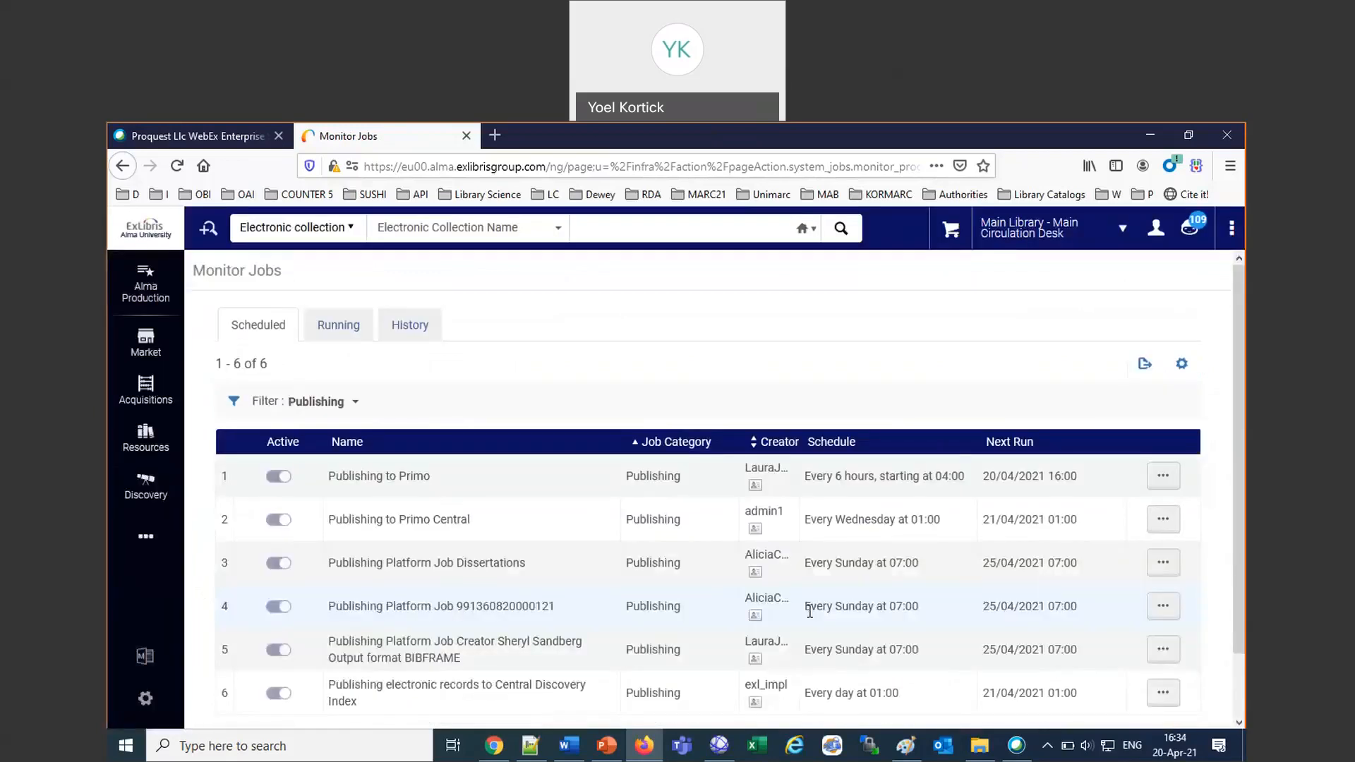
View the email notification subscribers of the scheduled job "Publishing Platform Job Creator Sheryl Sandberg Output format BIBFRAME".
scroll(810, 612, "down", 1)
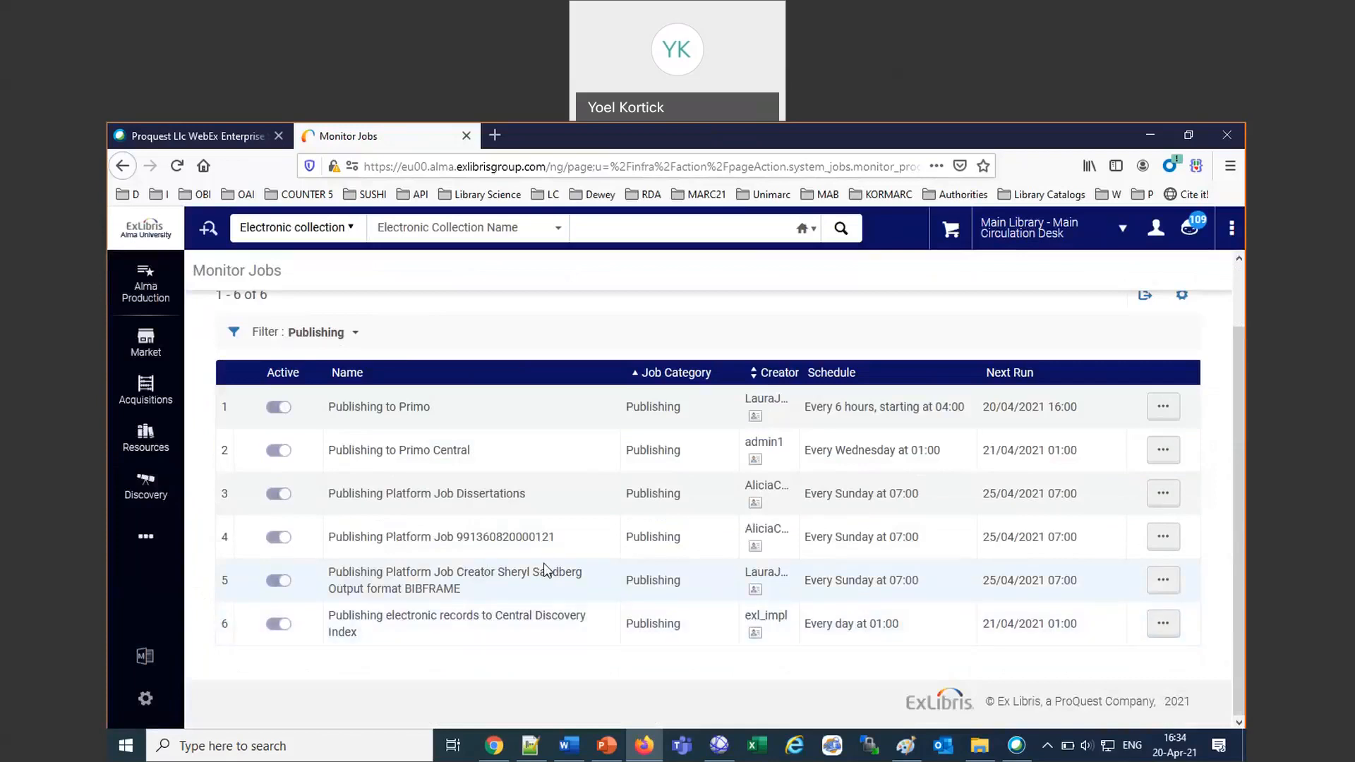
left_click_drag(347, 577, 572, 594)
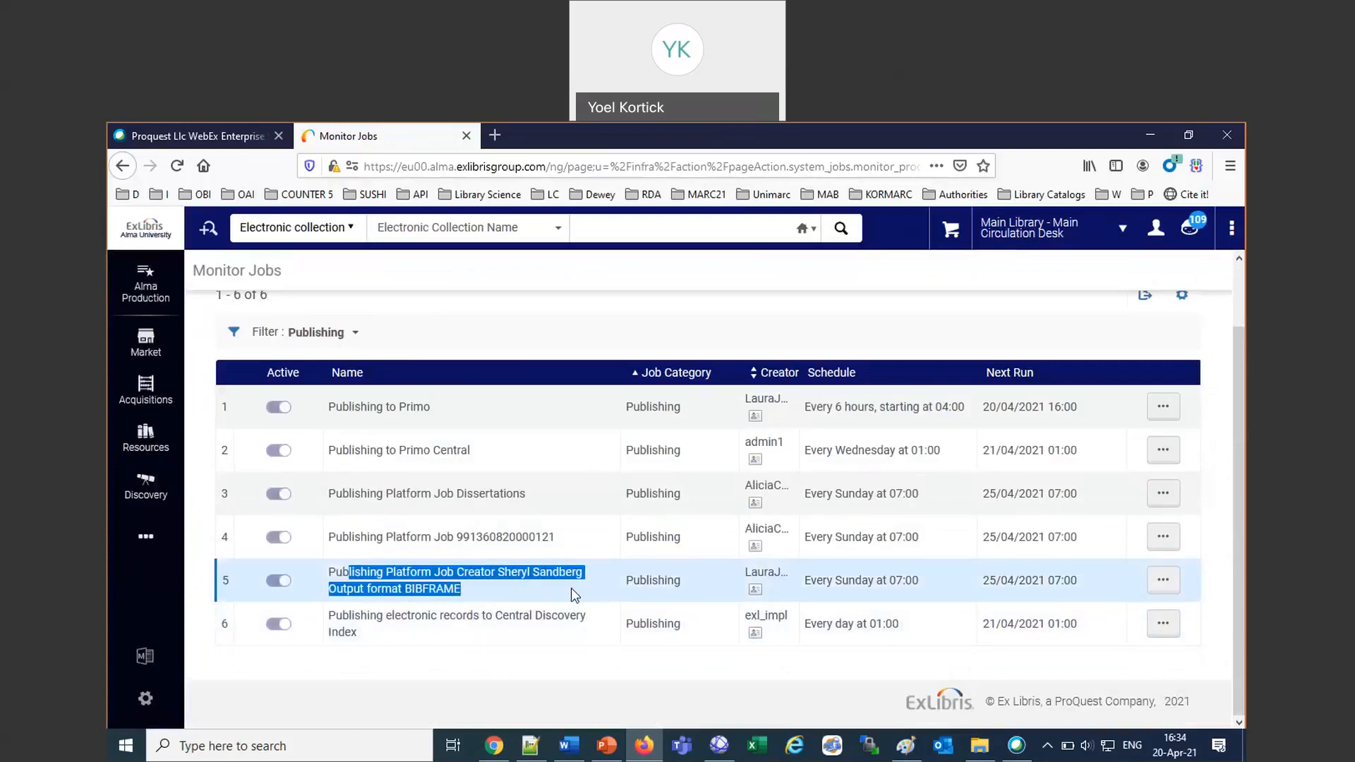
left_click(1166, 585)
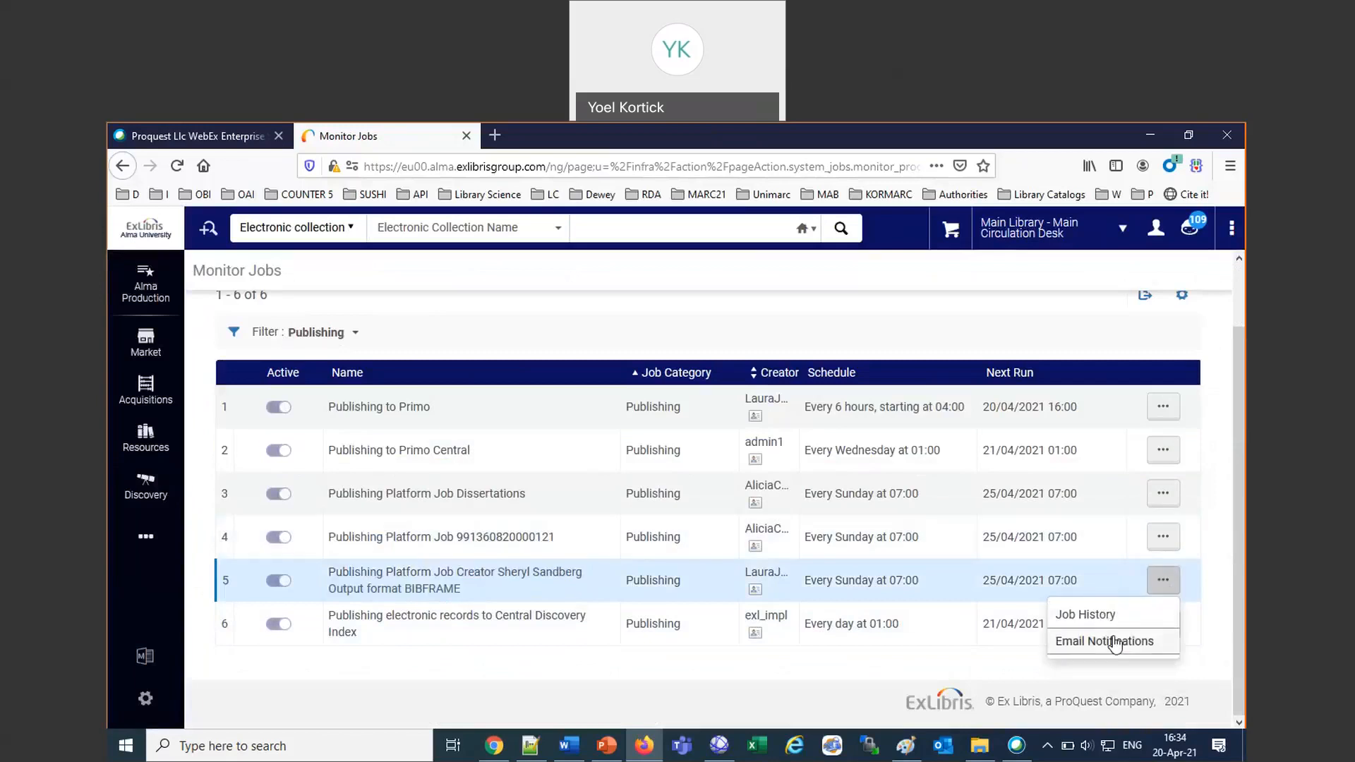
left_click(1114, 641)
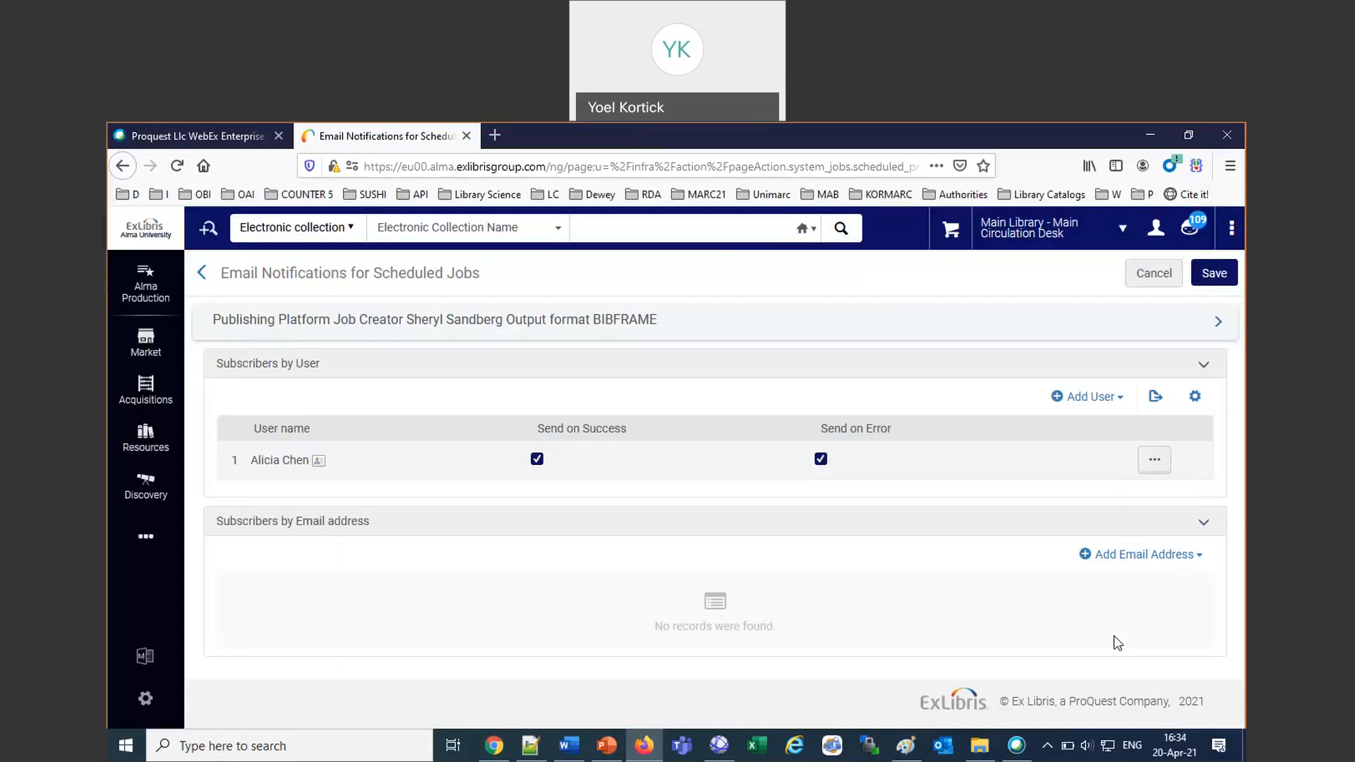
Return to the publishing profiles and run the profile "Creator Sheryl Sandberg Output format BIBFRAME" manually.
left_click(149, 444)
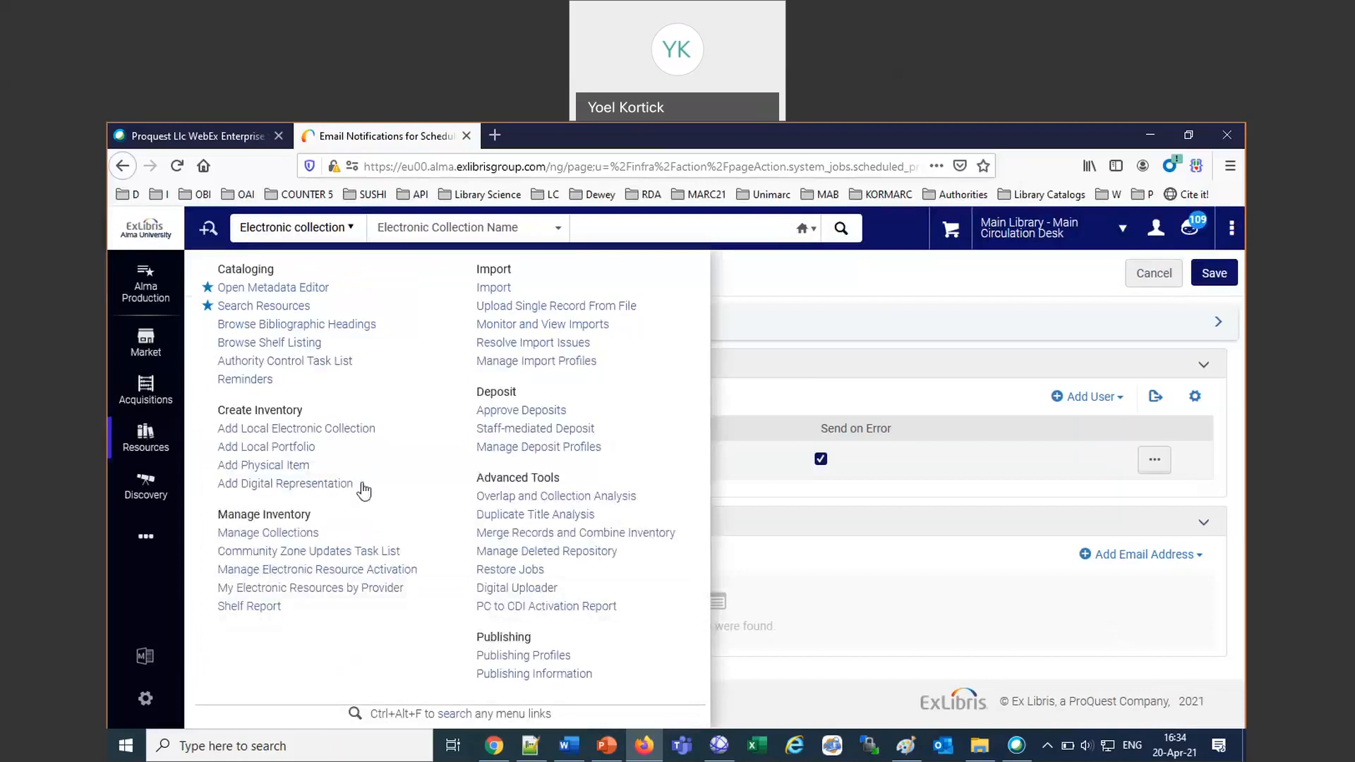
left_click(533, 656)
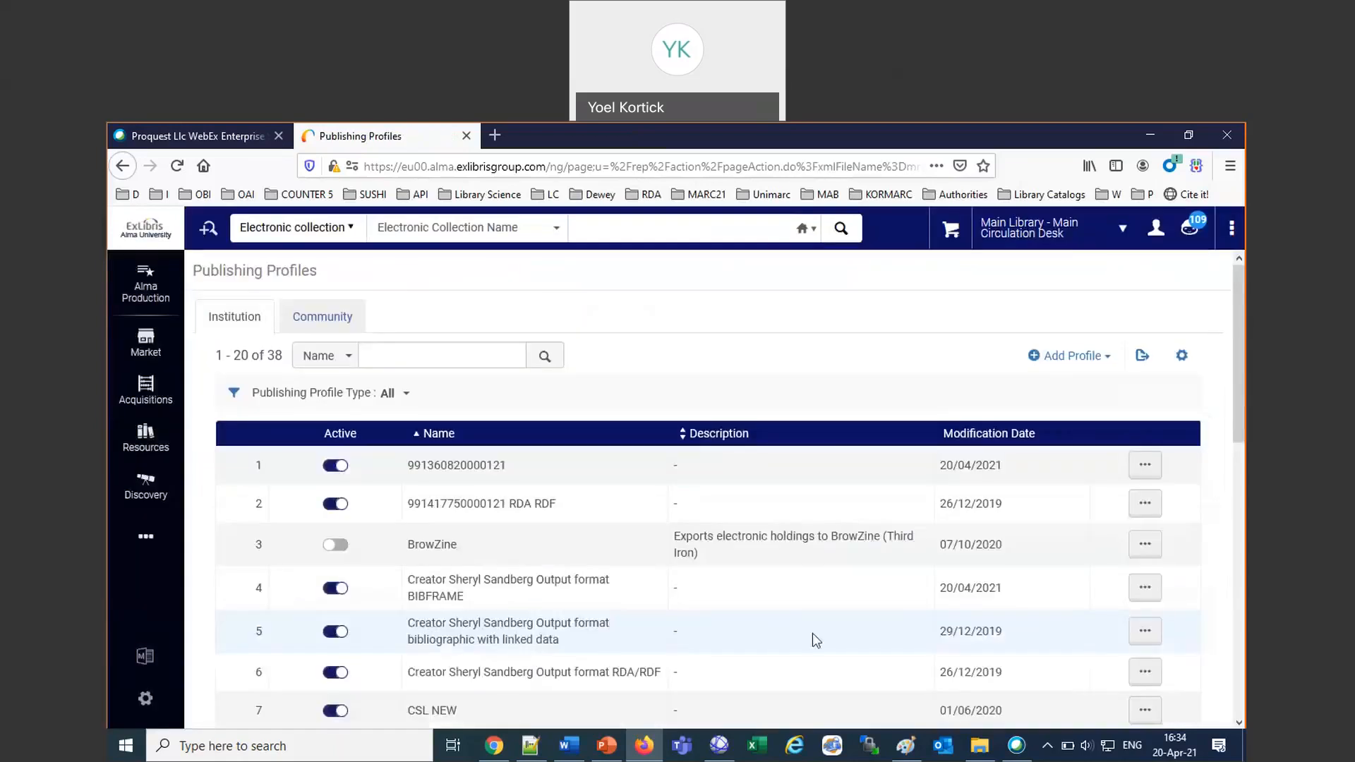
left_click(1147, 644)
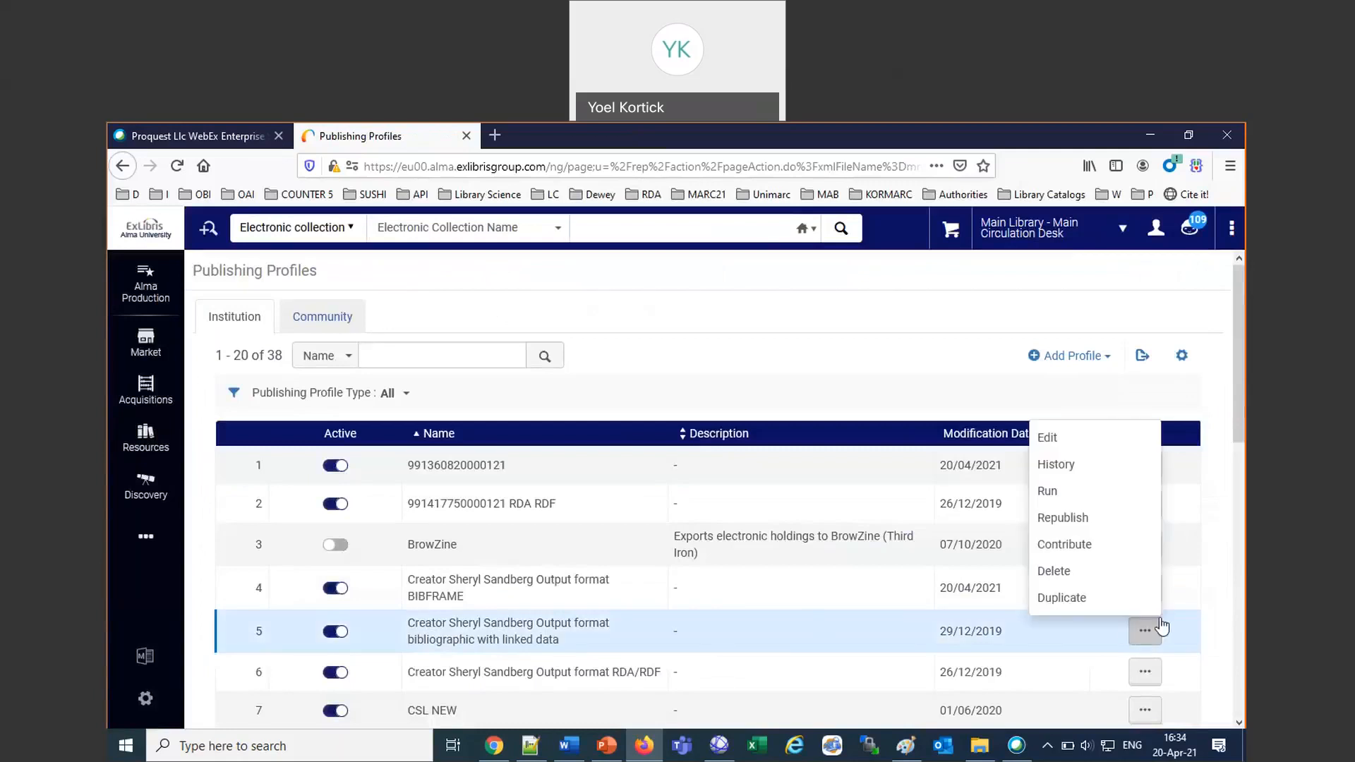
left_click(1239, 595)
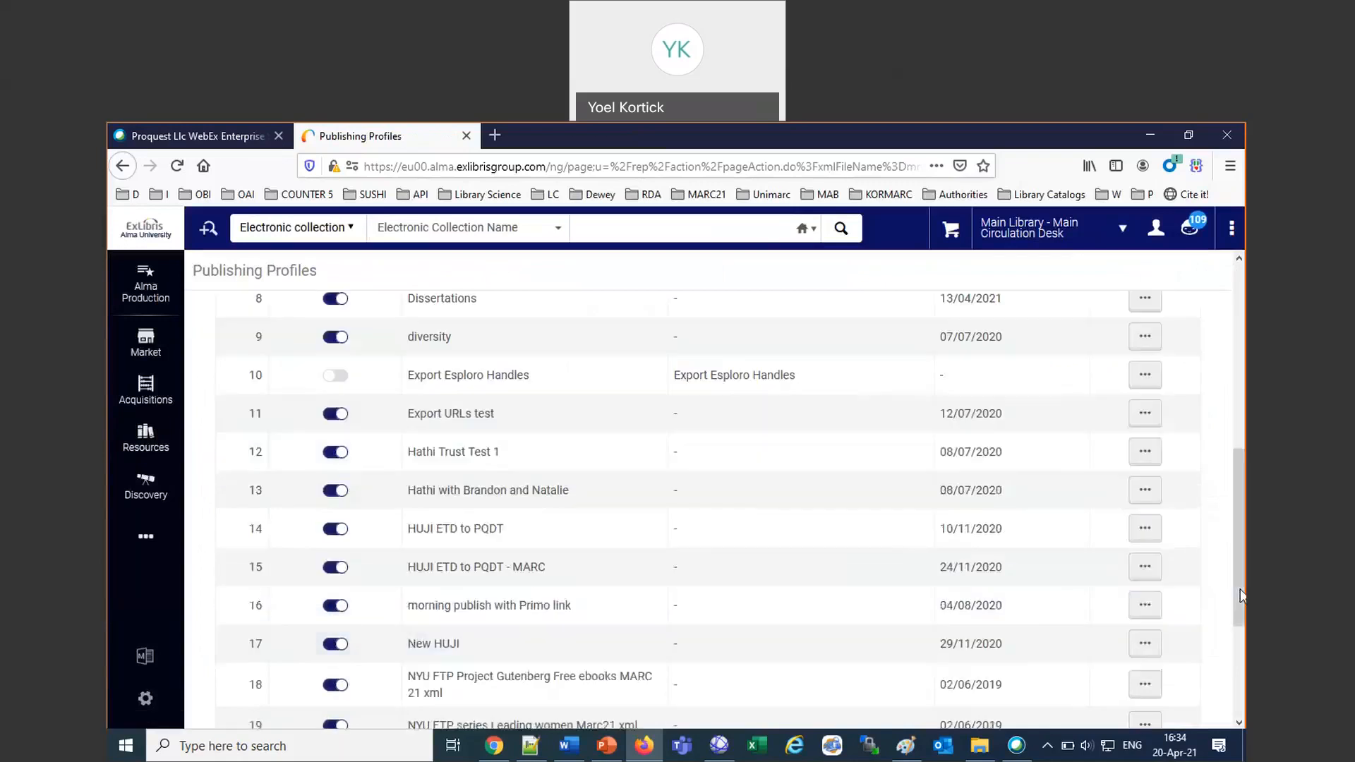
scroll(878, 485, "up", 6)
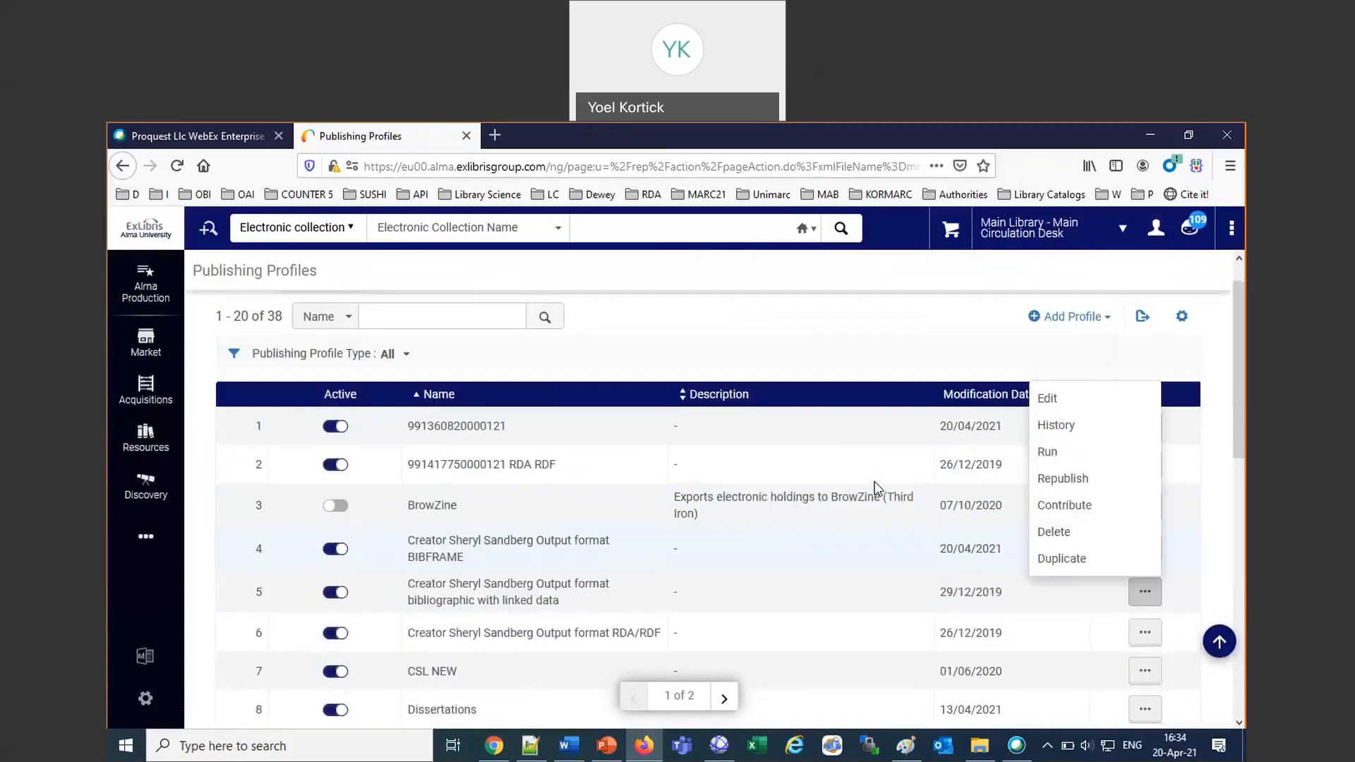
left_click(1234, 444)
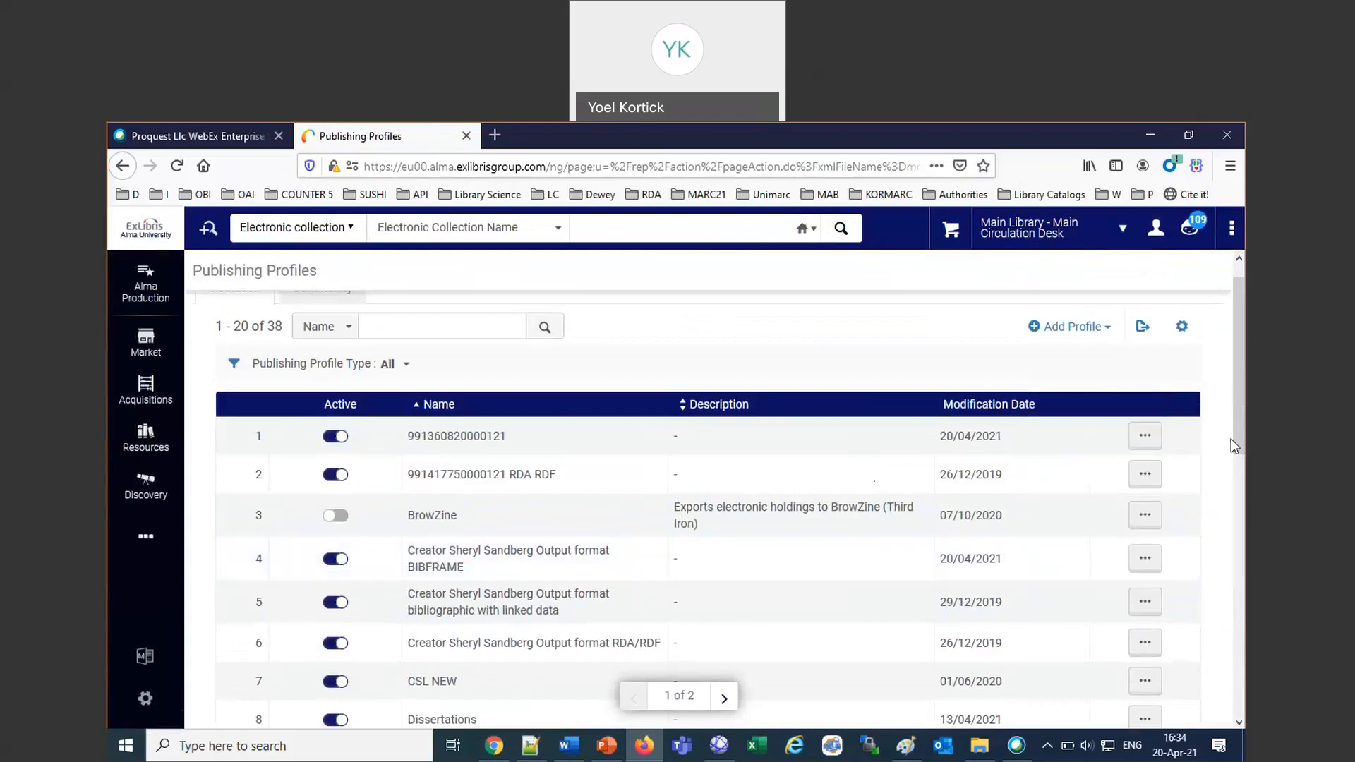
left_click(1144, 559)
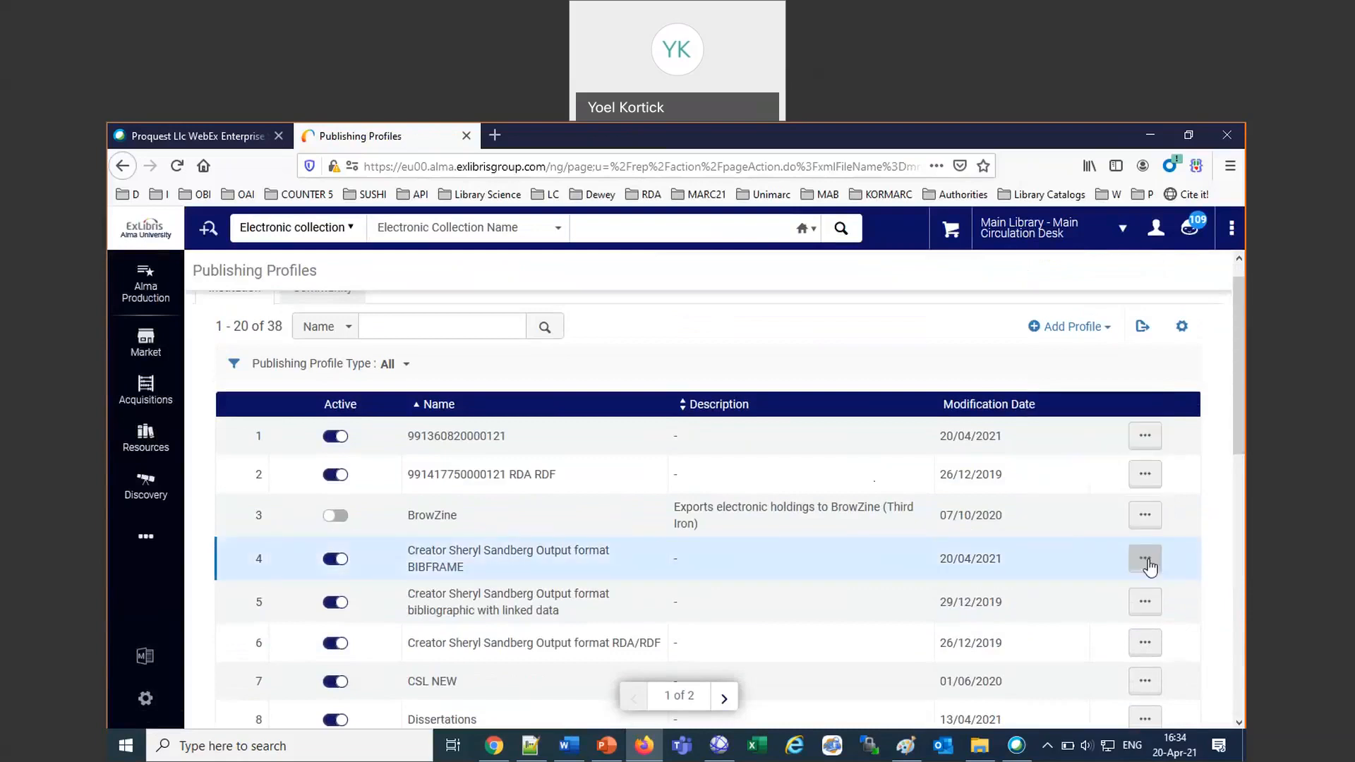
left_click(1049, 420)
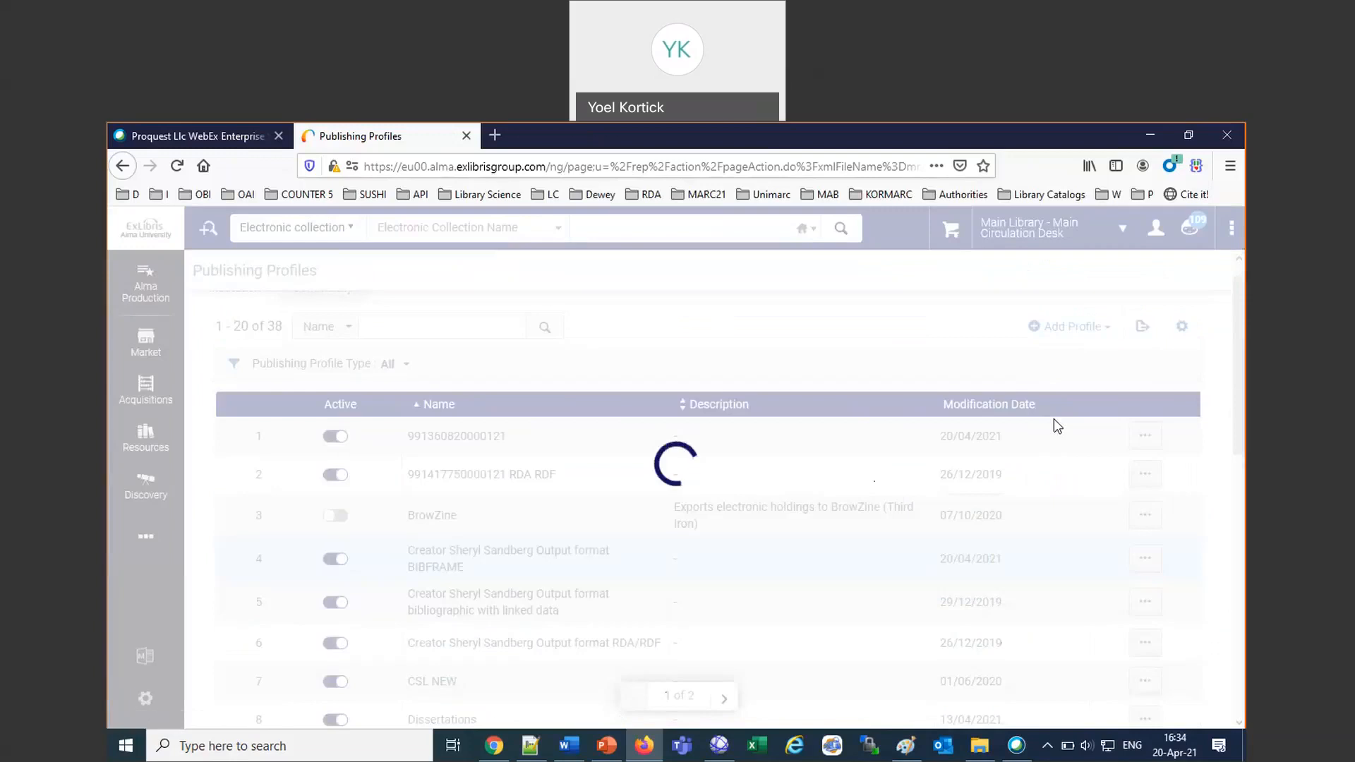
Open the same BIBFRAME publishing profile for editing and check its email notification subscribers without changing them.
left_click(1144, 519)
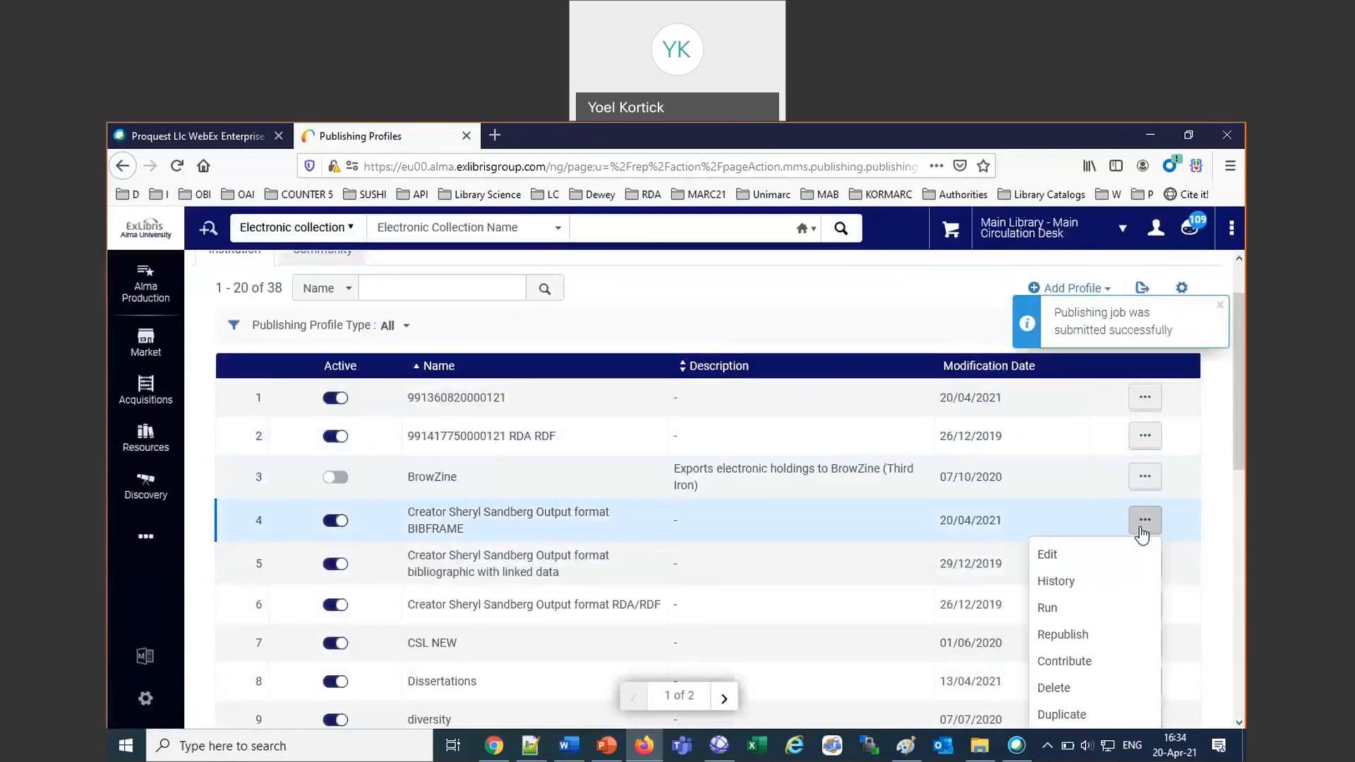
left_click(1048, 557)
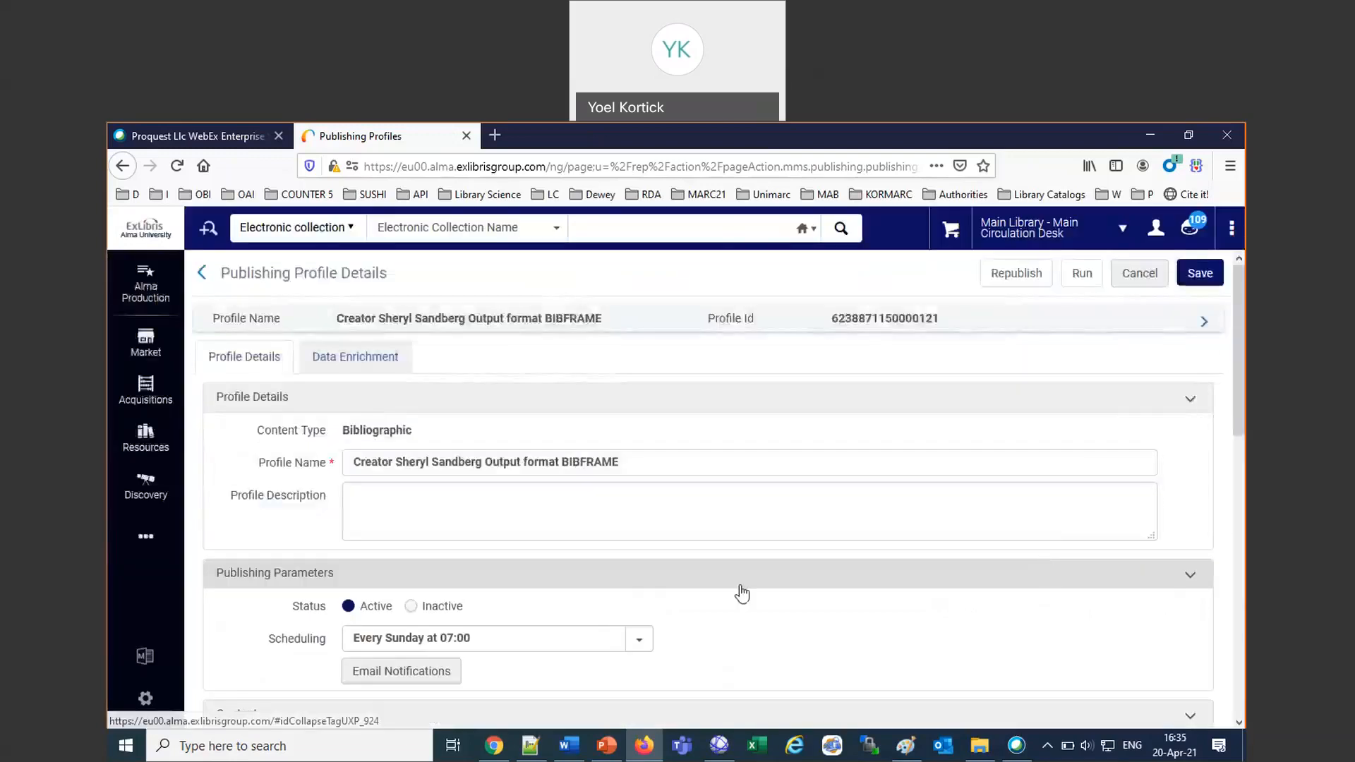
left_click(418, 679)
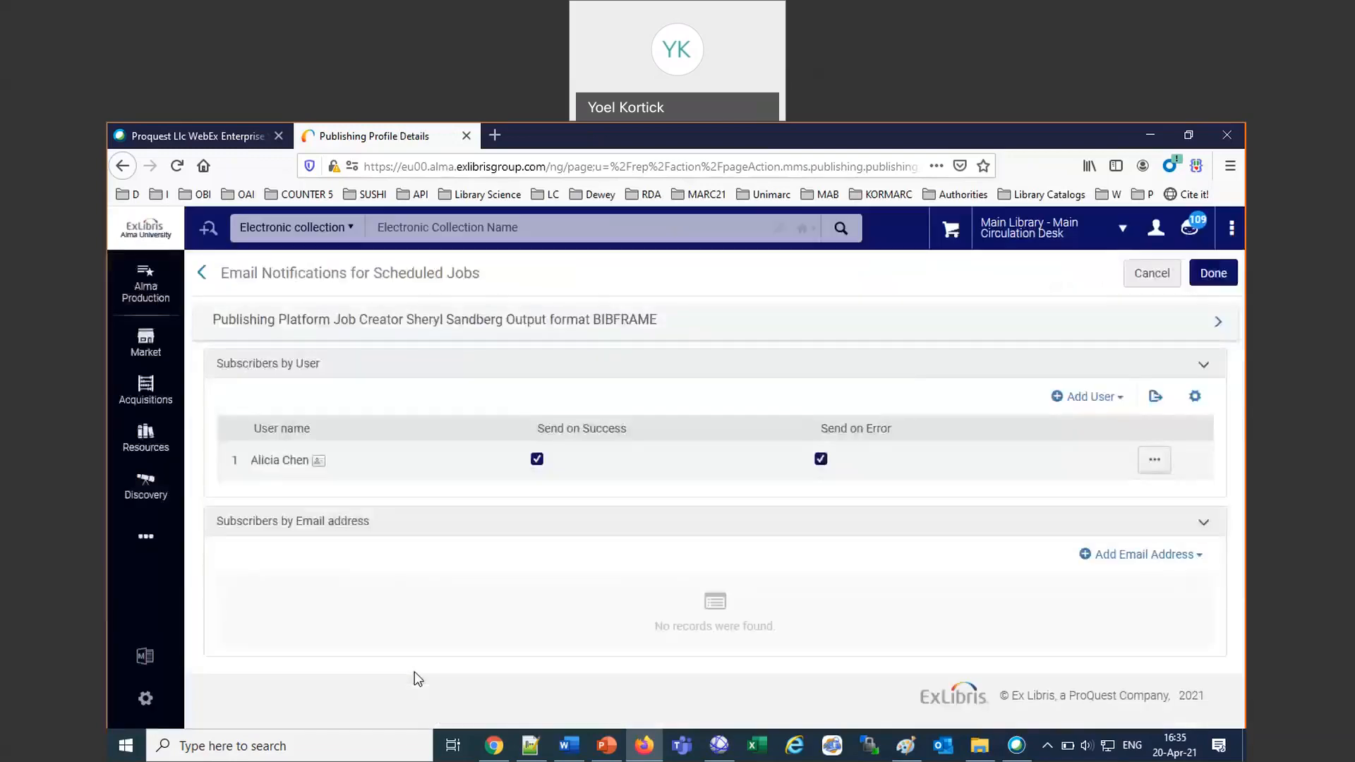
left_click(1149, 273)
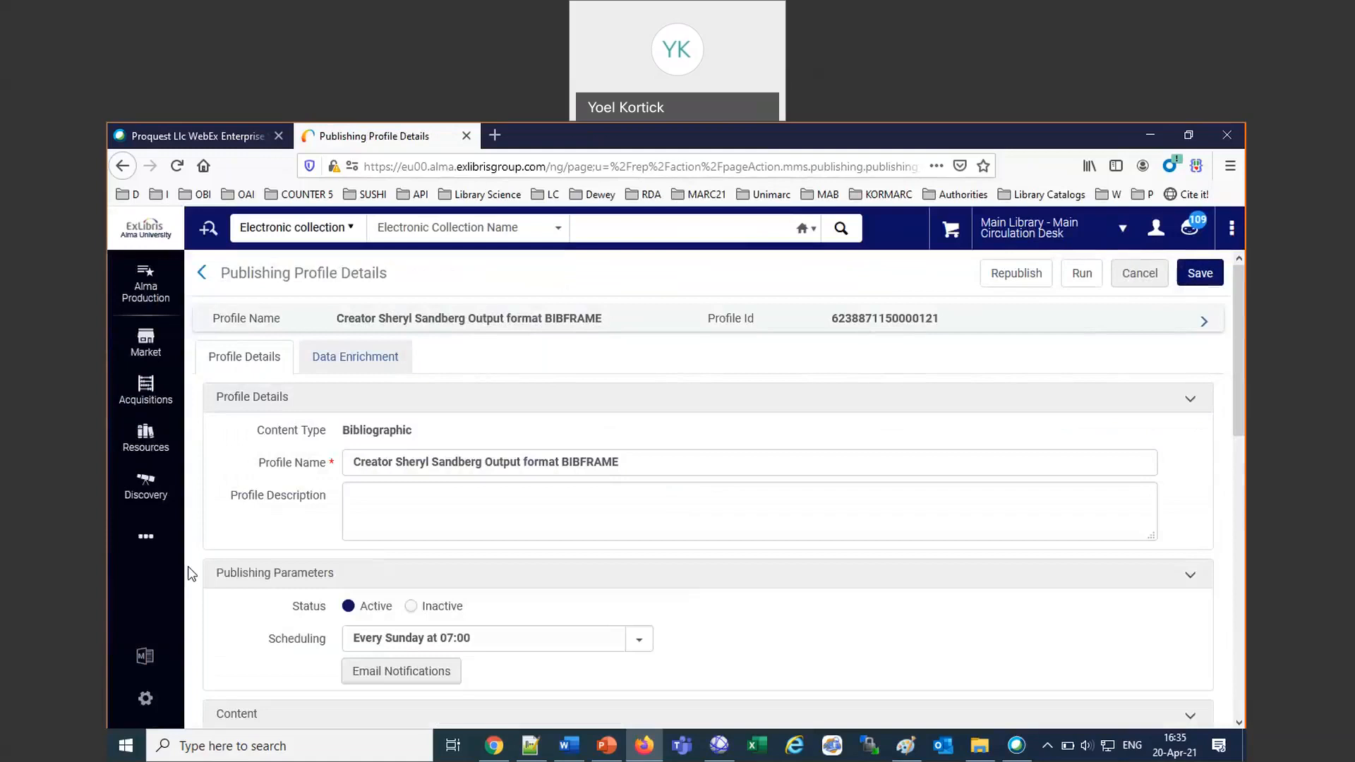
Switch to Alma configuration and open the list of integration profiles under the general External Systems settings.
left_click(148, 542)
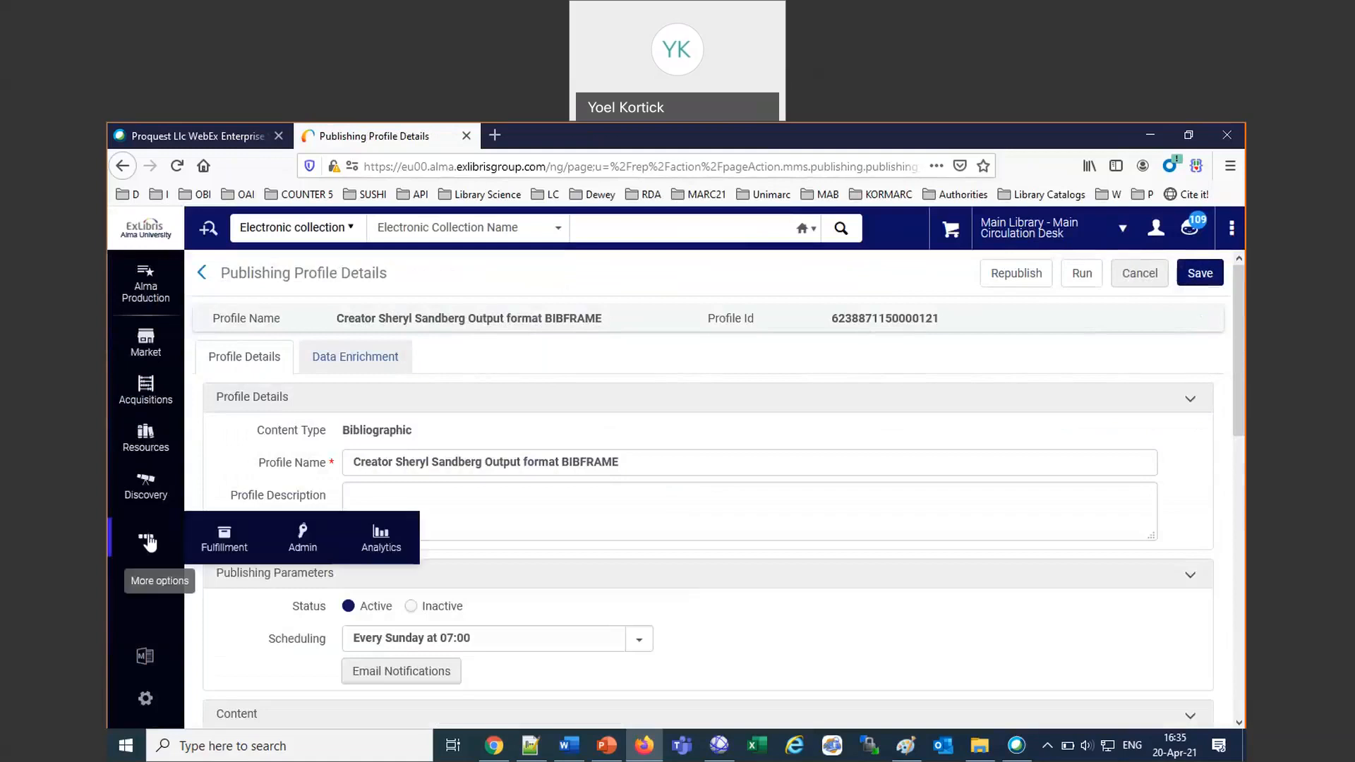
left_click(146, 700)
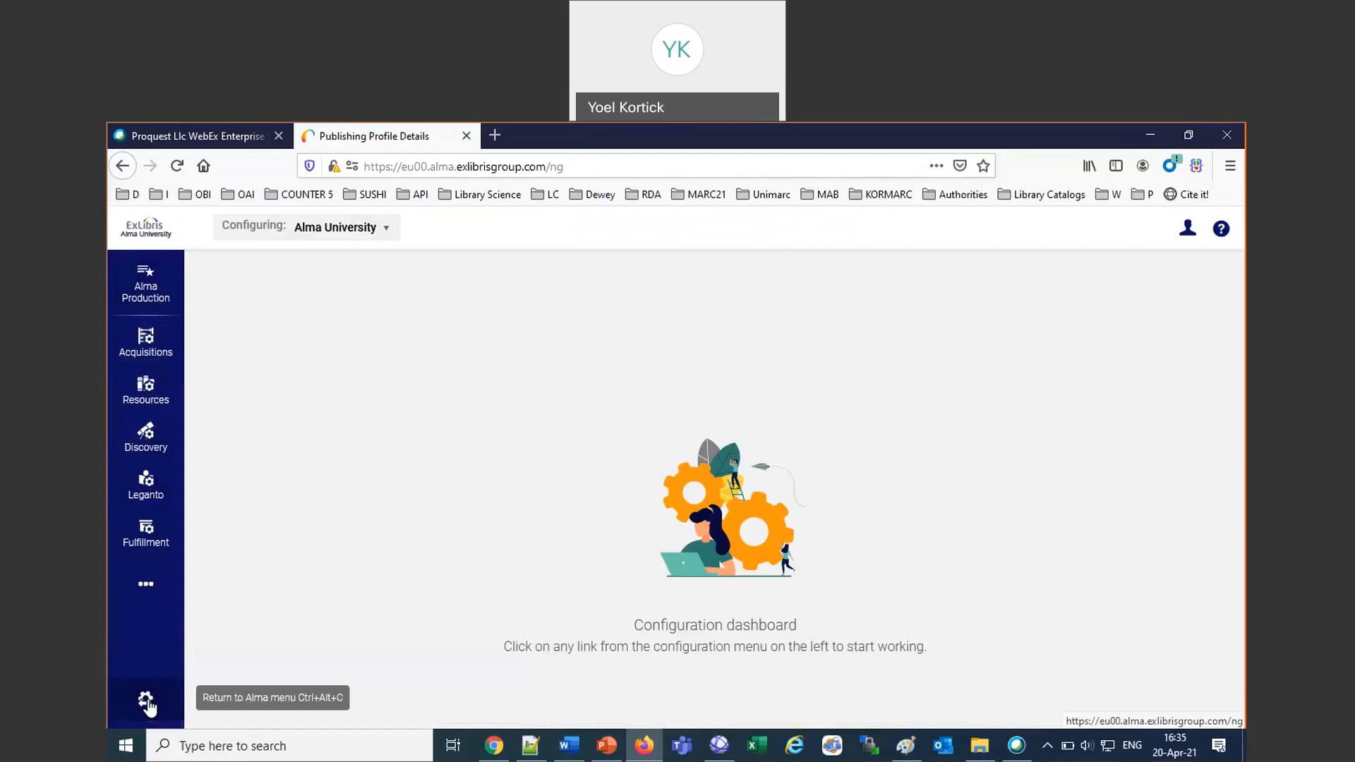
left_click(146, 590)
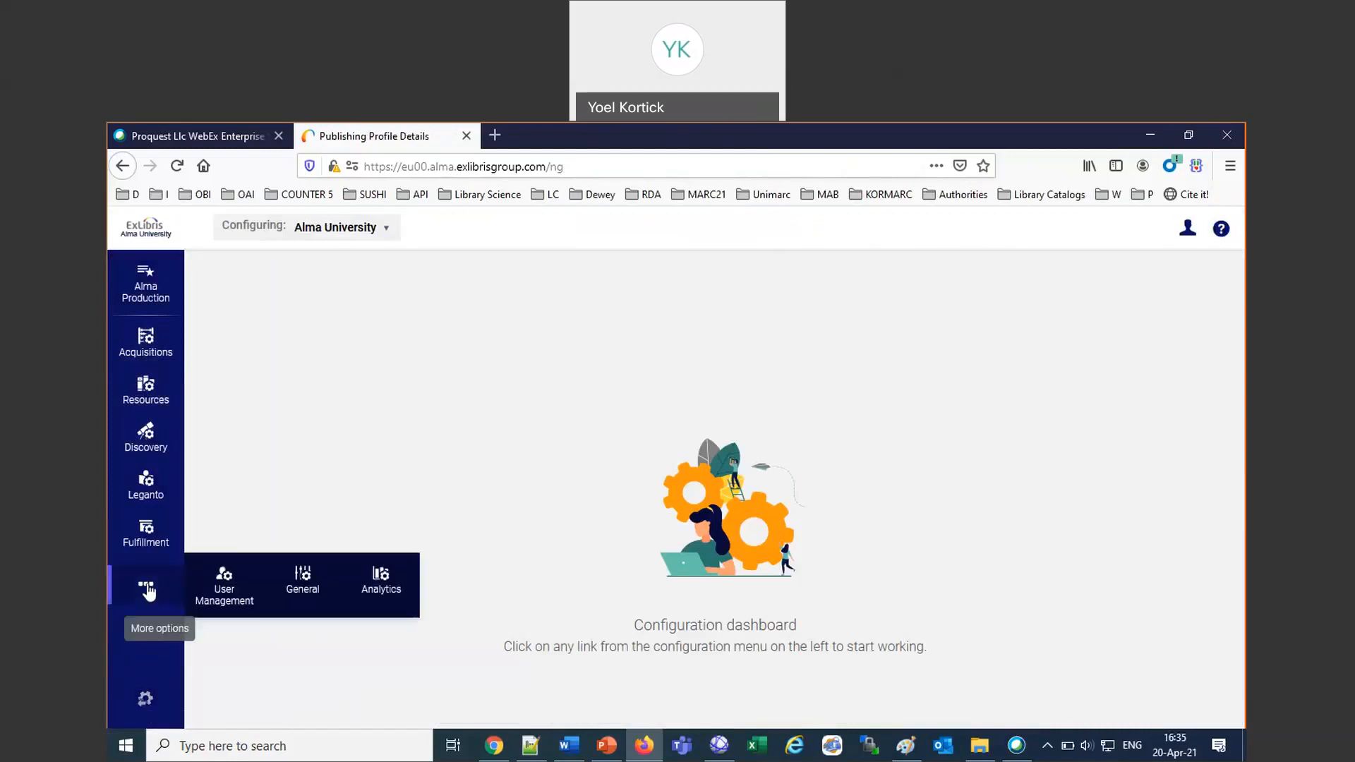
left_click(302, 583)
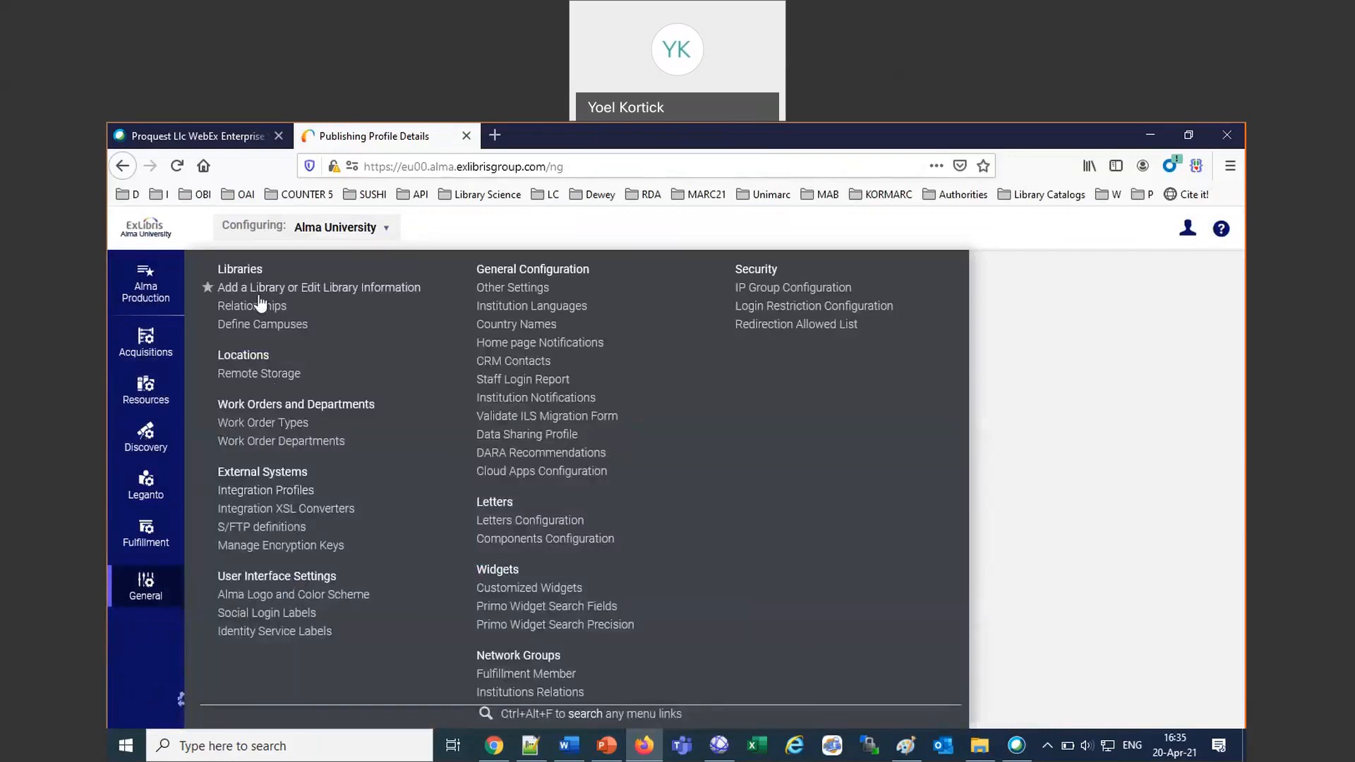
left_click(278, 490)
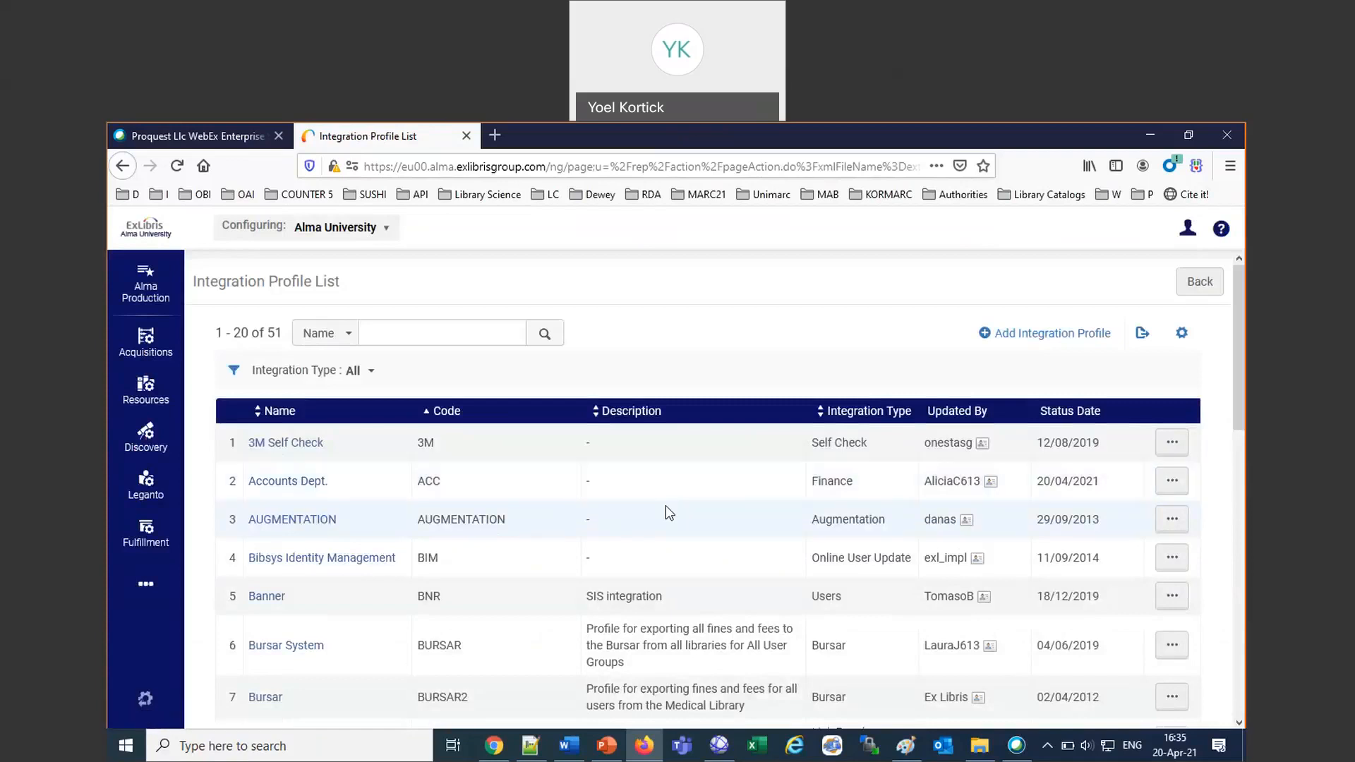
Open the Accounts Dept. integration profile for editing and run its Import Payment Confirmation action.
left_click(1172, 480)
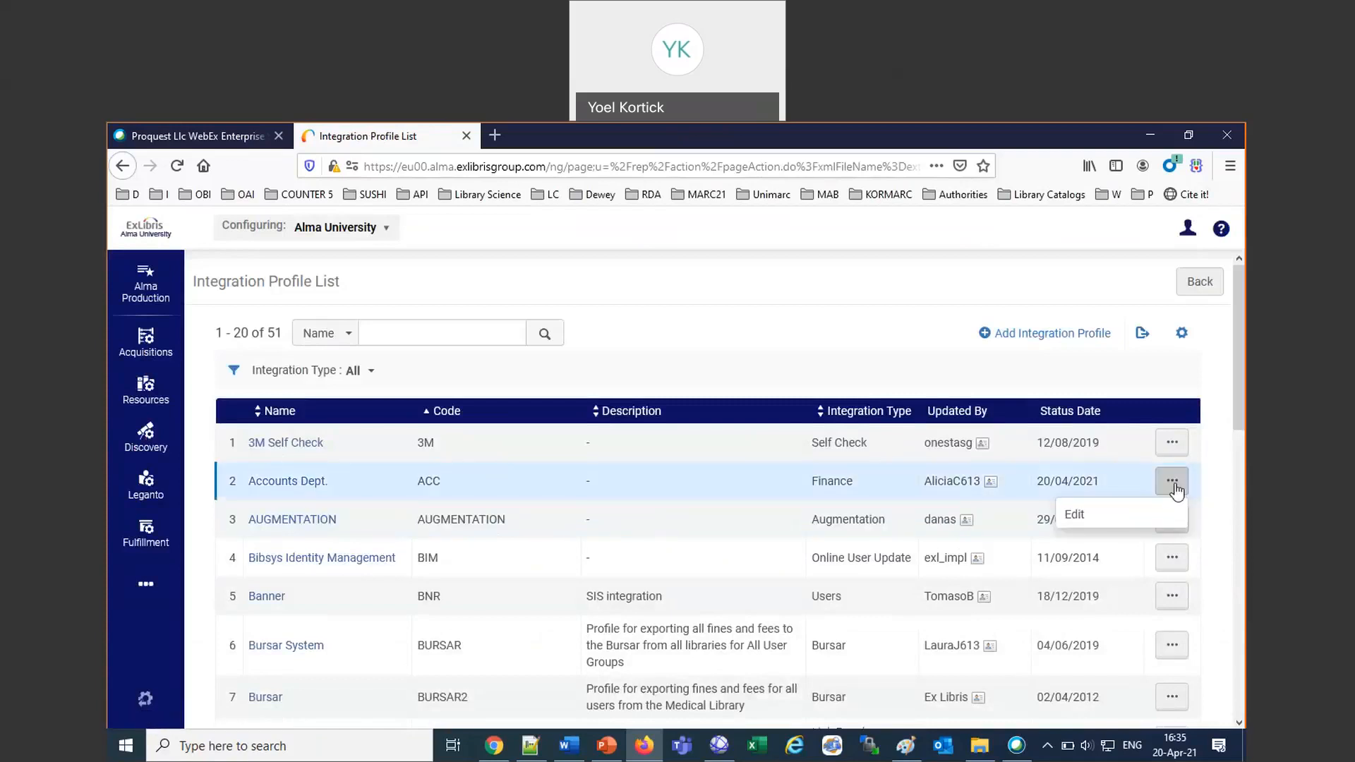
left_click(1074, 516)
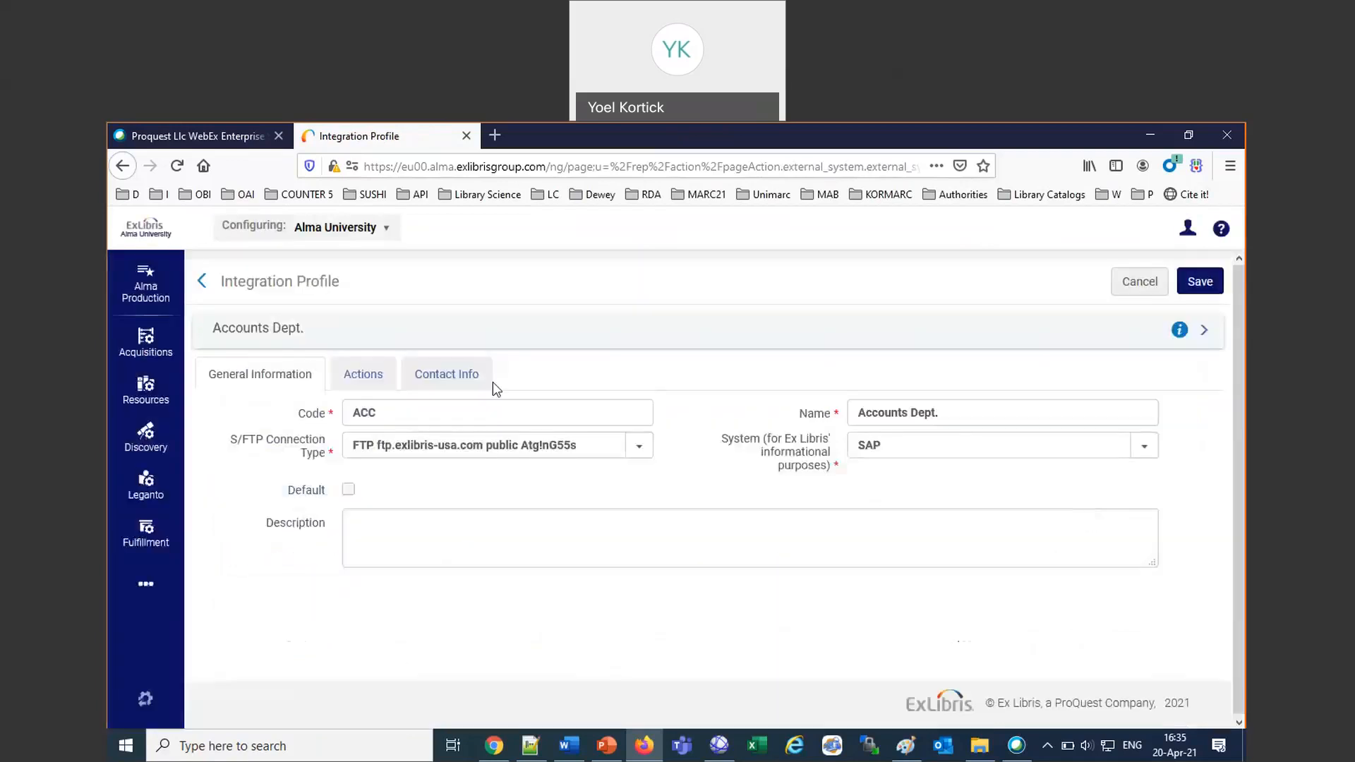
left_click(384, 374)
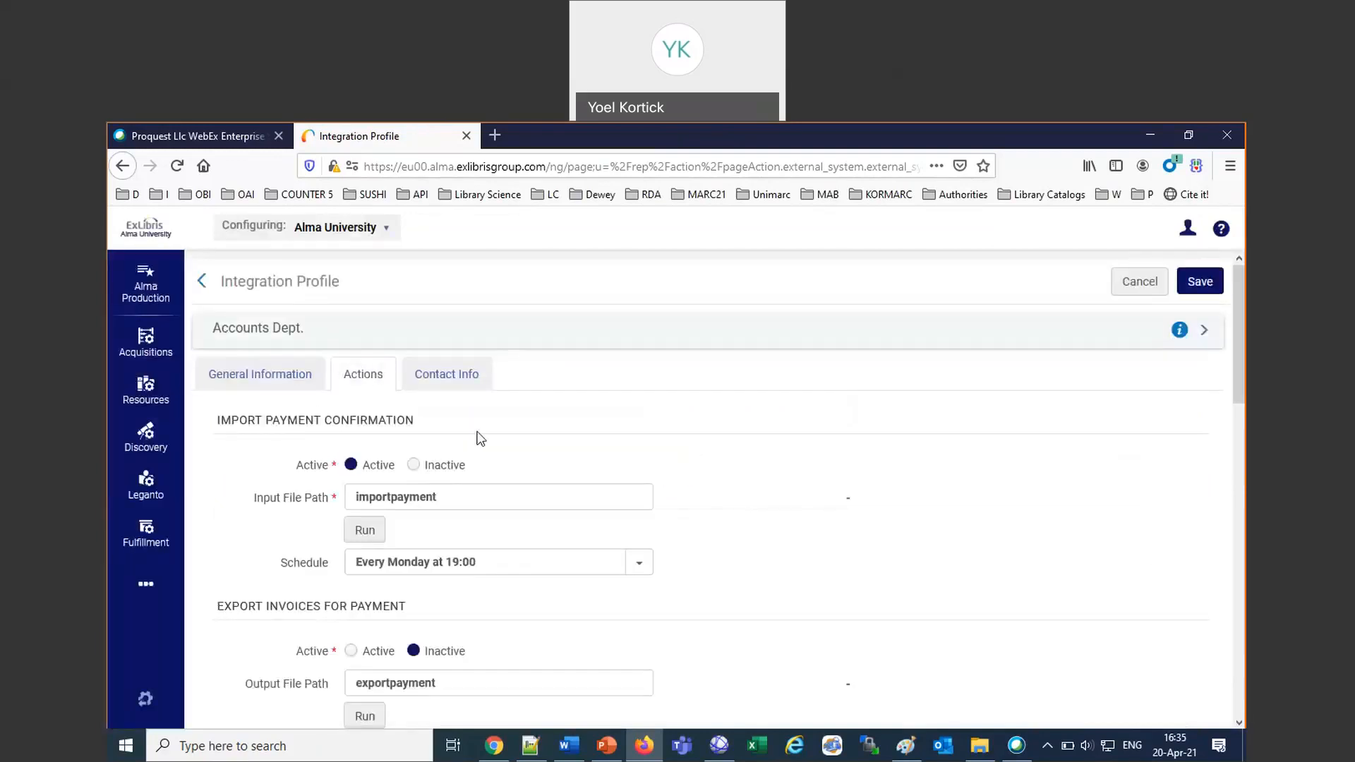
left_click(367, 530)
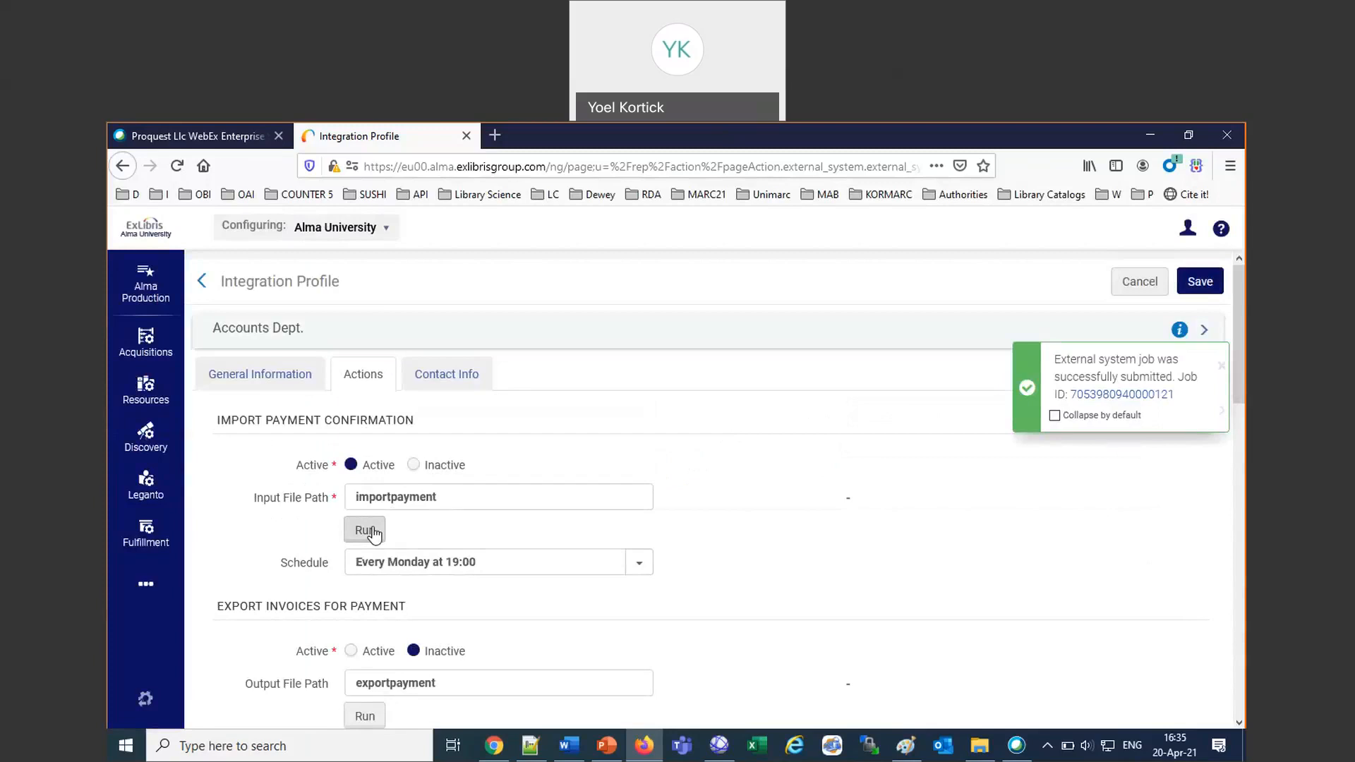
Leave configuration, open the history of monitored jobs and move the Status column after the End Date column.
left_click(146, 699)
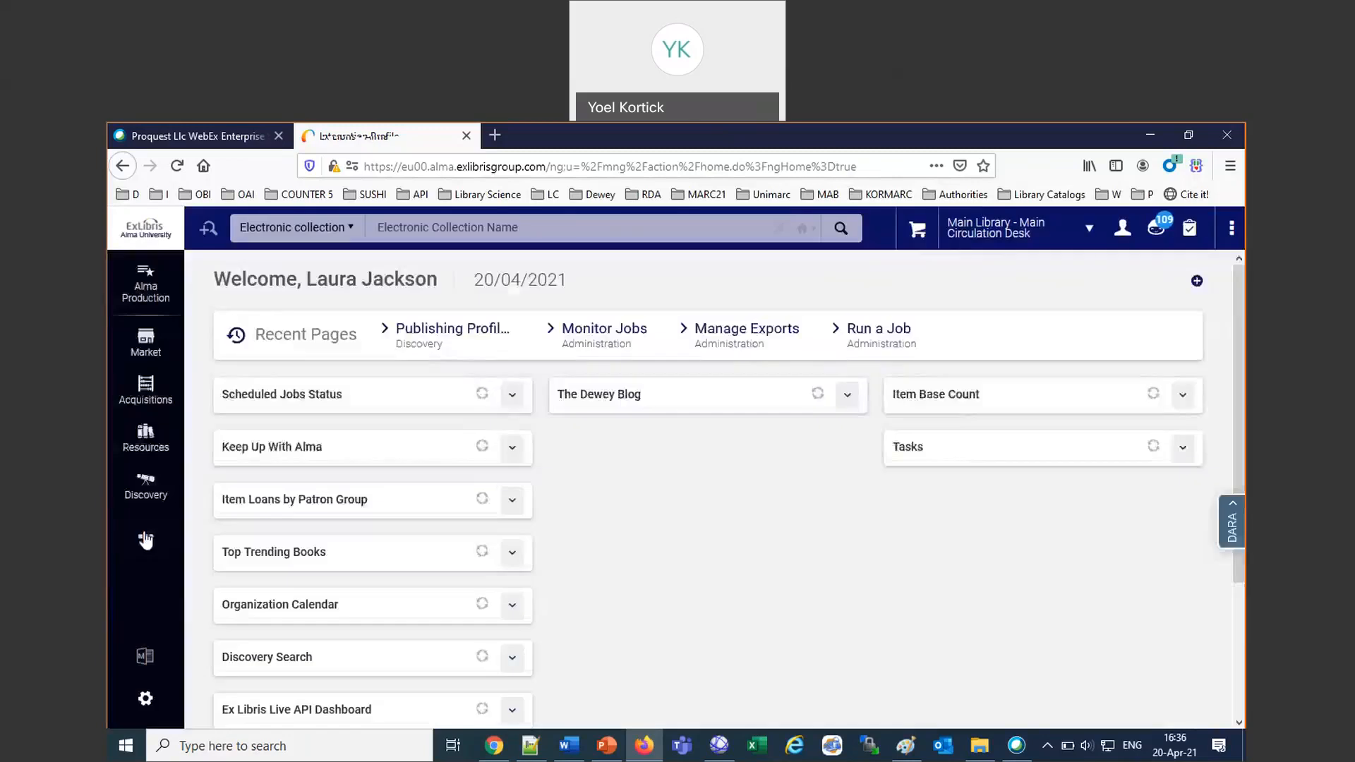
mouse_move(145, 538)
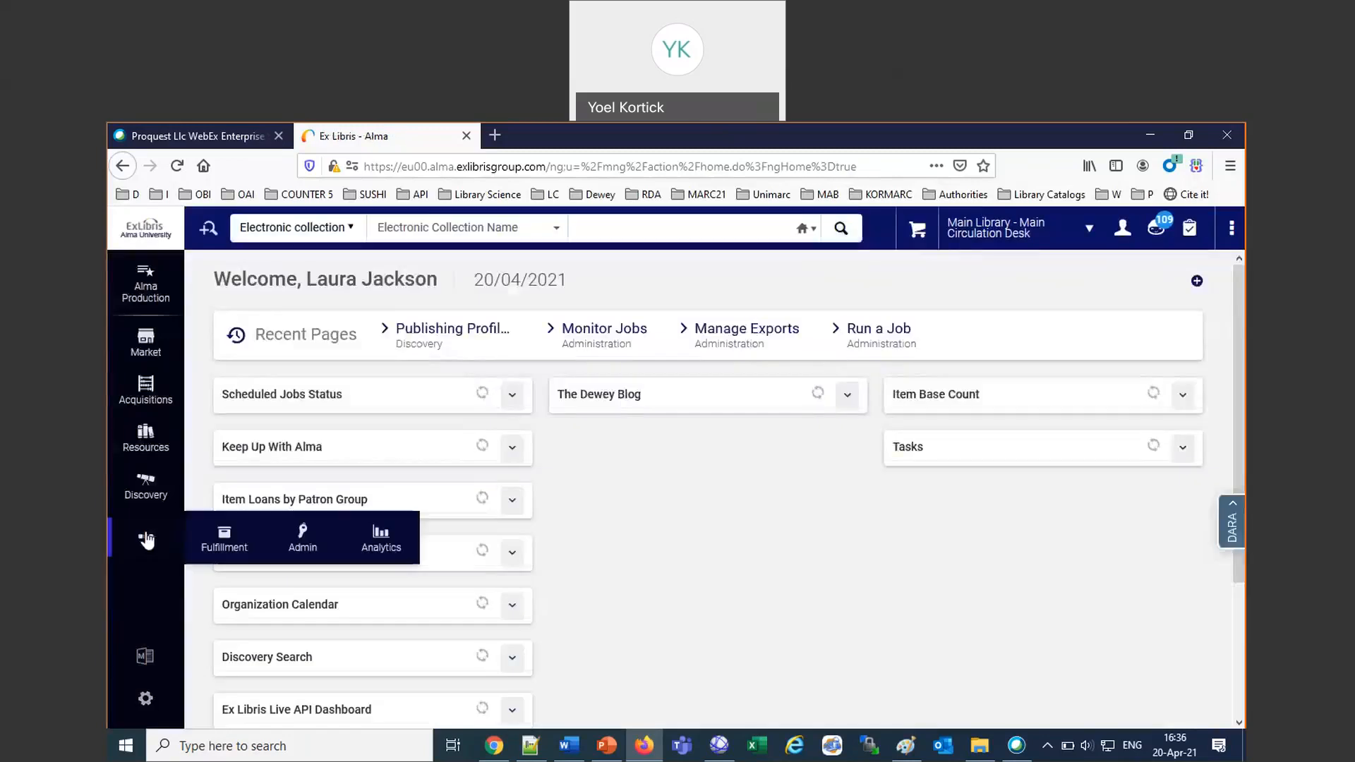
left_click(304, 542)
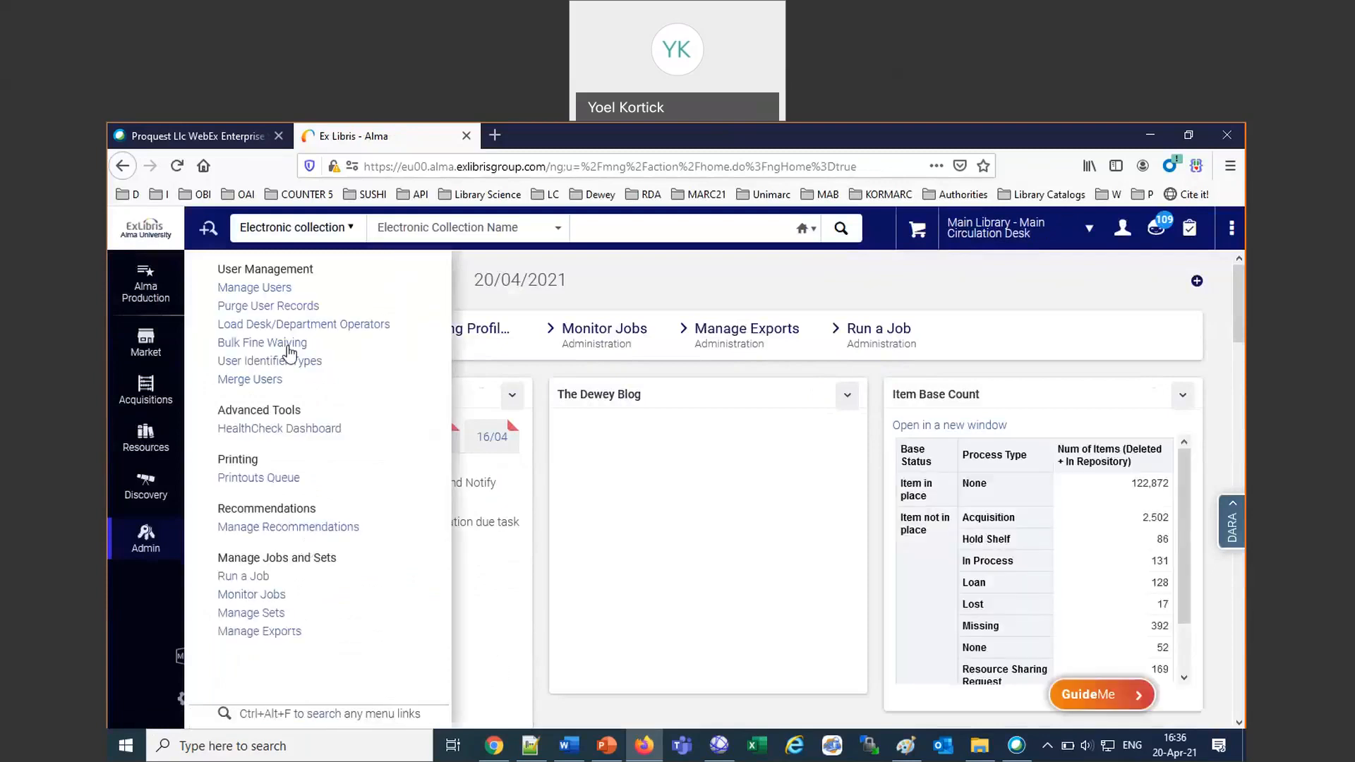
left_click(263, 595)
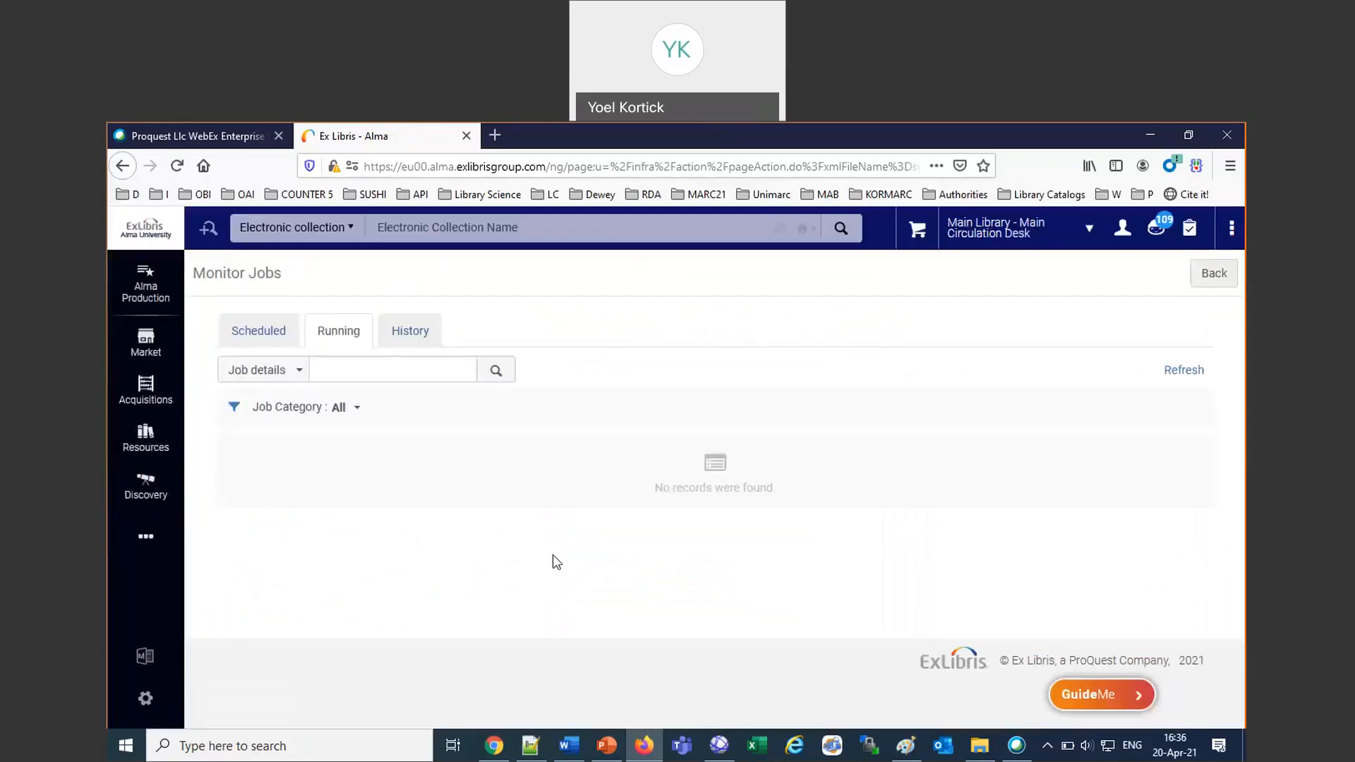
left_click(410, 330)
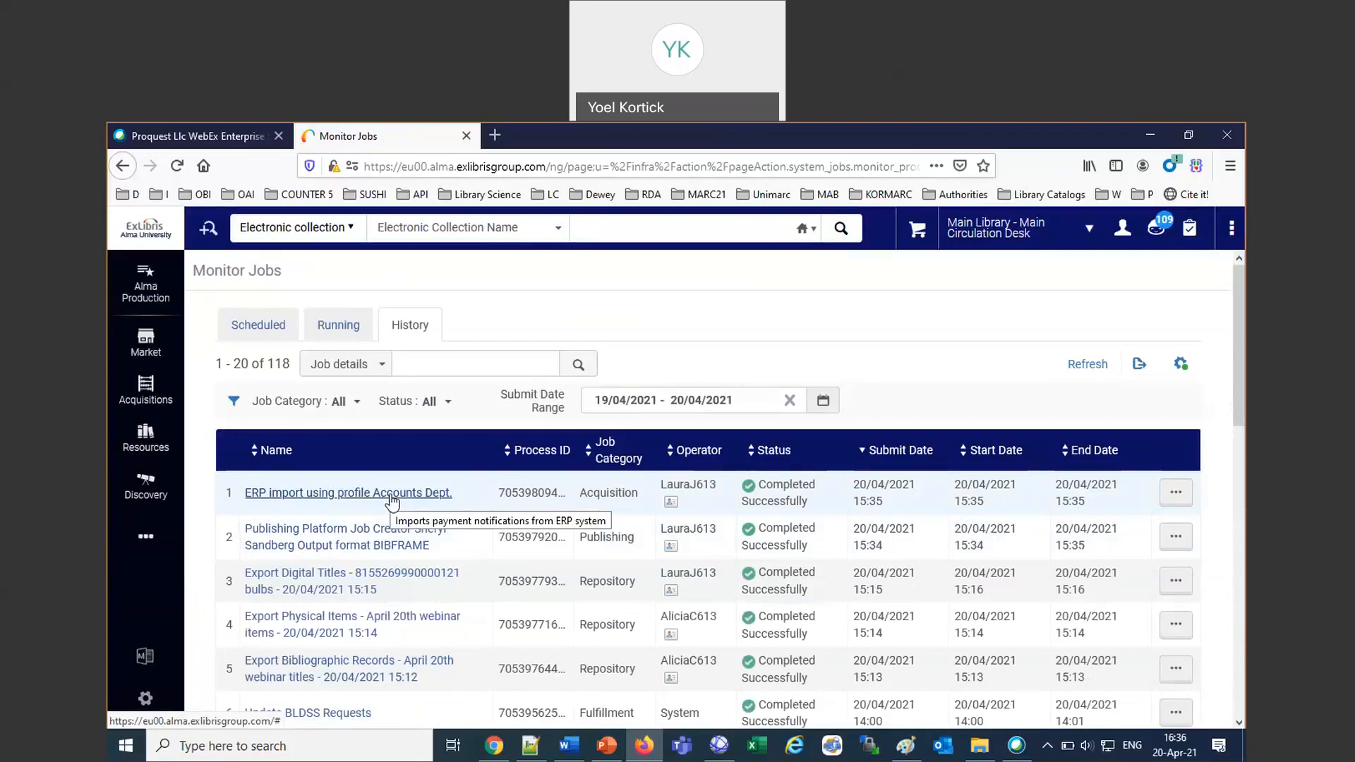
left_click_drag(812, 452, 1111, 437)
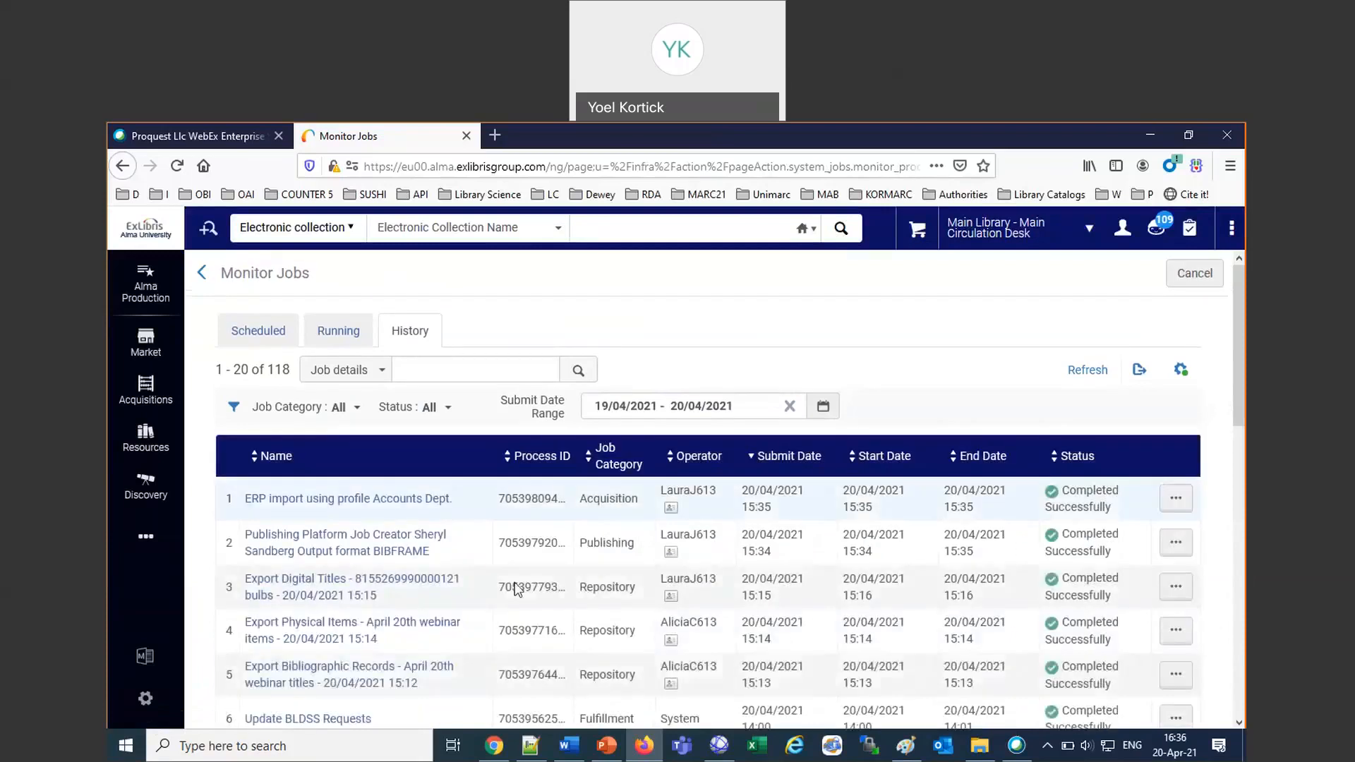
Switch to Chrome, open Gmail in a new tab and change to the library's mail account.
left_click(506, 750)
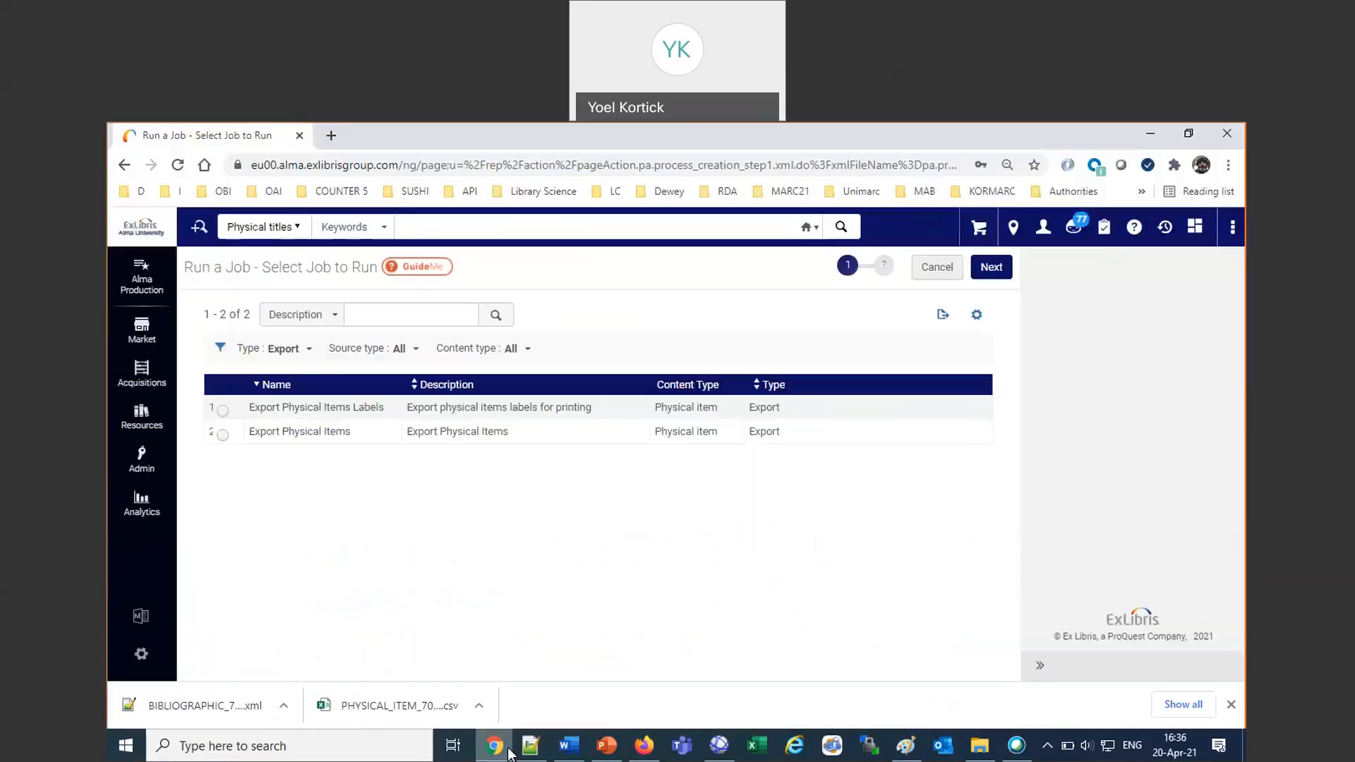
left_click(331, 135)
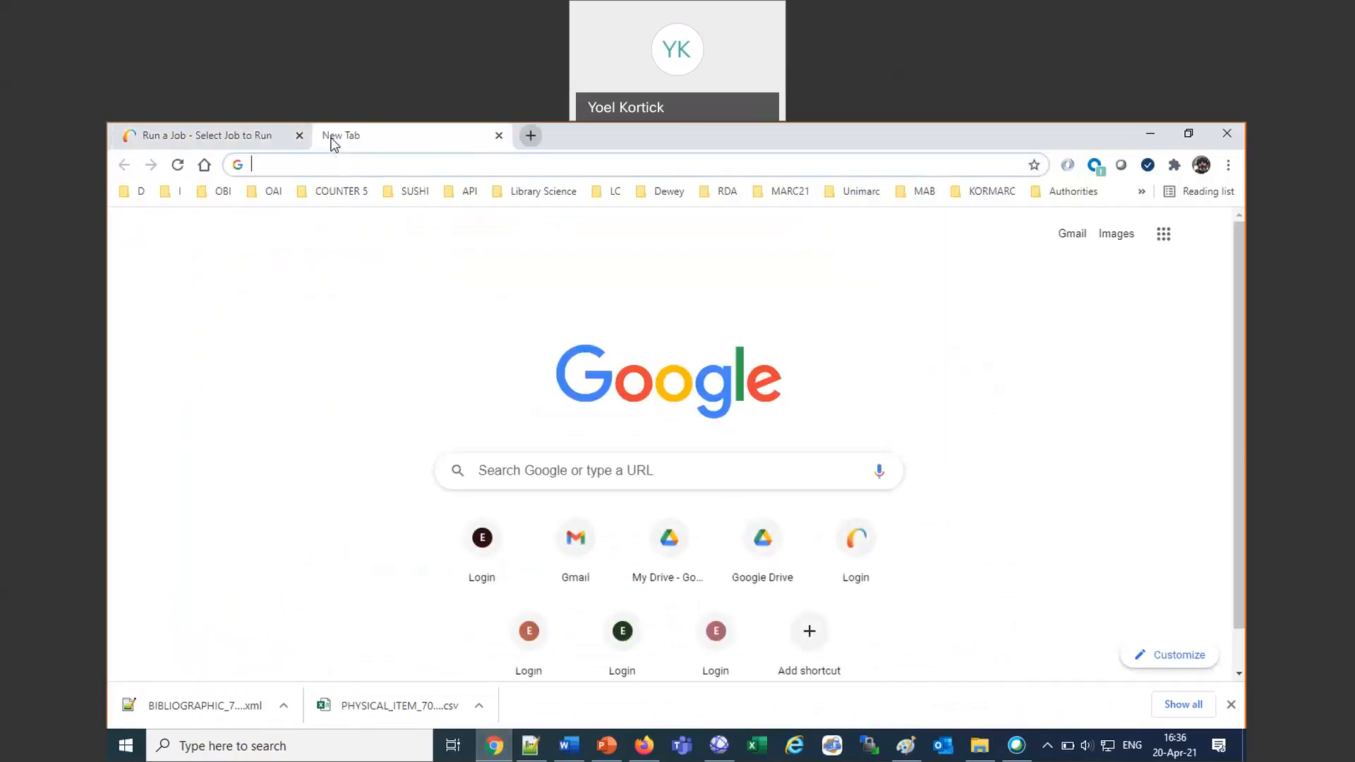
type("mai")
key("Return")
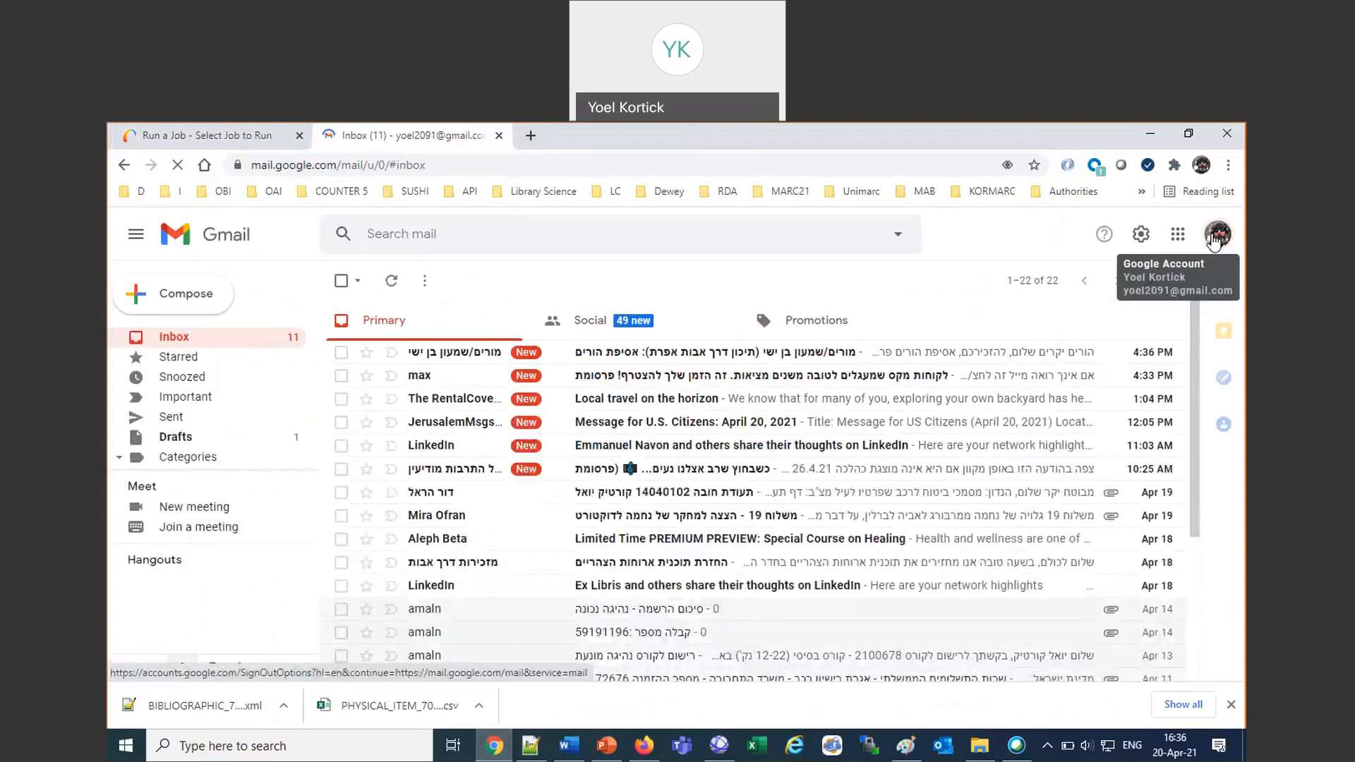
left_click(1214, 241)
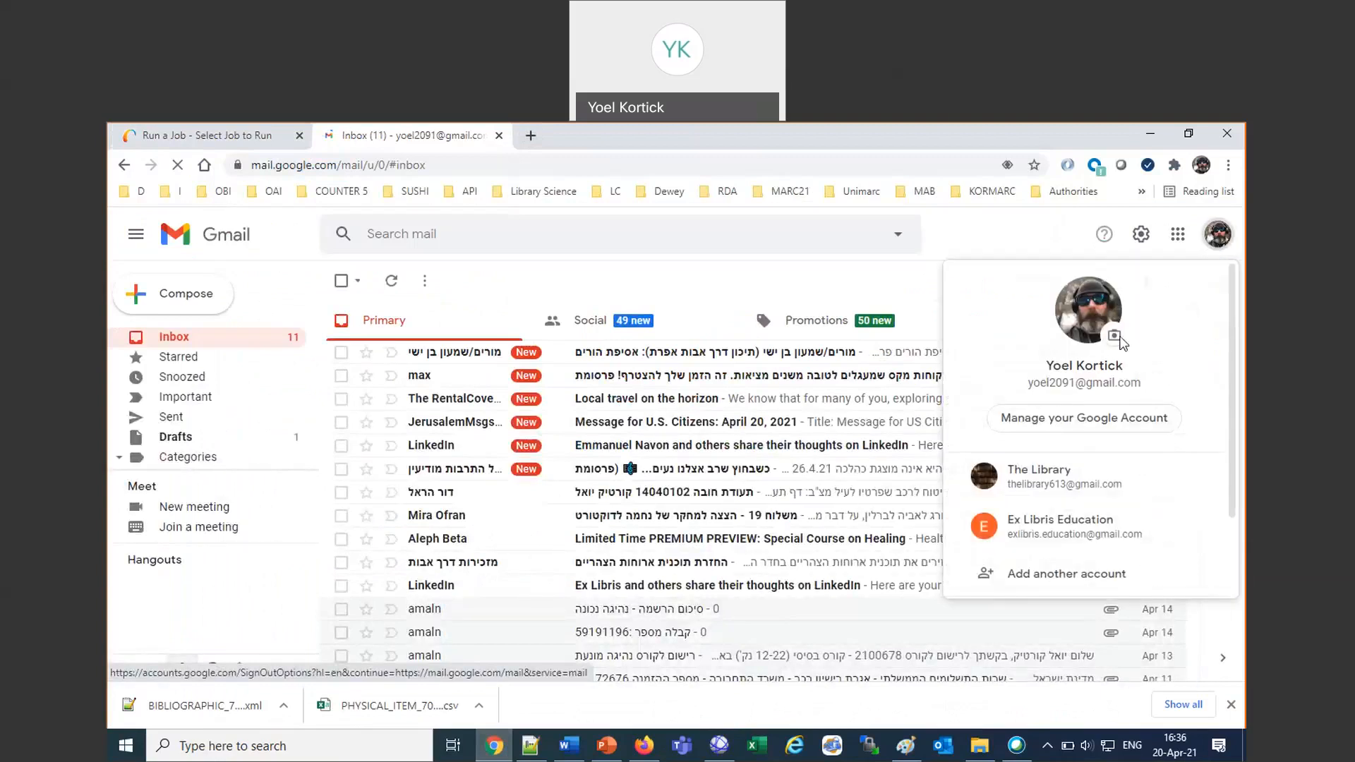
left_click(1037, 480)
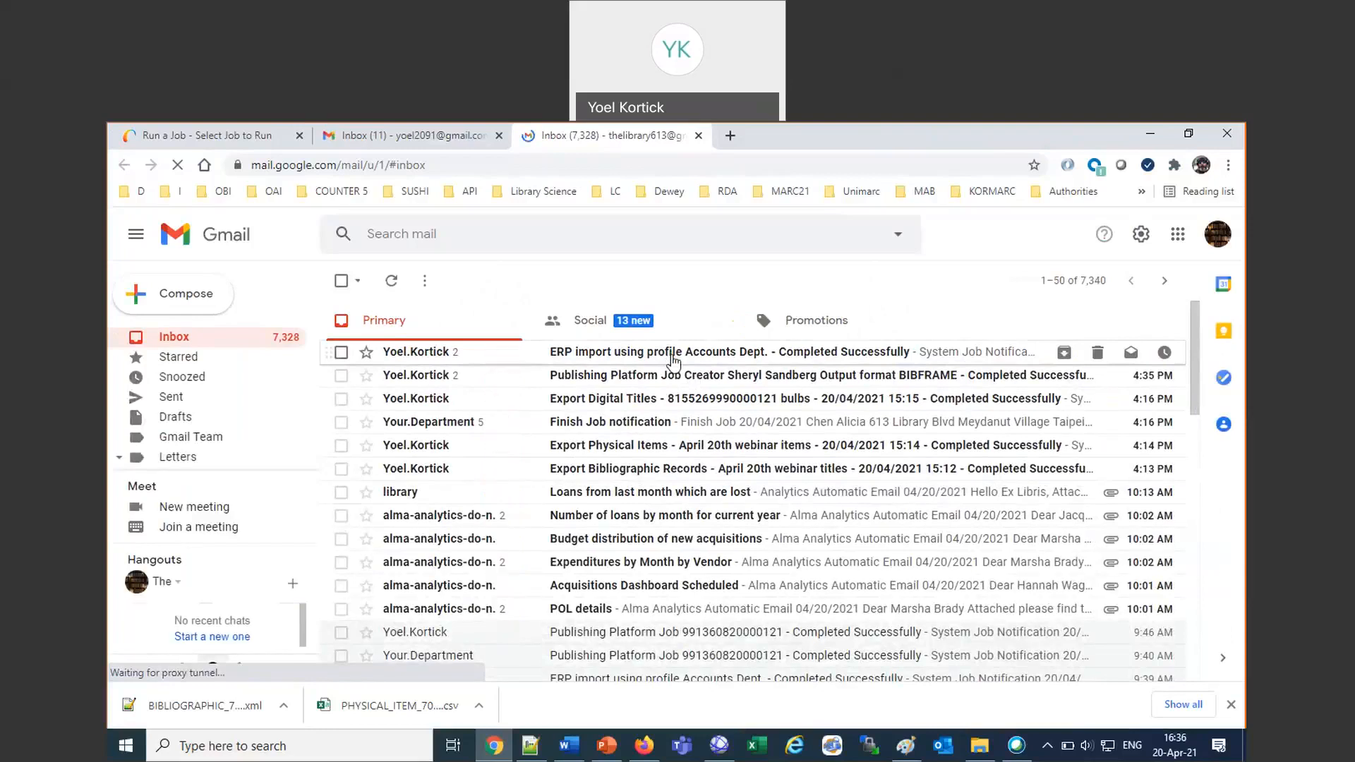
Open the "ERP import using profile Accounts Dept." notification e-mail and examine its job report and counters.
left_click(672, 361)
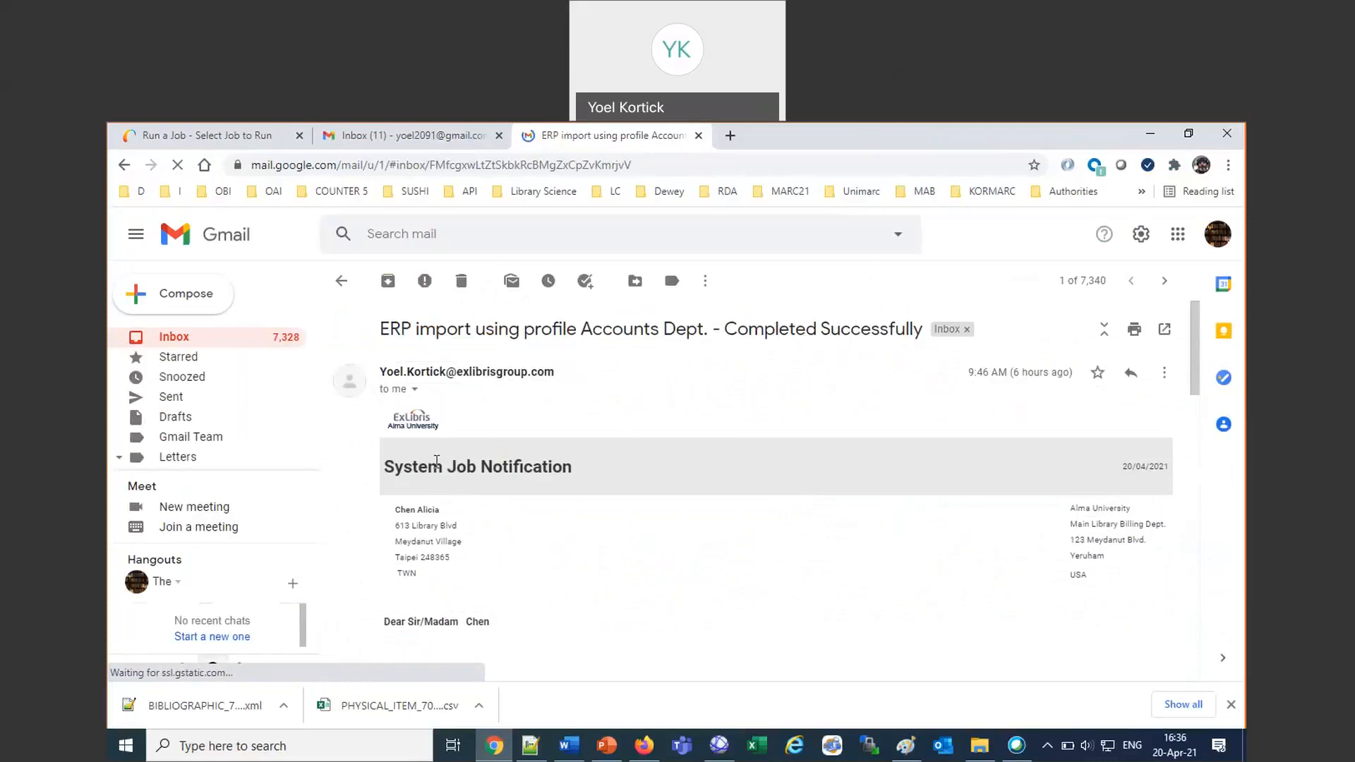
scroll(792, 593, "down", 2)
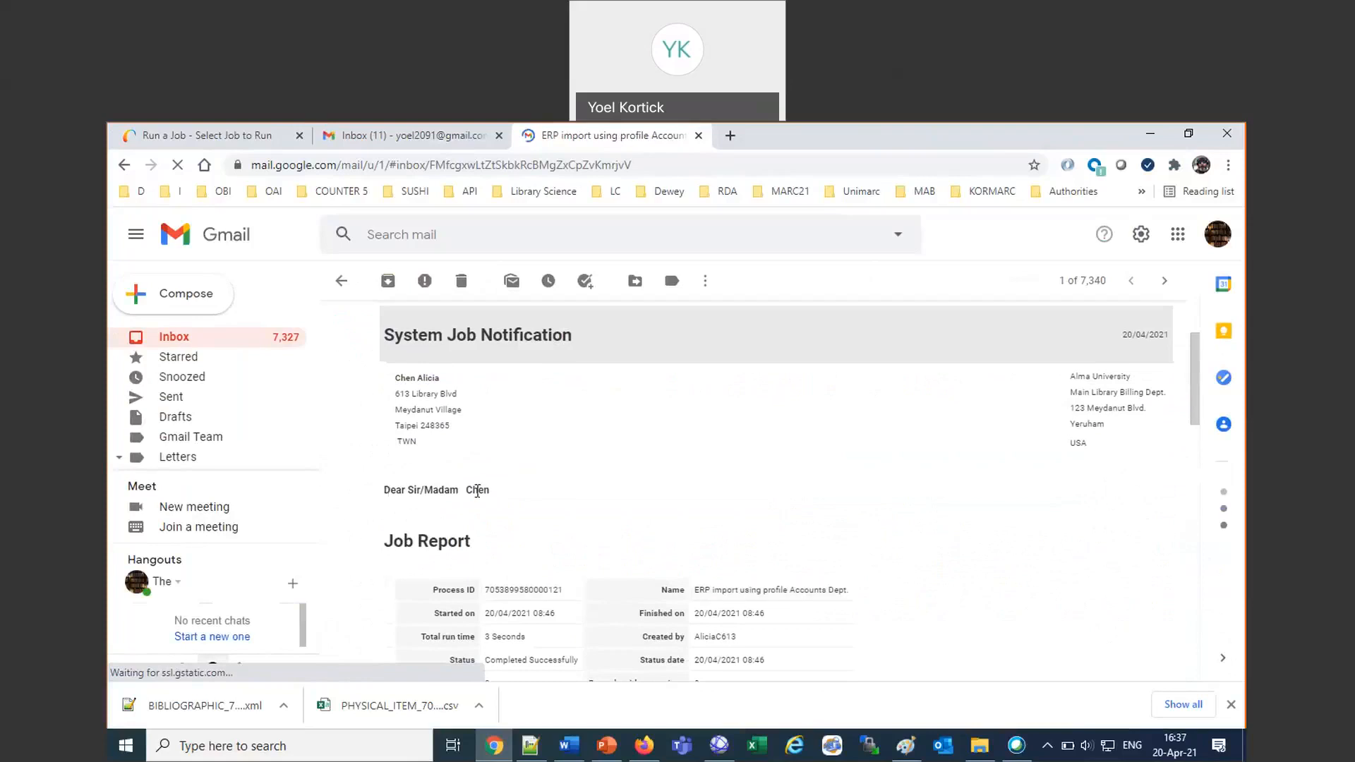
scroll(601, 526, "down", 4)
scroll(602, 528, "down", 3)
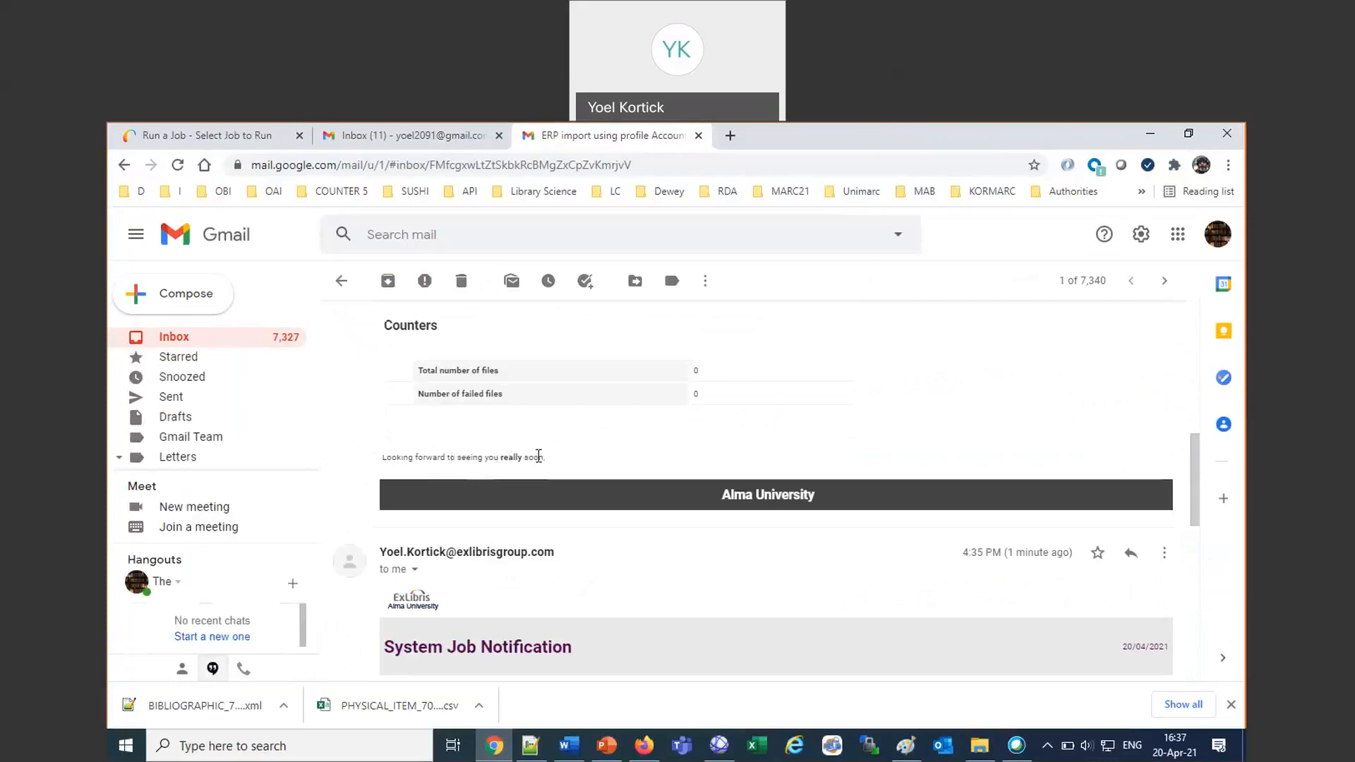
scroll(539, 455, "up", 2)
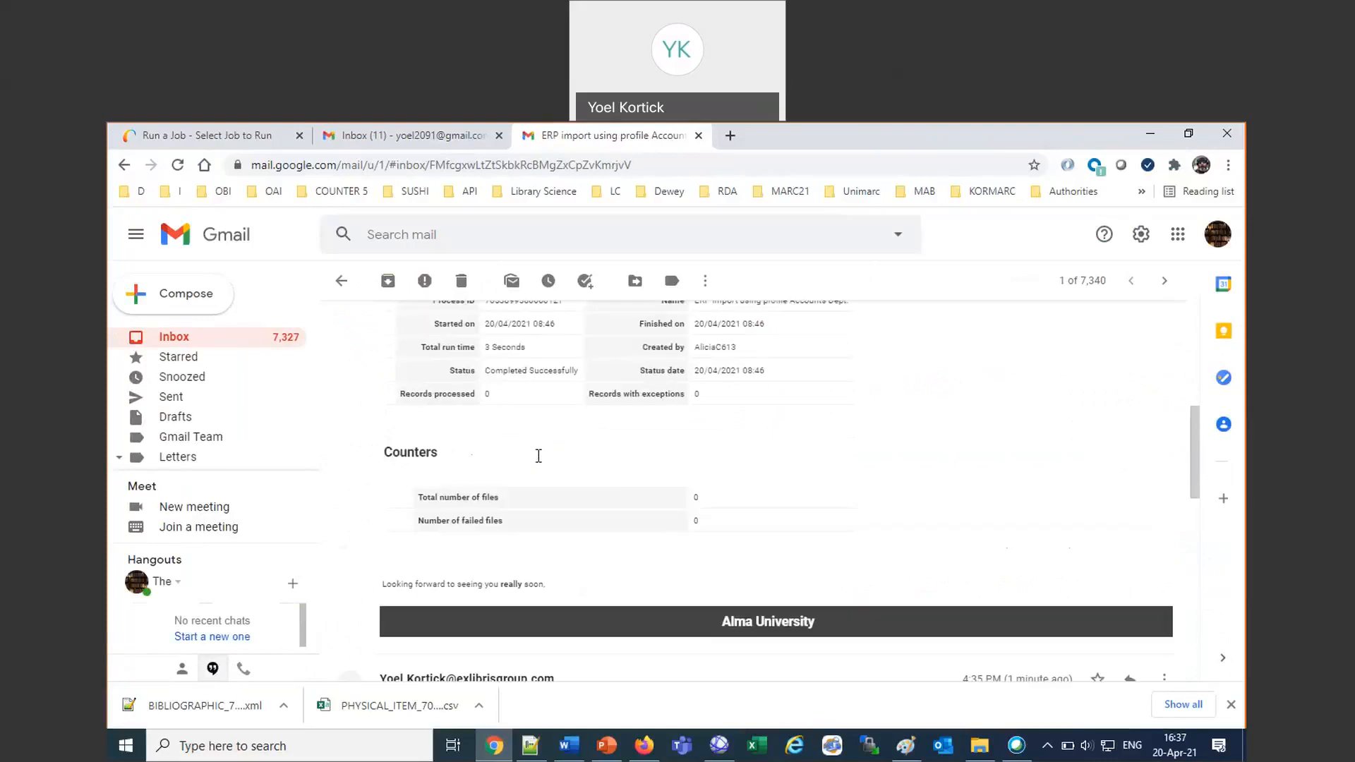
scroll(540, 463, "up", 3)
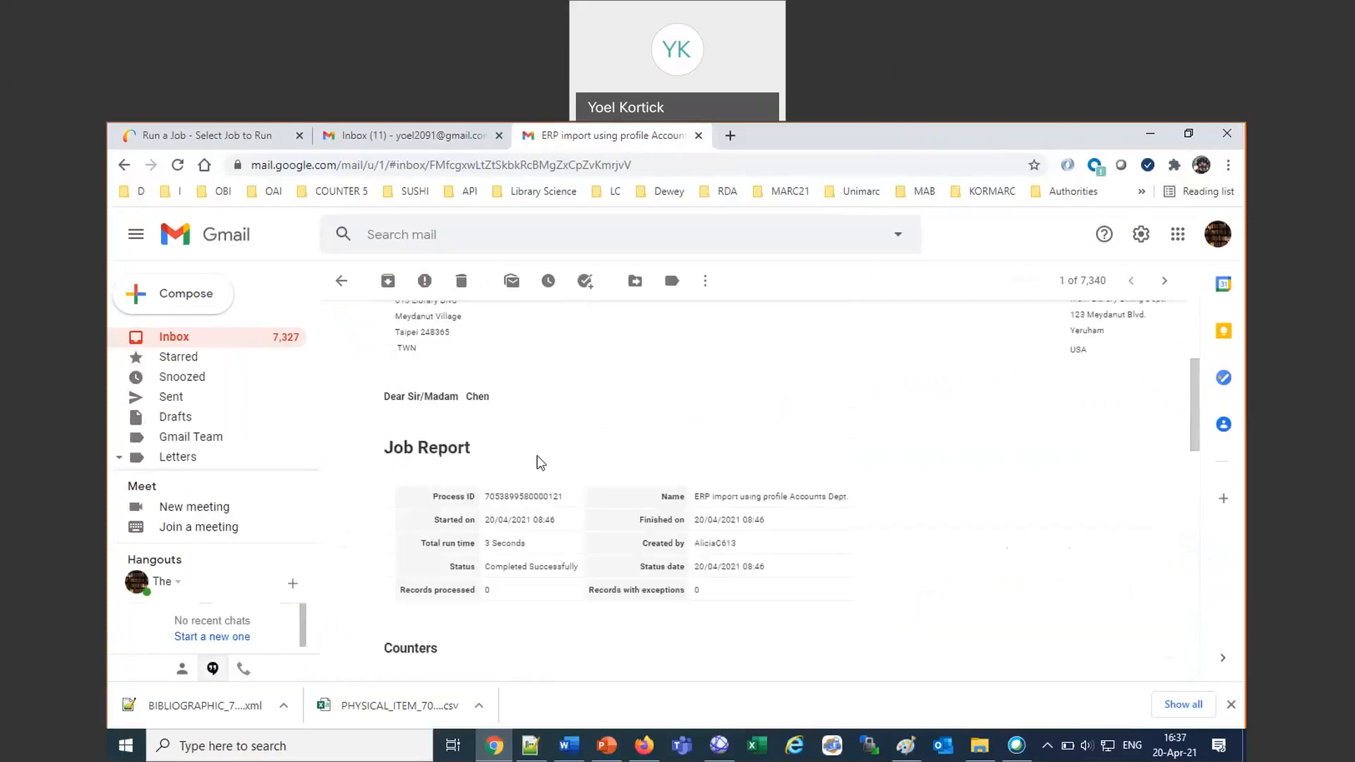
Return to the inbox, open the BIBFRAME publishing job notification and examine its counters and closing line.
left_click(166, 345)
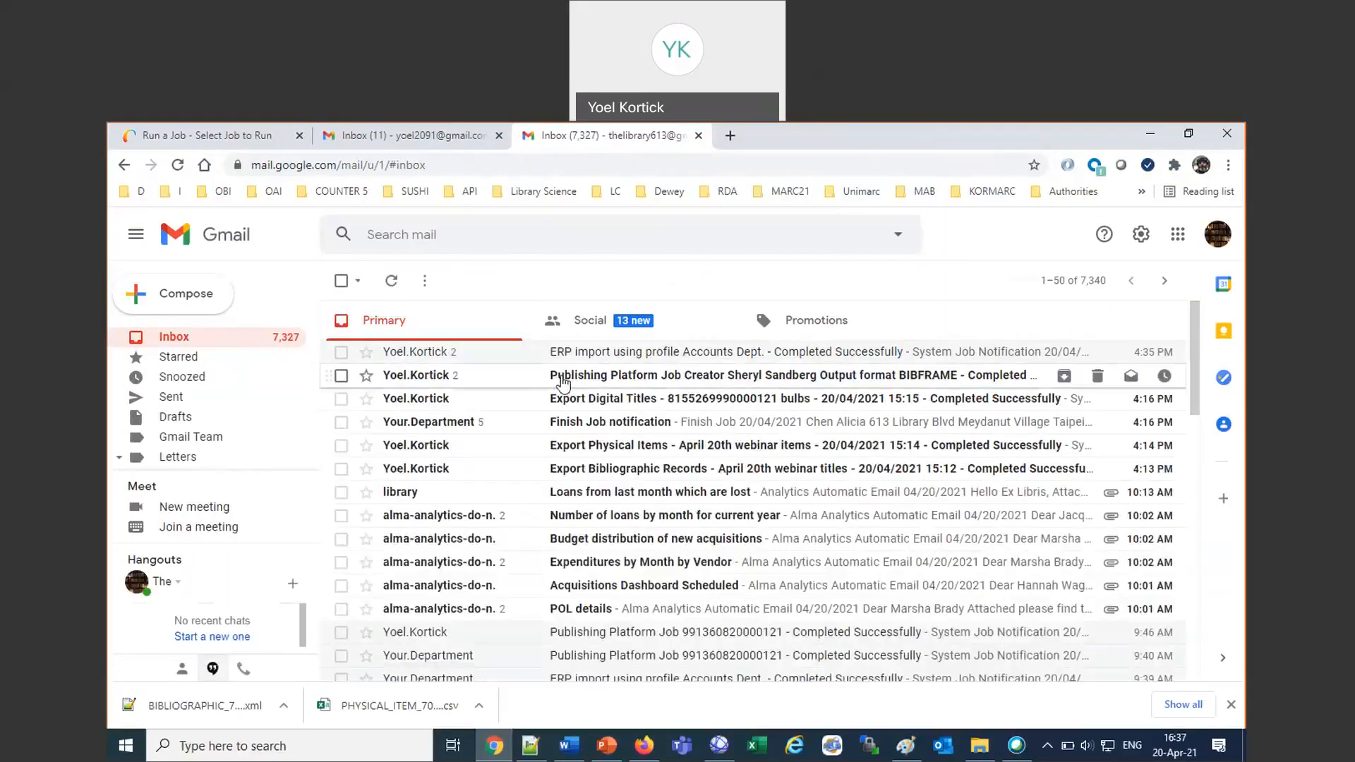
left_click(557, 384)
double_click(1005, 396)
left_click_drag(1021, 402, 1071, 397)
scroll(593, 526, "down", 8)
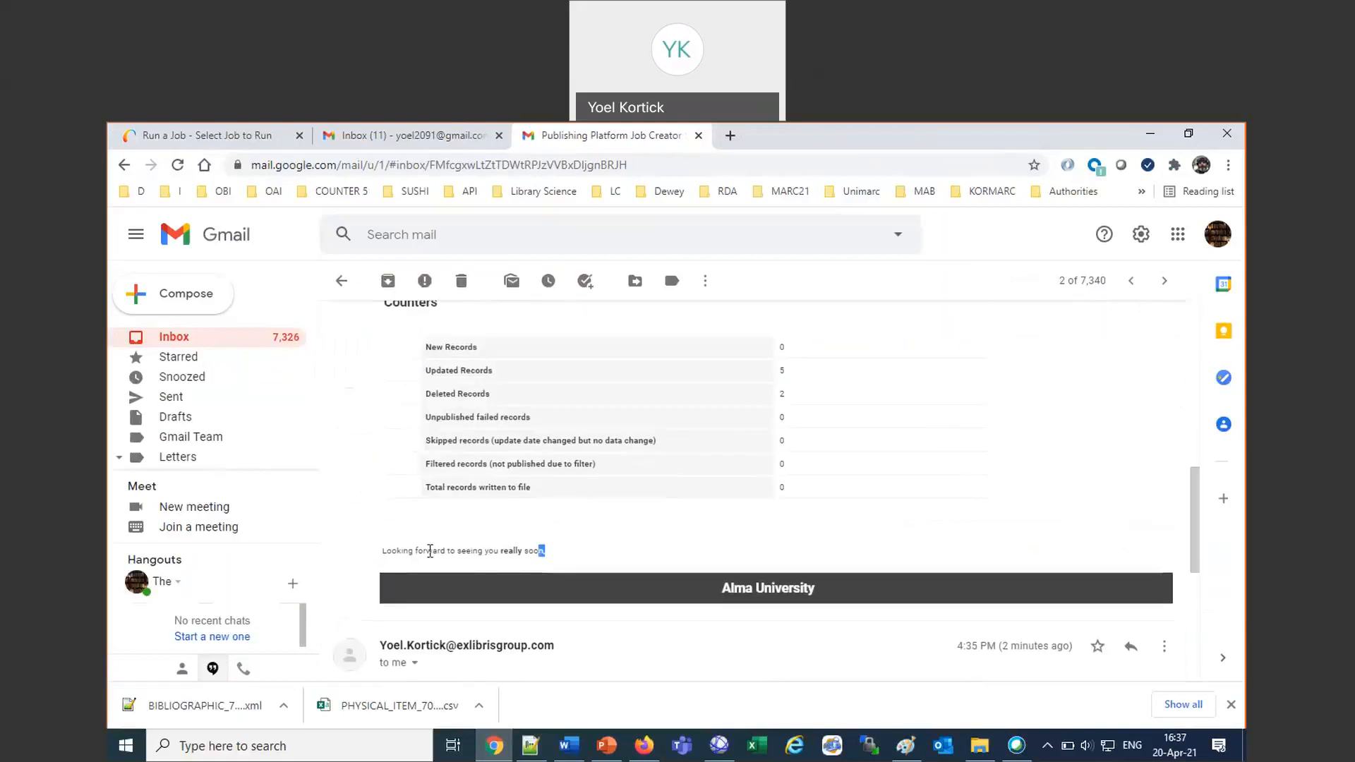
triple_click(452, 551)
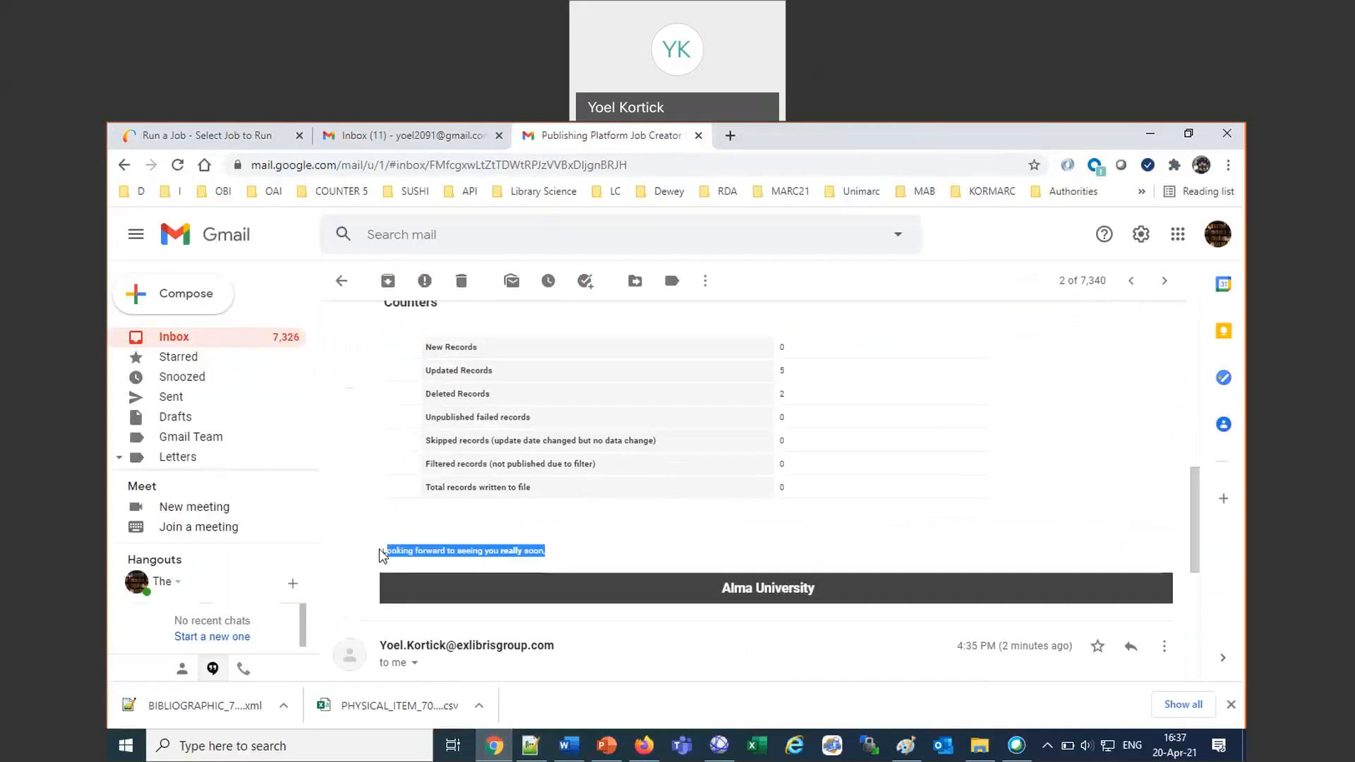
left_click(506, 553)
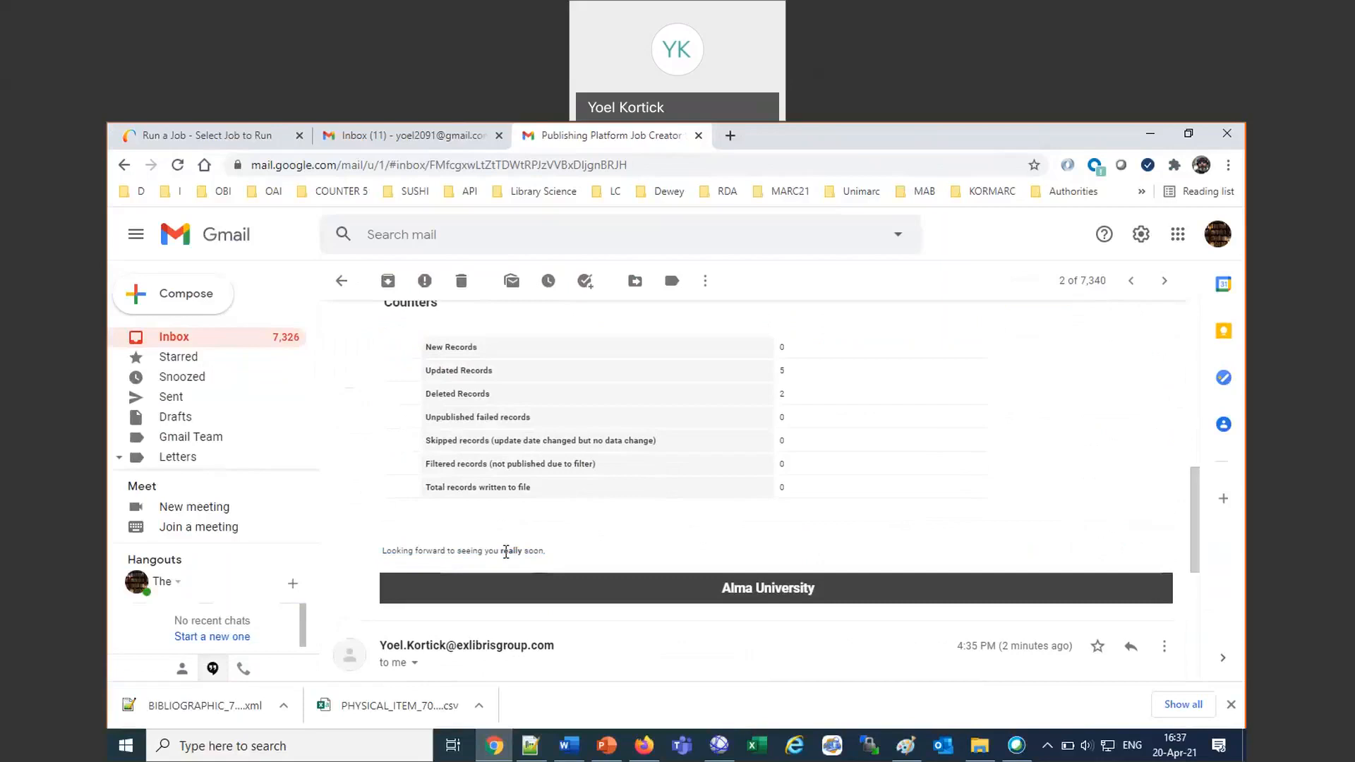
Switch back to Alma in Firefox, enter the configuration area and open the general Letters Configuration list.
left_click(179, 129)
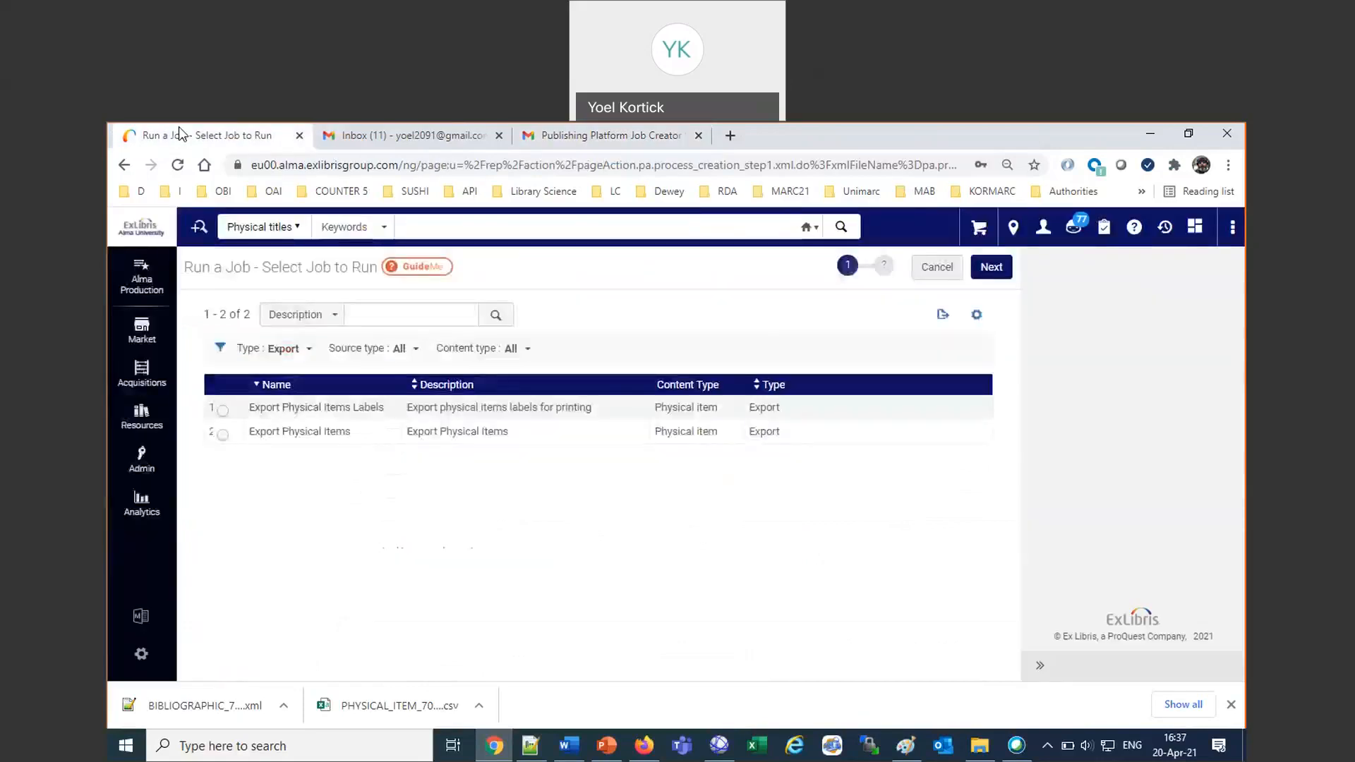
left_click(142, 658)
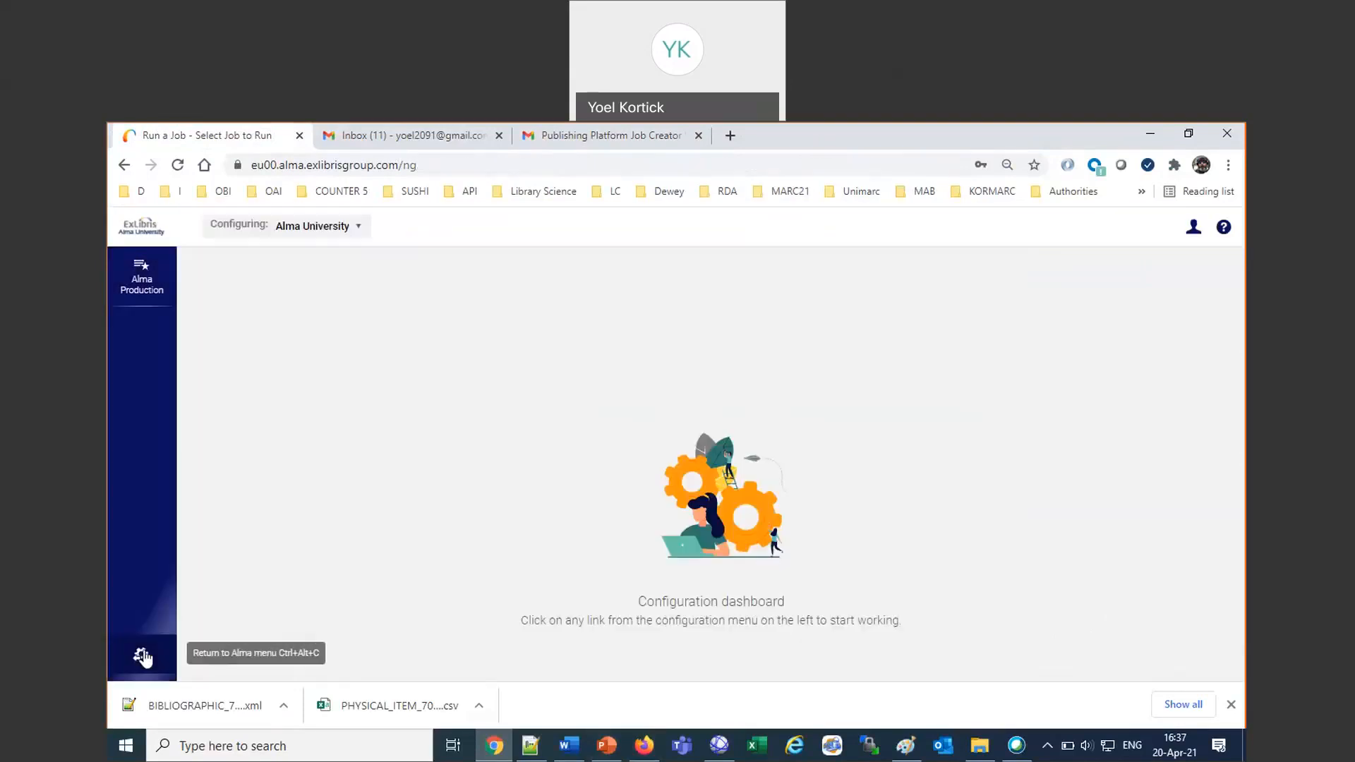
left_click(645, 746)
left_click(146, 708)
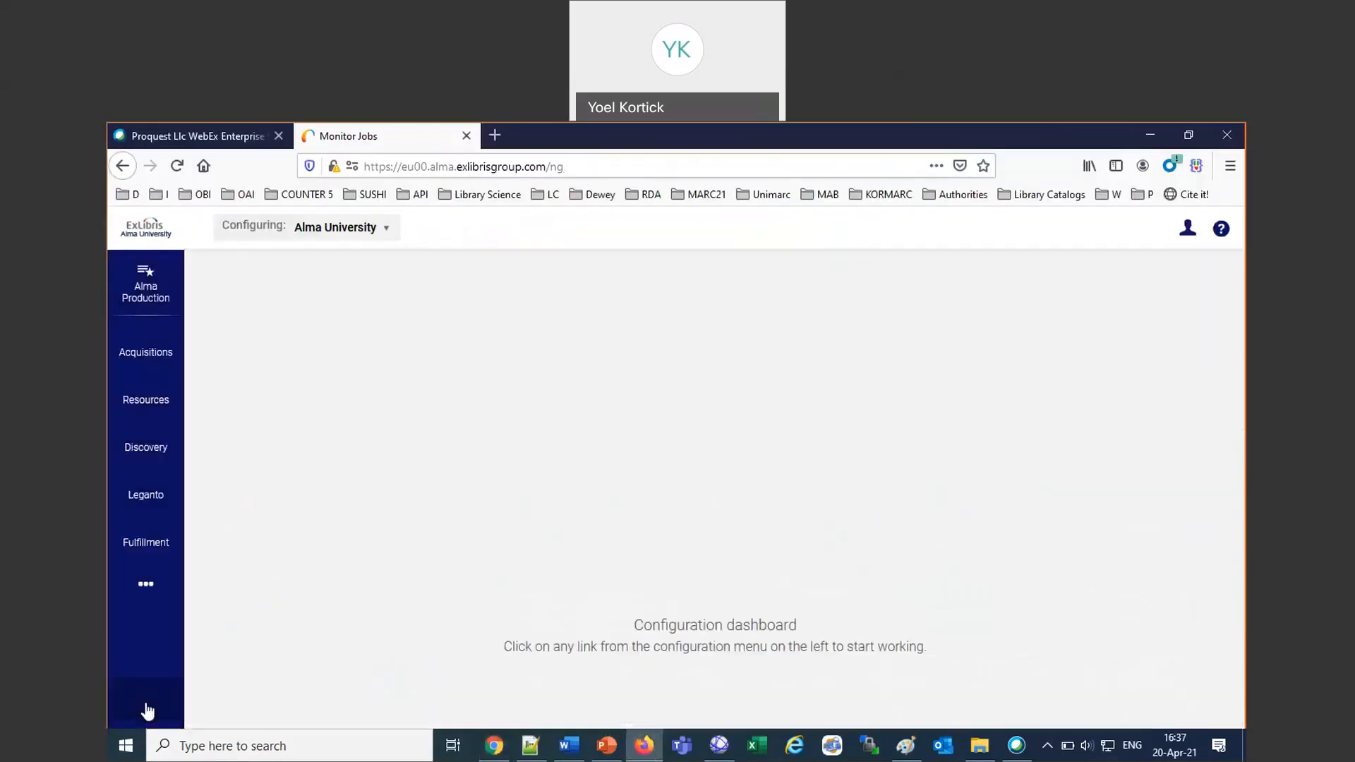
left_click(146, 584)
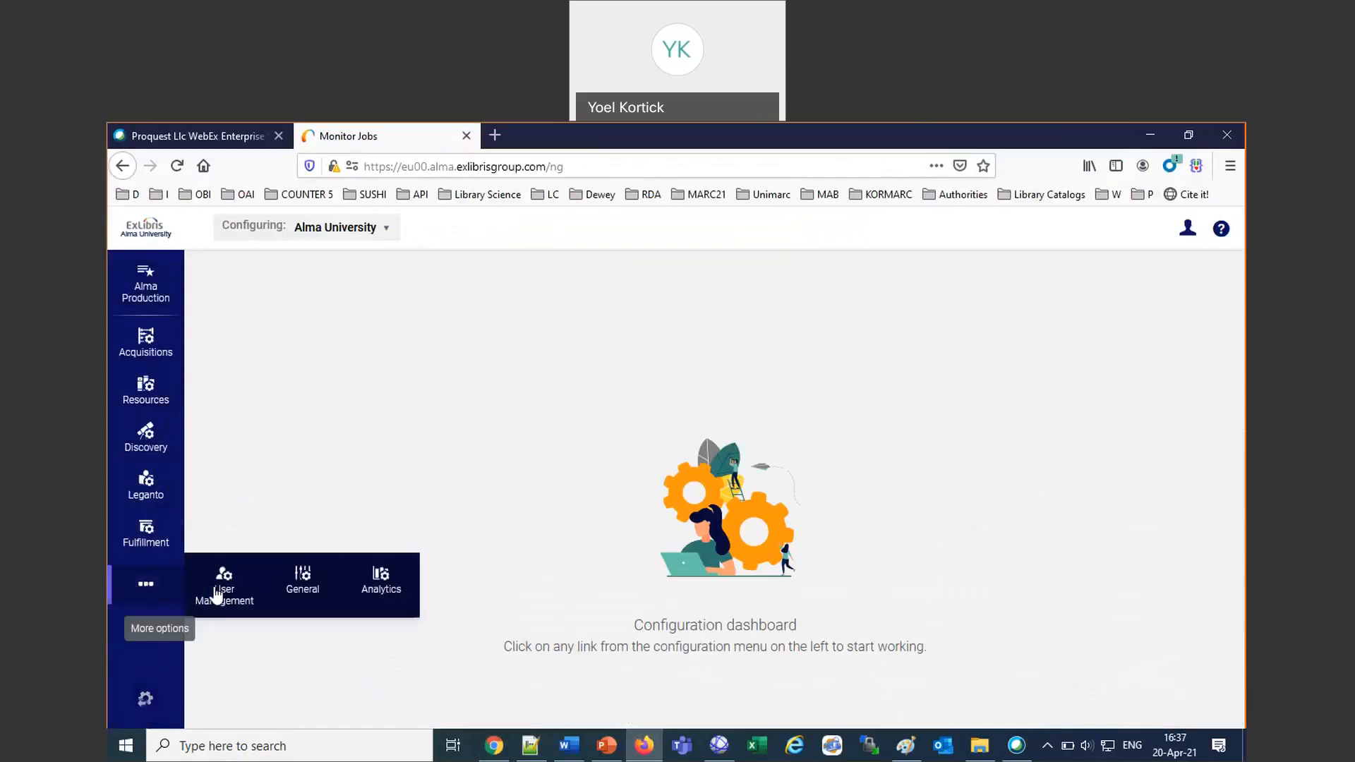
left_click(302, 586)
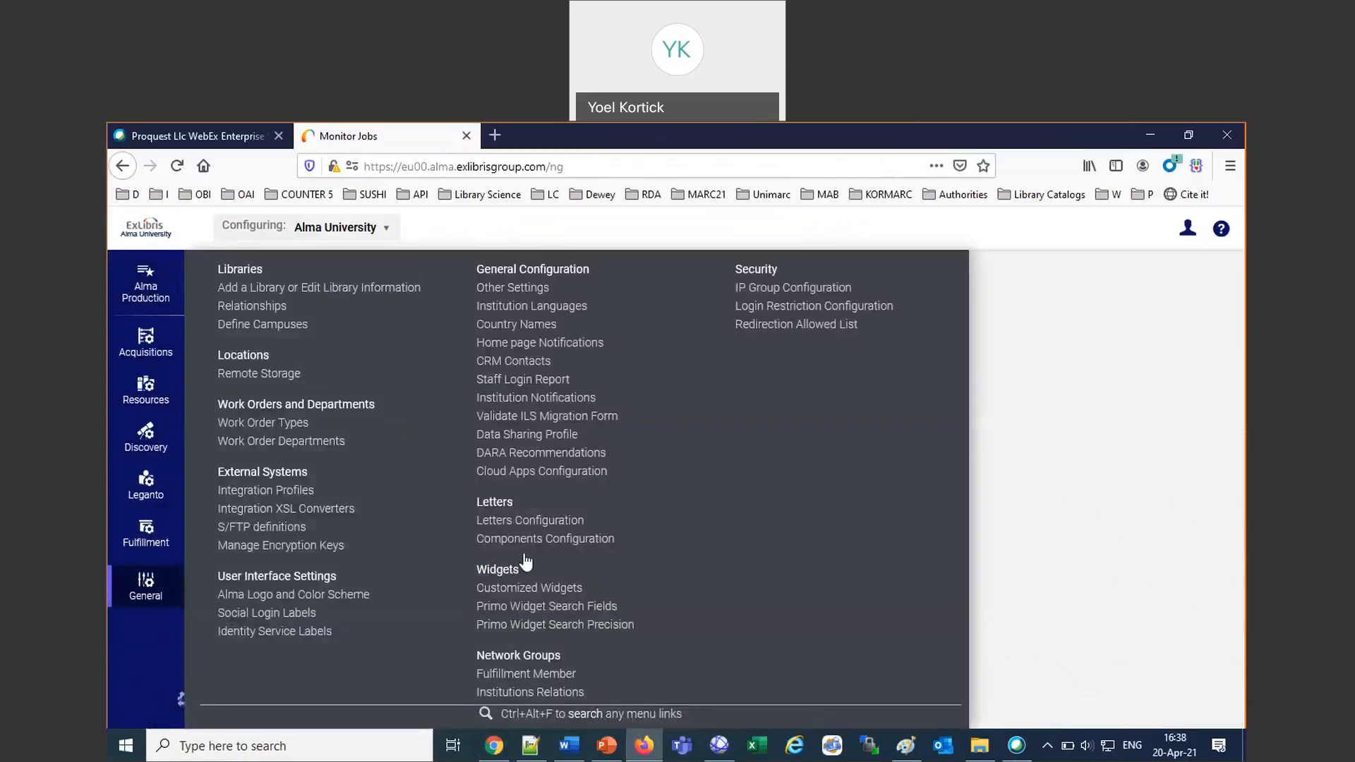
left_click(535, 520)
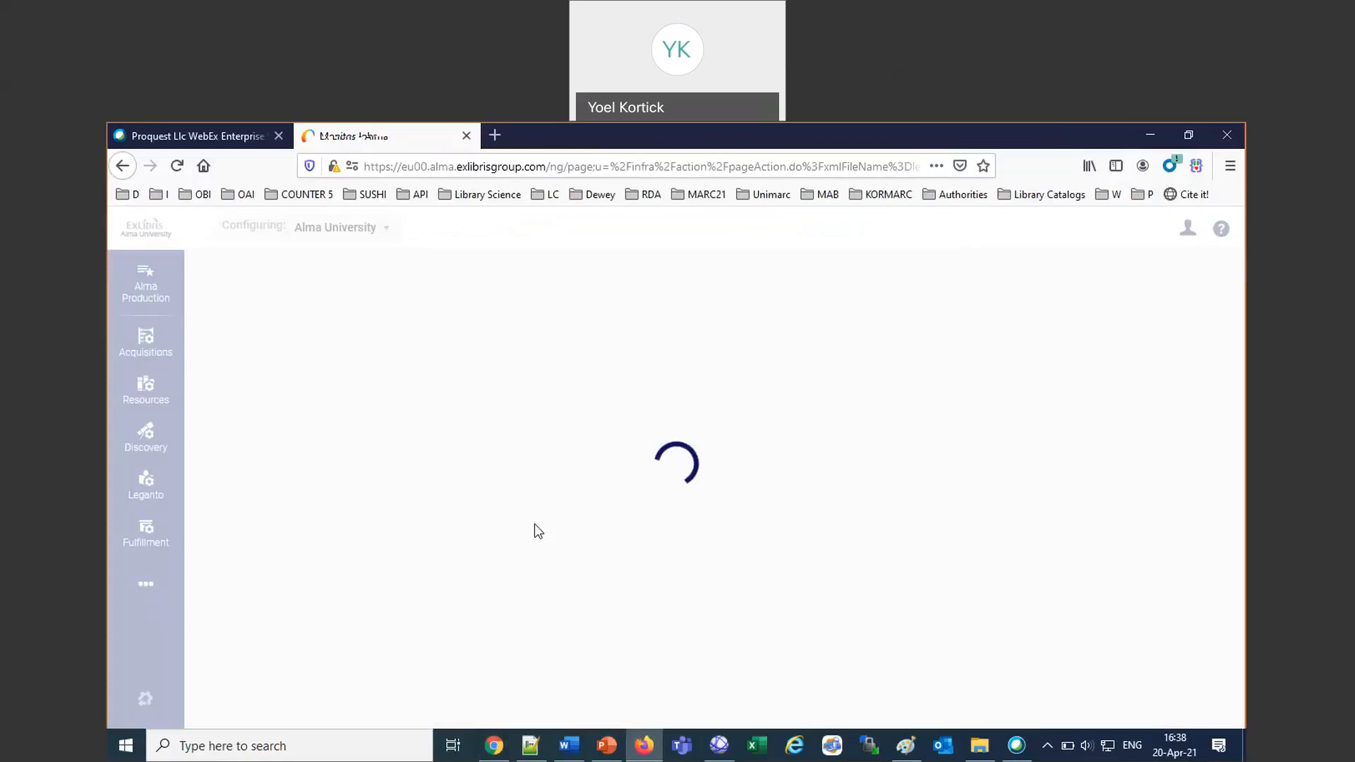
Open the bookmarked "Presentations and Documents" page from the Documentation bookmarks in a new browser tab.
left_click(487, 129)
left_click(1103, 202)
left_click(1104, 204)
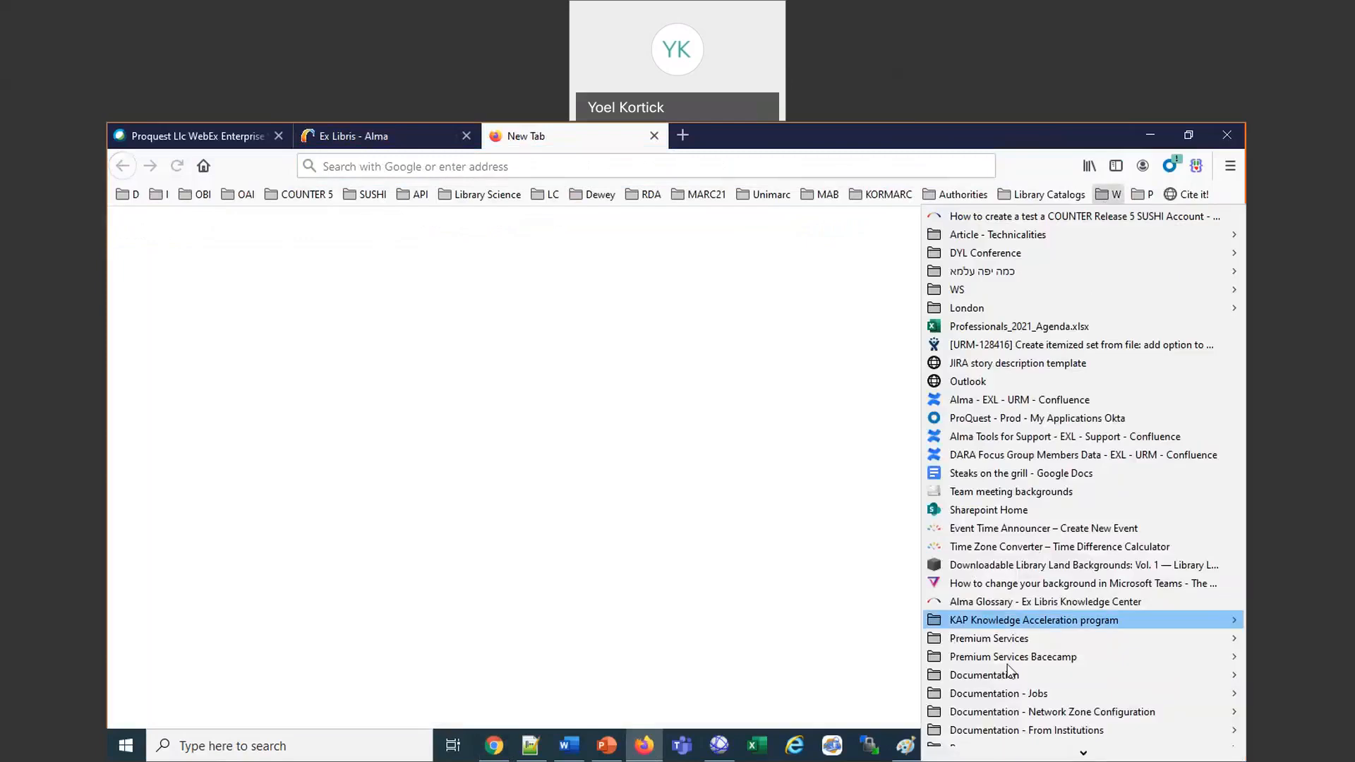
mouse_move(993, 676)
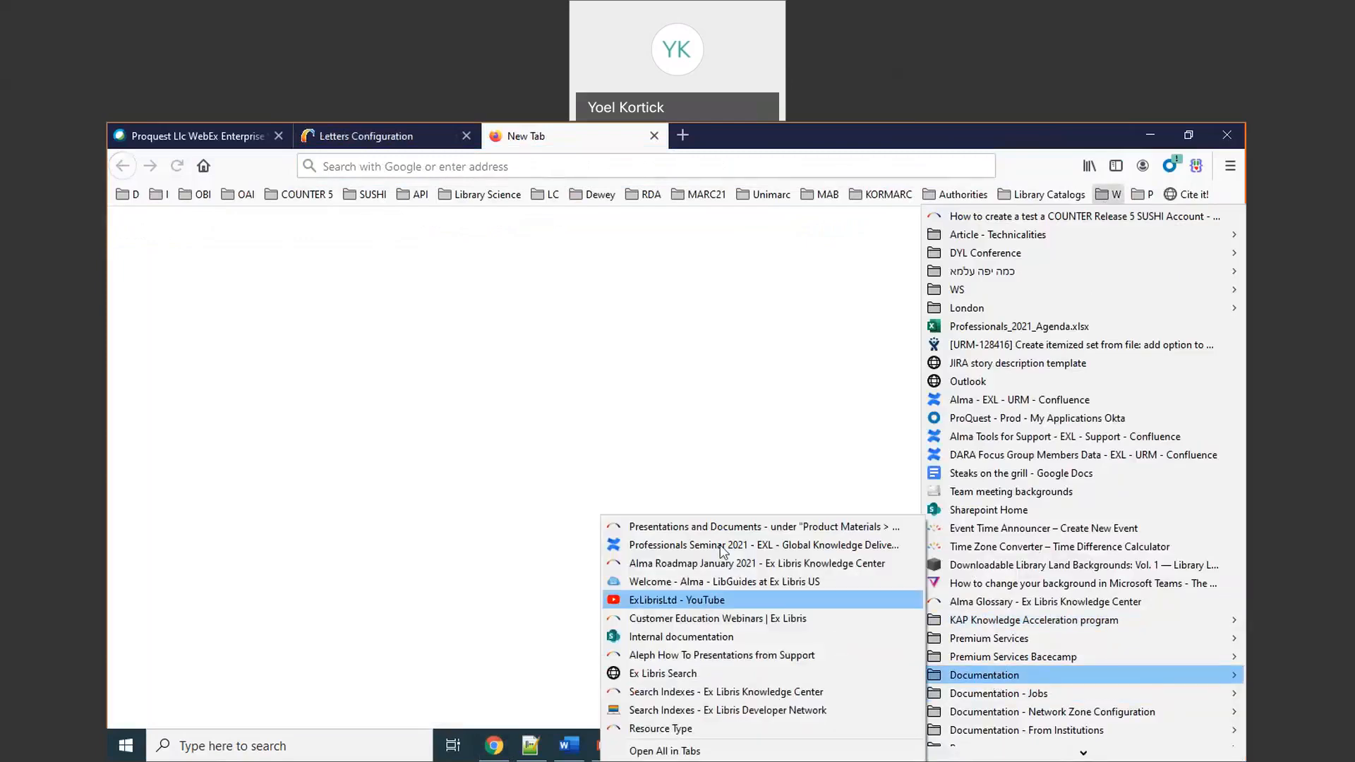
left_click(763, 528)
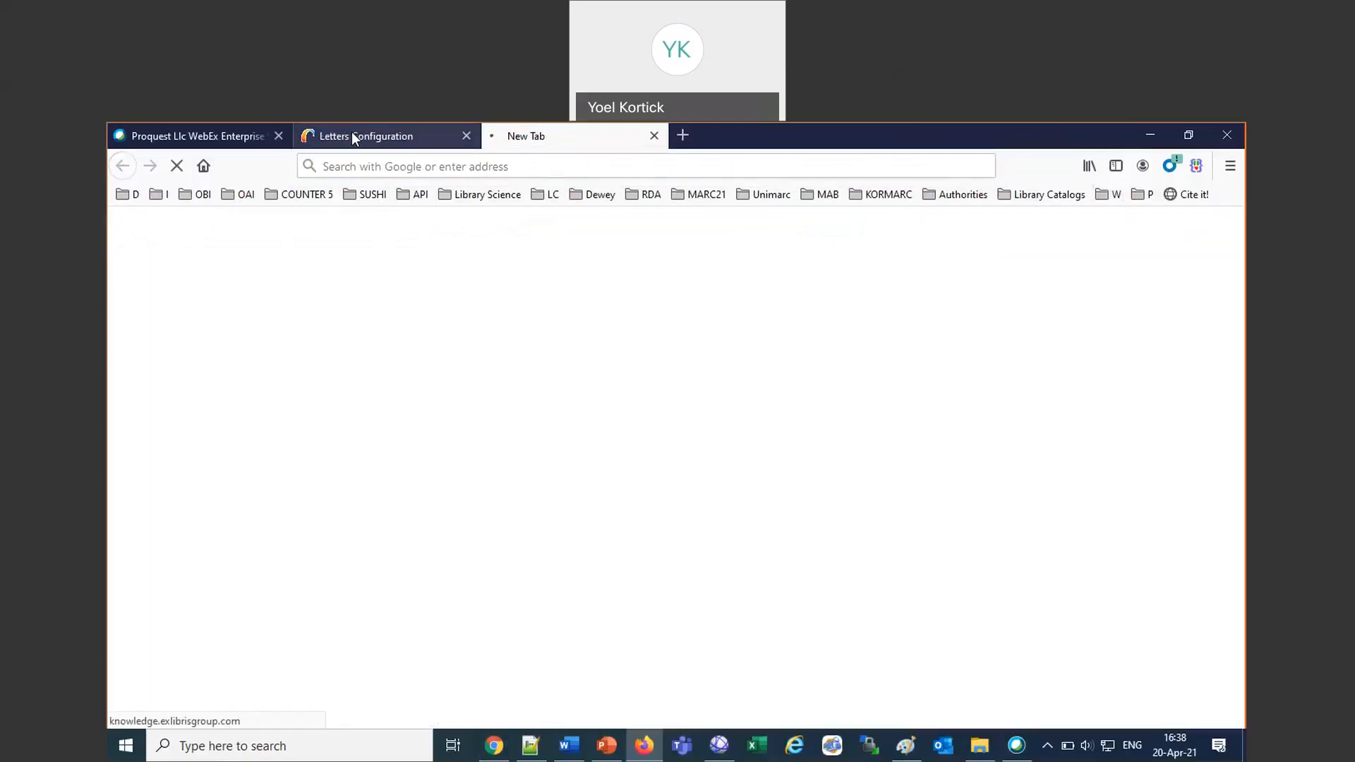
Return to Letters Configuration, search the letter names for "syste" and open the customized System Job Letter for editing.
left_click(352, 134)
left_click(407, 335)
type("syste")
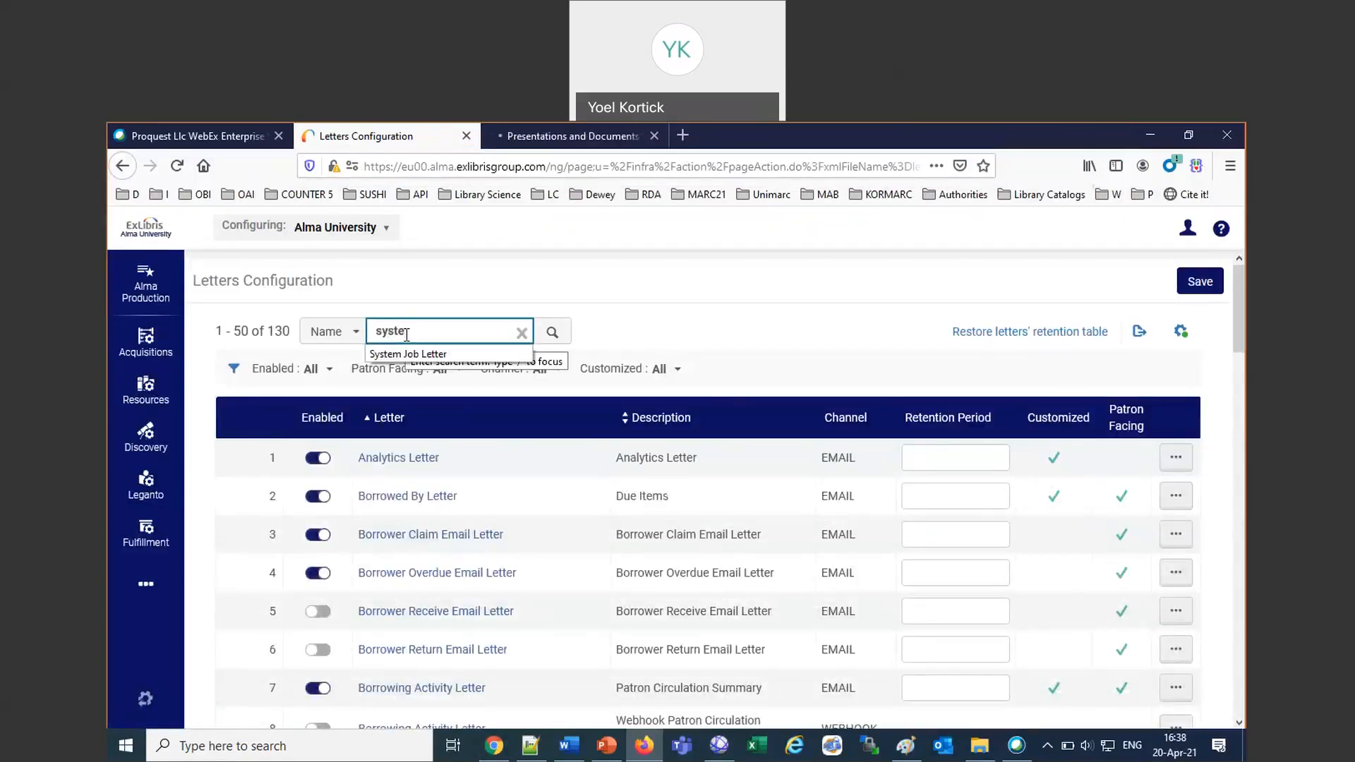
key("Return")
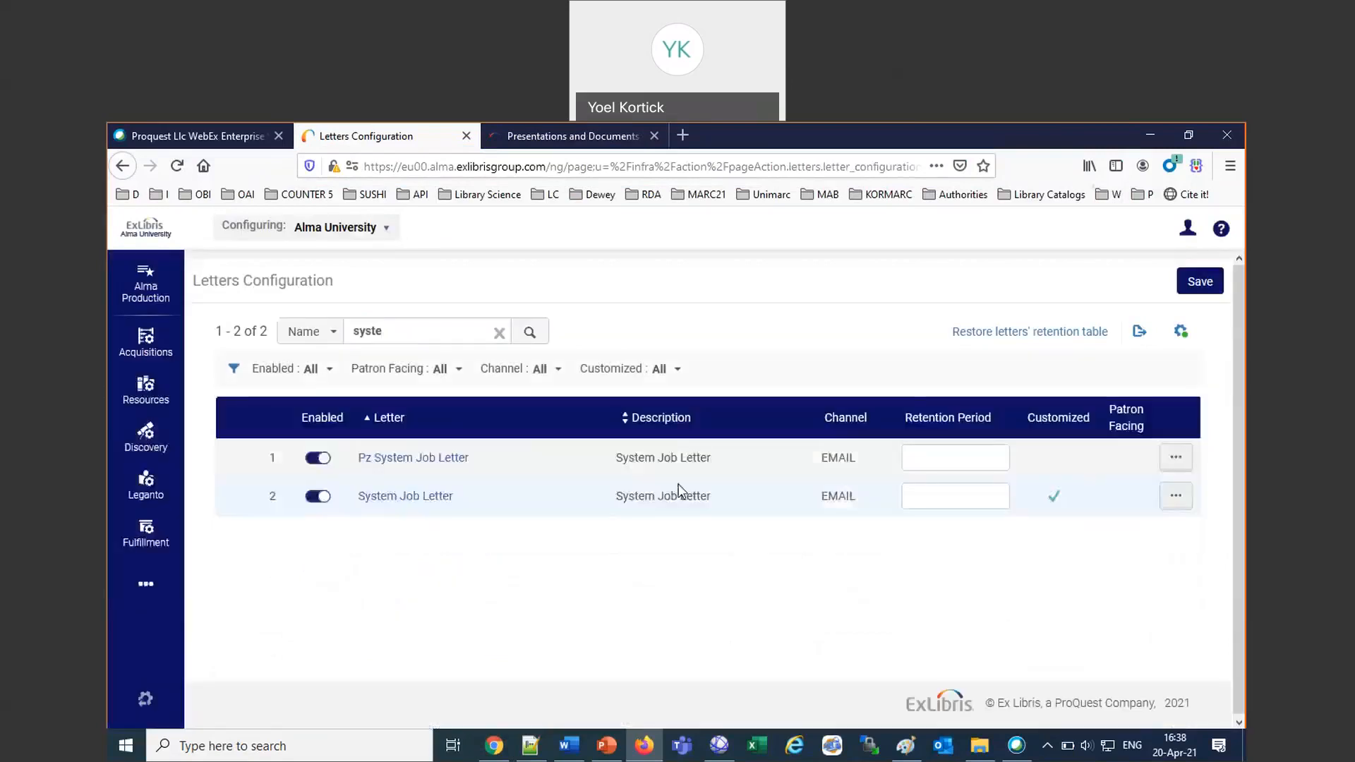
left_click(1170, 503)
left_click(1115, 547)
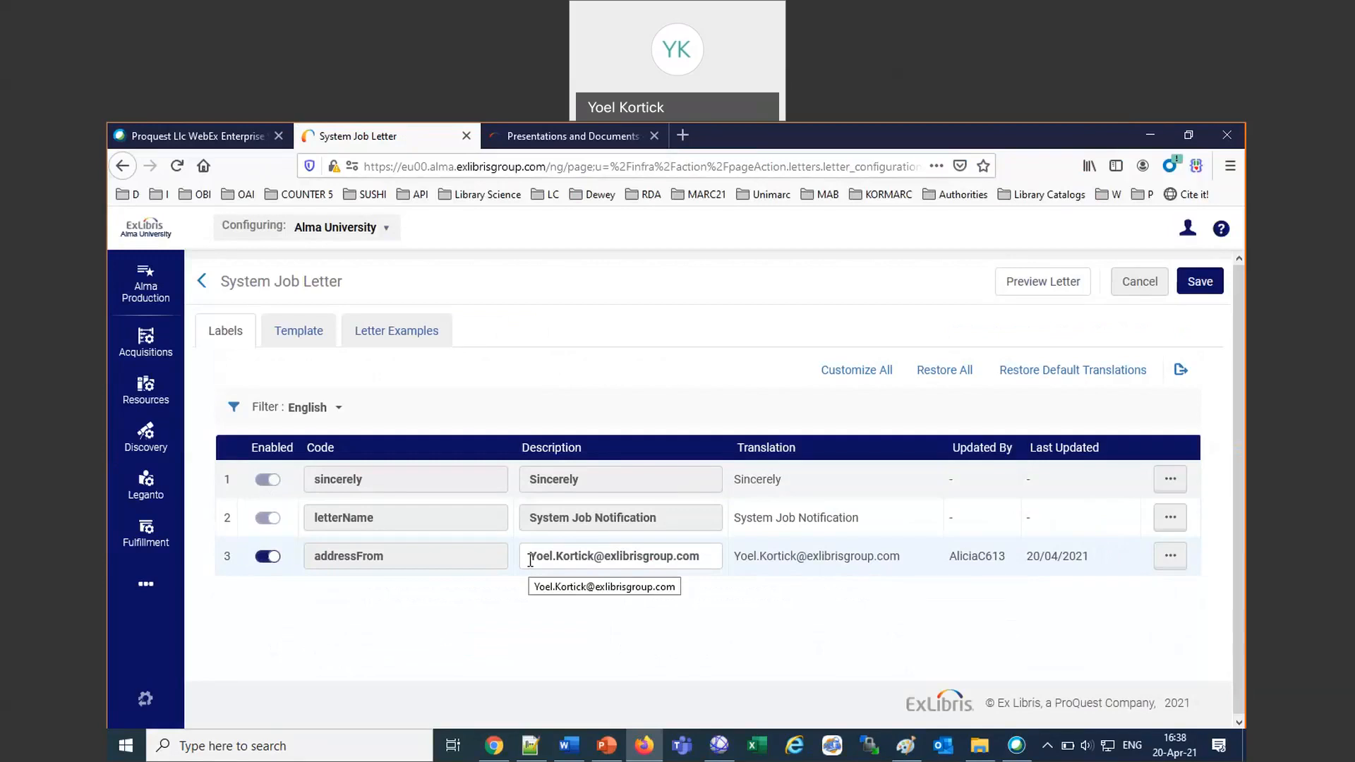
Replace the addressFrom description in the System Job Letter labels with a different sender e-mail address.
left_click_drag(530, 560, 723, 554)
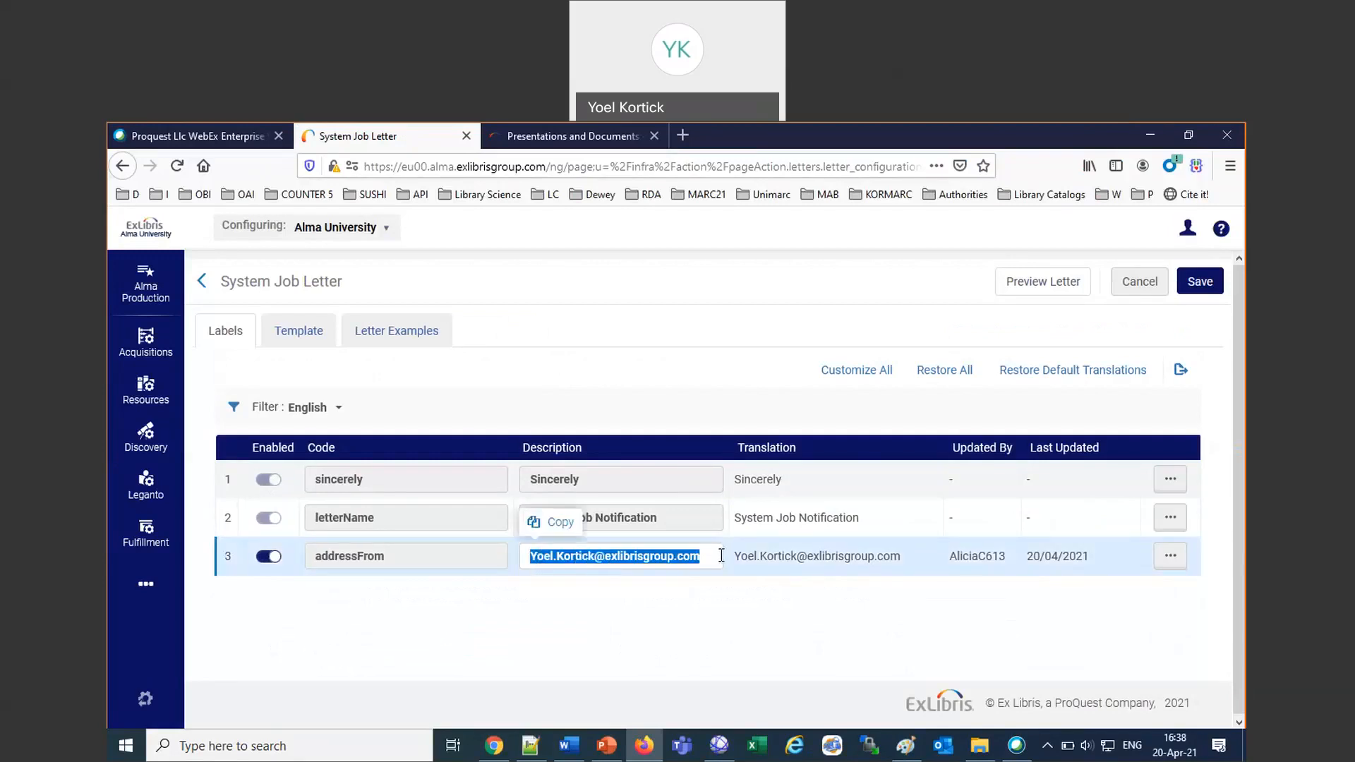
type("Jimmy")
key("BackSpace")
key("BackSpace")
key("BackSpace")
key("BackSpace")
key("BackSpace")
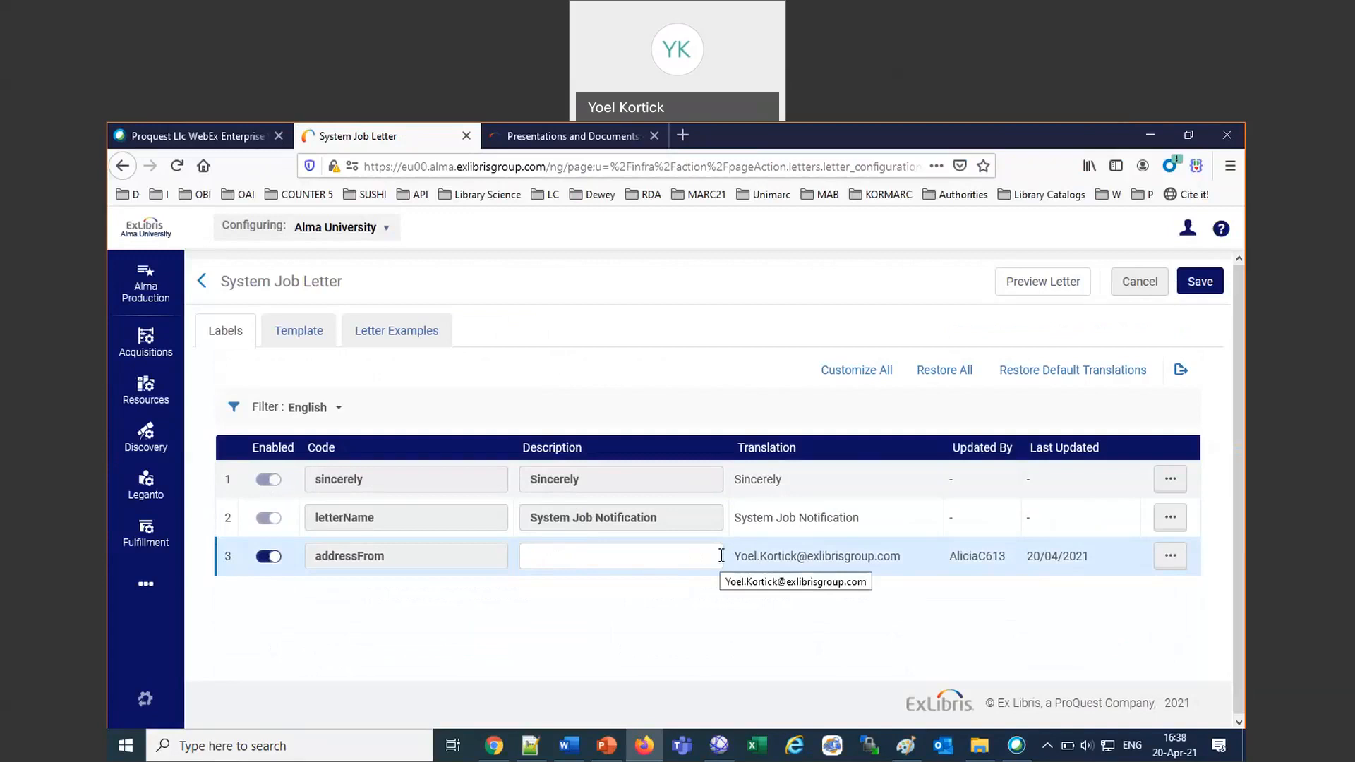
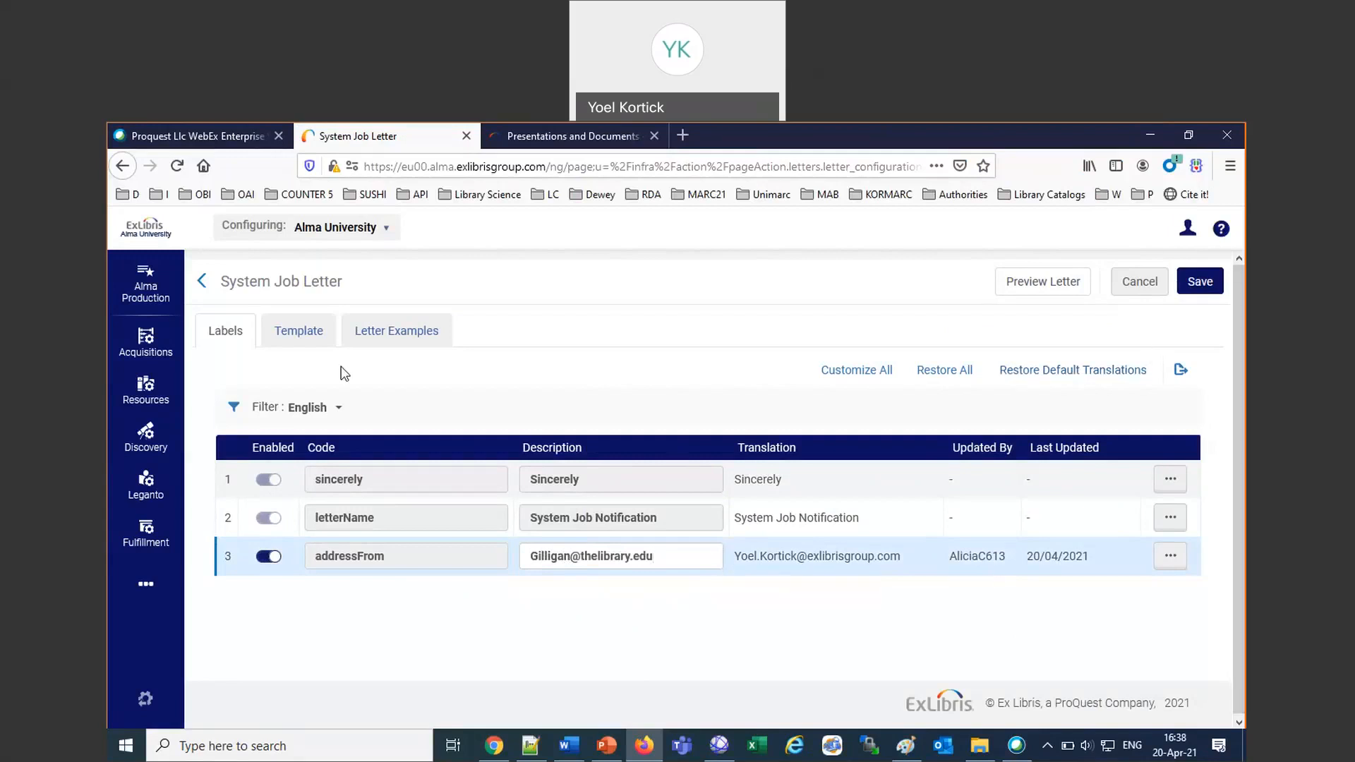
In the System Job Letter template, insert <font color = "red" before <b>really</b> and </font> after it in the closing line.
left_click(294, 337)
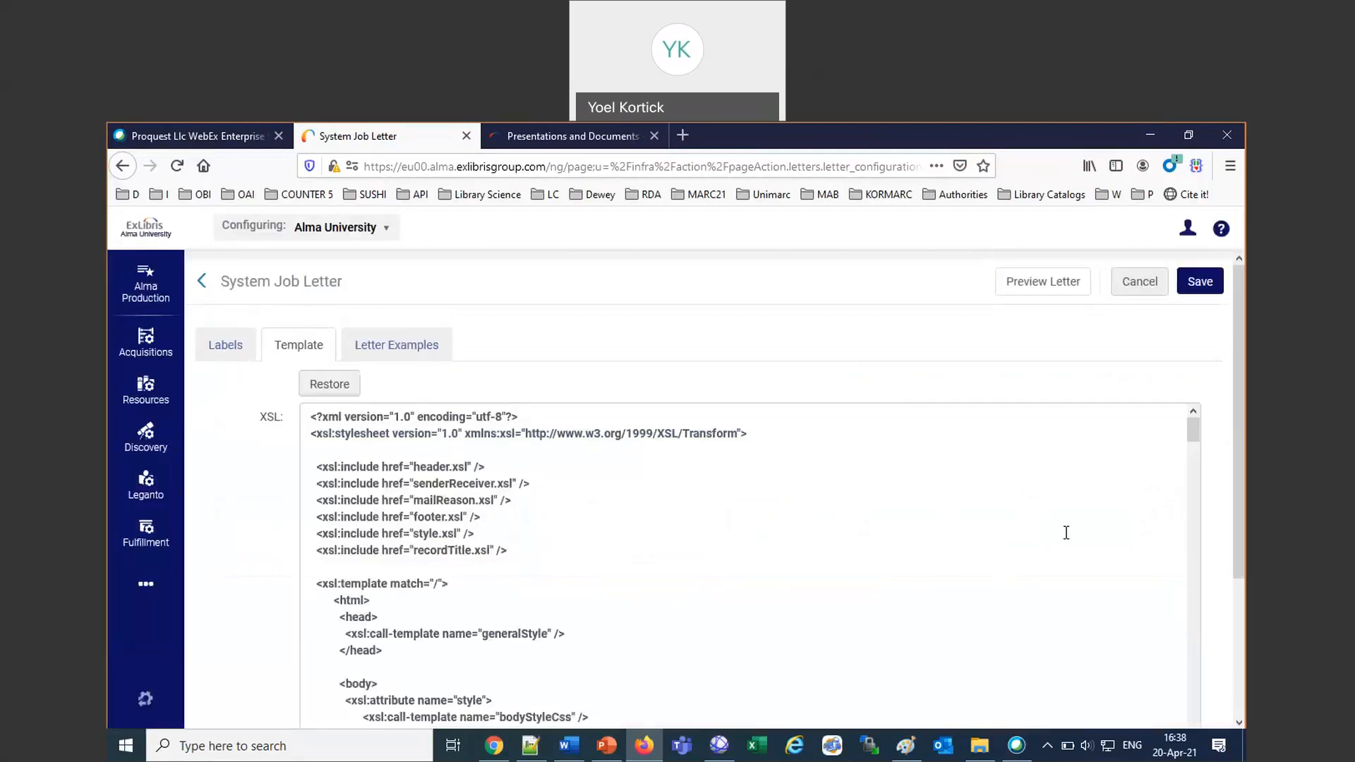
left_click_drag(1194, 436, 1208, 761)
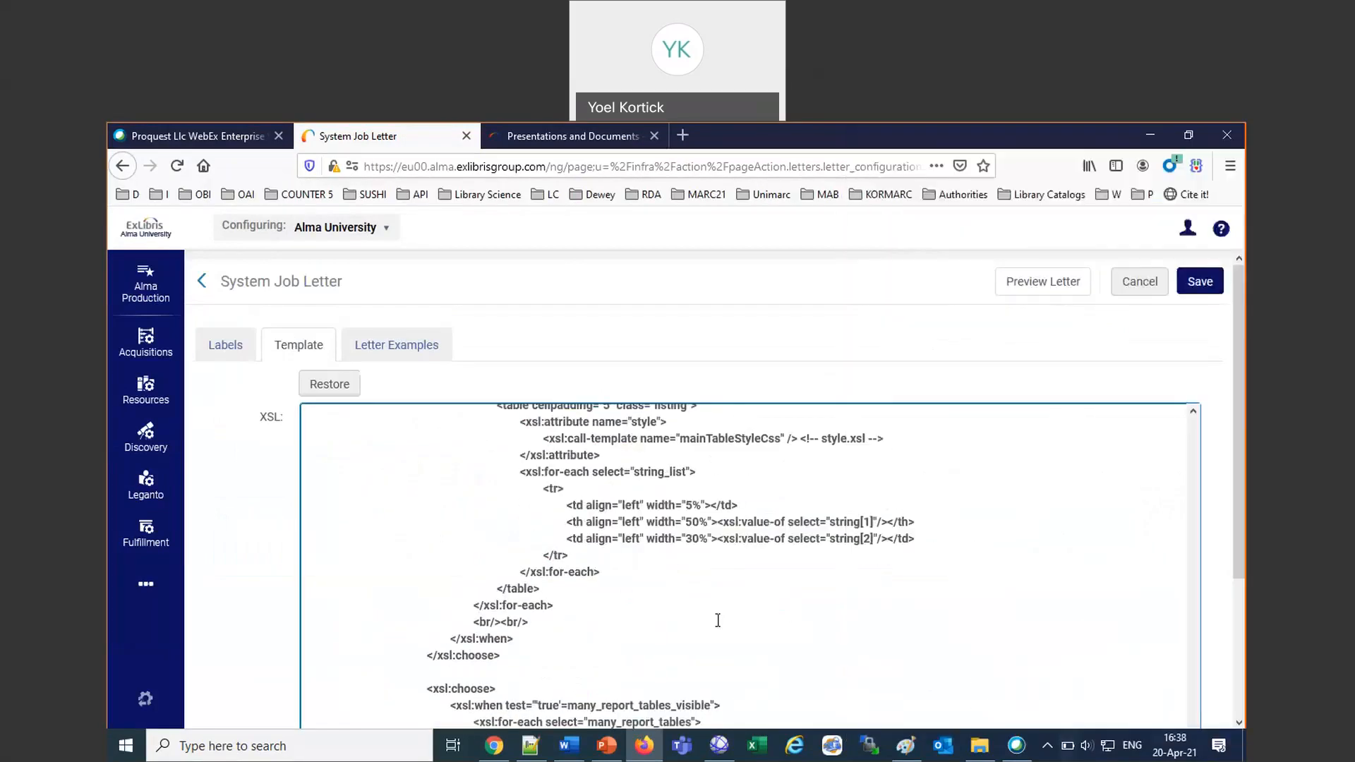
scroll(718, 620, "down", 10)
scroll(472, 612, "down", 10)
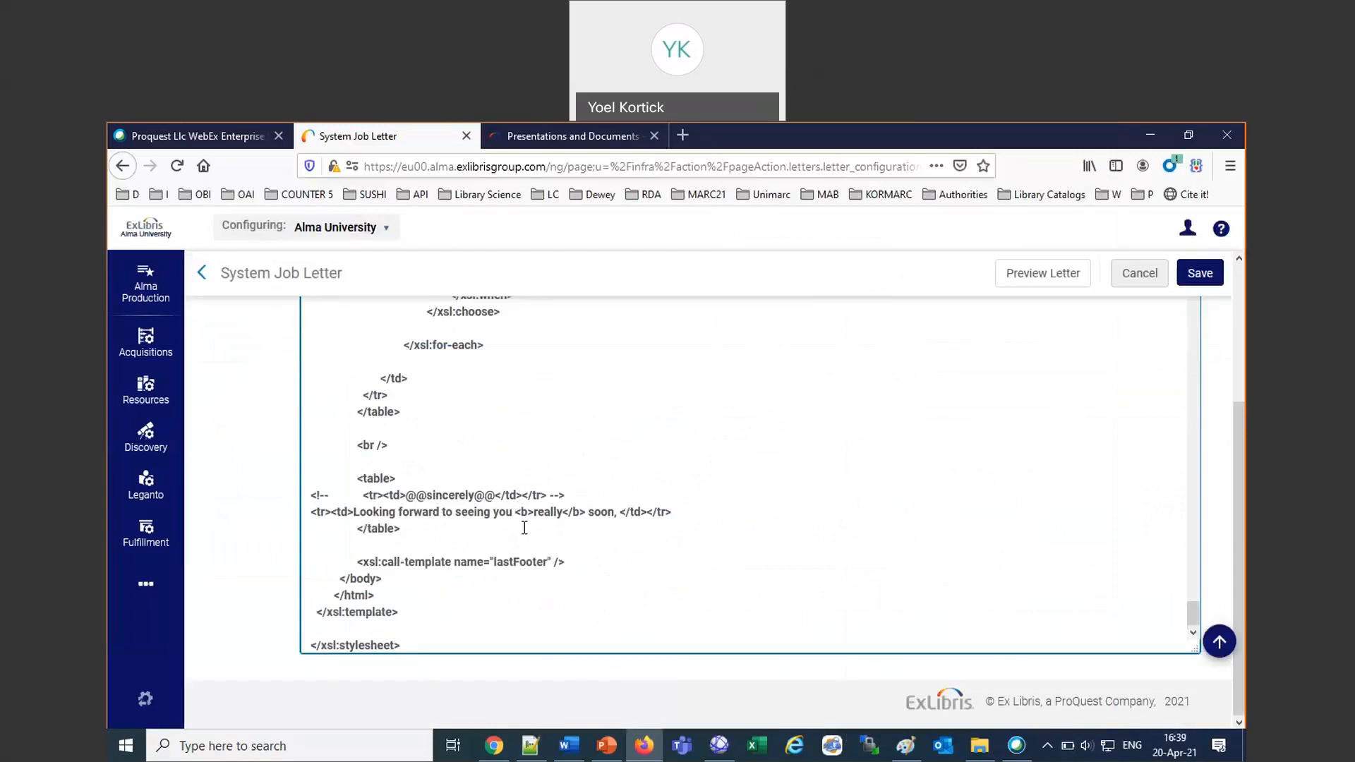
type("<font color = \"red\"")
key("Right")
key("Right")
key("Right")
key("Right")
key("Right")
key("Right")
key("Right")
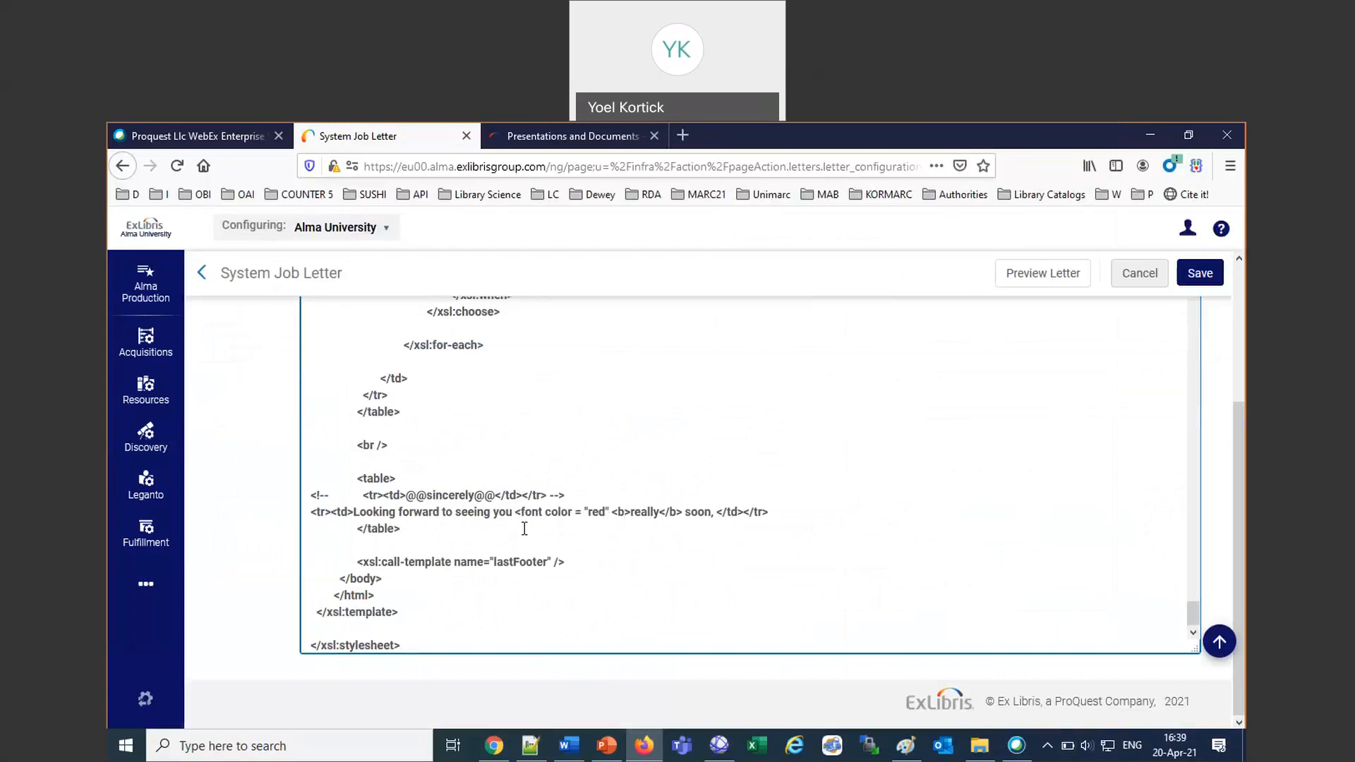
type("</font>")
Examine the letter's XSL template code, from the report sections up to the header includes and the job report table.
scroll(915, 433, "up", 10)
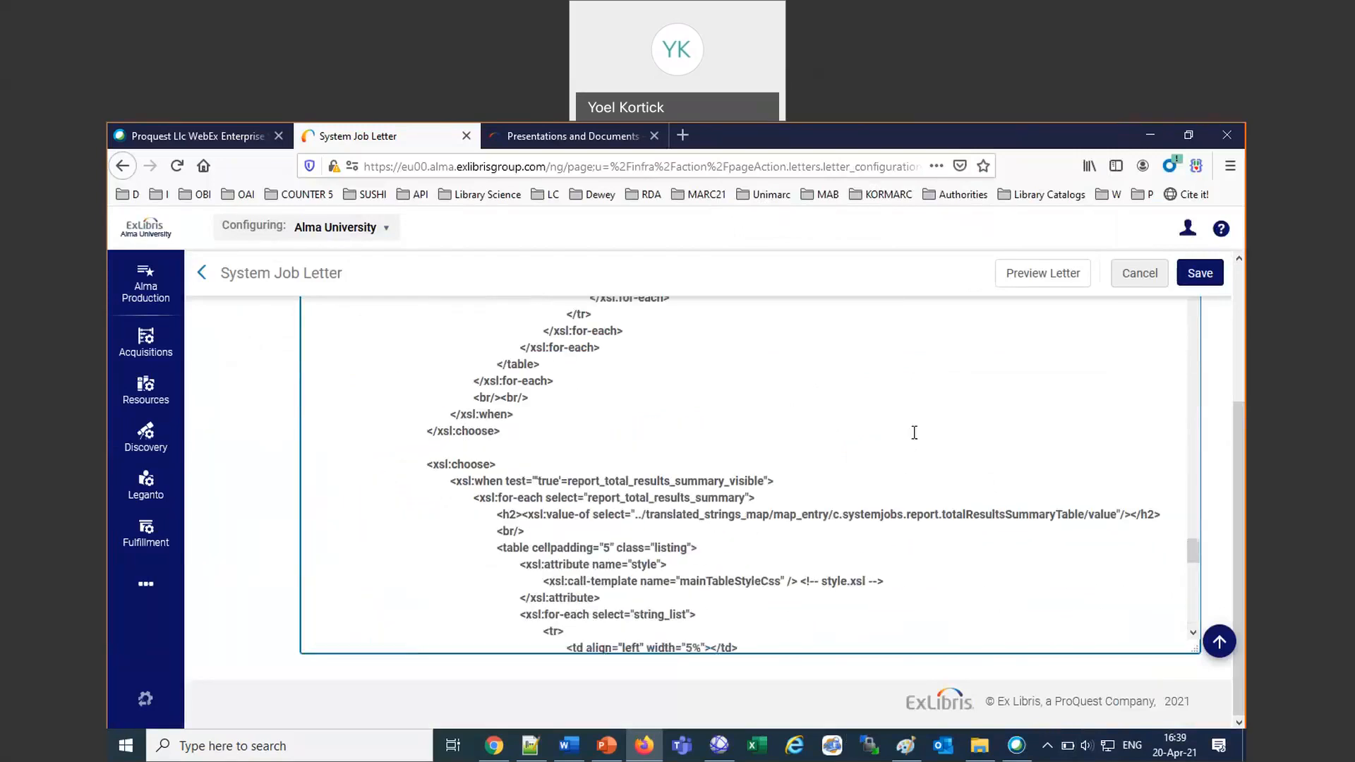
scroll(915, 433, "up", 10)
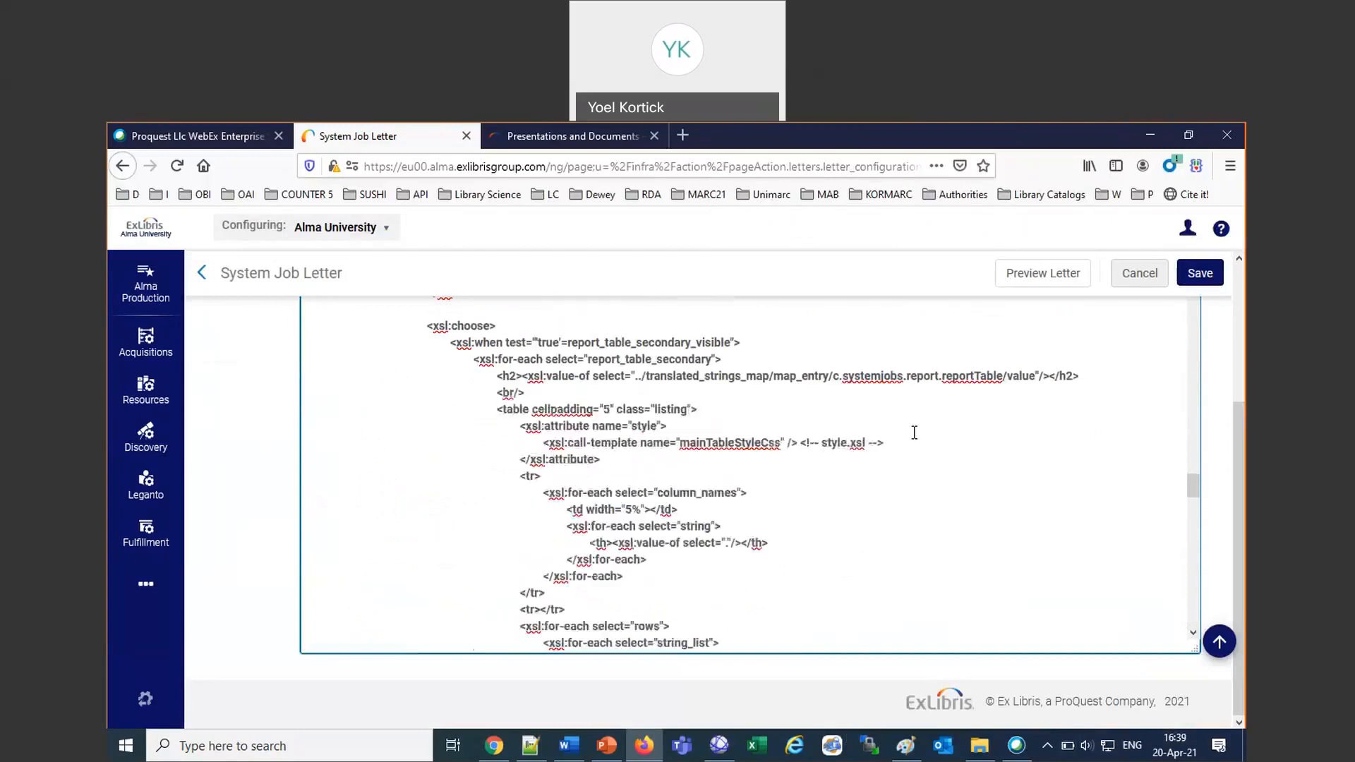
scroll(915, 433, "up", 8)
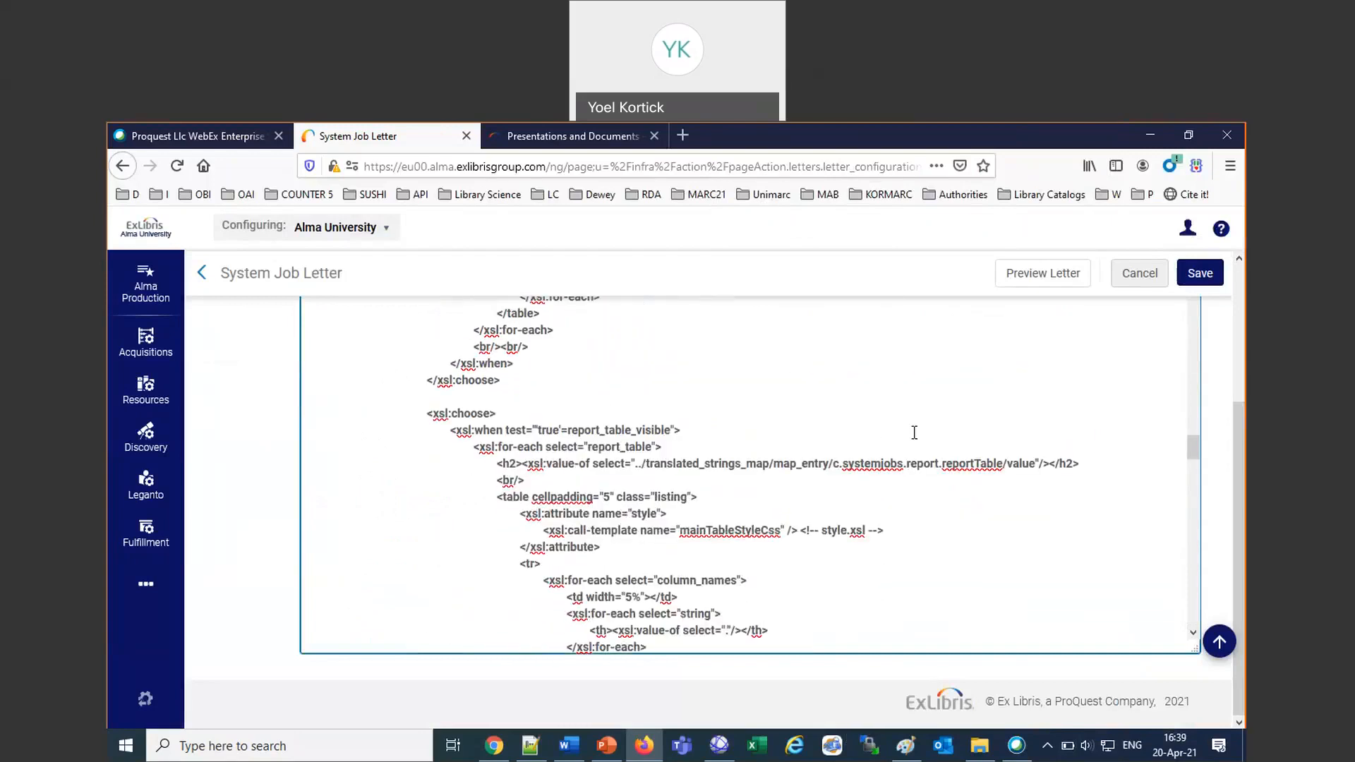
scroll(915, 432, "up", 10)
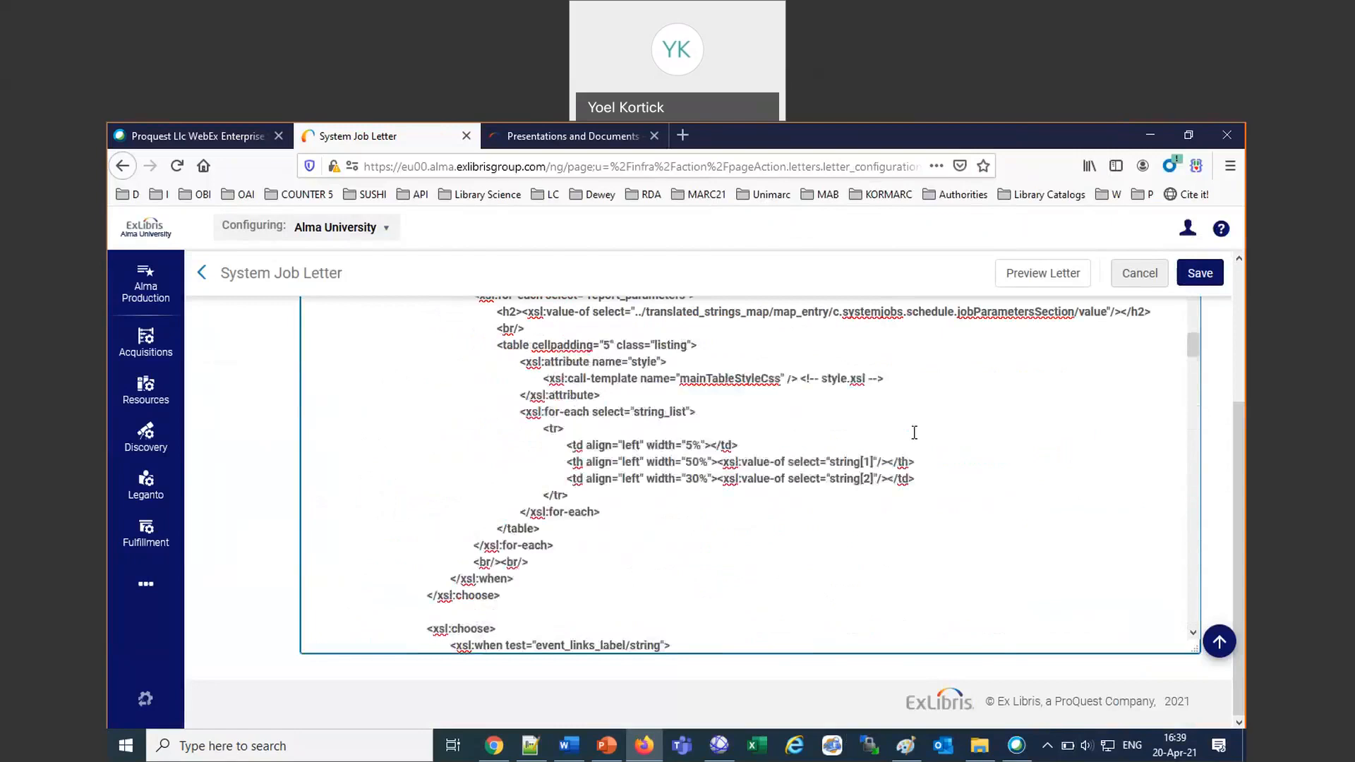
scroll(915, 432, "up", 10)
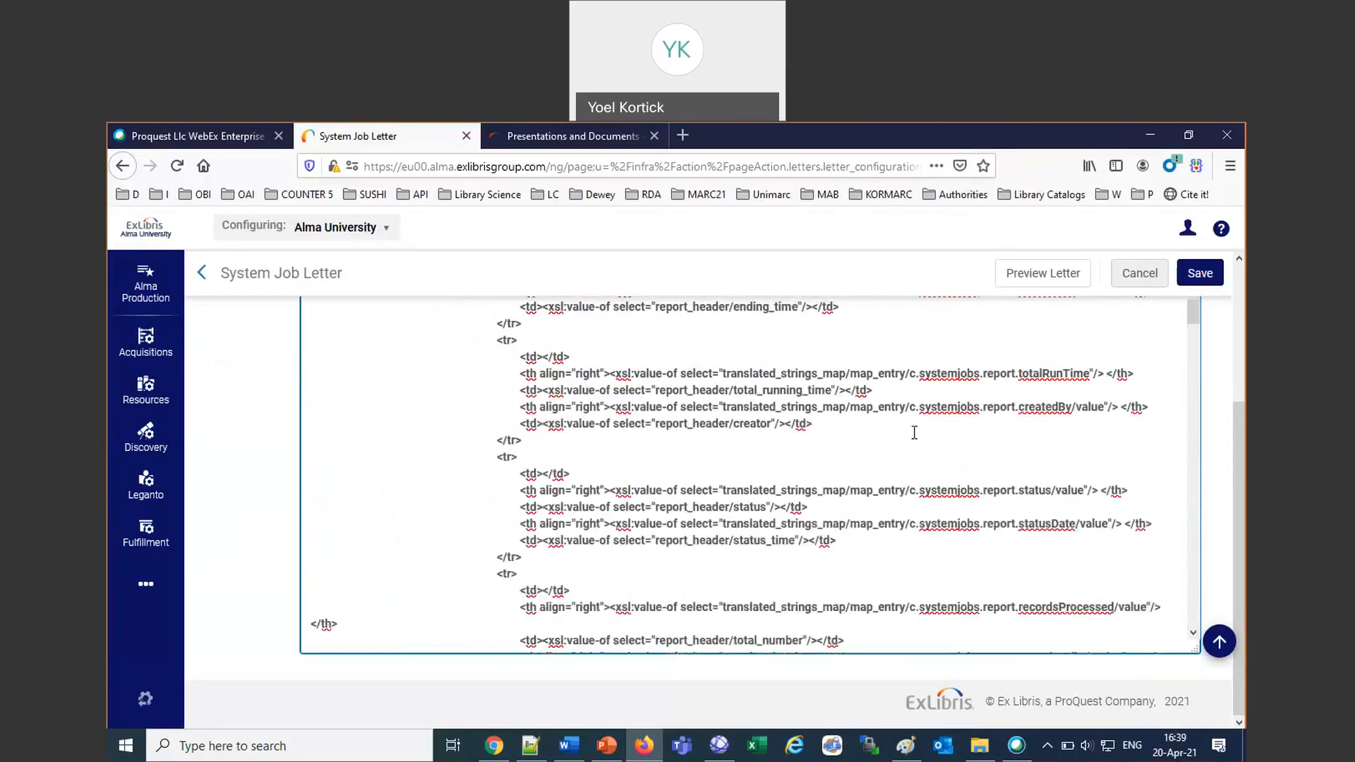
scroll(914, 433, "up", 10)
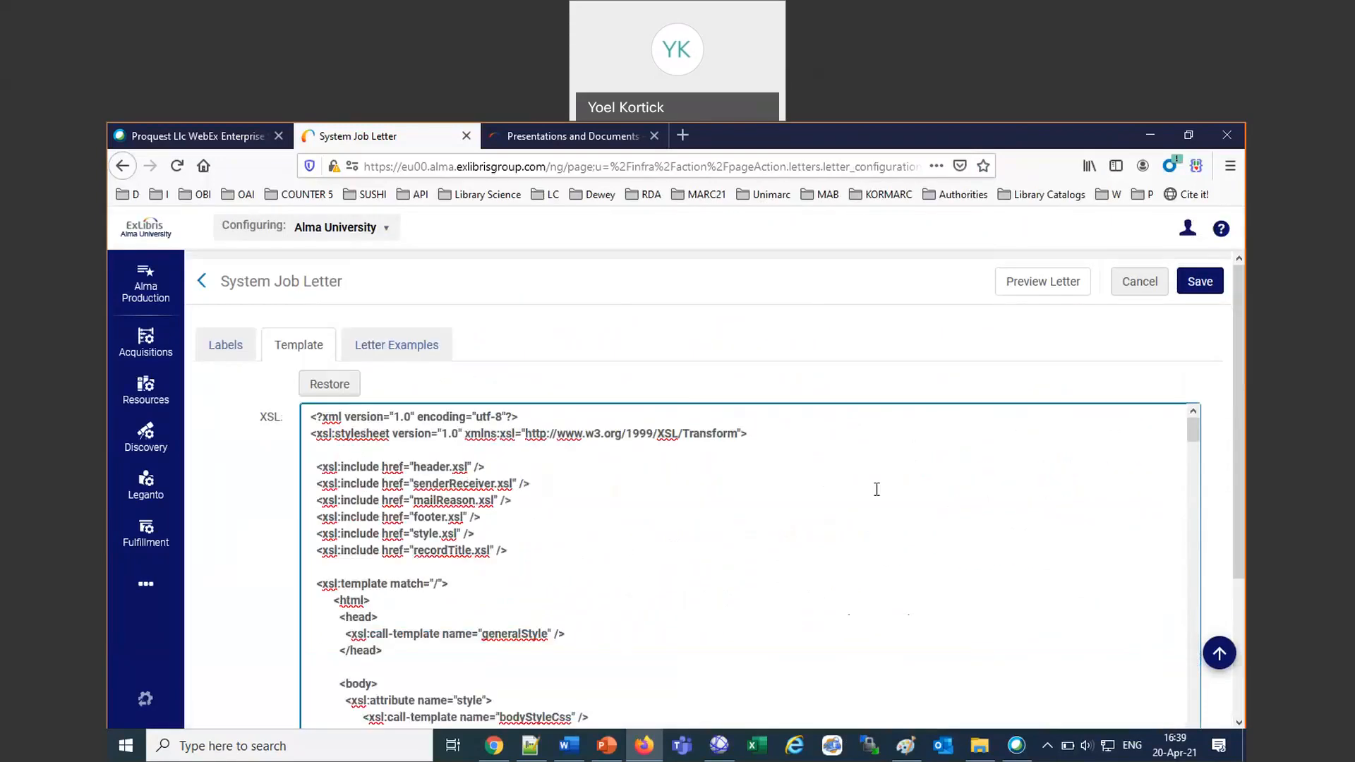
scroll(630, 602, "down", 9)
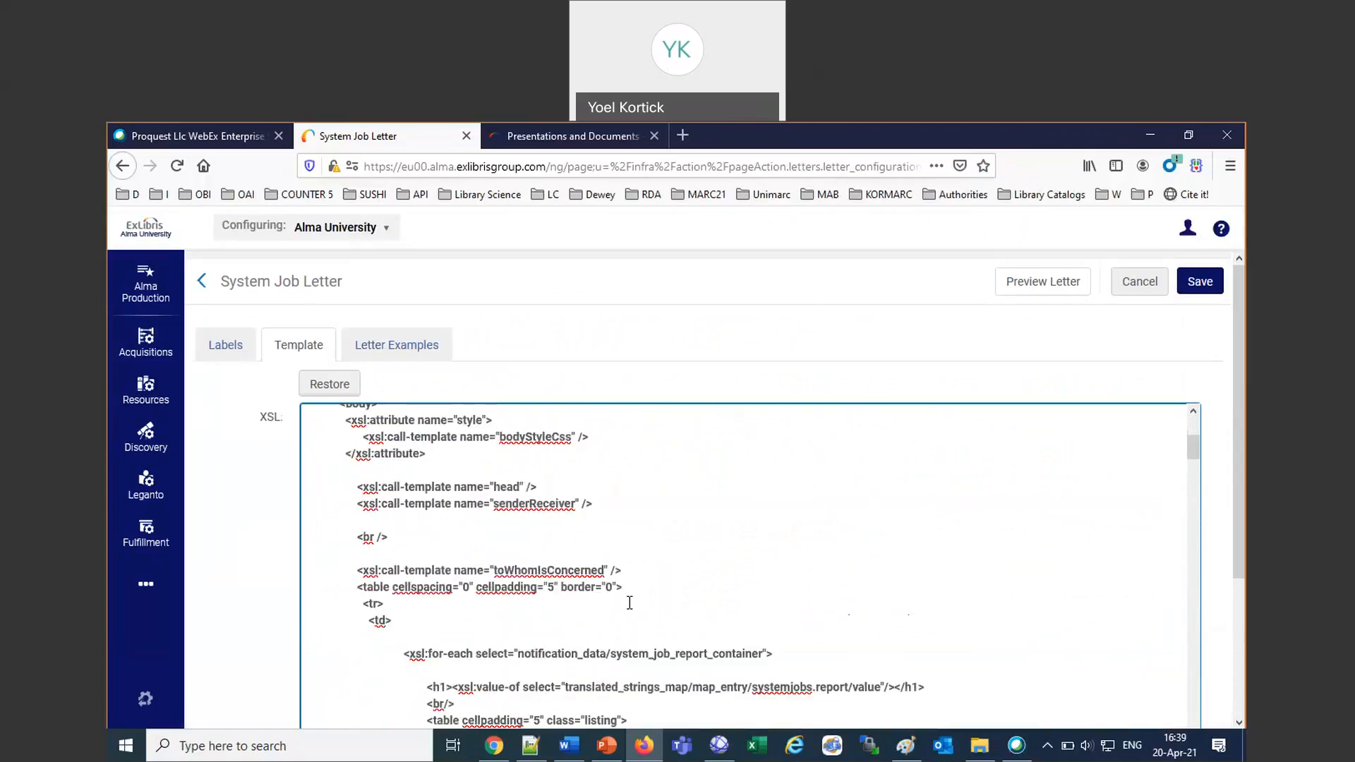
scroll(630, 602, "down", 5)
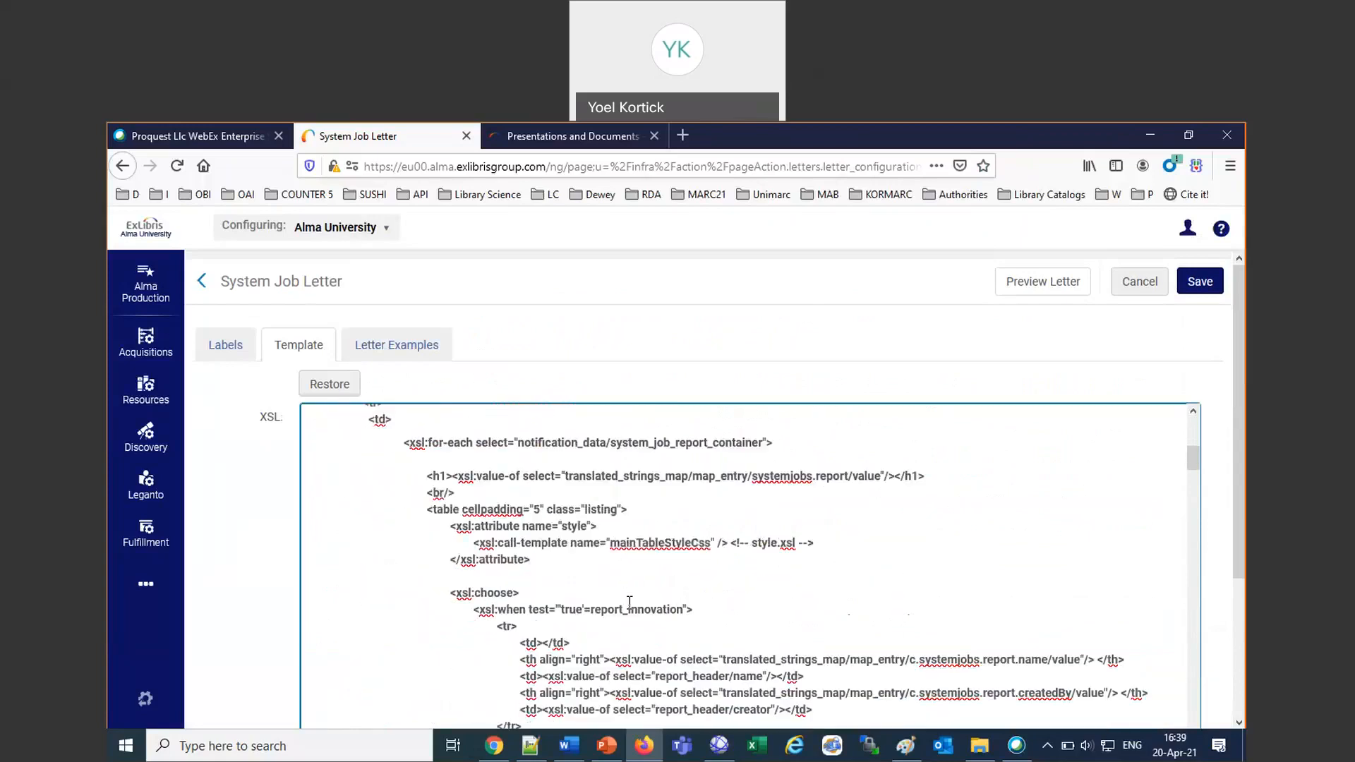
scroll(630, 602, "down", 2)
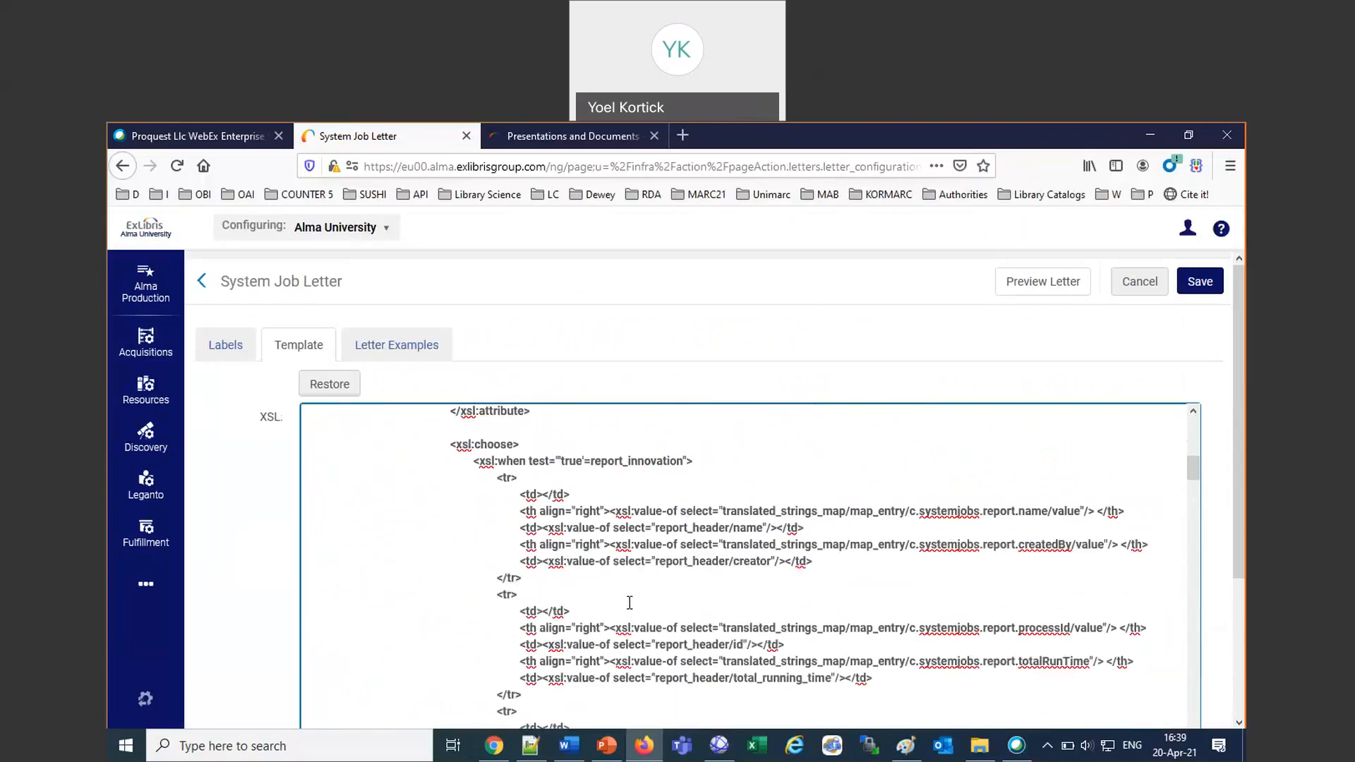
Search the template for "@", cycle through the matches, and review the report table sections above the closing line.
key("ctrl+f")
type("@")
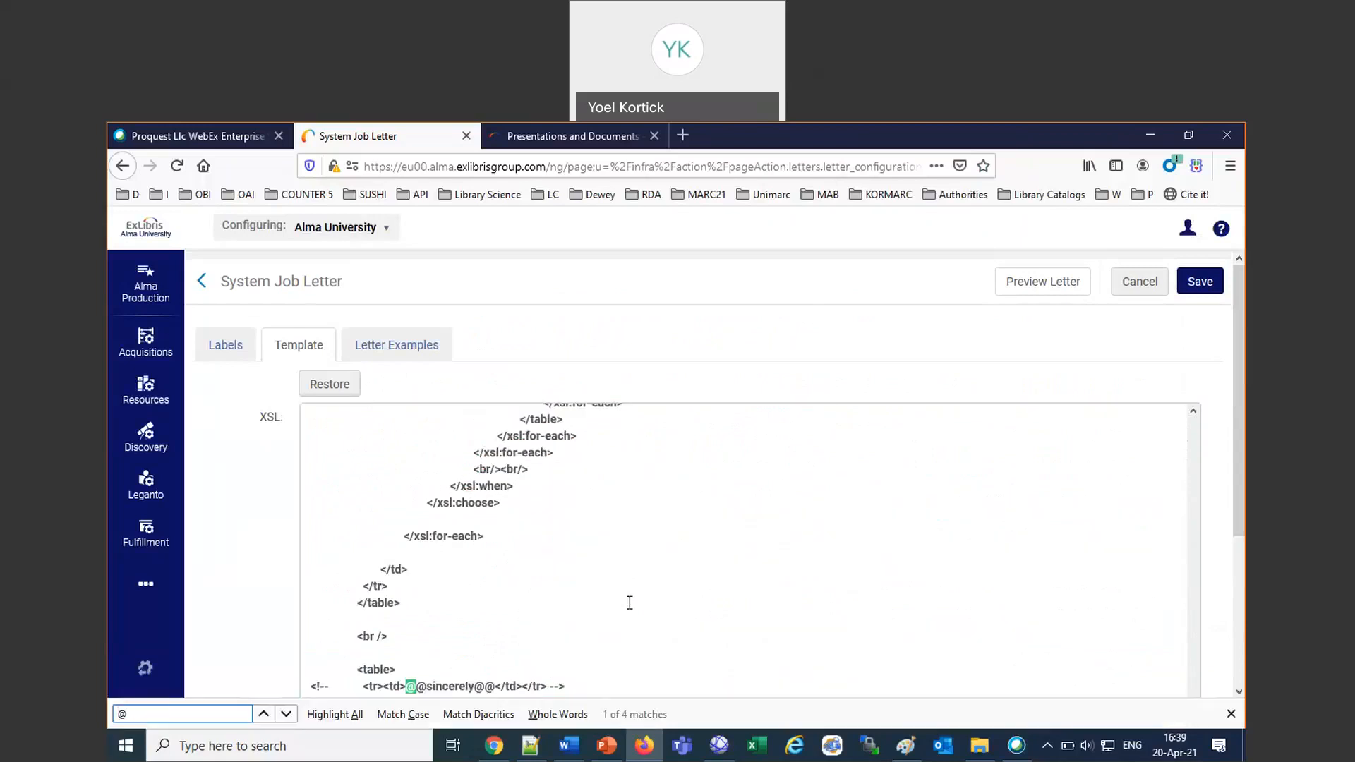
scroll(630, 602, "down", 3)
key("Return")
key("Return")
key("Return")
key("Return")
scroll(786, 500, "up", 6)
scroll(788, 499, "up", 5)
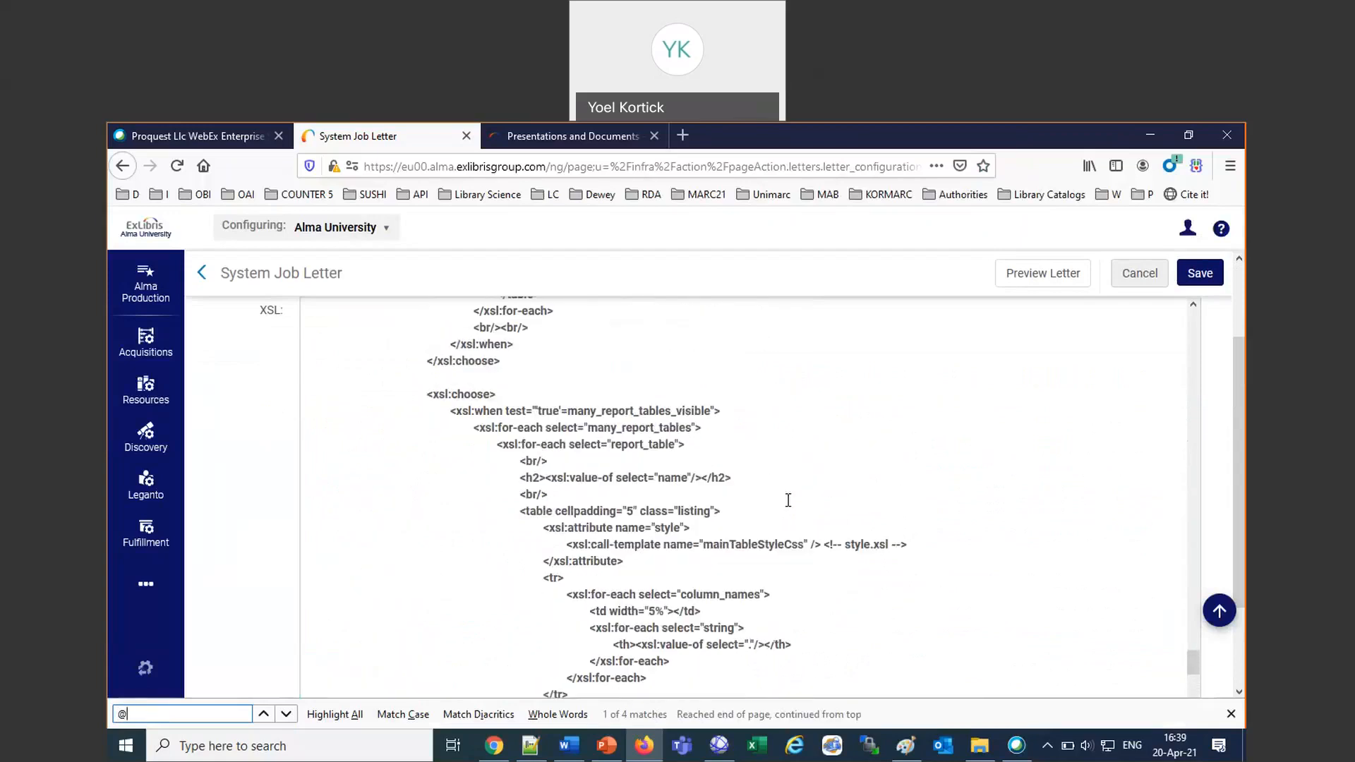
scroll(789, 500, "up", 1)
scroll(788, 500, "up", 1)
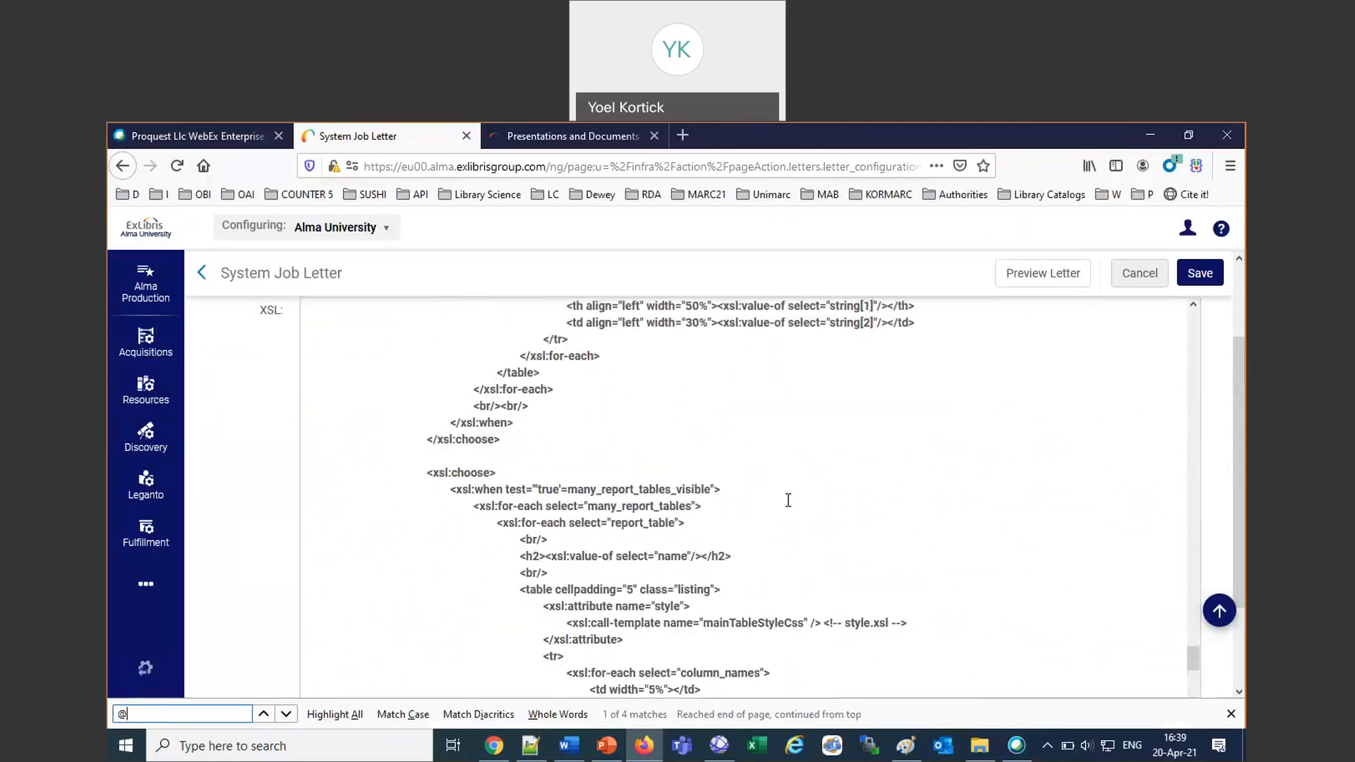
scroll(789, 500, "up", 4)
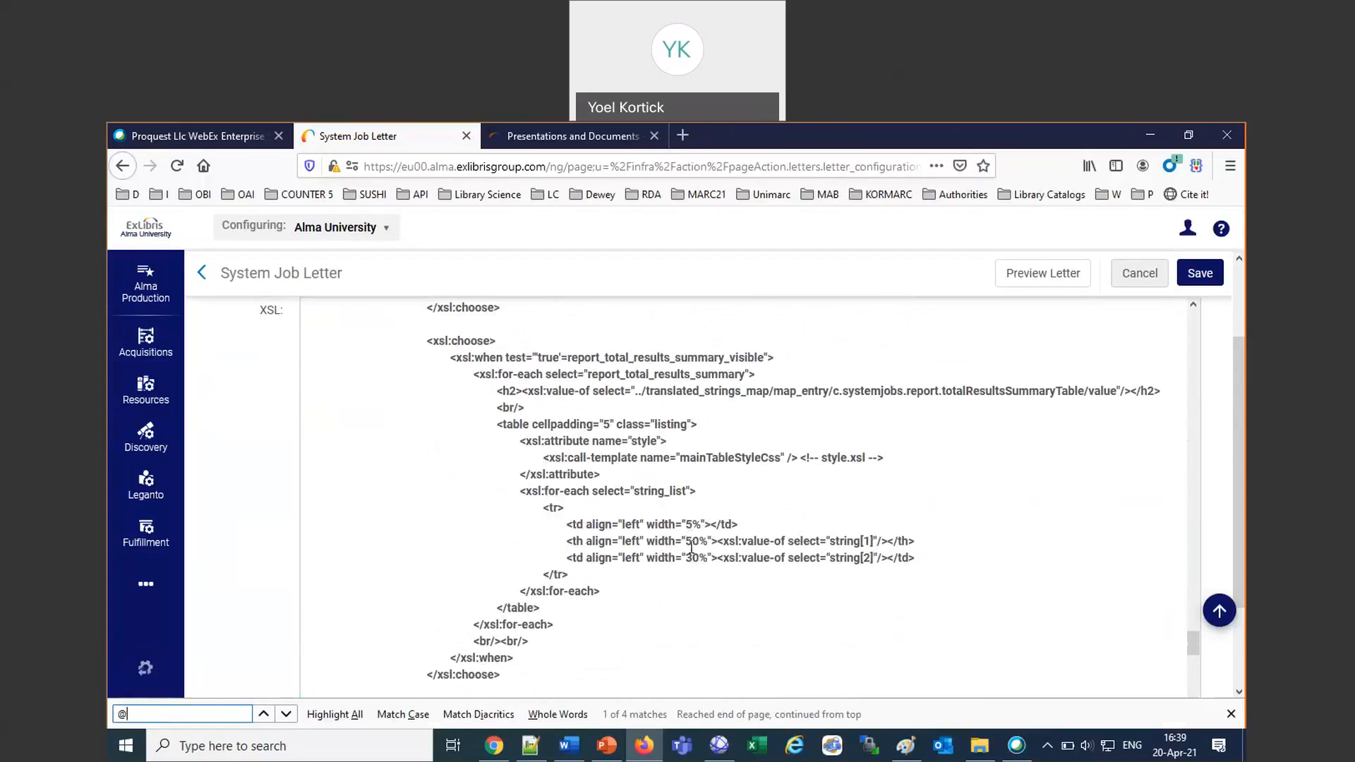
scroll(828, 551, "up", 5)
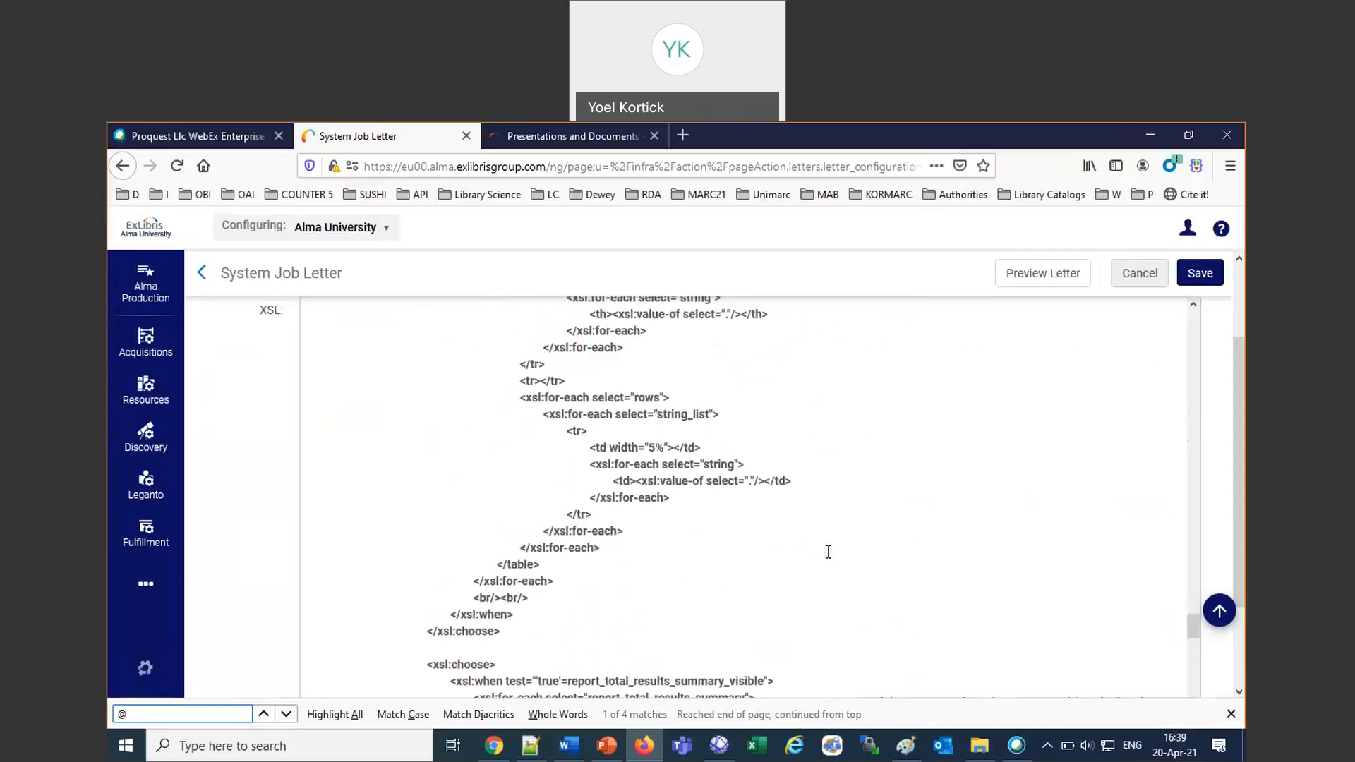
Check the edited "Looking forward to seeing you" line and try to save the System Job Letter.
scroll(829, 552, "down", 5)
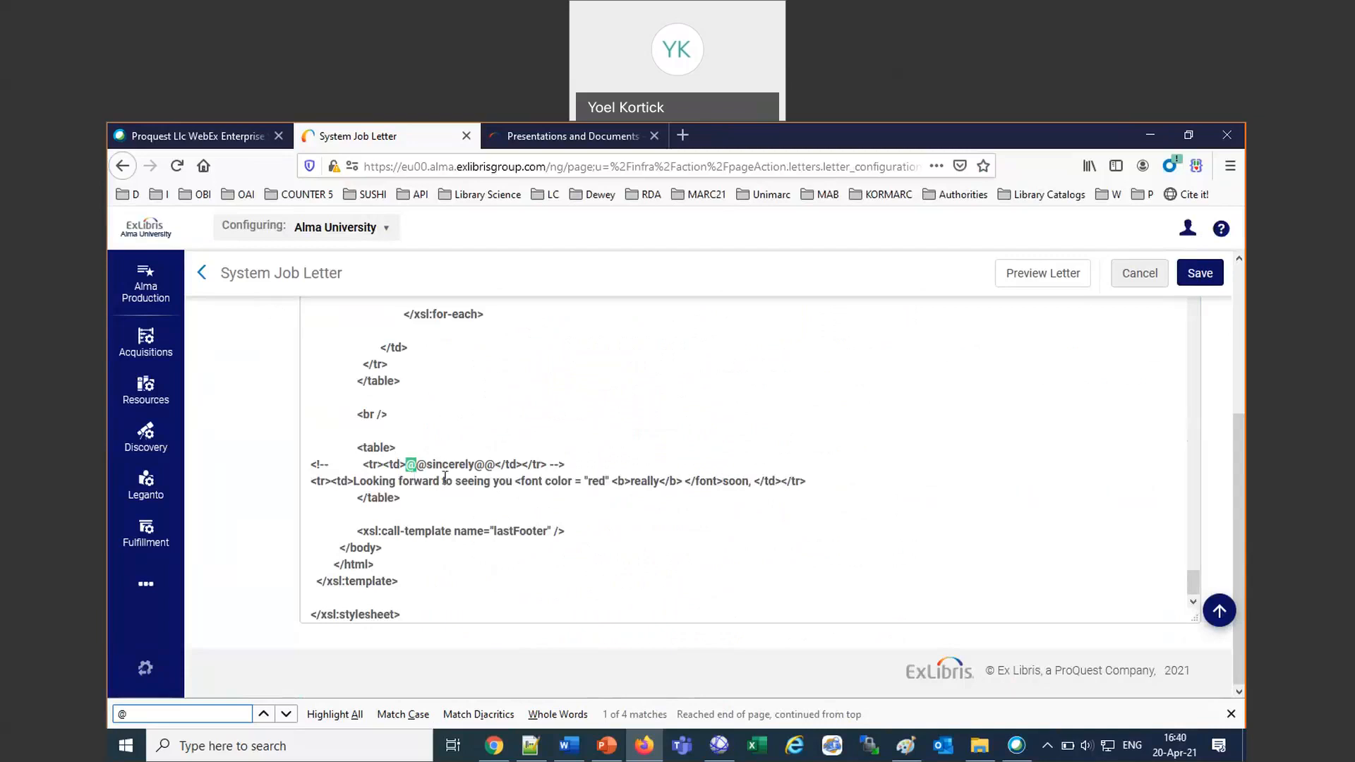
left_click_drag(810, 481, 261, 477)
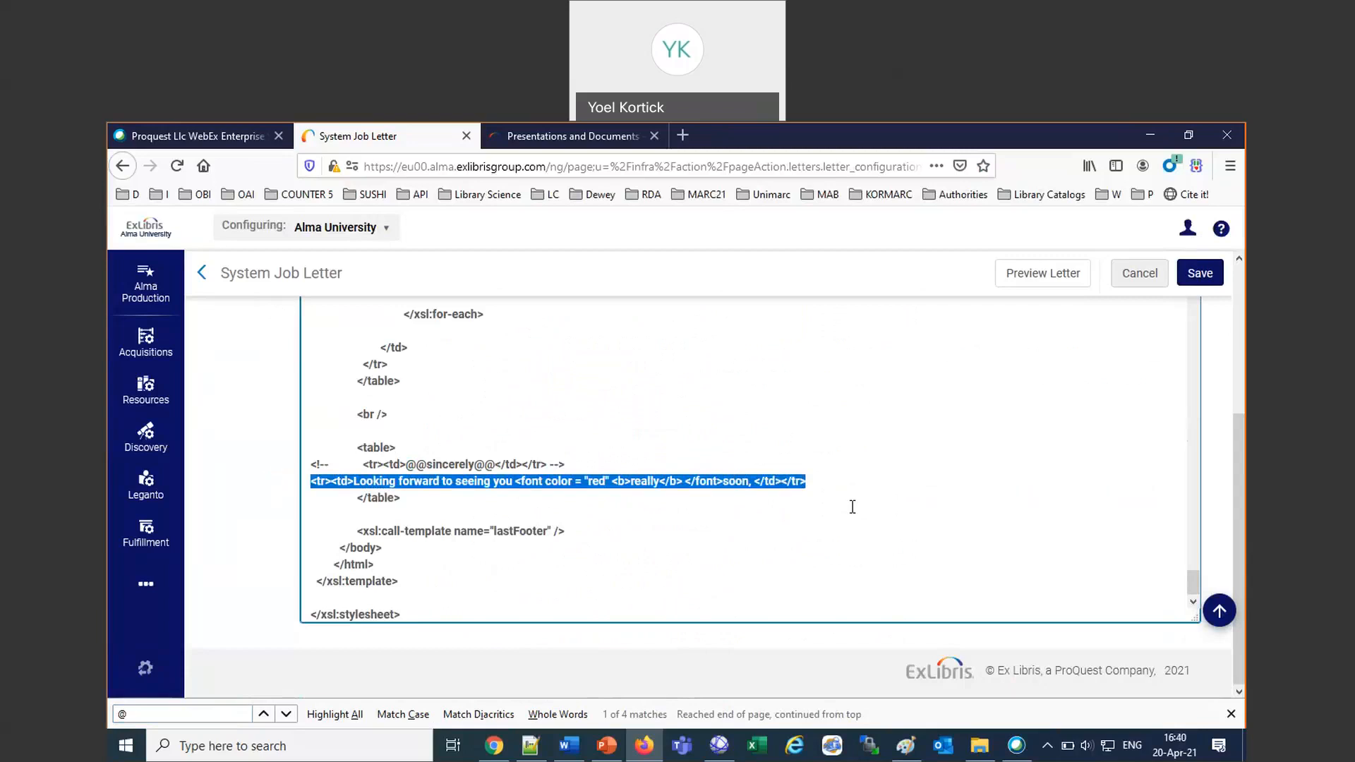
left_click(831, 483)
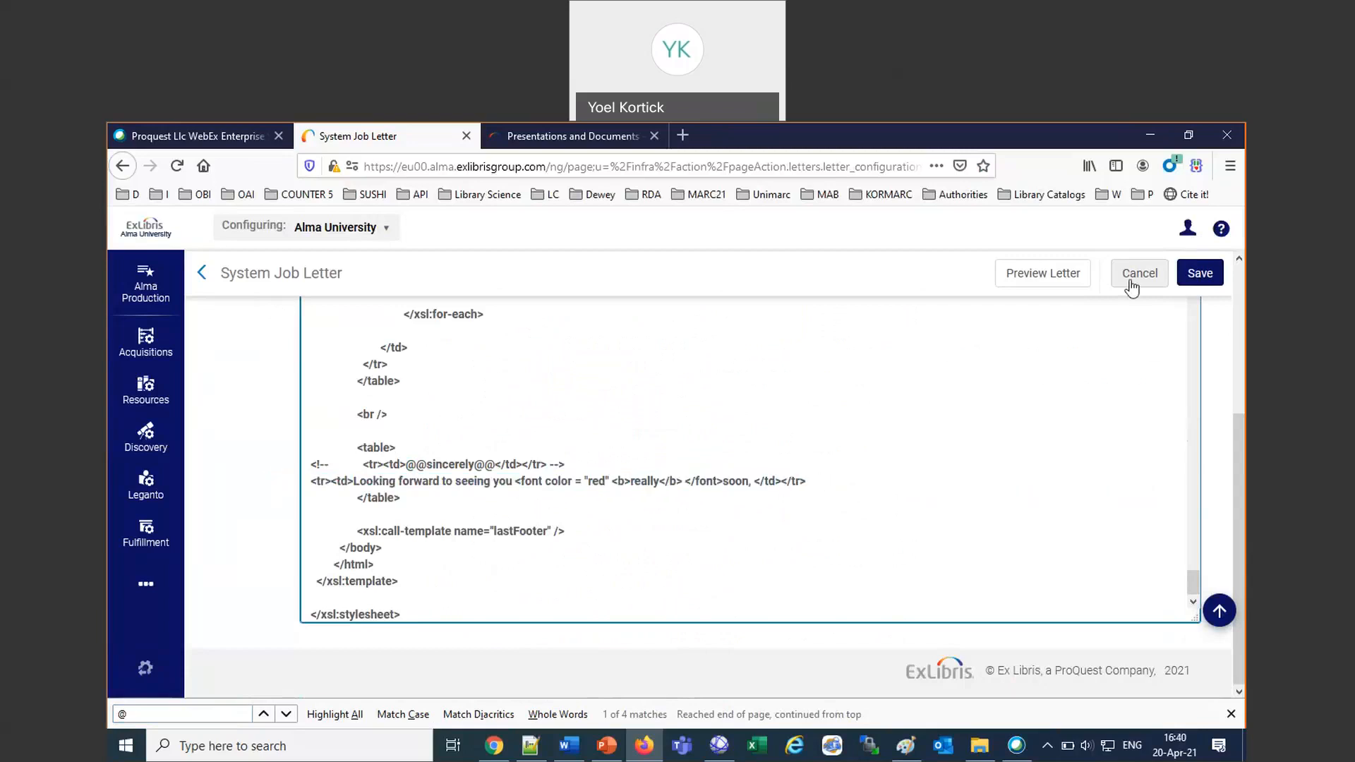
left_click(1202, 276)
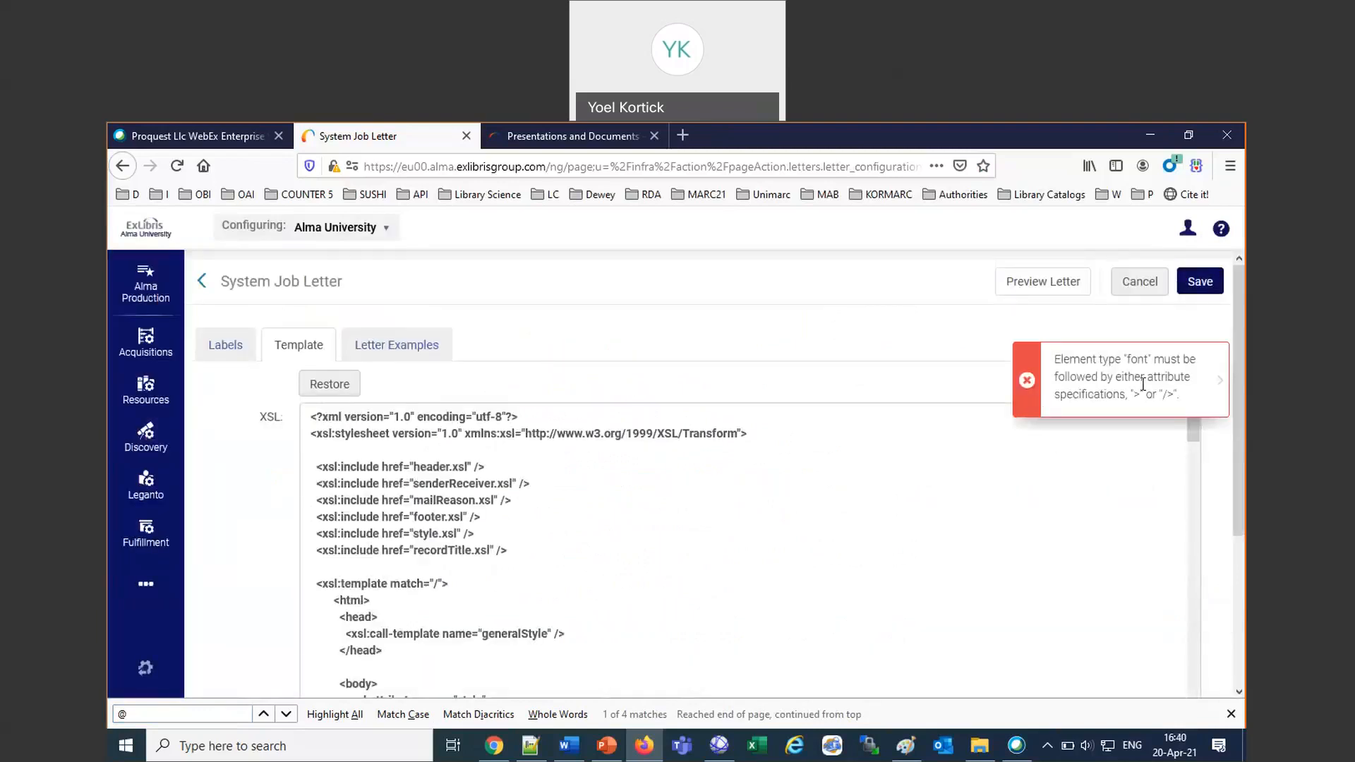
Add the missing ">" after color = "red" in the closing line's font tag and save the System Job Letter.
scroll(790, 515, "down", 15)
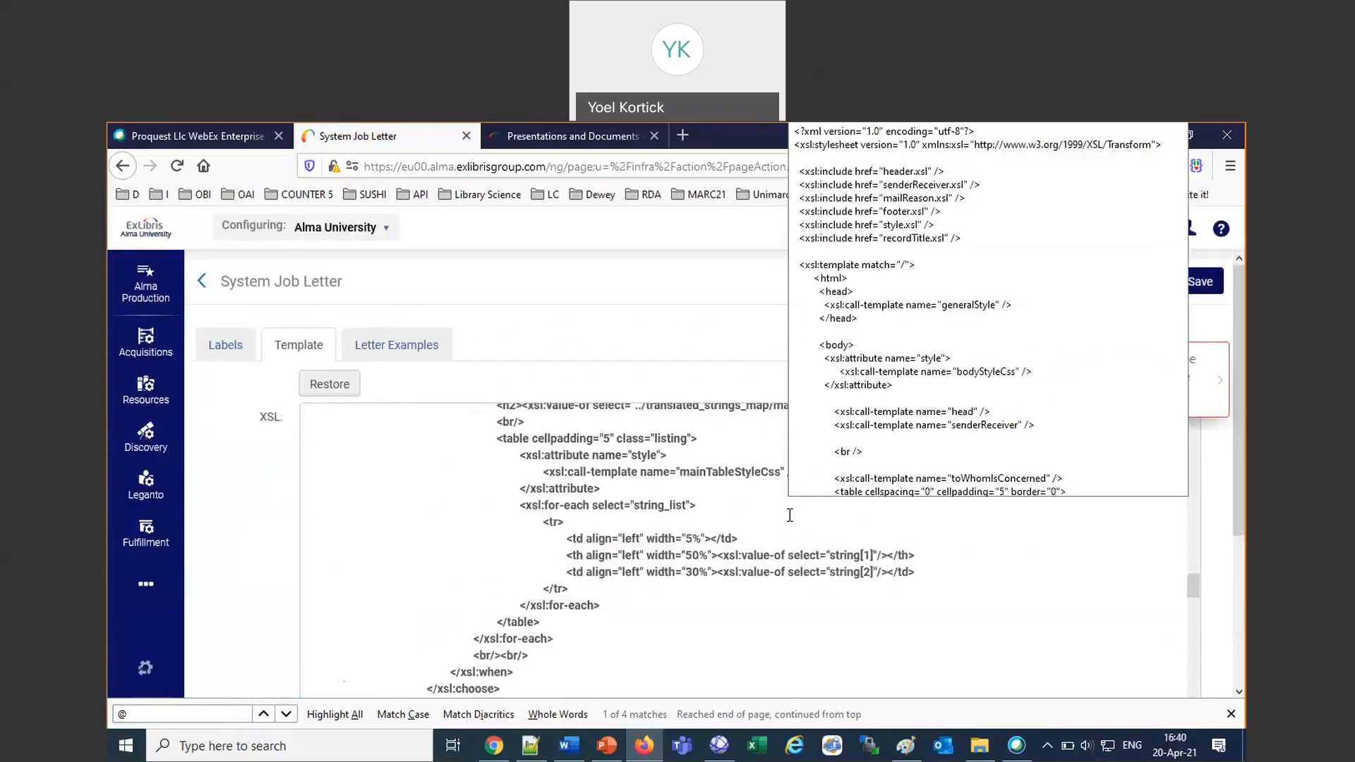
scroll(790, 515, "down", 10)
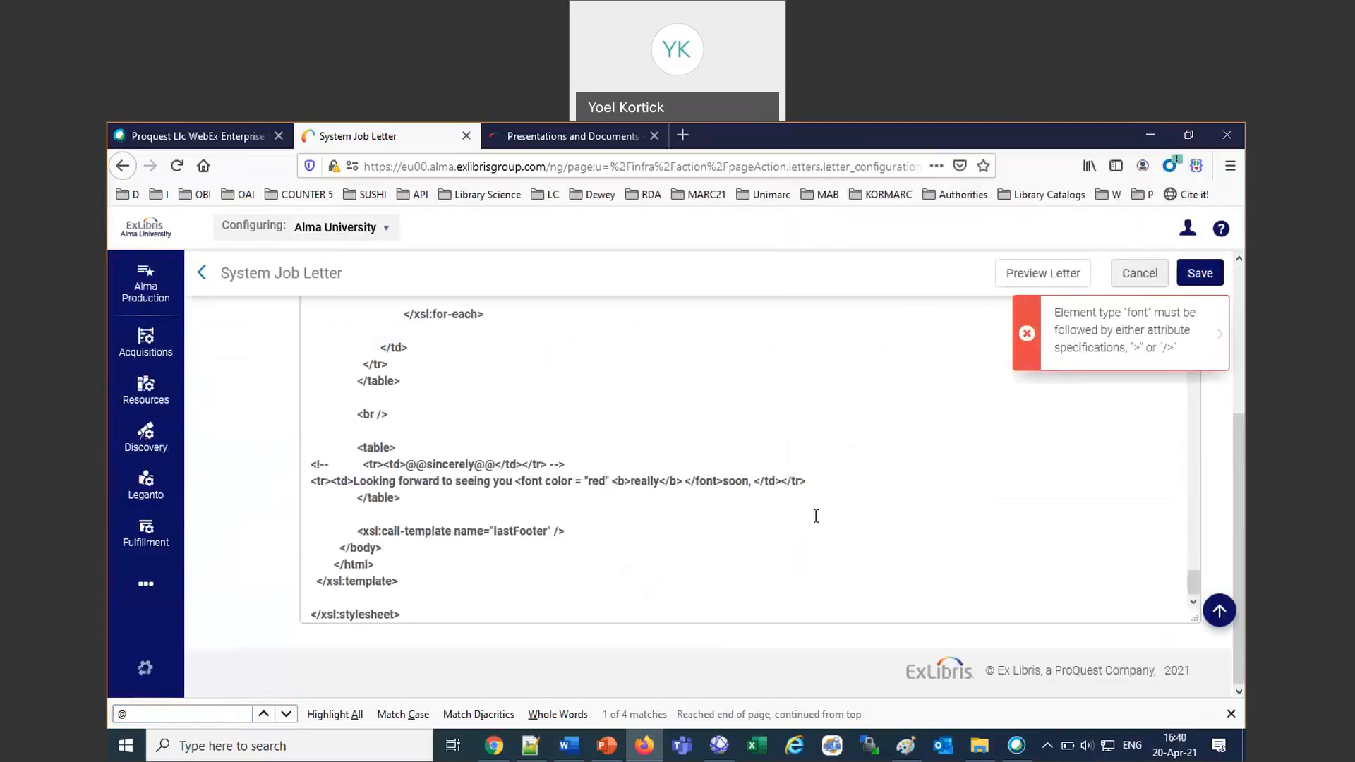
left_click(606, 480)
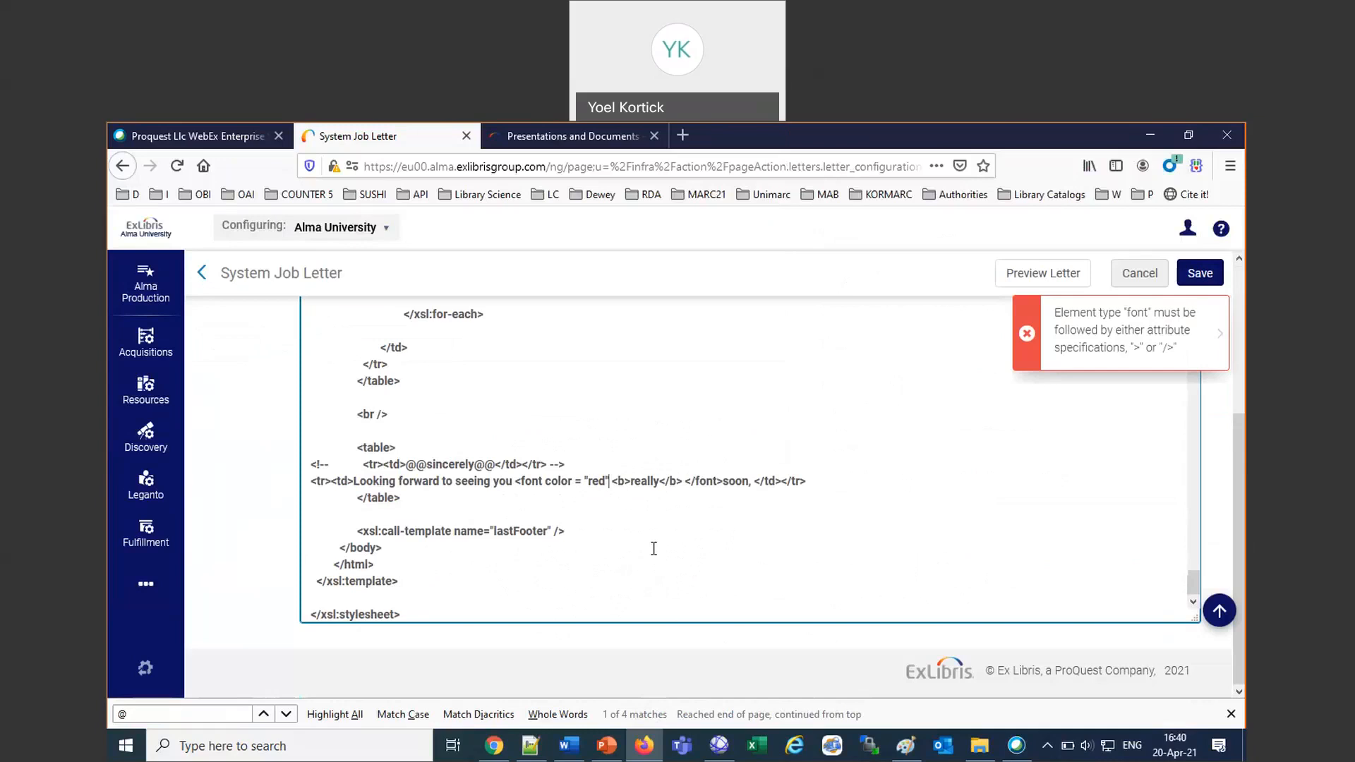
type(">")
left_click(1201, 274)
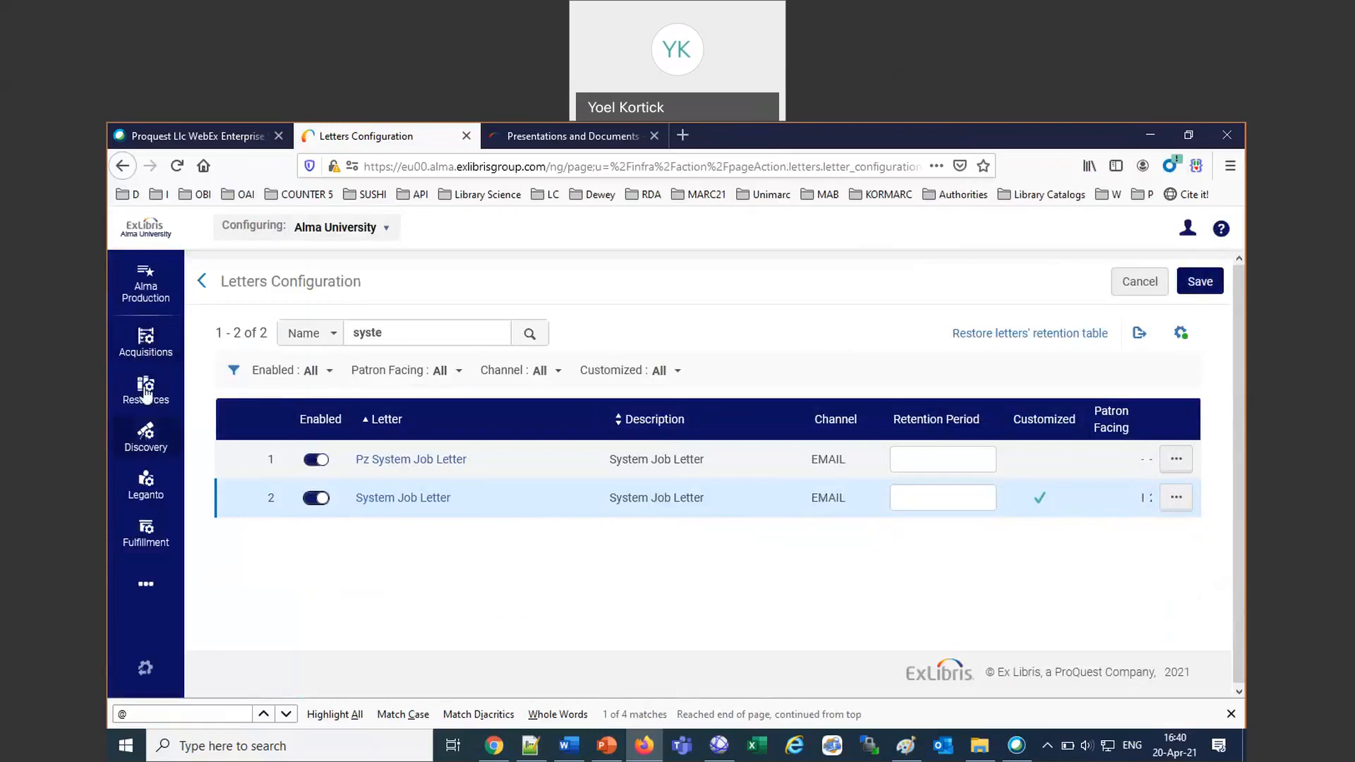
Open the Accounts Dept. integration profile from the general configuration for editing and run its Import Payment Confirmation job.
left_click(146, 597)
left_click(304, 586)
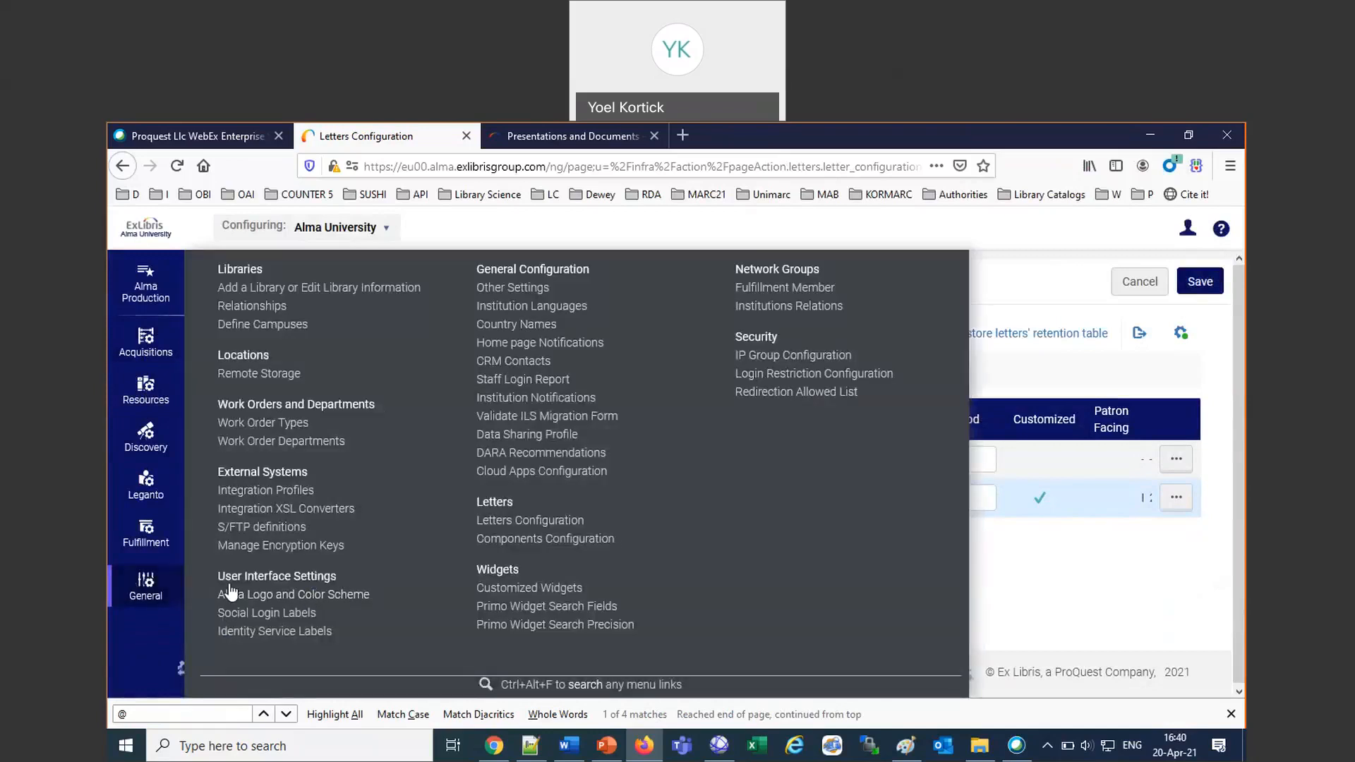
left_click(258, 492)
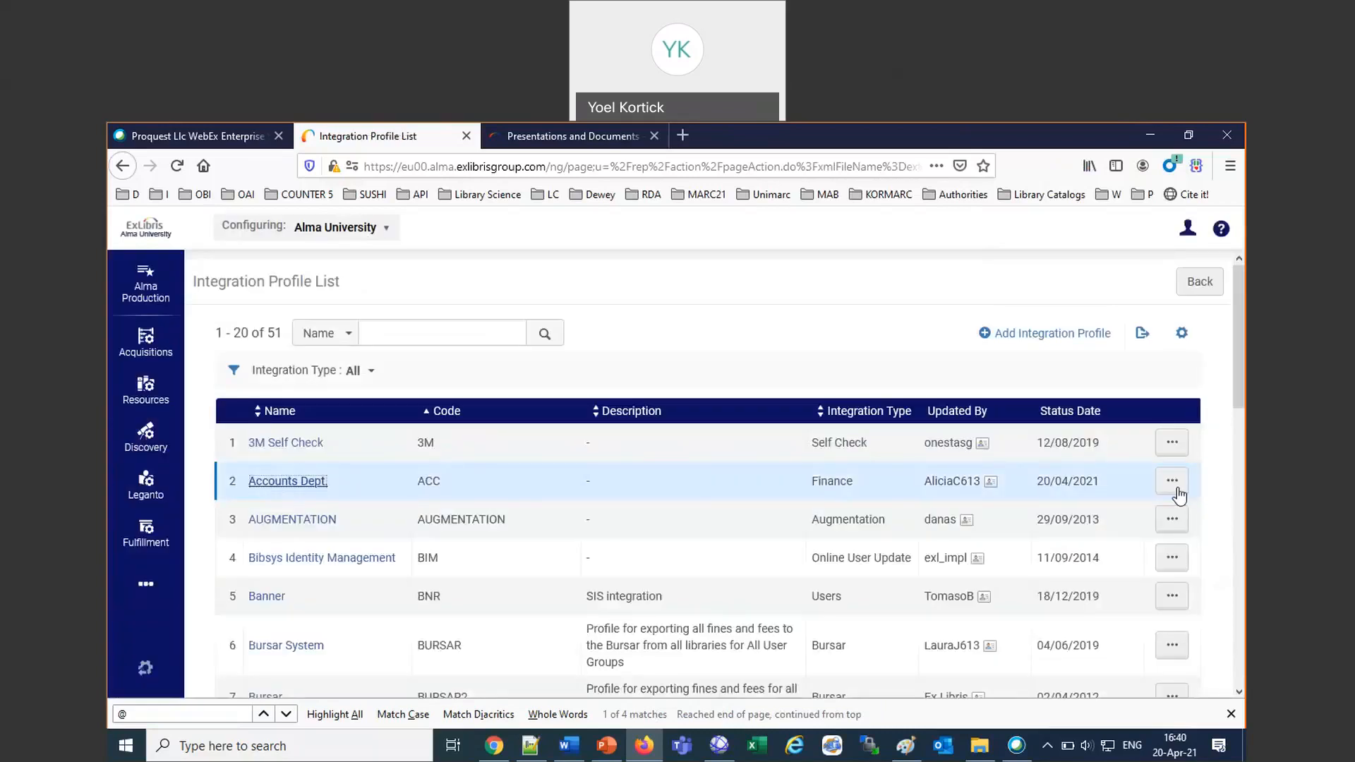
left_click(1174, 487)
left_click(1087, 522)
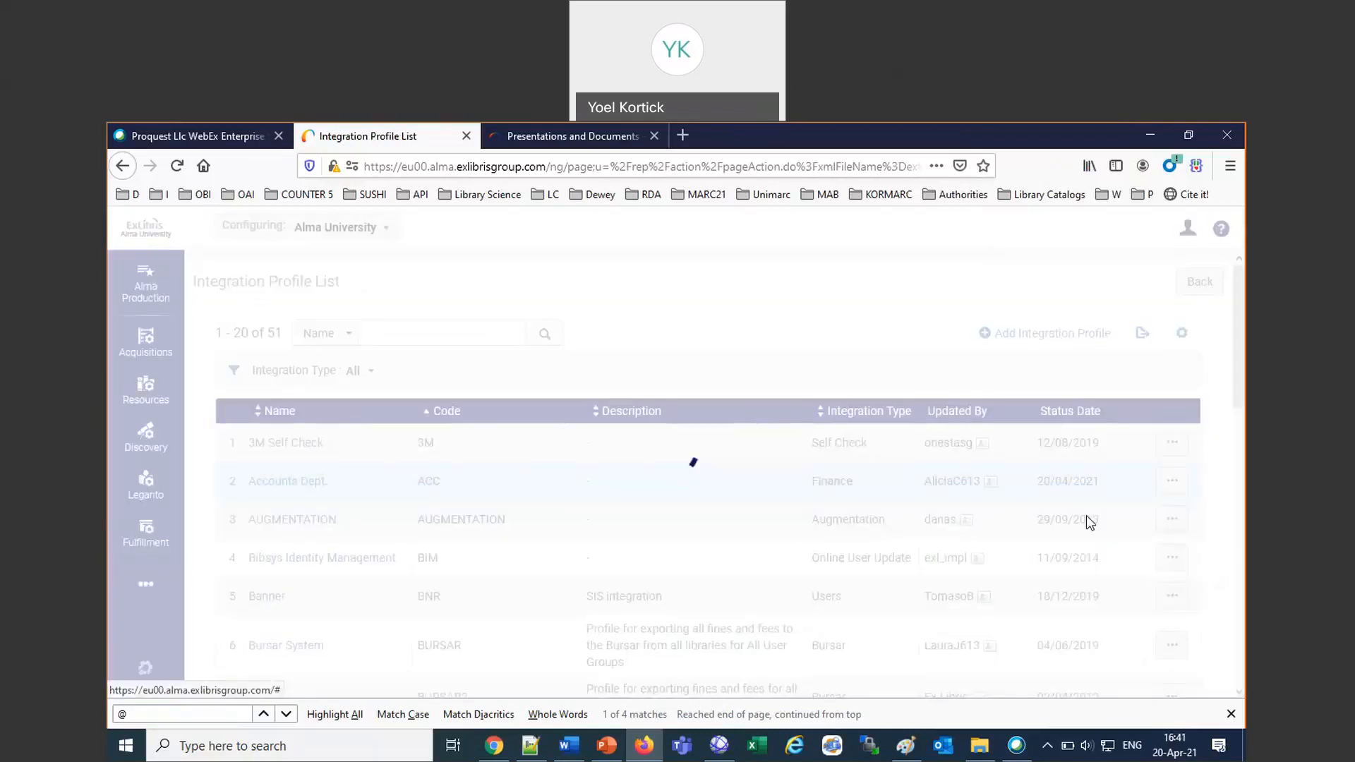
left_click(364, 374)
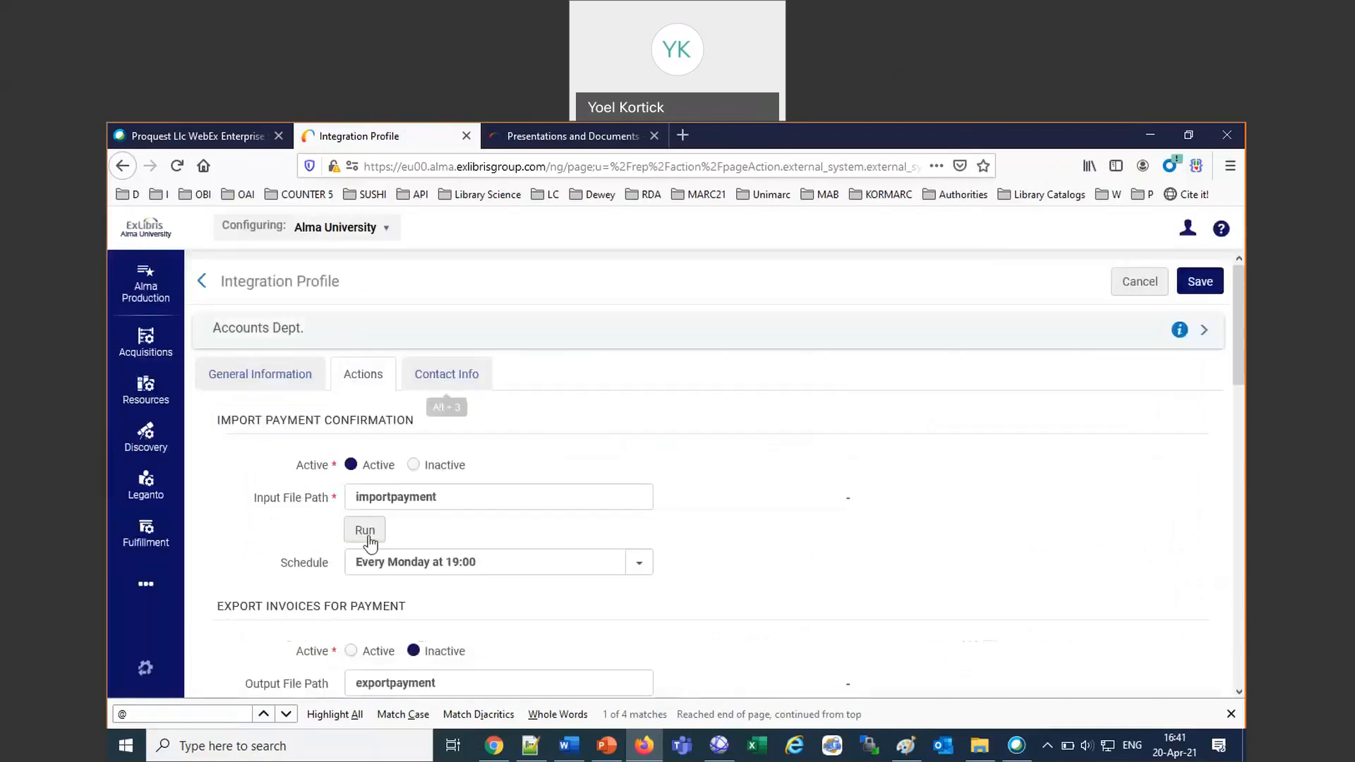
left_click(365, 530)
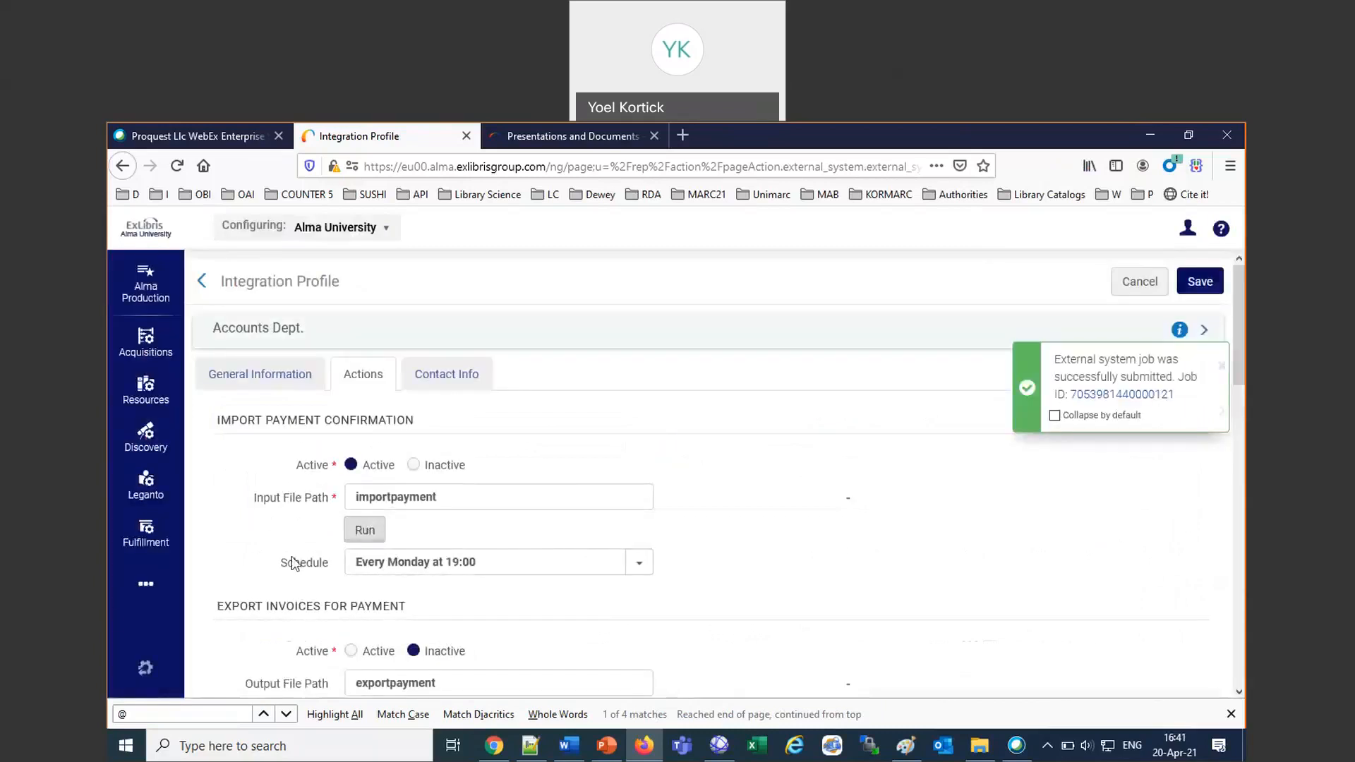
Leave the configuration area and open the job history in Monitor Jobs to check the Accounts Dept. ERP import run.
left_click(136, 584)
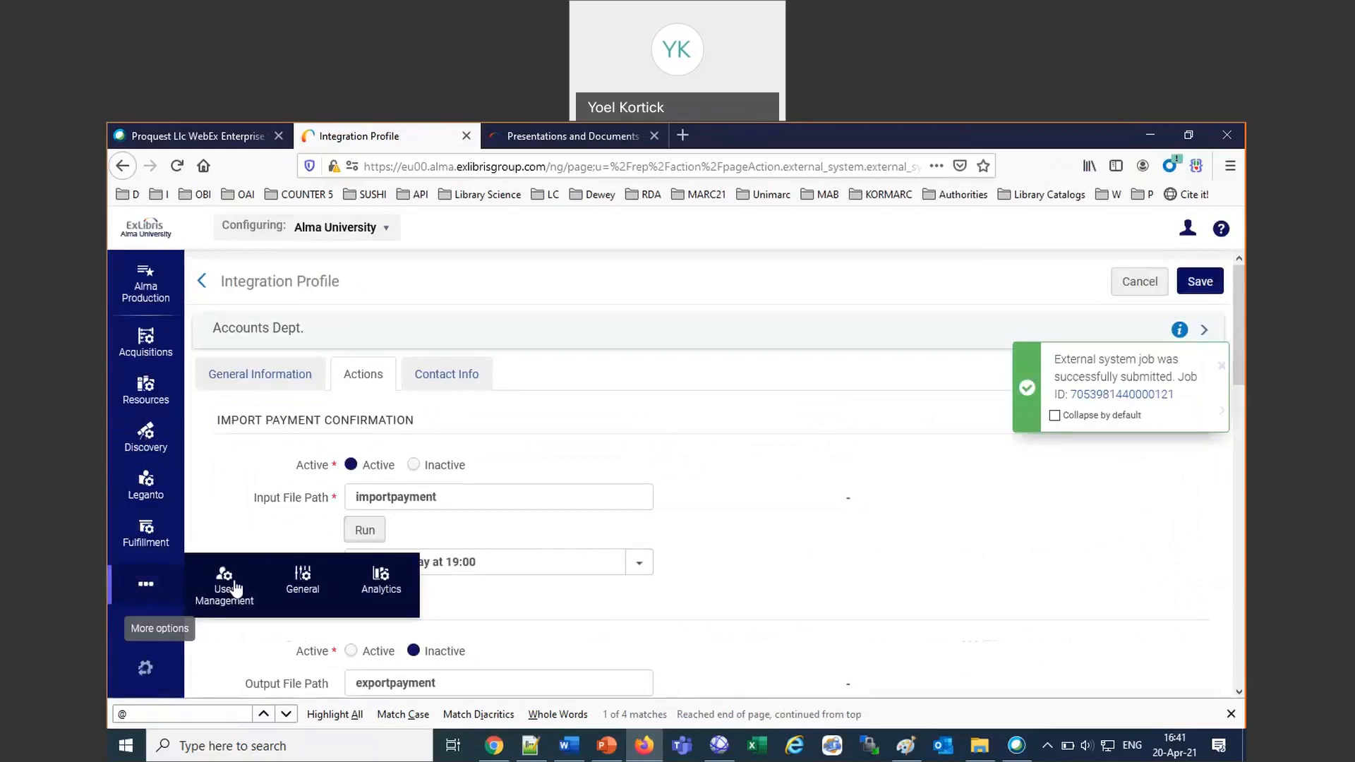
left_click(302, 580)
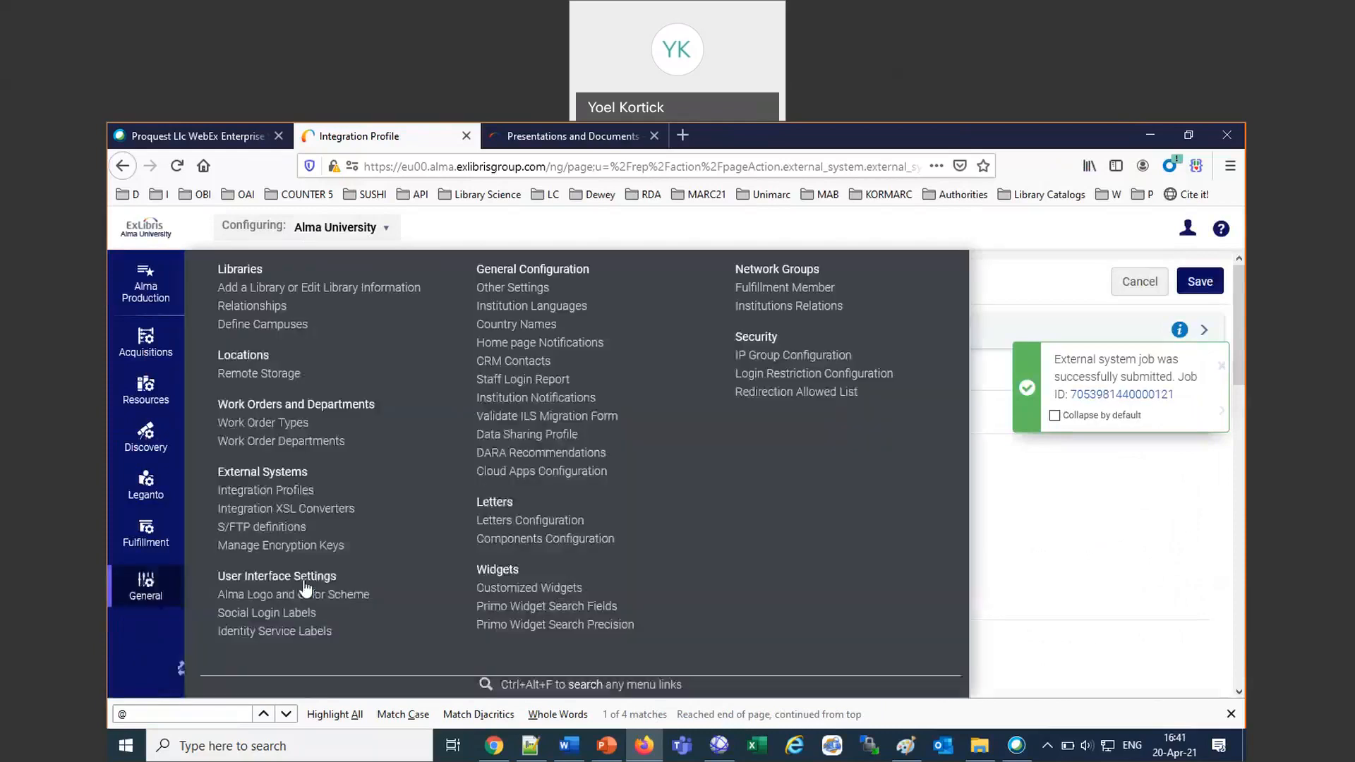
left_click(178, 669)
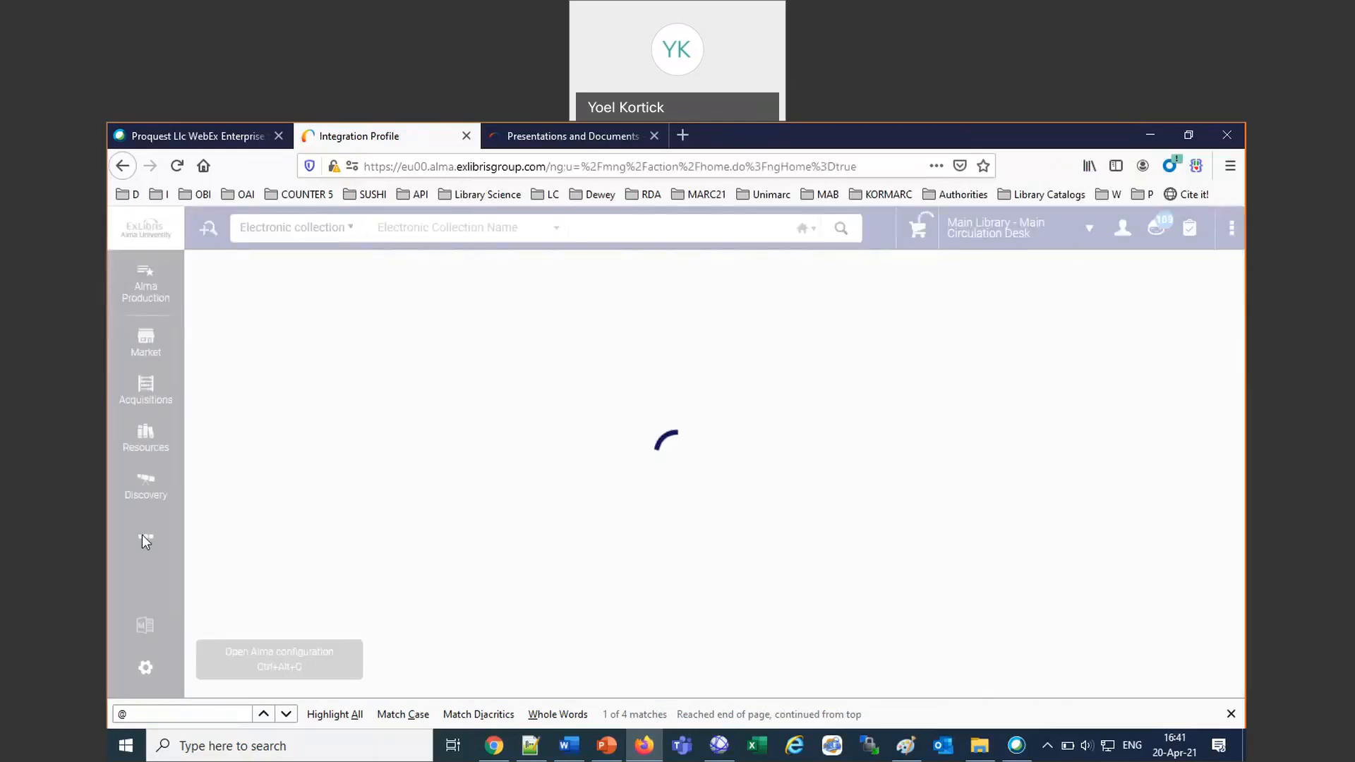
mouse_move(144, 540)
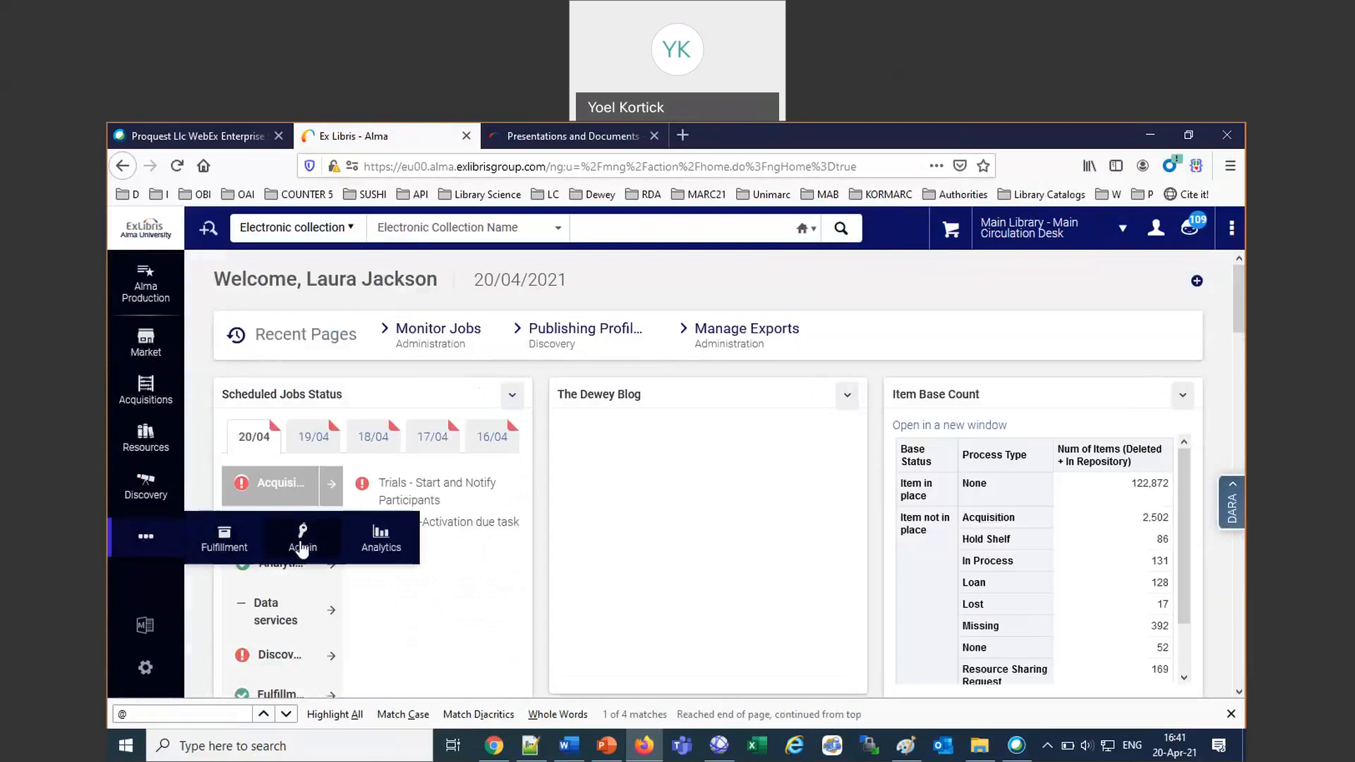
left_click(302, 547)
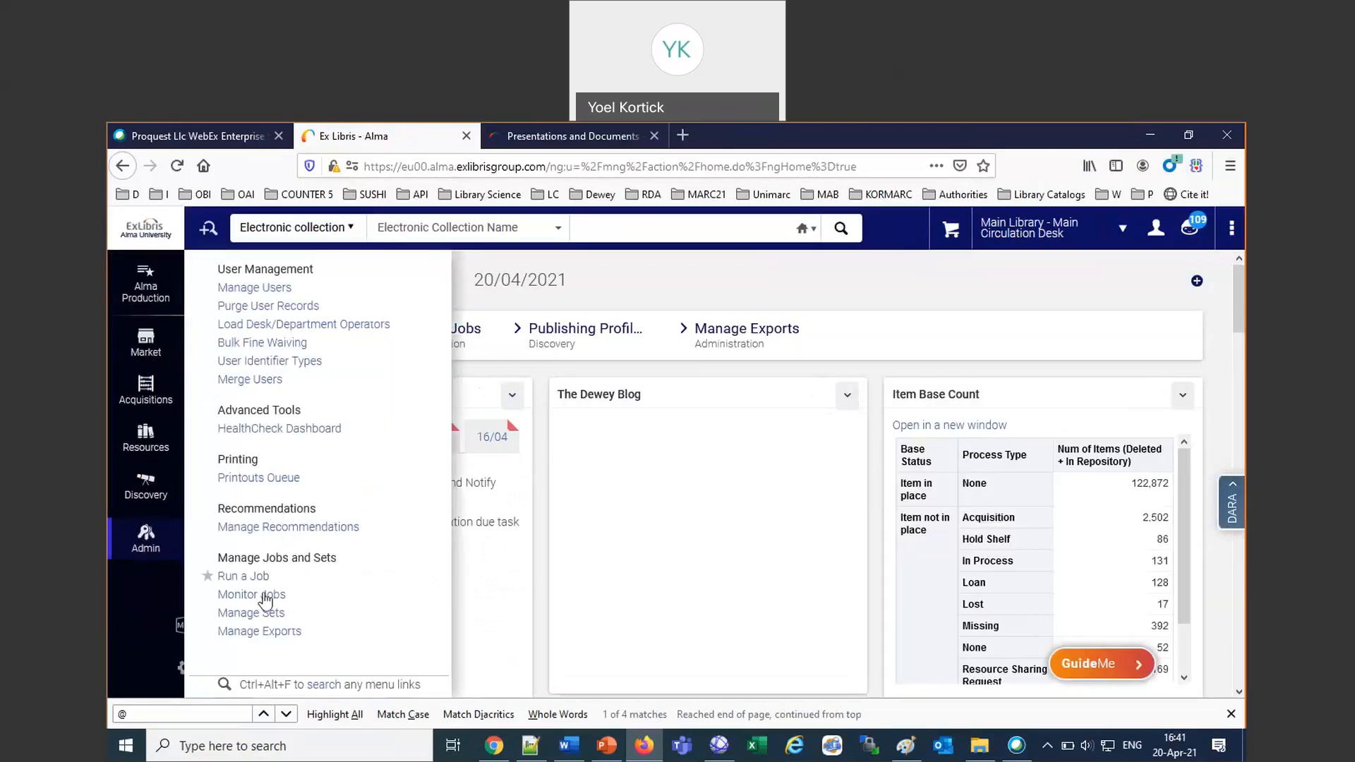
left_click(263, 597)
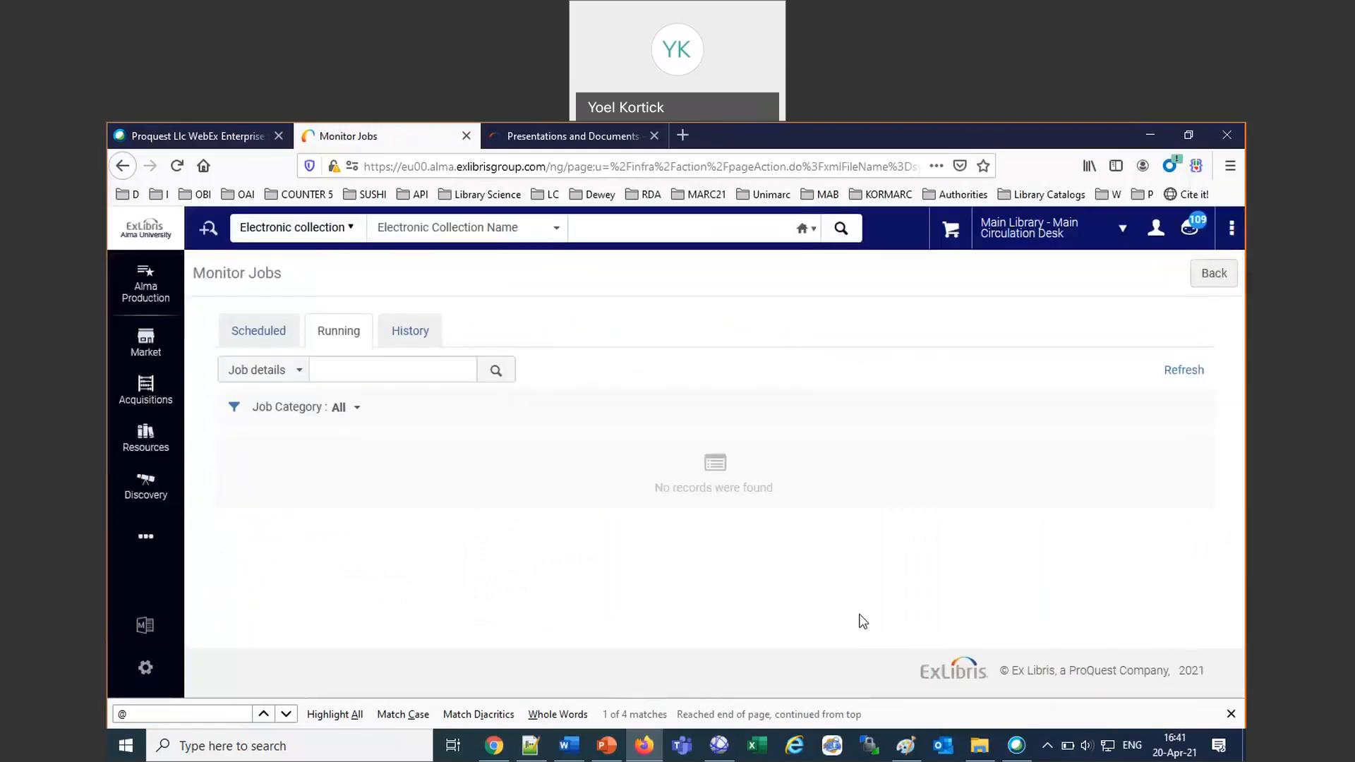
left_click(398, 336)
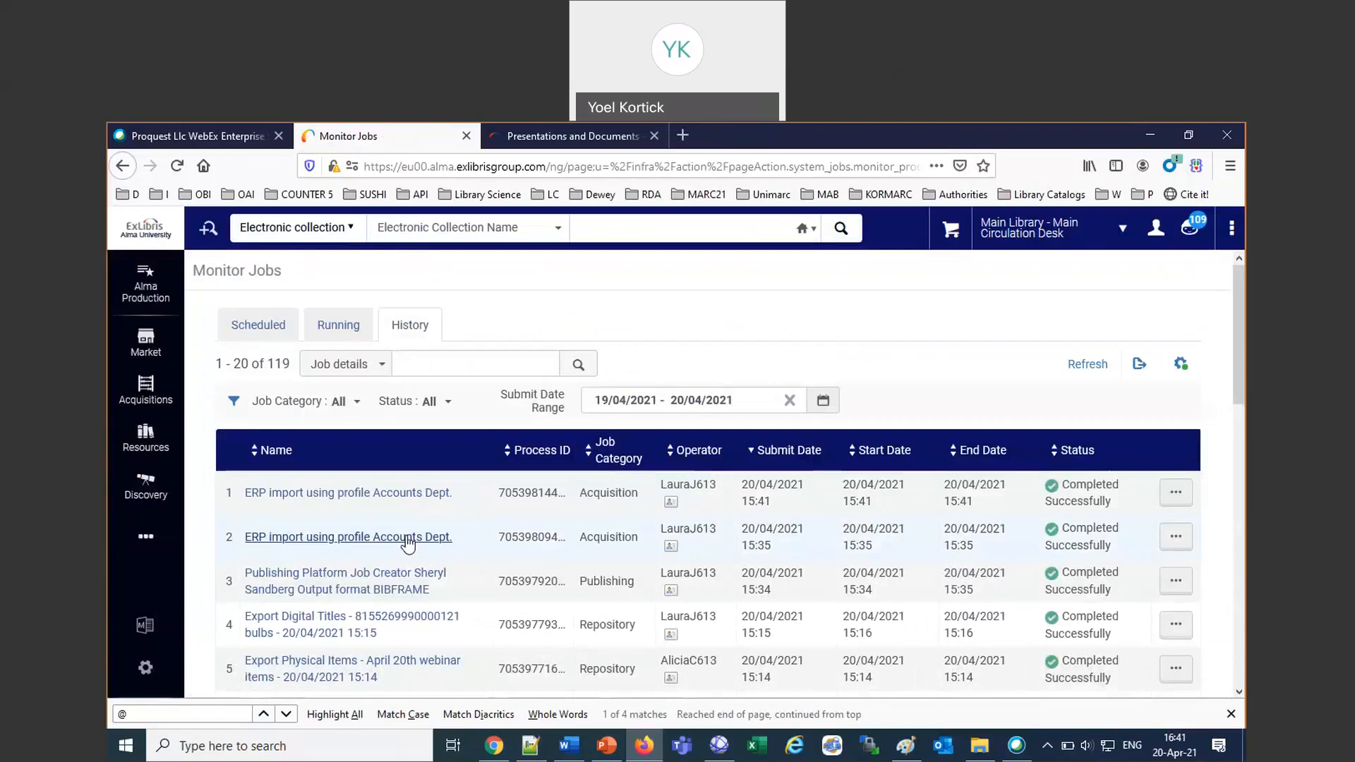
Switch to Chrome and open the inbox of the library's Gmail account that receives the job notifications.
left_click(495, 747)
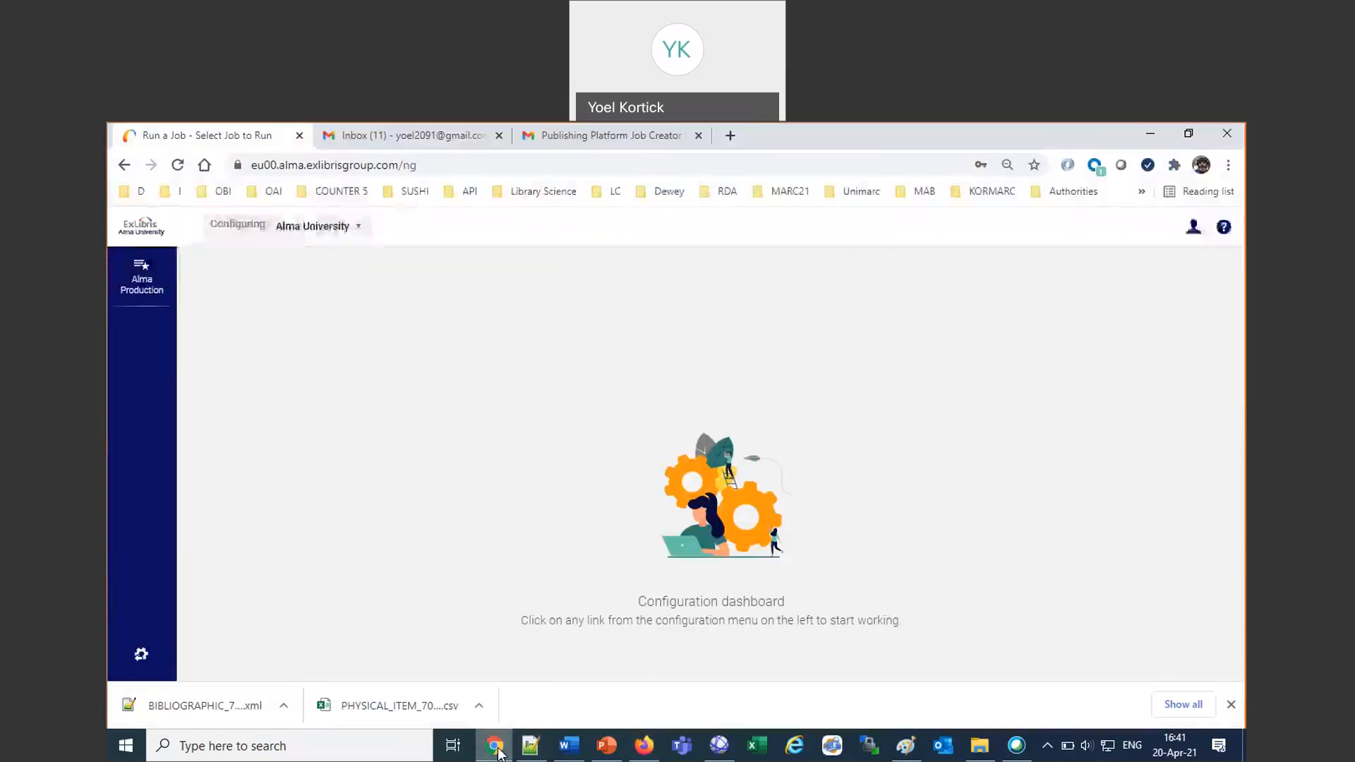
left_click(393, 136)
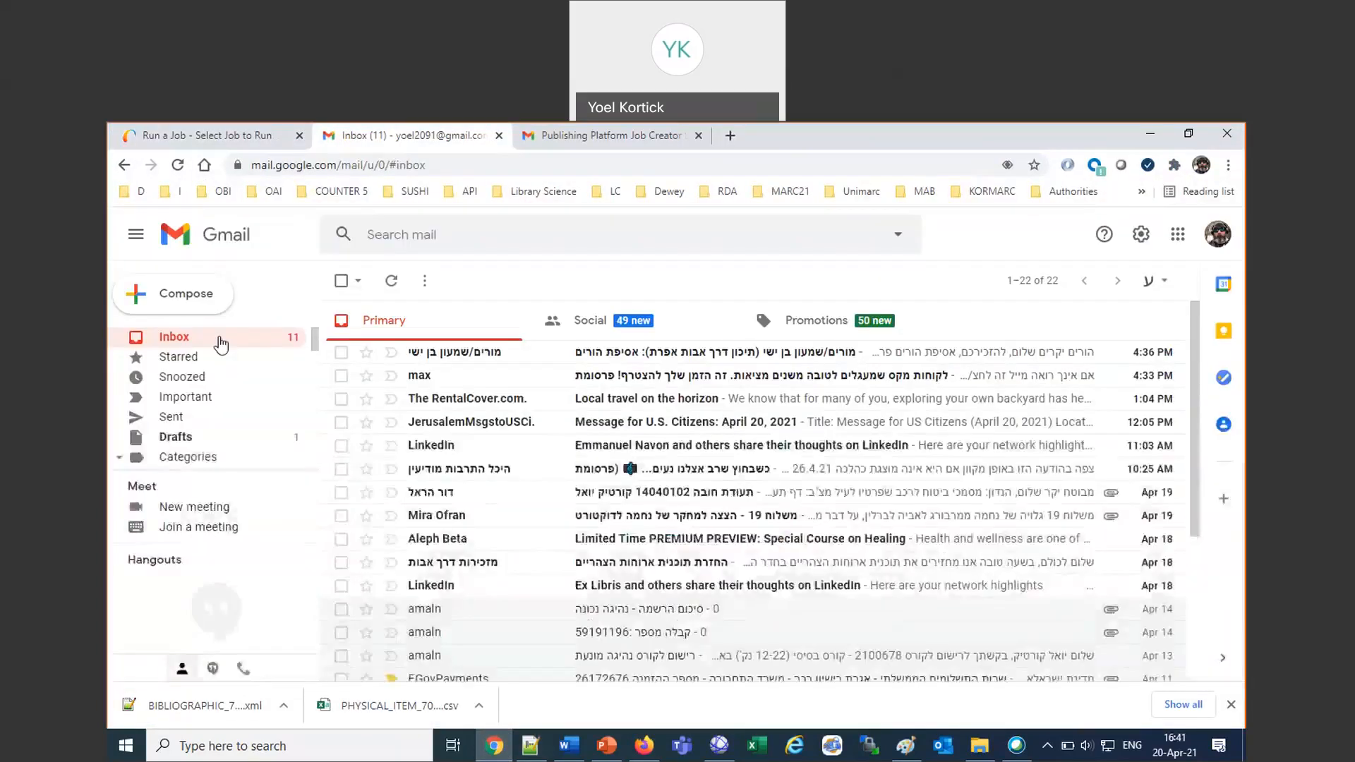
left_click(531, 138)
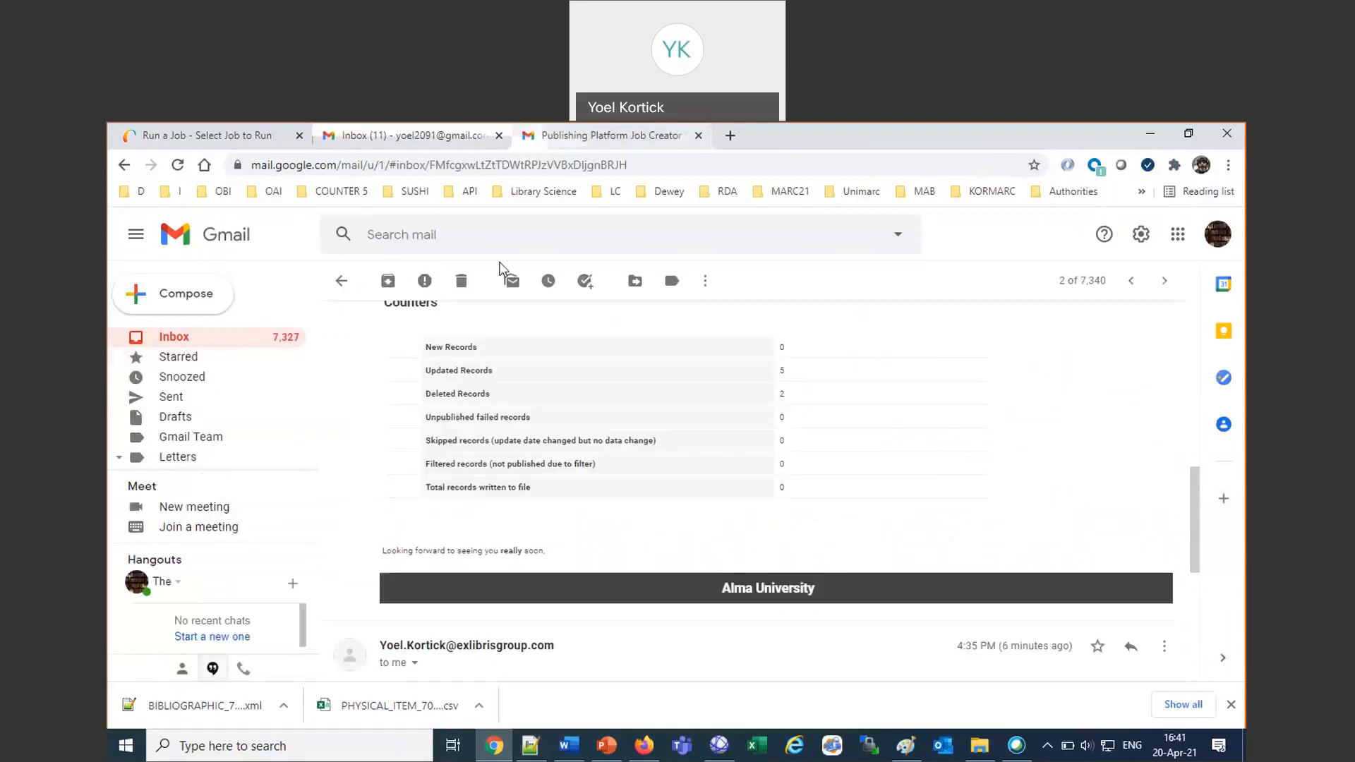
left_click(173, 339)
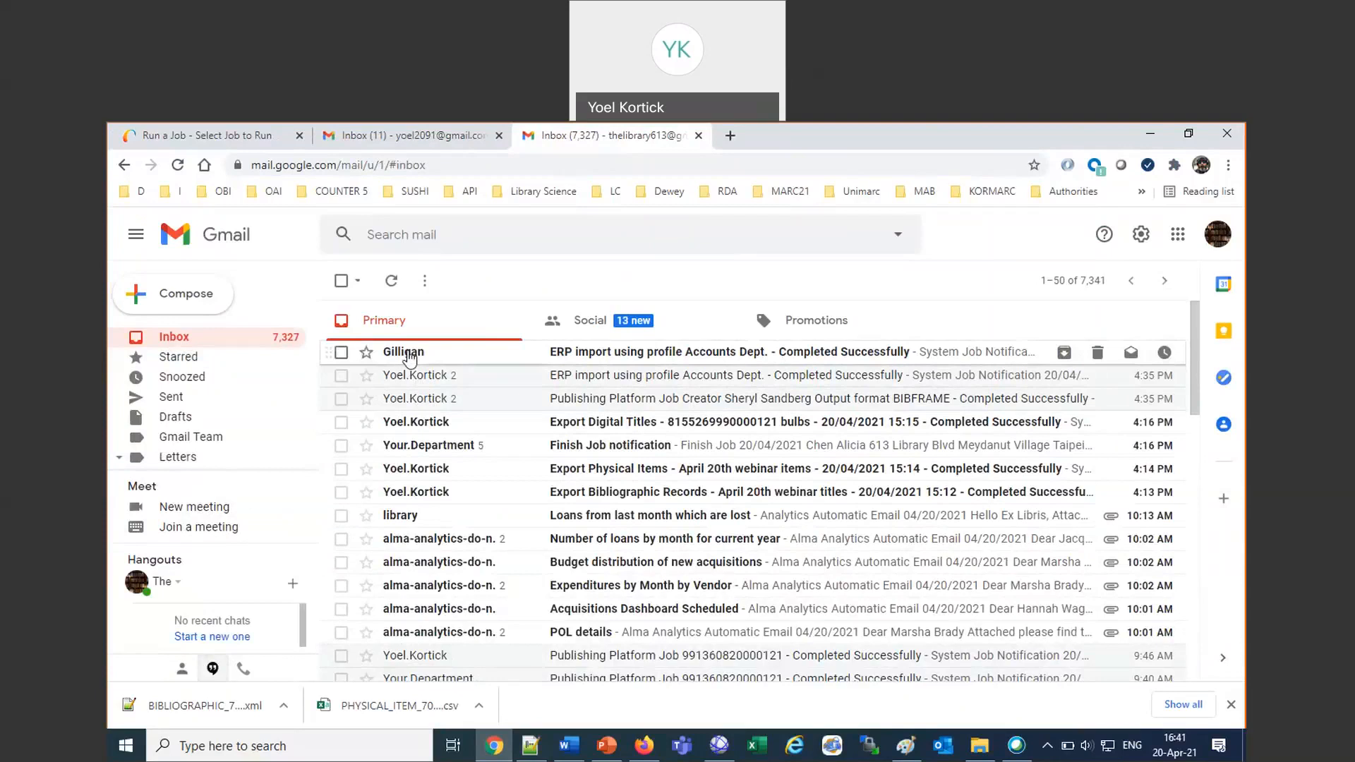
Check the sender of the newest Accounts Dept. ERP import e-mail, open it and examine its closing line enlarged.
mouse_move(411, 362)
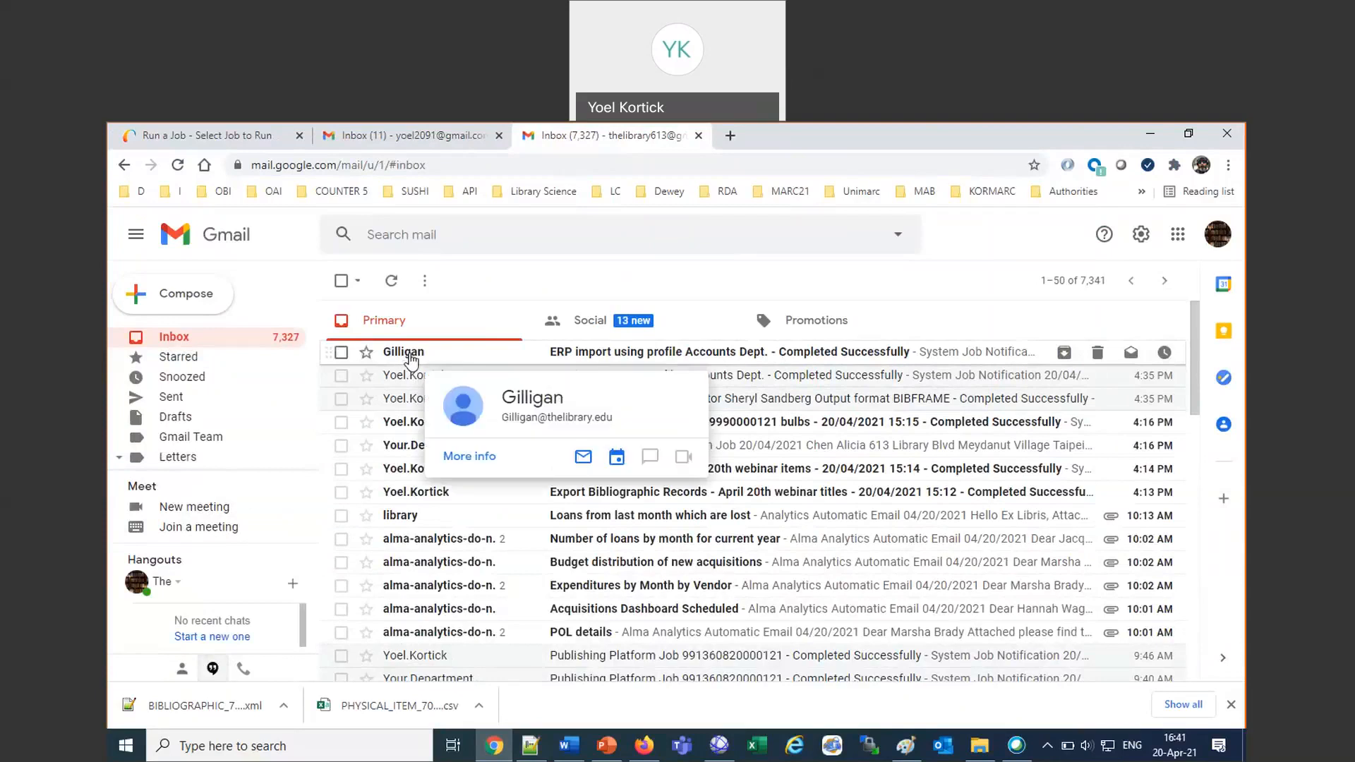
left_click(585, 358)
scroll(753, 450, "down", 9)
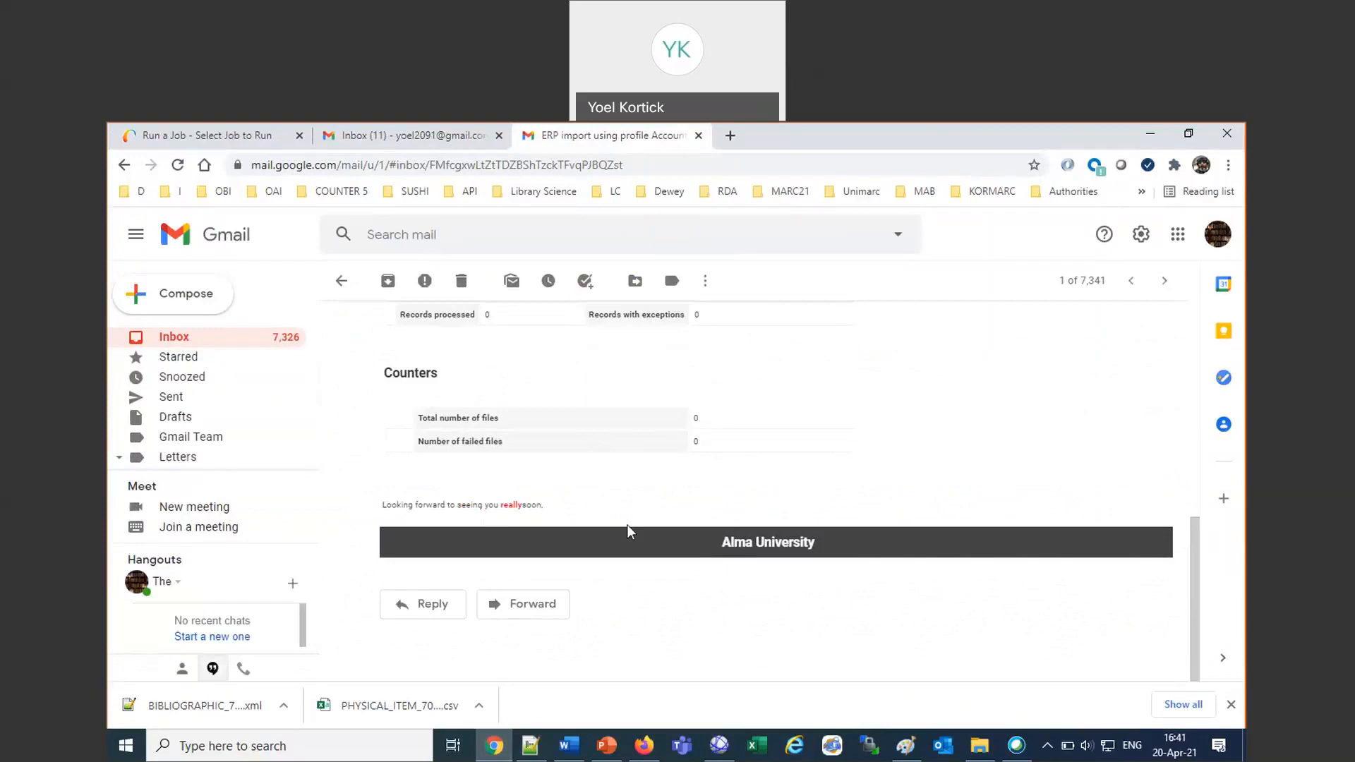
key("ctrl+plus")
key("ctrl+plus")
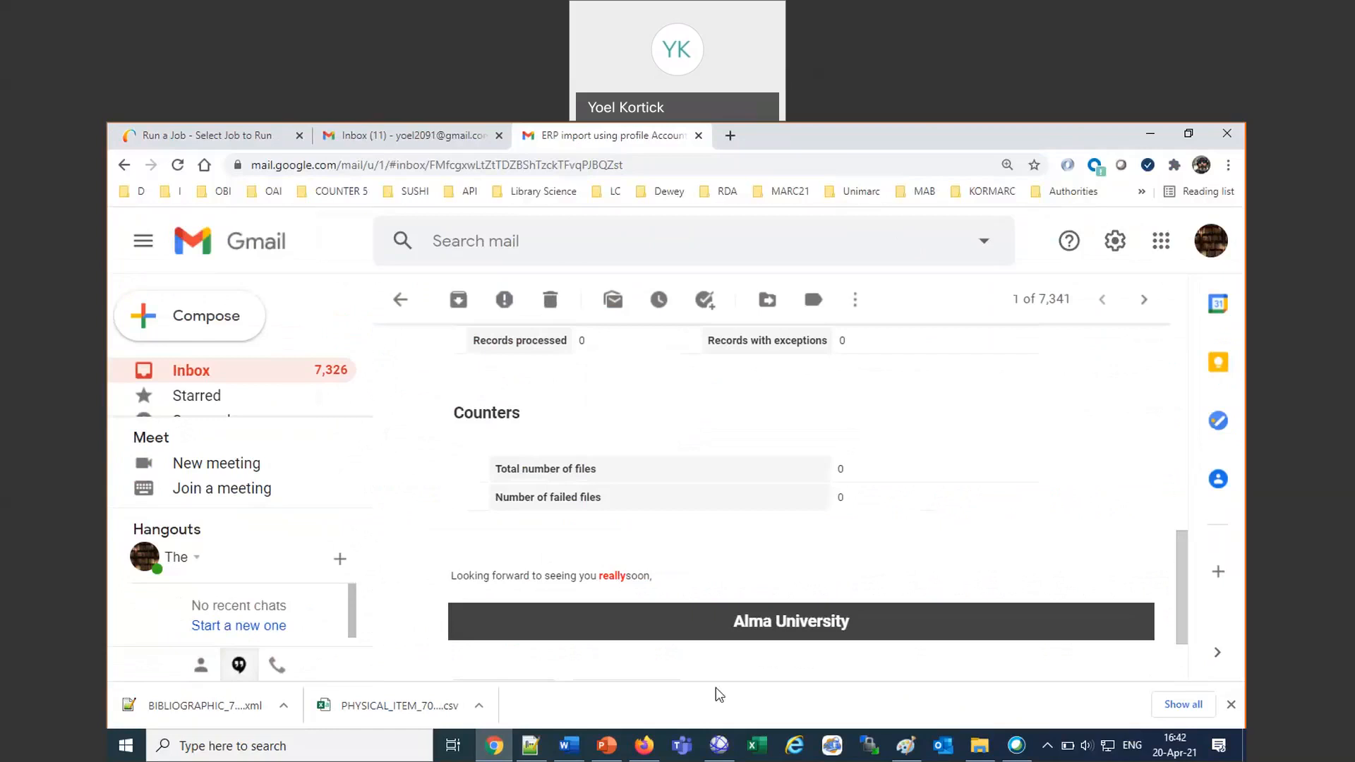
Switch back to Alma in Firefox and open Letters Configuration from the general configuration.
left_click(650, 751)
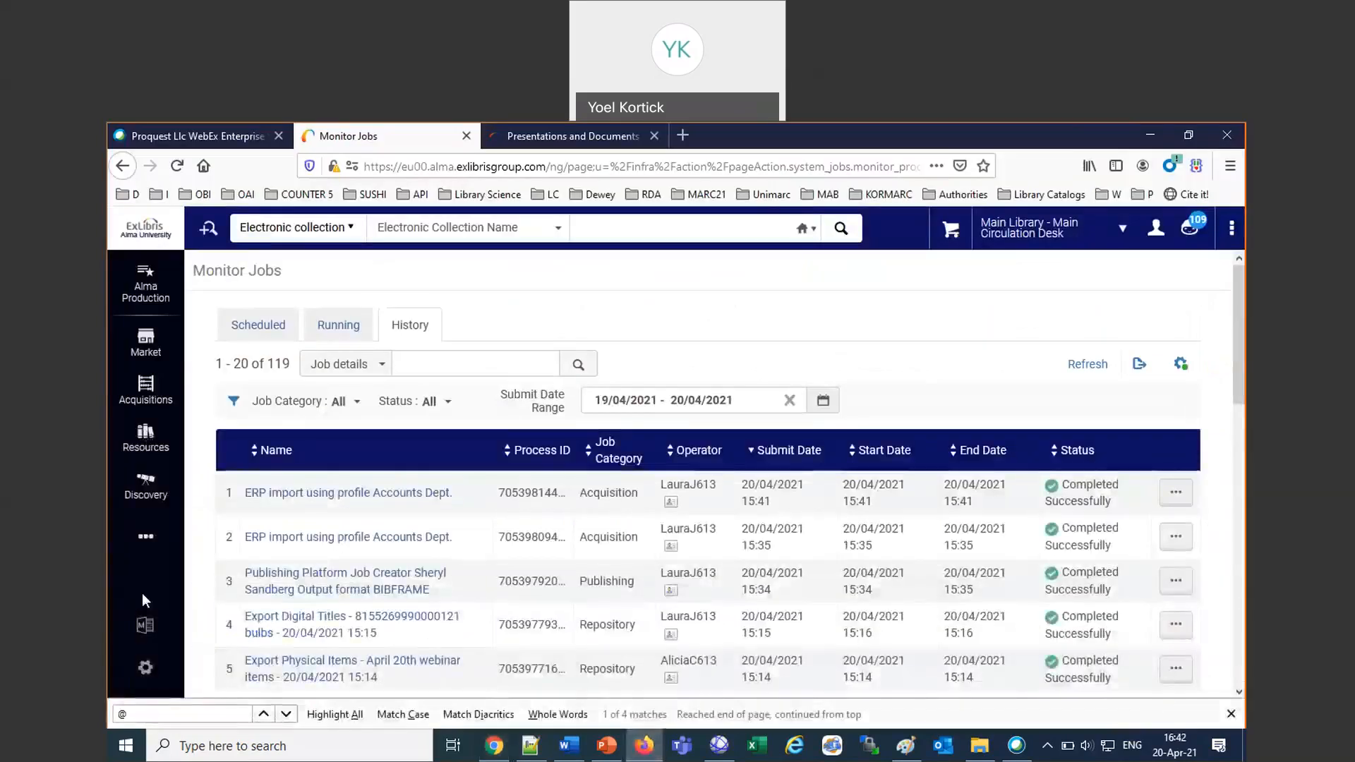
left_click(147, 668)
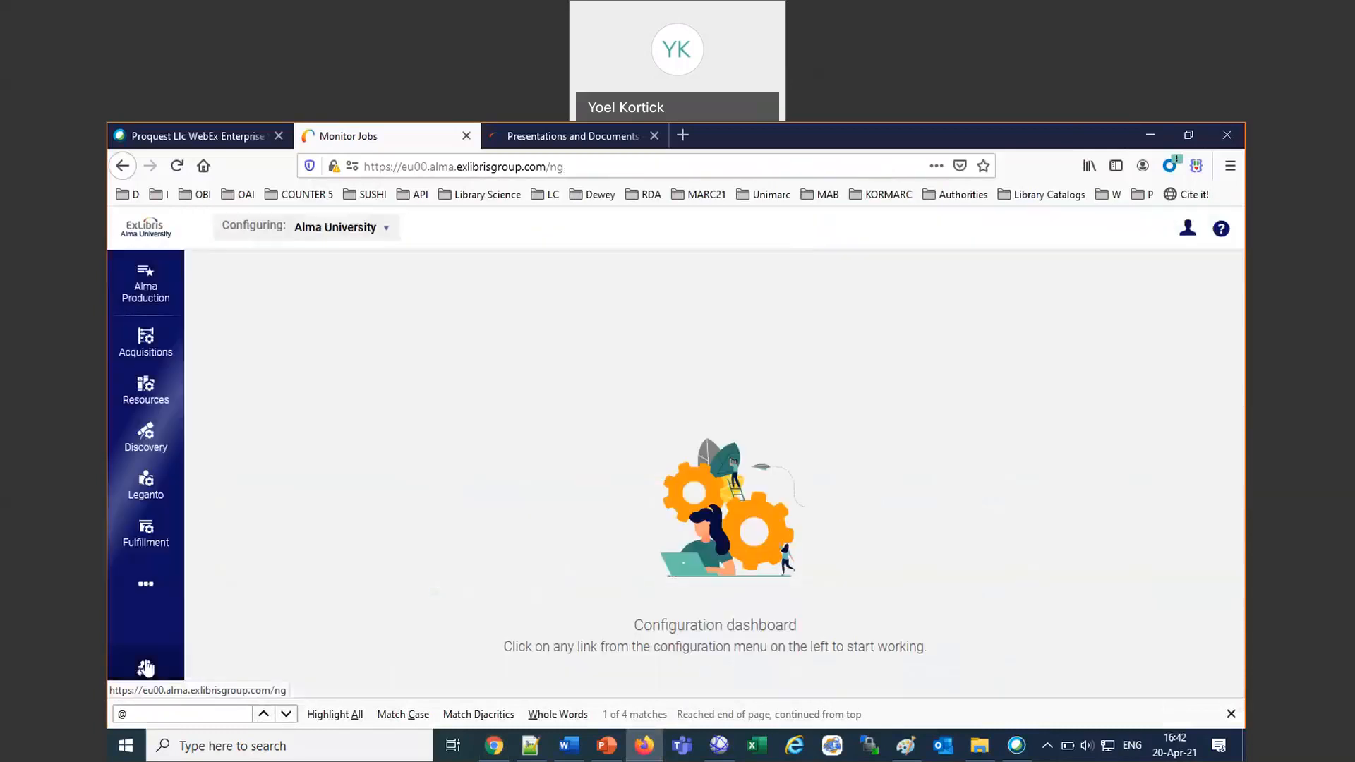
left_click(147, 592)
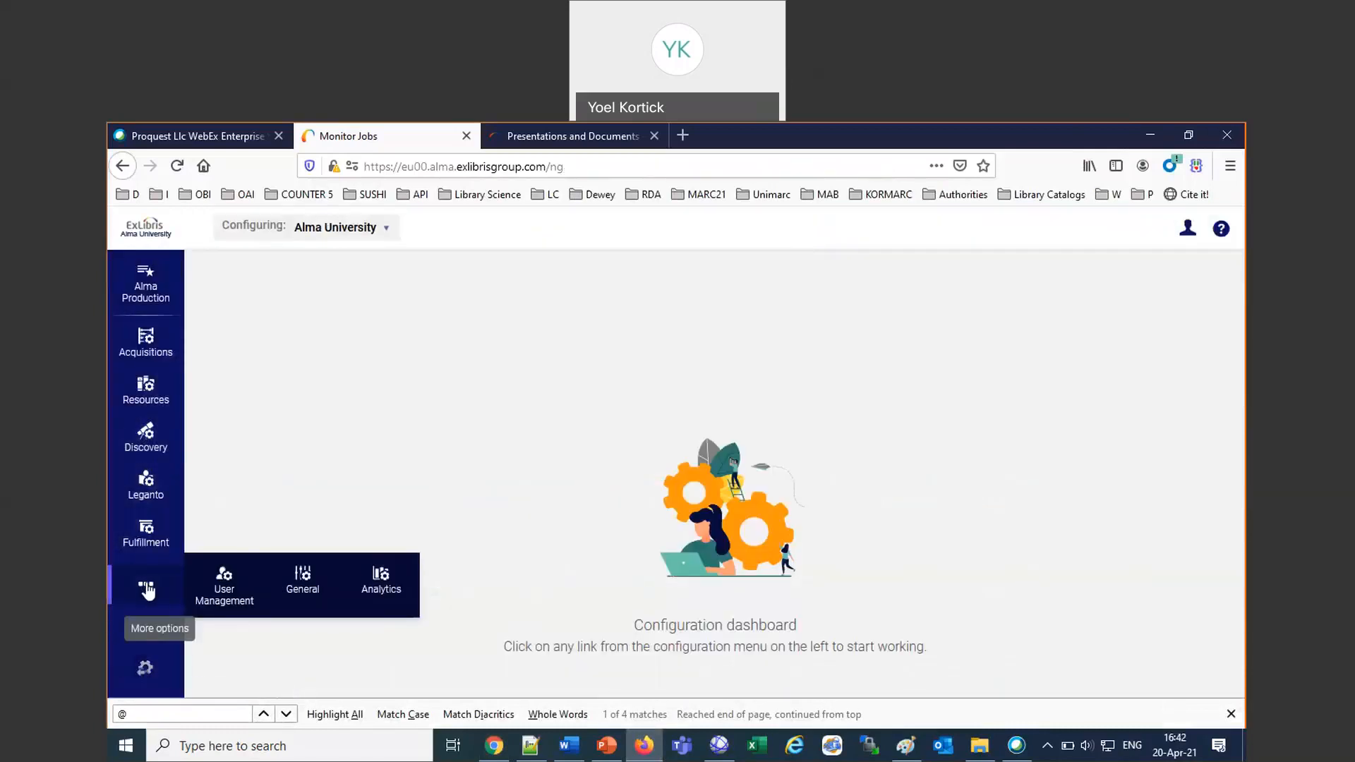
left_click(302, 582)
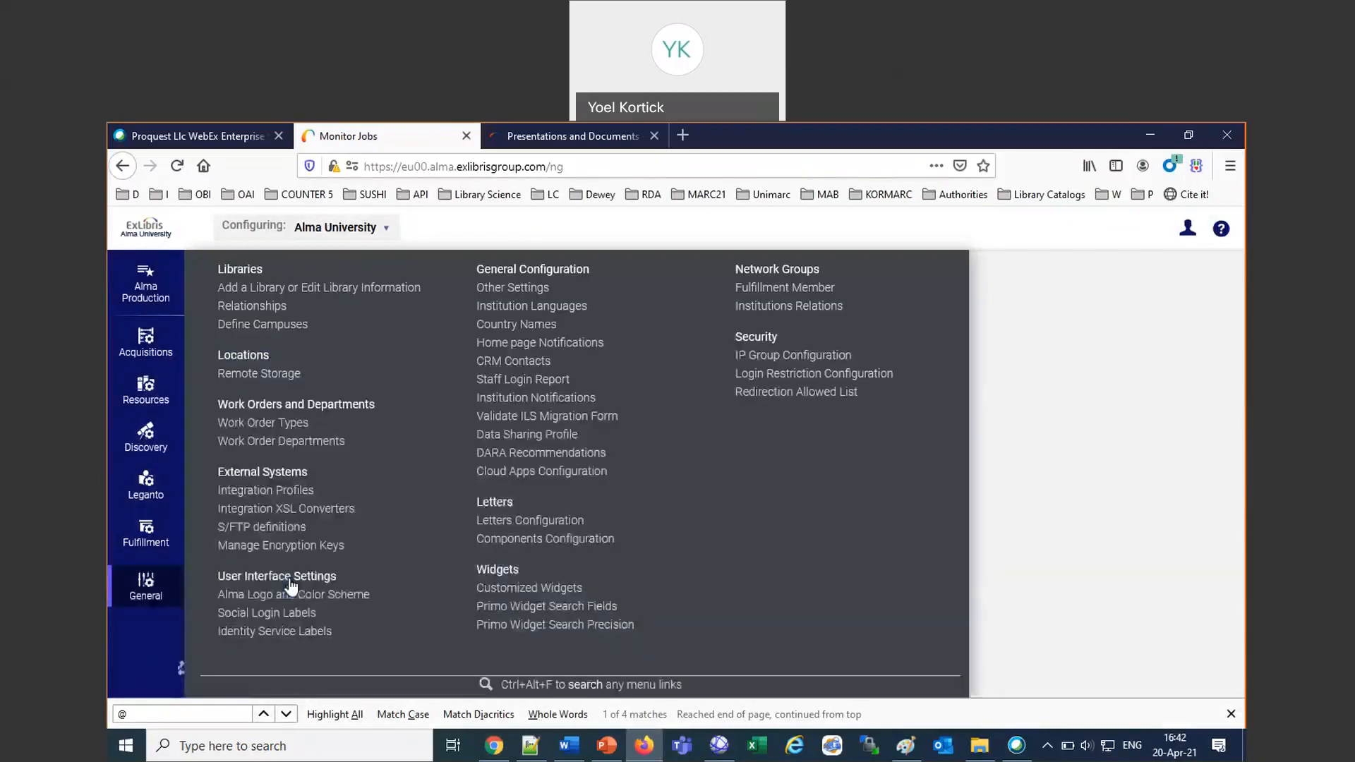
left_click(504, 522)
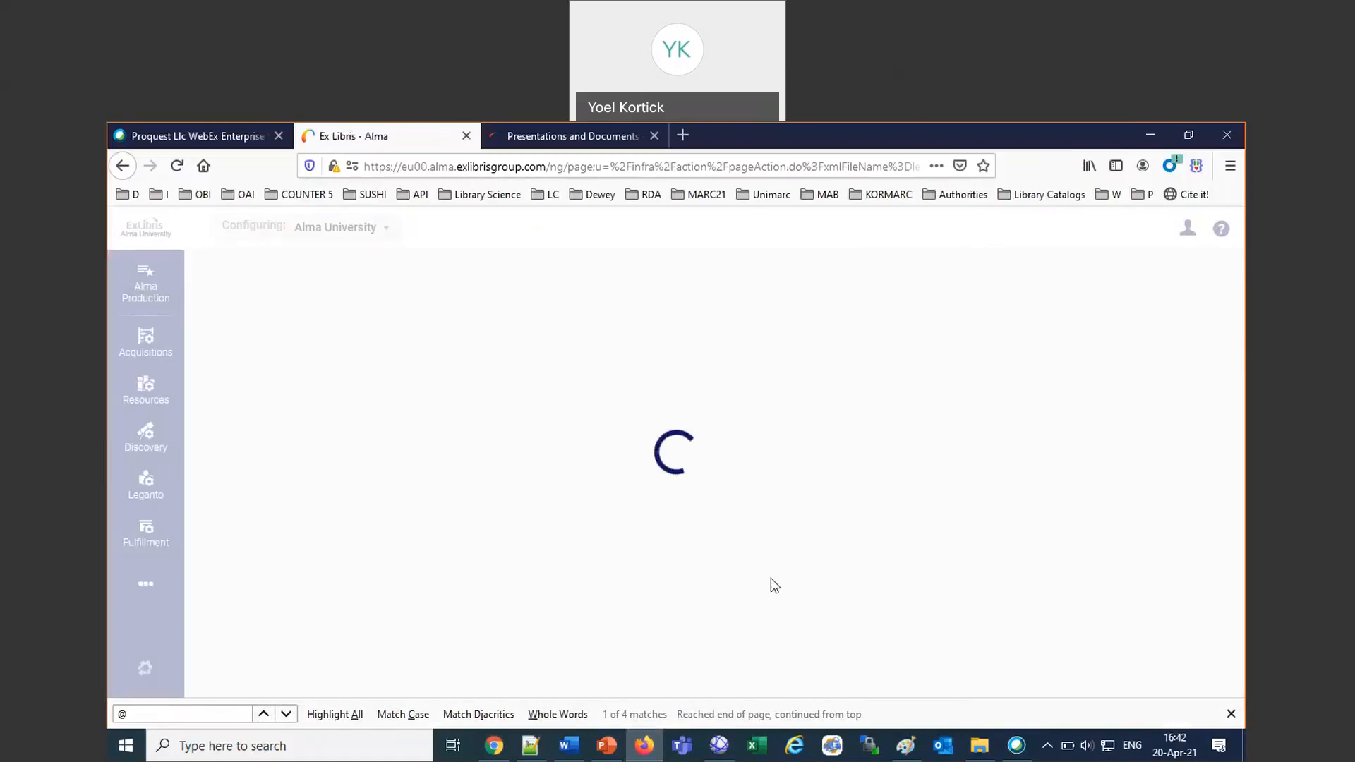
Search the letters by name for "system" and open the System Job Letter for editing.
left_click(389, 332)
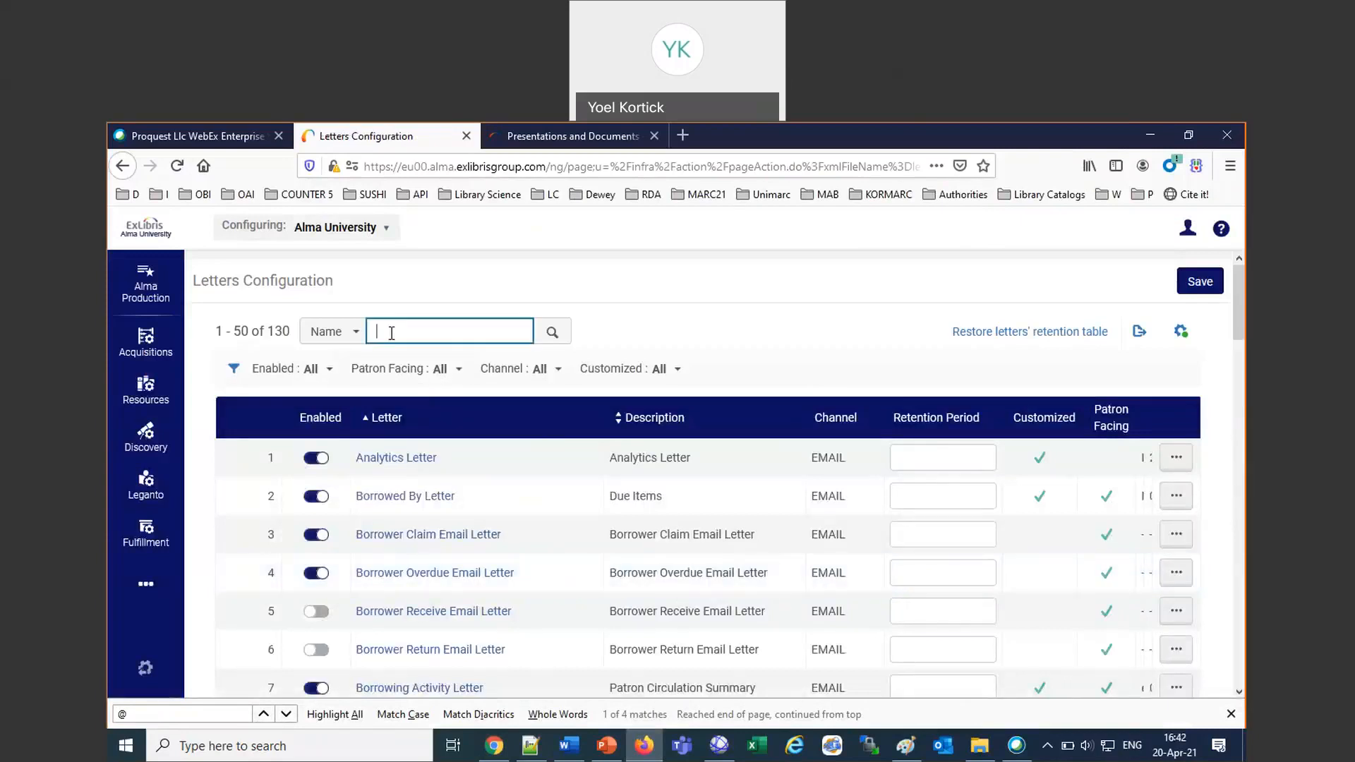
type("system")
key("Return")
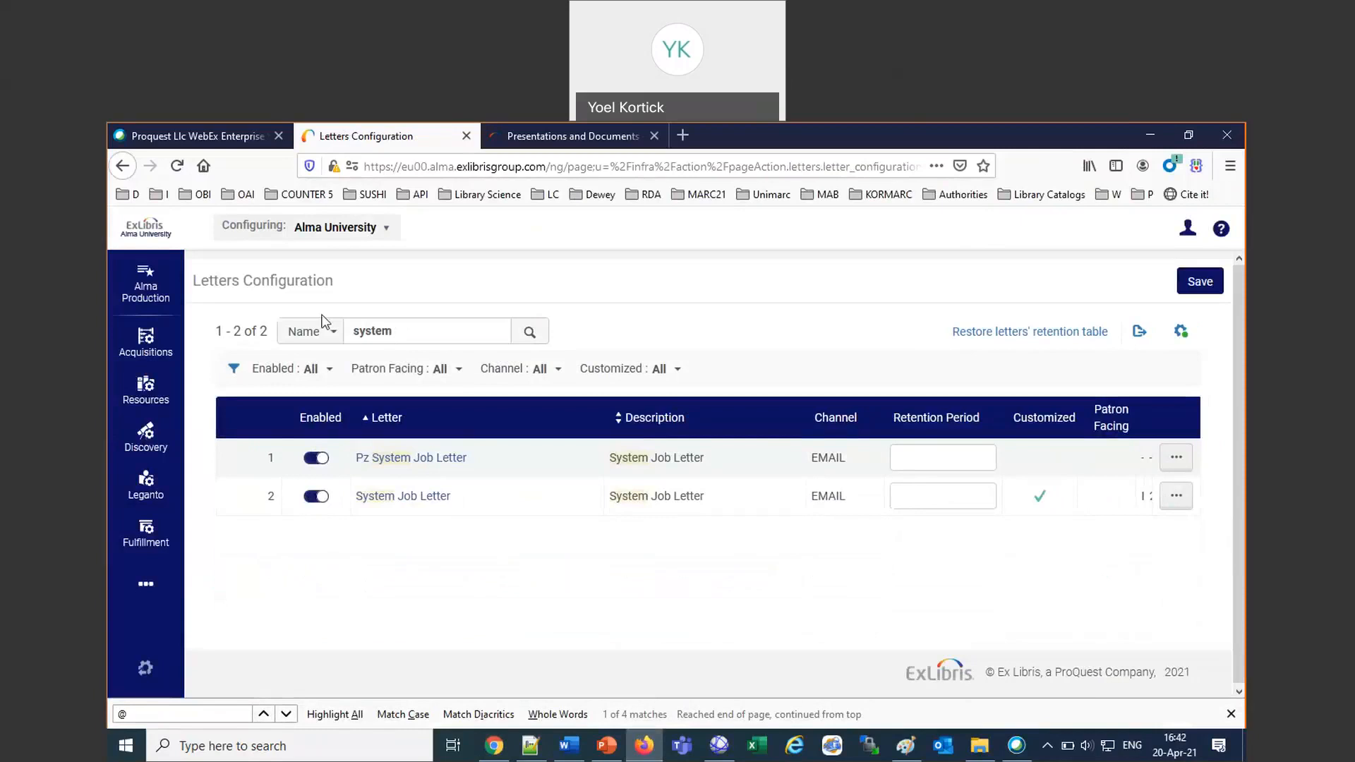
left_click(1176, 496)
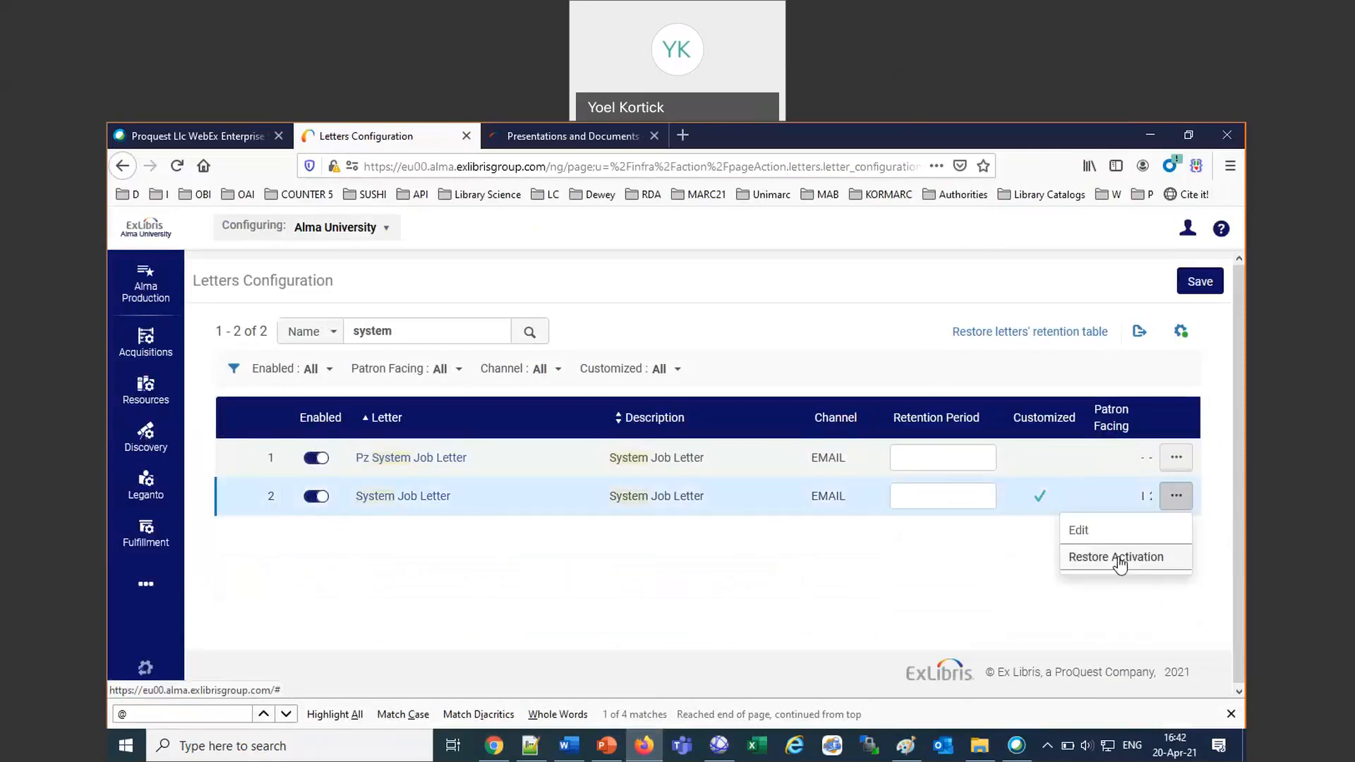
left_click(1080, 531)
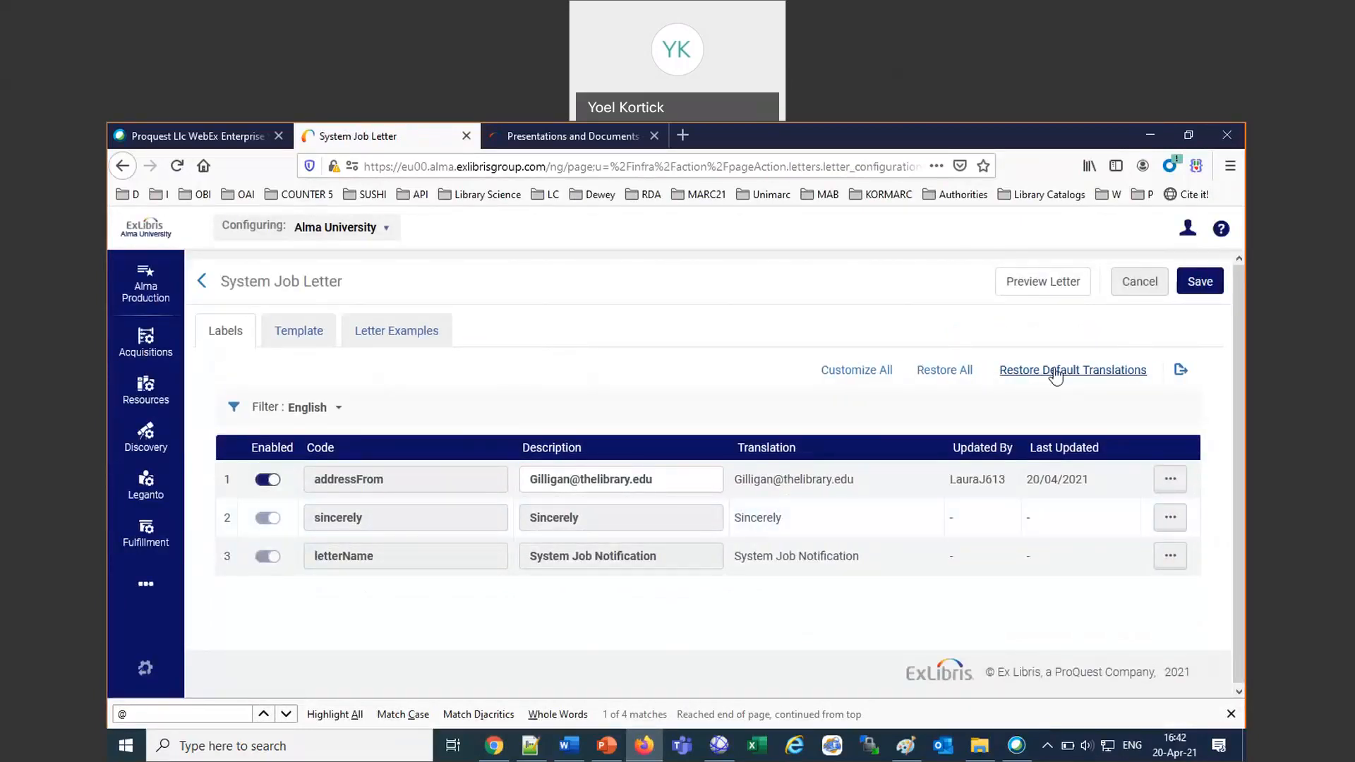
Restore all labels and the XSL template of the System Job Letter to their defaults and save the letter.
left_click(958, 373)
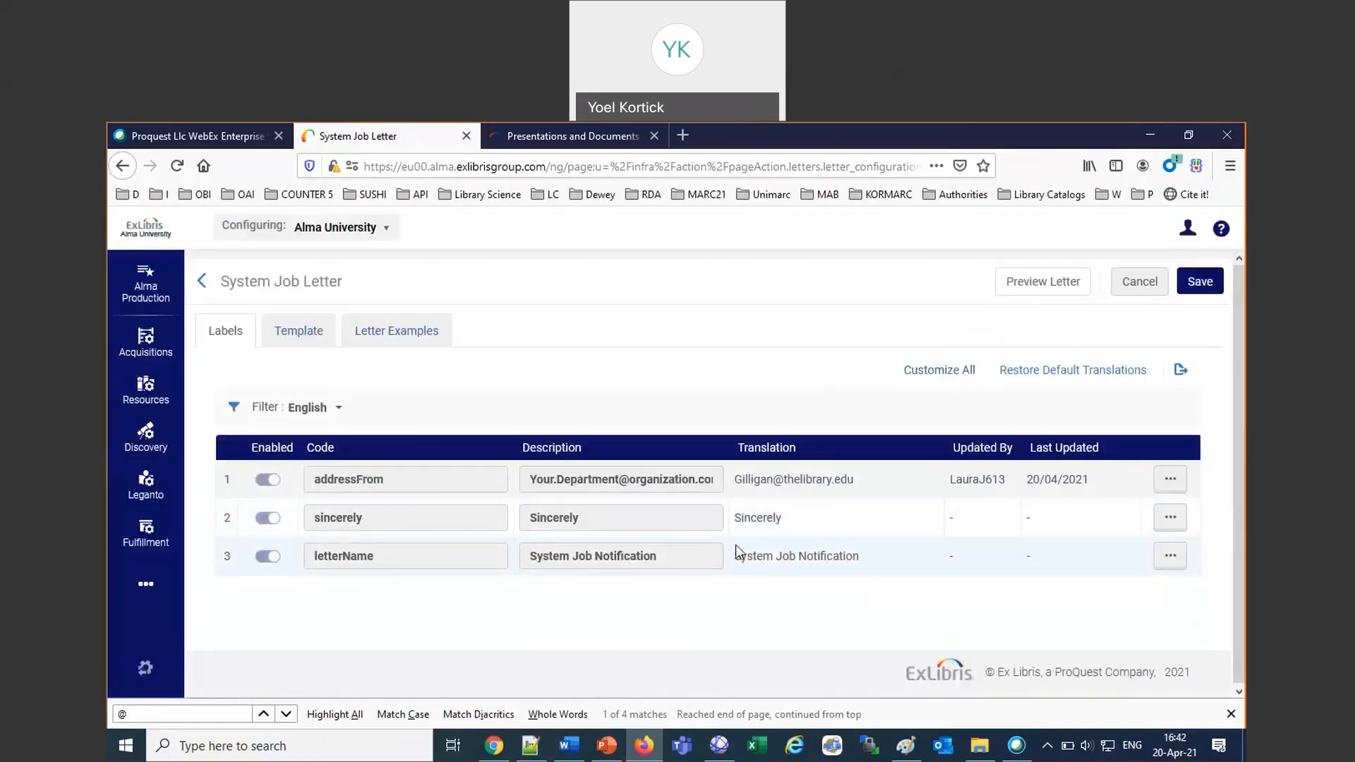
left_click(290, 343)
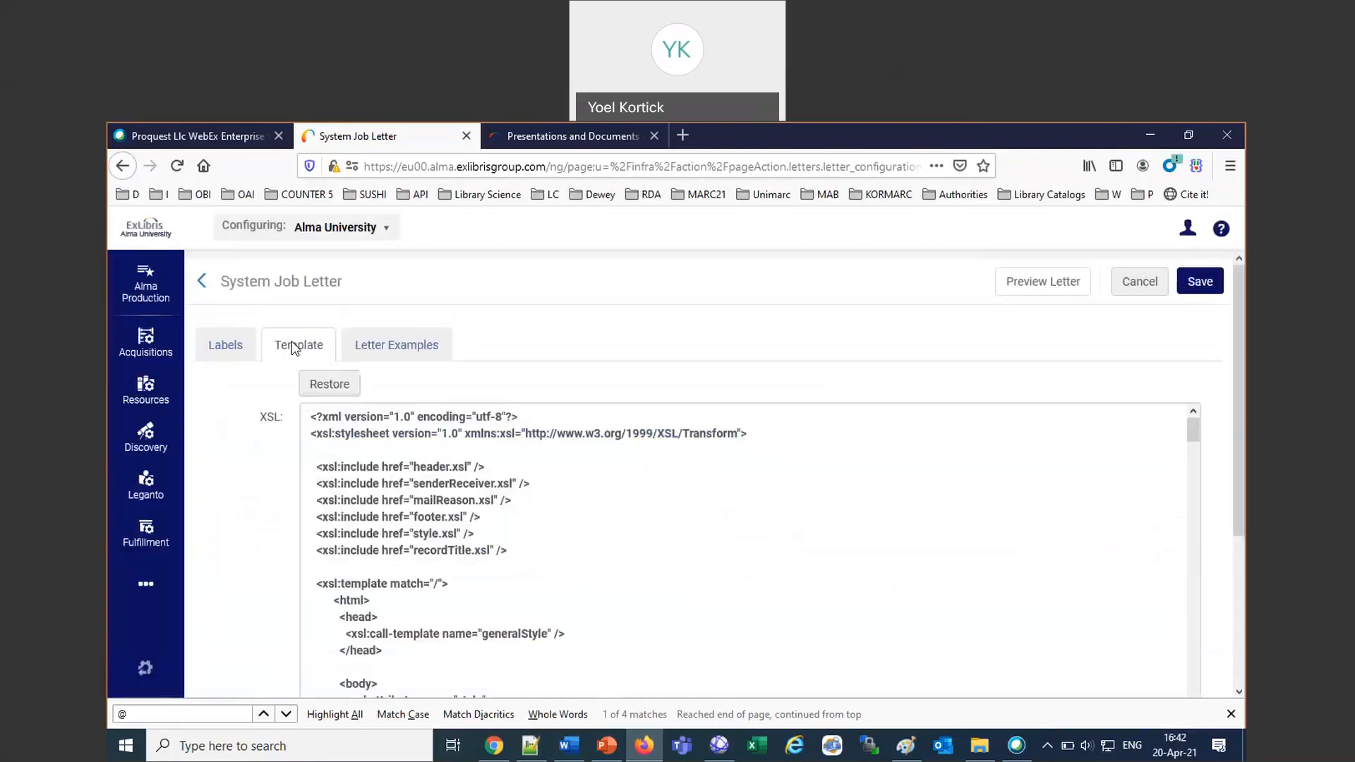
scroll(873, 554, "down", 2)
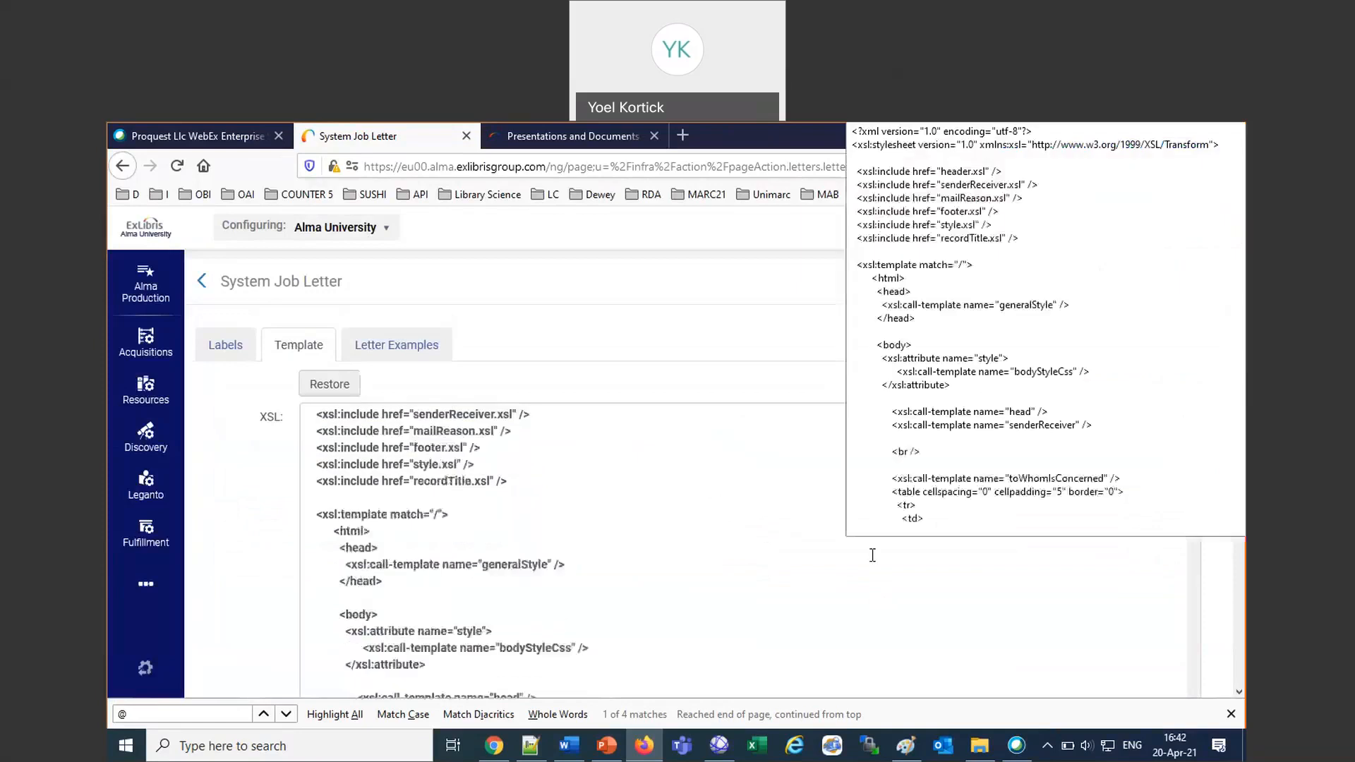
scroll(873, 554, "up", 2)
left_click(318, 387)
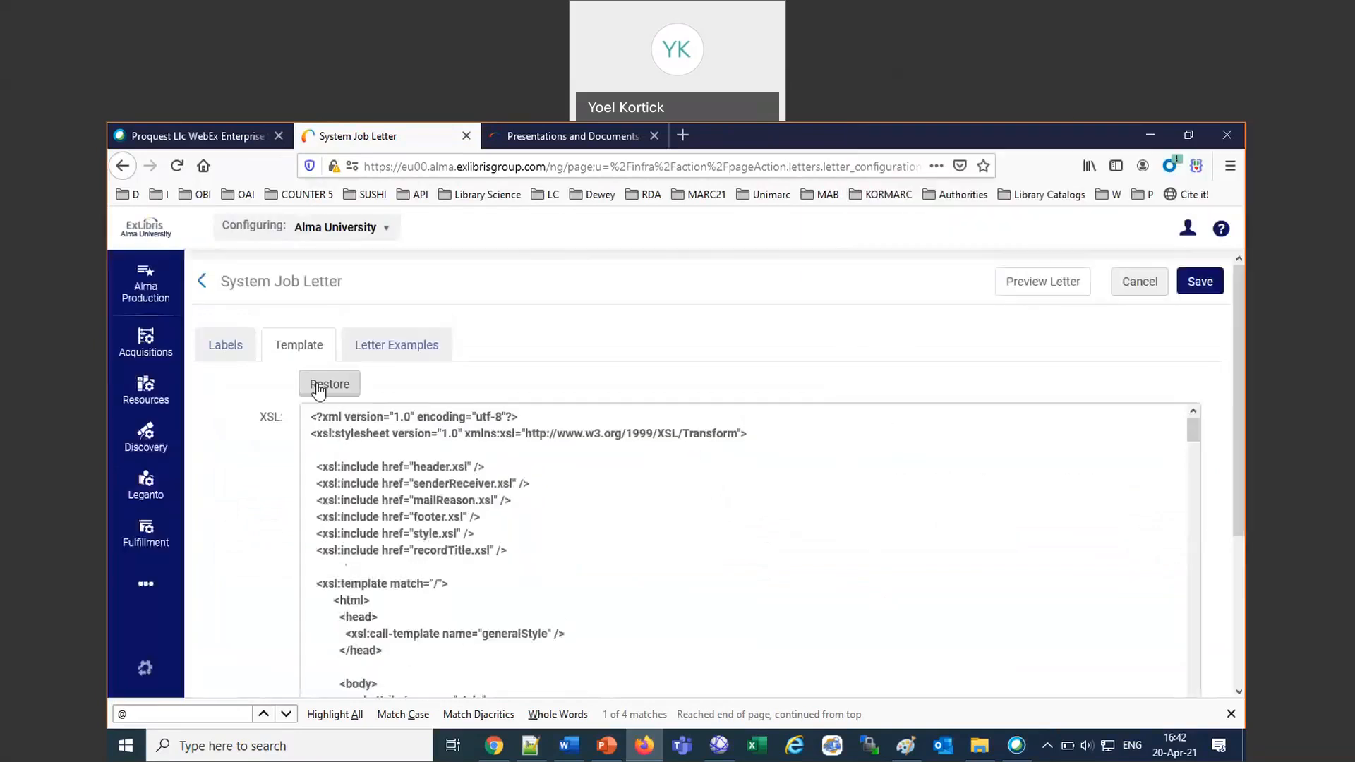
left_click_drag(1195, 424, 1229, 748)
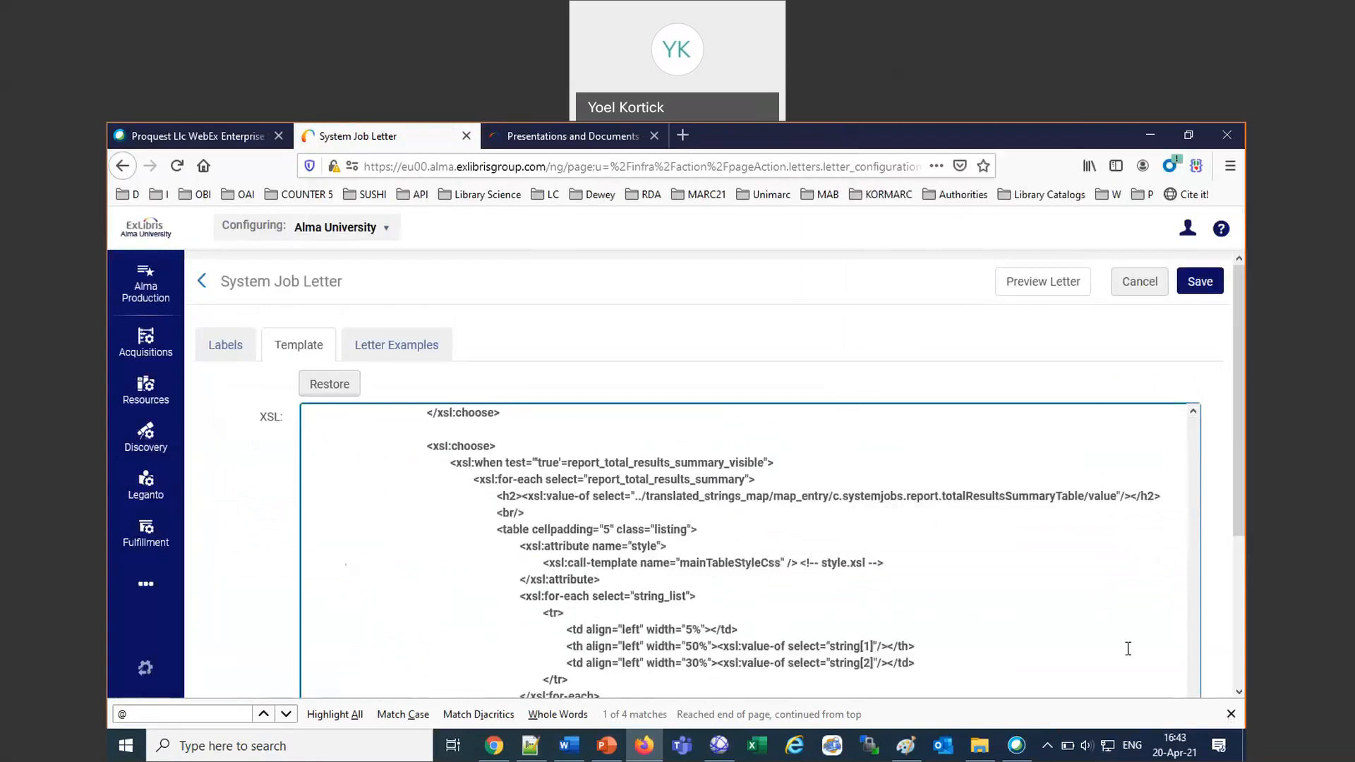
scroll(1128, 649, "down", 5)
scroll(1128, 649, "down", 10)
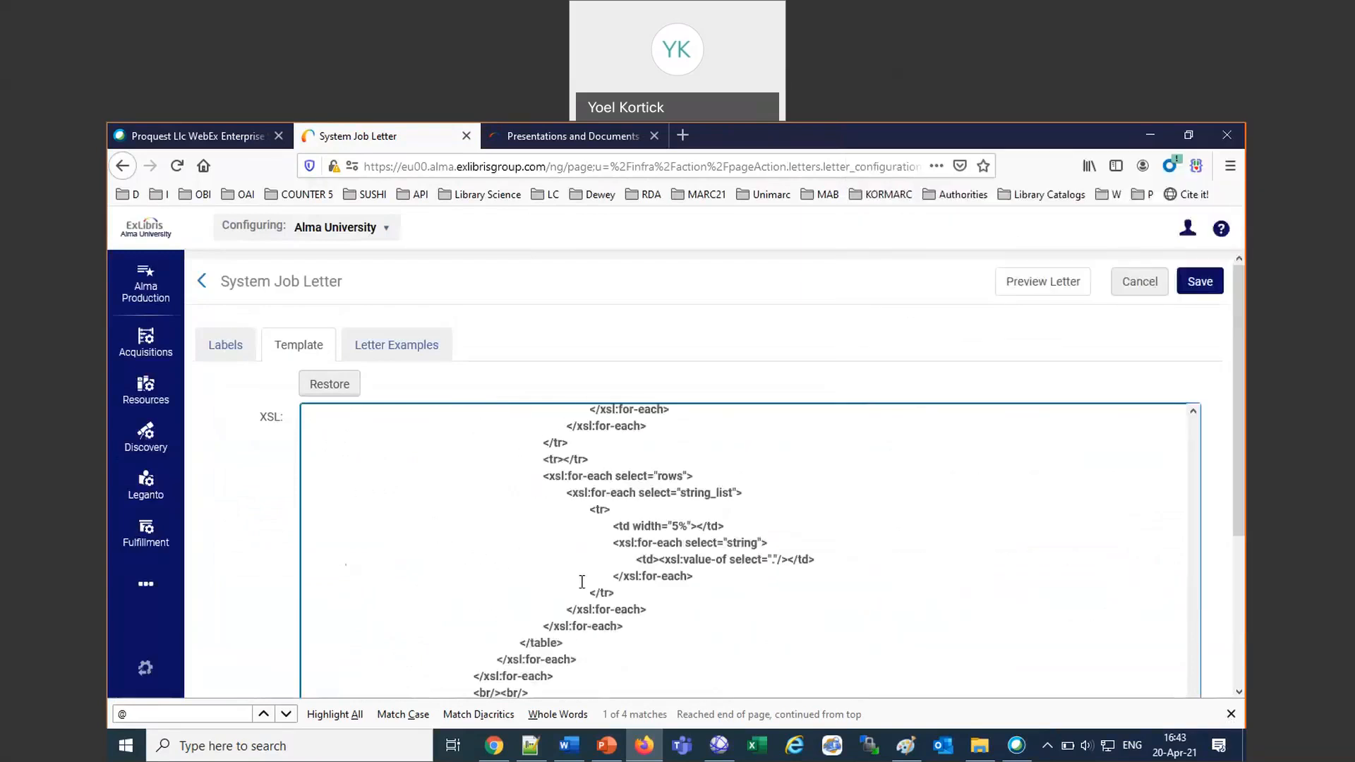
scroll(582, 582, "down", 2)
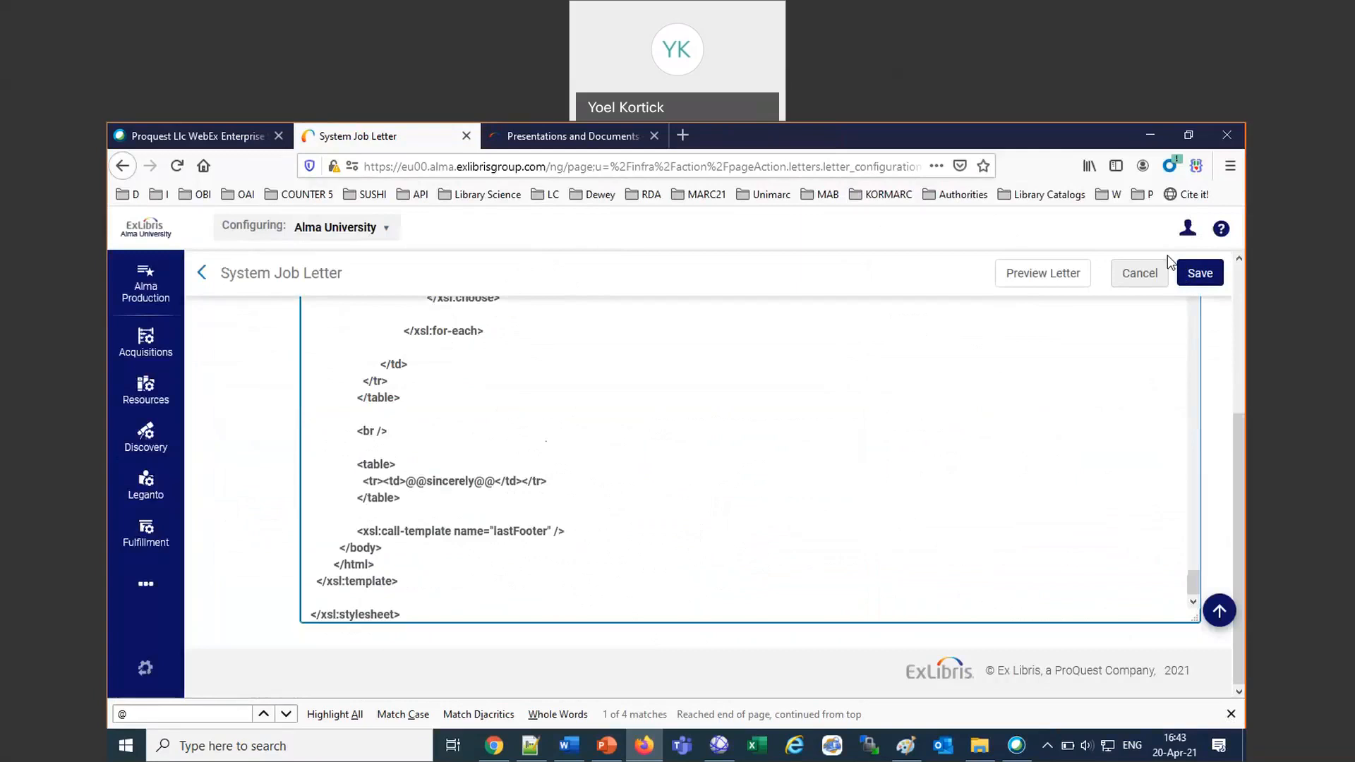
left_click(1200, 273)
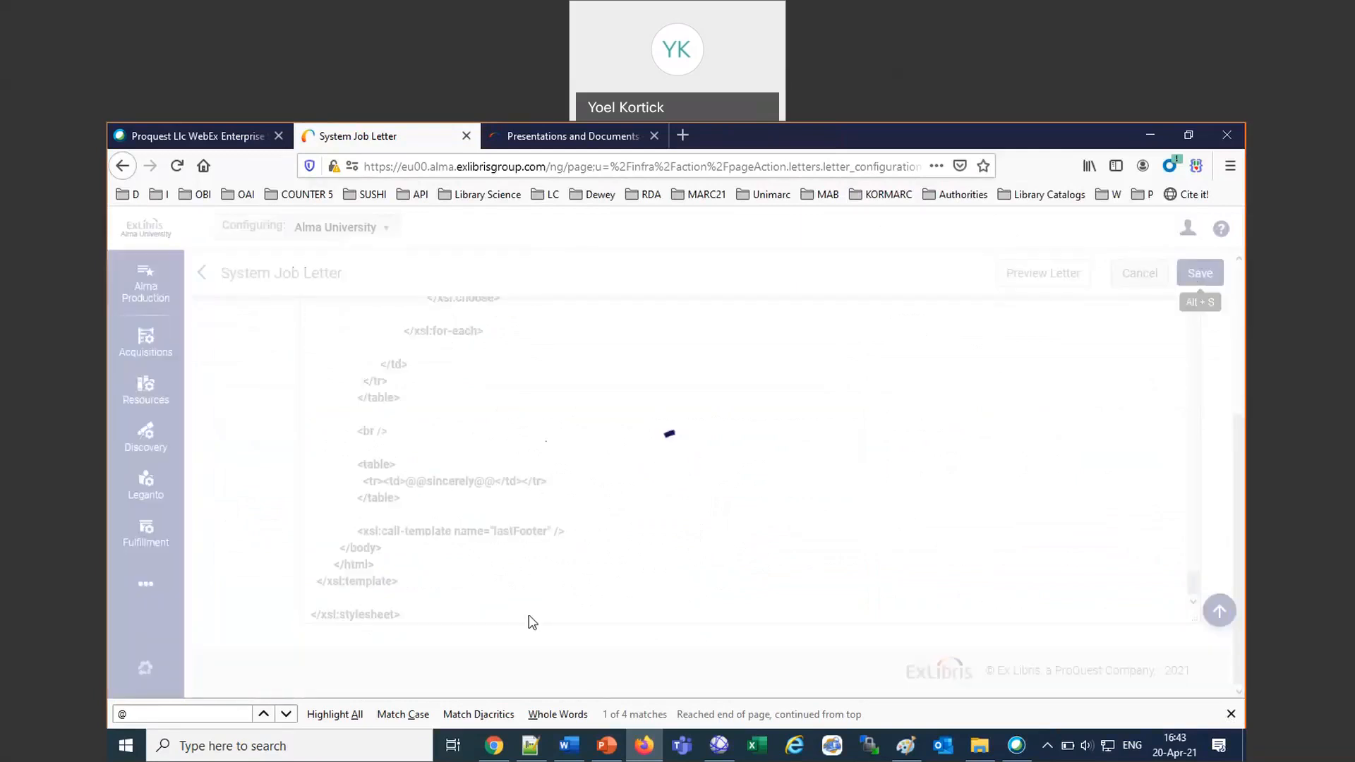
Switch to the Job Management in Alma presentation in PowerPoint and review the Email Notifications and the System Job Letter slides through slide 77.
left_click(607, 748)
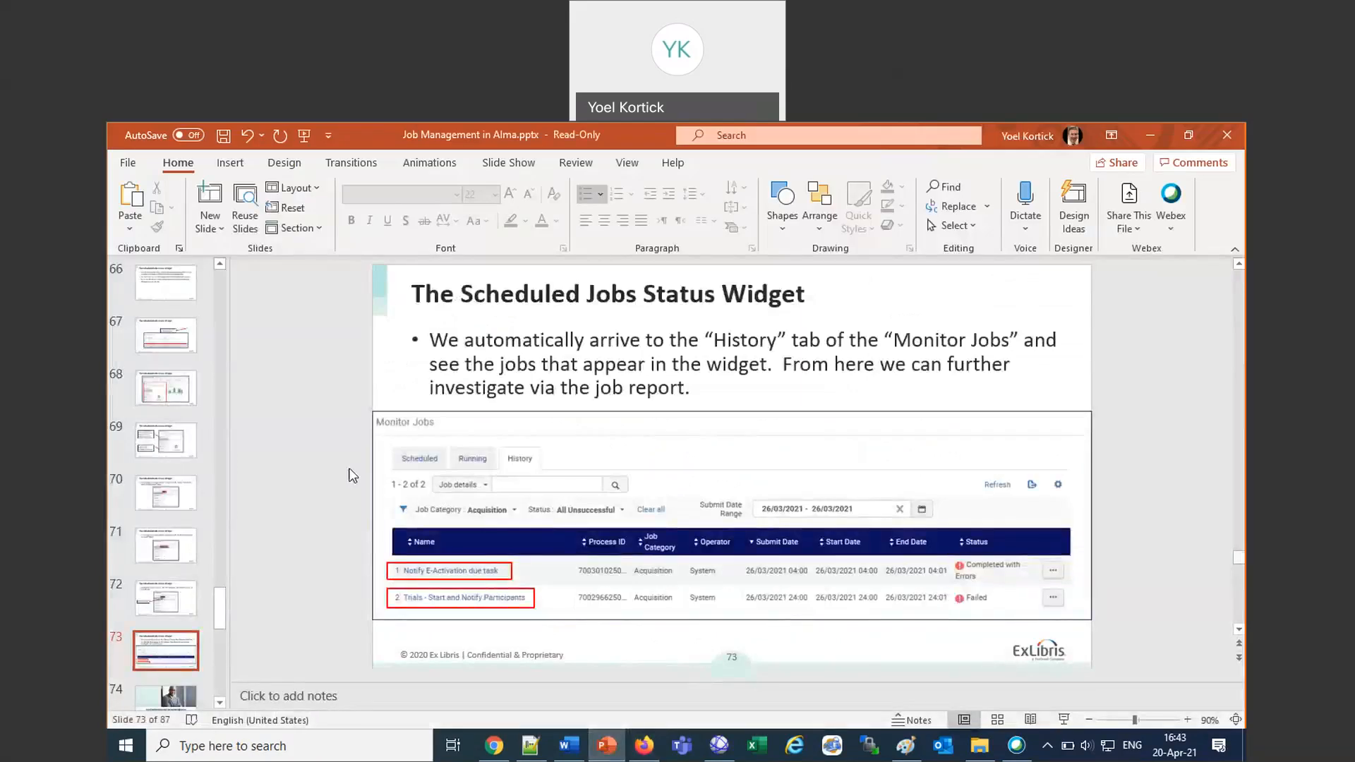
scroll(353, 476, "down", 1)
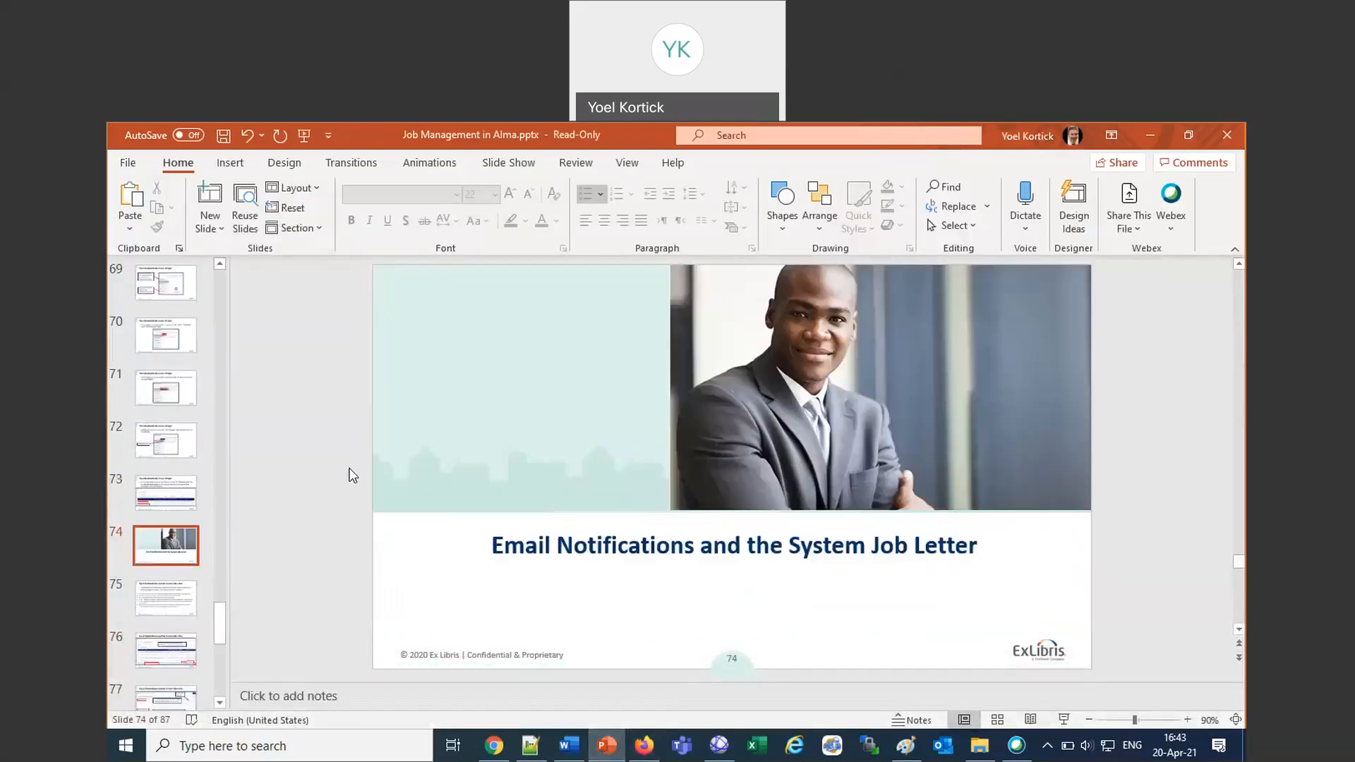
scroll(353, 476, "down", 1)
scroll(353, 476, "down", 1)
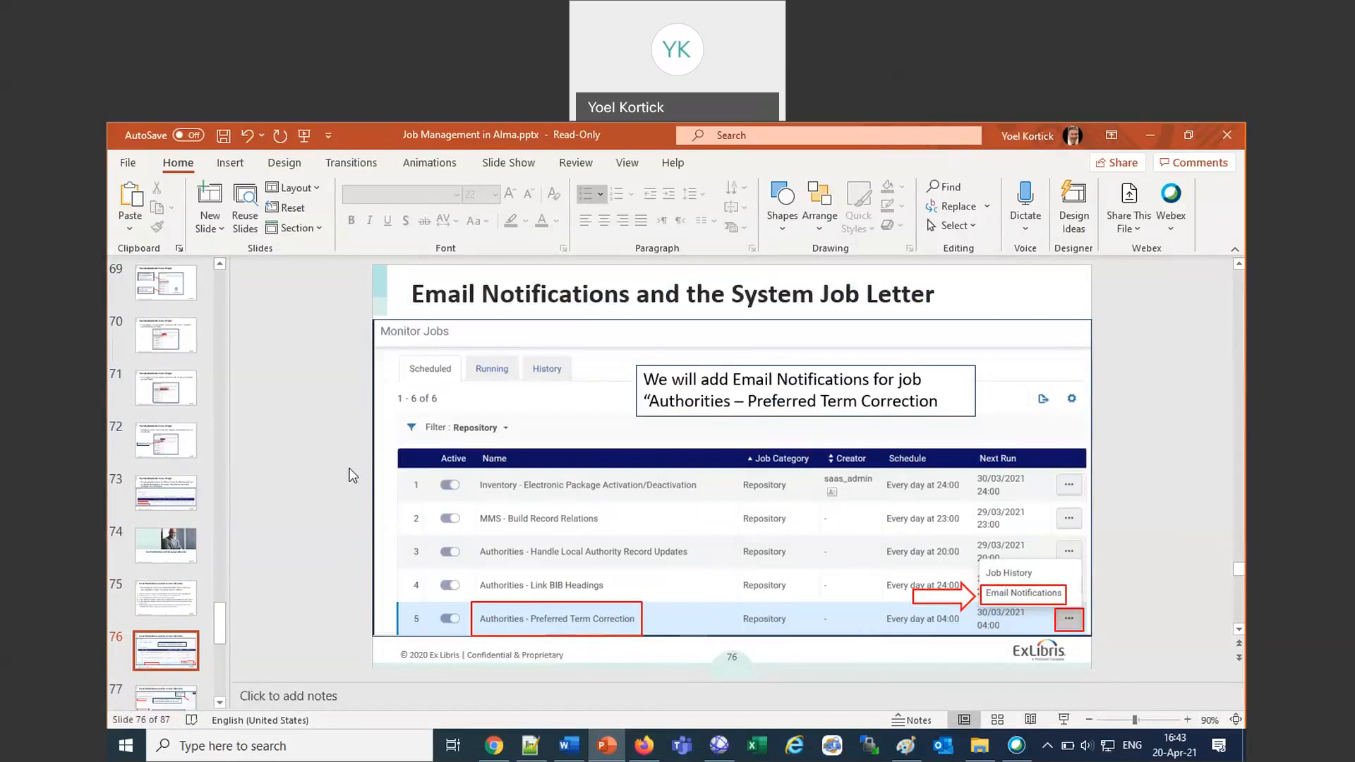
key("Page_Down")
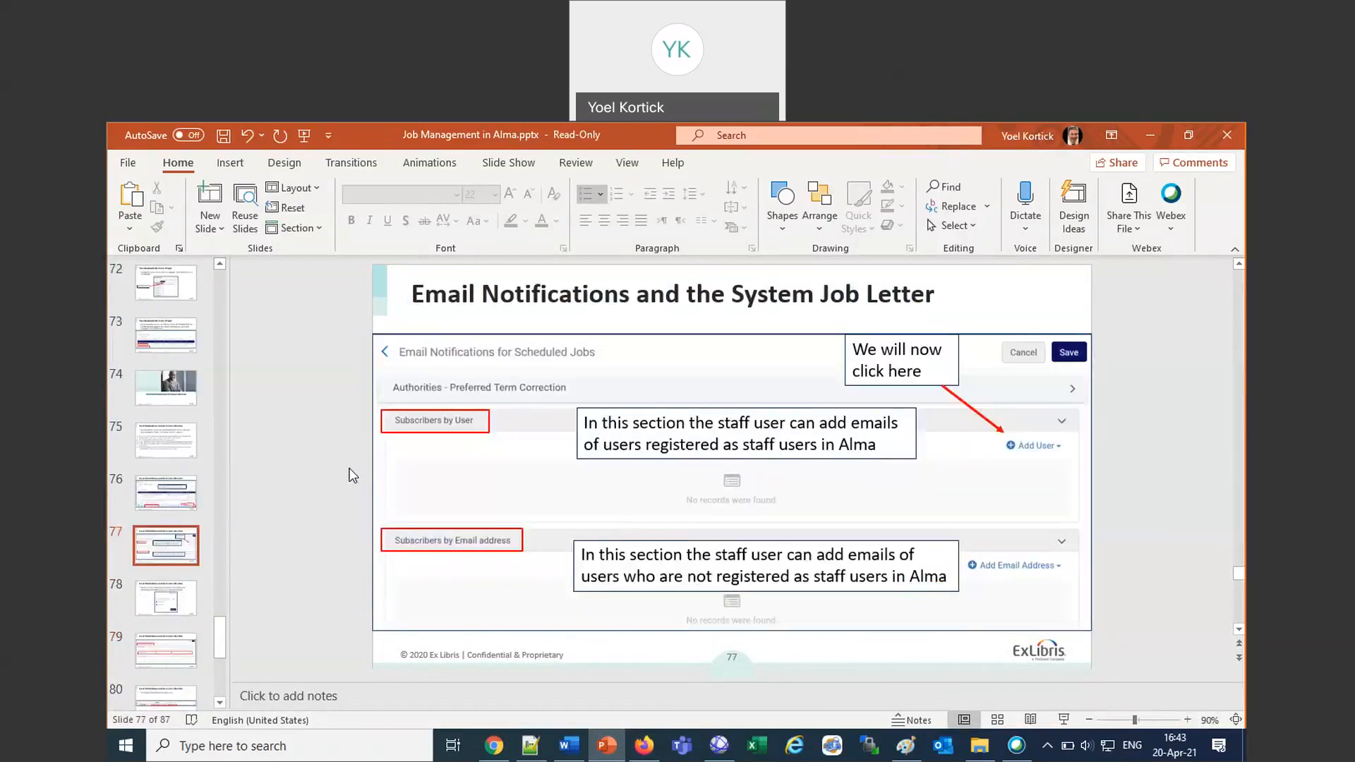
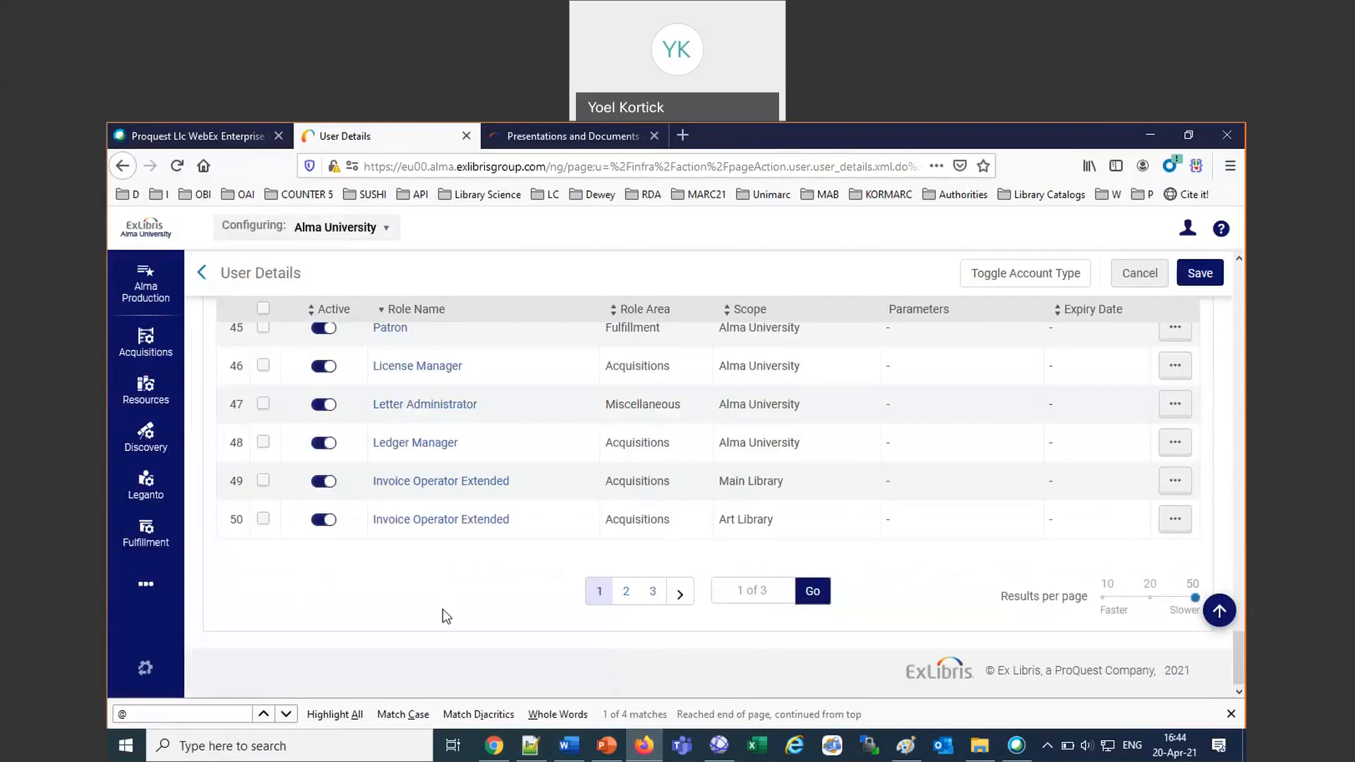
Sort the user's roles by role name in ascending order and go to page 2 of the roles list.
scroll(443, 609, "down", 1)
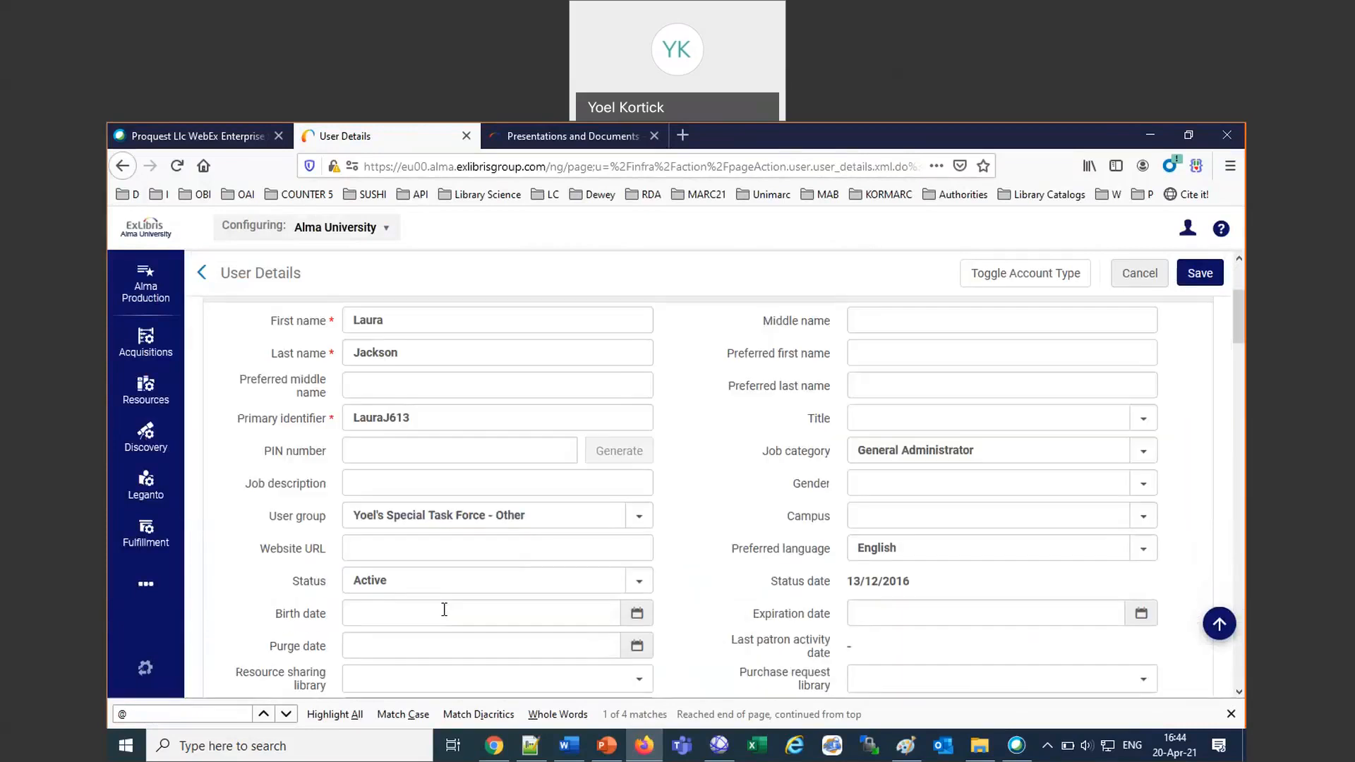
scroll(444, 609, "down", 5)
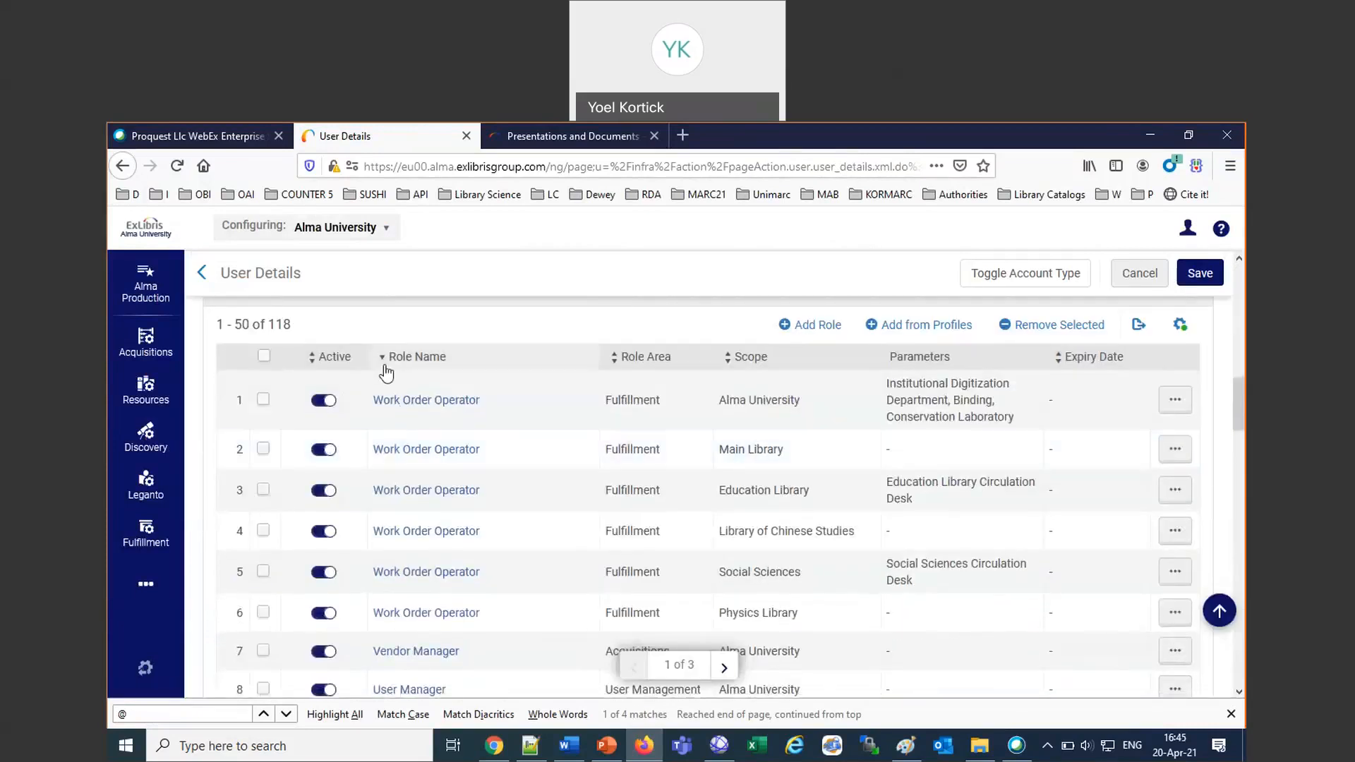
left_click(382, 358)
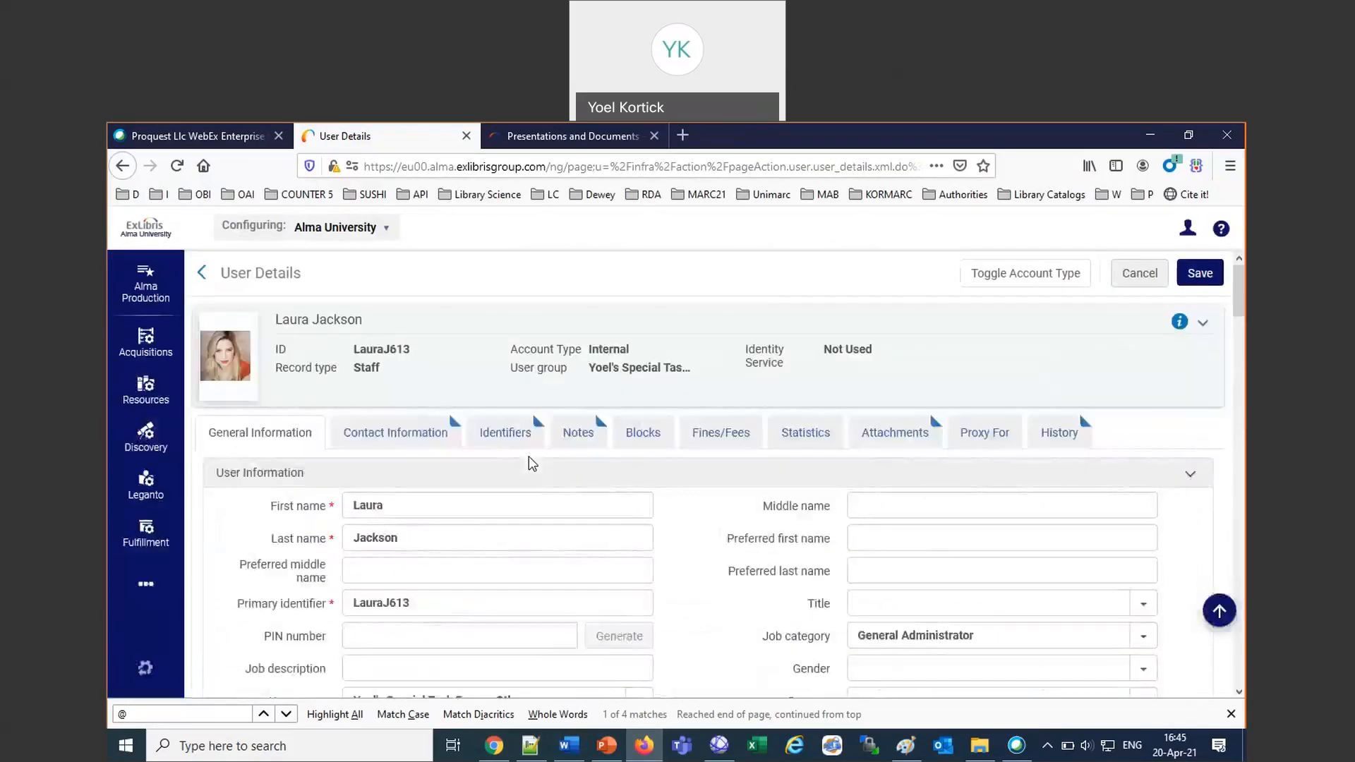
scroll(530, 457, "down", 15)
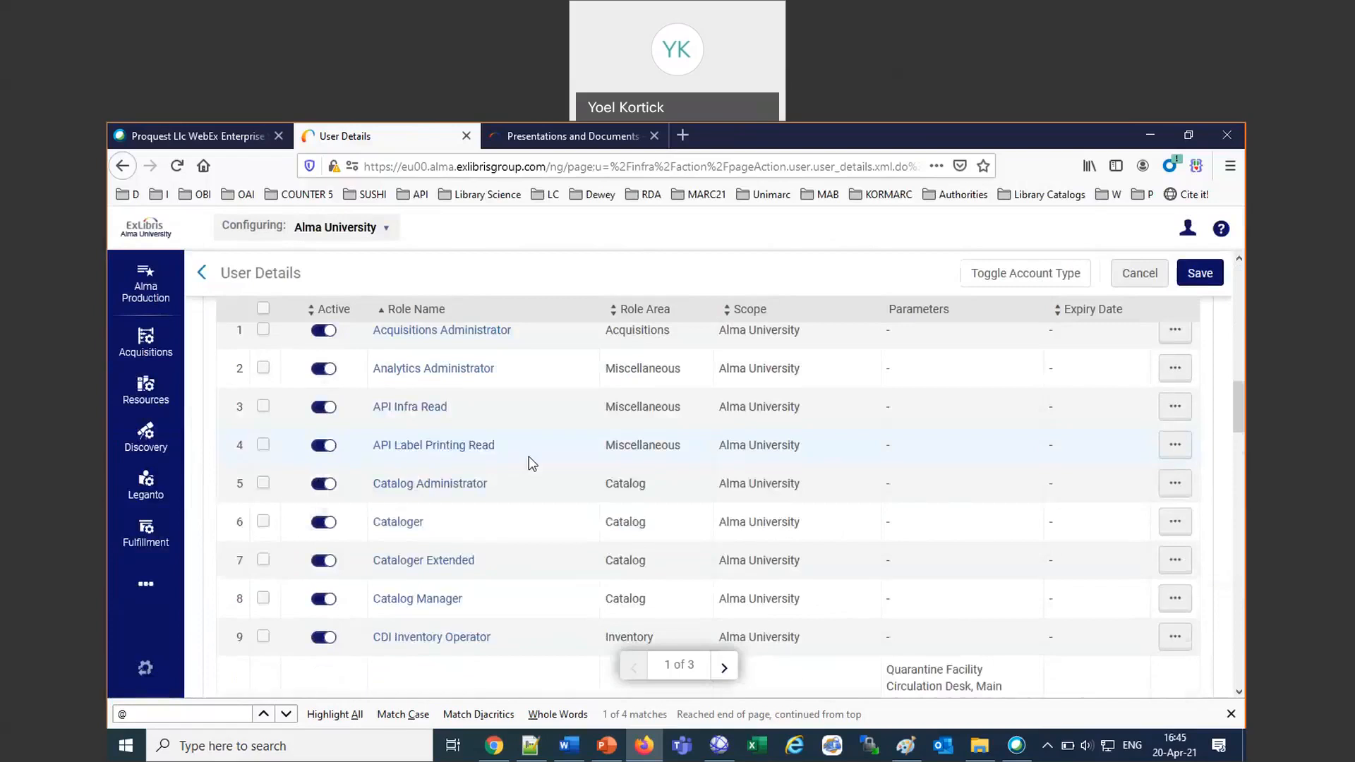
scroll(529, 458, "down", 15)
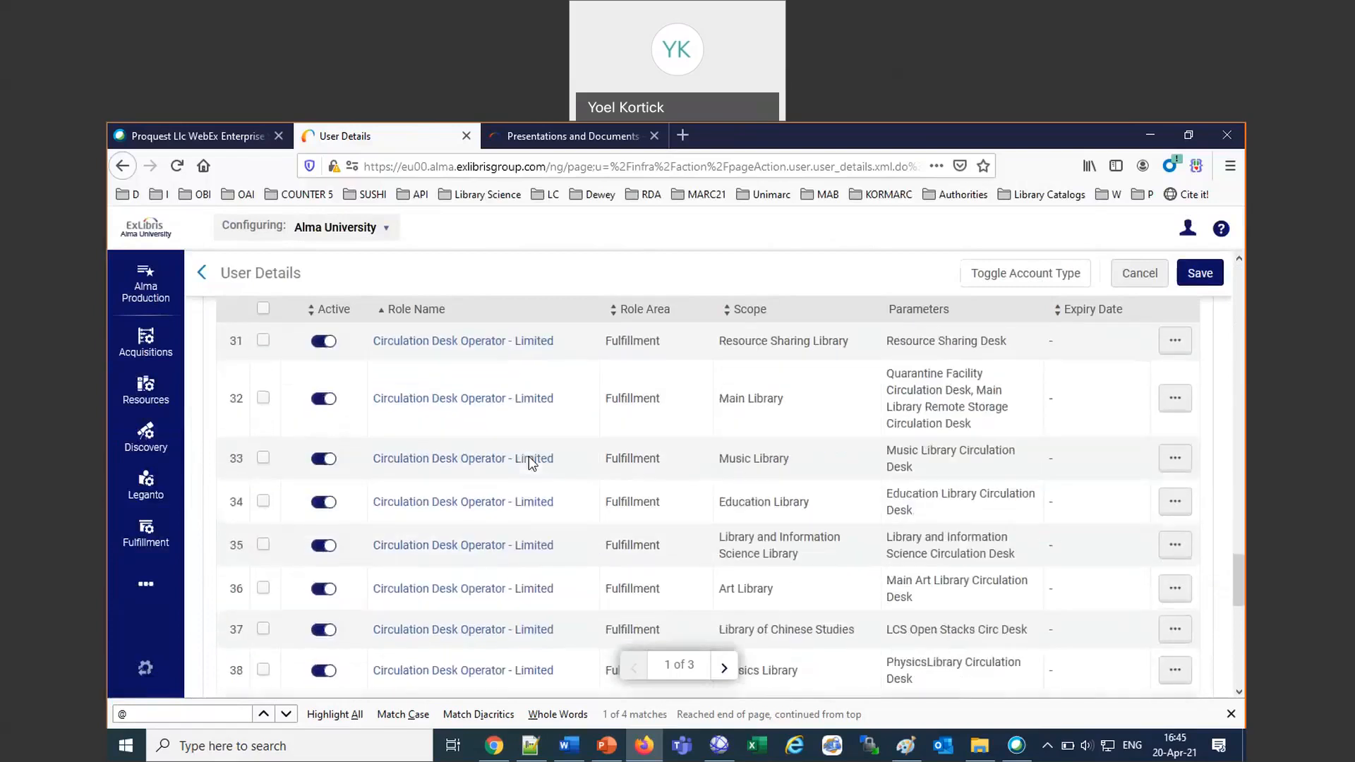
scroll(528, 456, "down", 1)
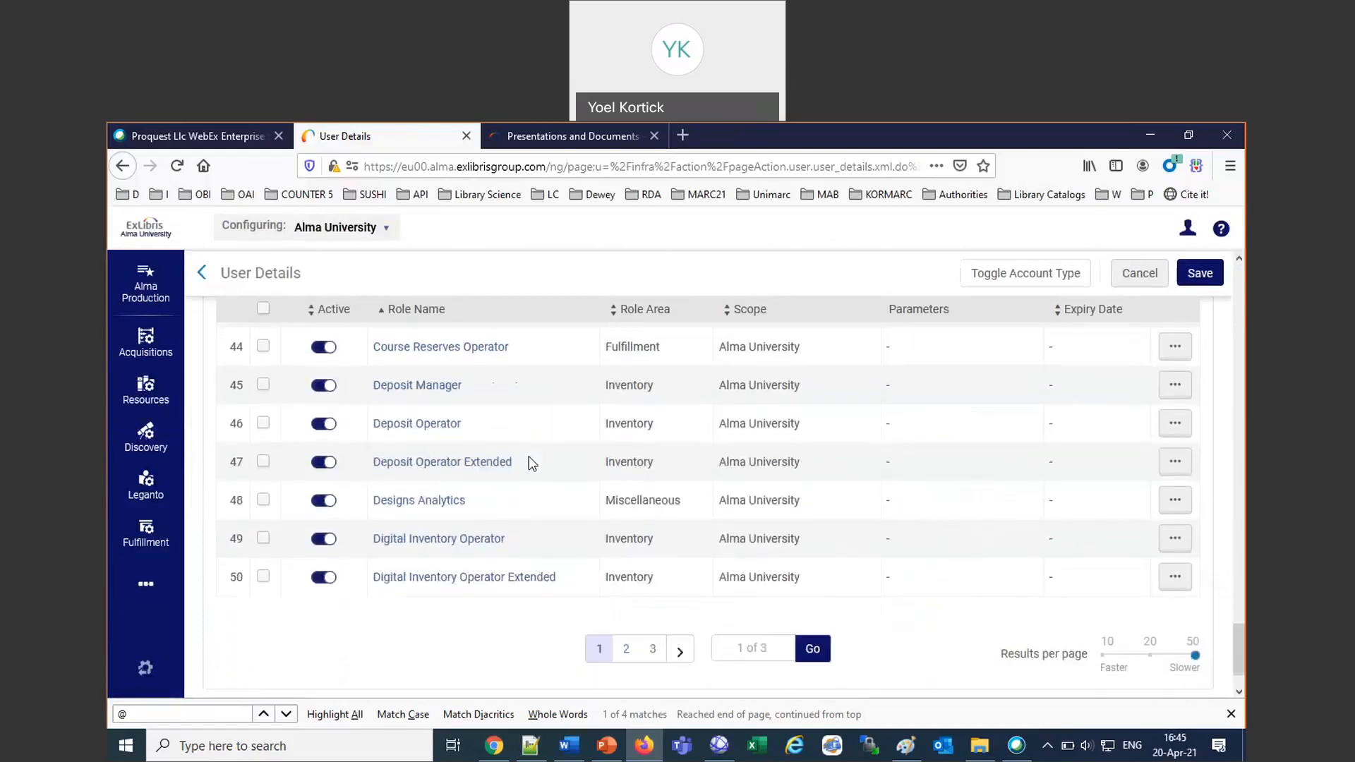
left_click(626, 648)
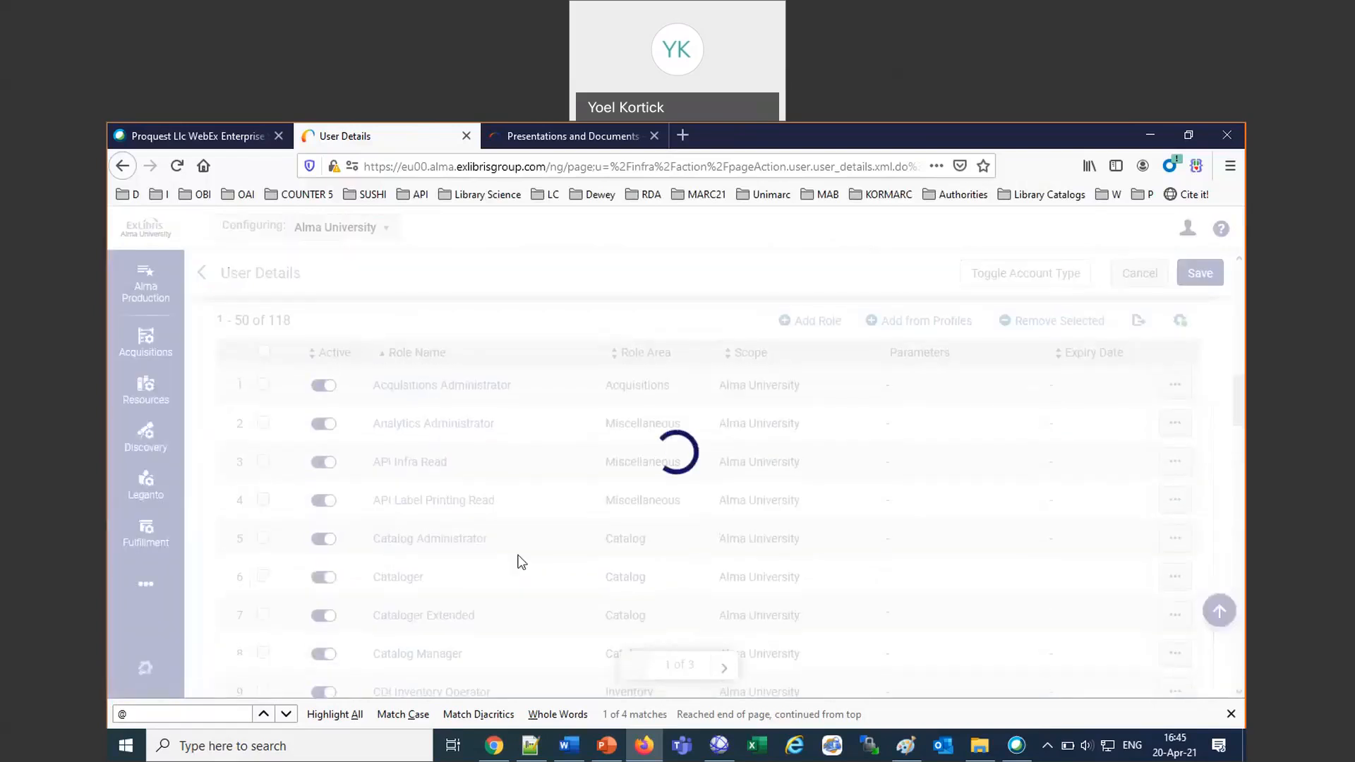
Deactivate the General System Administrator role in the user roles and save the user details.
scroll(521, 562, "down", 5)
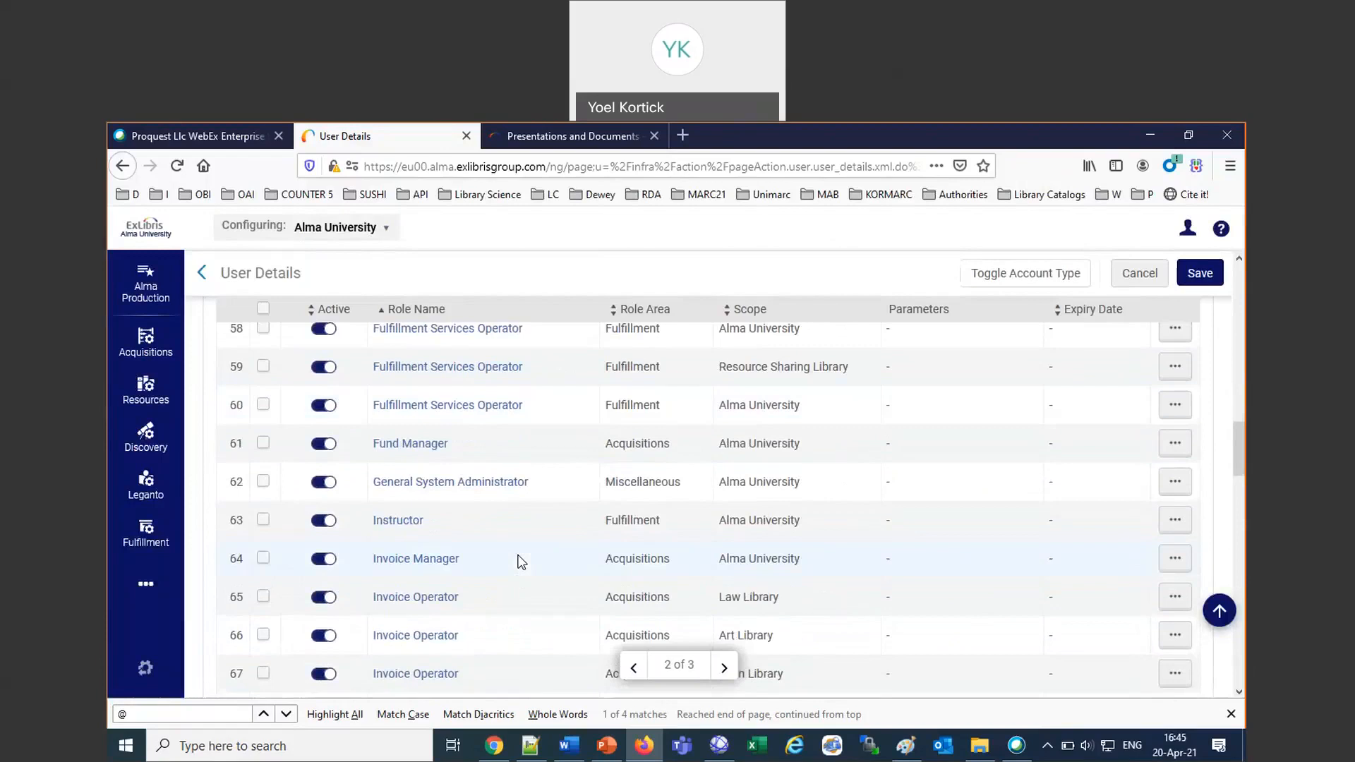
scroll(520, 561, "down", 1)
left_click(324, 472)
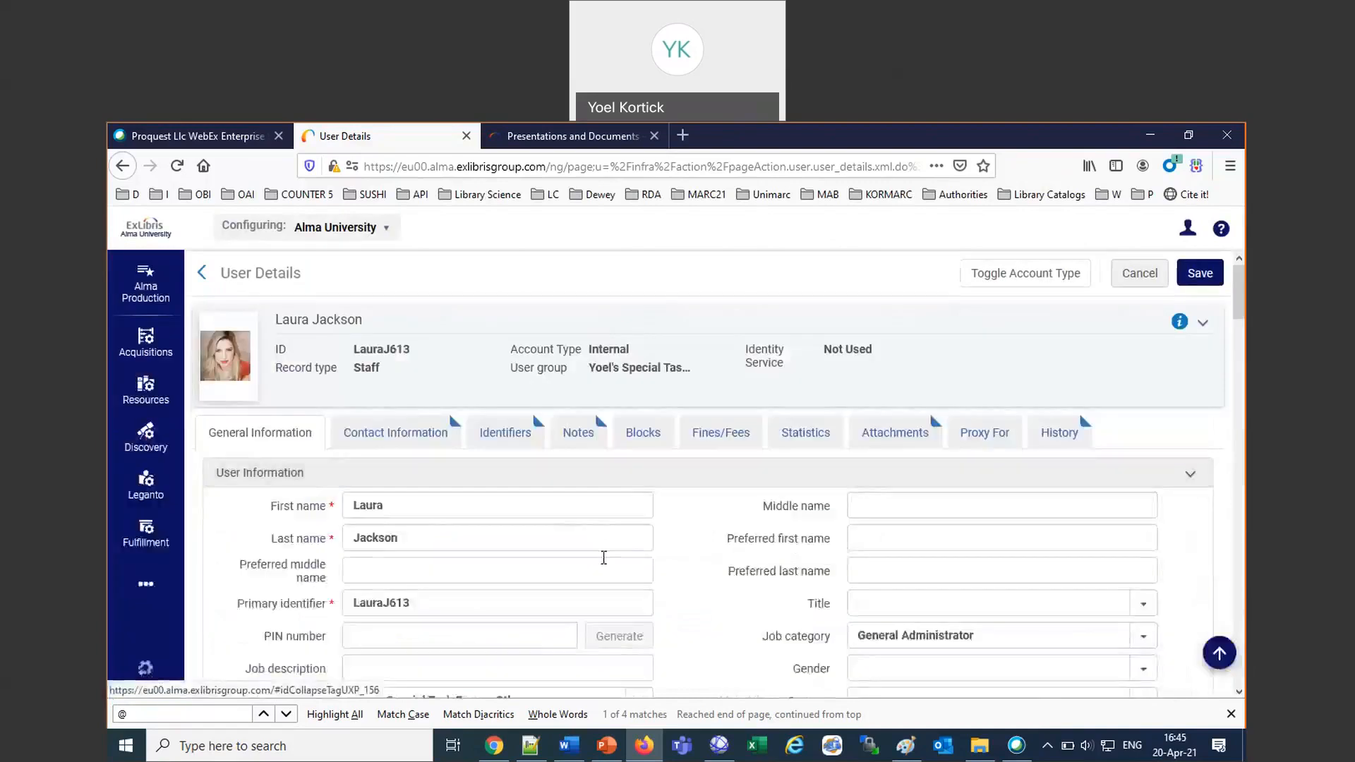
scroll(605, 558, "down", 15)
scroll(605, 562, "down", 3)
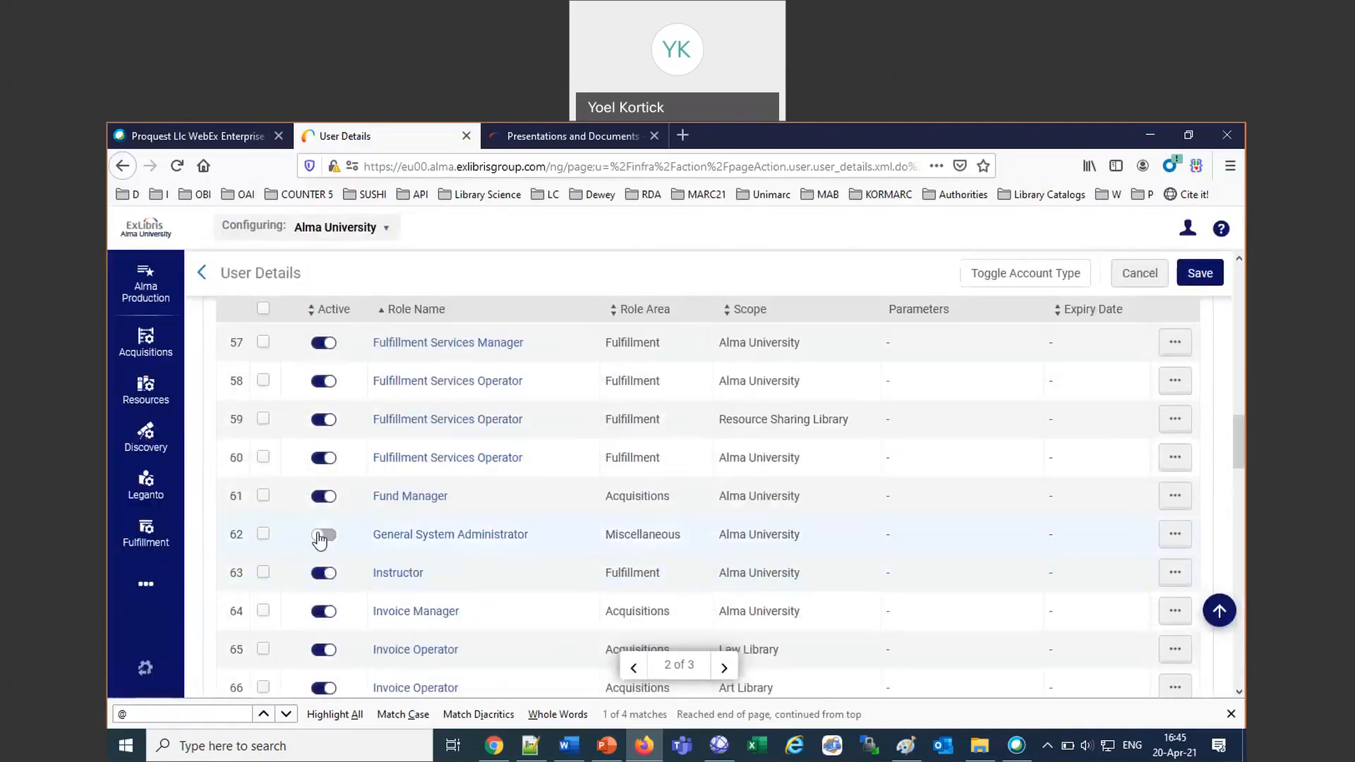
scroll(502, 581, "down", 4)
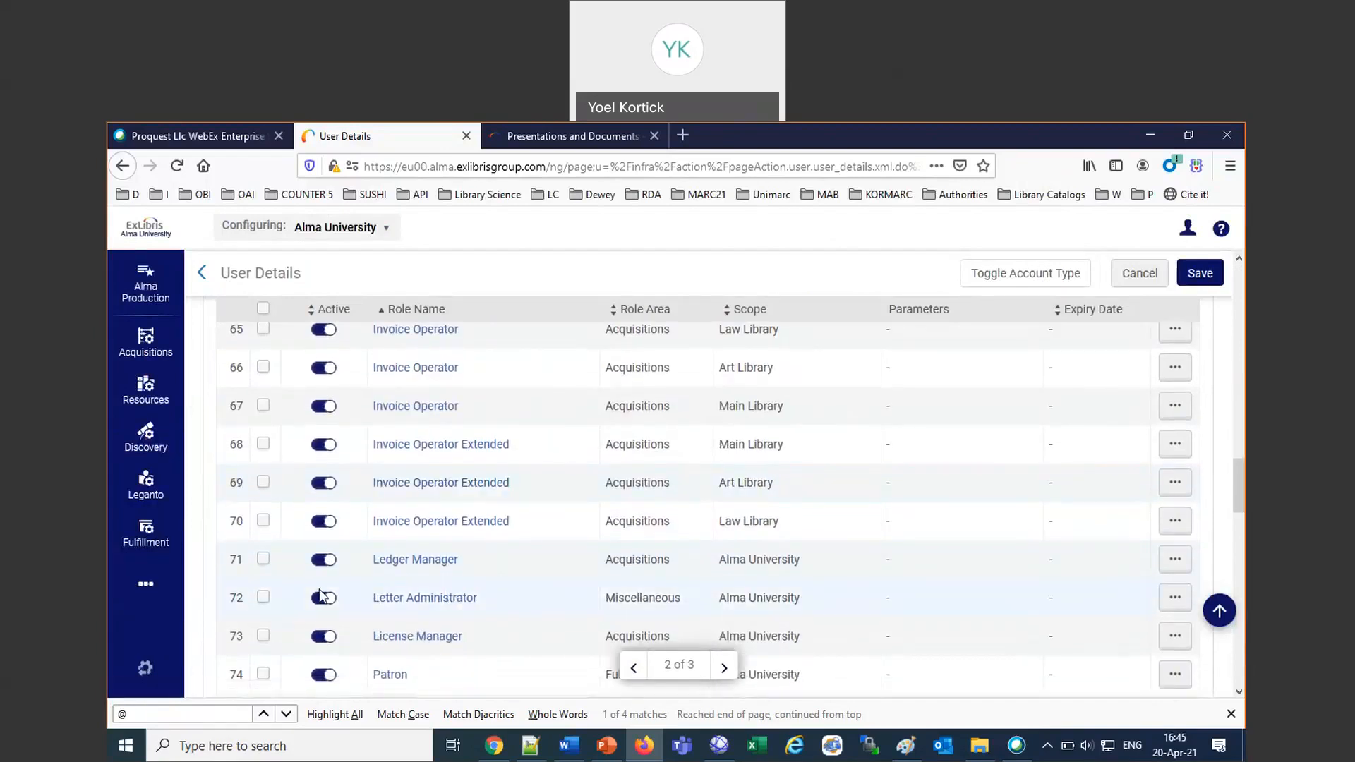
left_click(1200, 275)
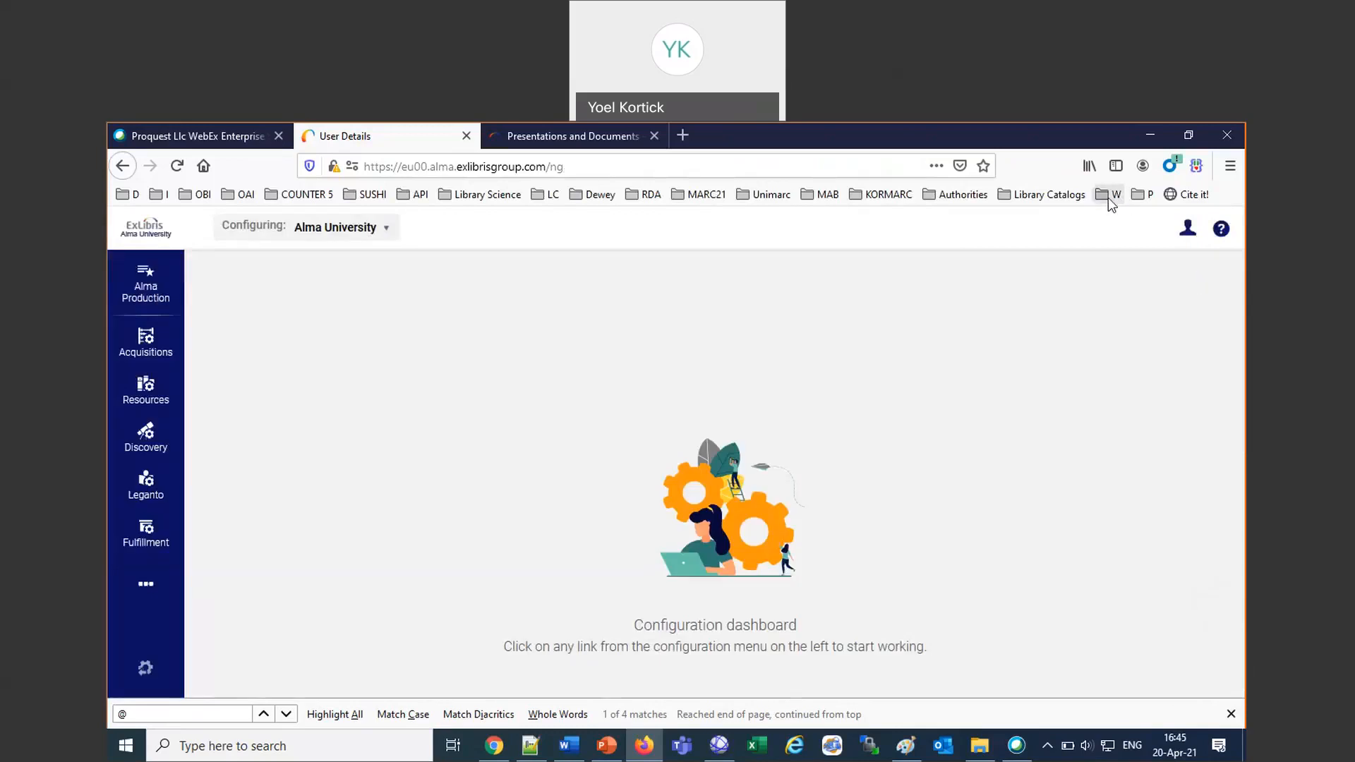
Sign the current user out of Alma.
left_click(1187, 233)
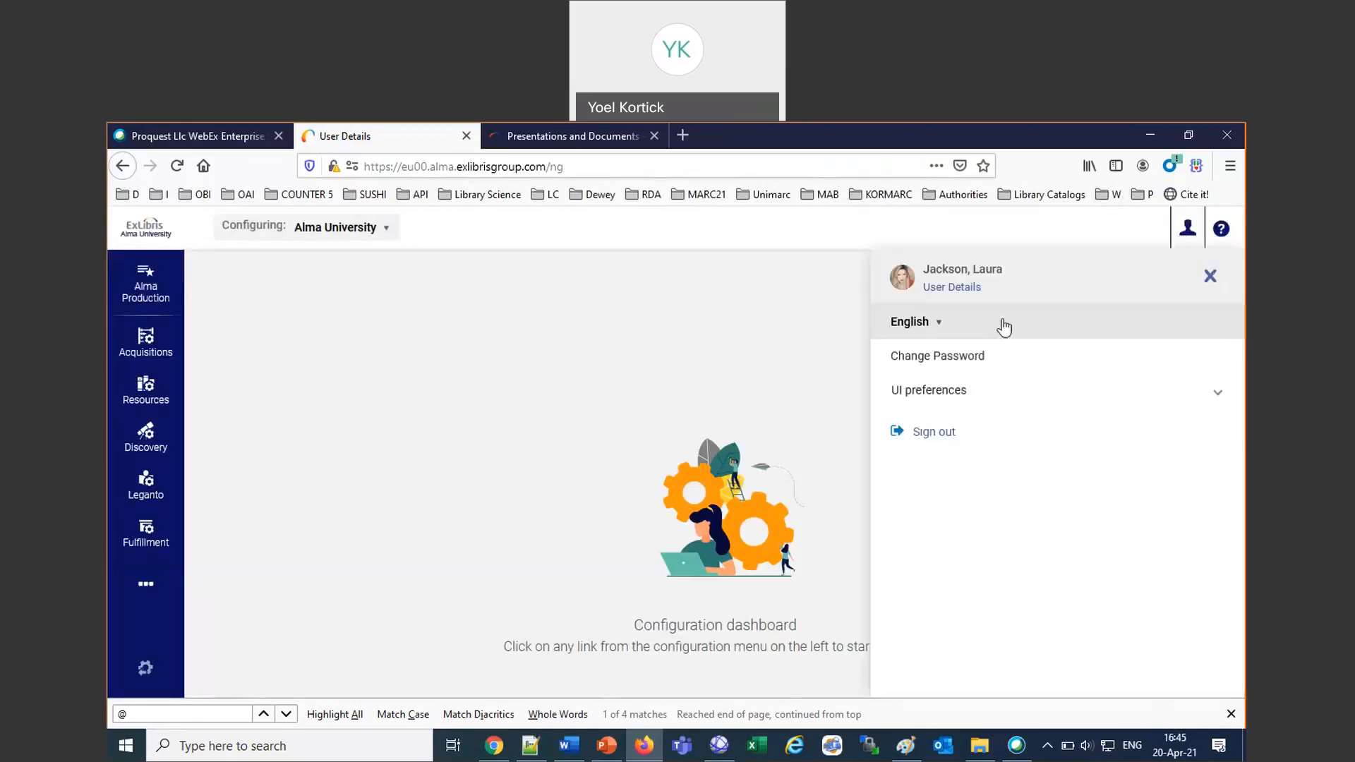
left_click(946, 290)
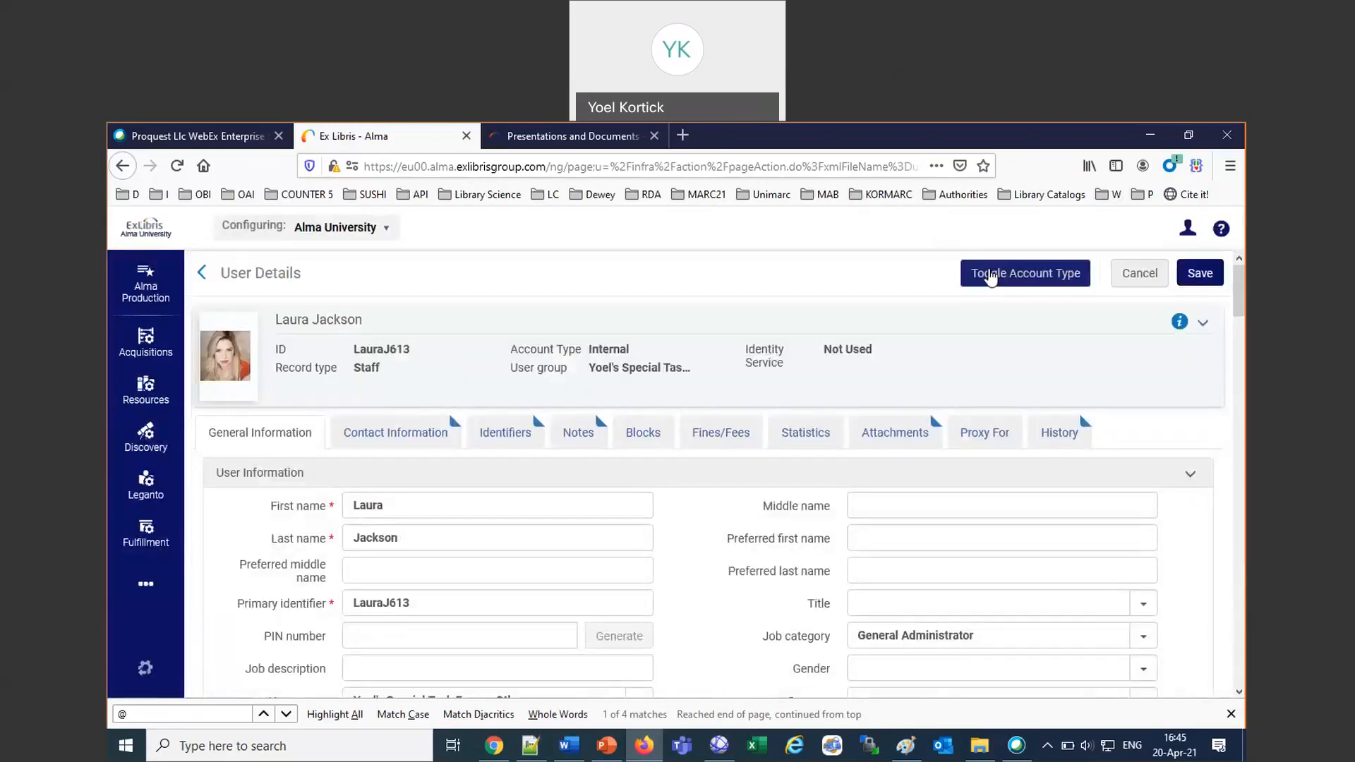
left_click(1188, 228)
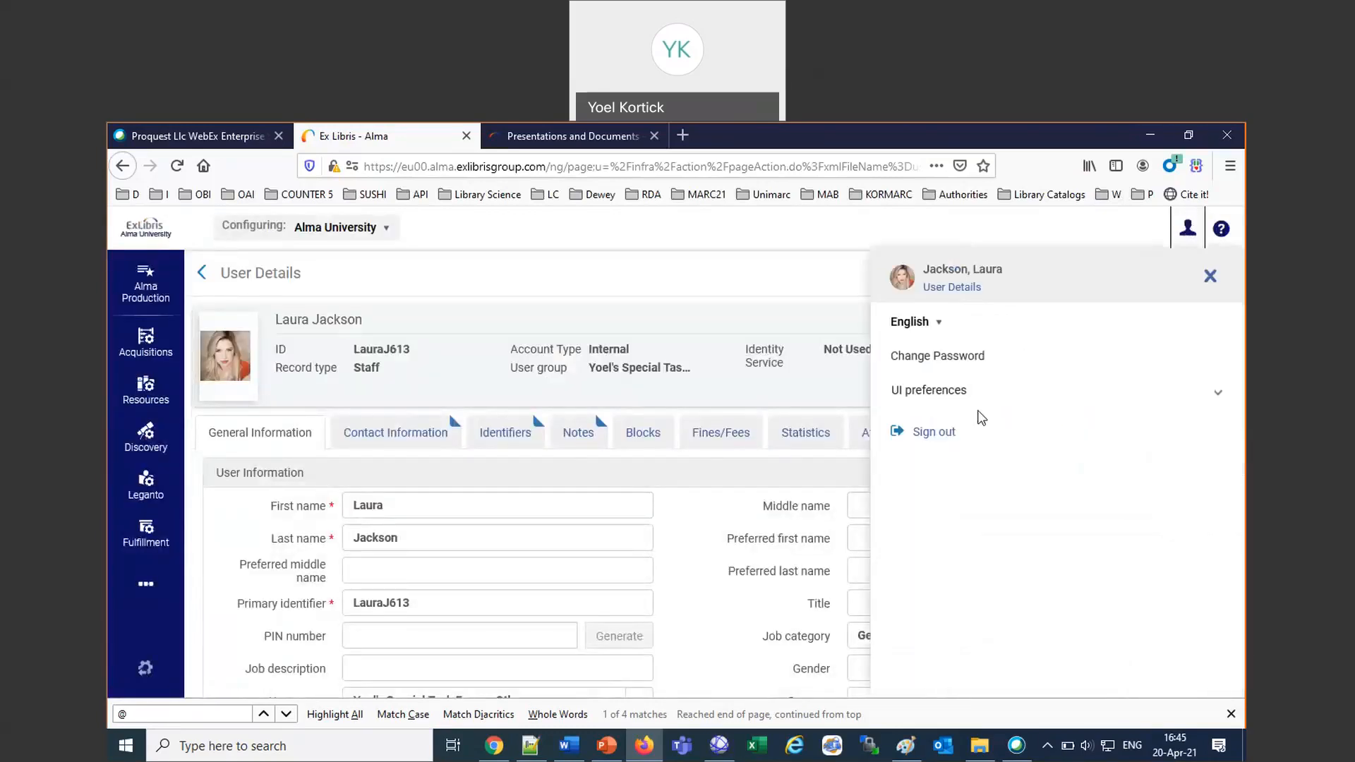
left_click(918, 436)
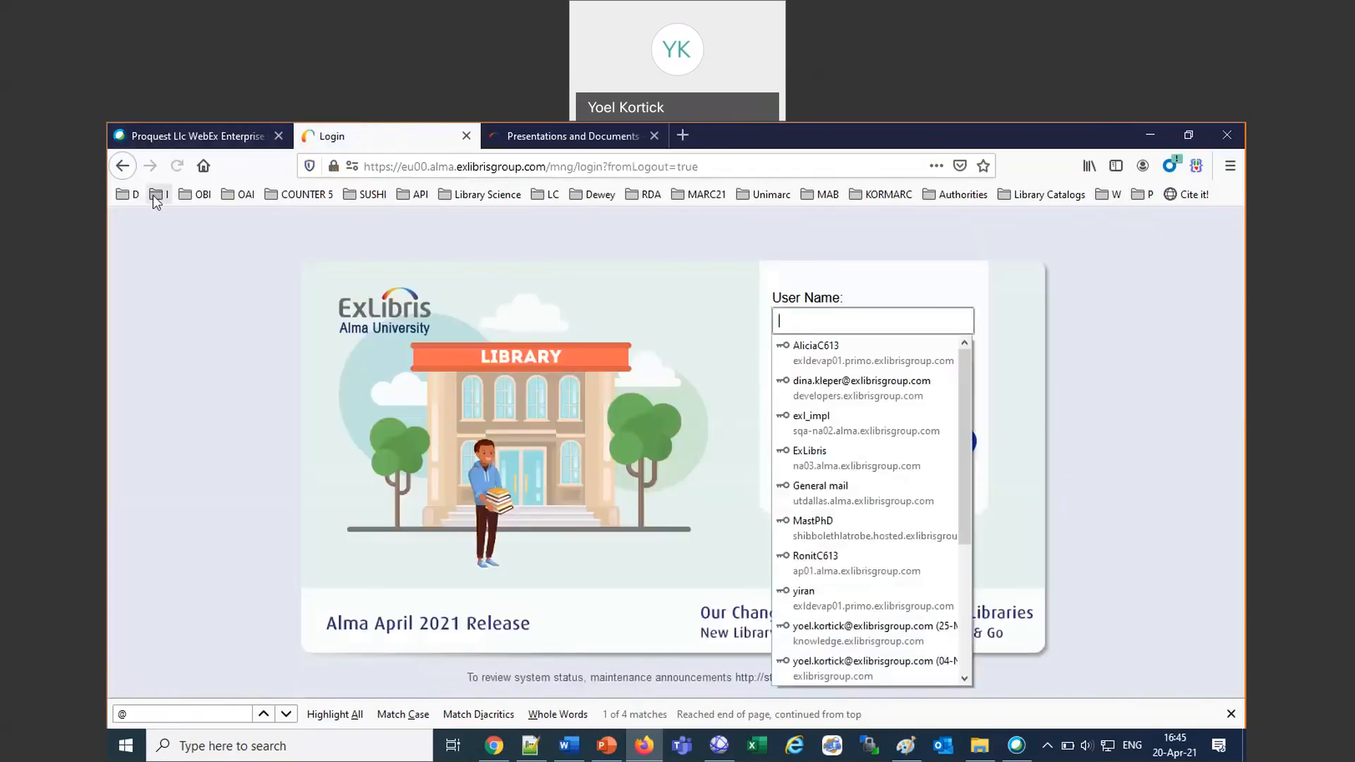
Log back in to Alma as the same user with the saved demo login bookmark.
left_click(157, 194)
mouse_move(124, 196)
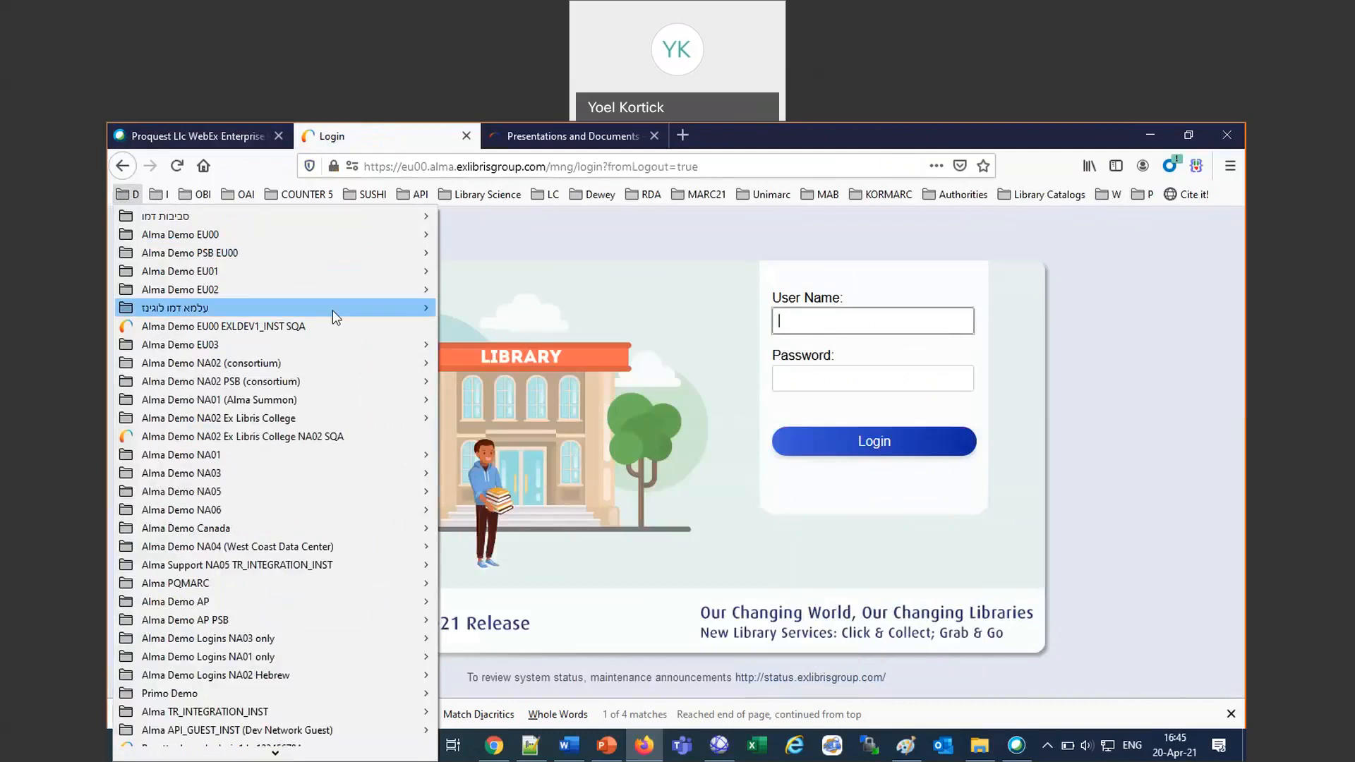
mouse_move(333, 311)
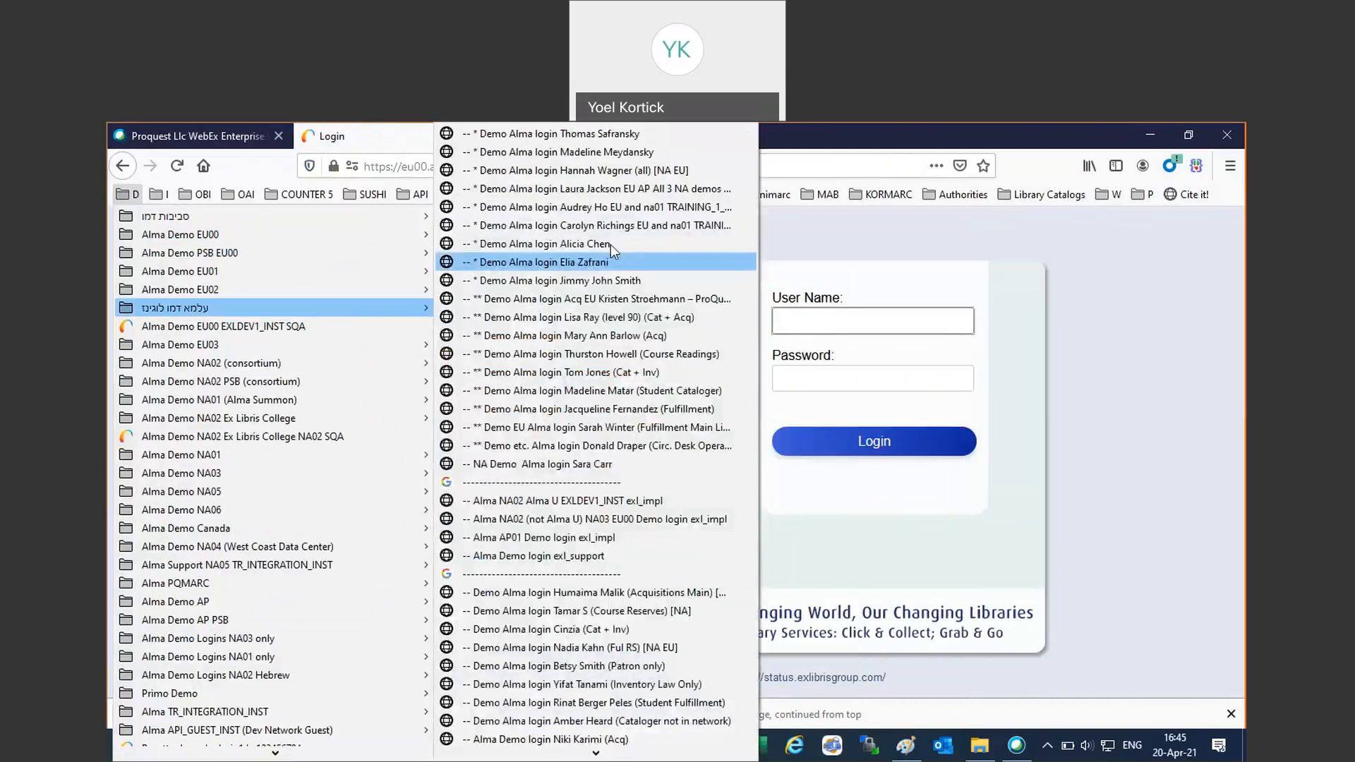
left_click(634, 192)
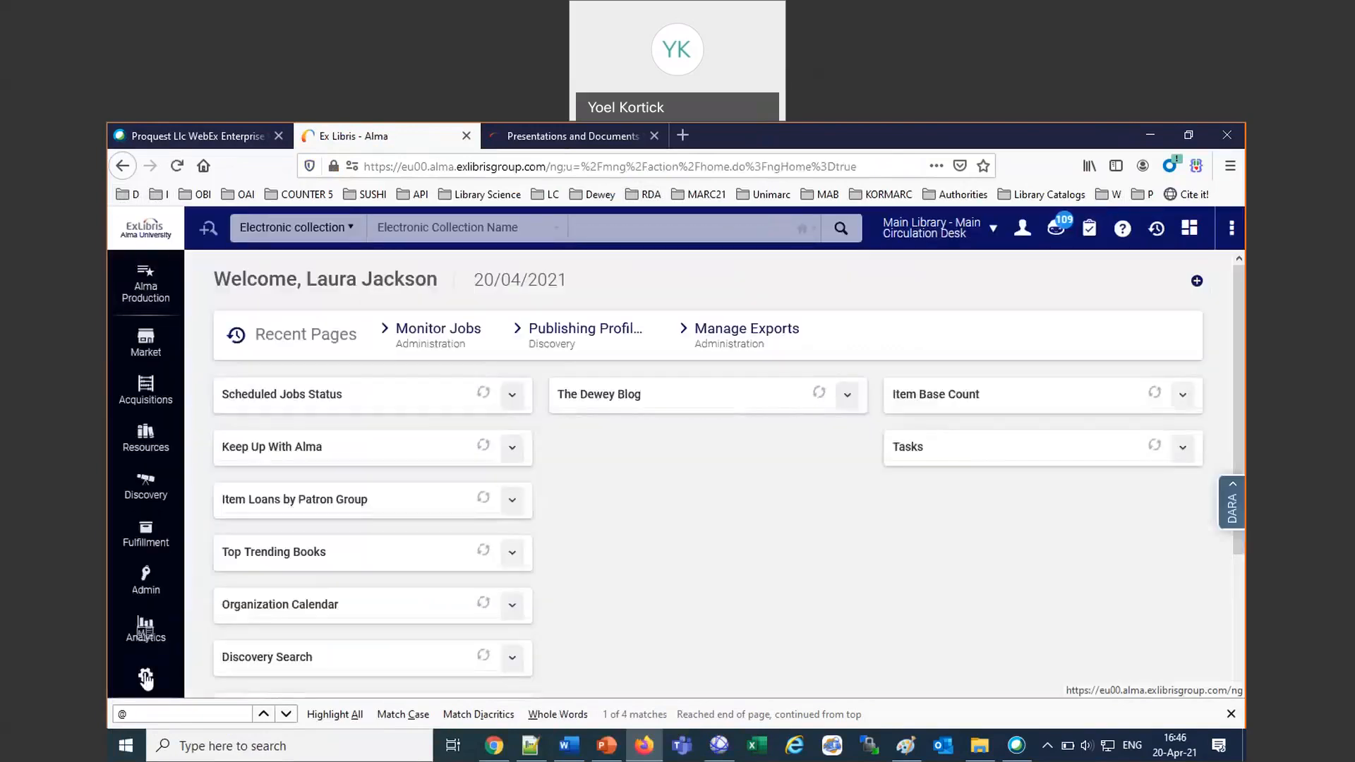
Open Letters Configuration from the general configuration and look over the list of letters.
left_click(147, 677)
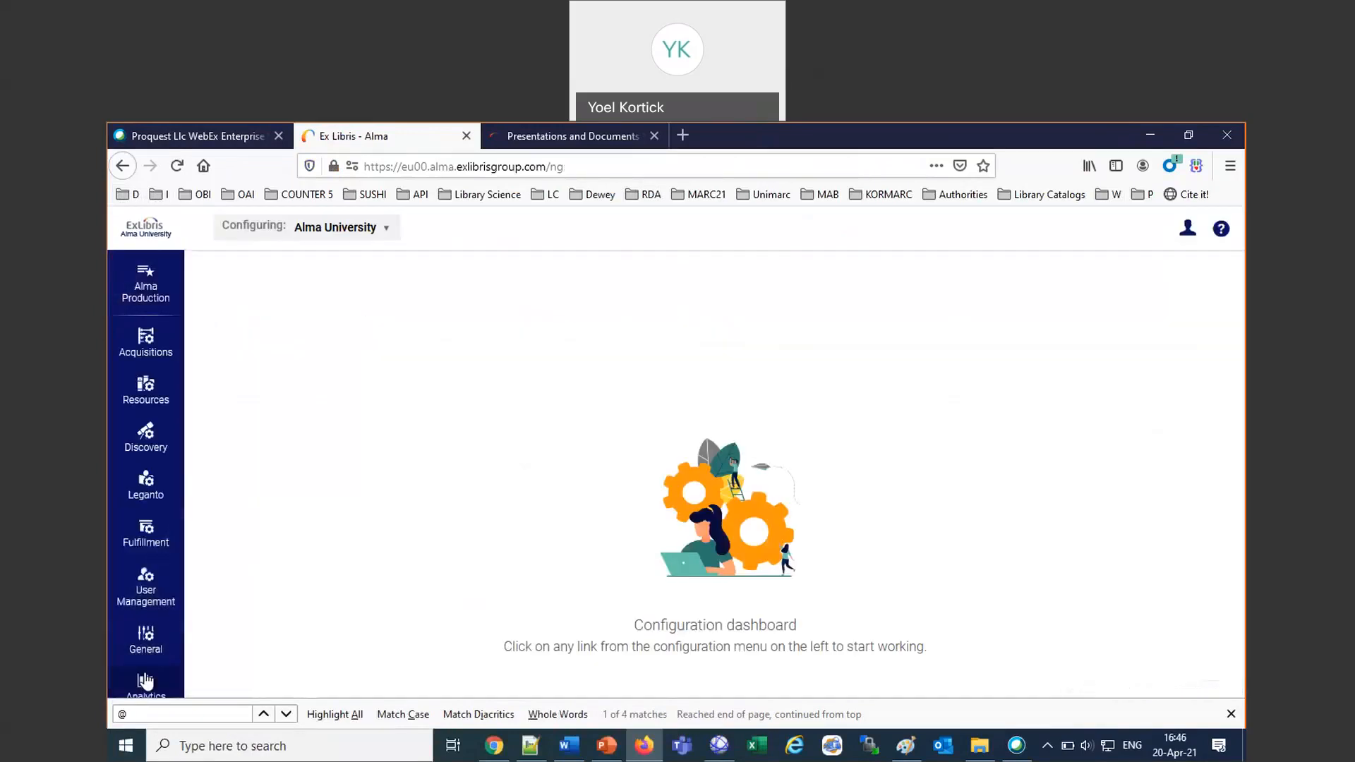
left_click(145, 537)
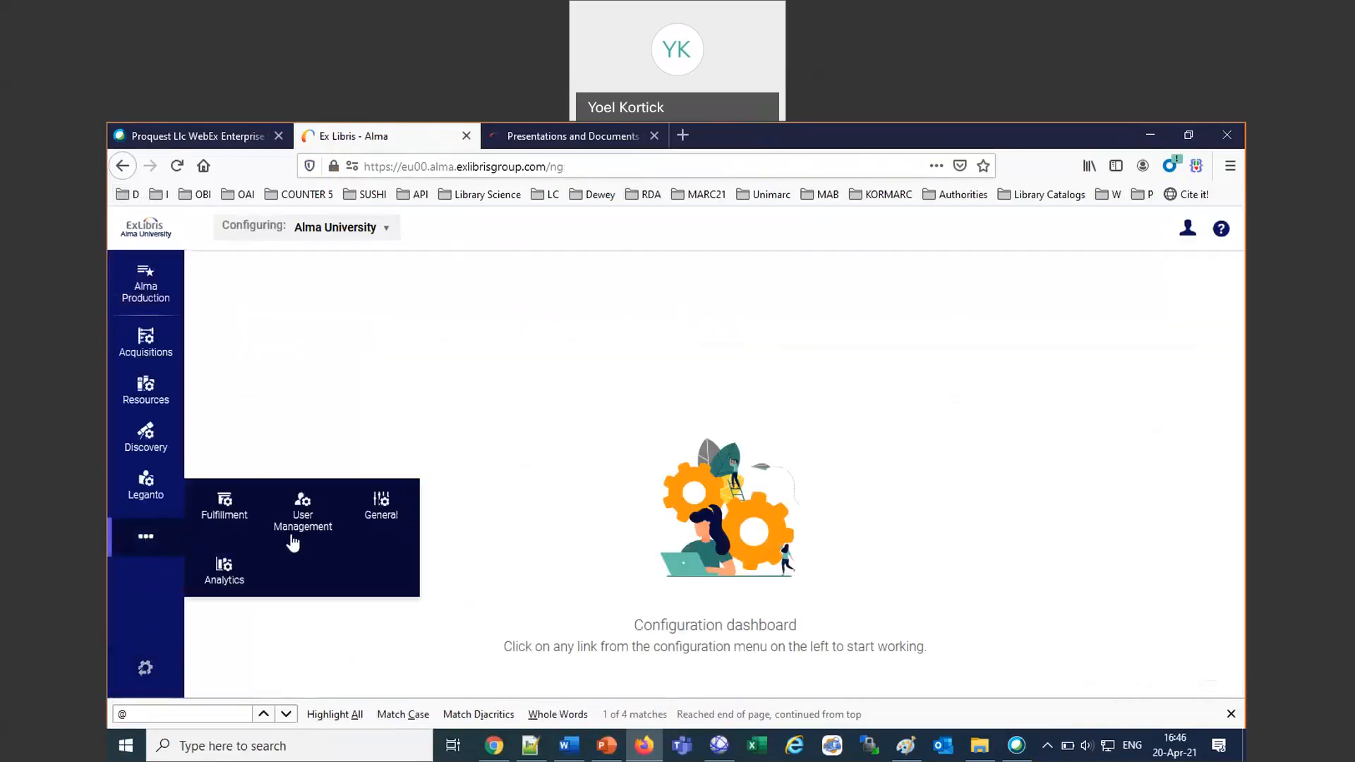
left_click(382, 511)
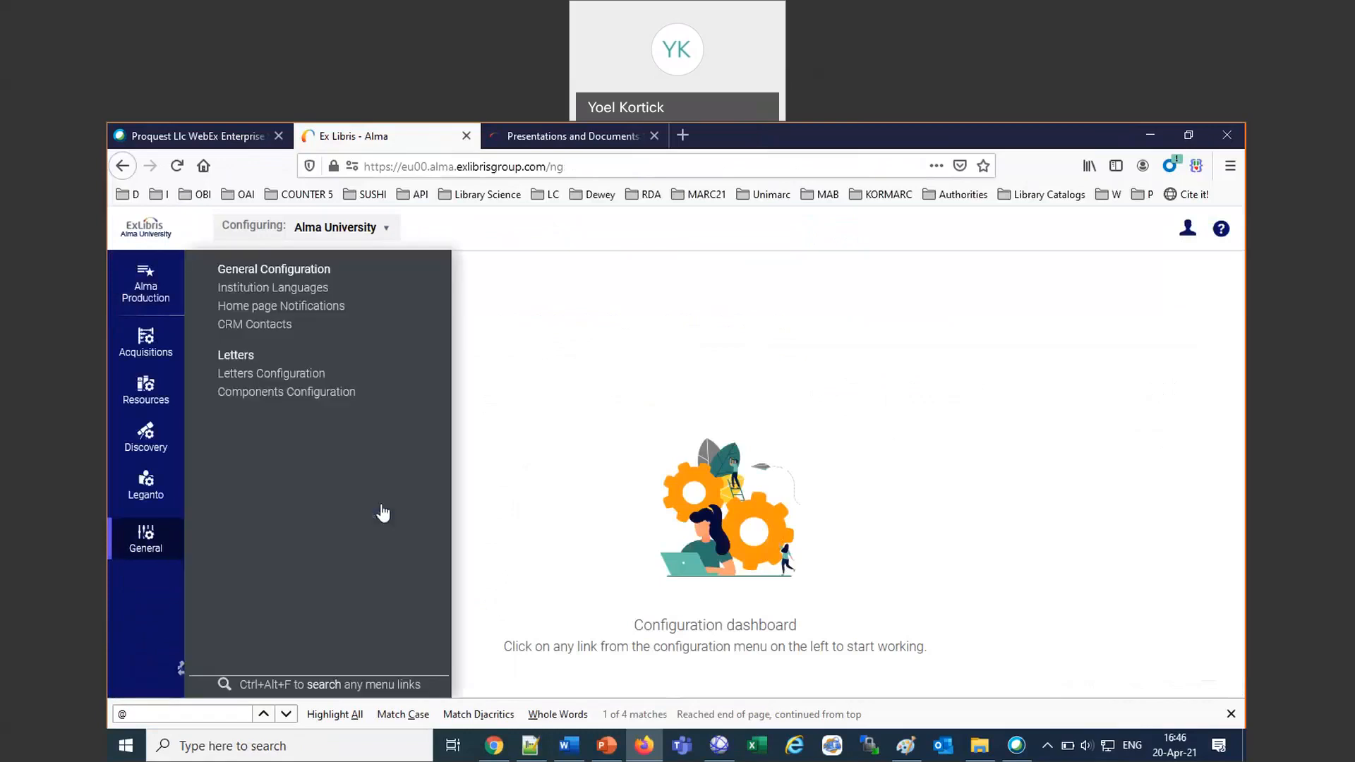
left_click(299, 375)
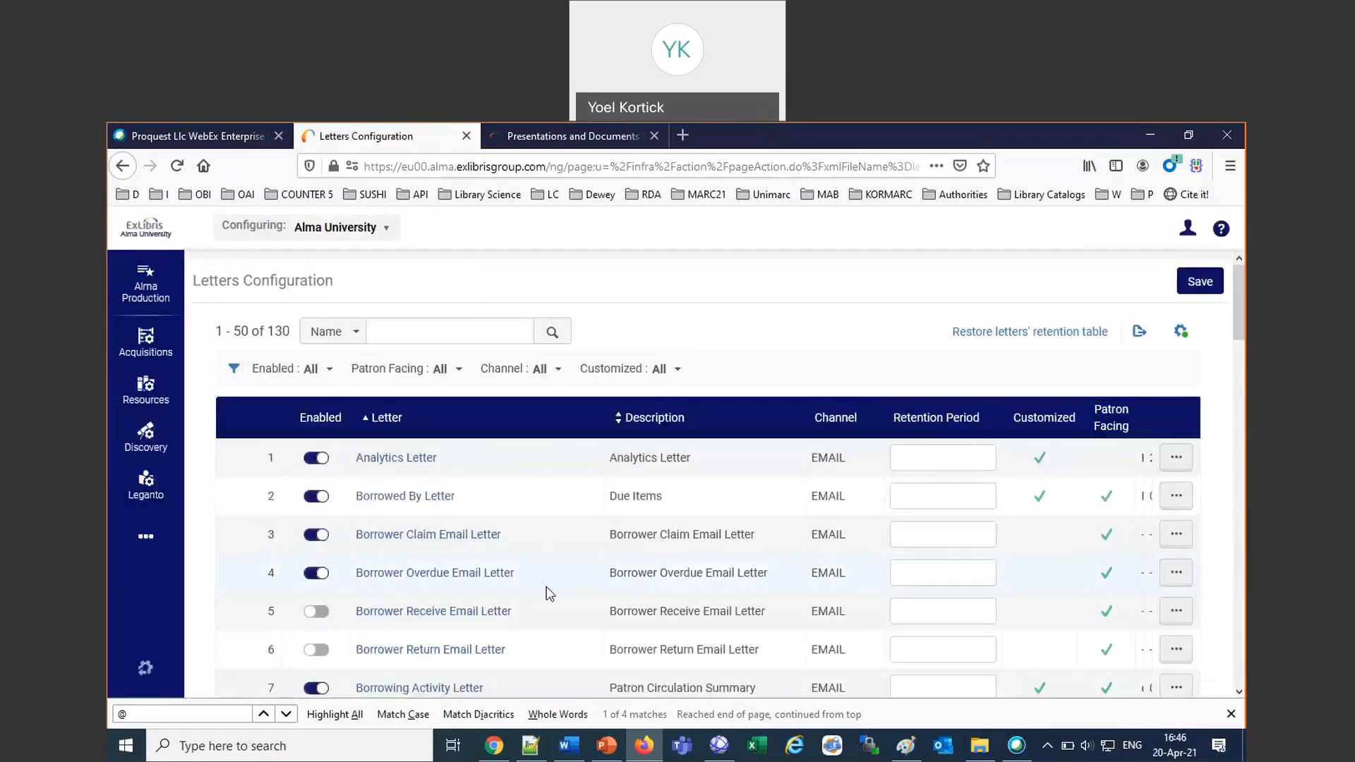
scroll(550, 593, "down", 6)
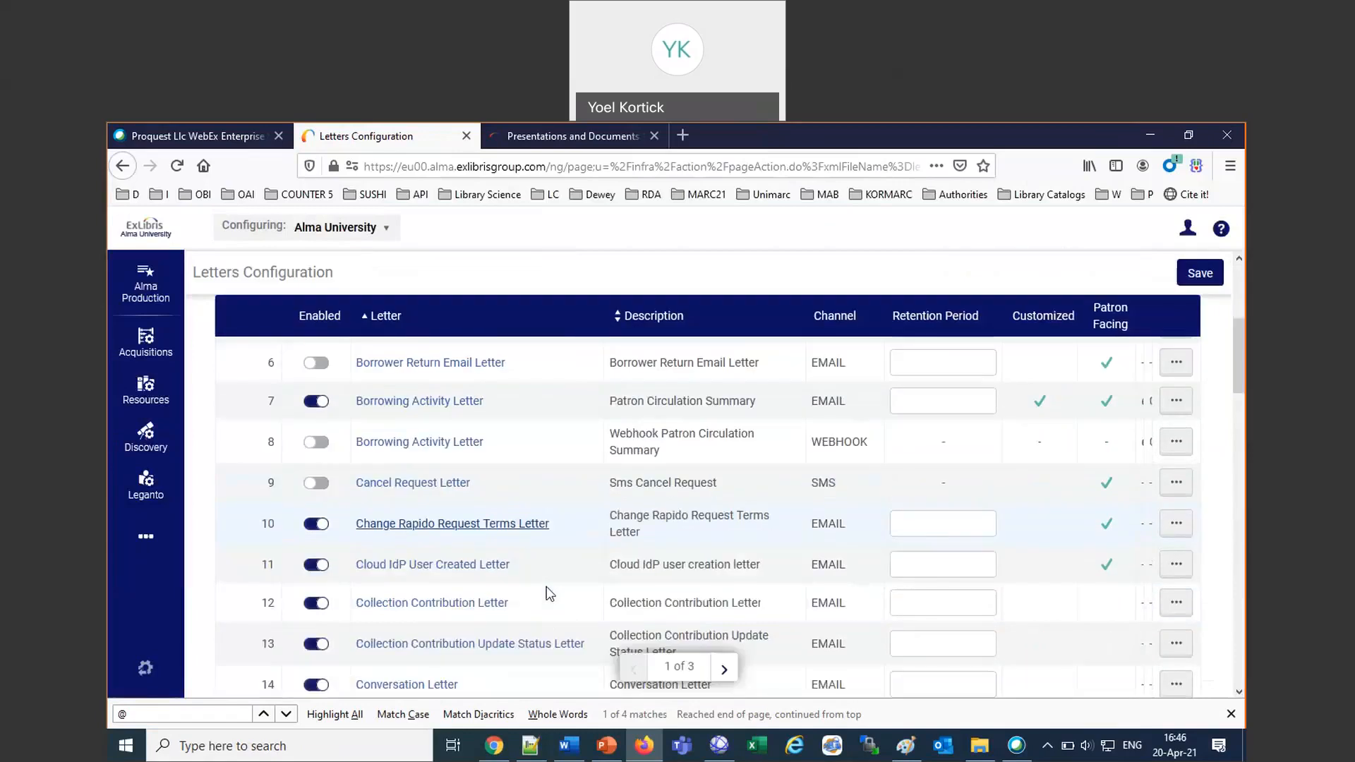
scroll(550, 593, "up", 8)
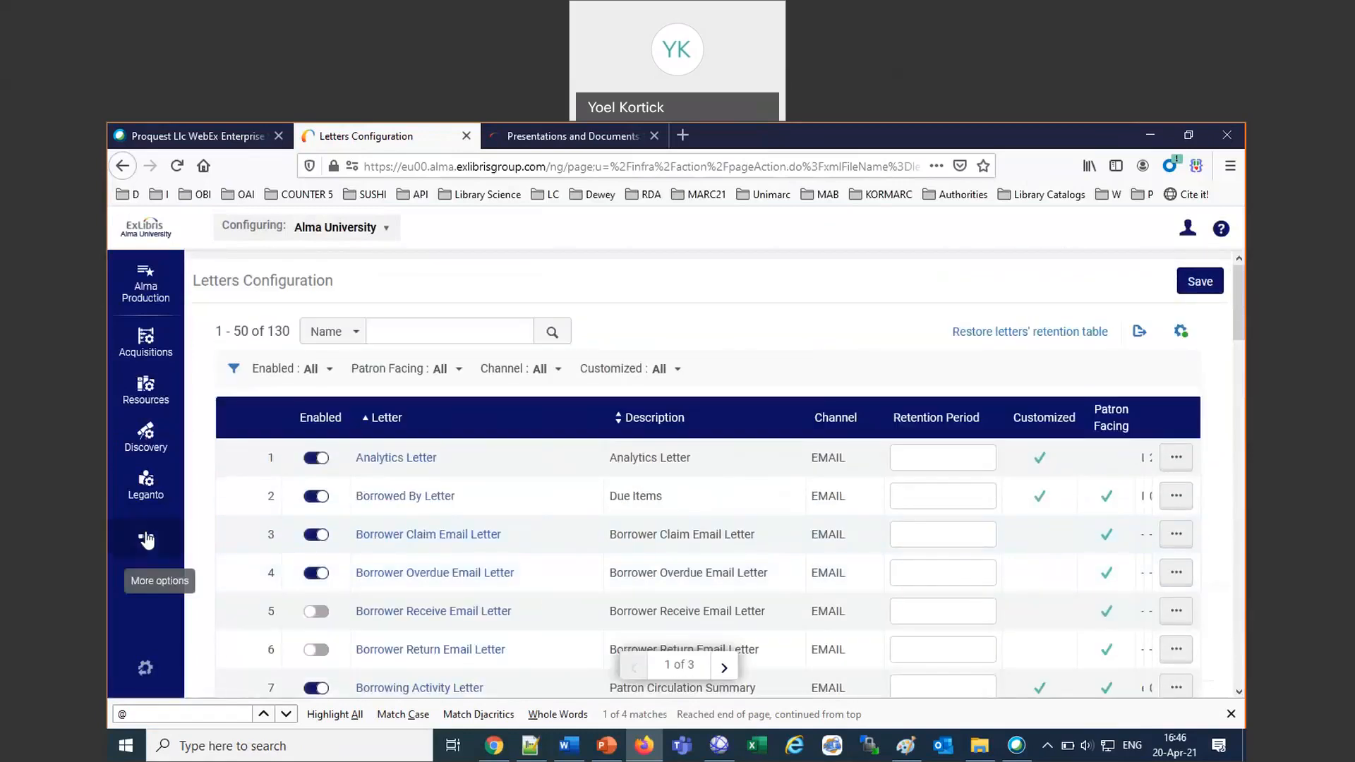
Reactivate the General System Administrator role on page 2 of the signed-in user's roles in the user details.
left_click(1188, 228)
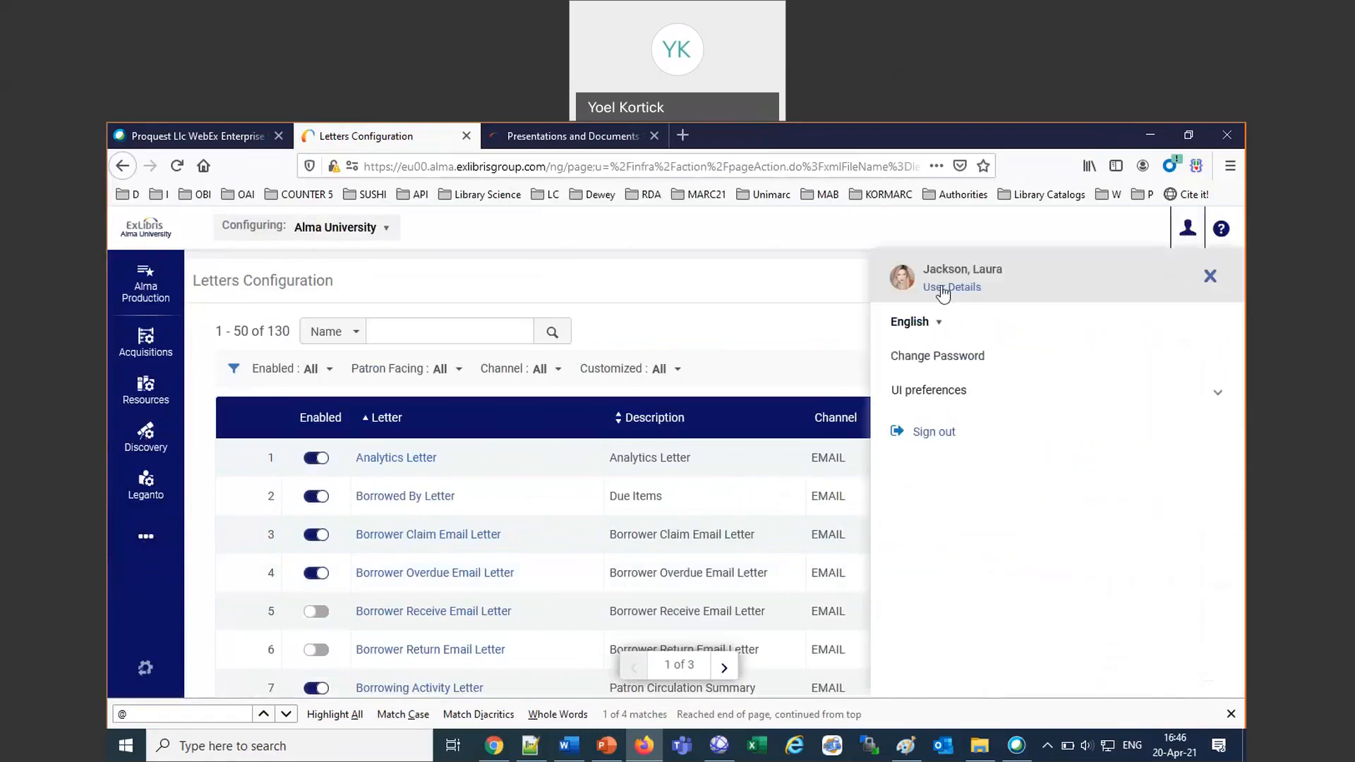
left_click(946, 287)
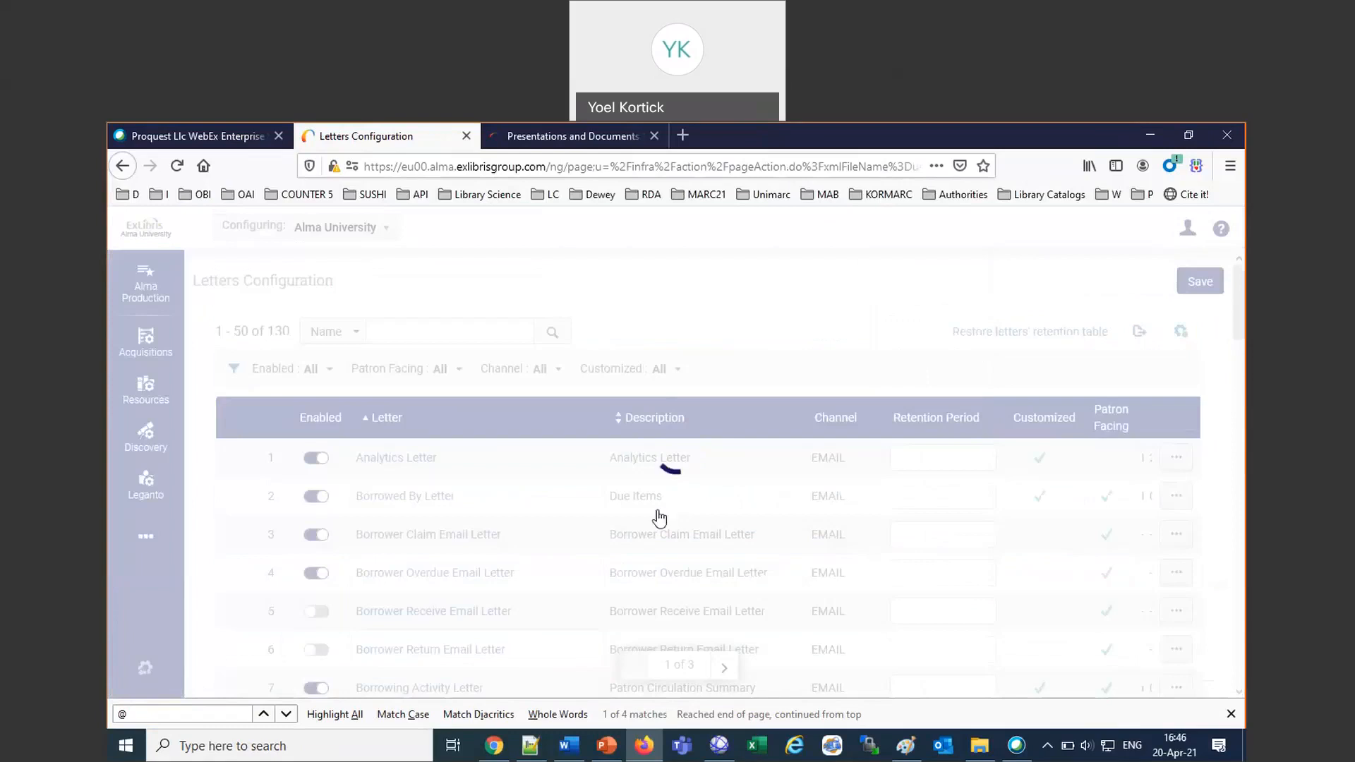
scroll(658, 510, "down", 10)
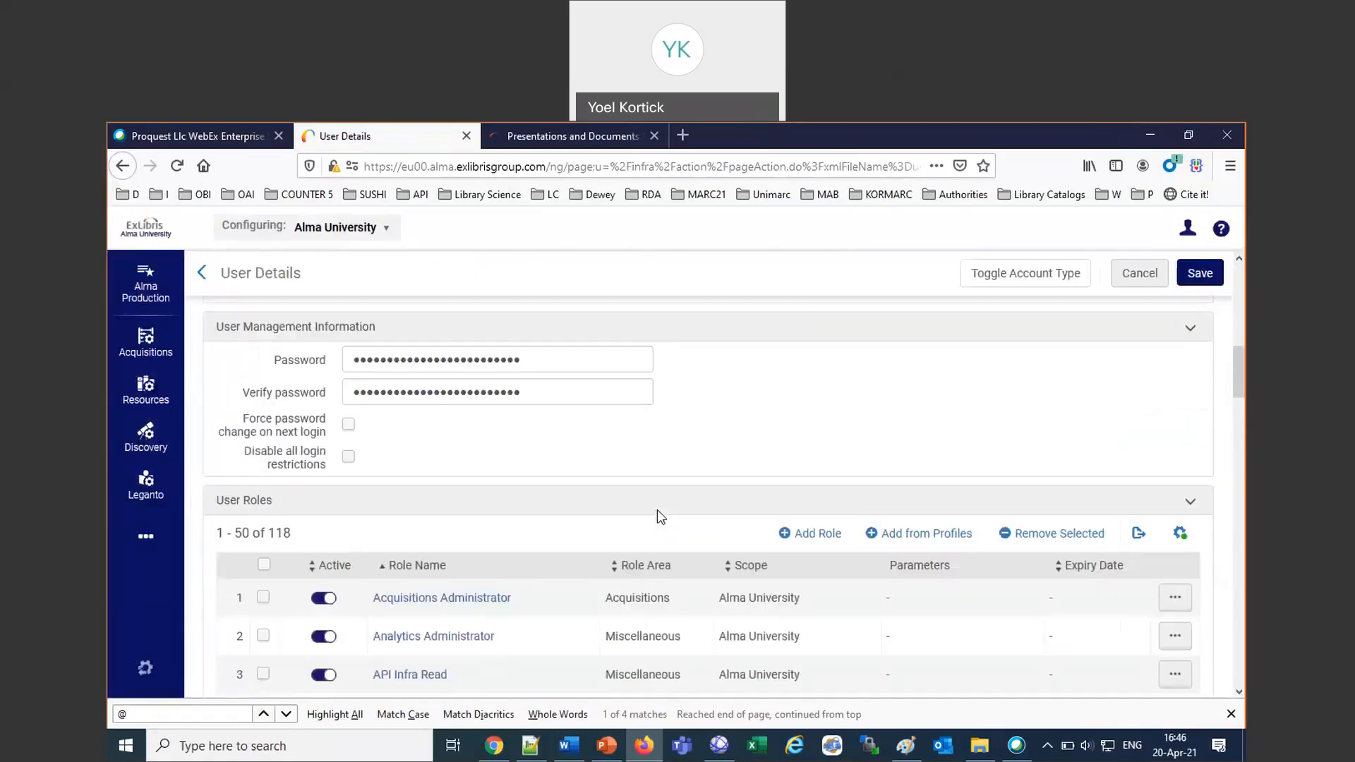
scroll(658, 510, "down", 12)
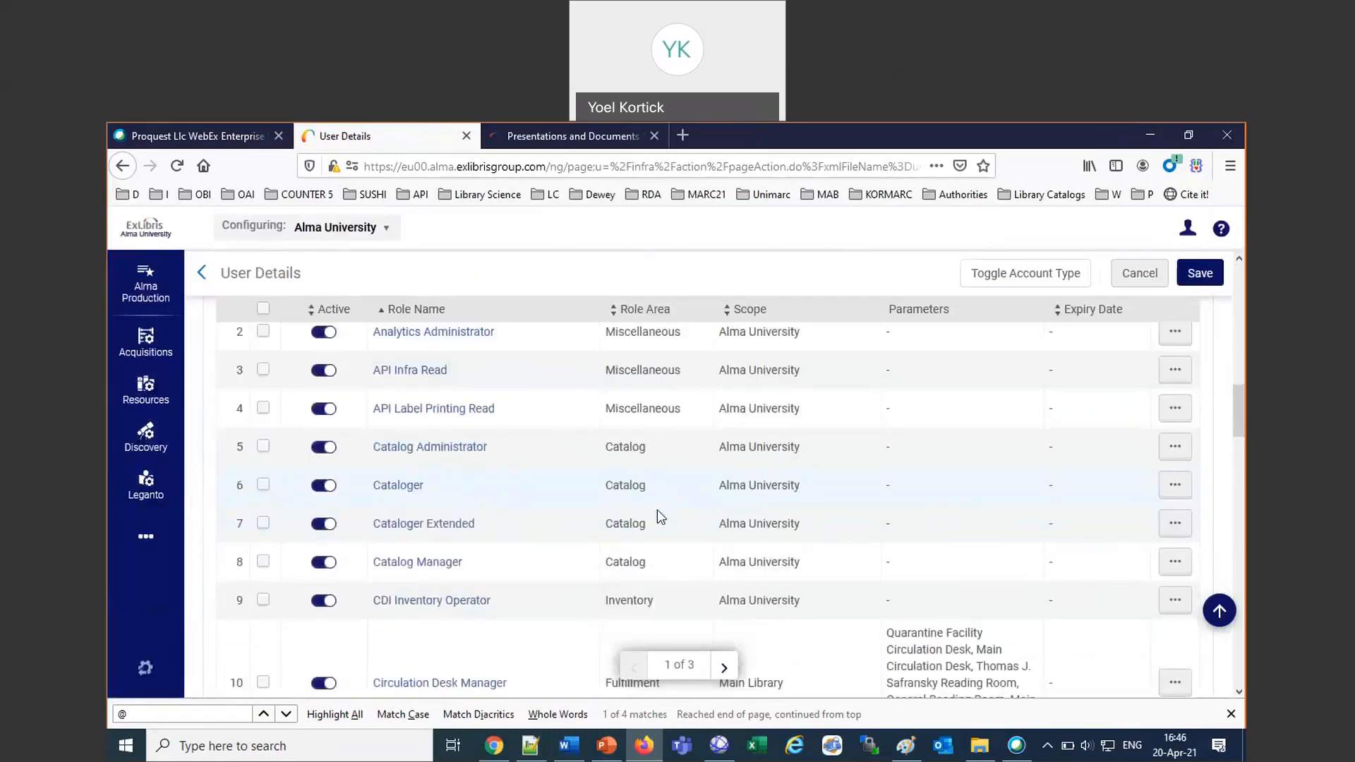
scroll(658, 510, "down", 12)
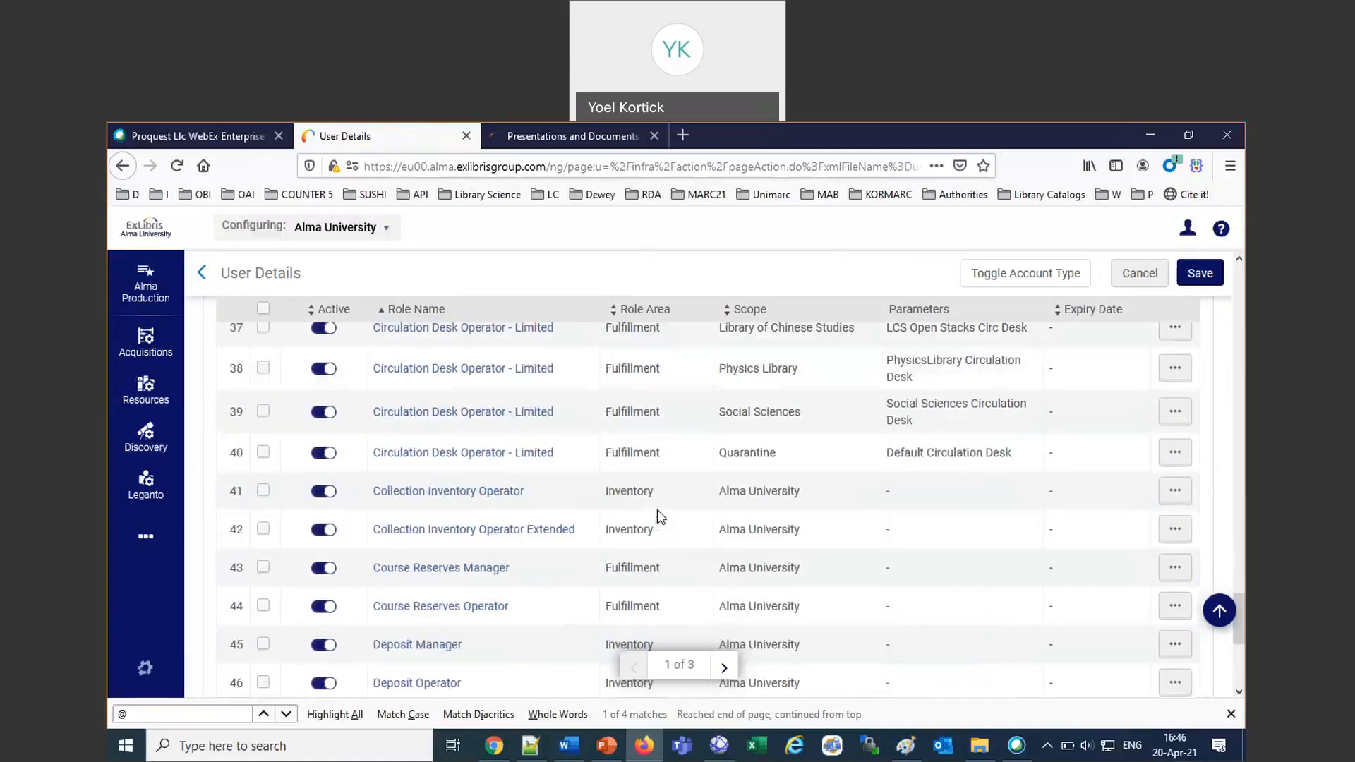
left_click(627, 591)
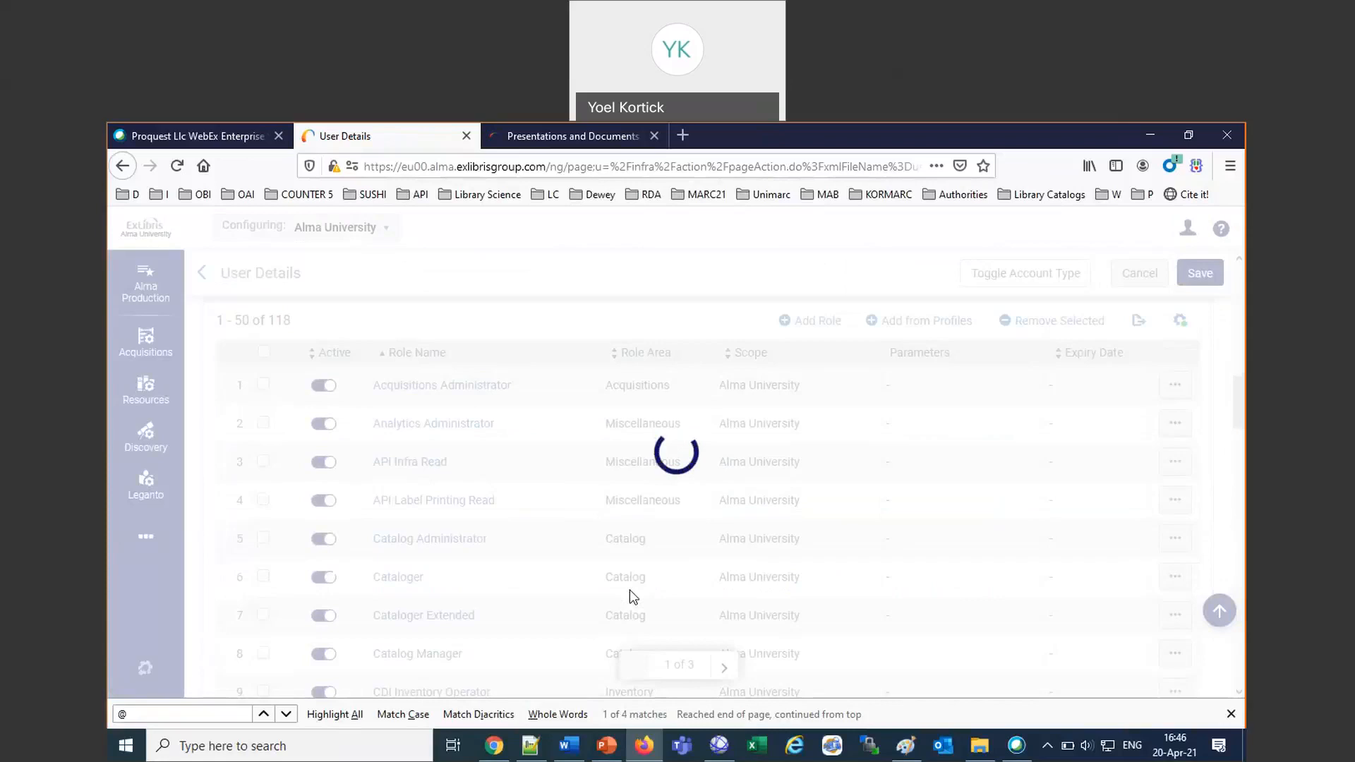
scroll(630, 591, "down", 2)
scroll(630, 591, "up", 6)
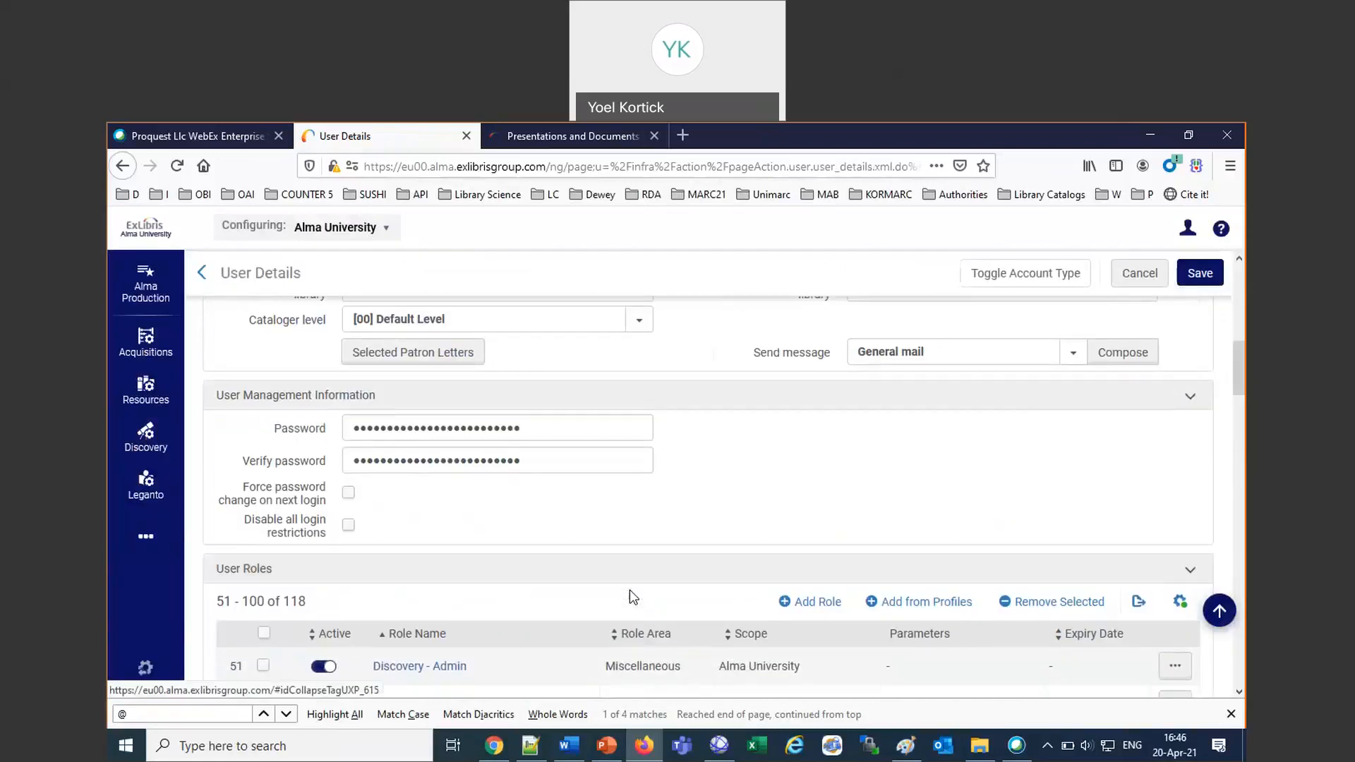
scroll(629, 591, "down", 7)
scroll(630, 590, "down", 1)
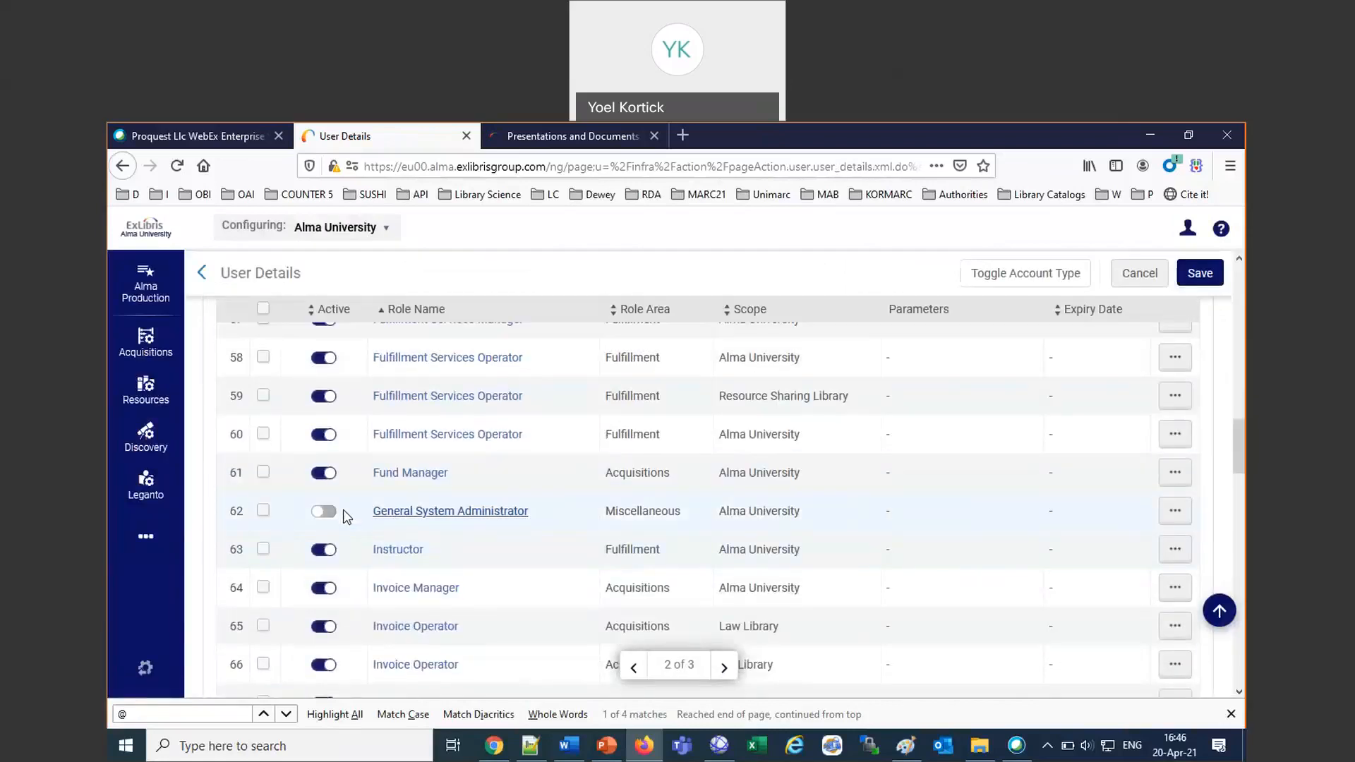
left_click(324, 511)
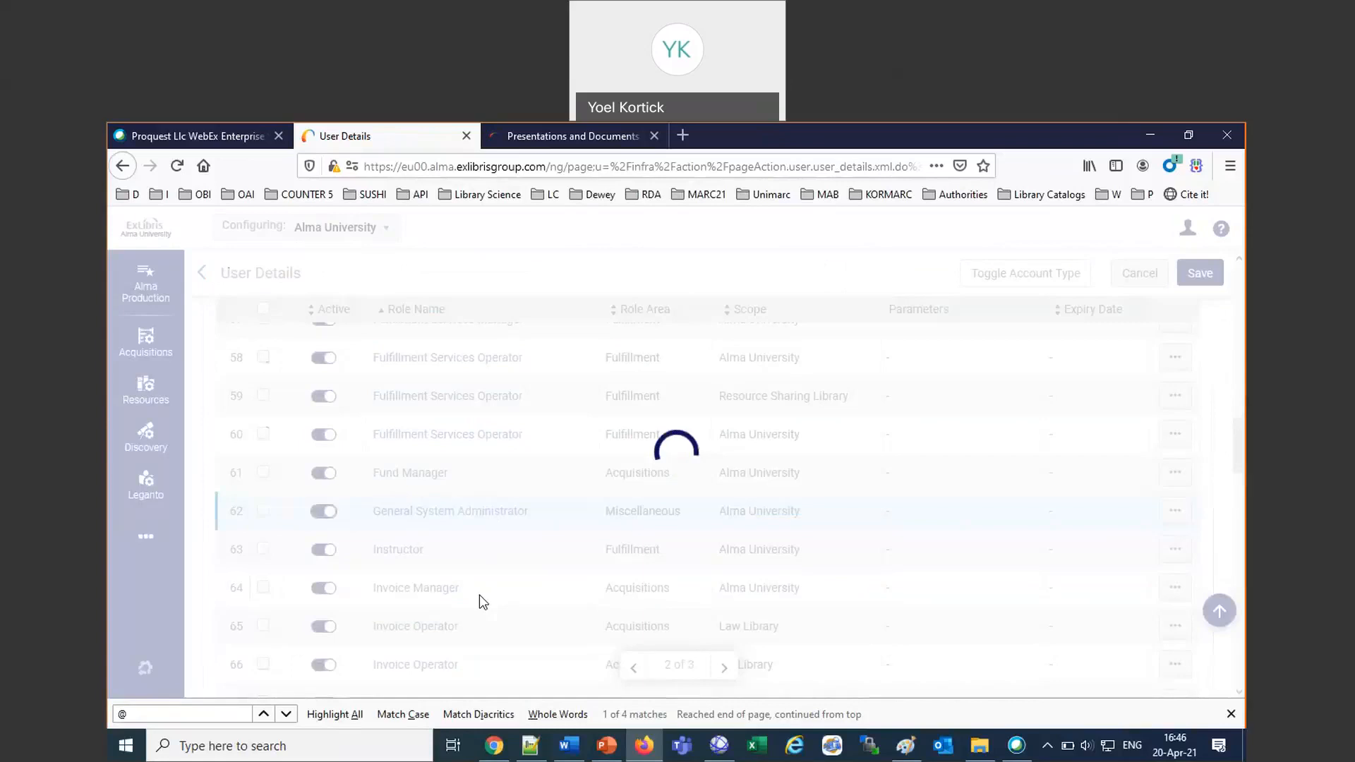
Deactivate the Letter Administrator role in the same user's roles list.
scroll(483, 601, "down", 20)
scroll(480, 602, "down", 2)
left_click(321, 603)
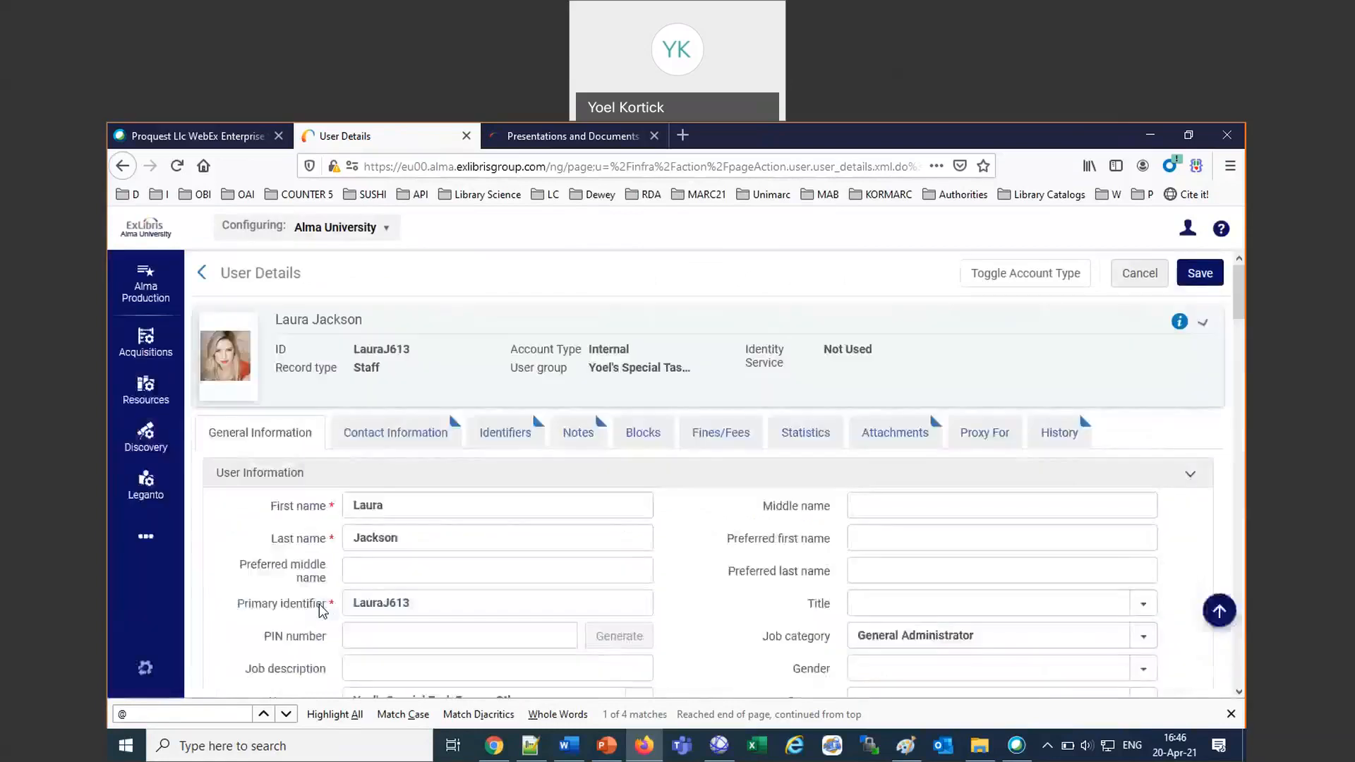
Check the active status of the General System Administrator and Letter Administrator roles on page 2, and save the user details.
scroll(321, 607, "down", 8)
scroll(319, 605, "down", 10)
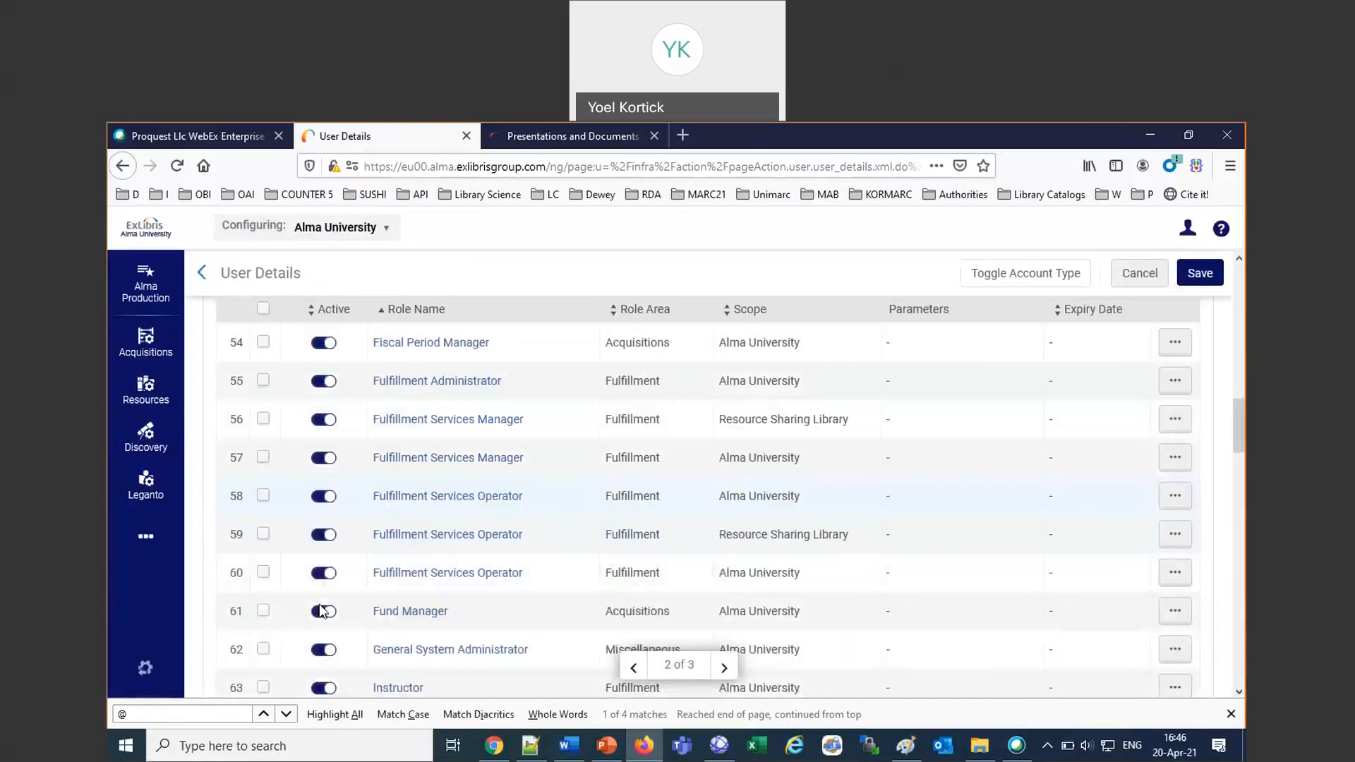
scroll(322, 612, "down", 1)
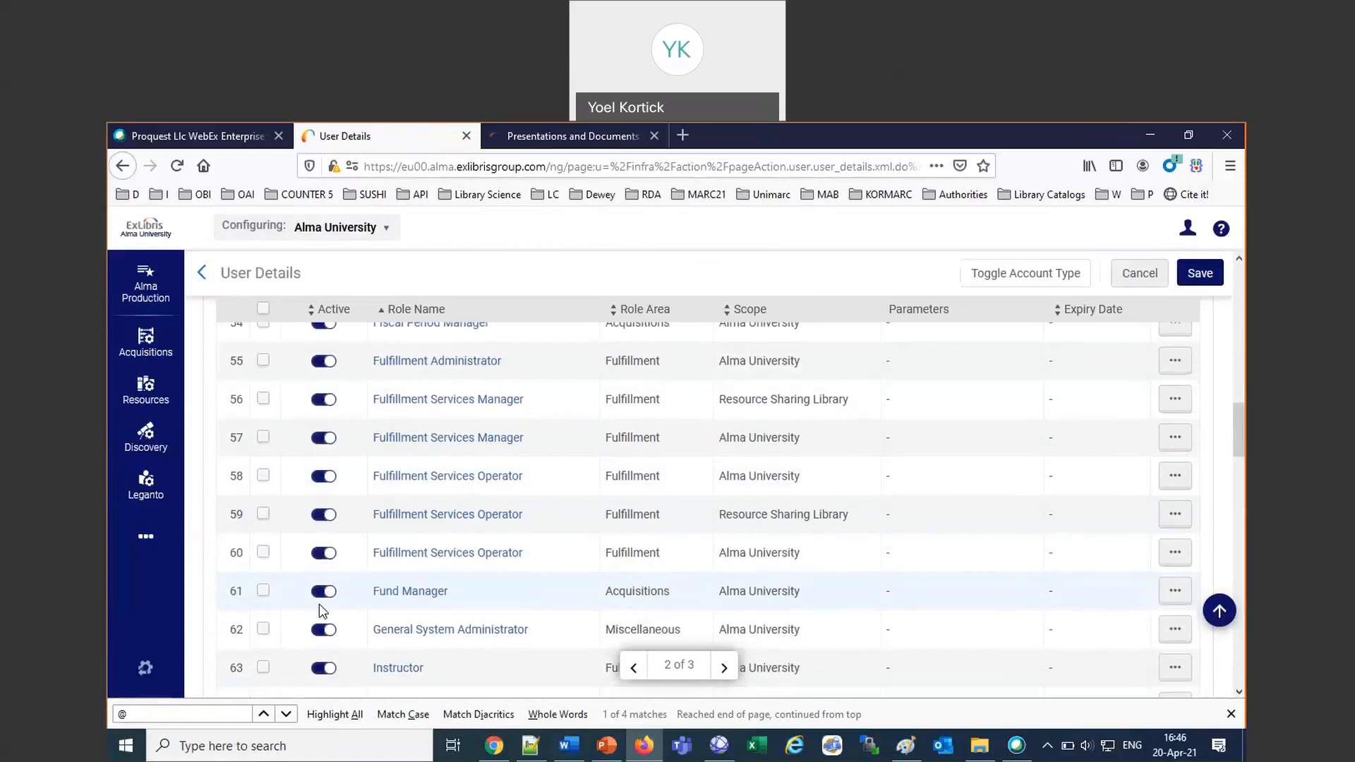
scroll(323, 612, "down", 5)
scroll(364, 627, "down", 2)
left_click(324, 578)
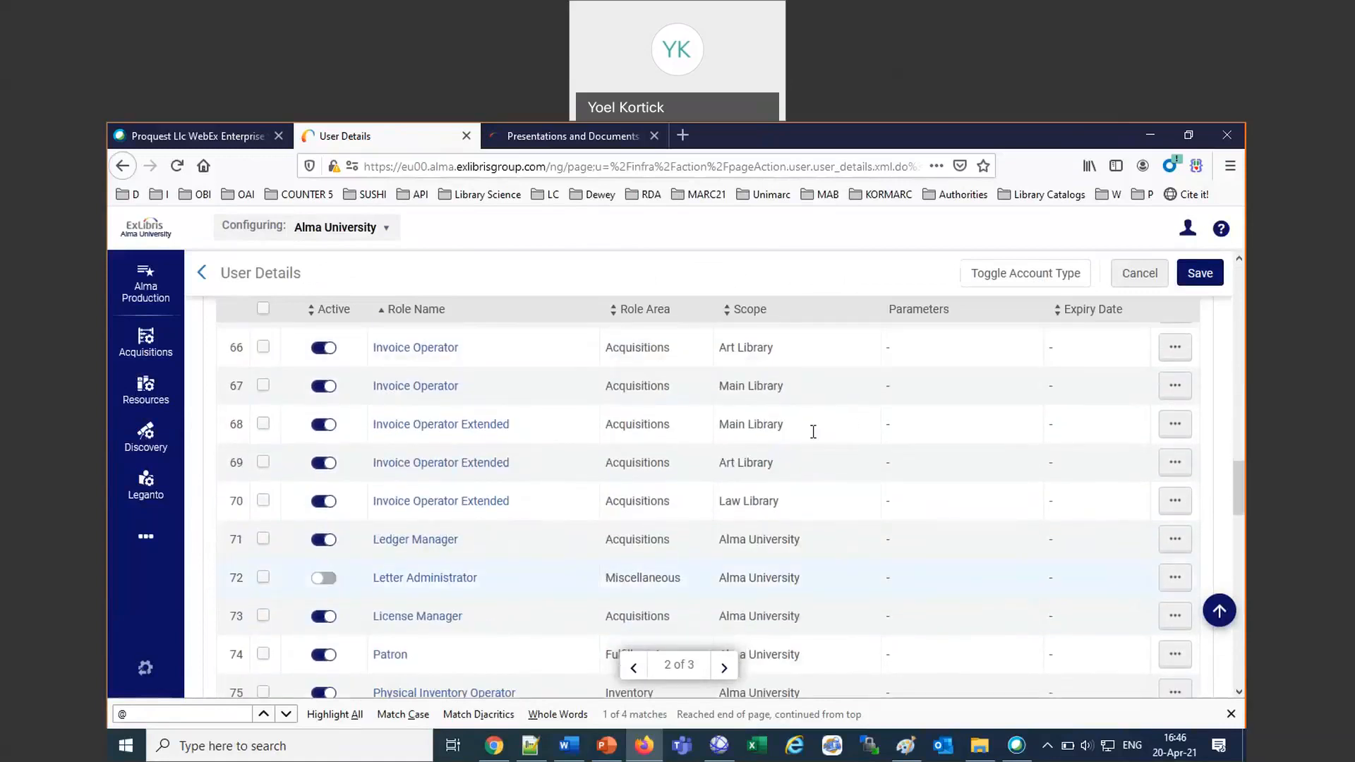
left_click(1202, 274)
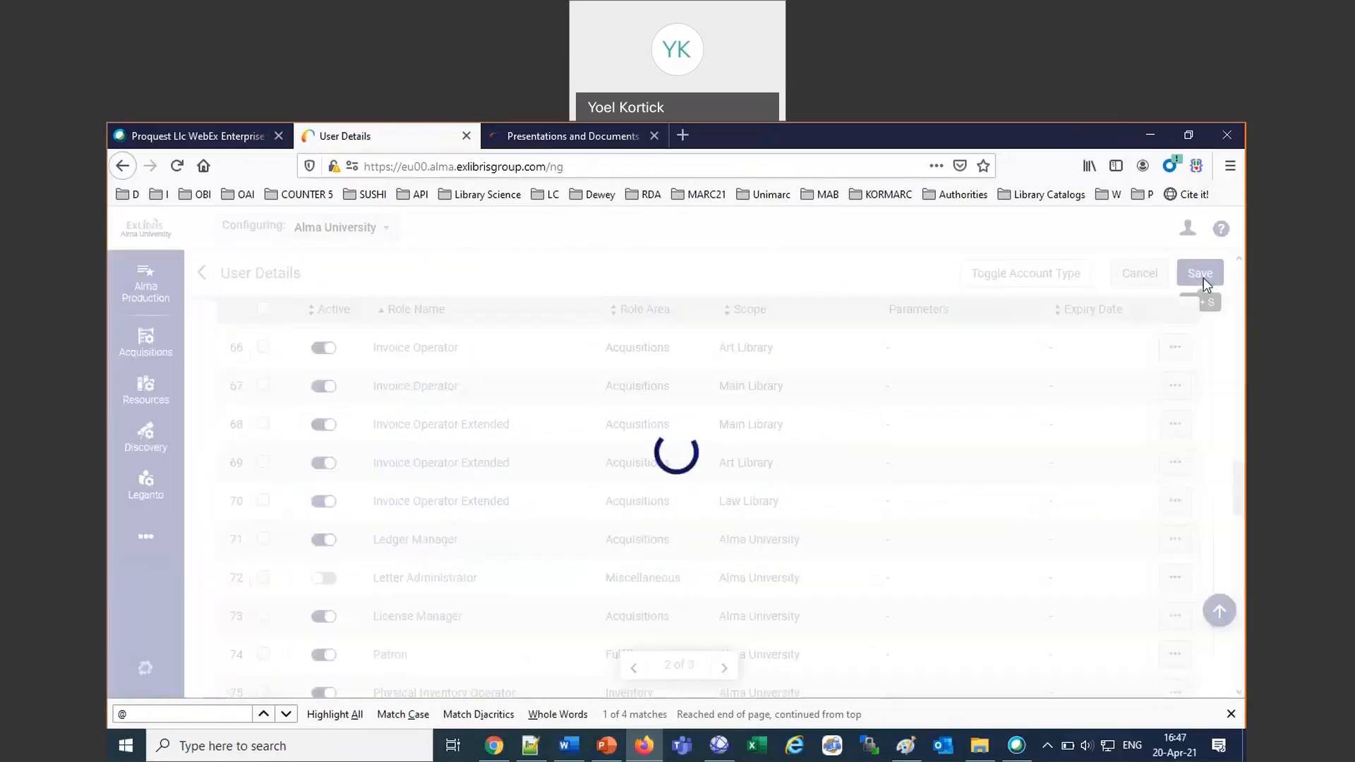
Sign out and log back in as the same user with the saved demo login bookmark.
left_click(1188, 228)
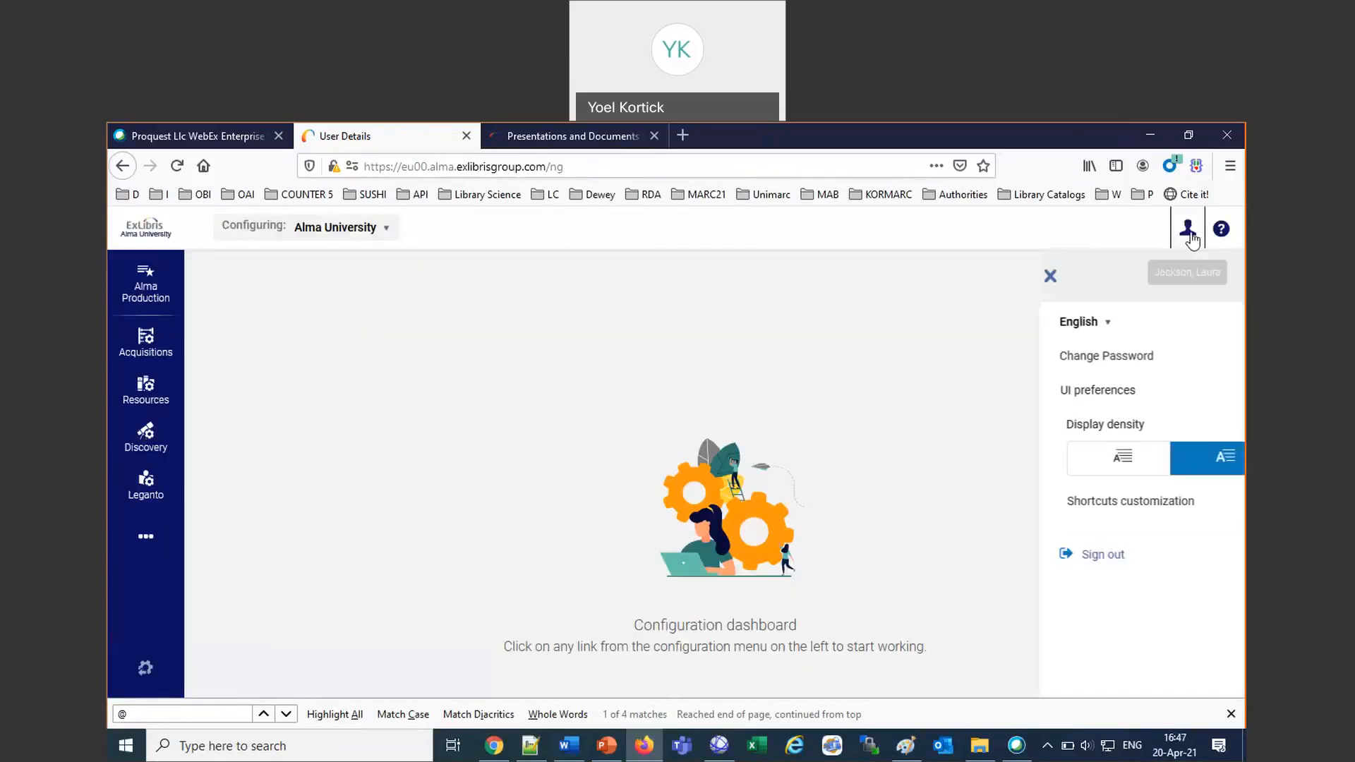
left_click(951, 432)
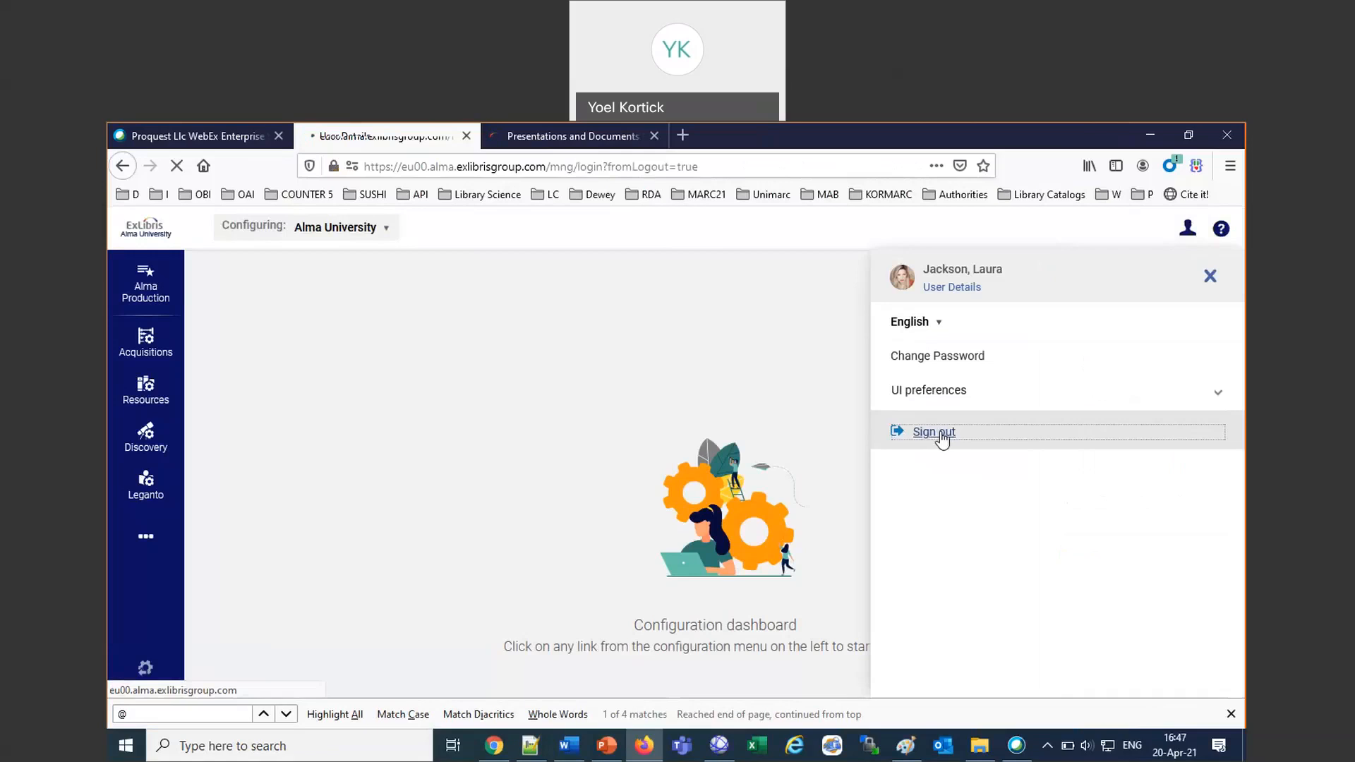
left_click(127, 194)
mouse_move(324, 314)
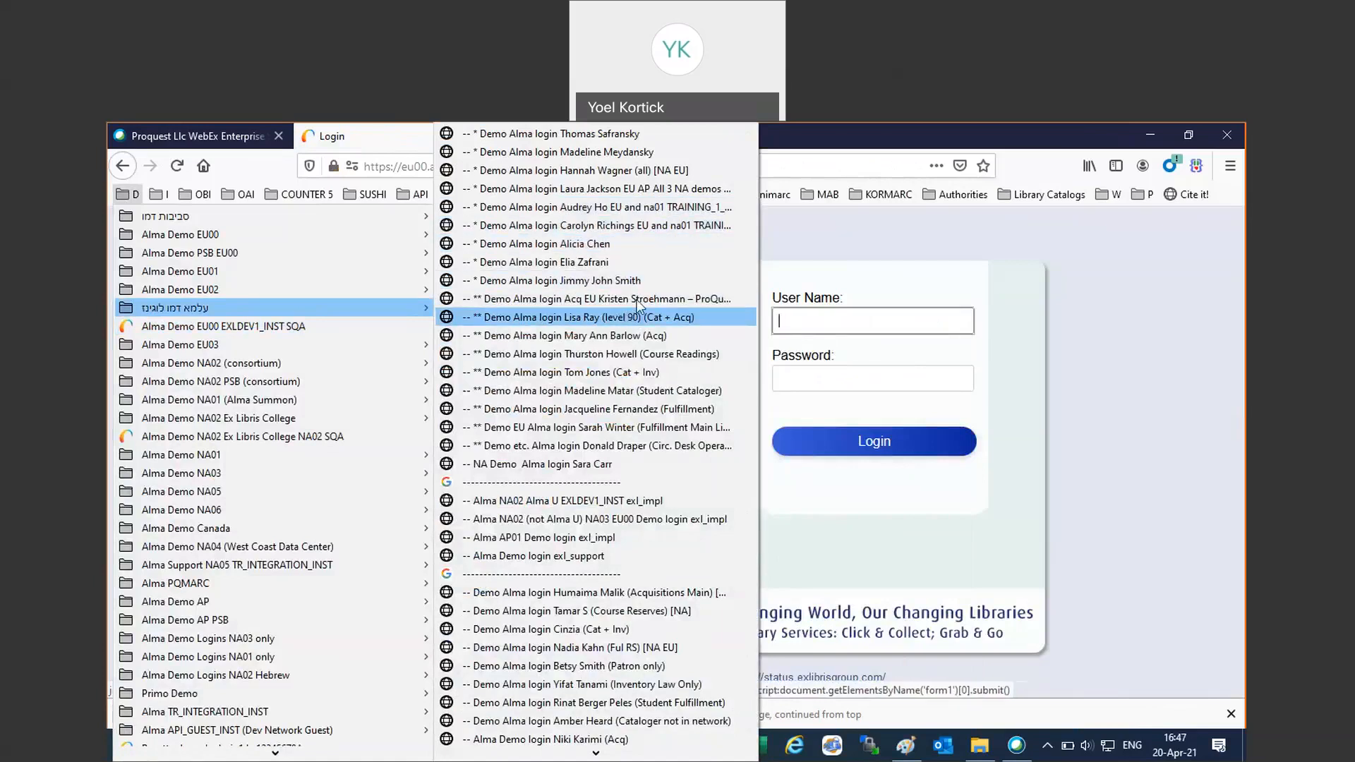
left_click(660, 196)
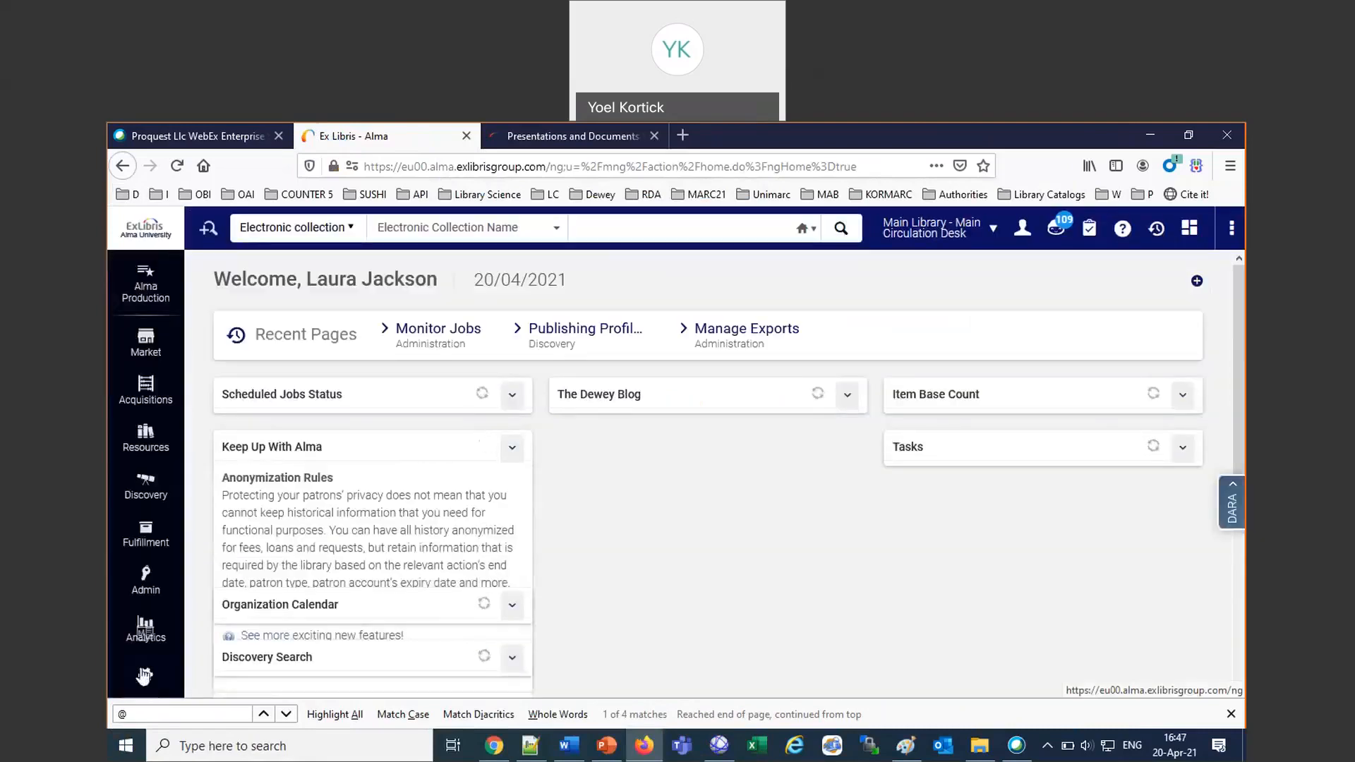
Open Letters Configuration from the general configuration of Alma University.
left_click(144, 674)
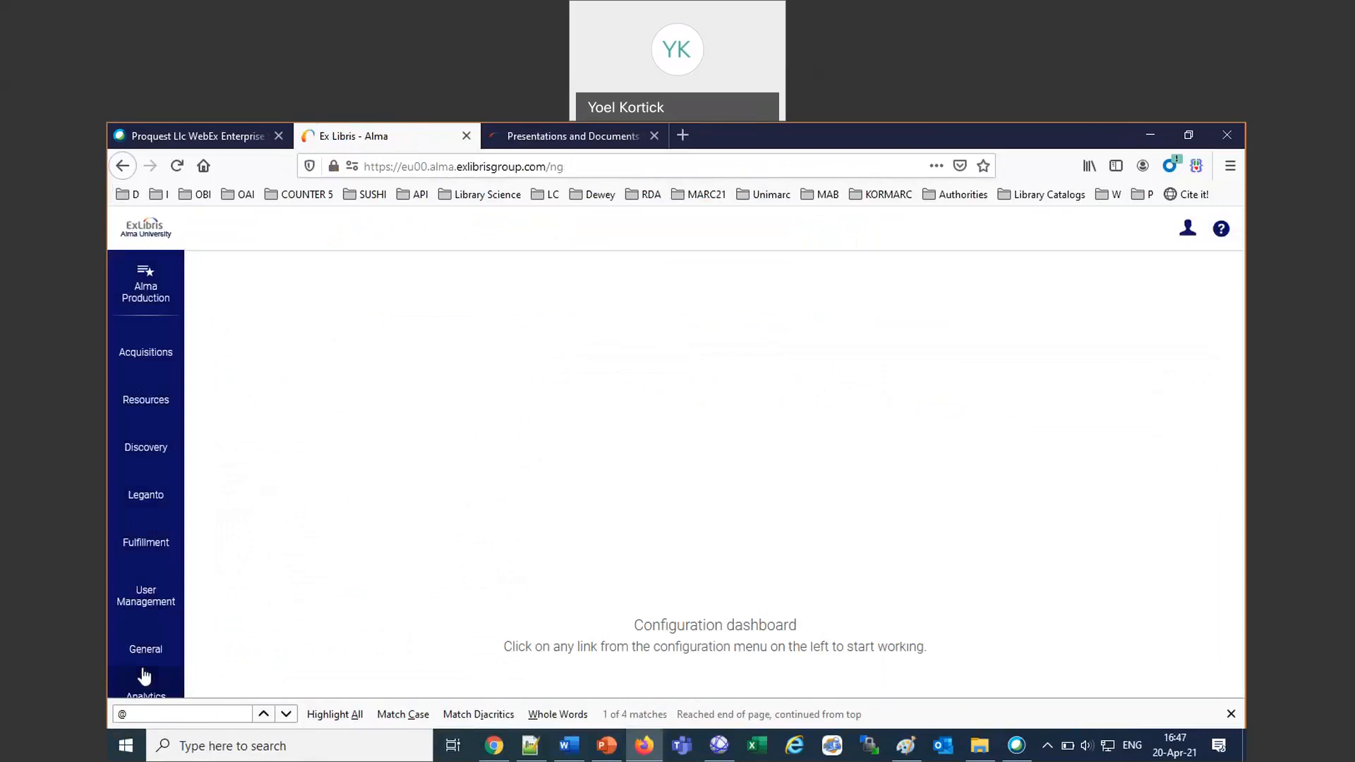
scroll(144, 676, "down", 1)
left_click(142, 655)
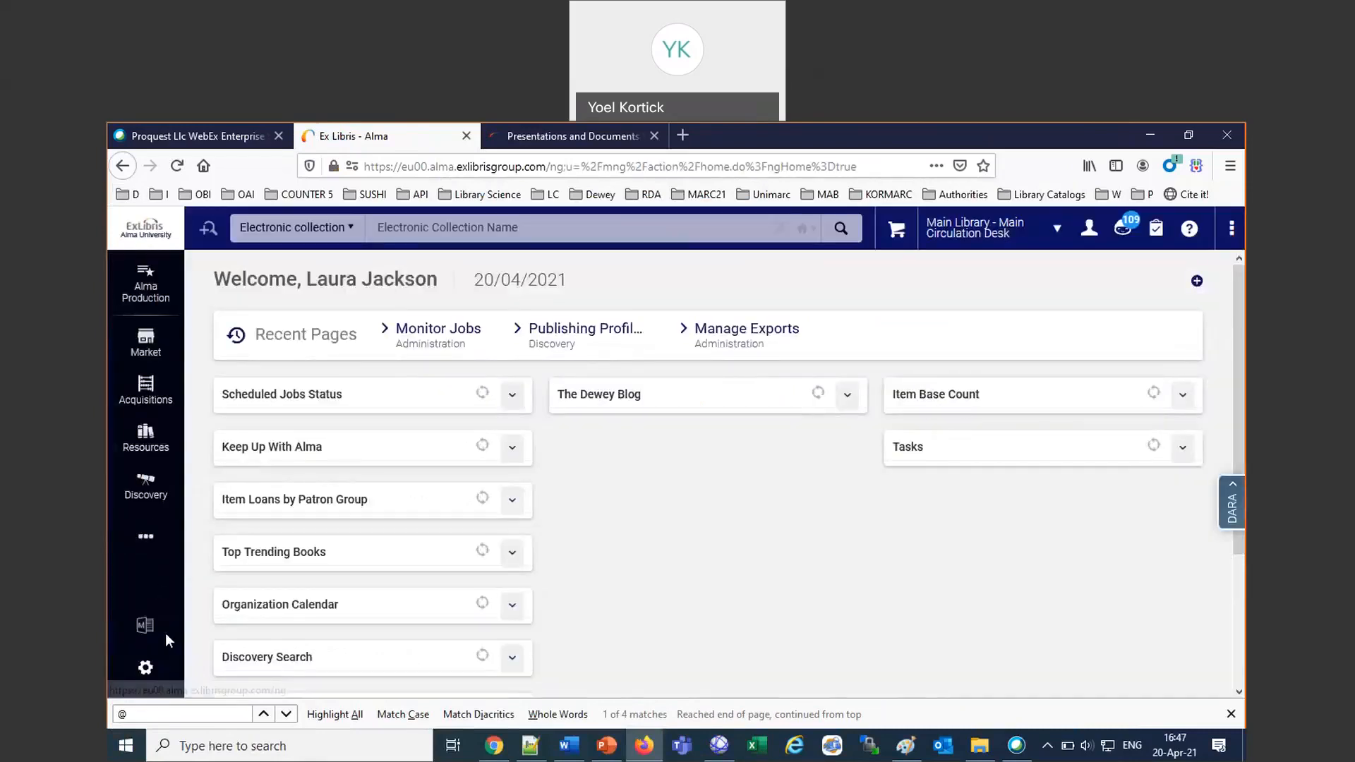
left_click(153, 659)
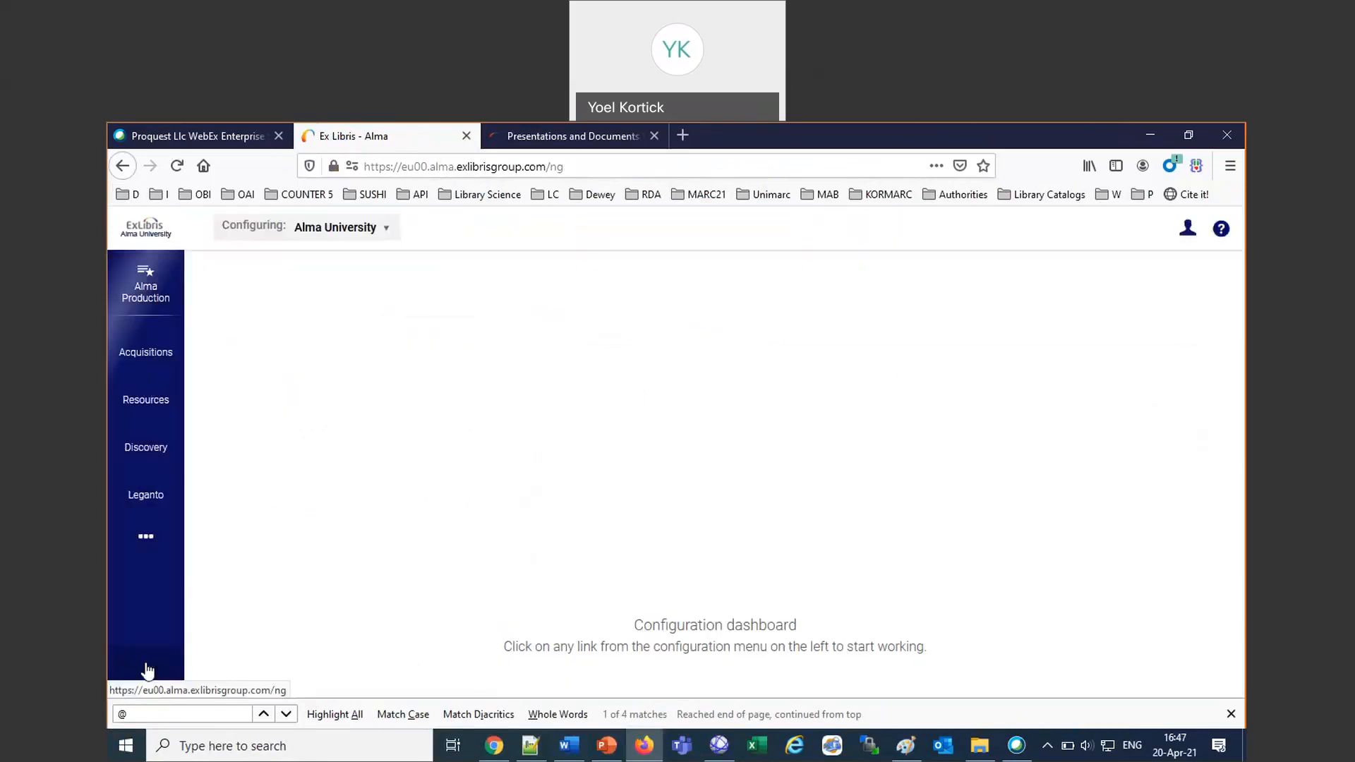
left_click(145, 537)
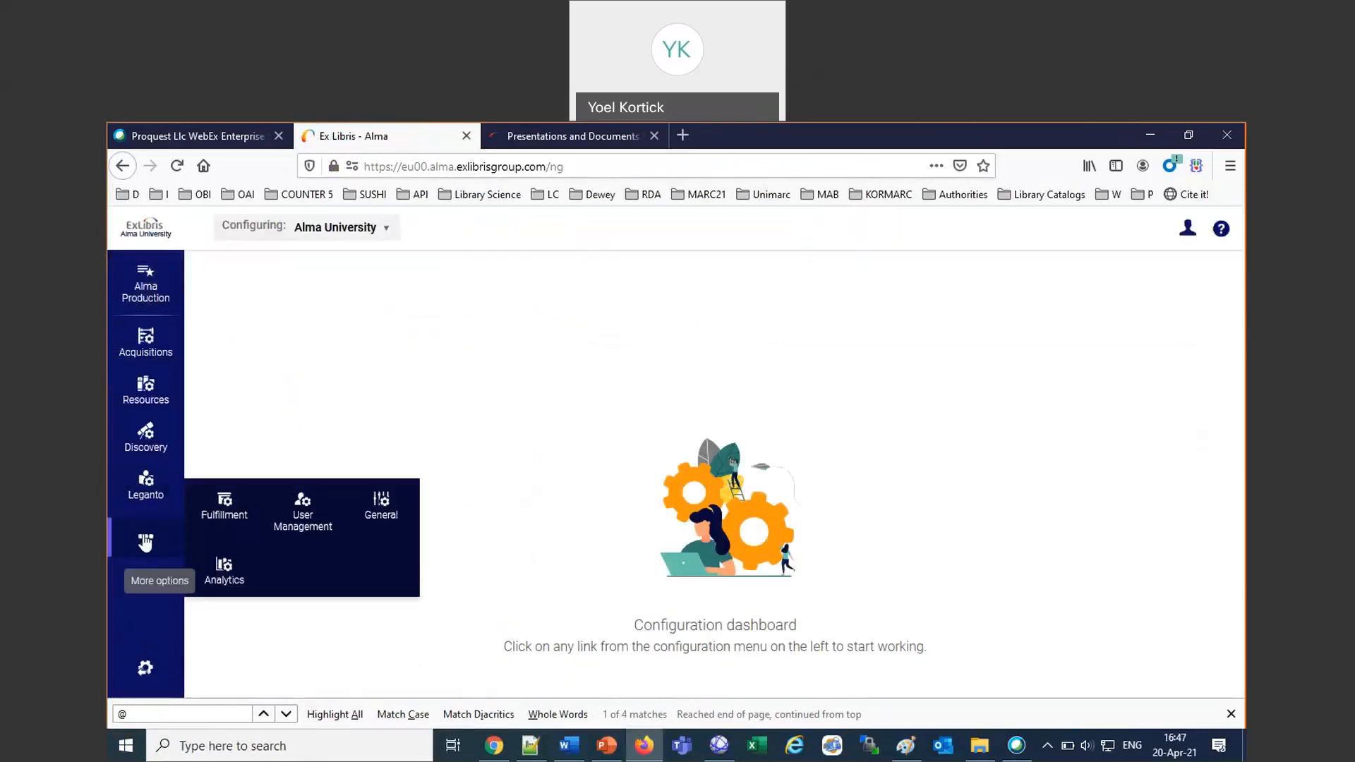
left_click(388, 521)
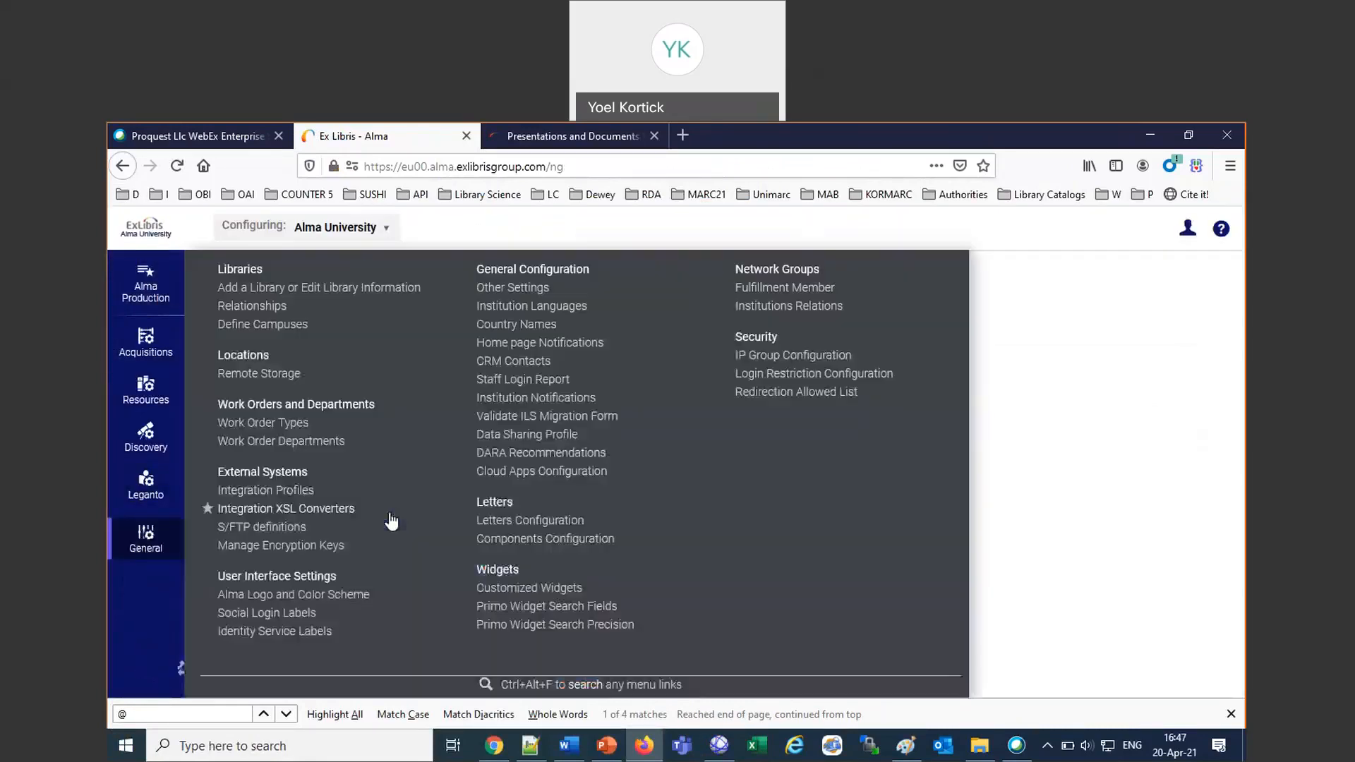
left_click(521, 521)
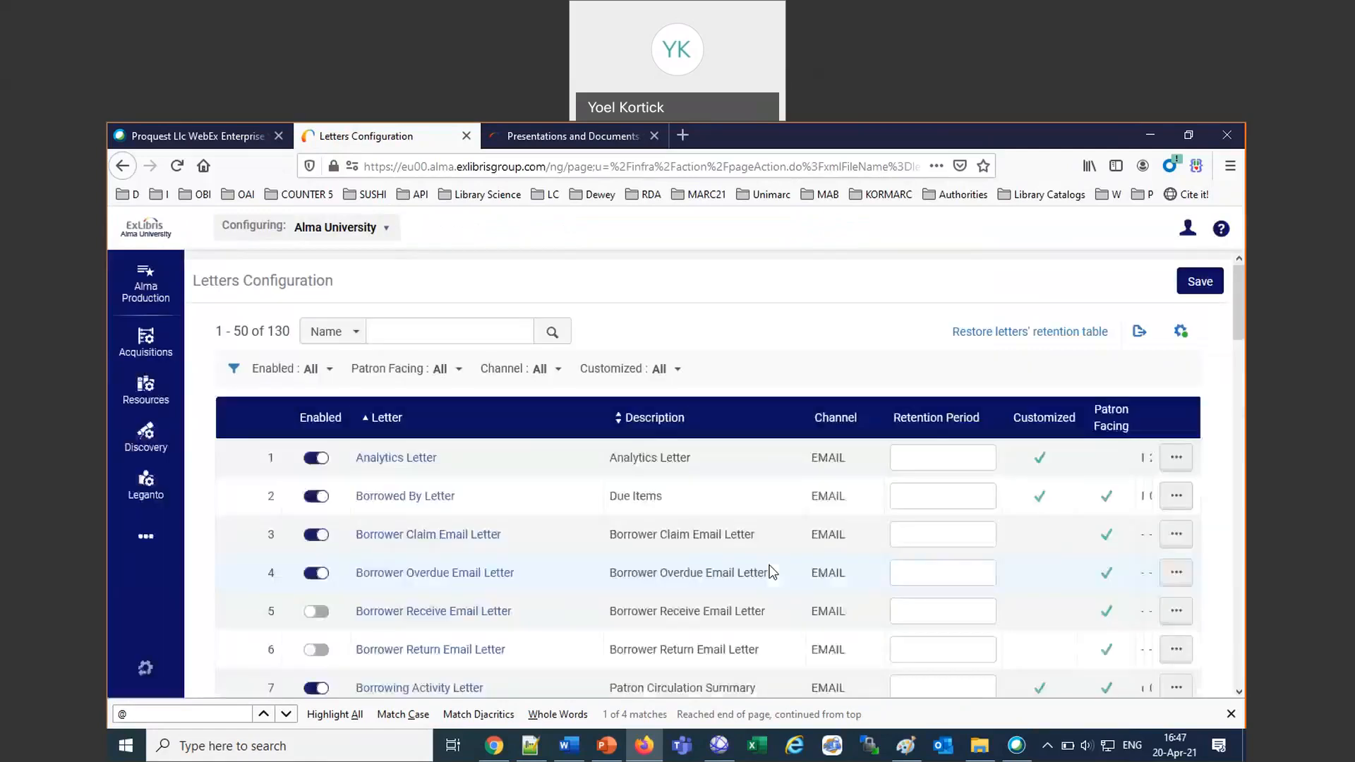
Open the email-channel Borrowing Activity Letter for editing and examine its labels, including the row actions available for the due_date label.
scroll(773, 572, "down", 3)
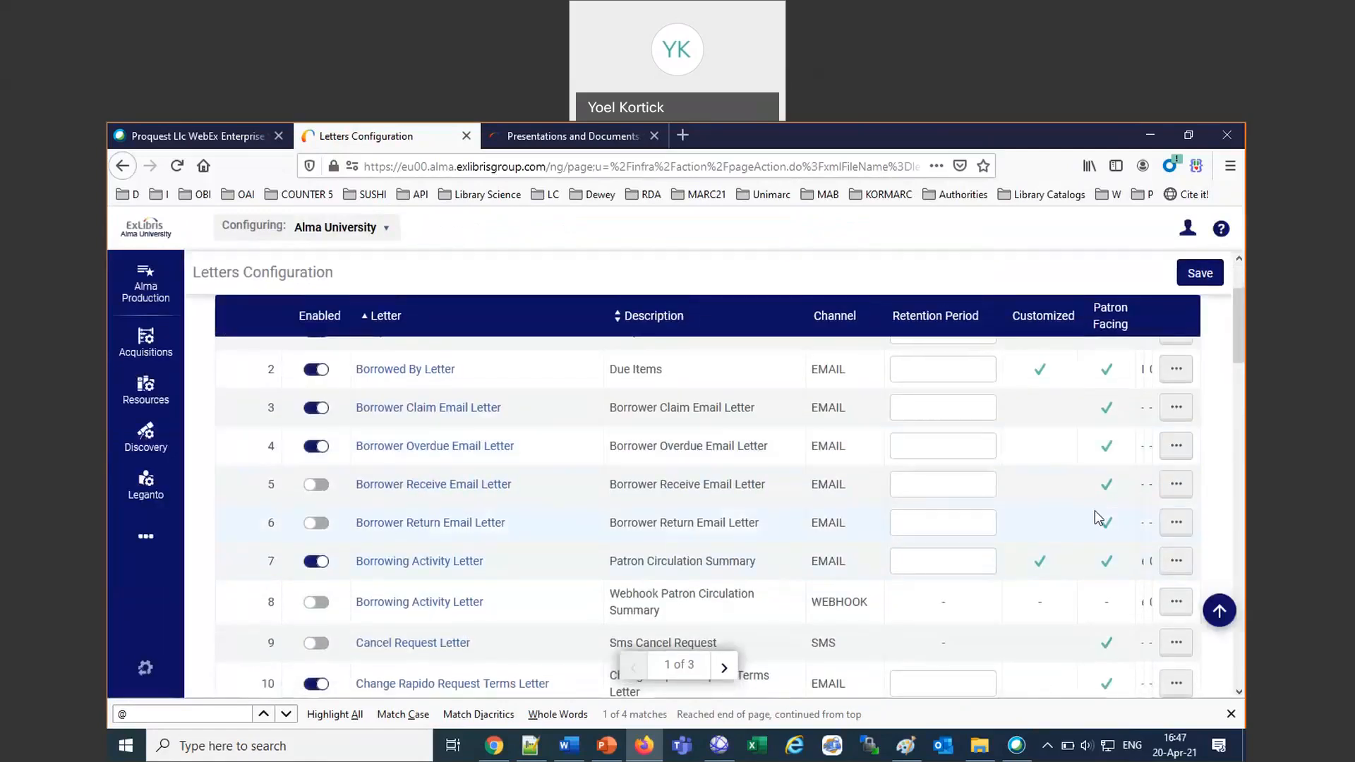
left_click(1177, 560)
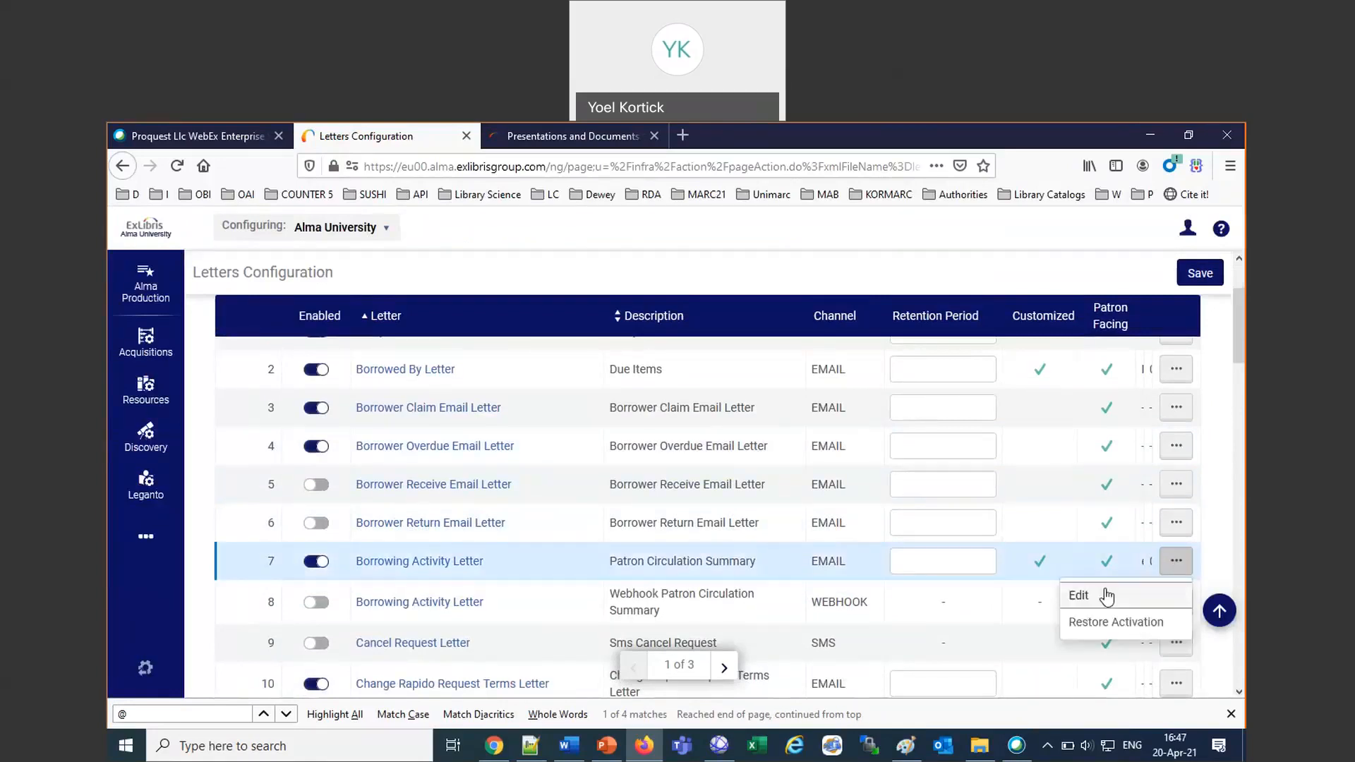
left_click(1080, 597)
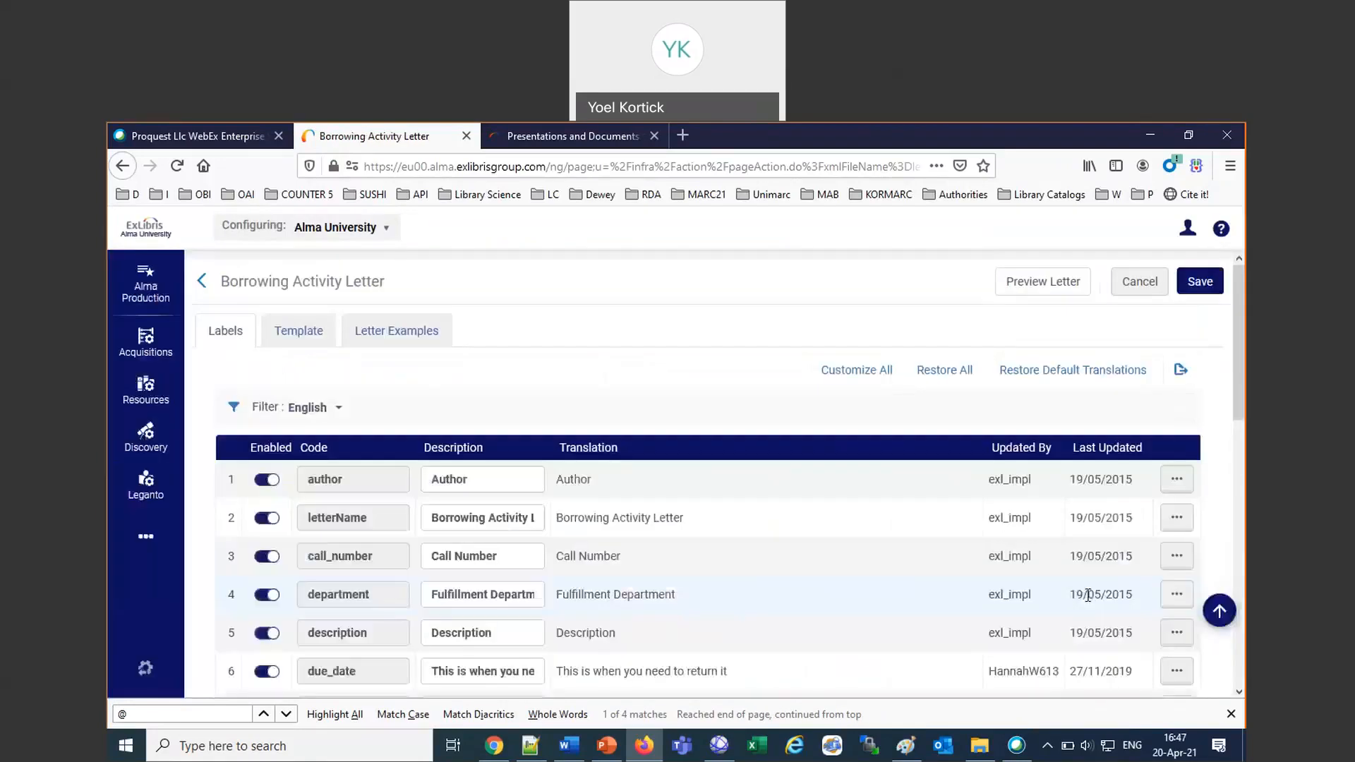
scroll(808, 576, "down", 4)
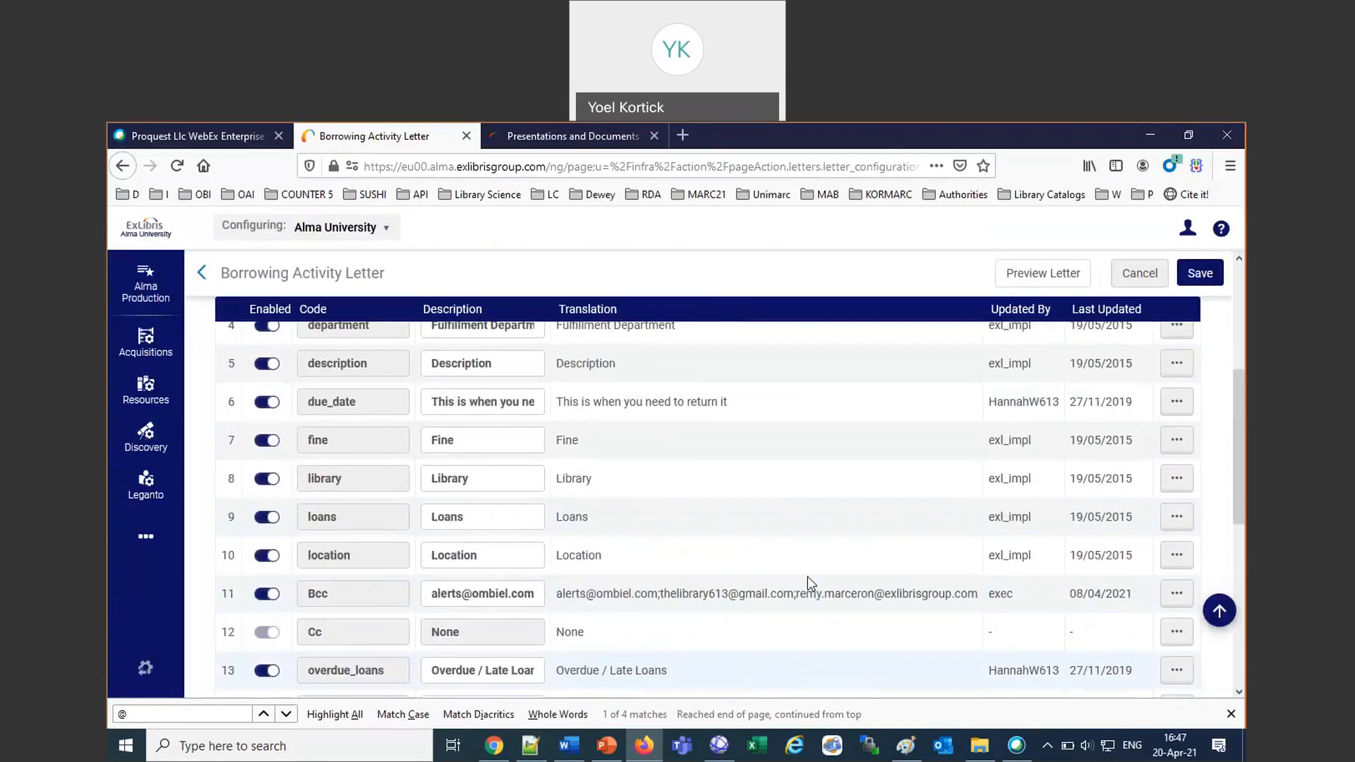
scroll(808, 583, "up", 1)
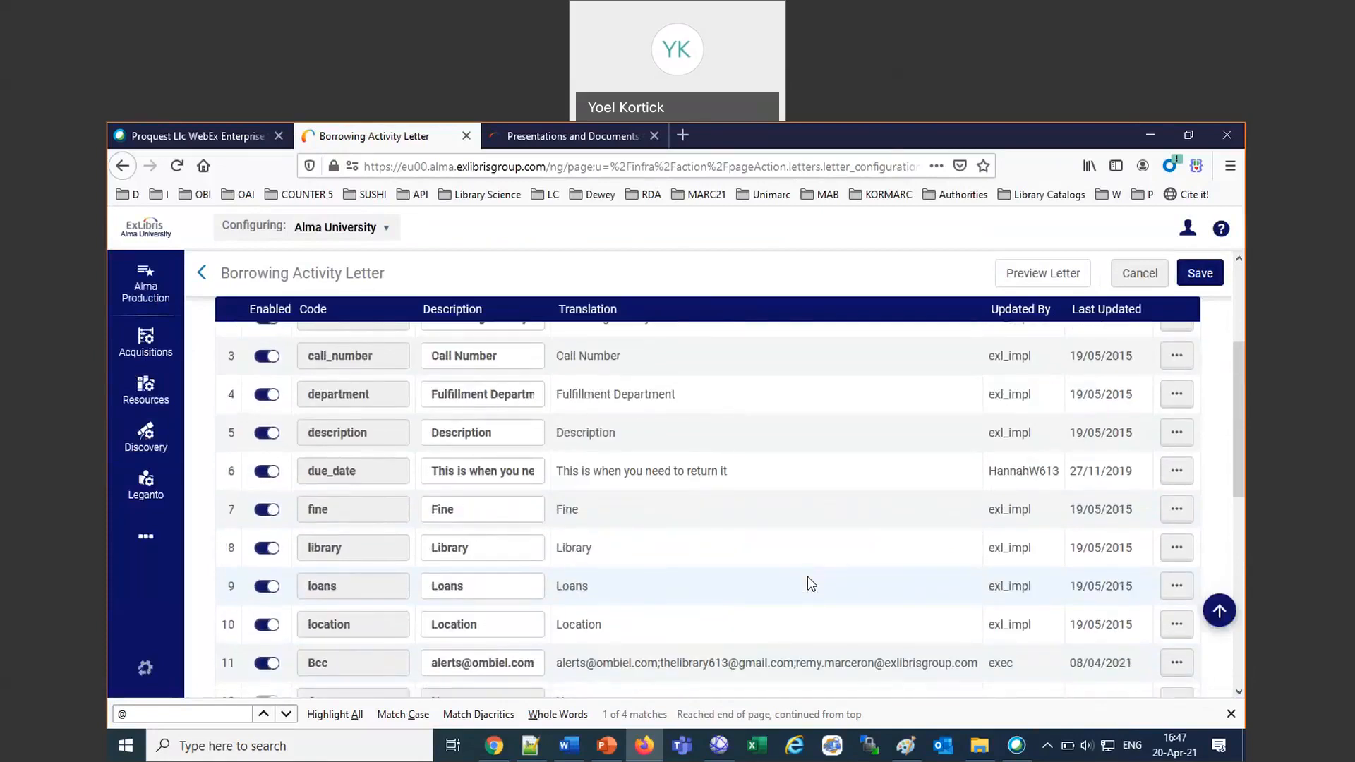
left_click(1178, 473)
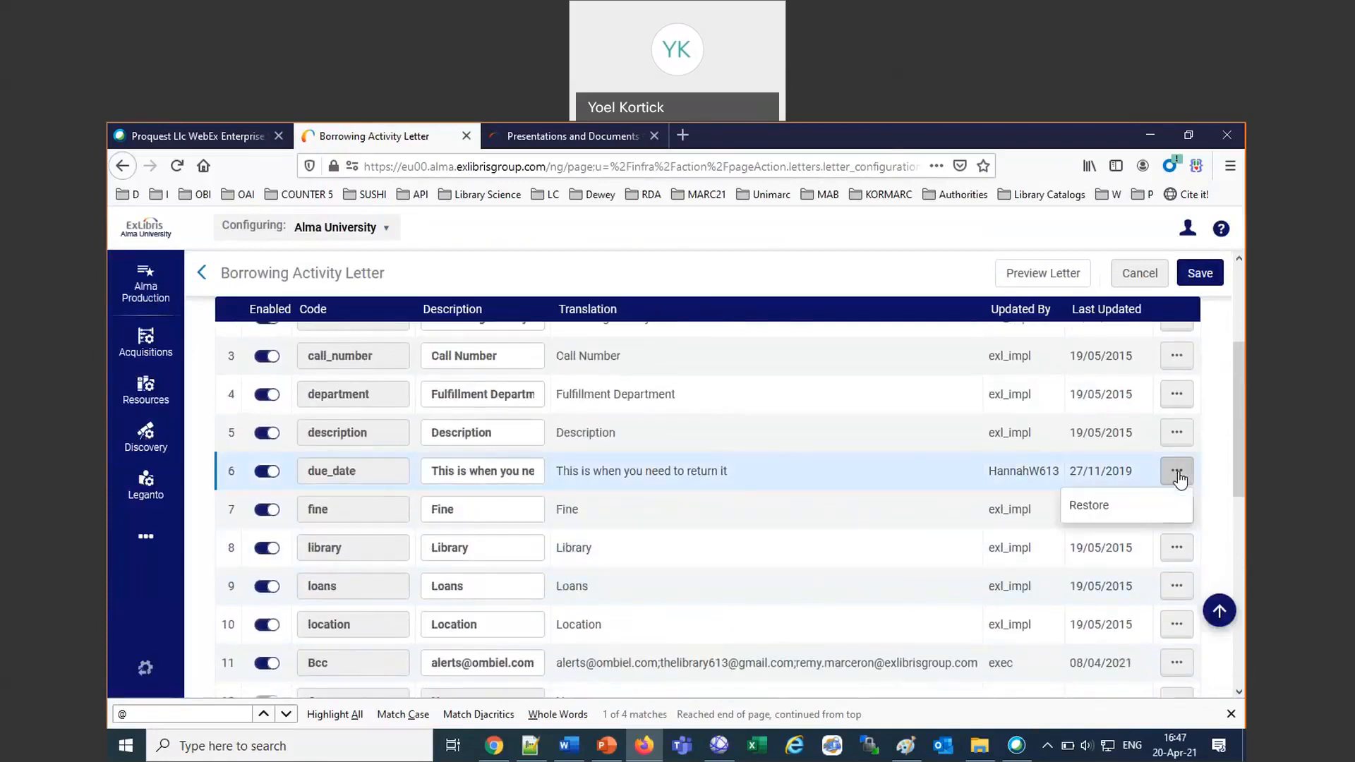
left_click(1177, 476)
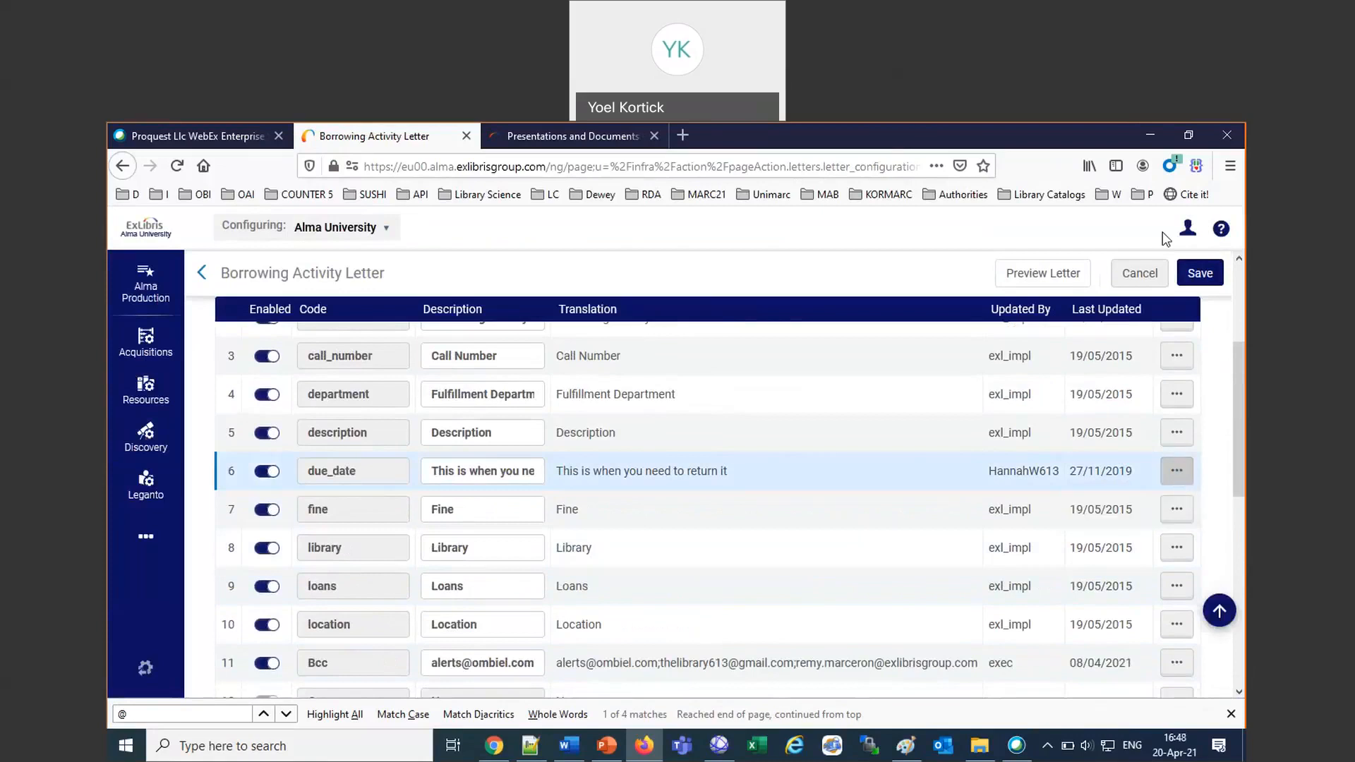
Deactivate the General System Administrator role on page 2 of the signed-in user's roles in the user details.
left_click(1188, 228)
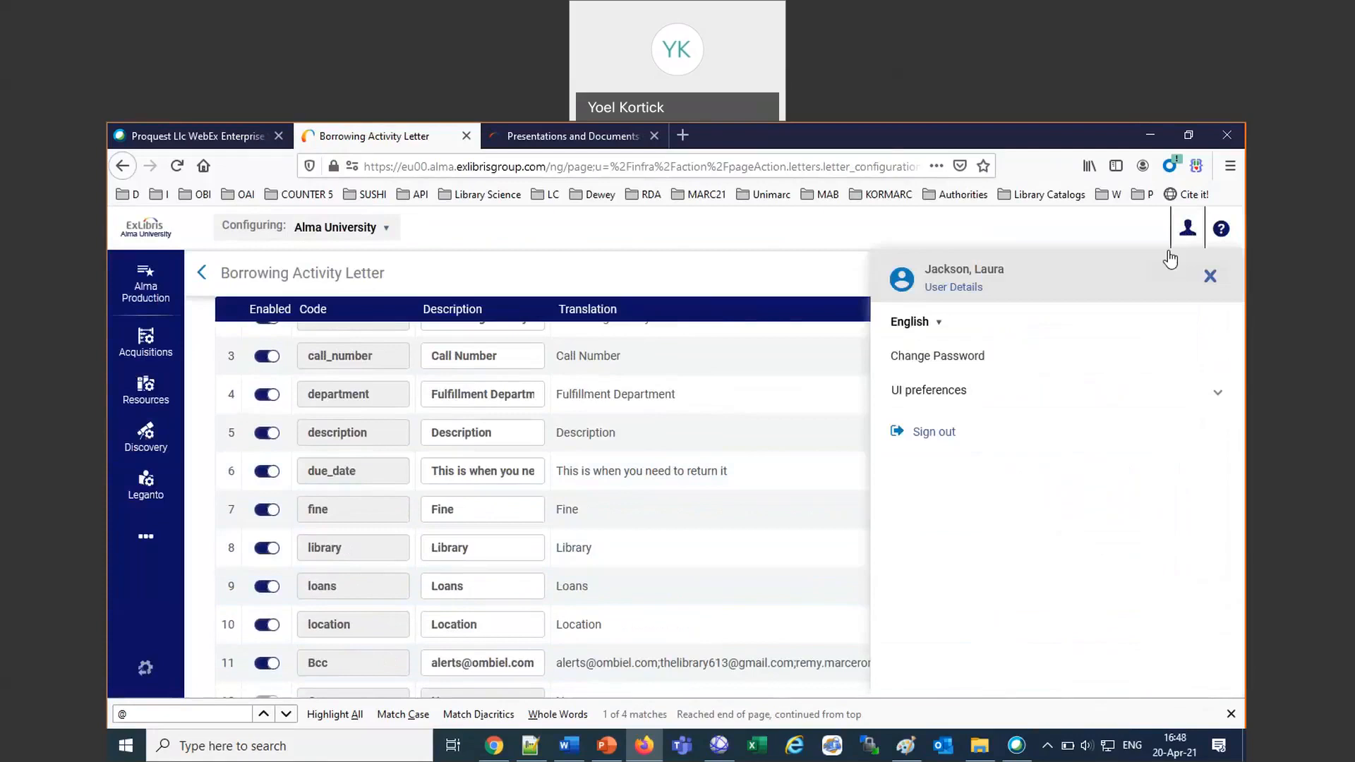
left_click(953, 289)
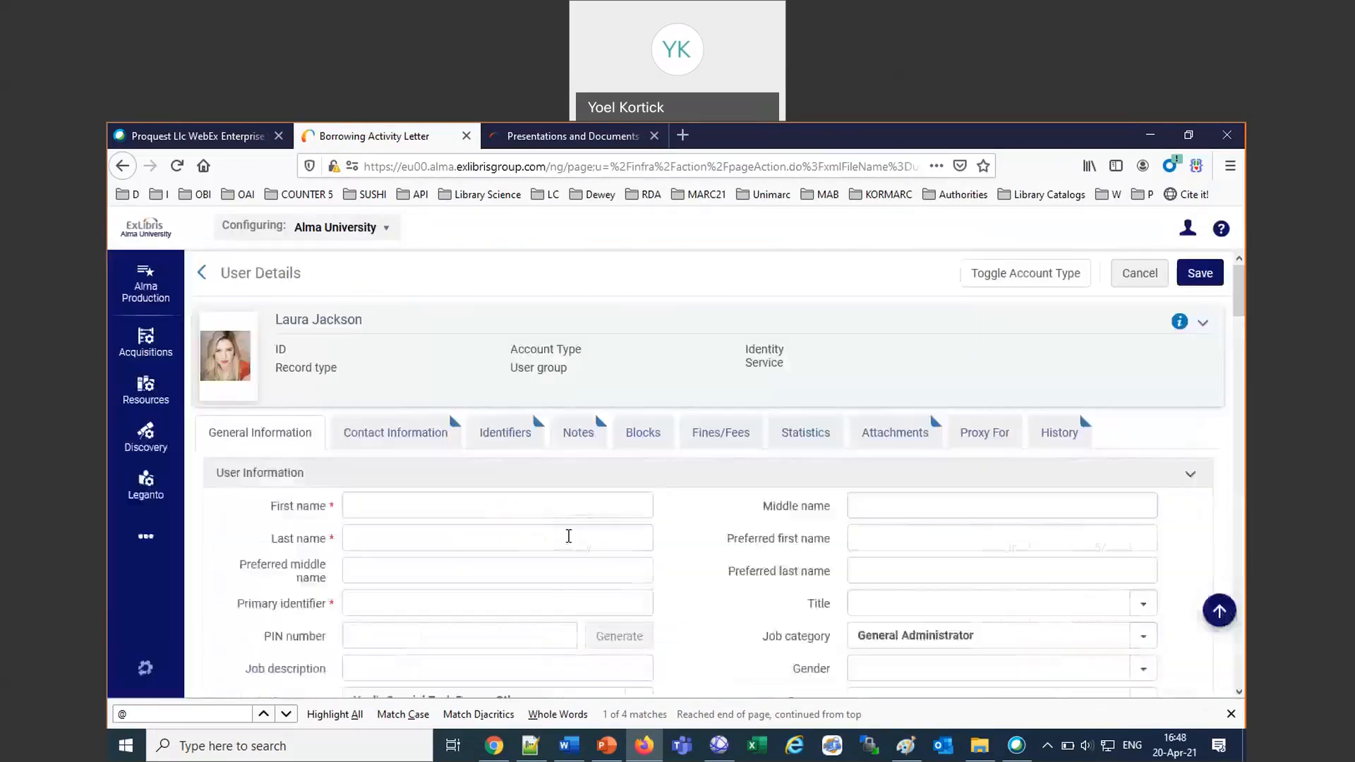
scroll(569, 538, "down", 5)
scroll(569, 537, "down", 15)
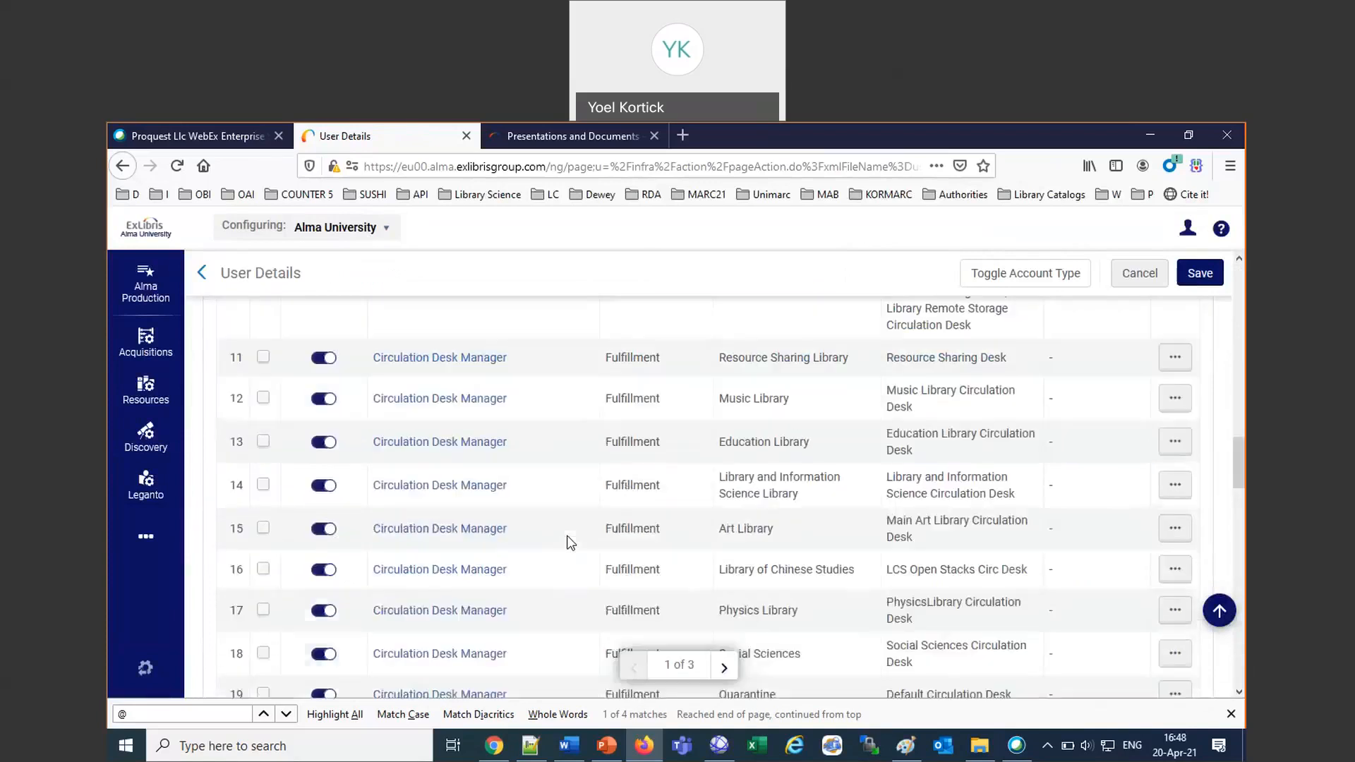
scroll(570, 542, "down", 15)
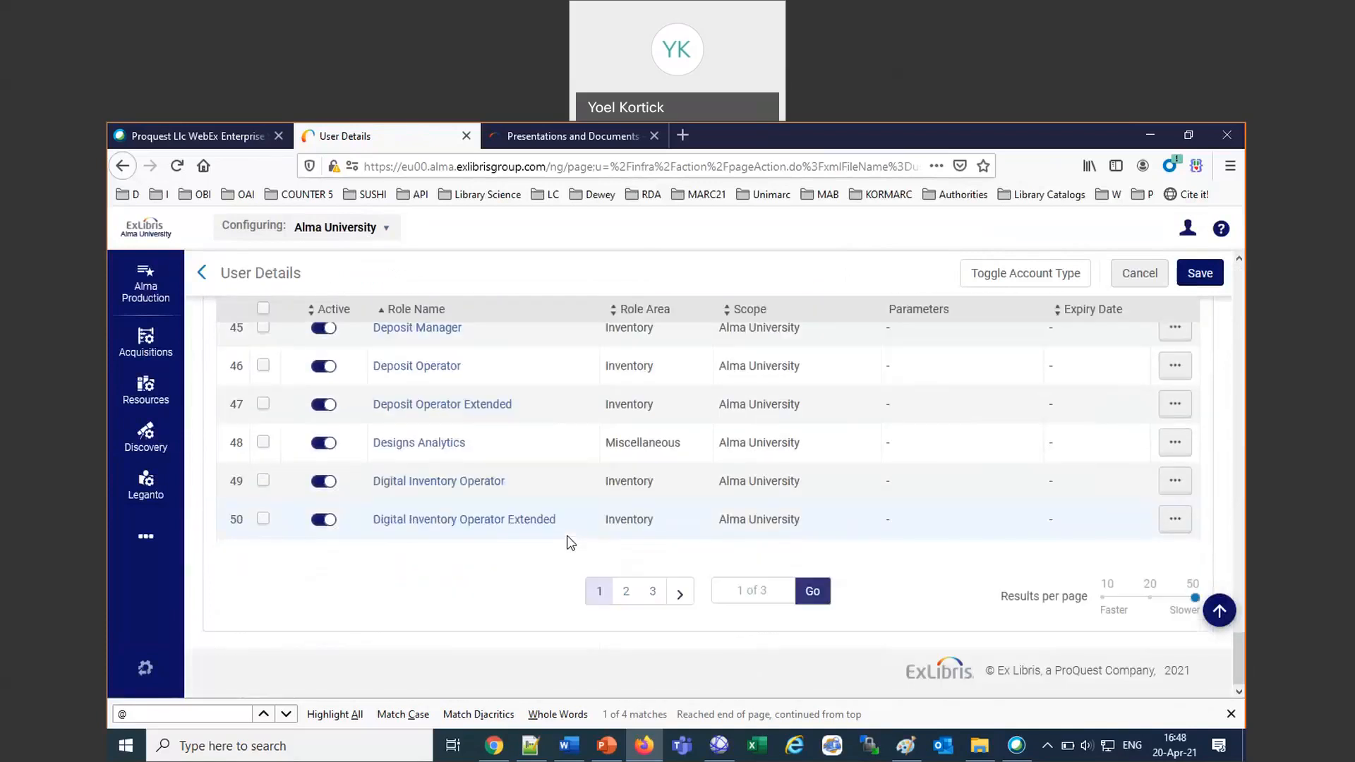
left_click(626, 591)
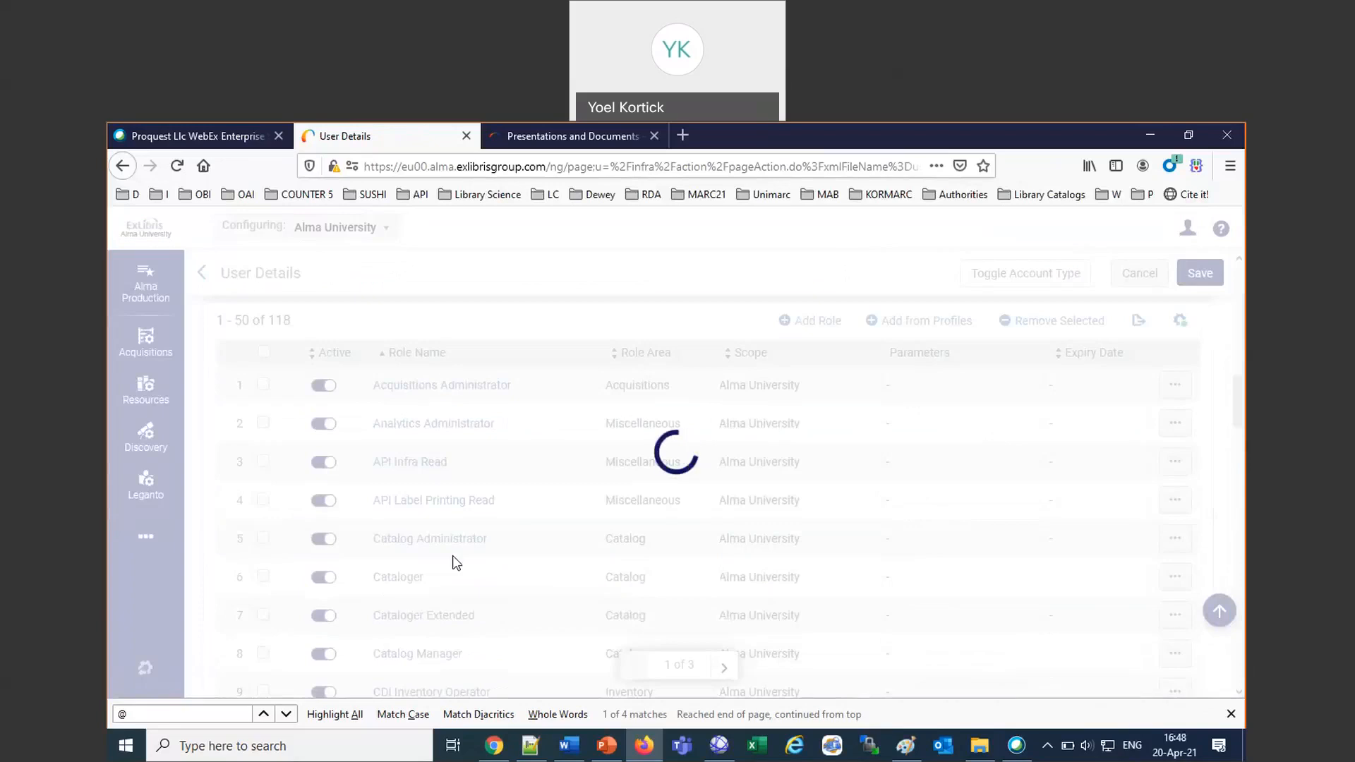
scroll(455, 563, "down", 10)
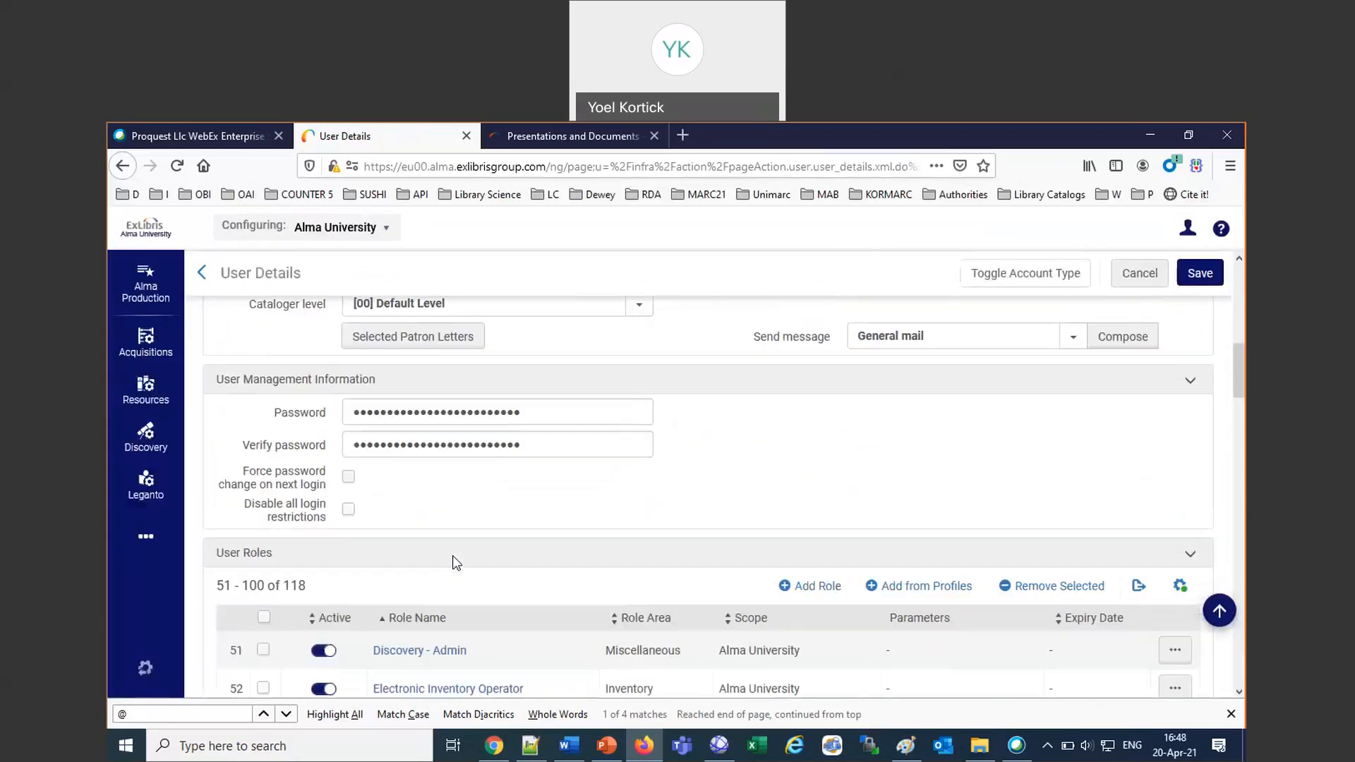
scroll(456, 562, "down", 2)
scroll(453, 563, "down", 1)
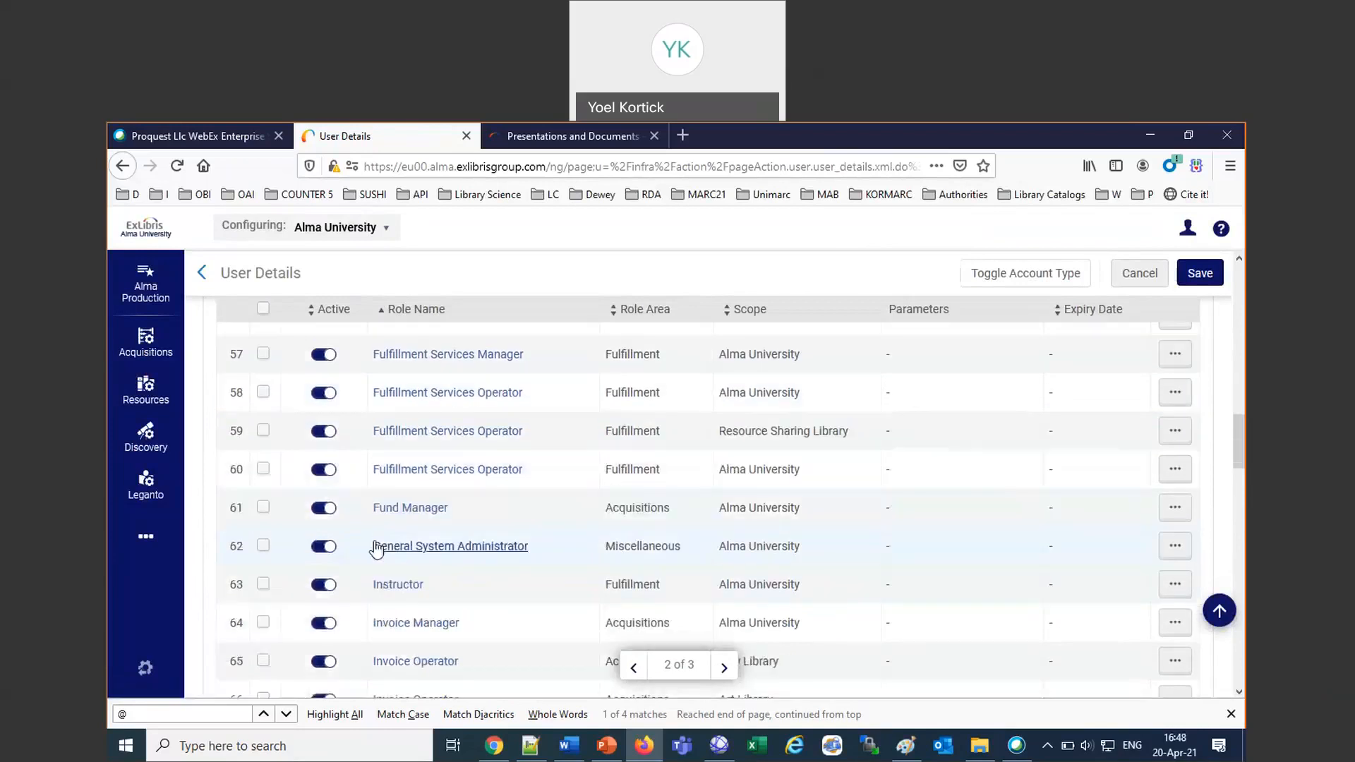
left_click(324, 548)
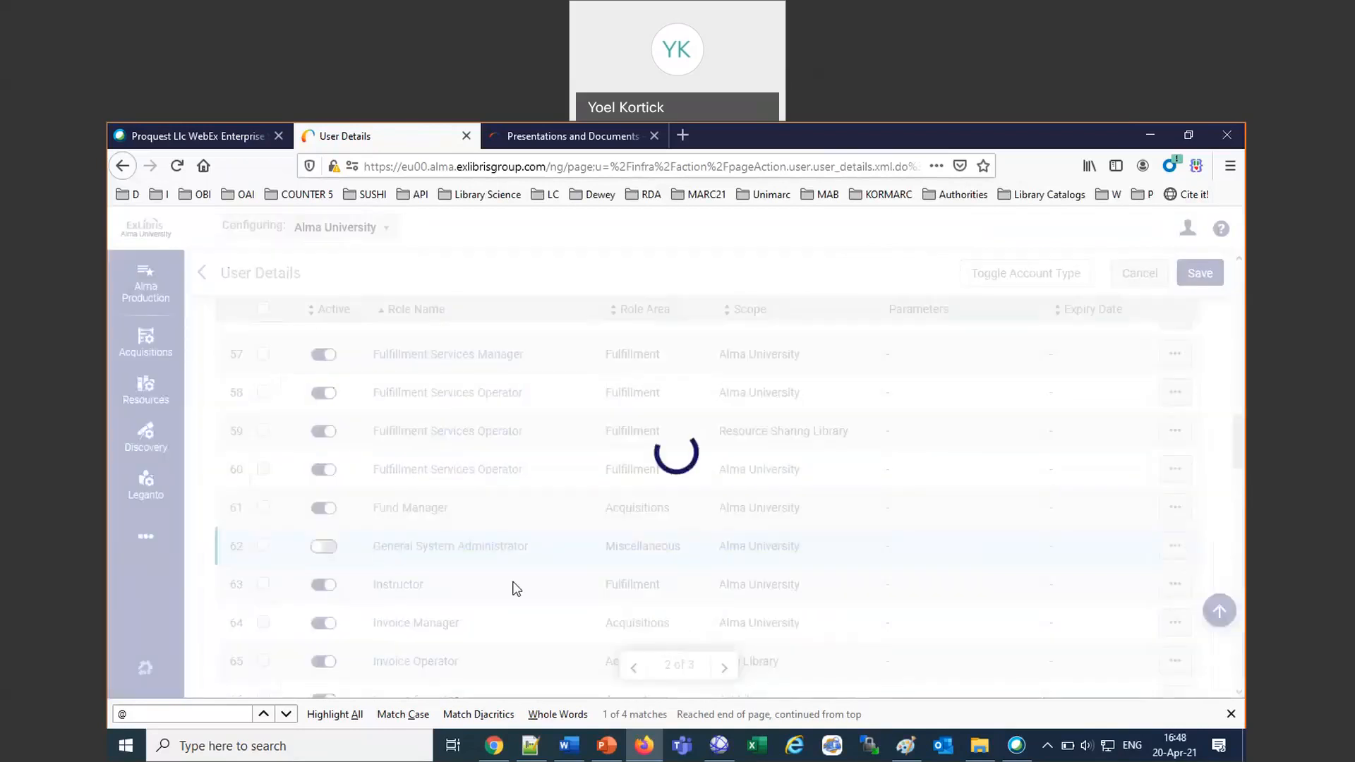
Review both administrator roles in the roles list and save the user details with the General System Administrator change.
scroll(515, 582, "down", 15)
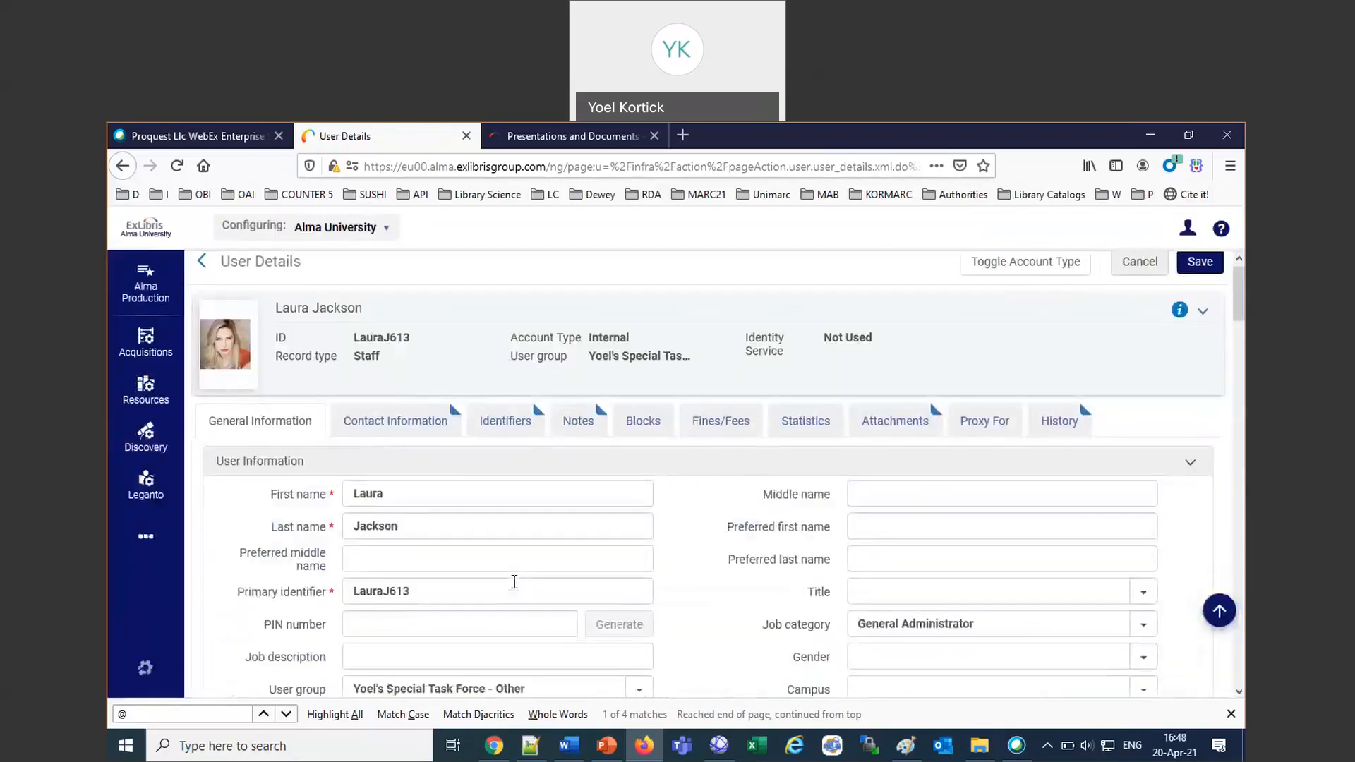
scroll(515, 582, "down", 5)
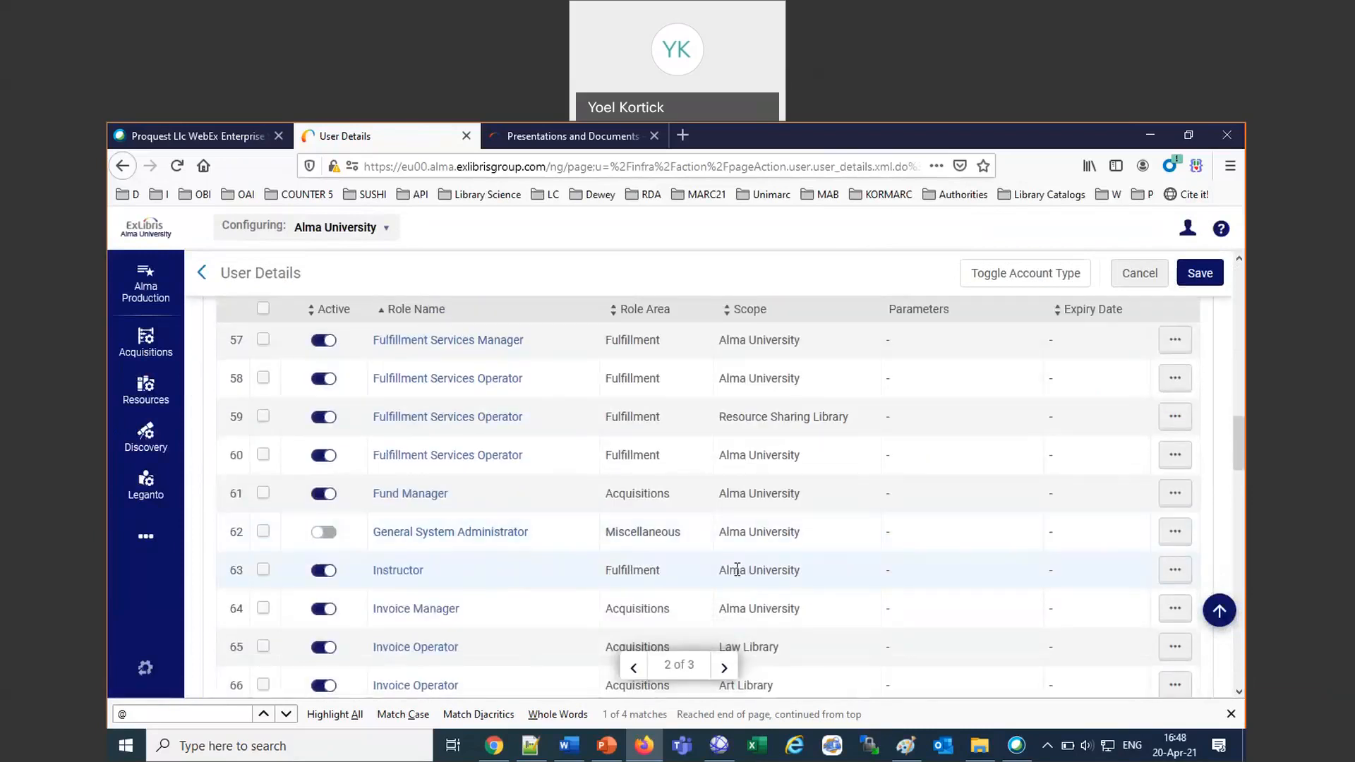
scroll(737, 568, "down", 4)
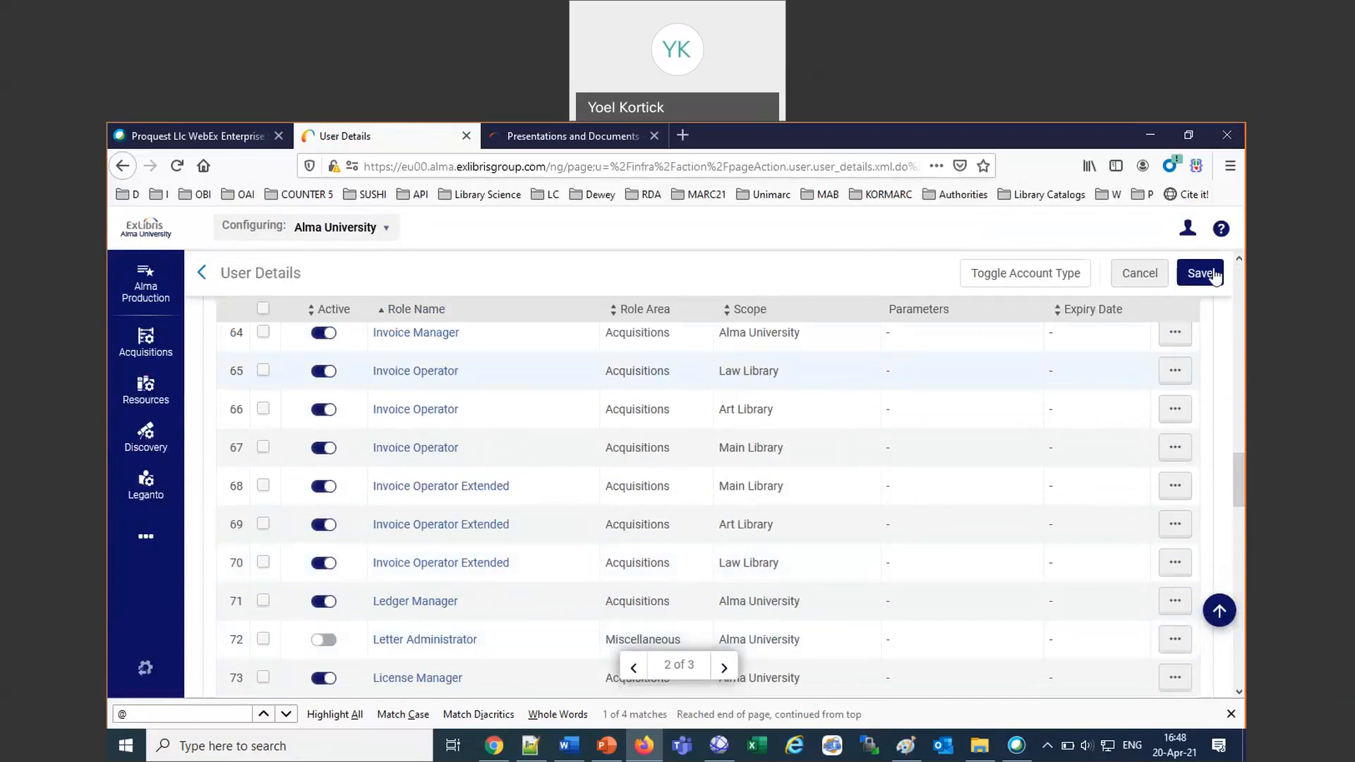
left_click(1209, 274)
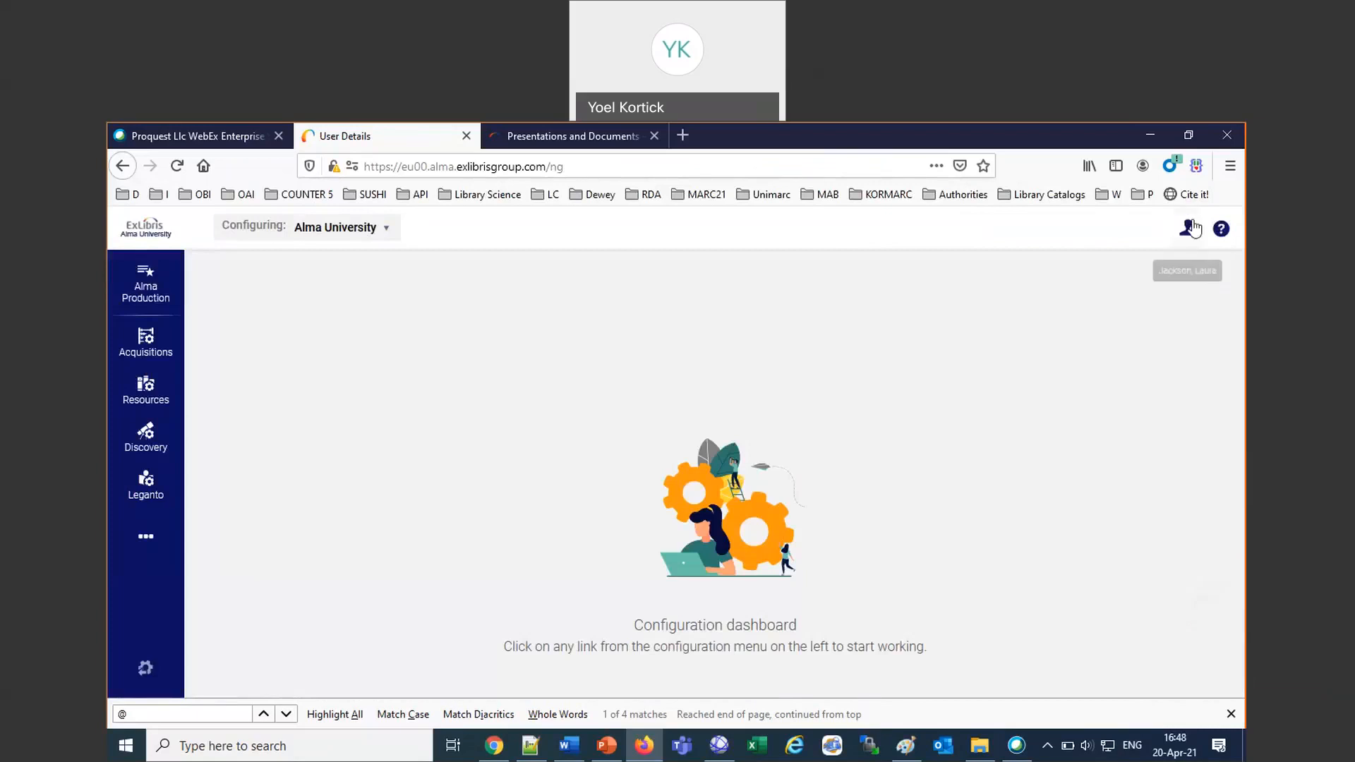
Sign out of Alma, sign back in with the same user's bookmarked demo login, and open the additional areas of the Alma University configuration.
left_click(1188, 227)
left_click(934, 432)
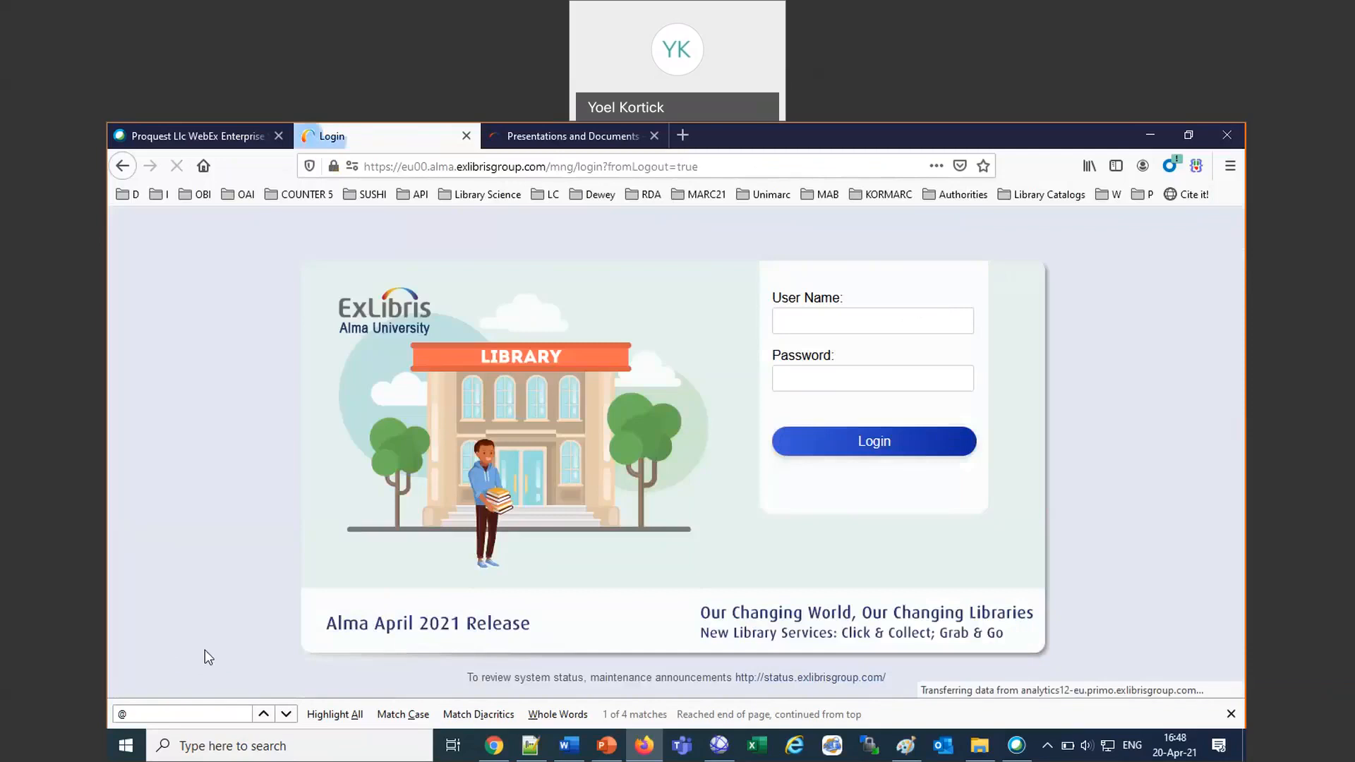
left_click(134, 198)
mouse_move(309, 314)
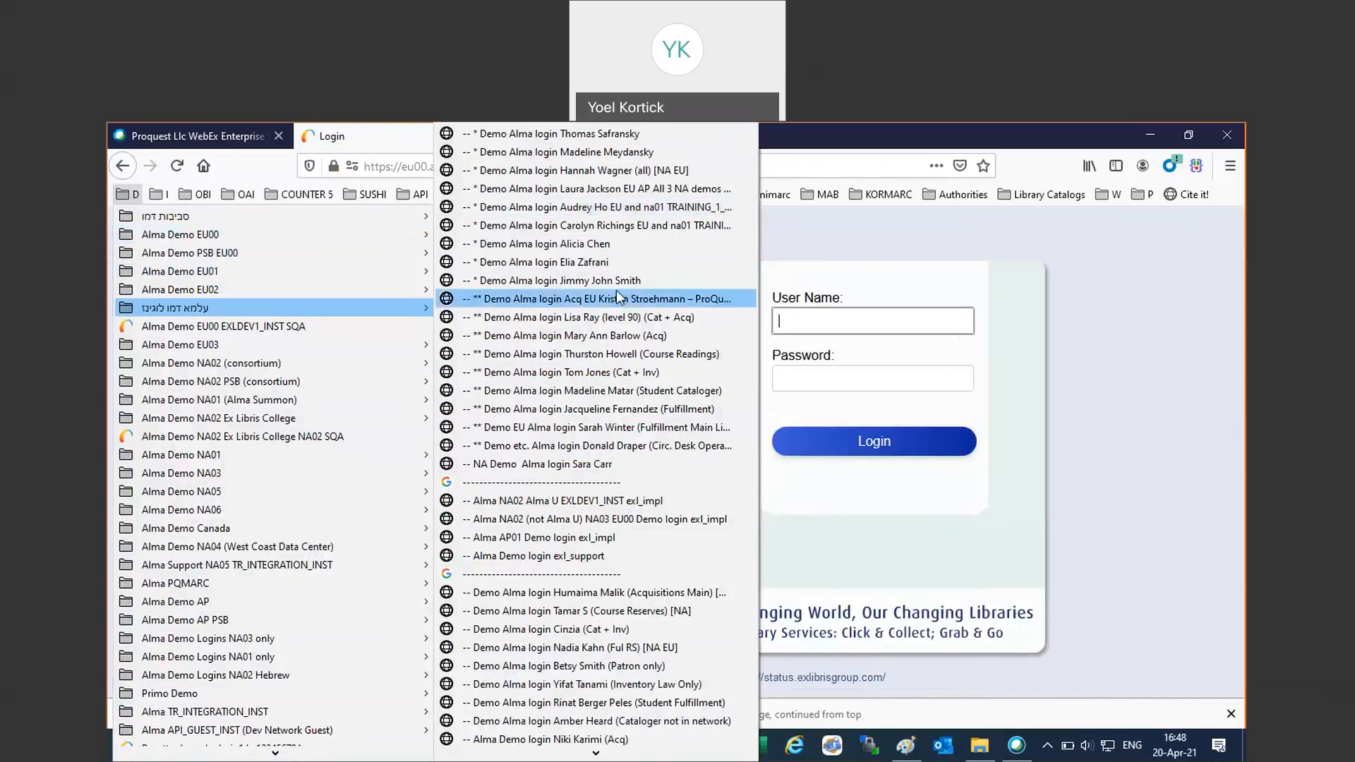
left_click(600, 189)
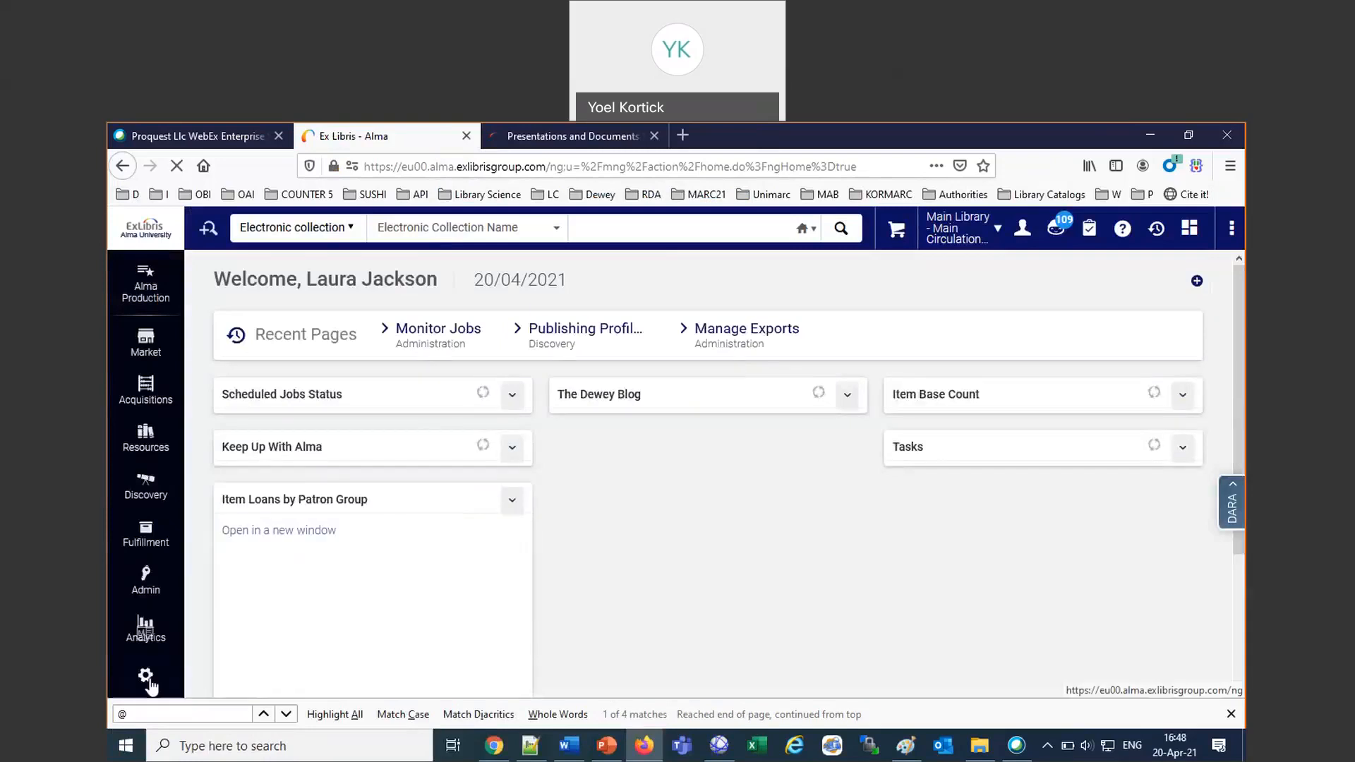
left_click(148, 682)
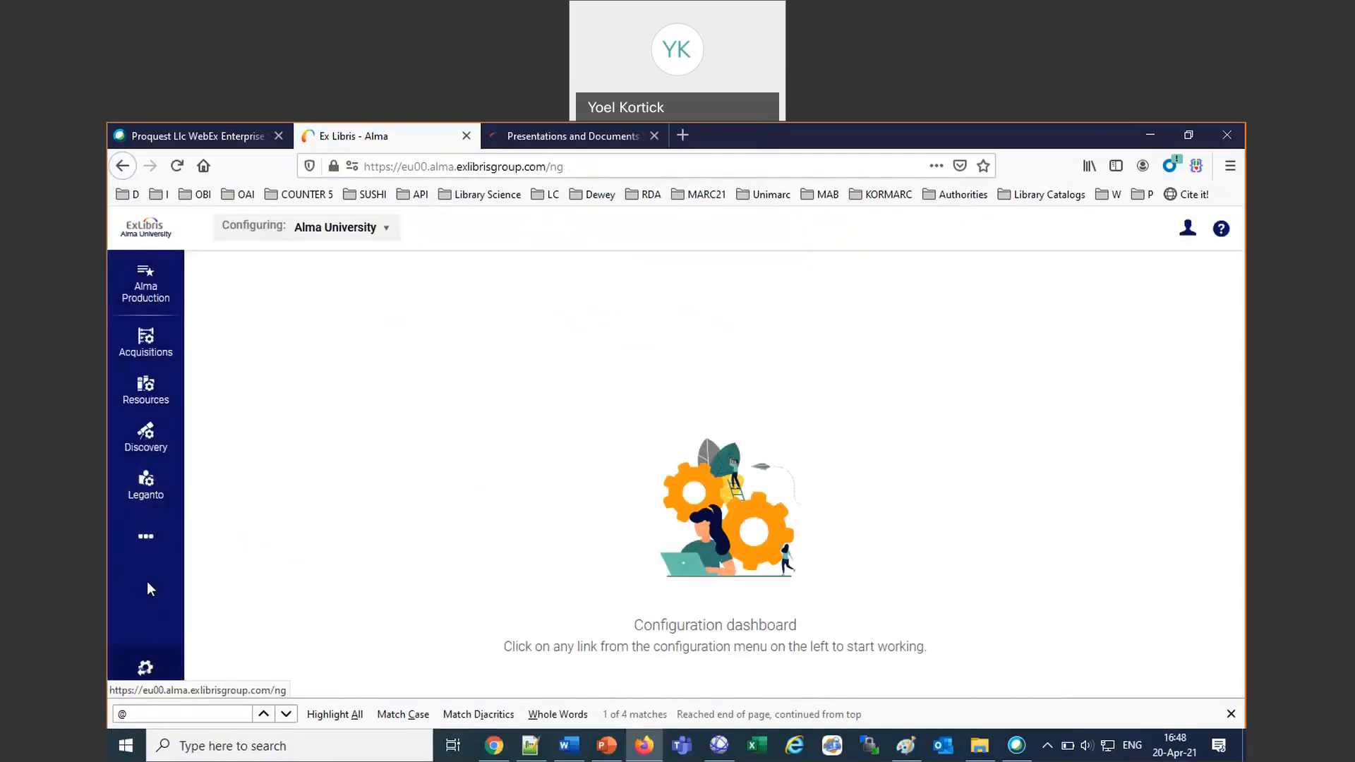
left_click(145, 537)
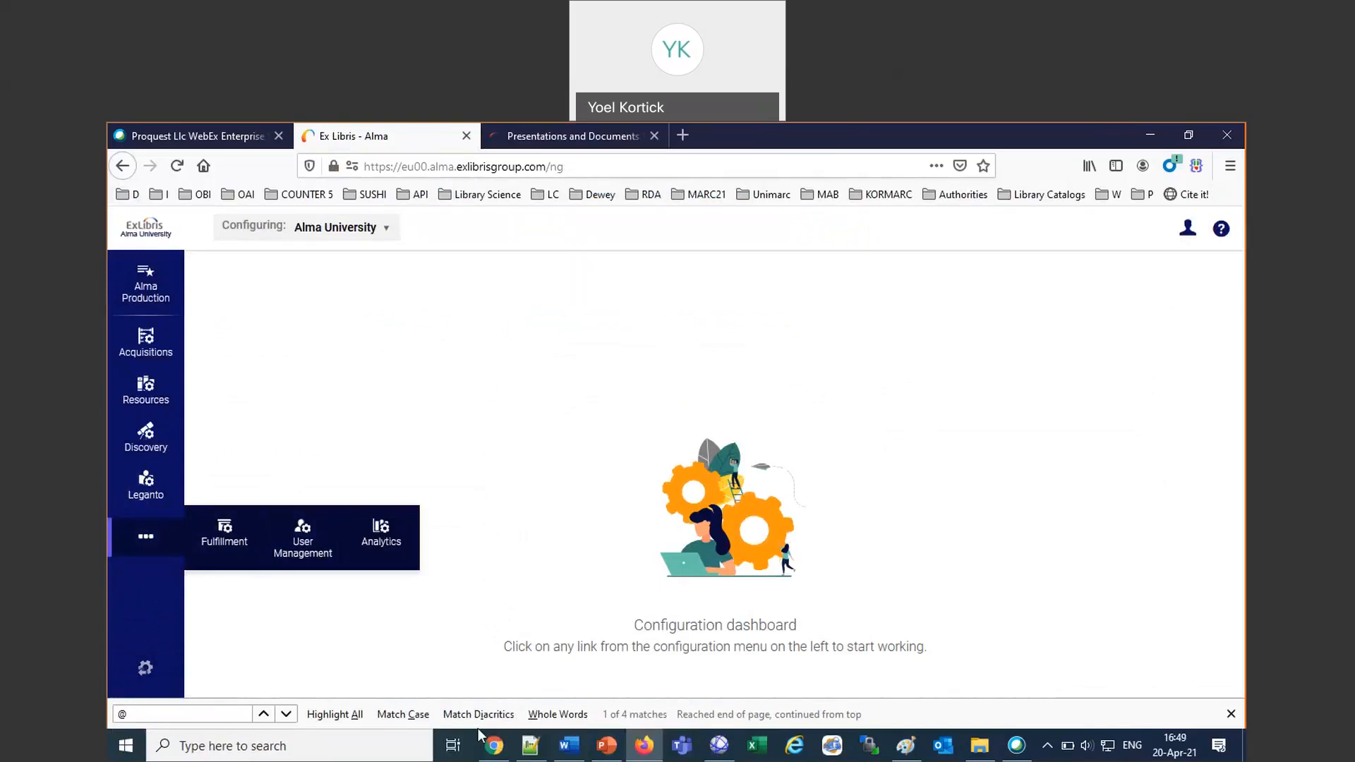
Switch to Alma in Chrome and sign out the user who is logged in there.
left_click(492, 743)
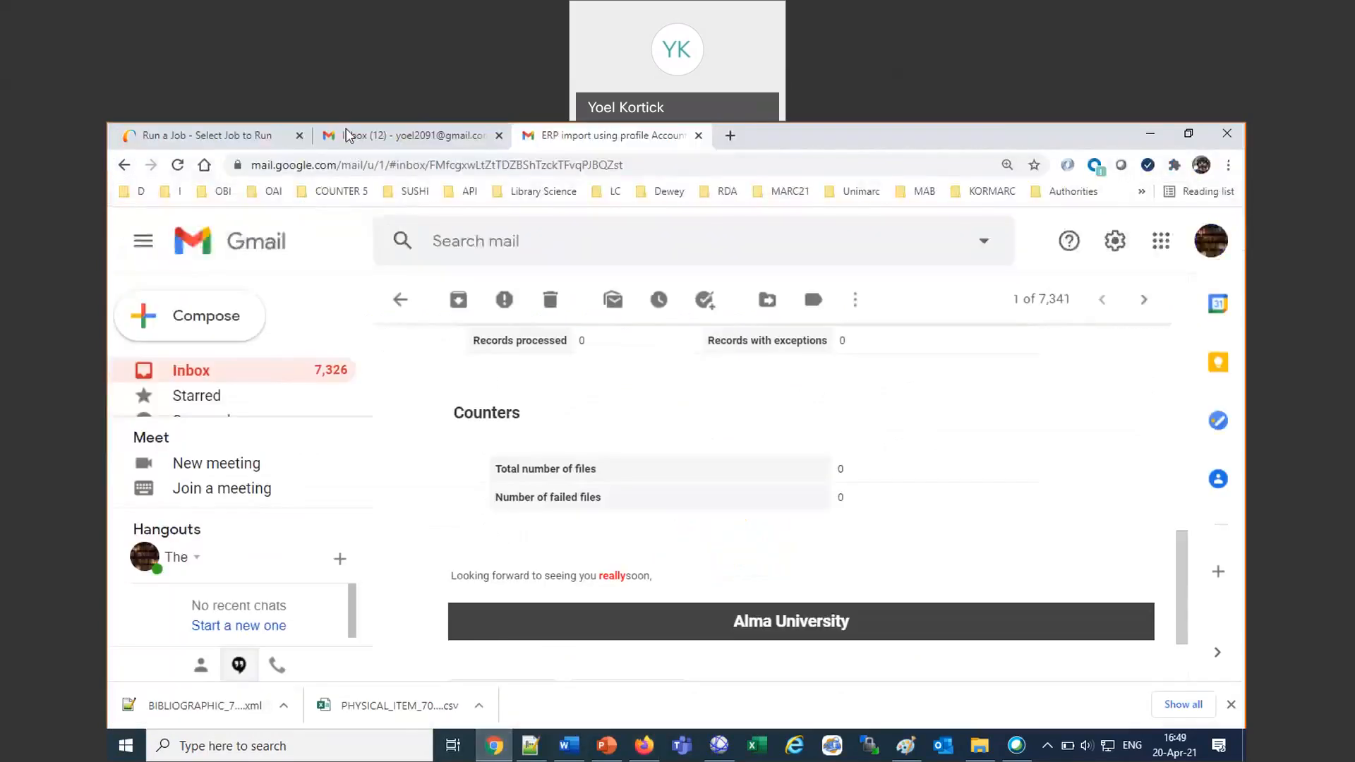
key("ctrl+1")
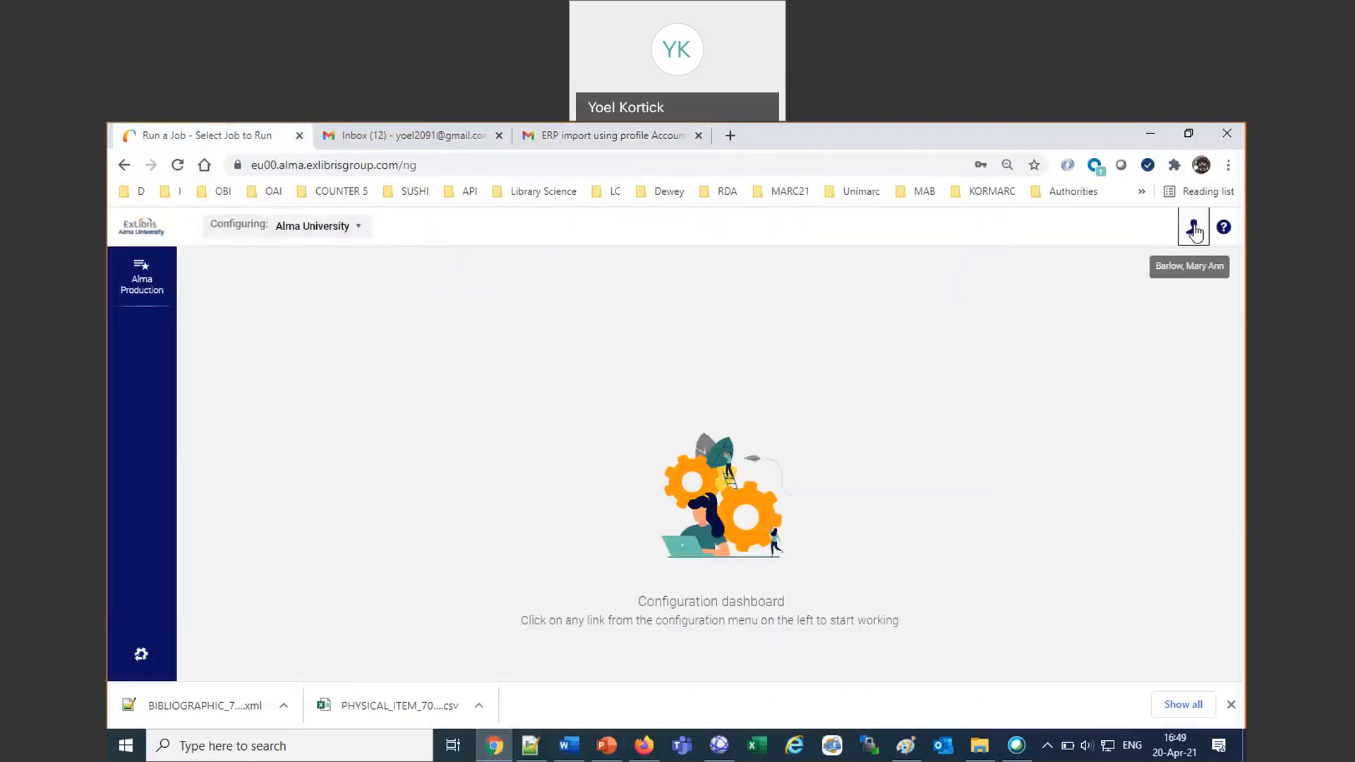
left_click(1193, 227)
left_click(955, 412)
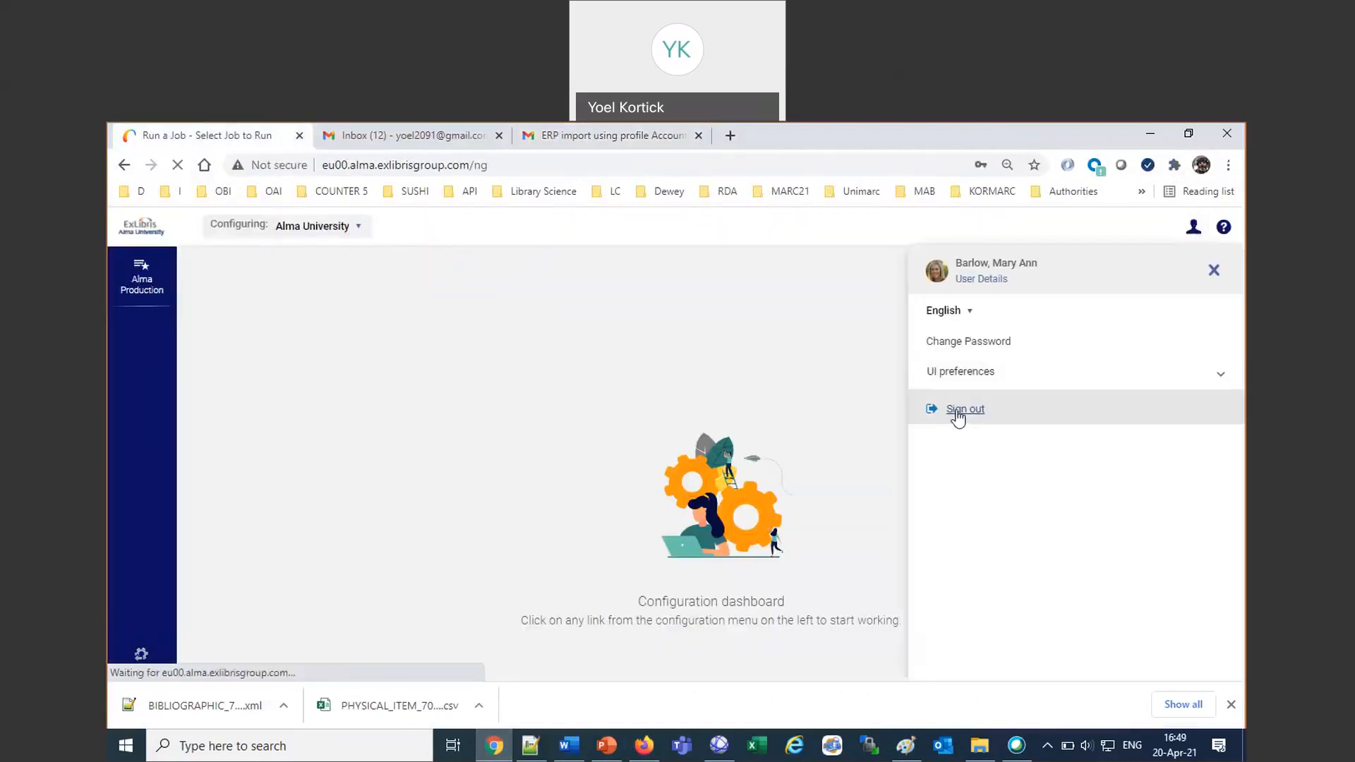
Sign in to Alma in Chrome with the same bookmarked demo login used in Firefox and open the Alma University configuration.
left_click(131, 191)
mouse_move(250, 396)
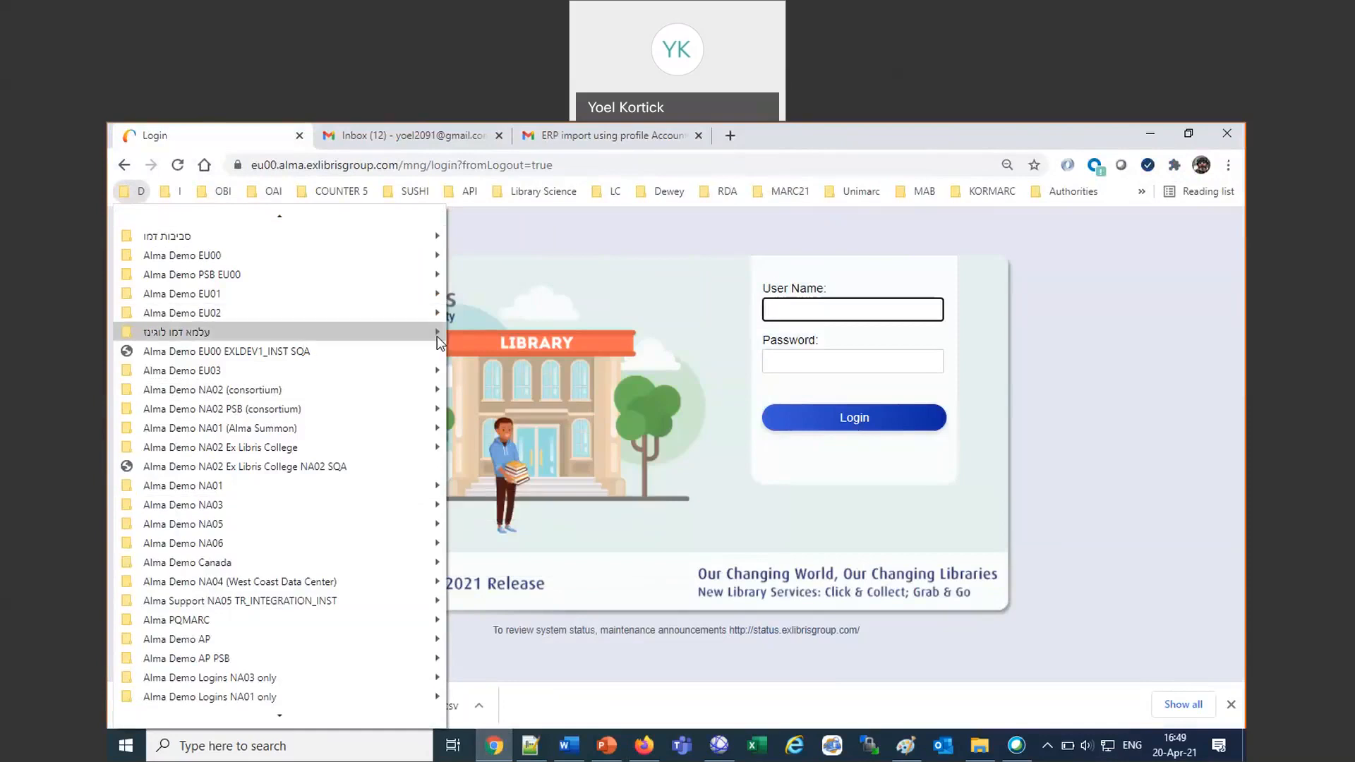
mouse_move(438, 336)
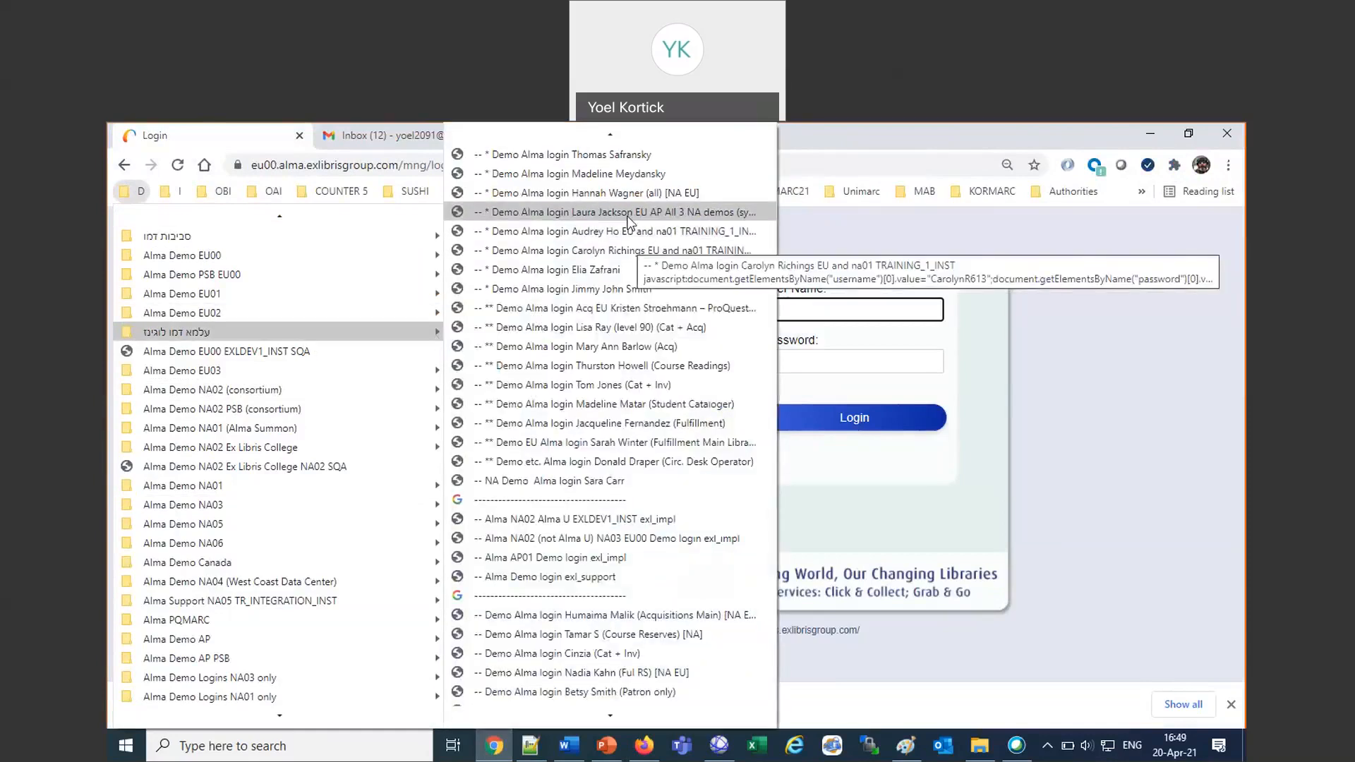
left_click(626, 212)
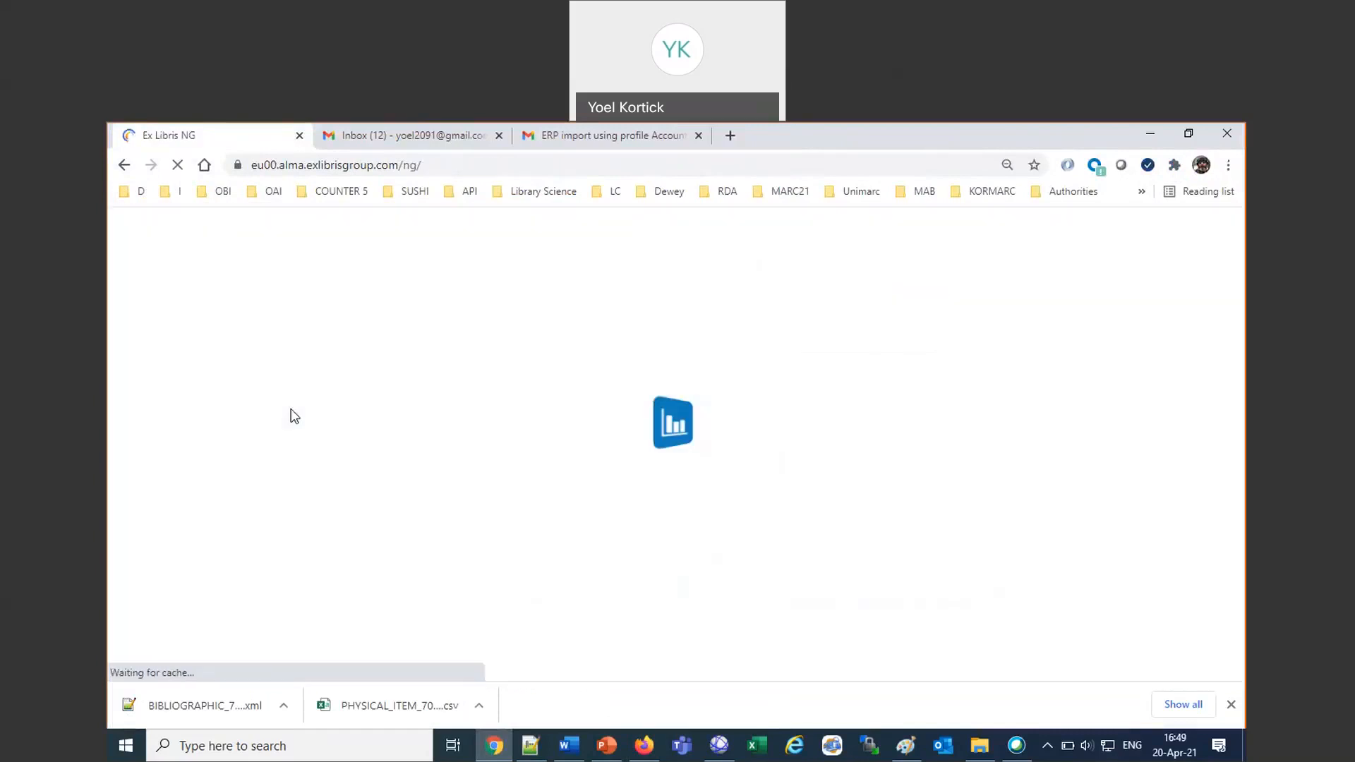
left_click(1232, 705)
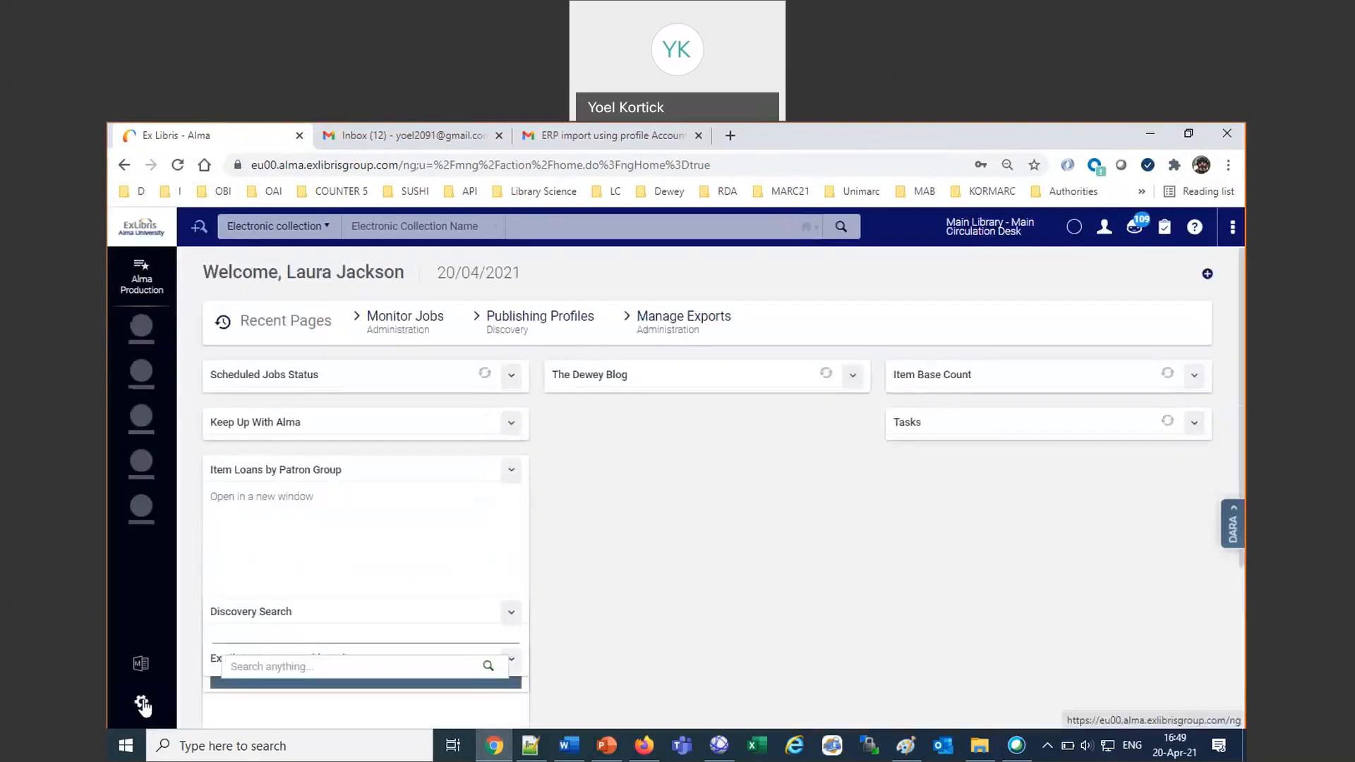
left_click(142, 703)
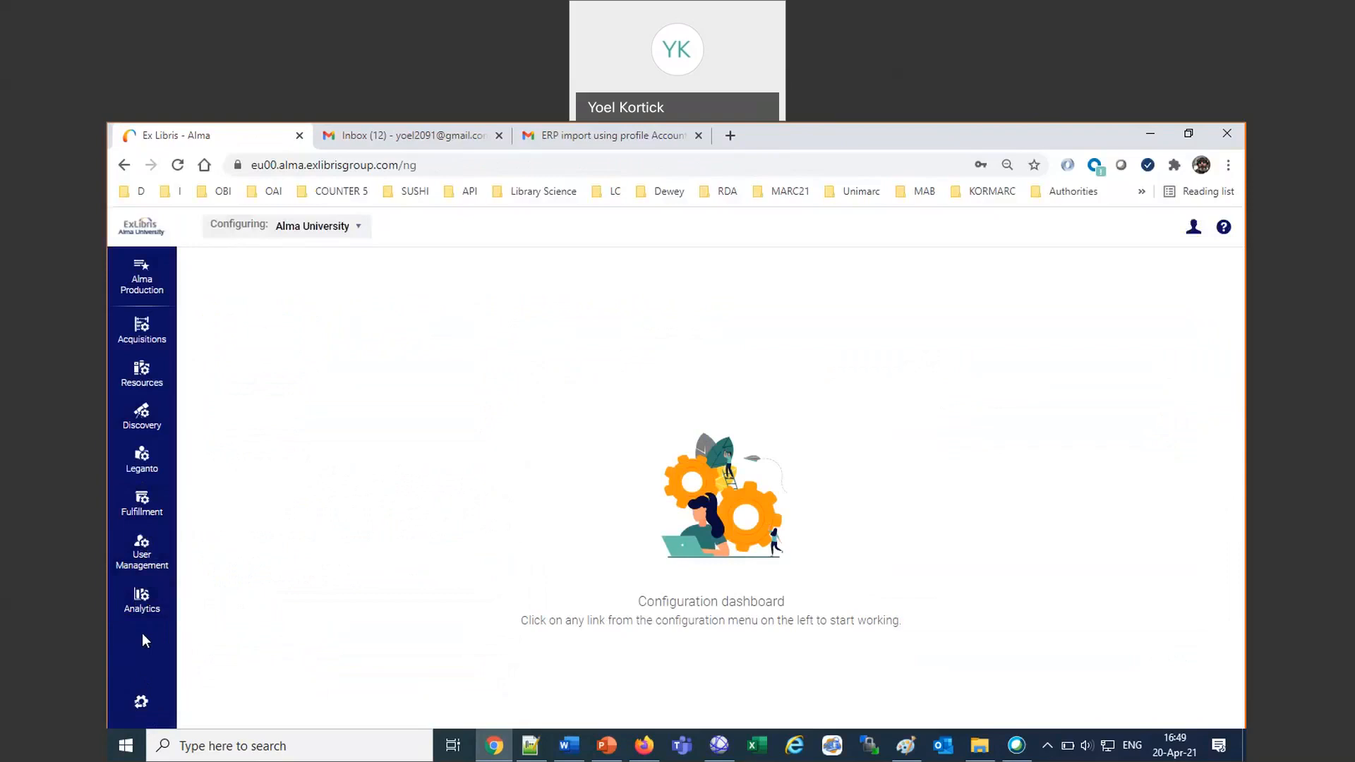
Add this note in Word: If a user does not have “Geneal System Administrator” or ‘Letter Adminstrator” then she or he cannot edit the letters.
left_click(567, 746)
type("If a user does ")
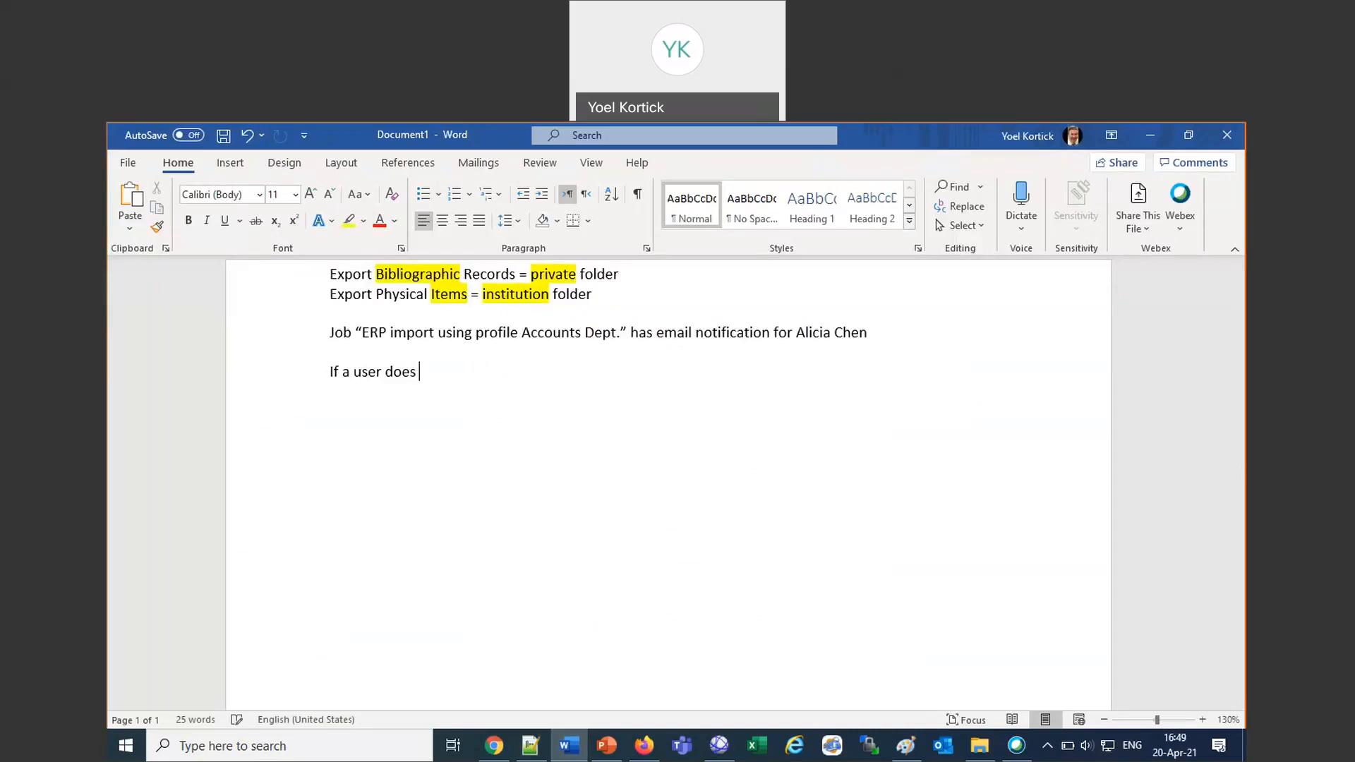
type("not have “Geneal Syste")
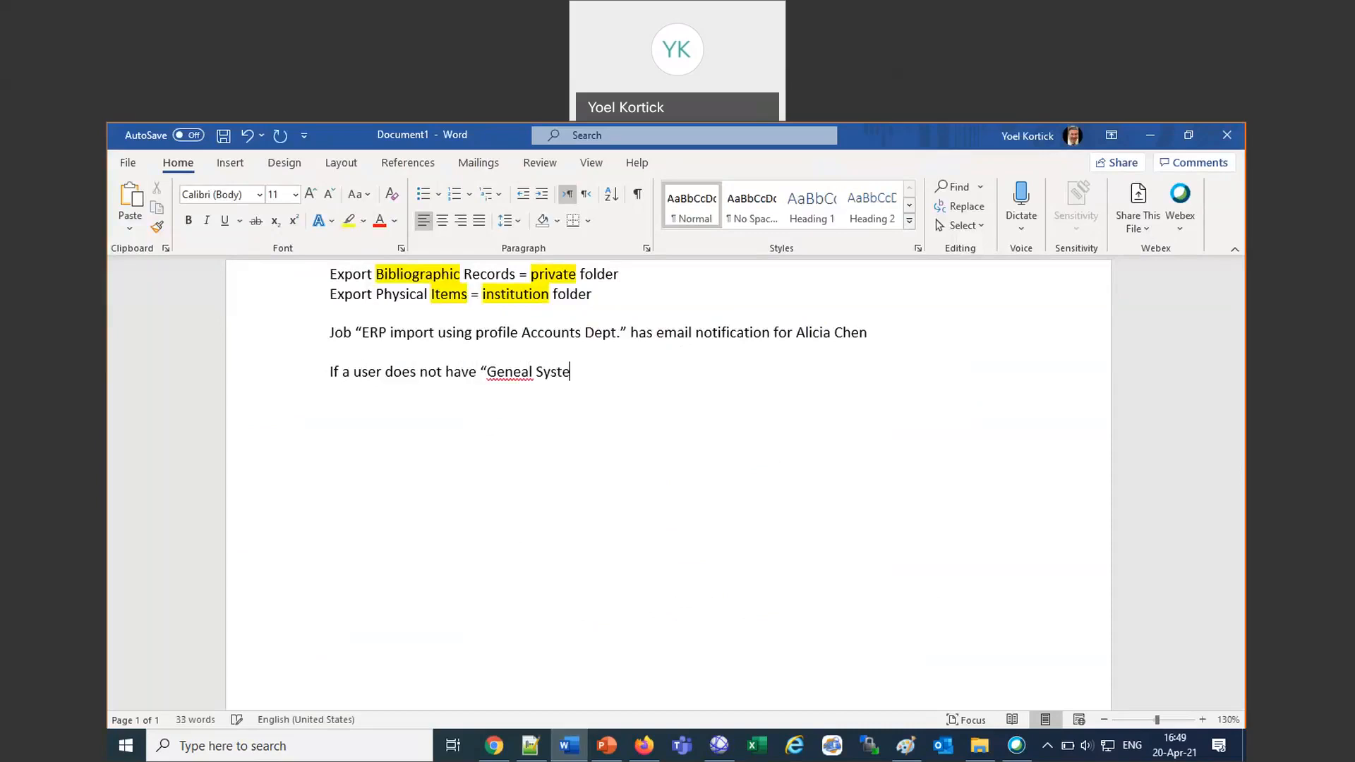
type("m Administrator” or ")
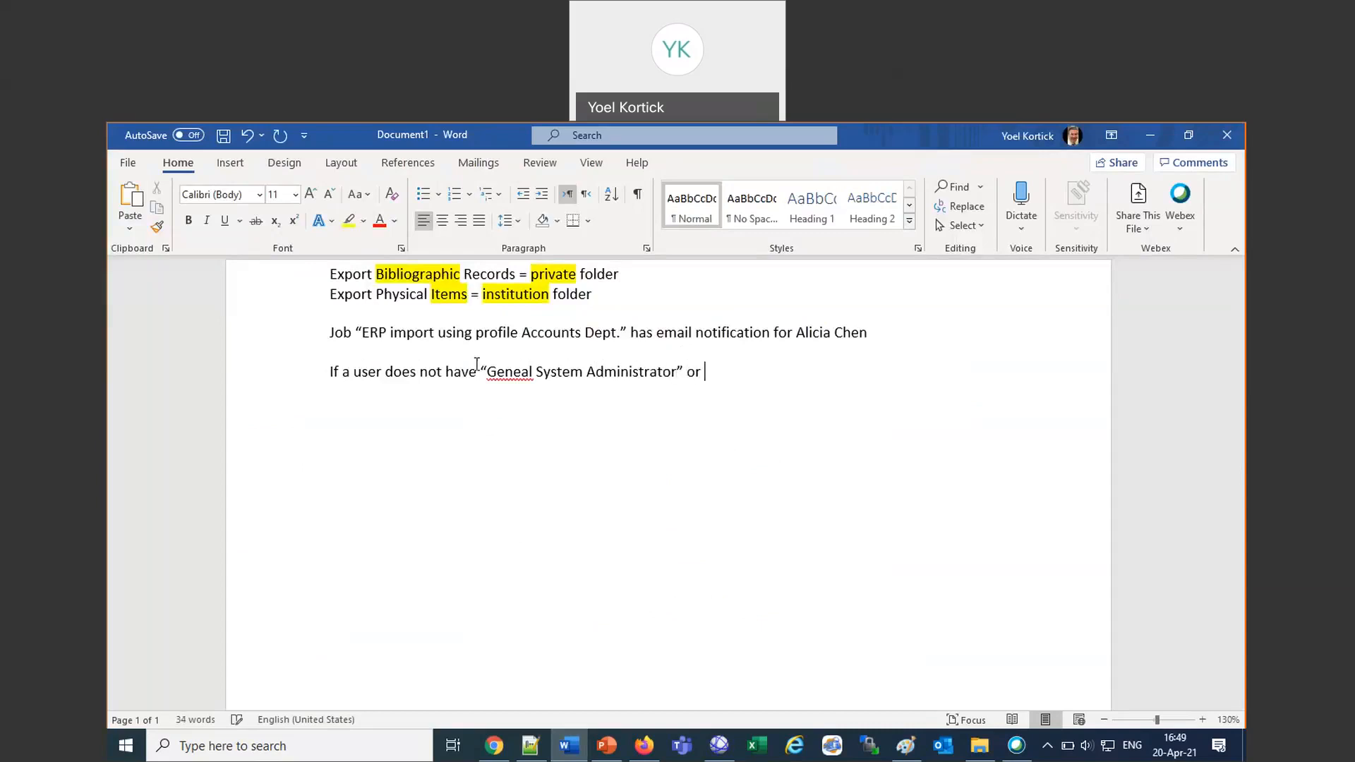
type("‘Letter Adminst")
type("rator” the")
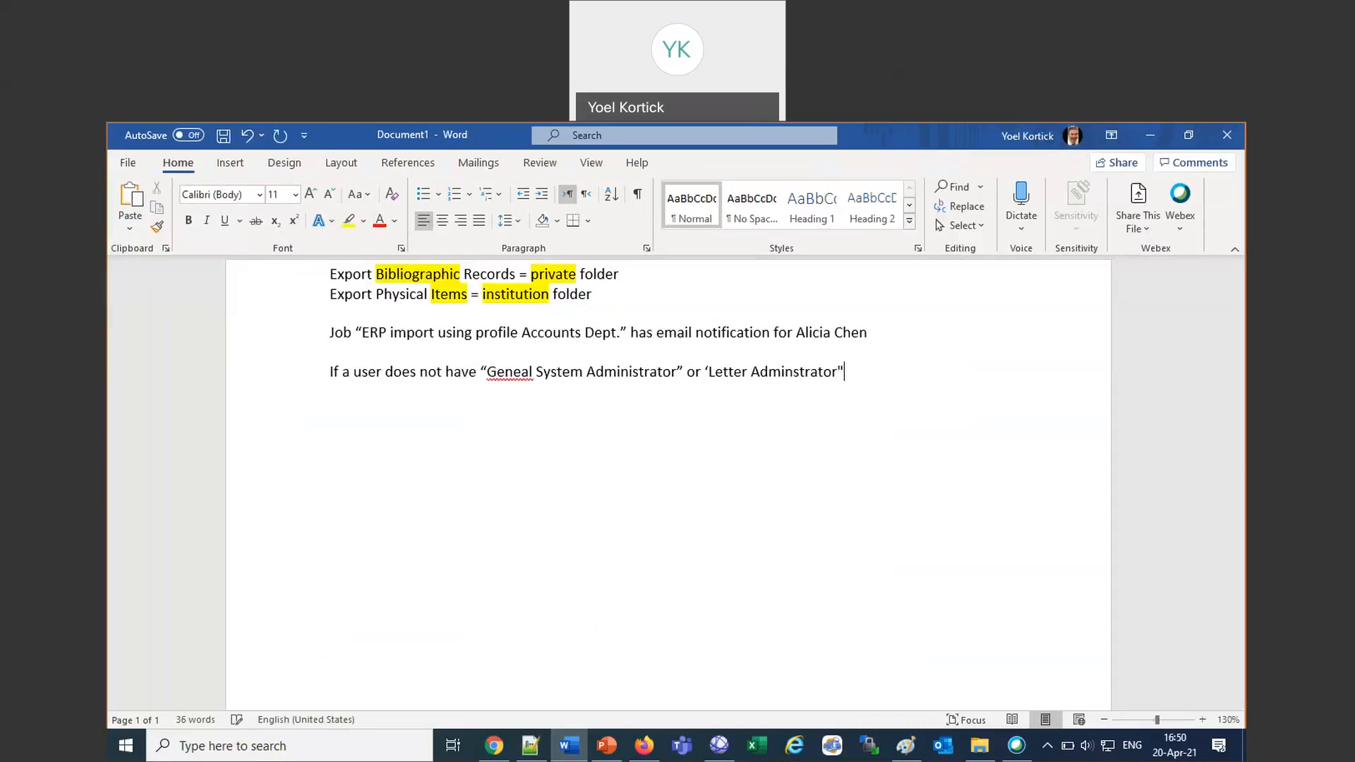
type("n she or he can")
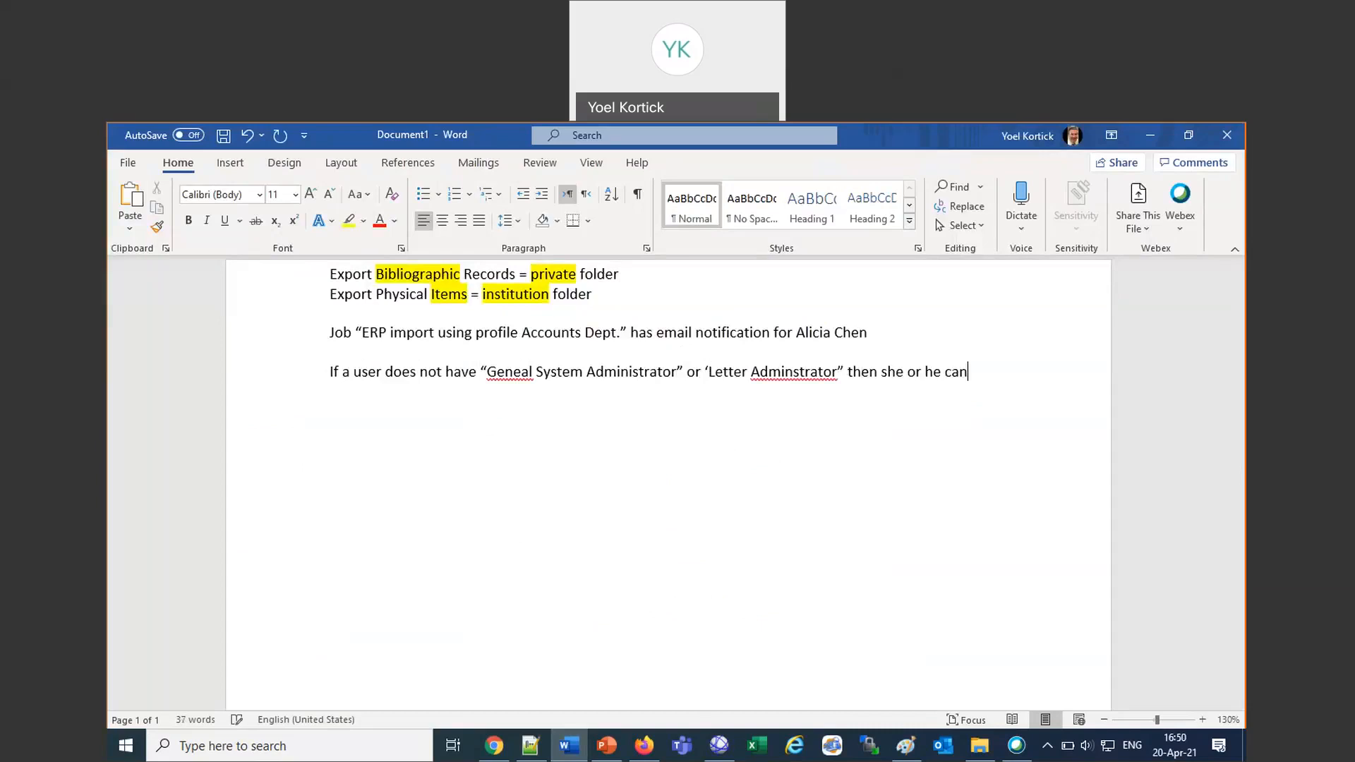
type("not edit the letters.")
key("Return")
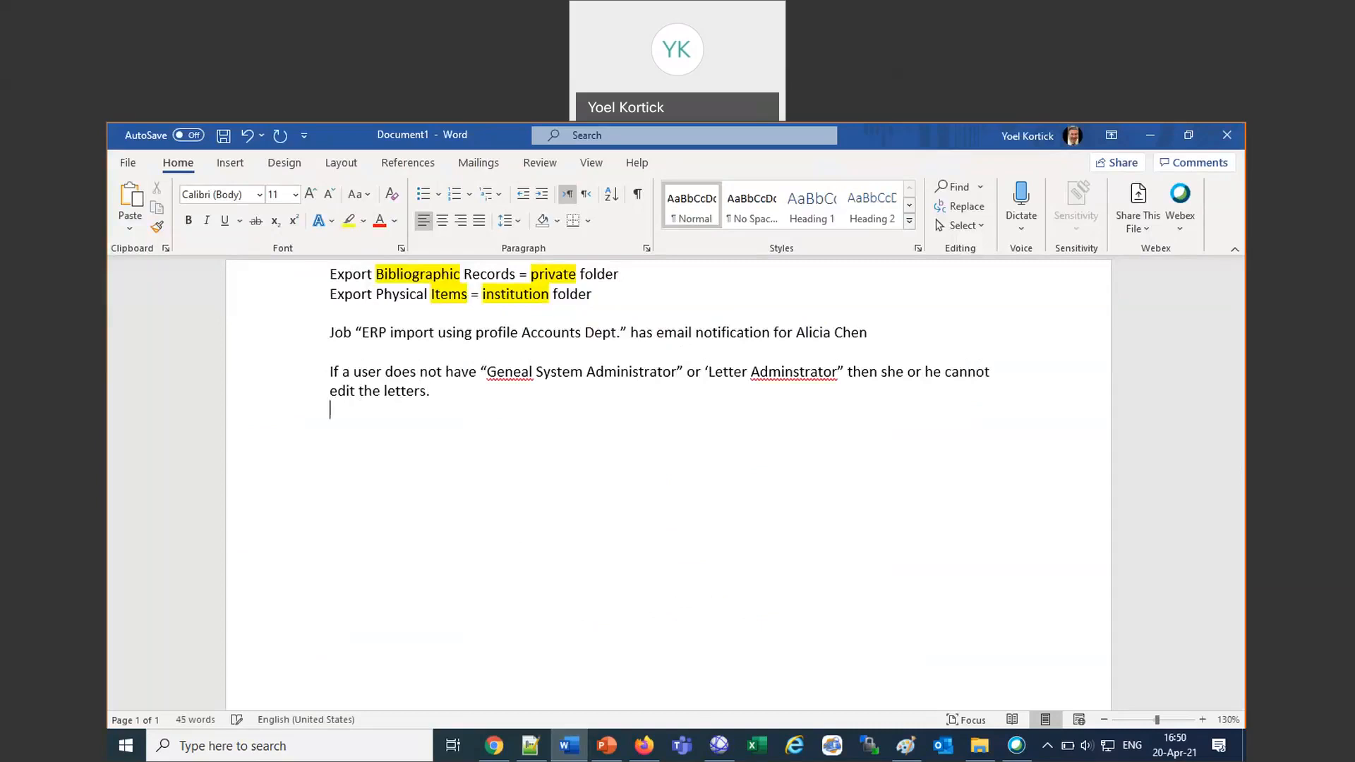
Correct the misspelled words in the two role names of the new note to “General” and “Administrator”.
left_click(518, 376)
type("r")
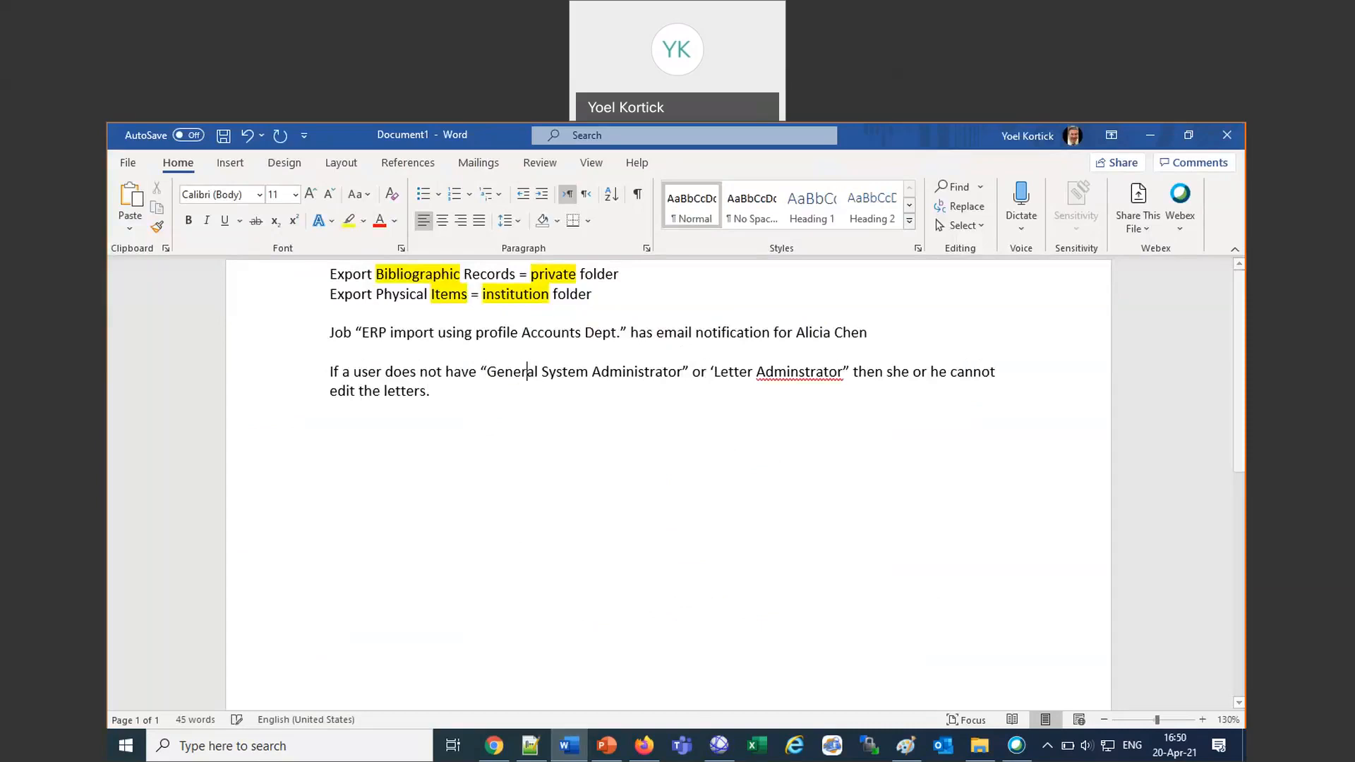
right_click(787, 367)
left_click(880, 400)
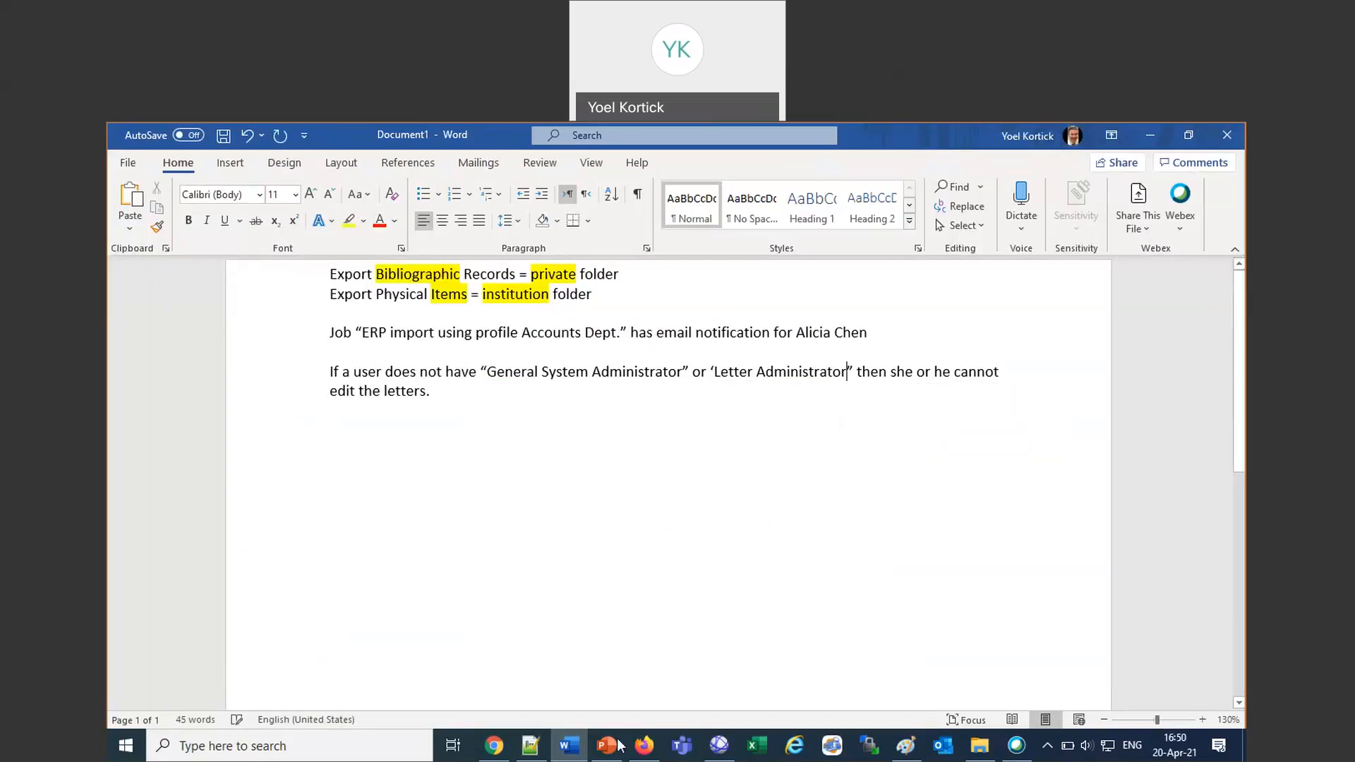
Switch to Alma in Firefox and open the User Details of the signed-in user.
left_click(644, 747)
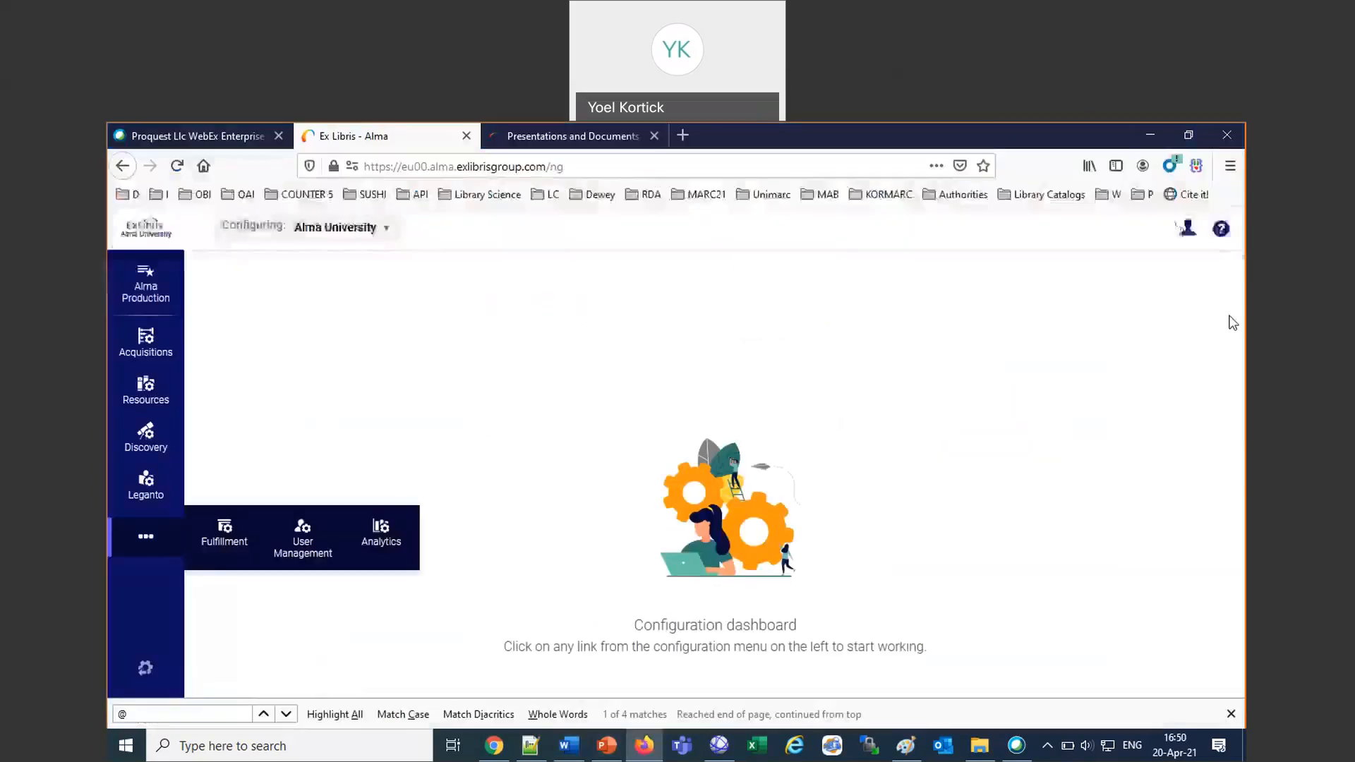
left_click(1188, 227)
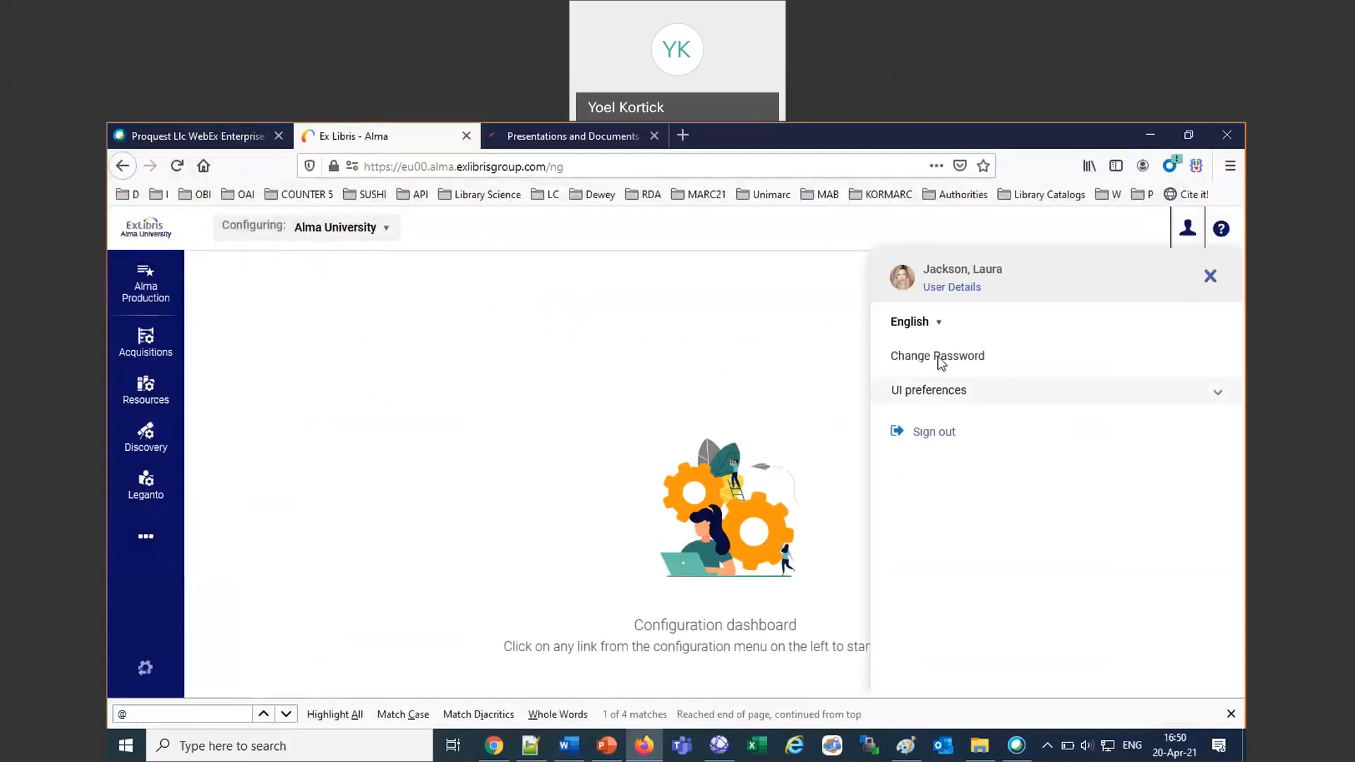
left_click(946, 289)
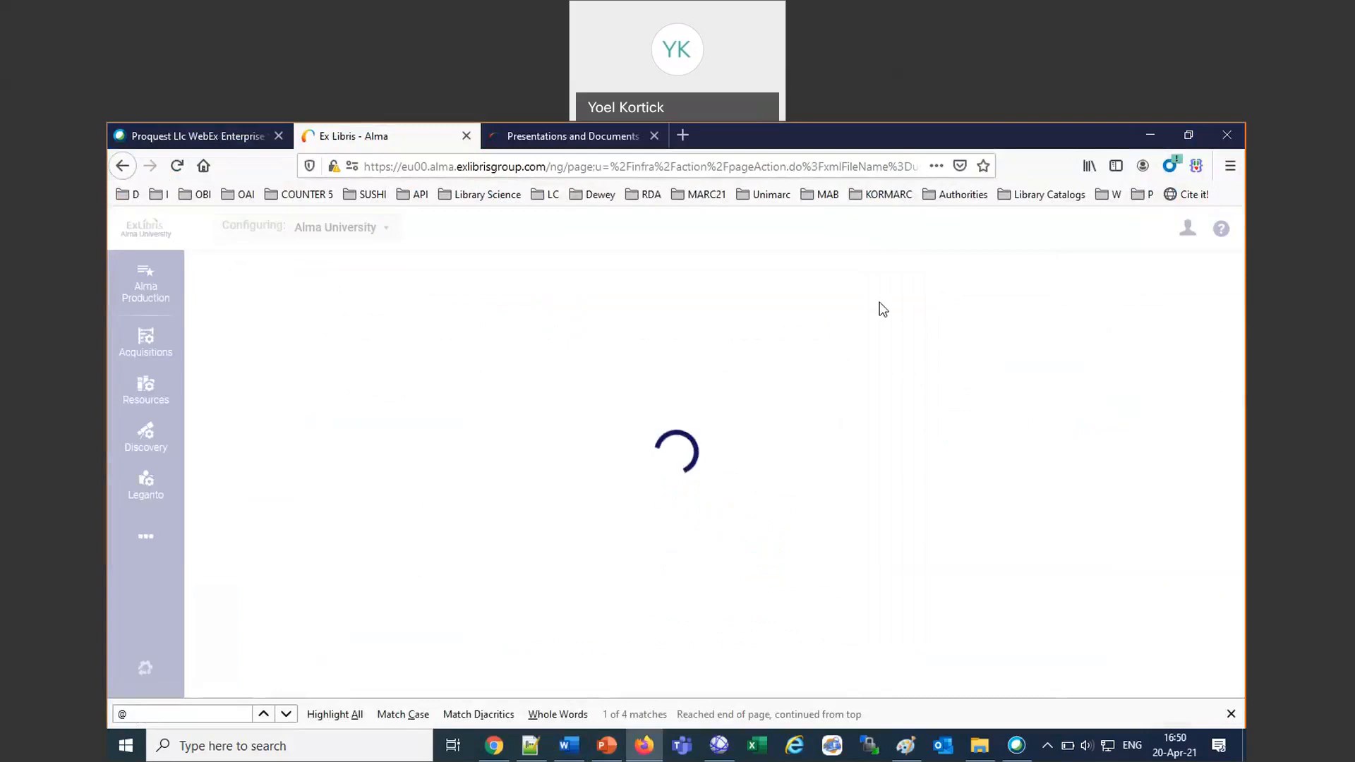
Activate the General System Administrator and Letter Administrator roles on page 2 of the user's roles list.
scroll(599, 597, "down", 10)
scroll(599, 596, "up", 3)
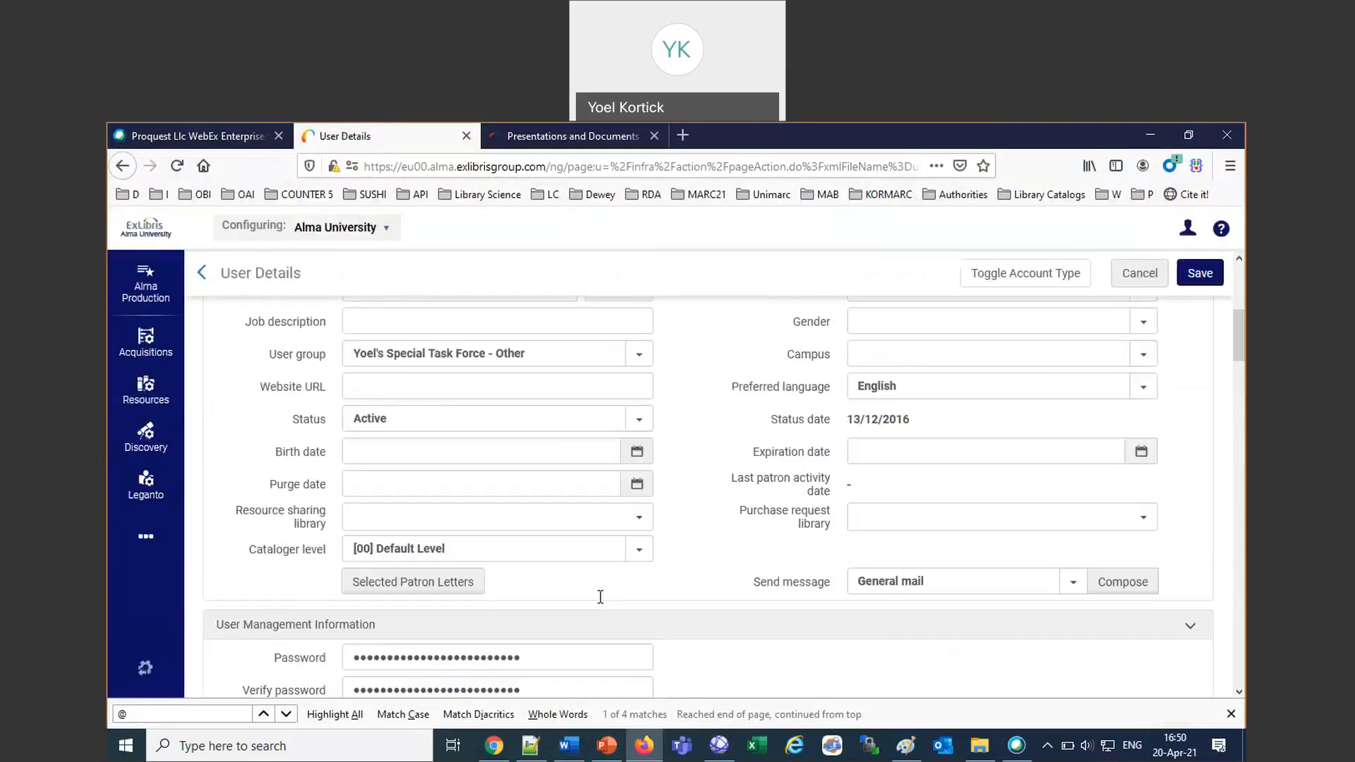
scroll(602, 603, "down", 2)
scroll(602, 604, "down", 20)
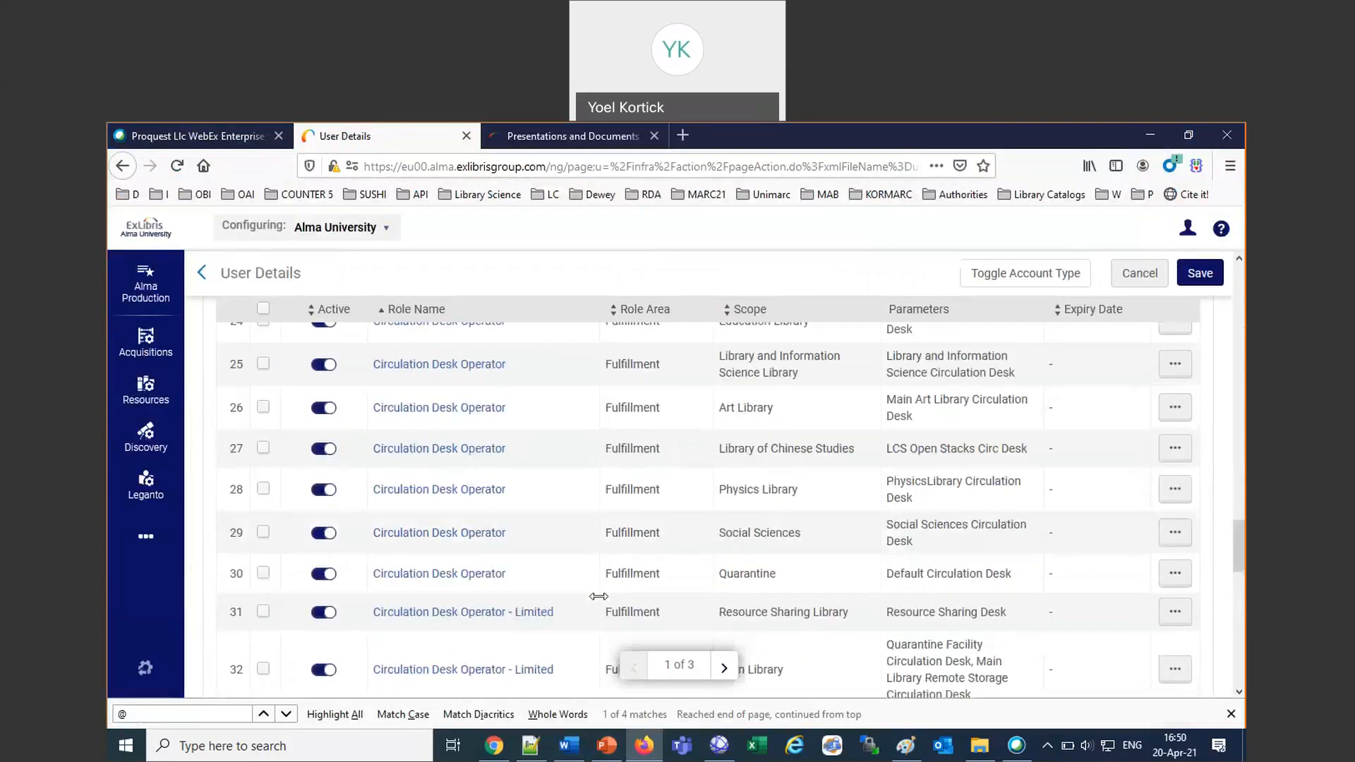
scroll(598, 596, "down", 5)
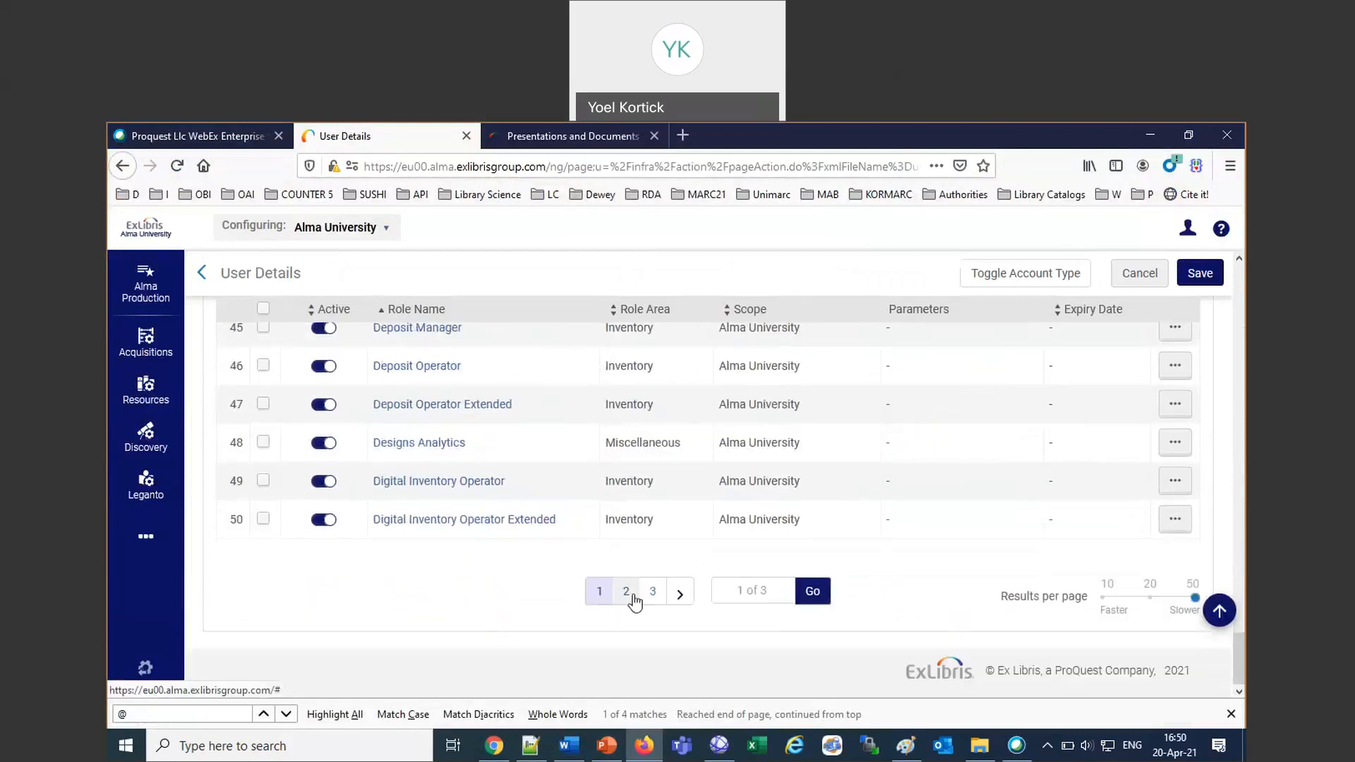
left_click(626, 592)
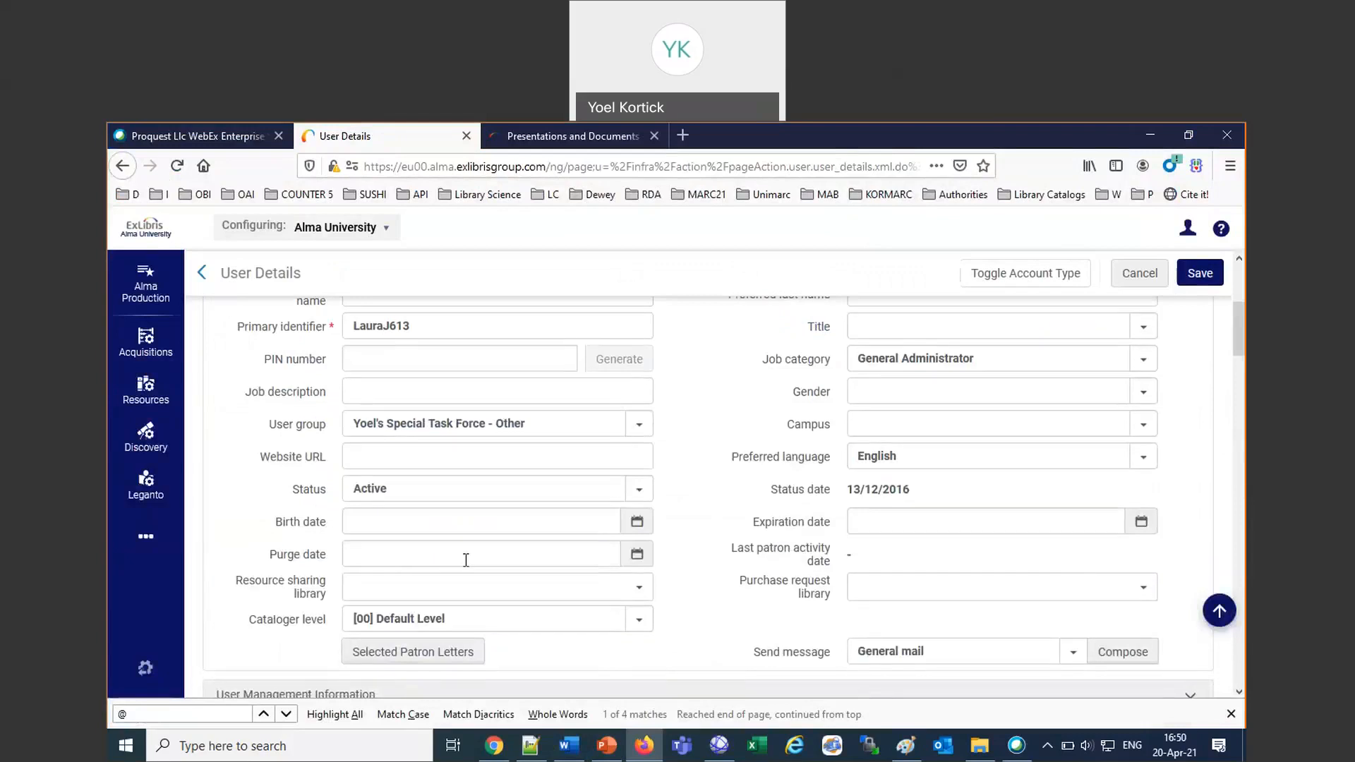
scroll(466, 561, "down", 5)
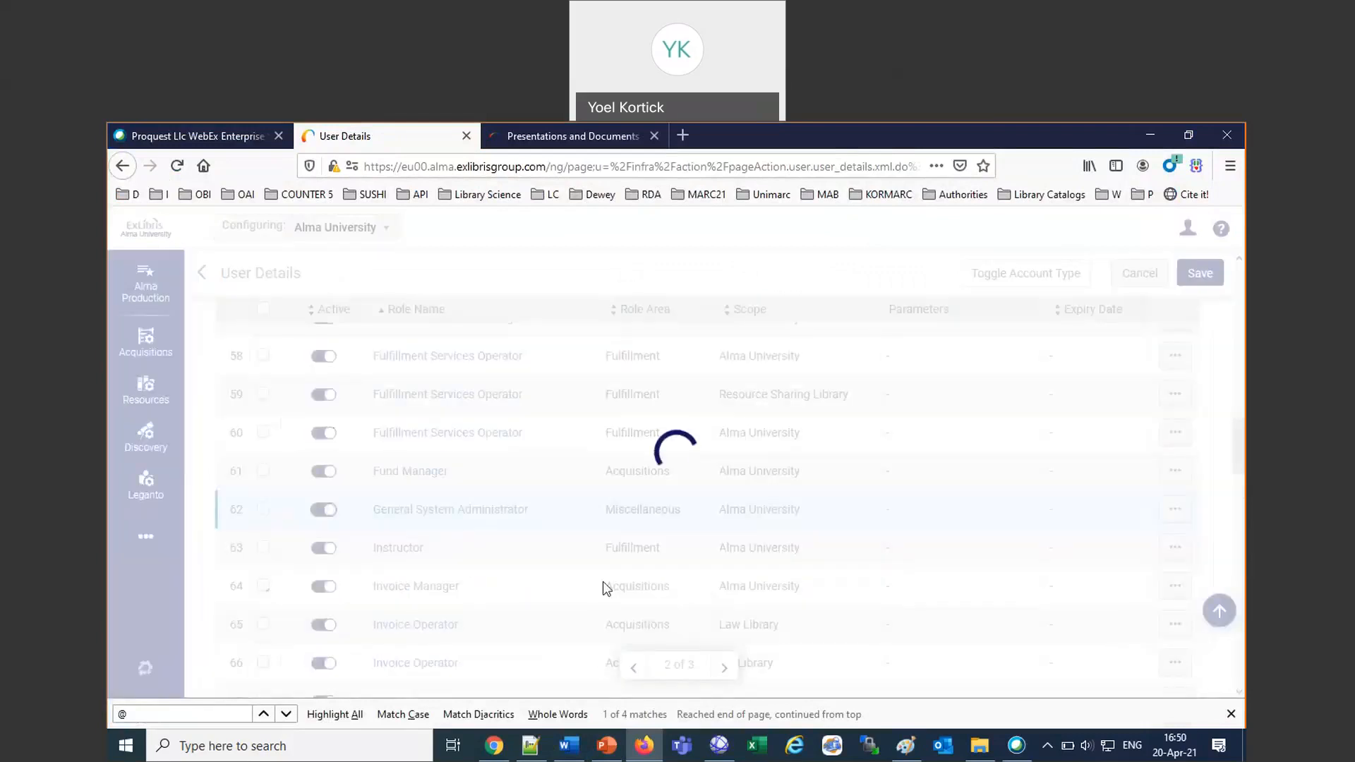
scroll(604, 582, "down", 7)
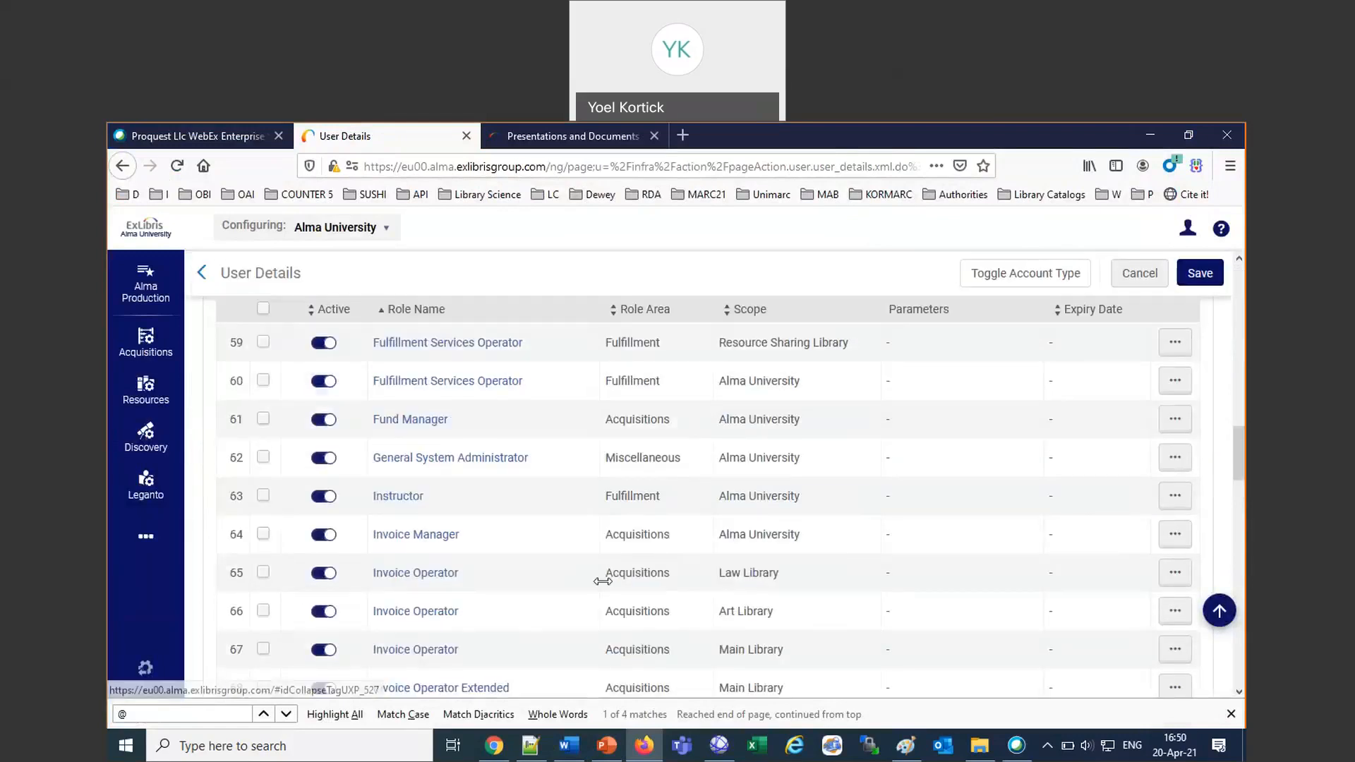
left_click(324, 581)
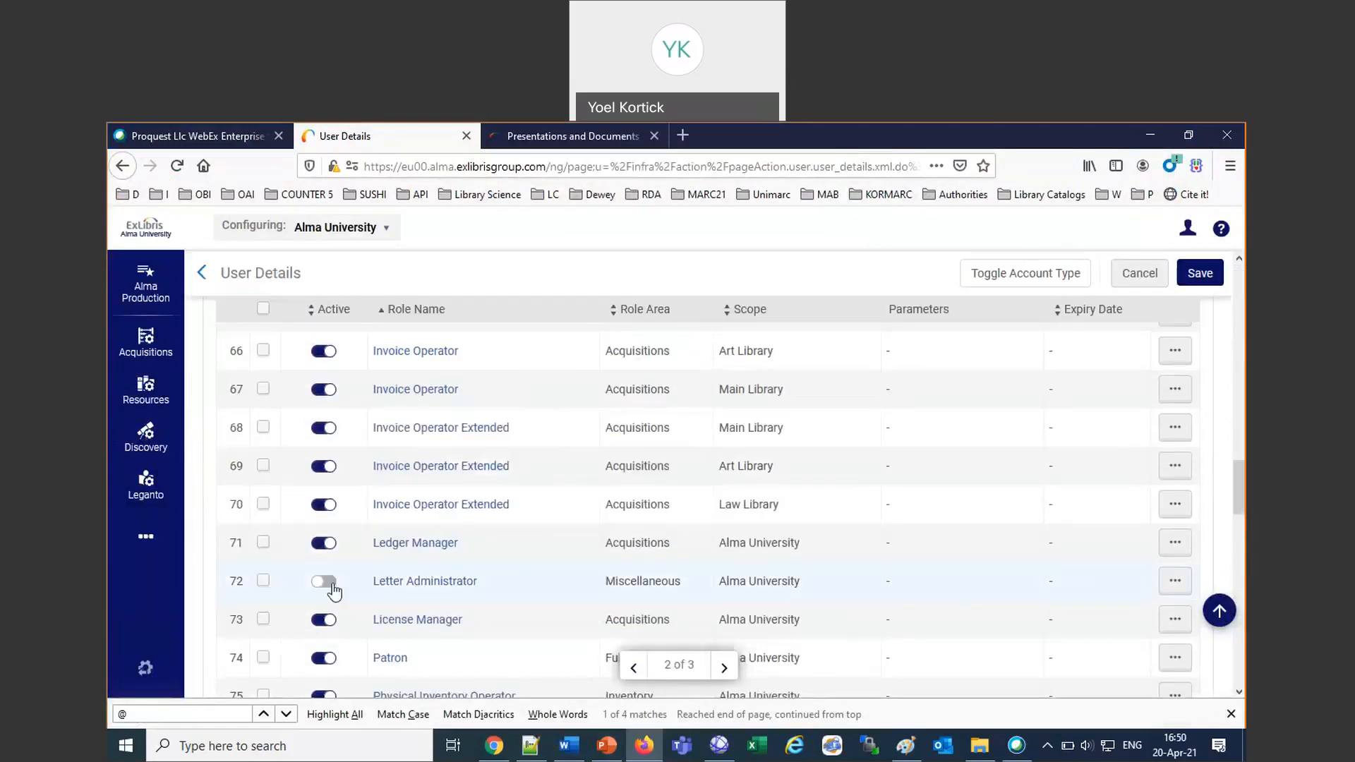
Load the Ex Libris Developer Network site in place of the Presentations and Documents page and open its login form at the username field.
left_click(520, 137)
left_click(489, 175)
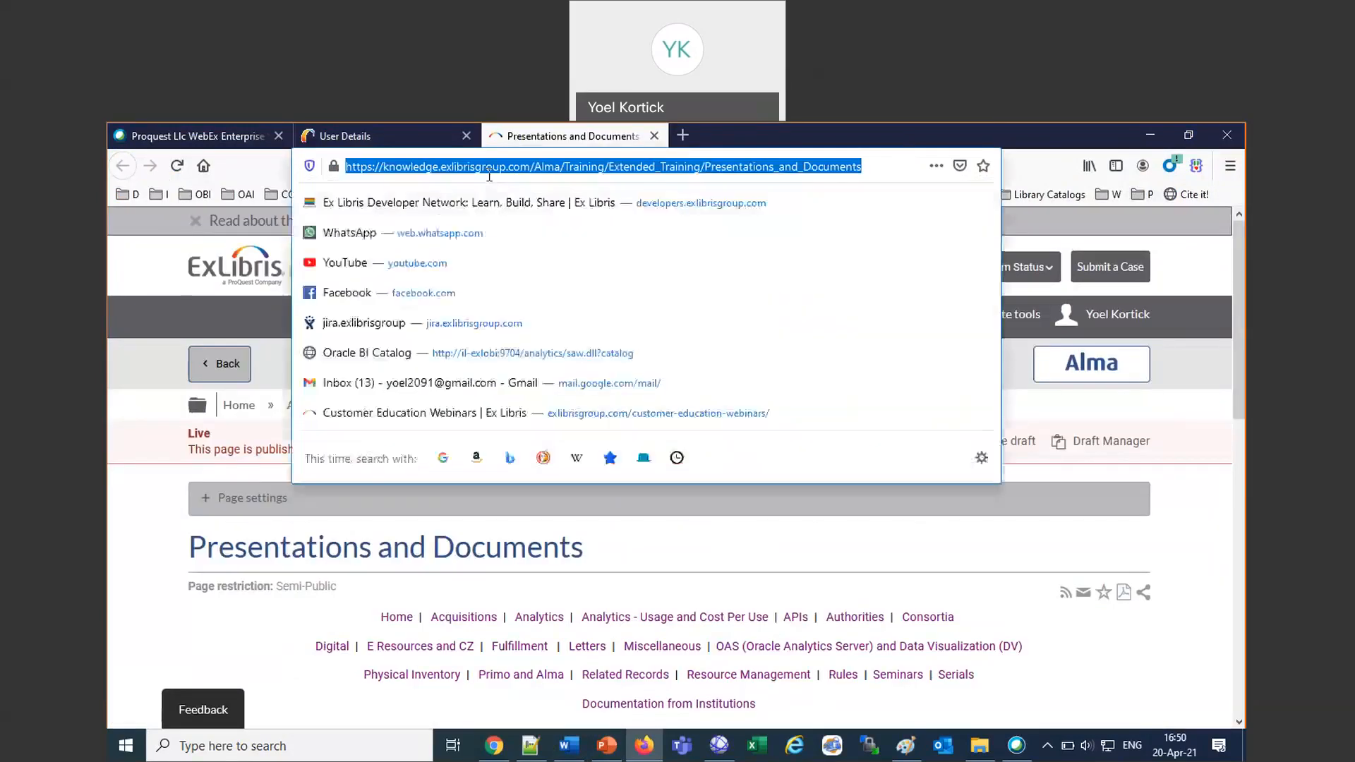
type("developers.exlibrisgroup.com")
key("Return")
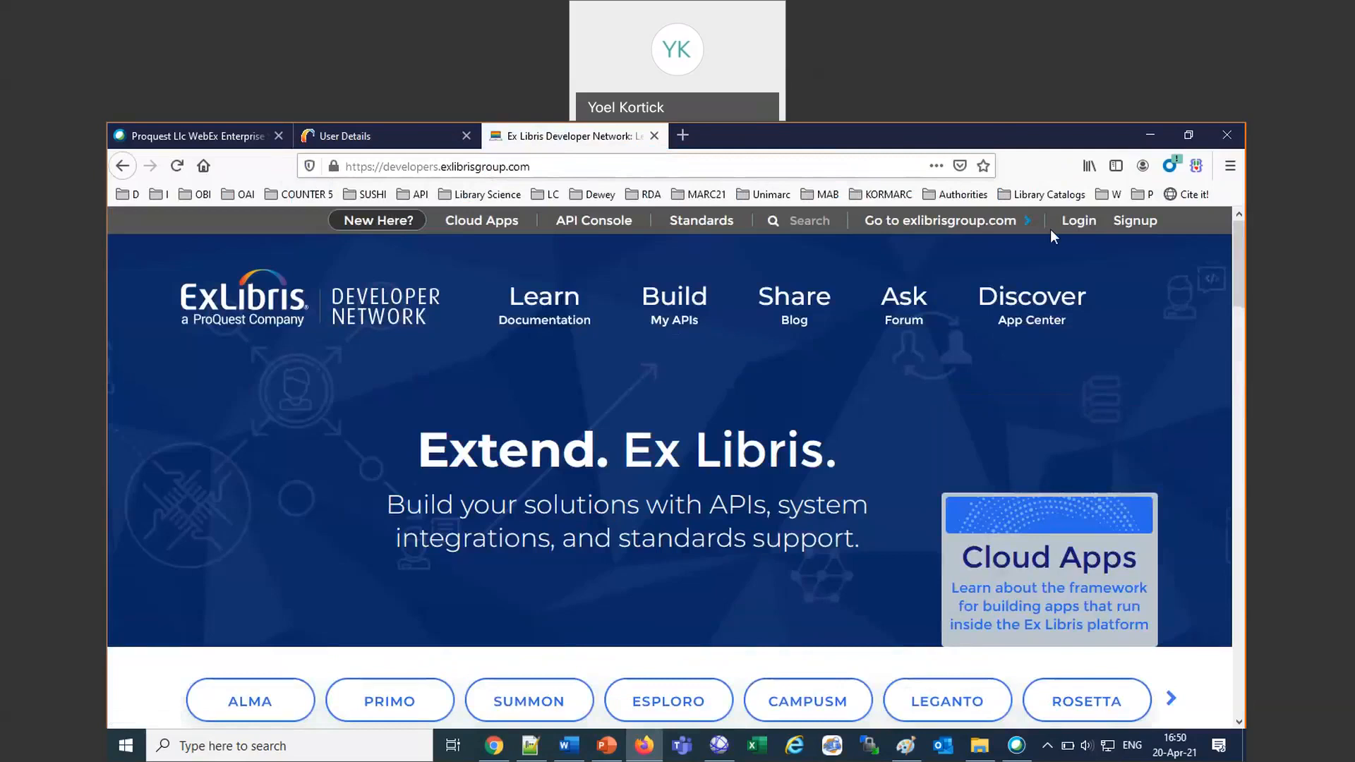
left_click(1086, 223)
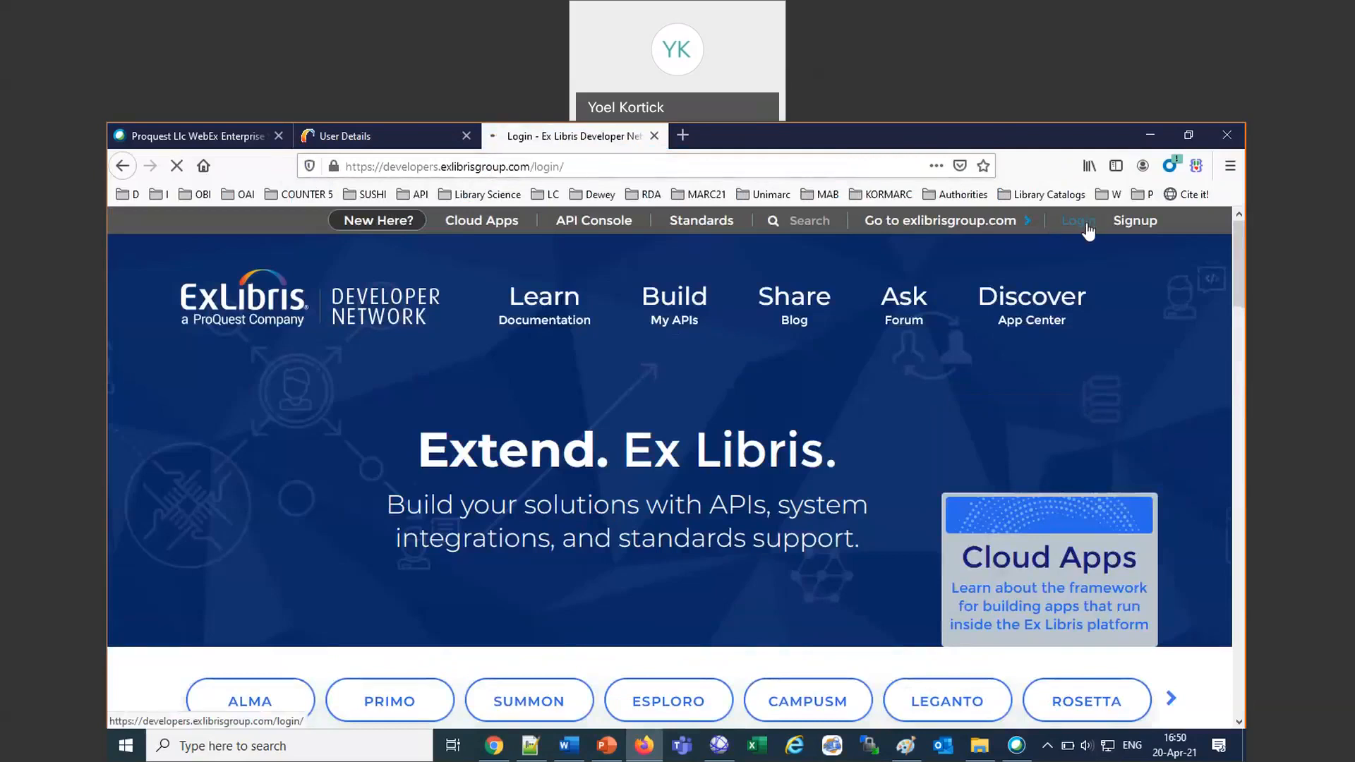
left_click(208, 492)
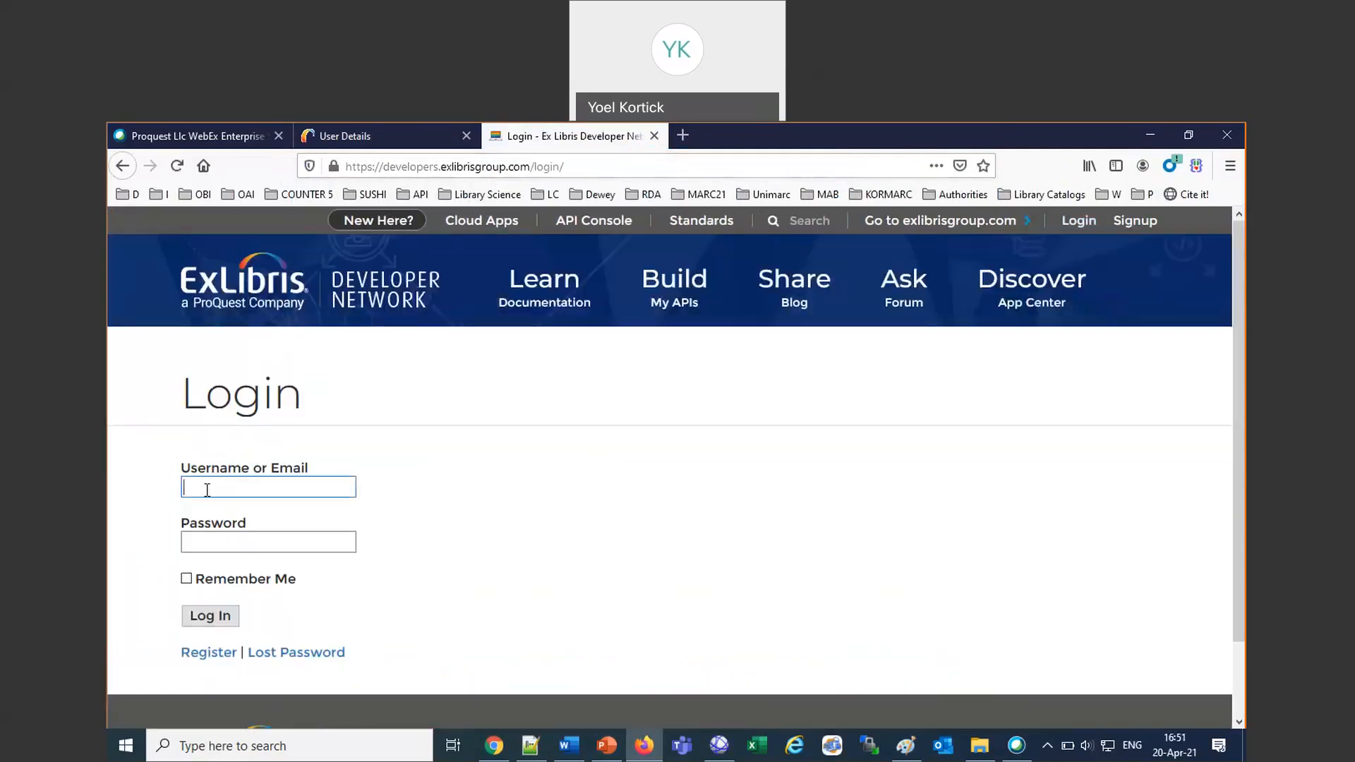
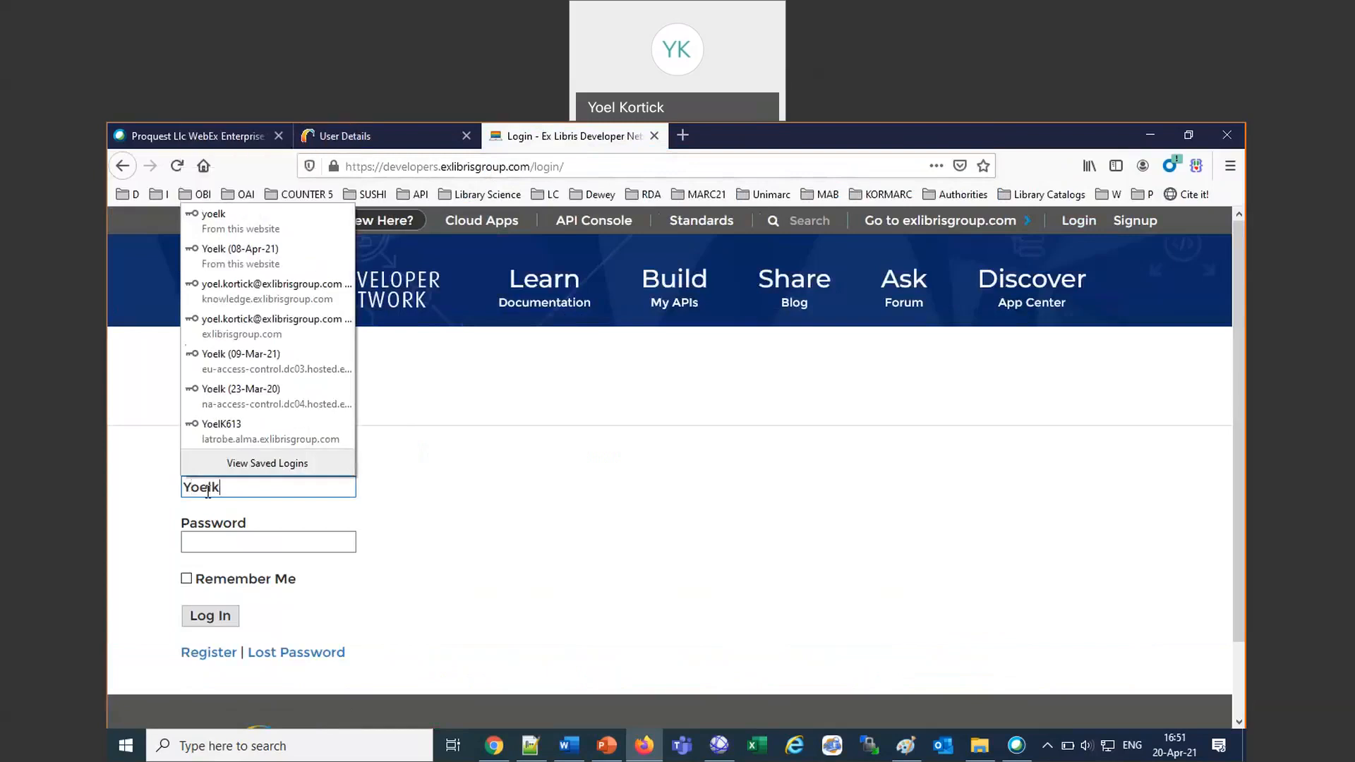
Log in to the Developer Network with the username and password, enable Remember Me, and authenticate by Duo Push.
key("Tab")
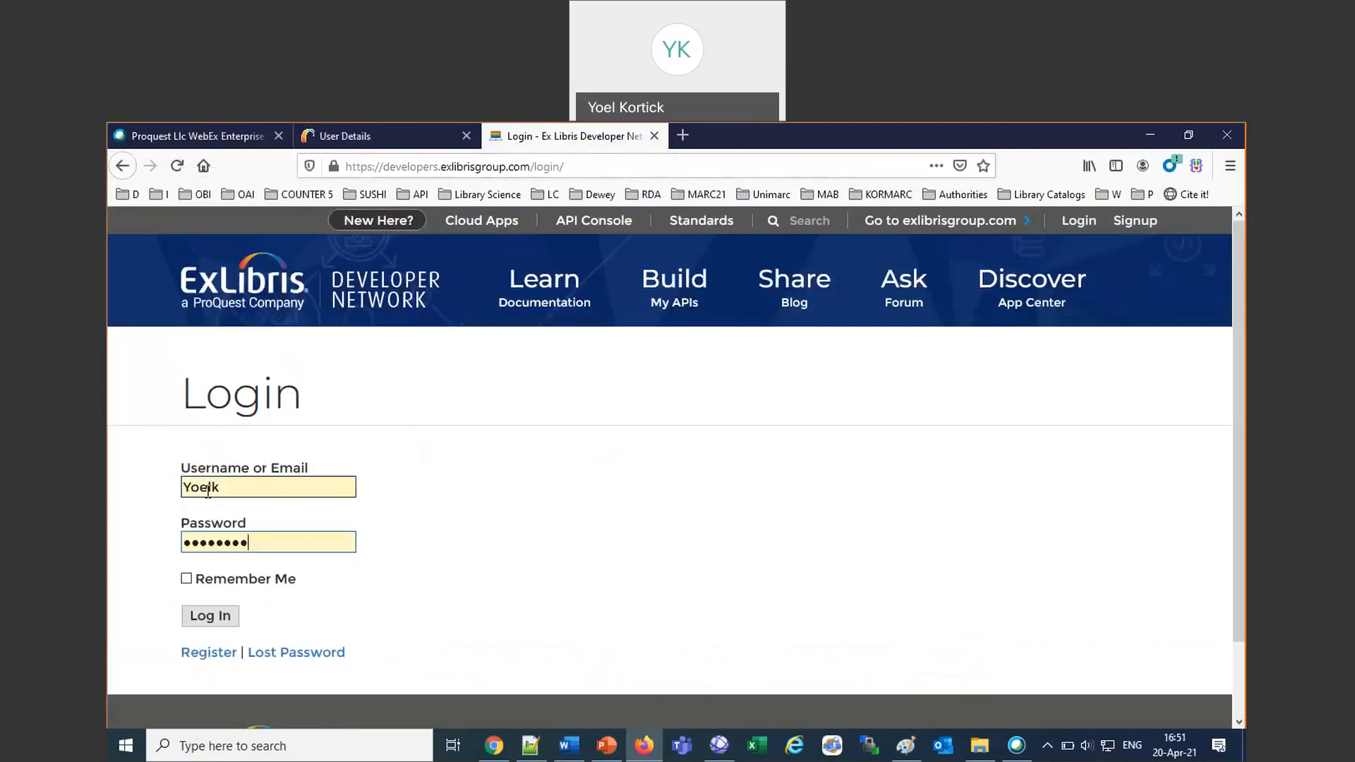
left_click(186, 579)
left_click(197, 618)
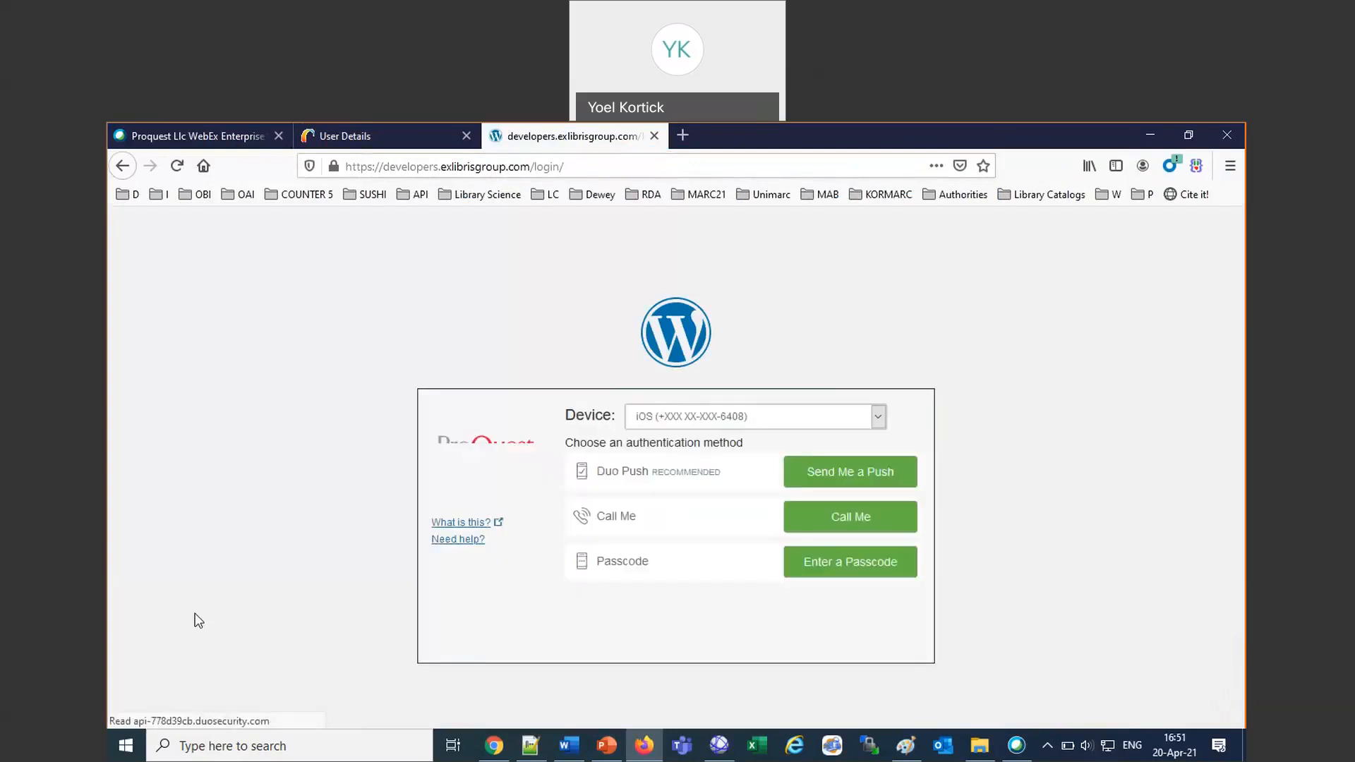
left_click(848, 473)
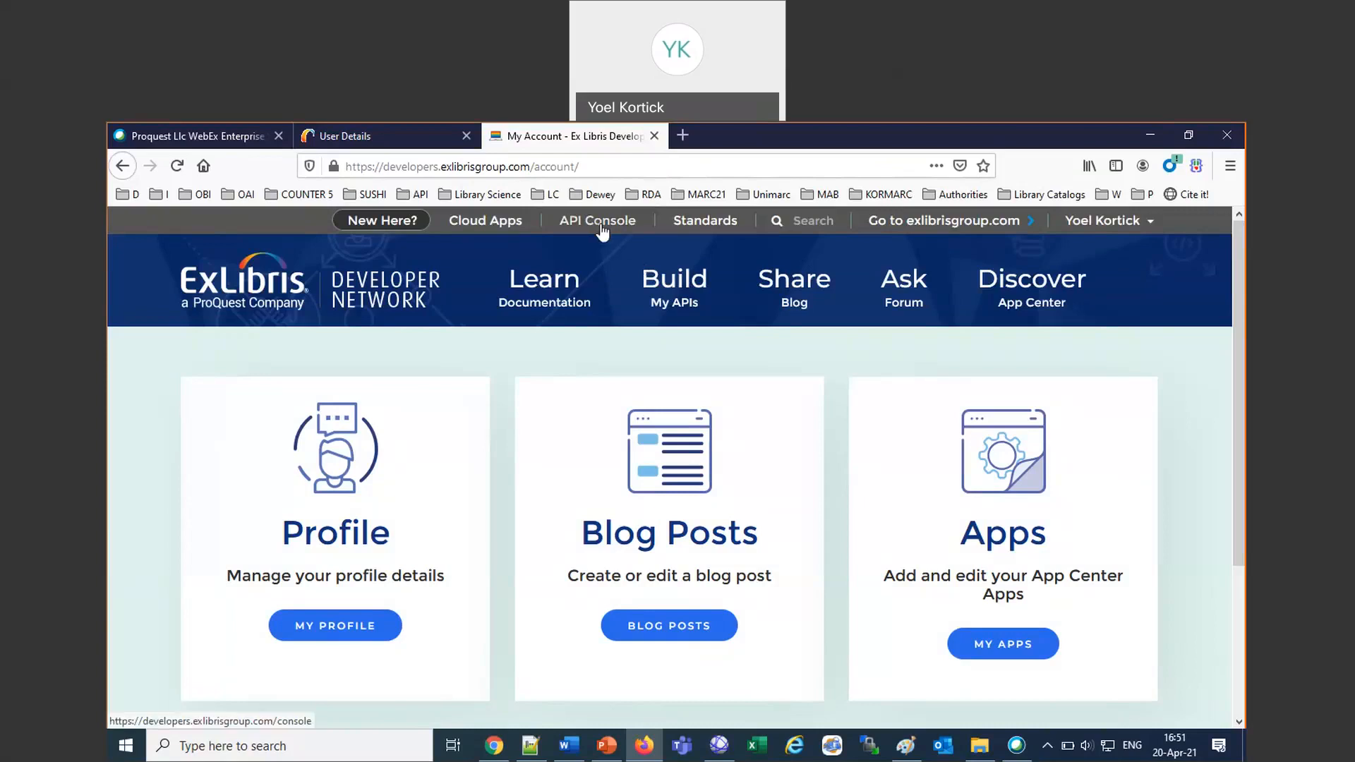
Open the API Console and load the Configuration and Administration APIs for Alma.
mouse_move(534, 315)
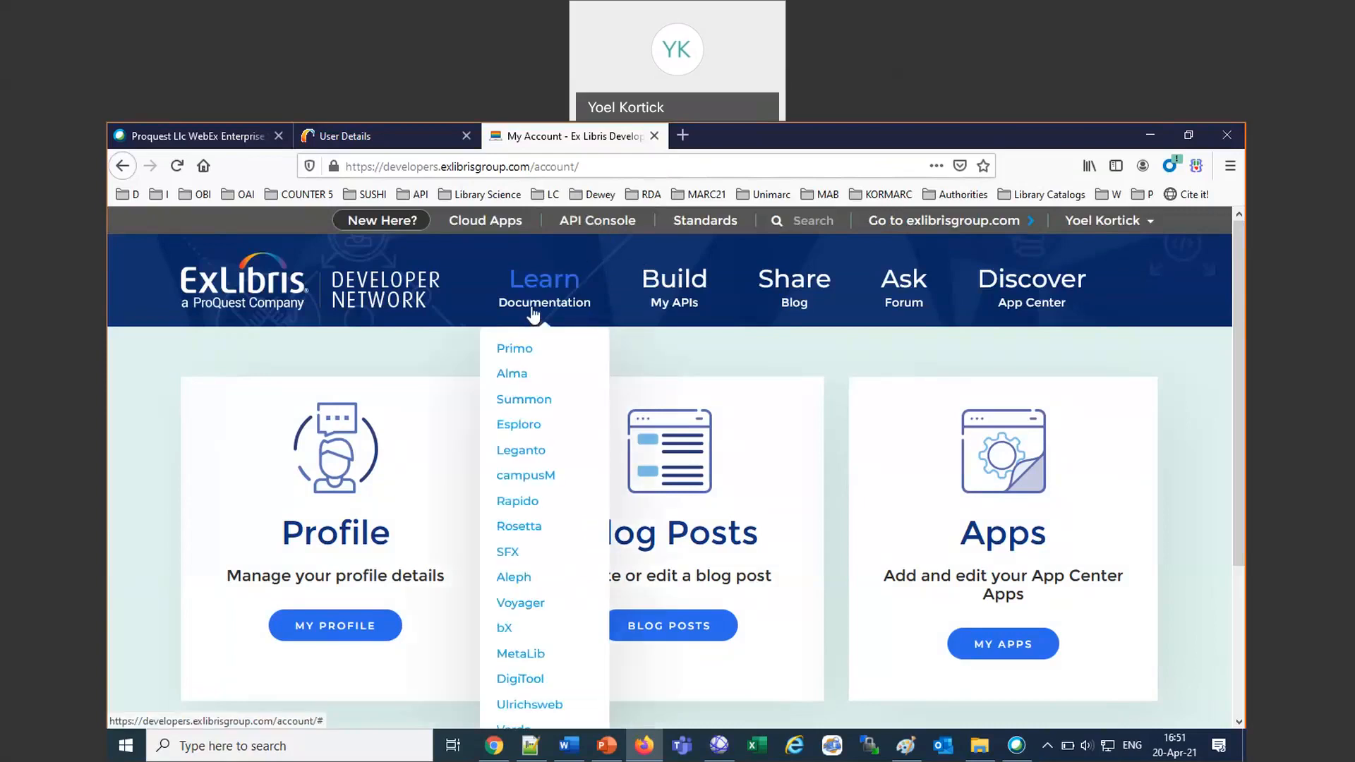
left_click(605, 221)
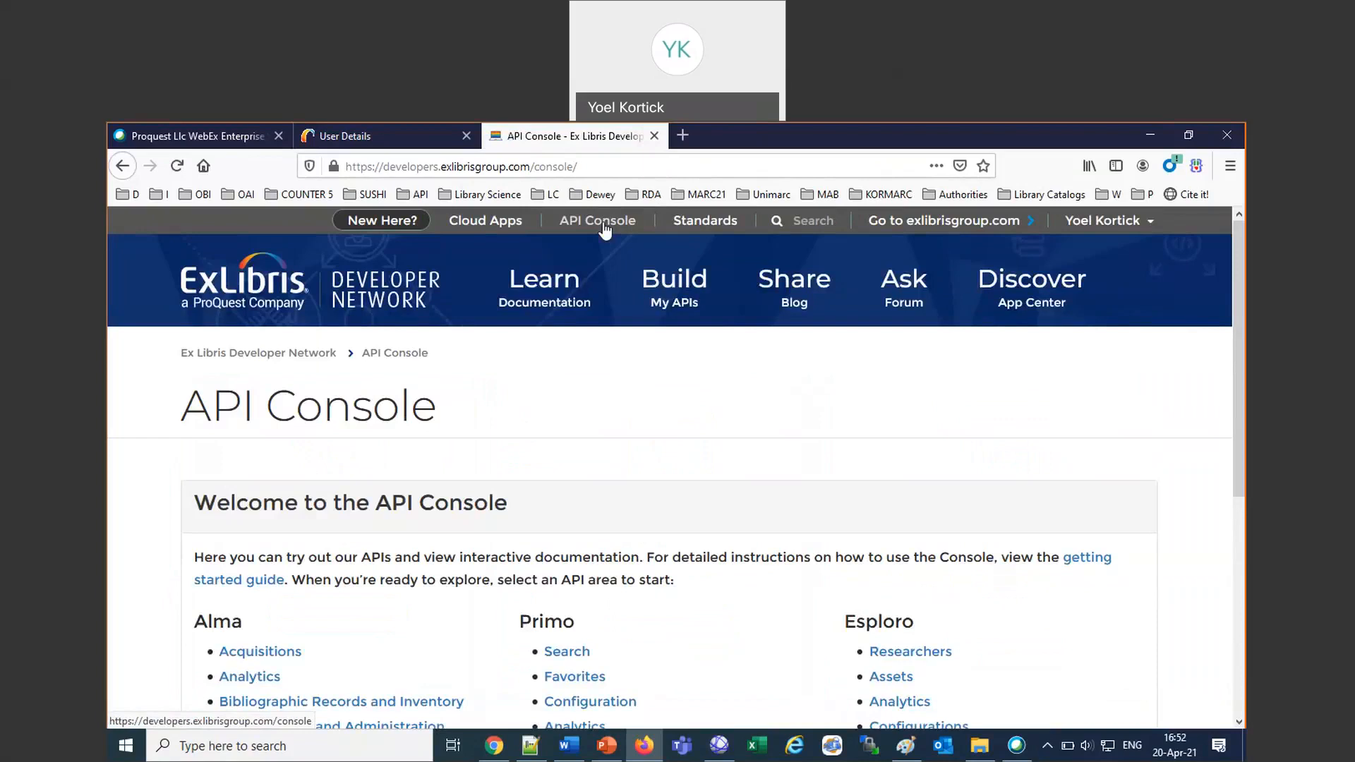
scroll(759, 514, "down", 2)
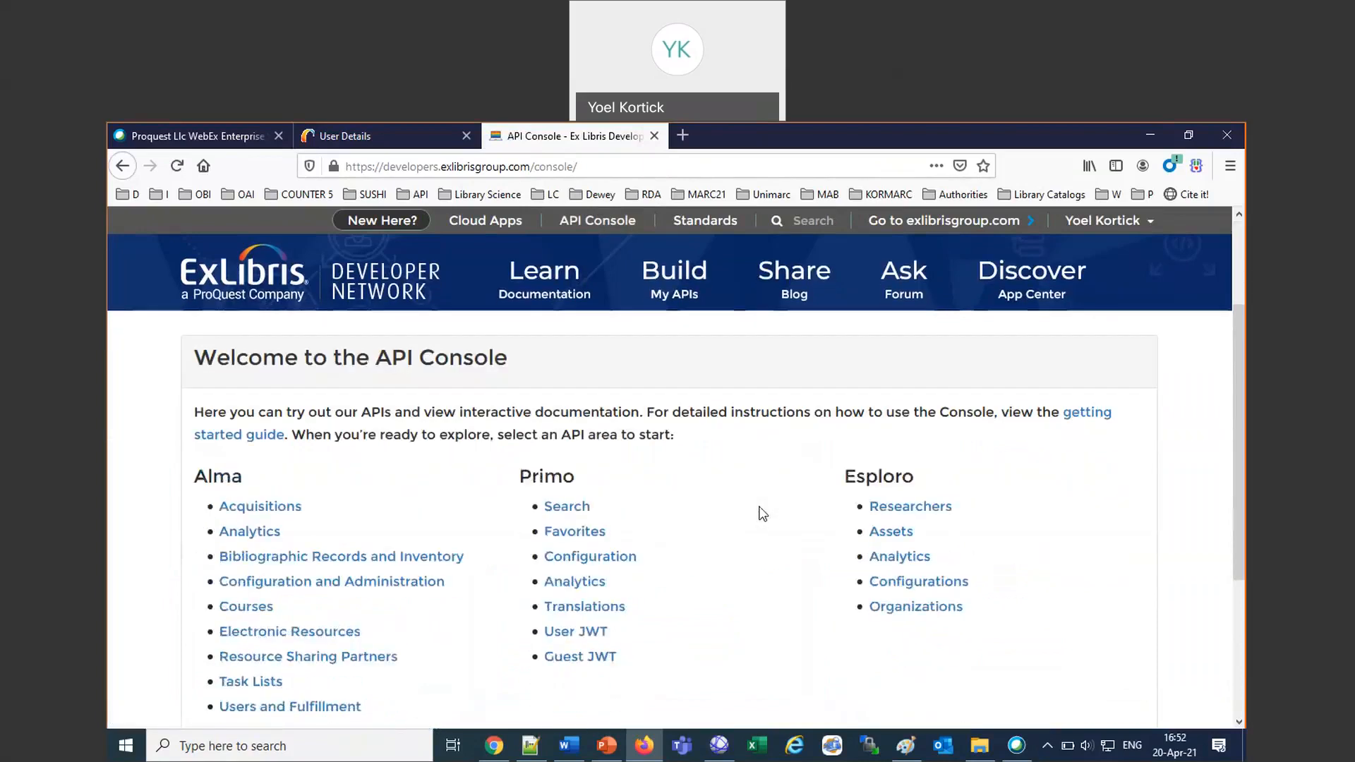
scroll(760, 512, "down", 2)
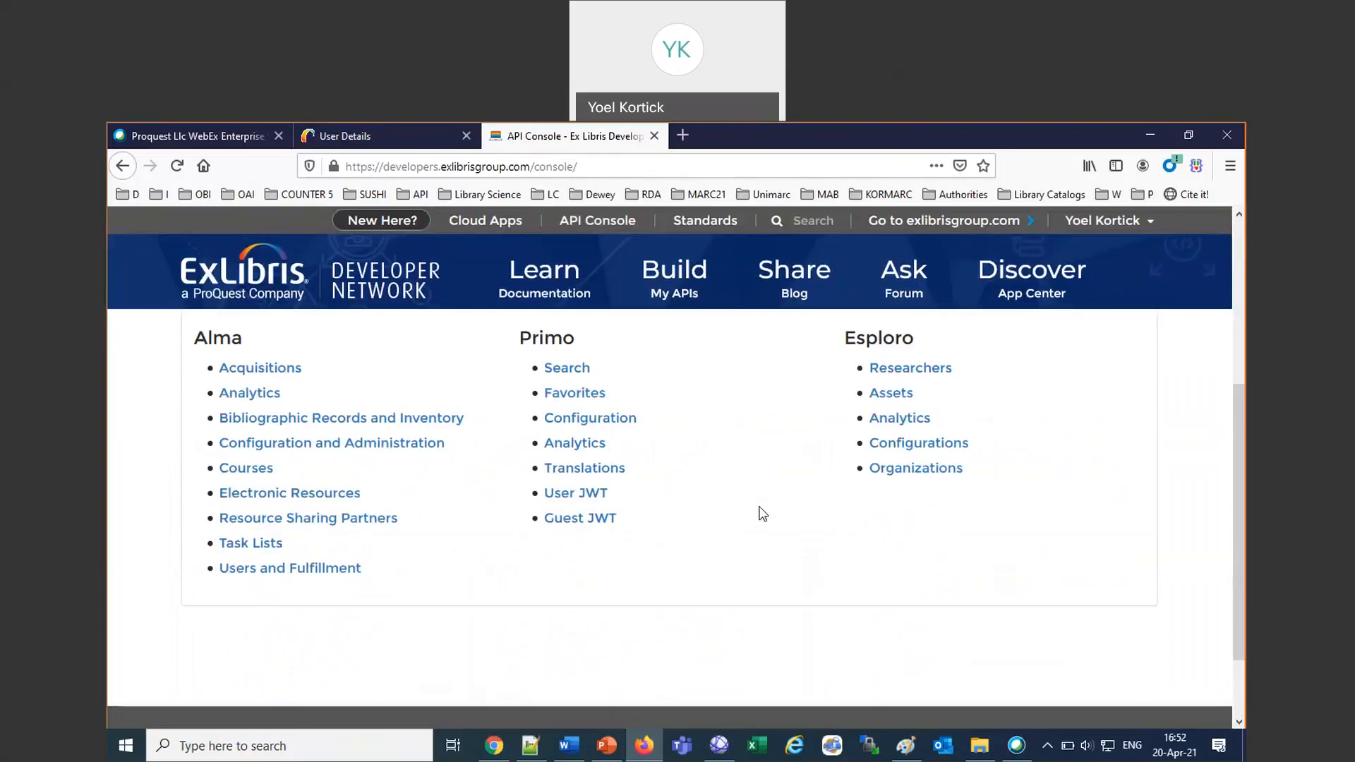
left_click(319, 444)
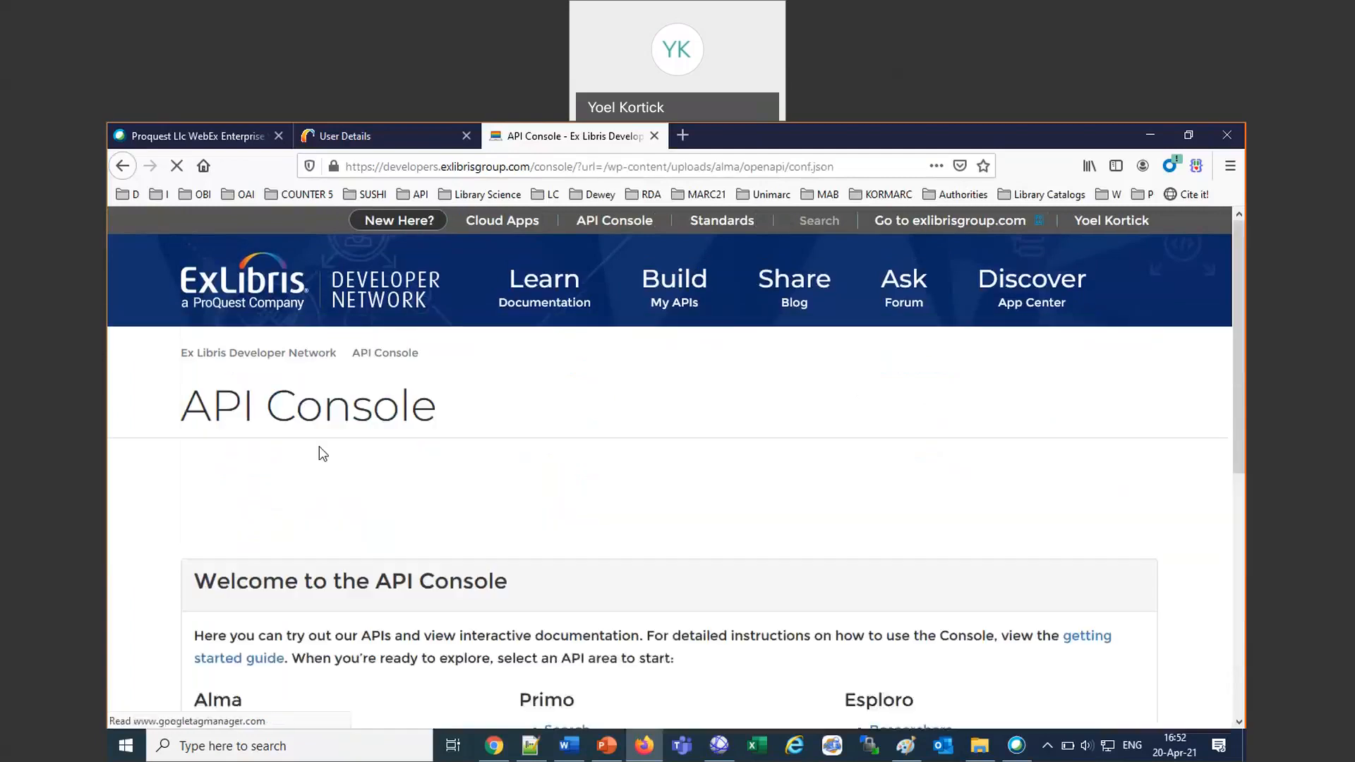
Find the Jobs section among the configuration APIs and expand the Retrieve Jobs operation, GET /almaws/v1/conf/jobs.
scroll(747, 543, "down", 4)
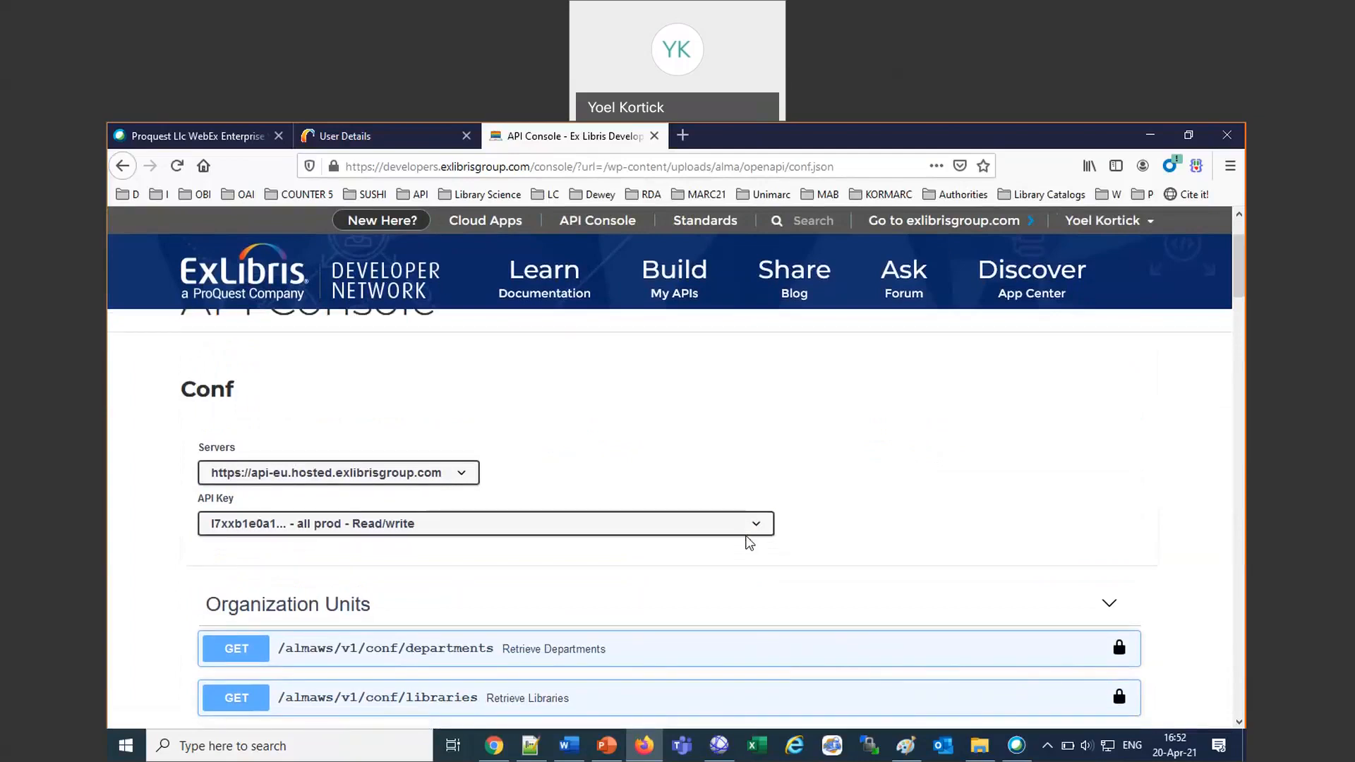
scroll(749, 542, "down", 5)
scroll(749, 544, "down", 1)
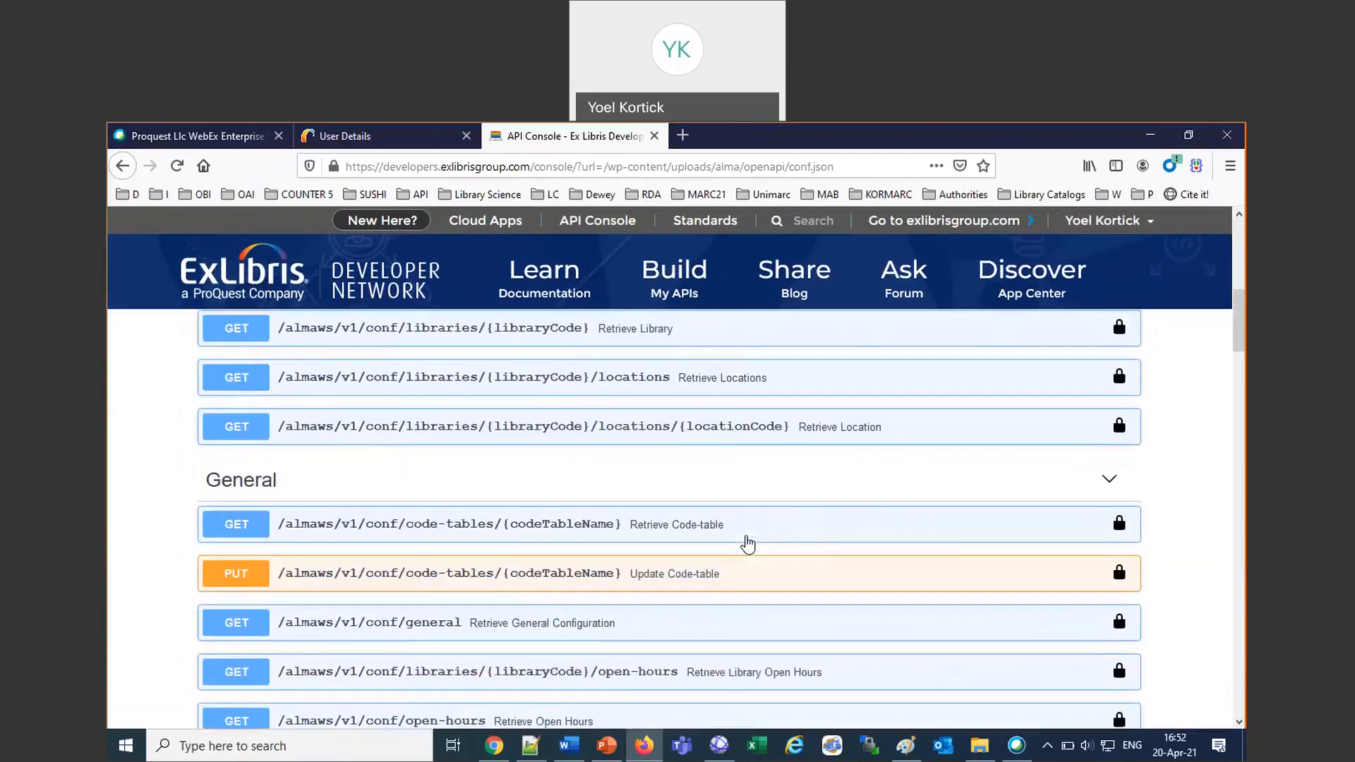
scroll(749, 543, "down", 3)
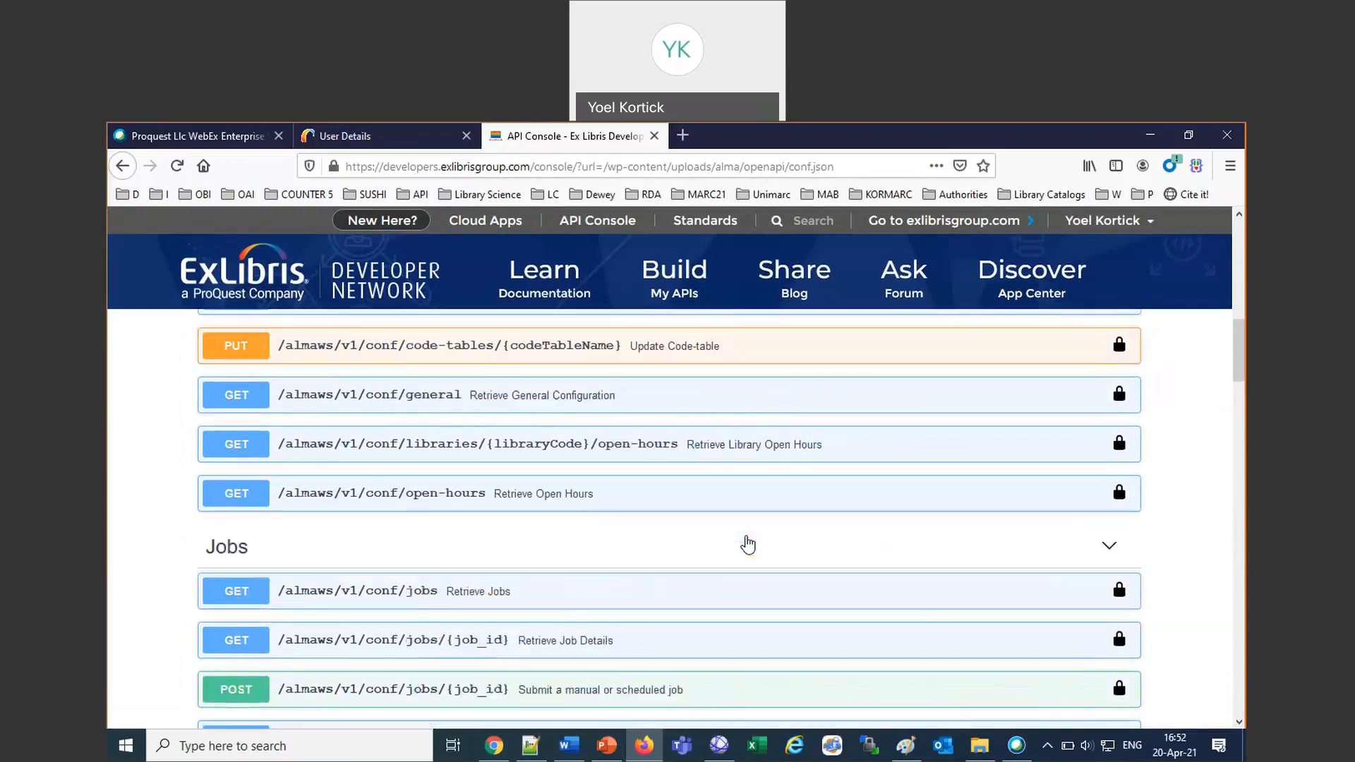
scroll(748, 544, "down", 6)
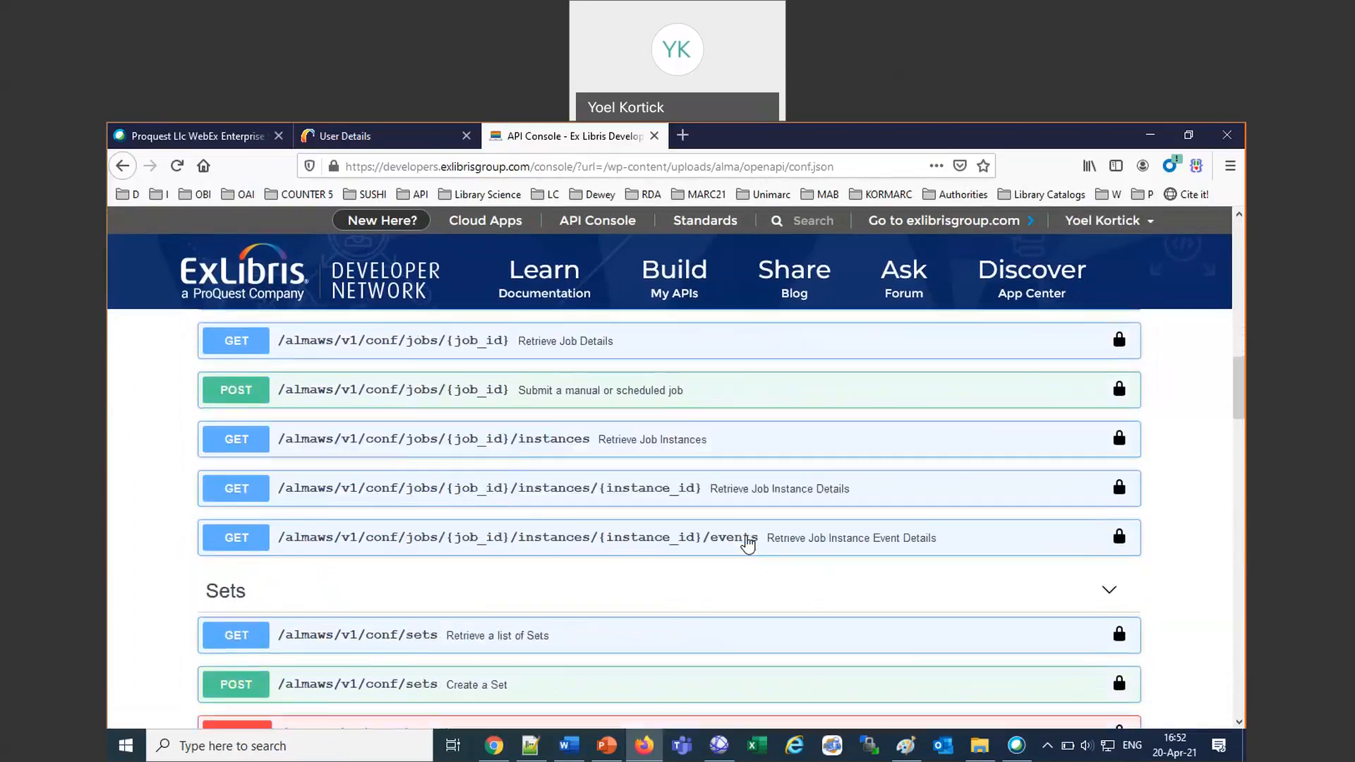
scroll(749, 544, "down", 7)
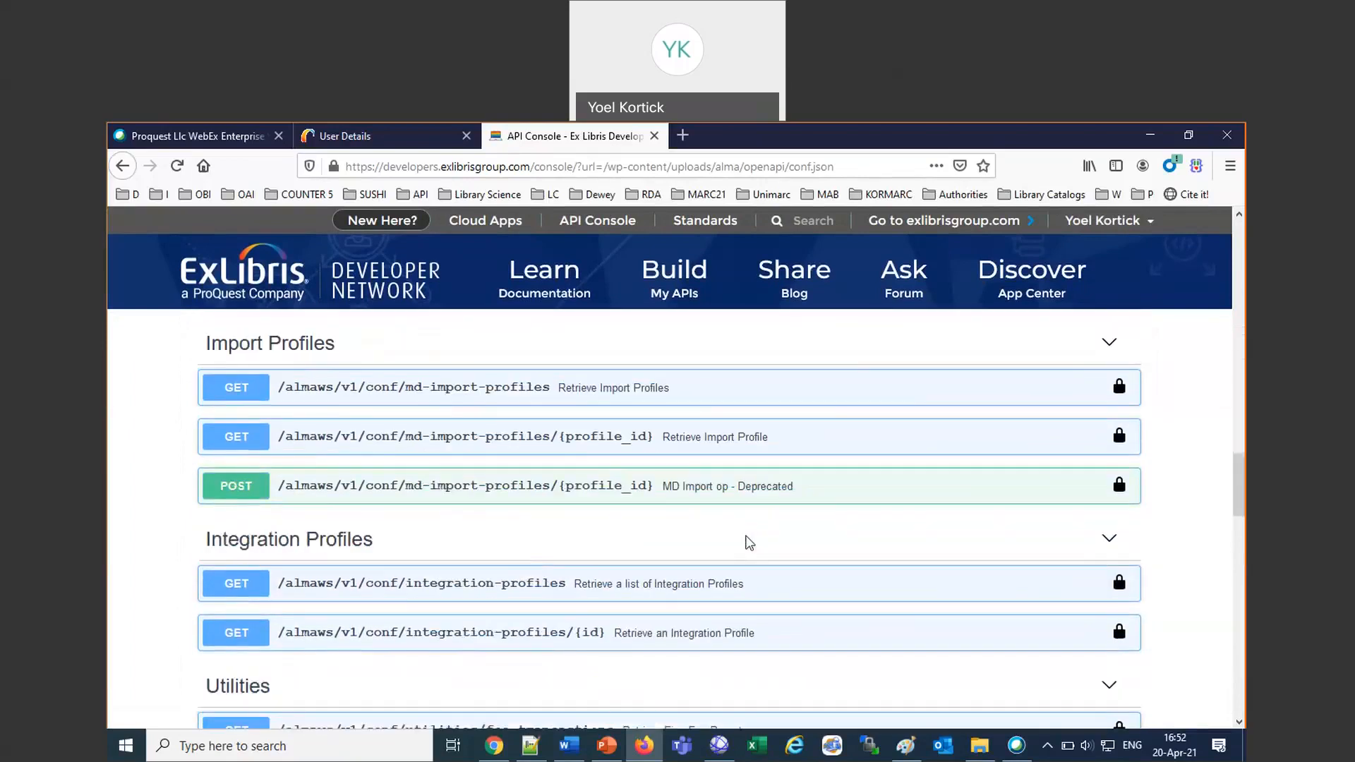
scroll(749, 544, "down", 3)
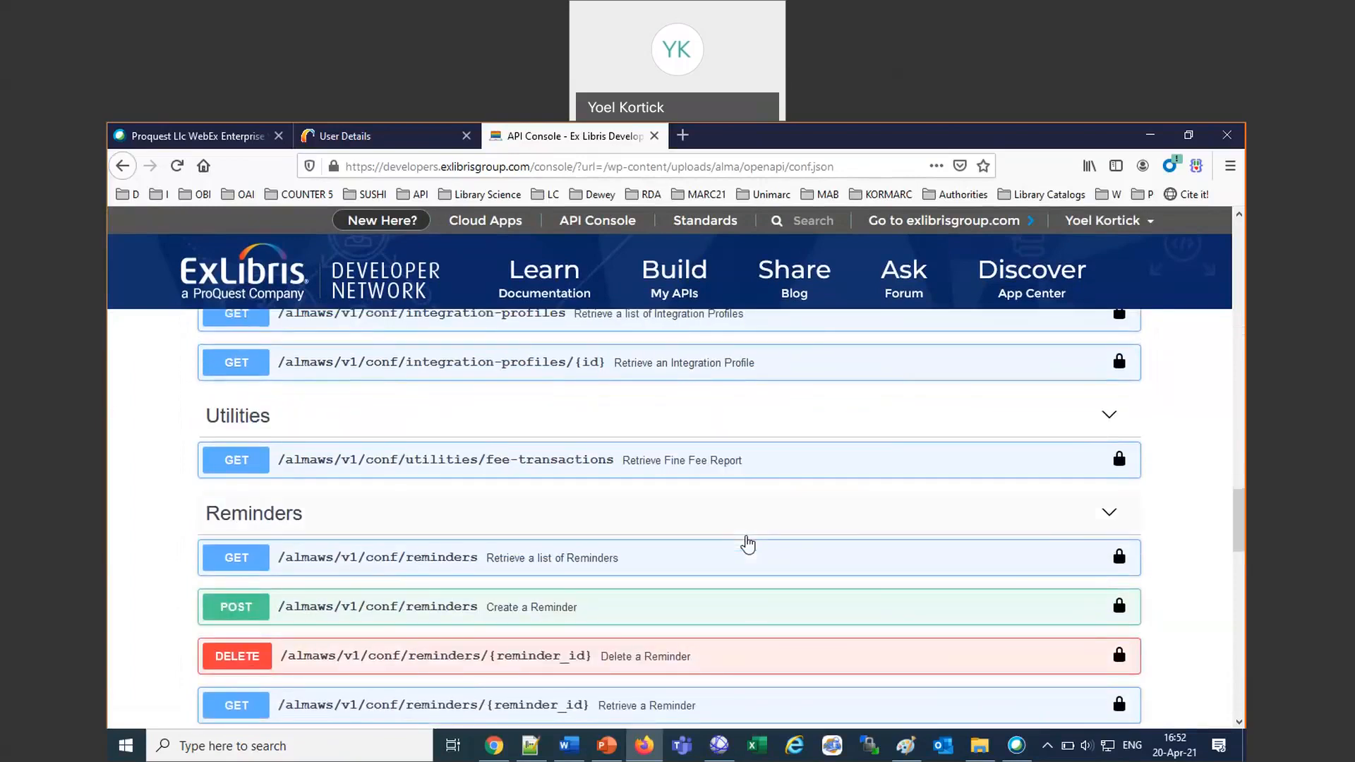
scroll(749, 543, "up", 20)
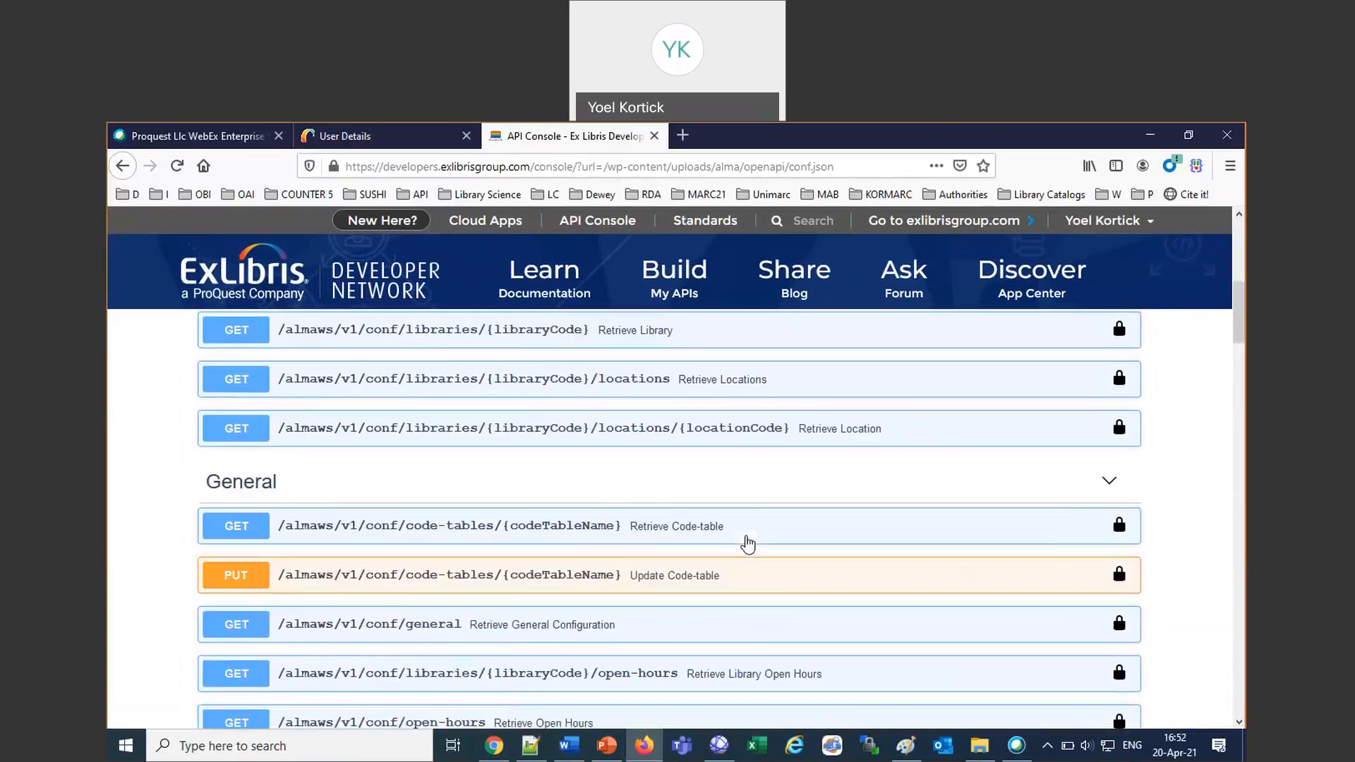
scroll(749, 544, "down", 4)
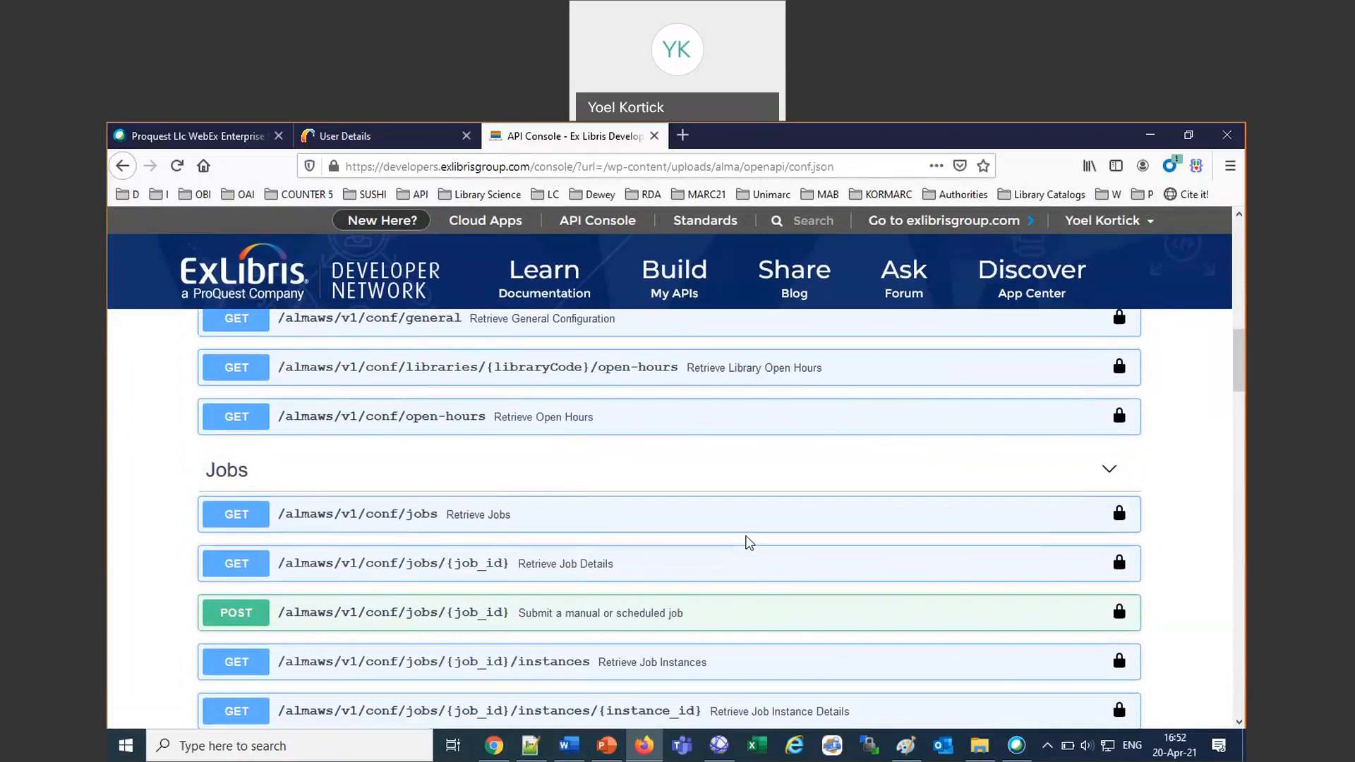
scroll(749, 543, "down", 1)
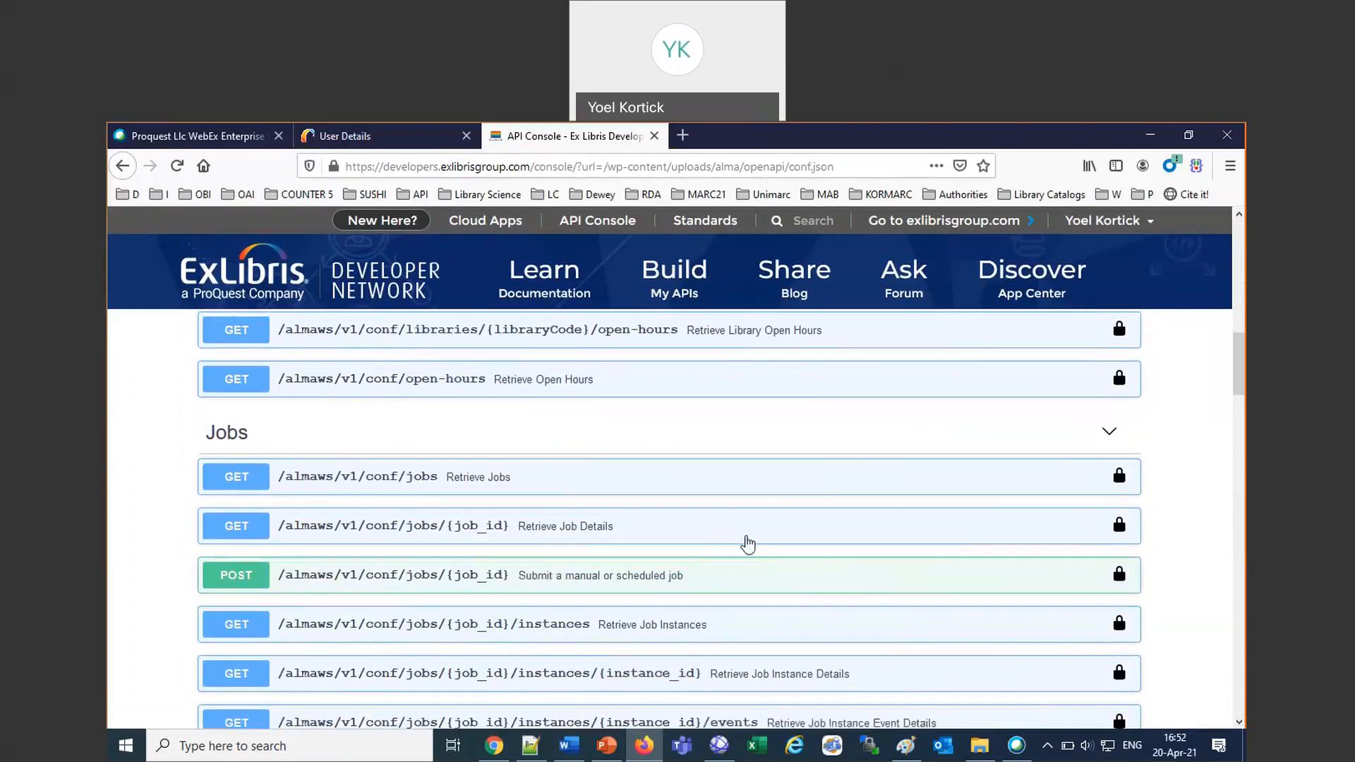
left_click(455, 480)
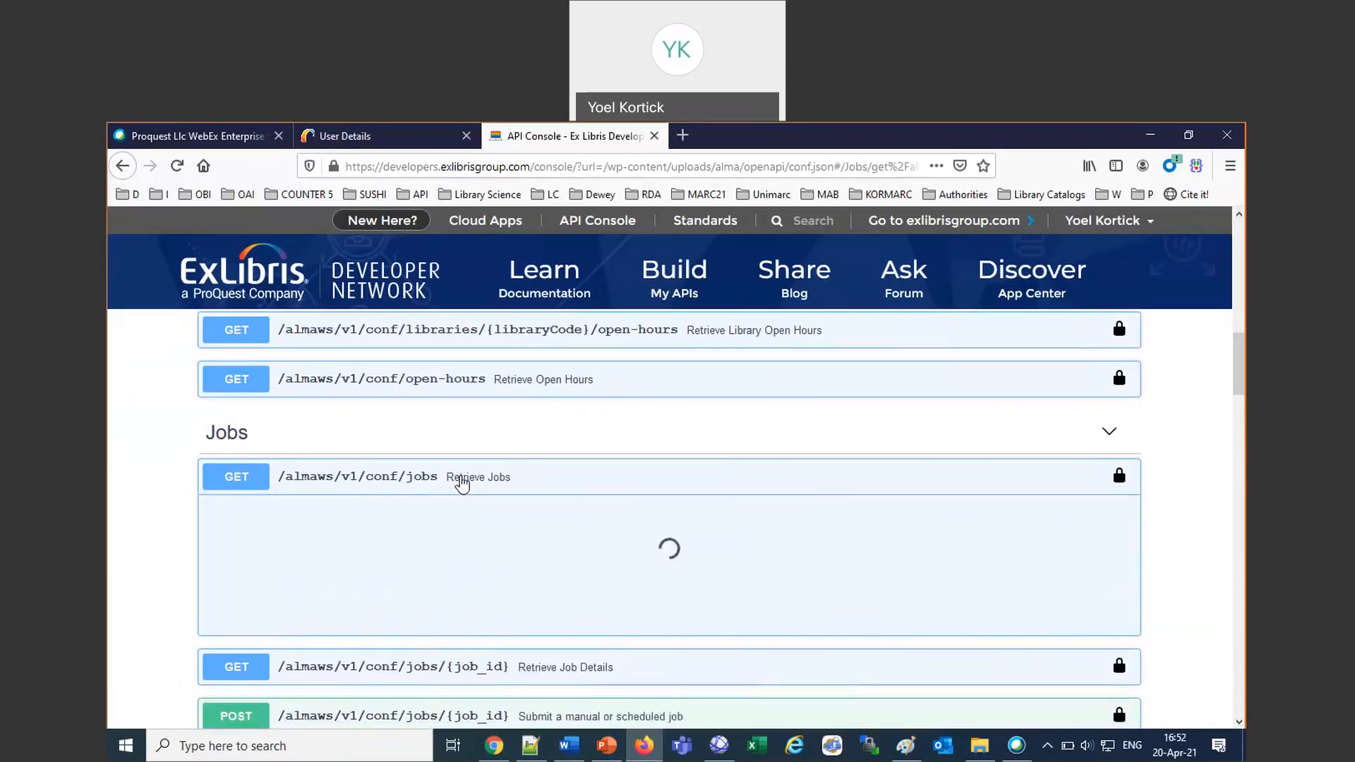
Review the Retrieve Jobs description, make its parameters editable for a trial call, and set the limit to 100.
scroll(851, 577, "down", 2)
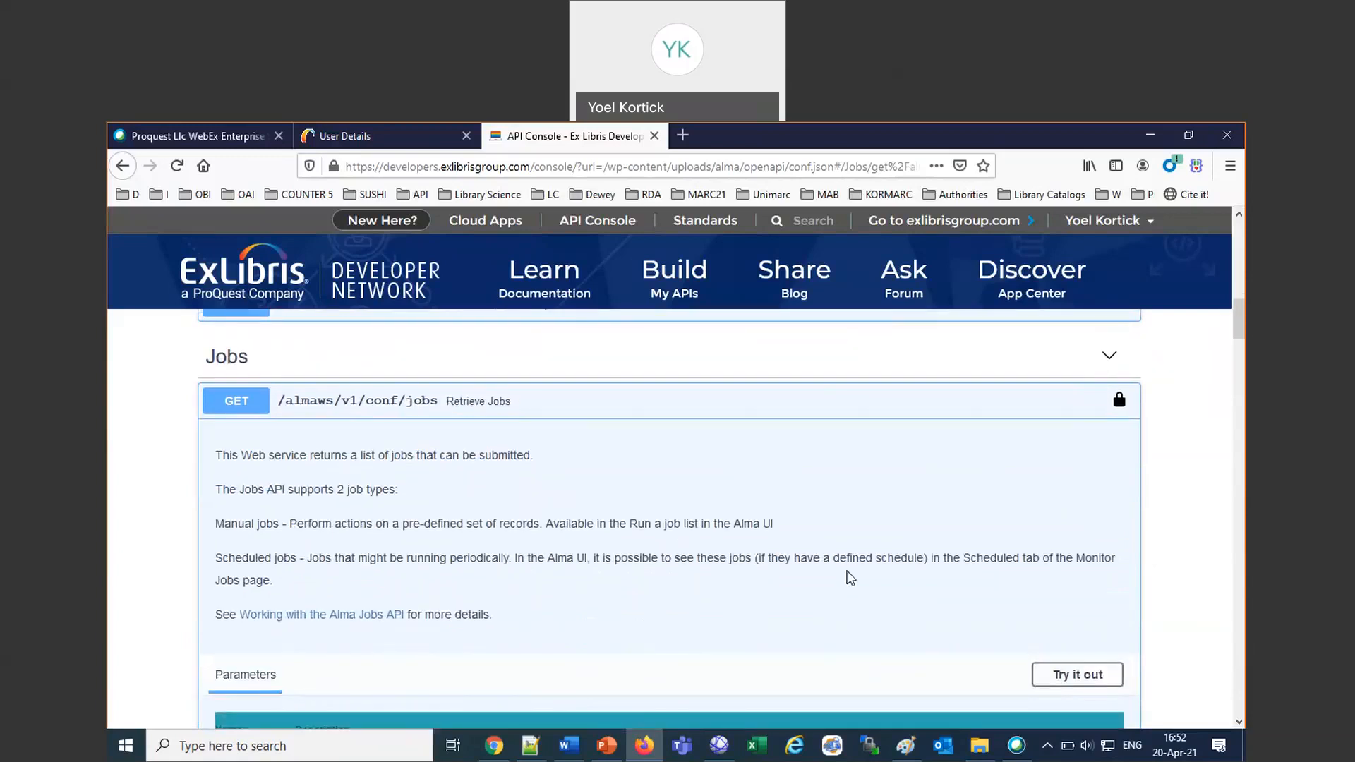
scroll(851, 578, "down", 2)
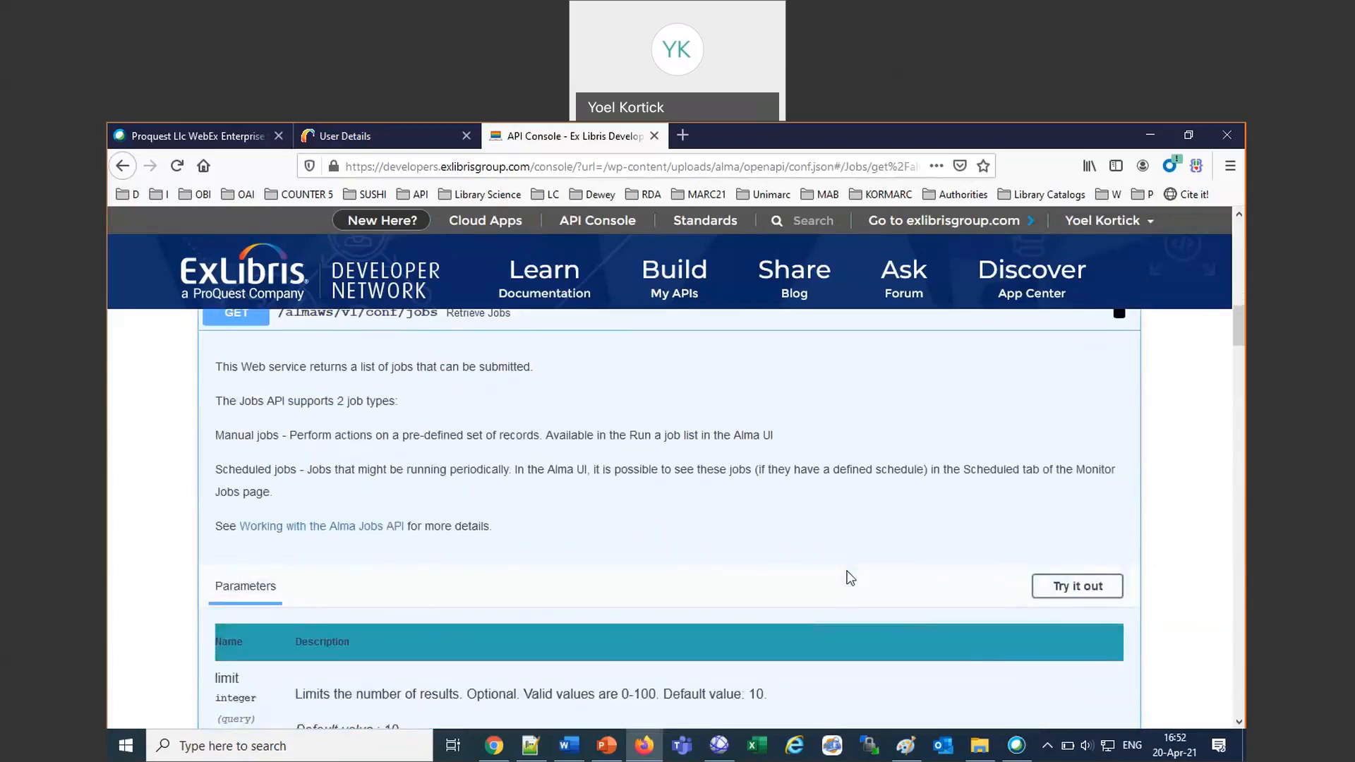
scroll(850, 577, "down", 3)
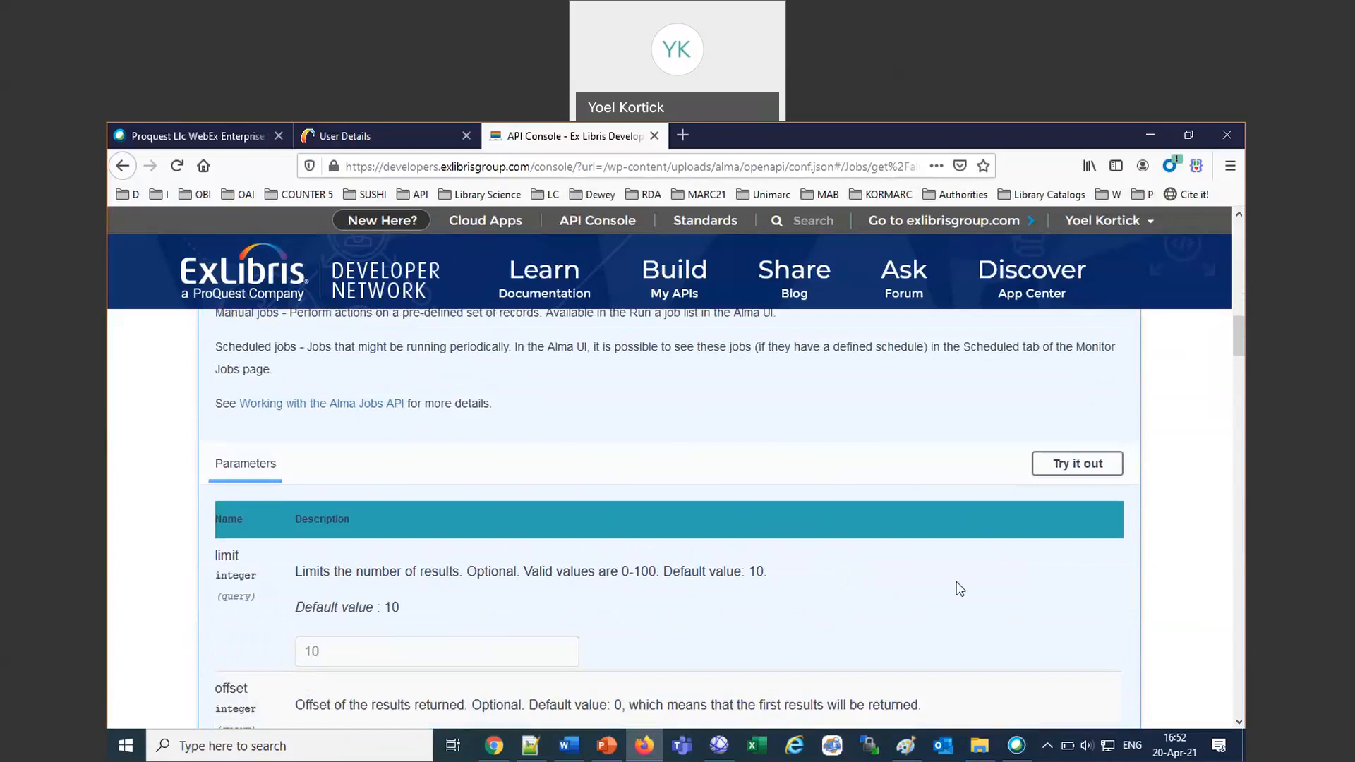
left_click(1083, 467)
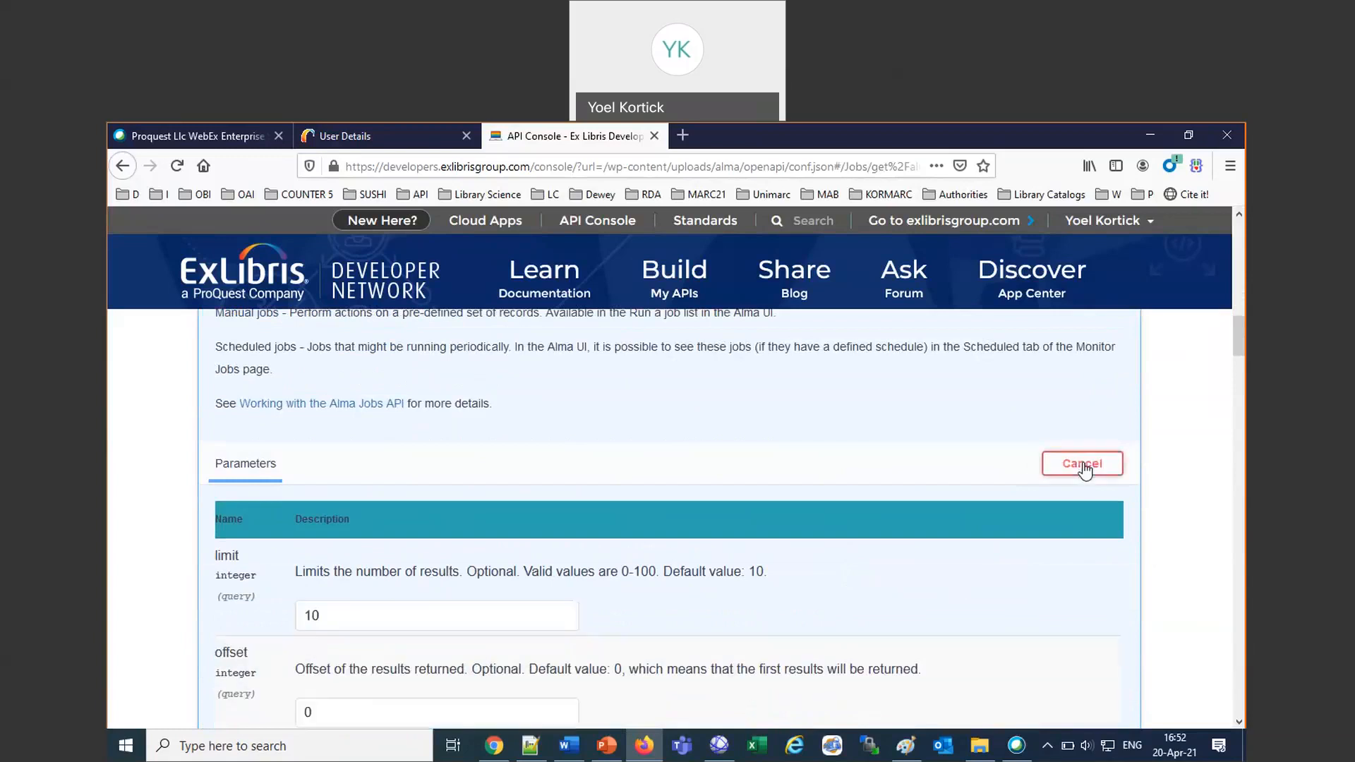
scroll(934, 546, "down", 3)
left_click(439, 497)
type("0")
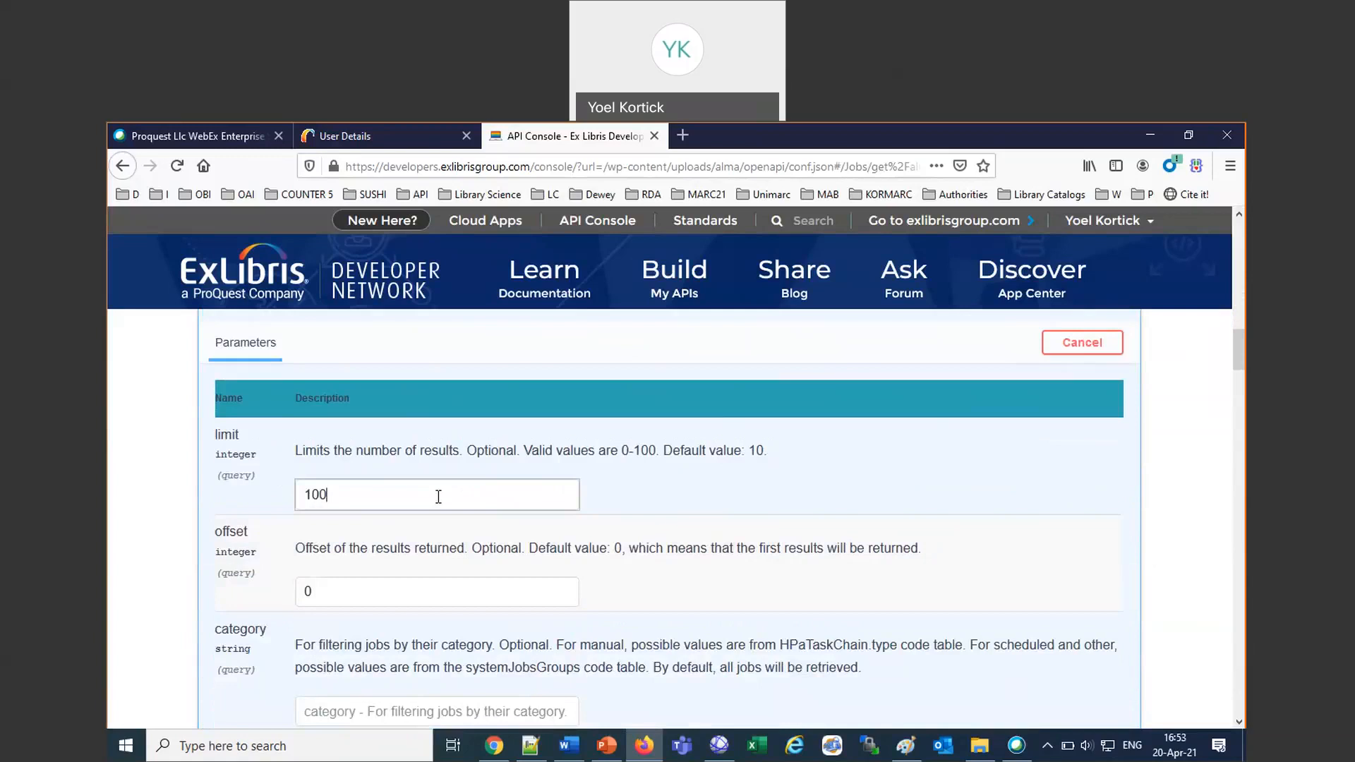
Set the category parameter of the Retrieve Jobs call to “Acquisition”.
scroll(438, 497, "down", 3)
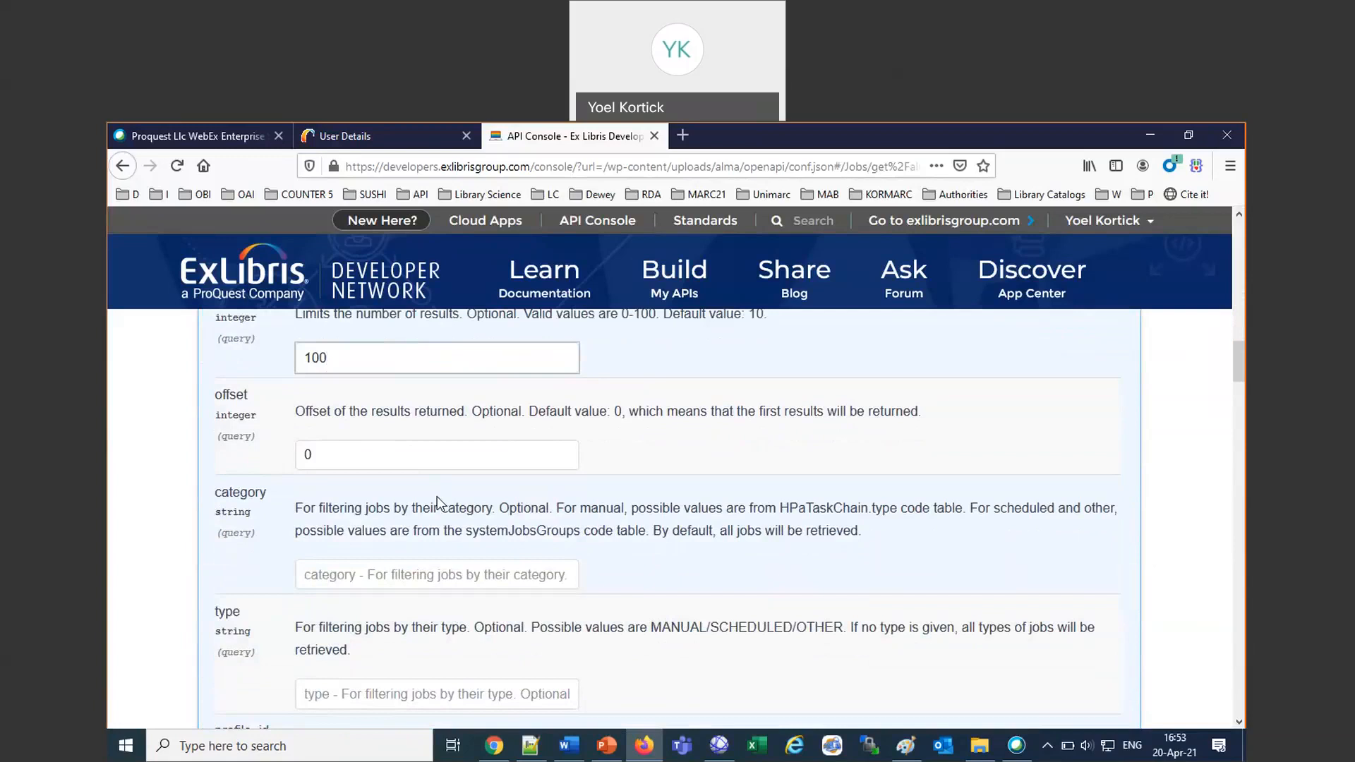
left_click_drag(303, 508, 467, 505)
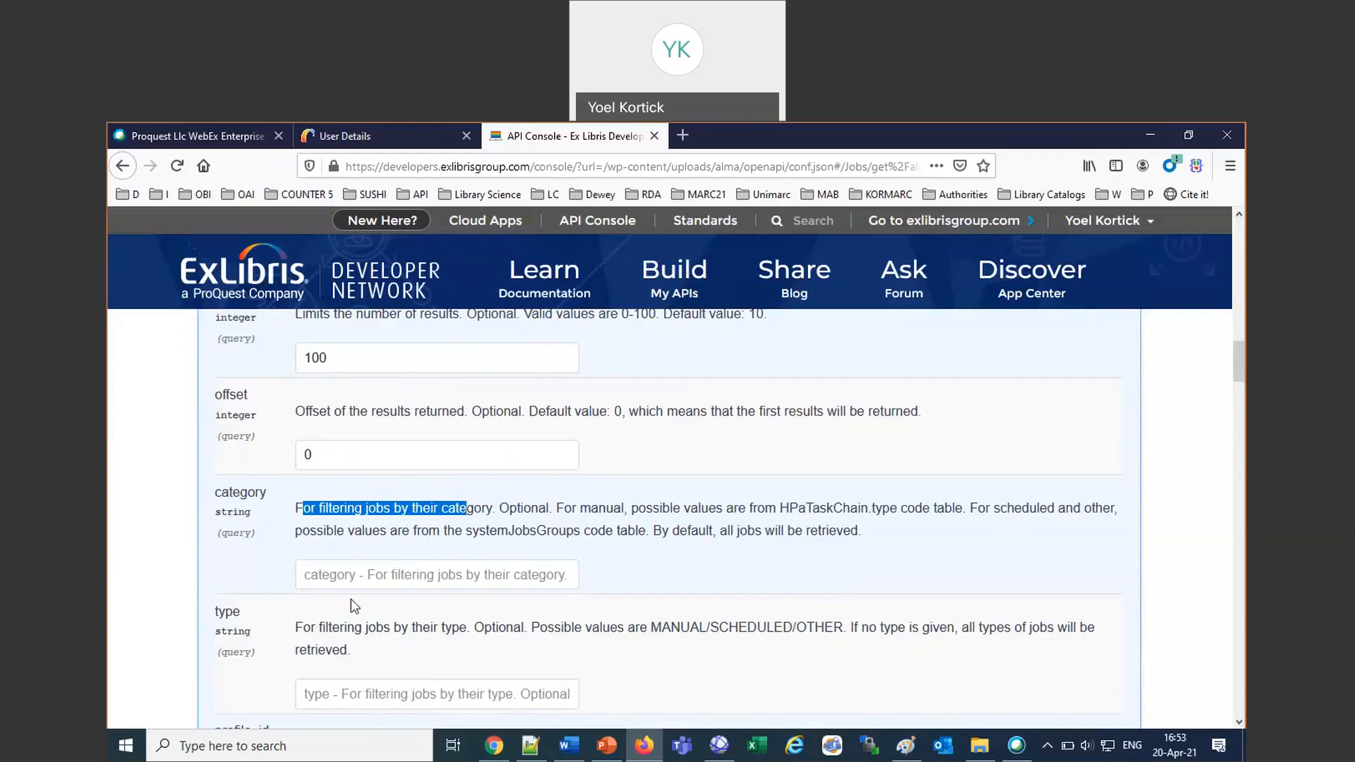
left_click(354, 575)
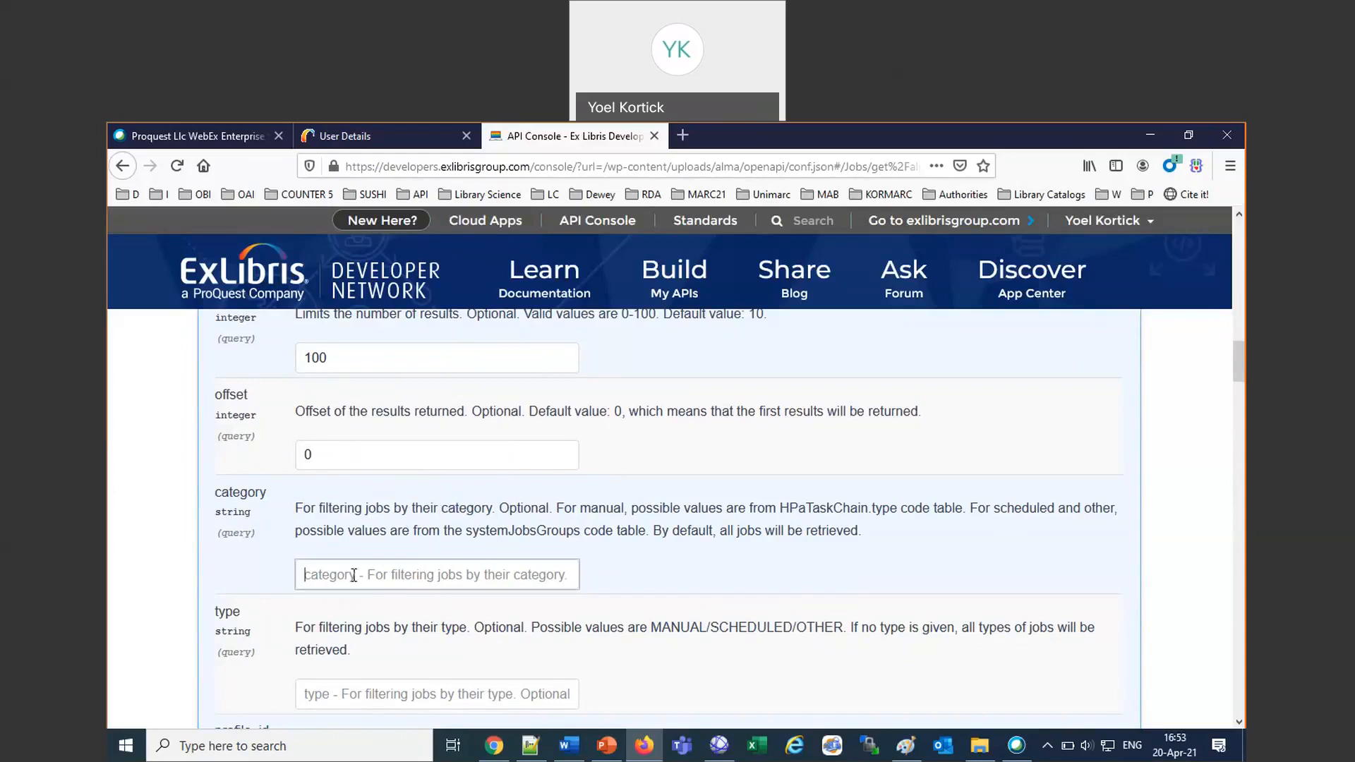
type("Acquisitions")
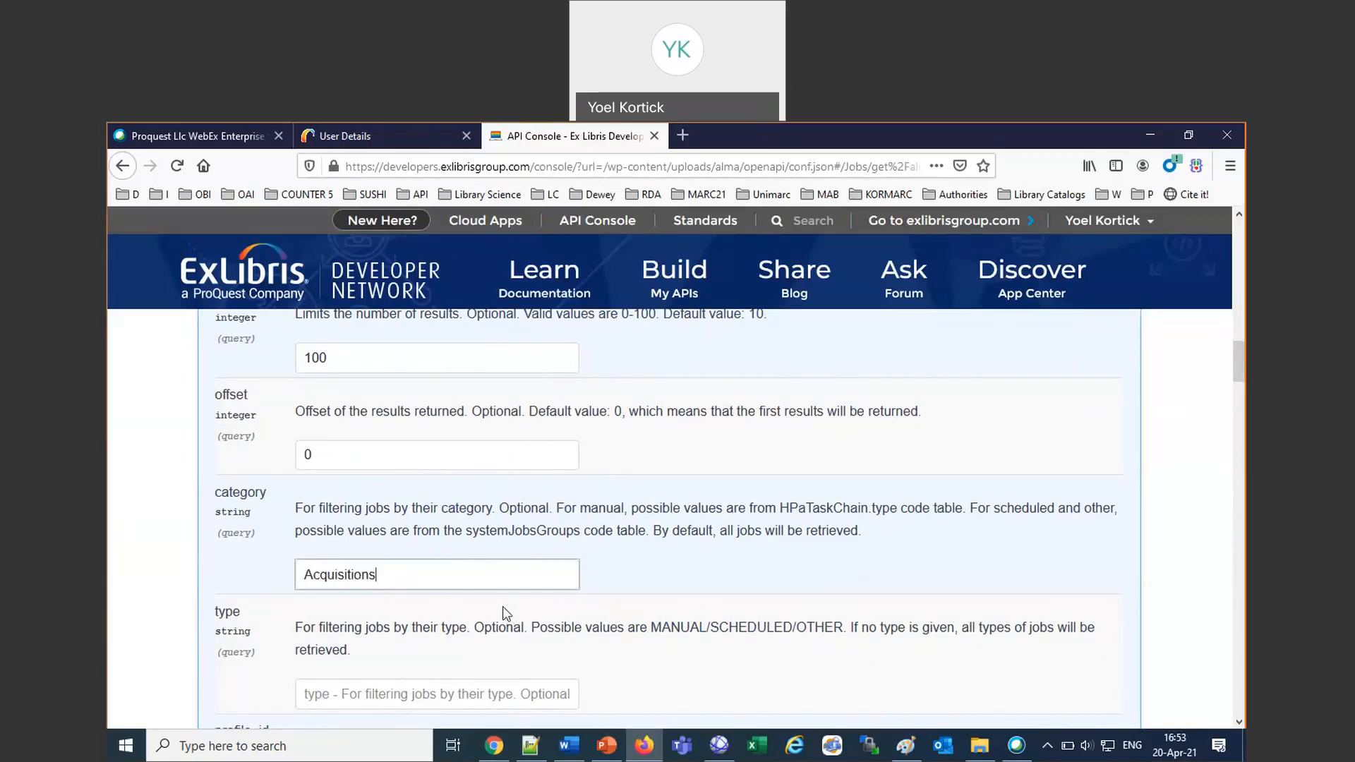
key("BackSpace")
Switch to Alma in Firefox and leave the User Details page for the Alma home page.
left_click(396, 135)
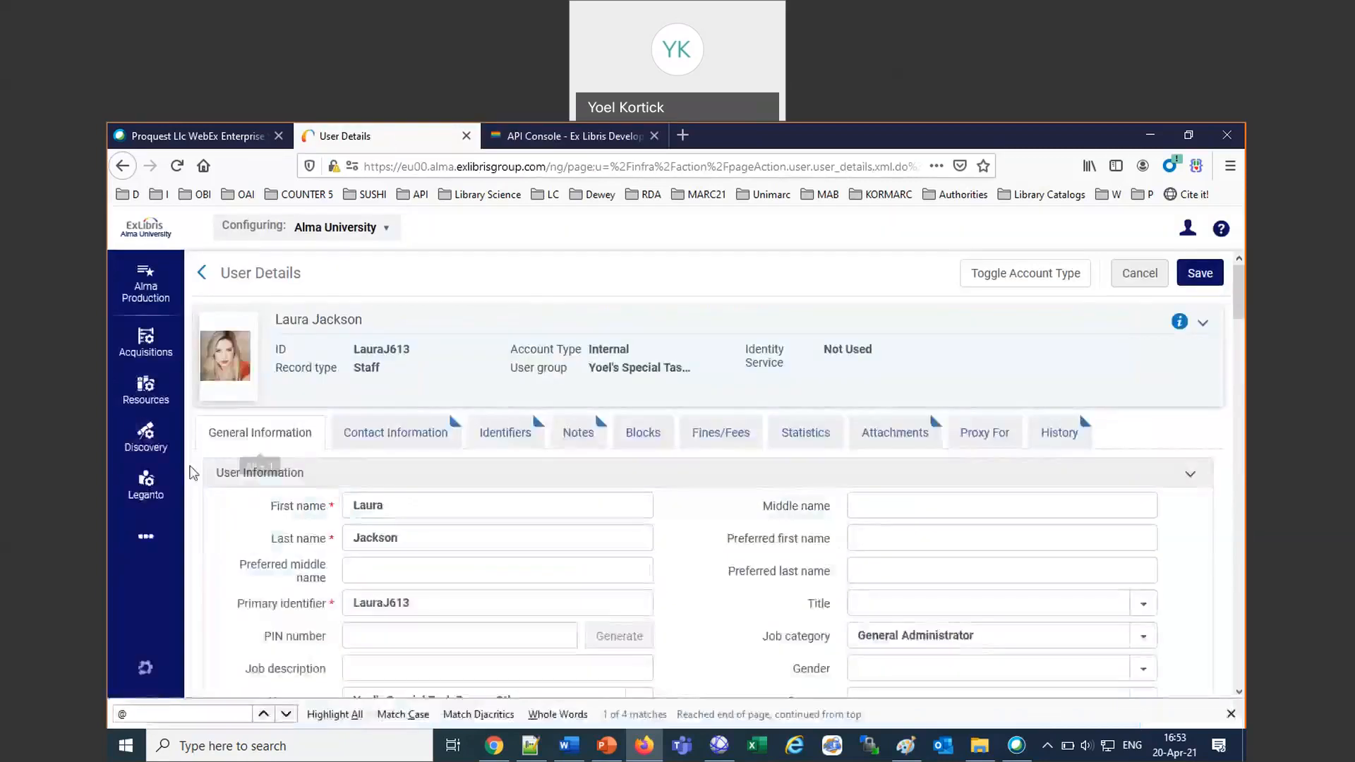
left_click(167, 541)
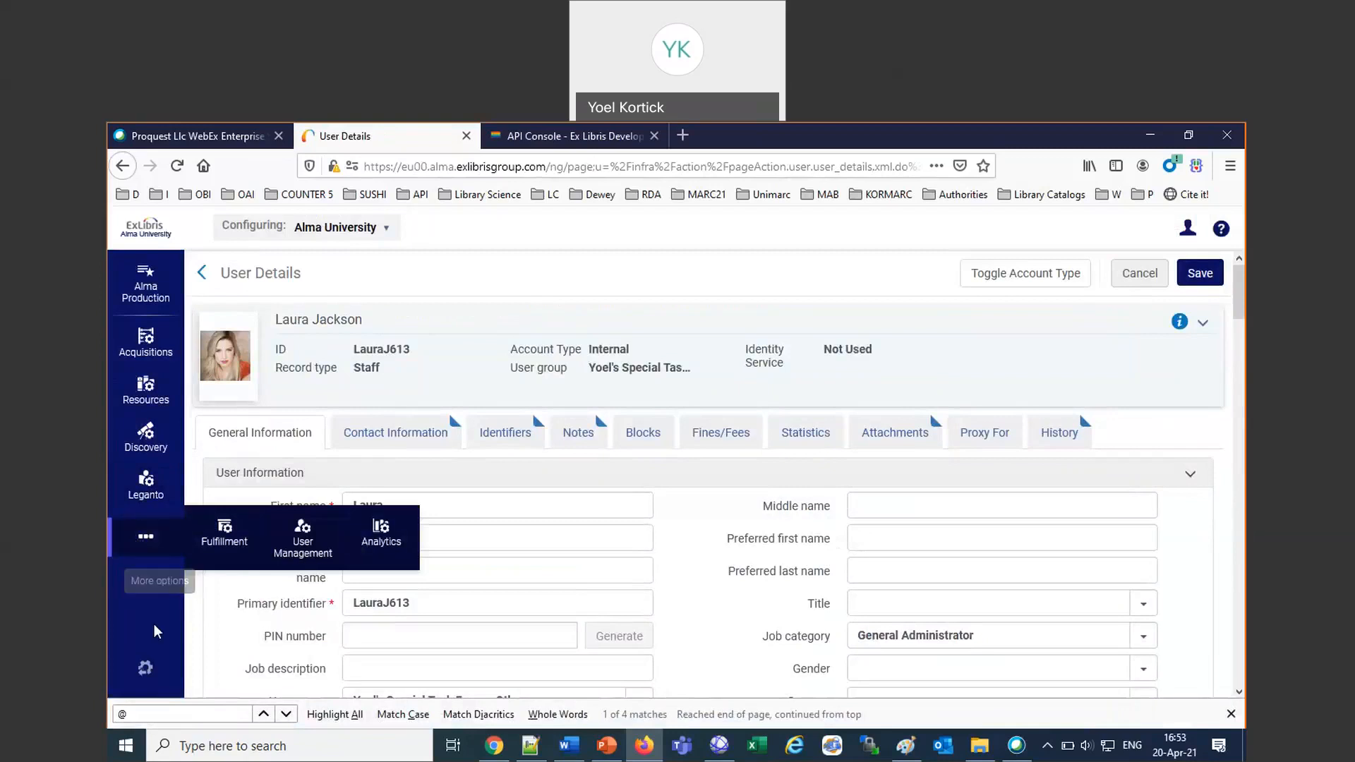
left_click(148, 671)
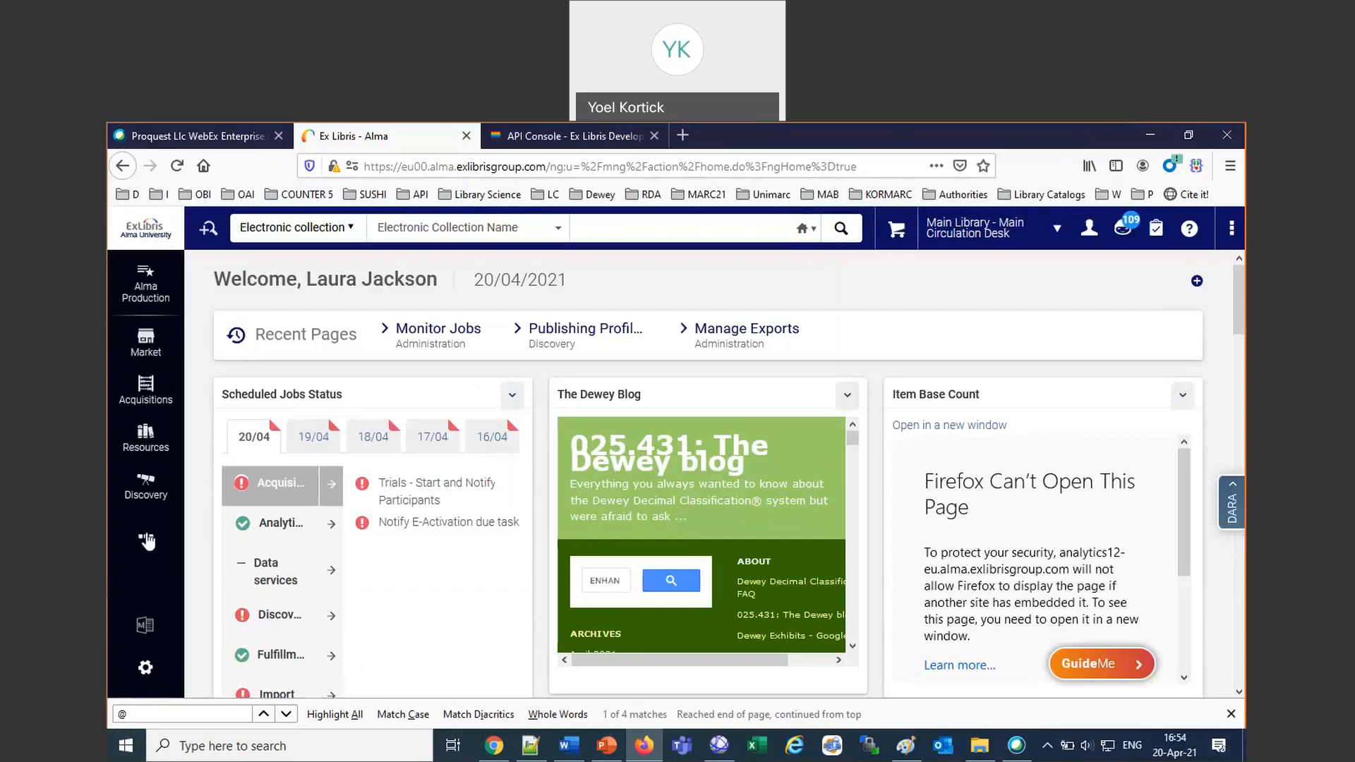
Open Monitor Jobs and filter the scheduled jobs by the Acquisition category.
left_click(146, 541)
left_click(302, 544)
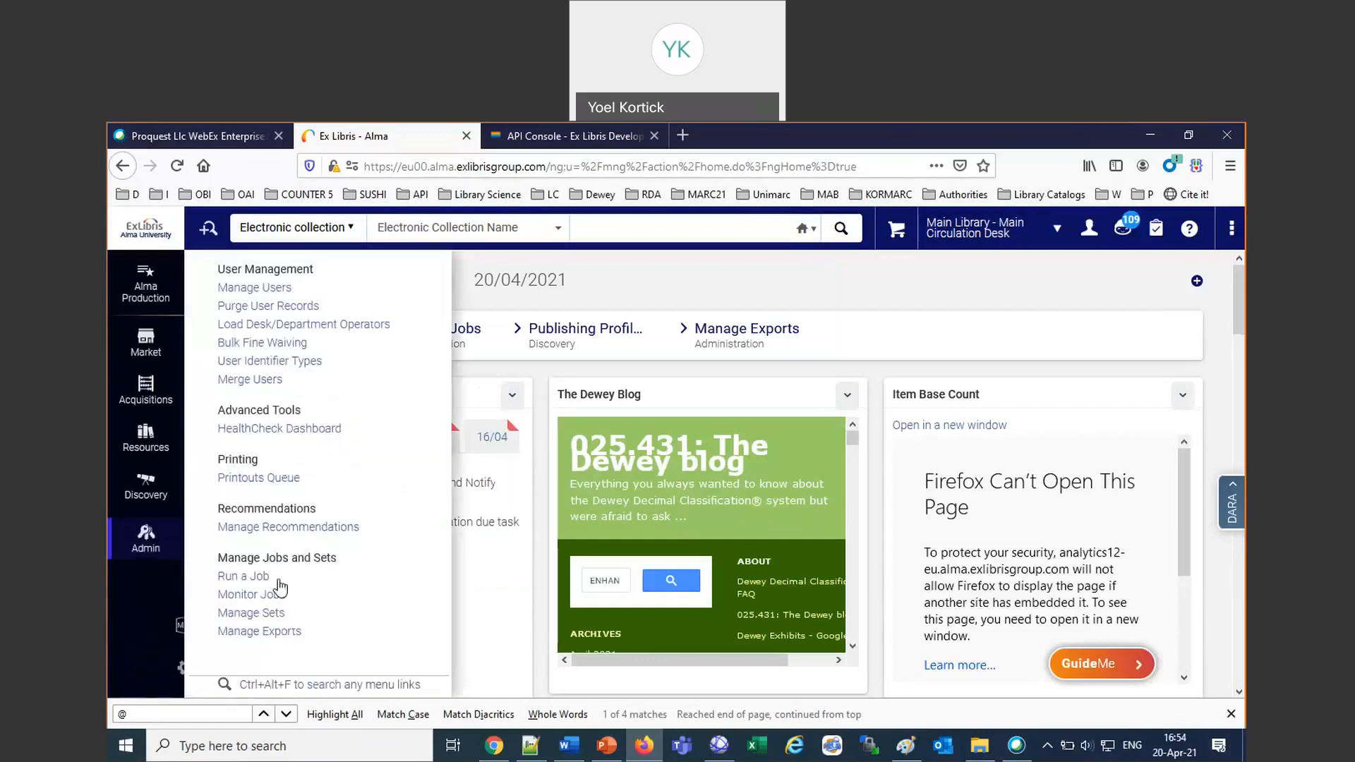
left_click(258, 595)
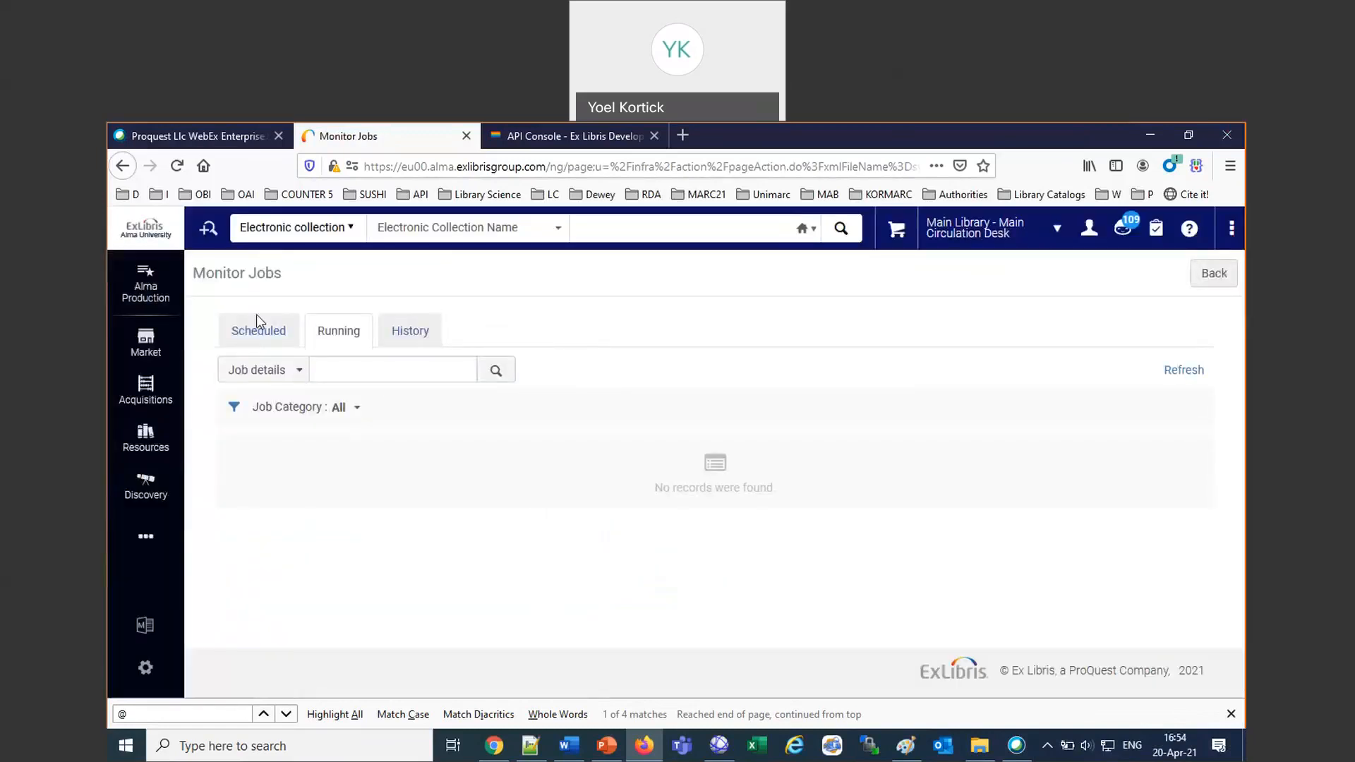
left_click(258, 330)
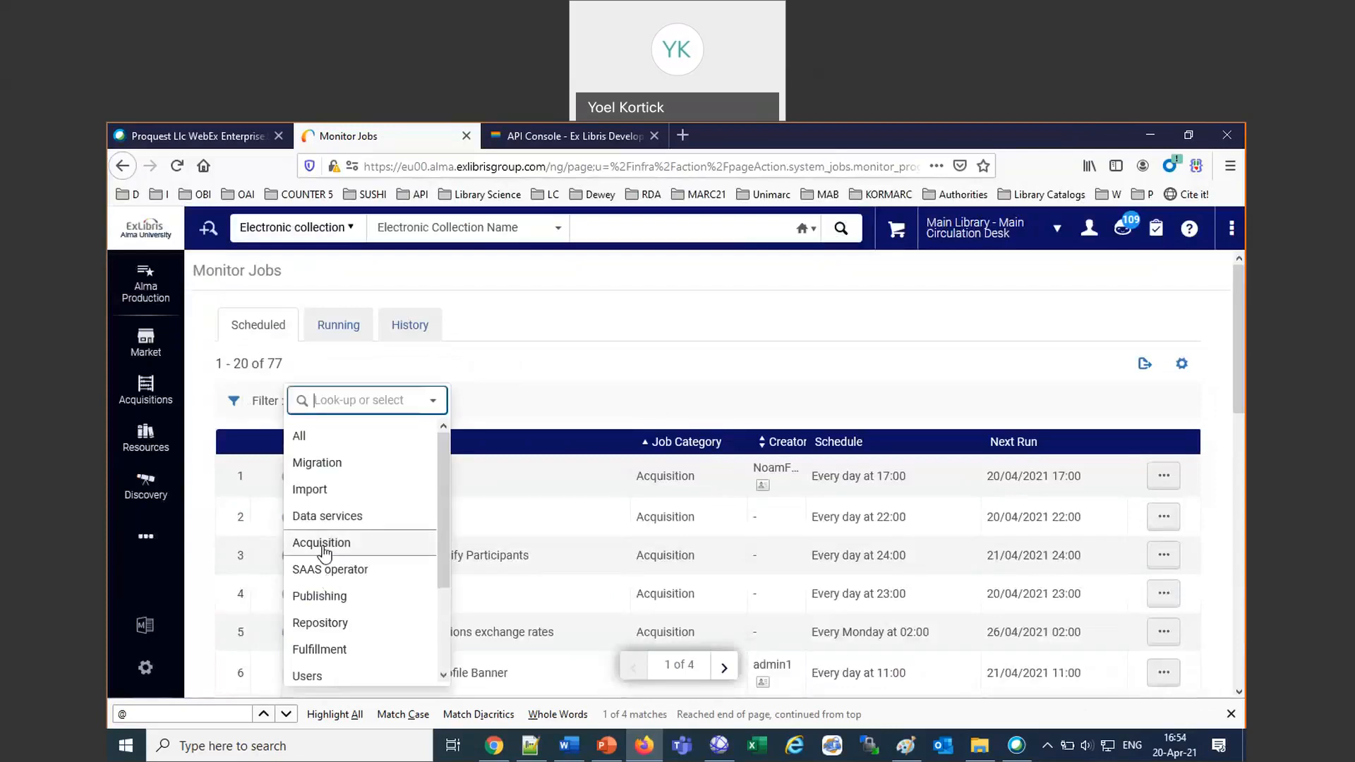
left_click(323, 544)
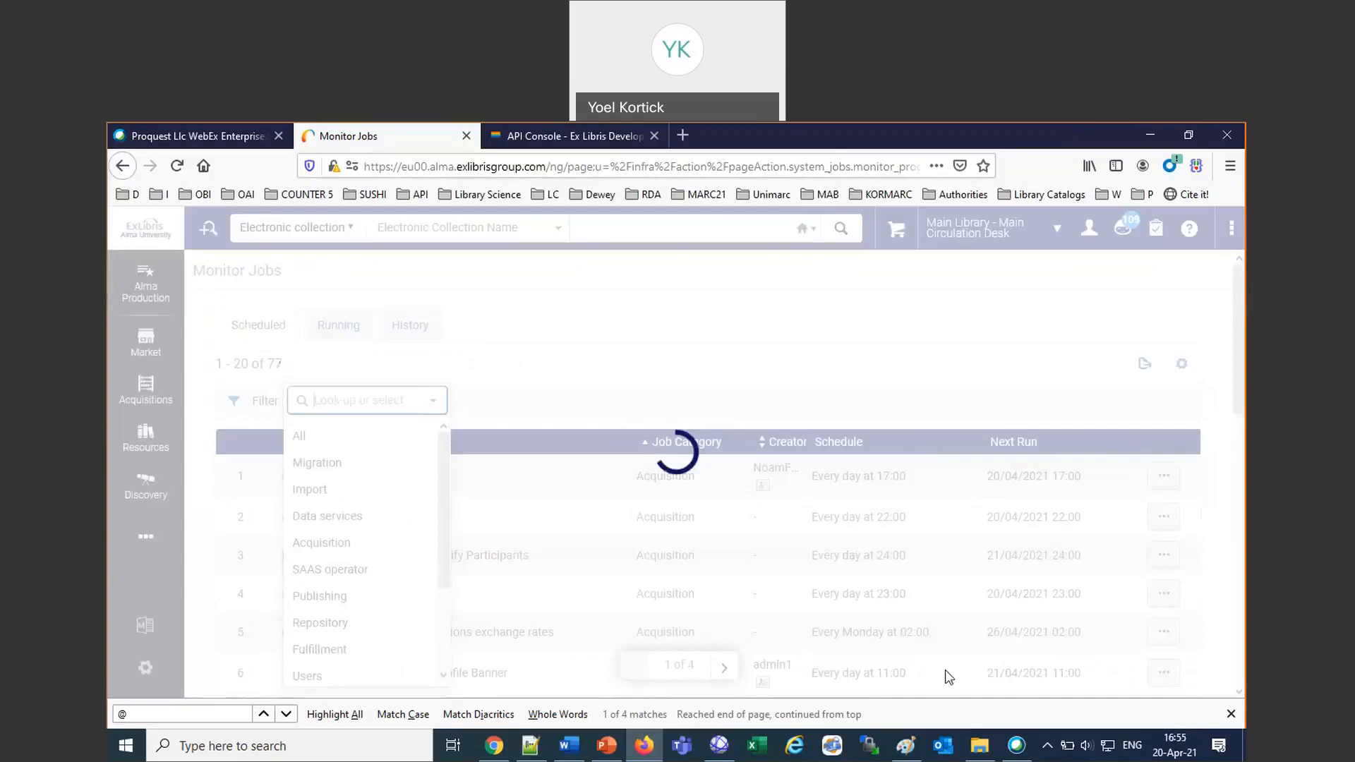
Copy the Acquisition category name from the Monitor Jobs list and paste it into the category parameter in the API Console.
double_click(667, 474)
key("ctrl+c")
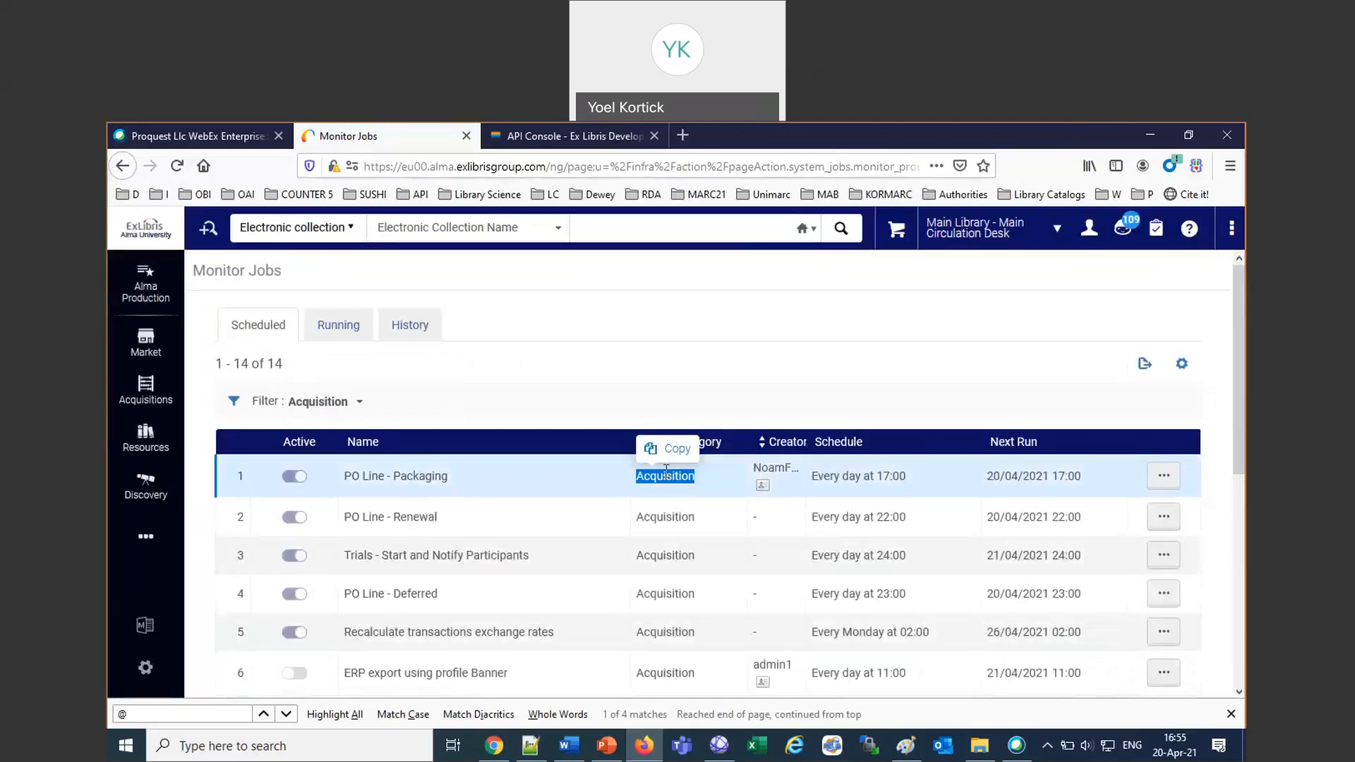
left_click(667, 466)
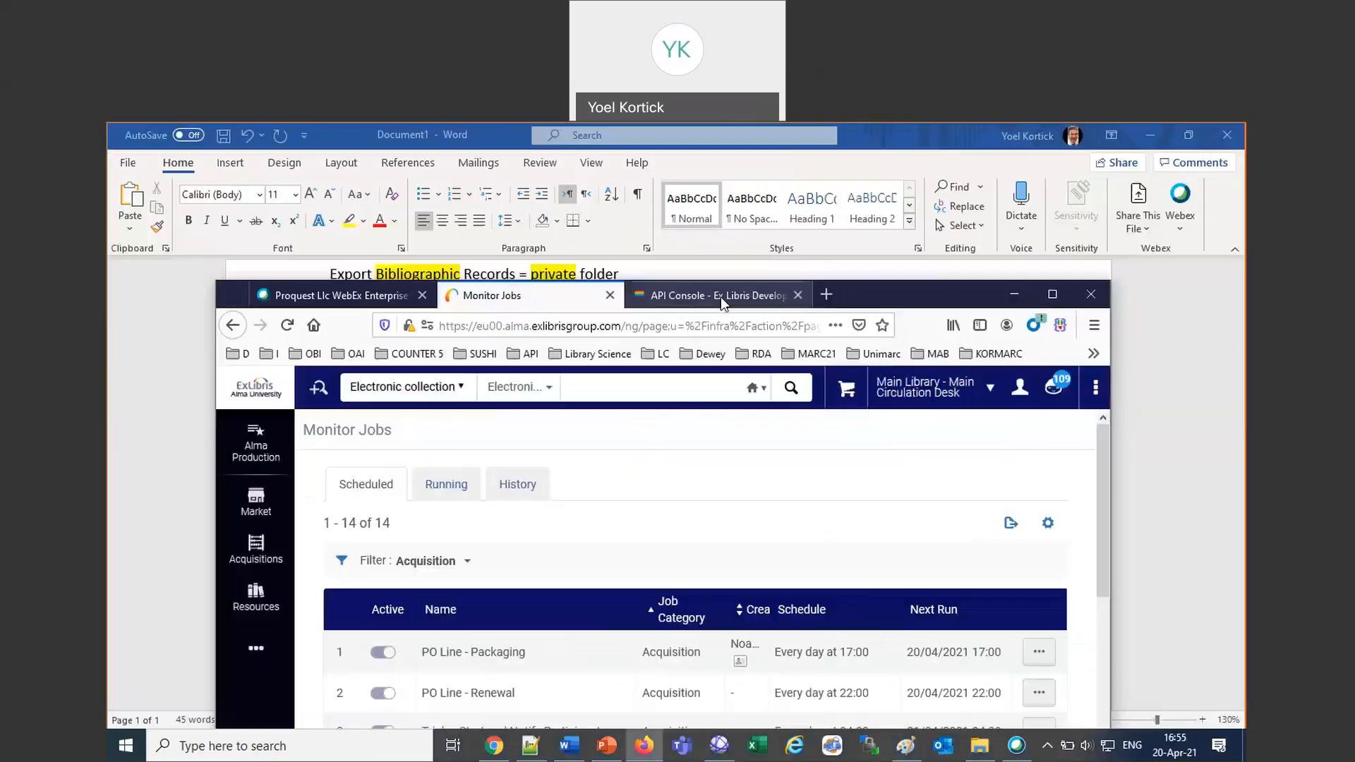
left_click(721, 297)
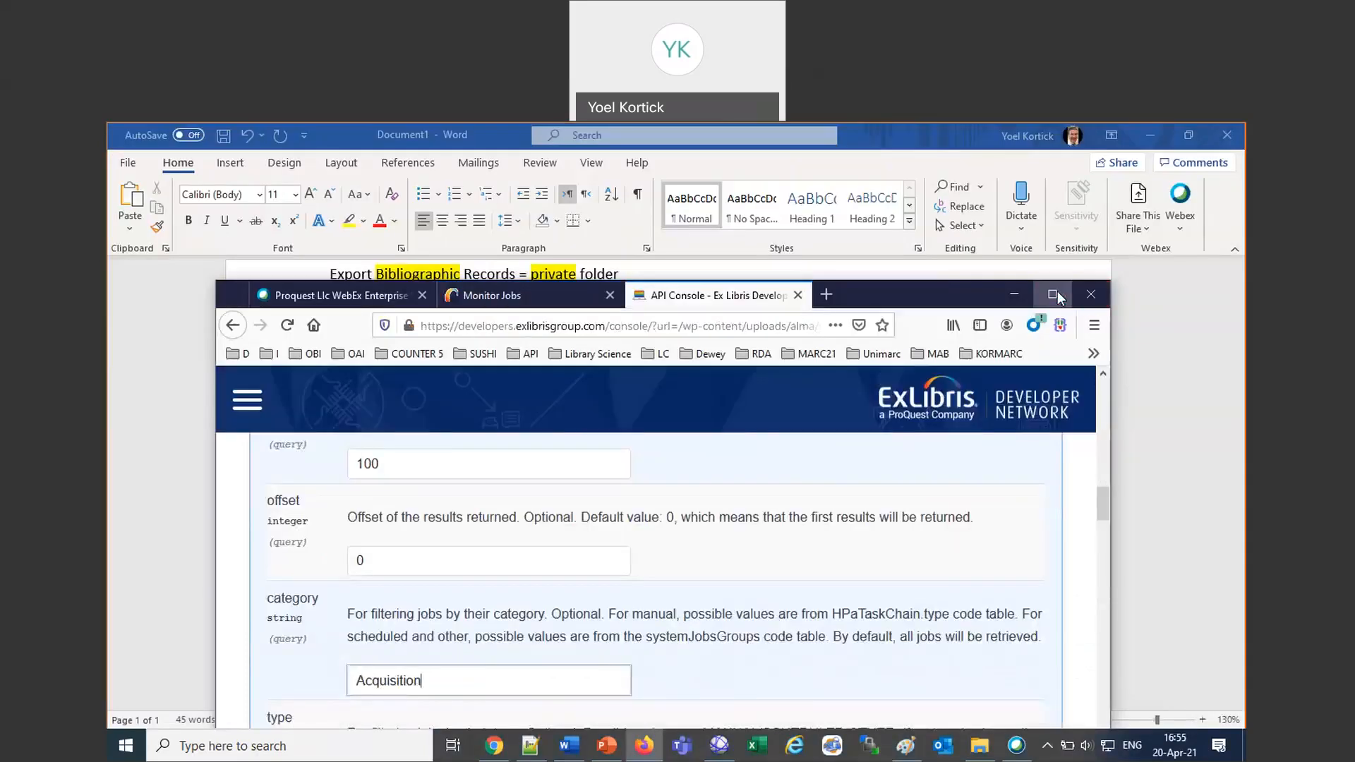
left_click(1056, 295)
key("ctrl+a")
key("ctrl+v")
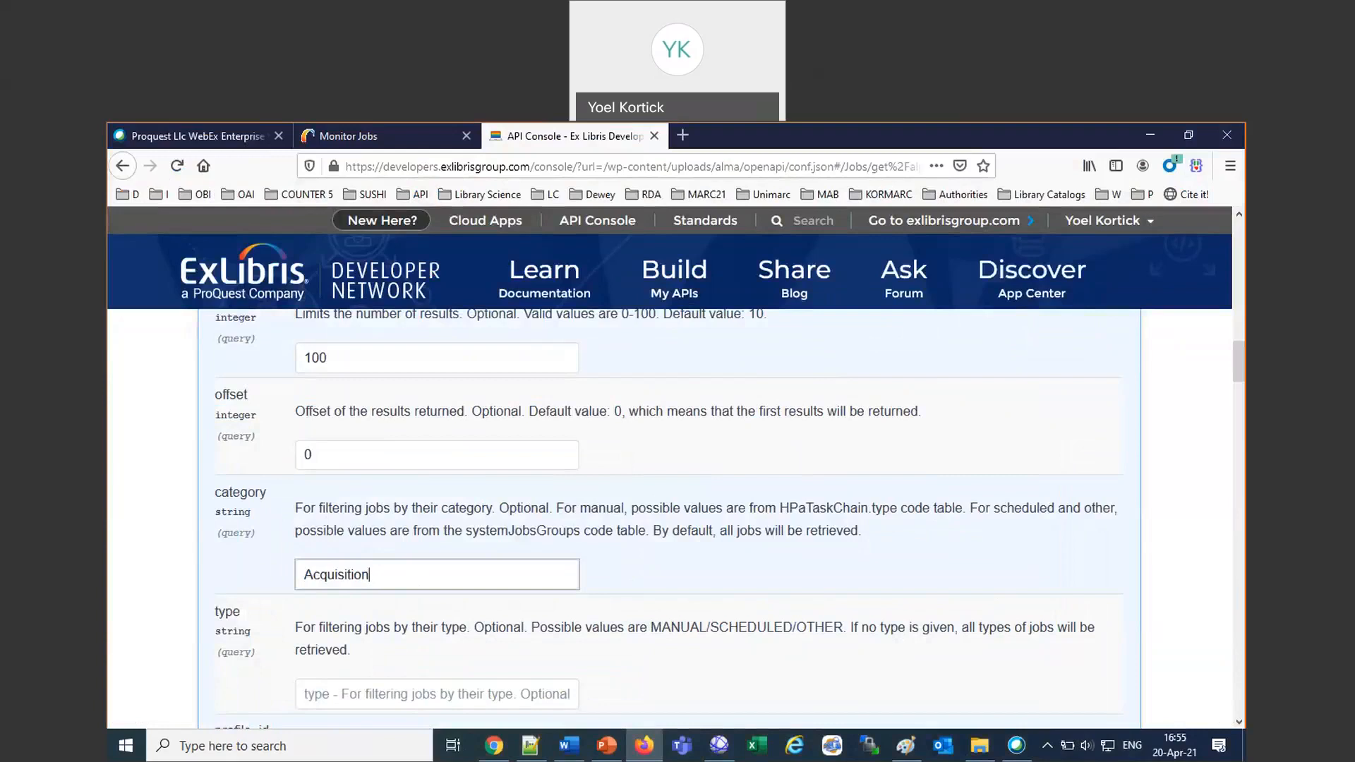
Set the type parameter of the Retrieve Jobs call to SCHEDULED, copied from the parameter description.
scroll(638, 586, "down", 1)
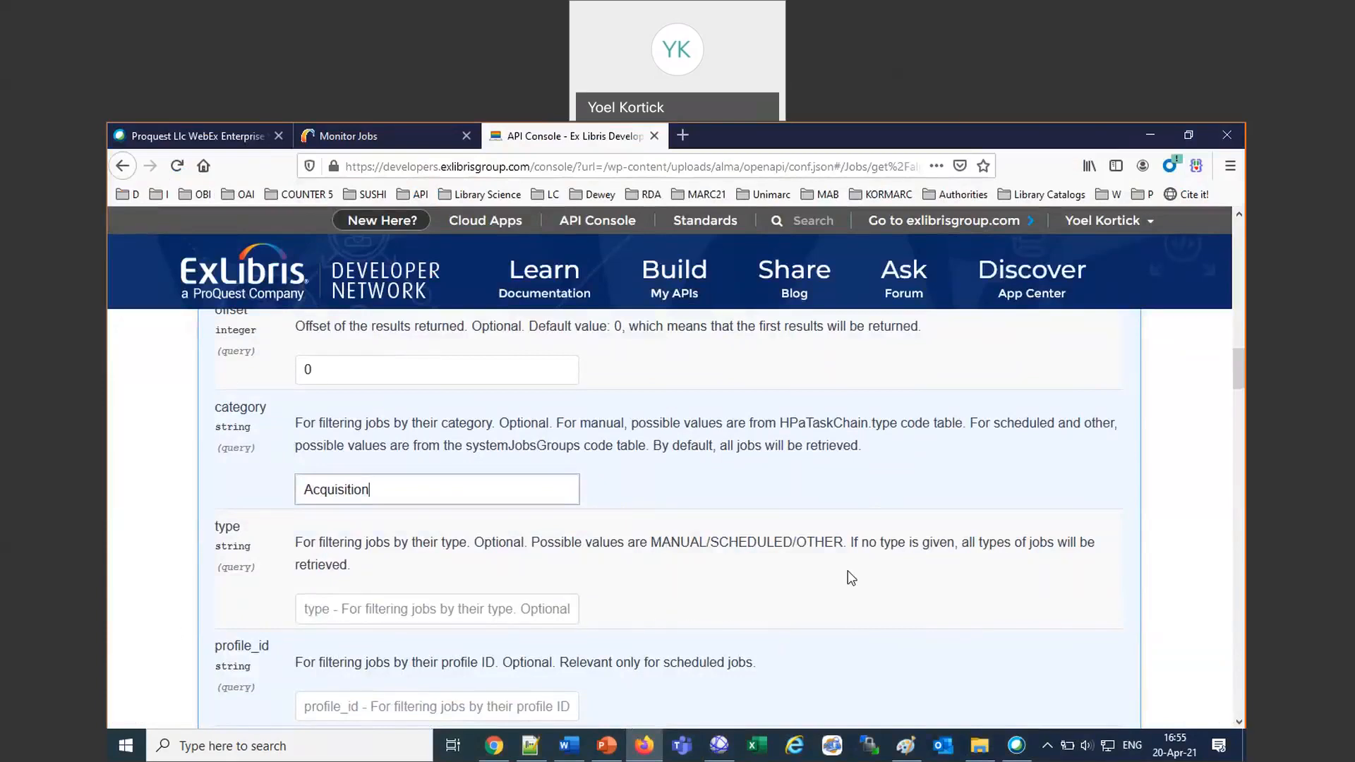
double_click(756, 542)
key("ctrl+c")
left_click(397, 611)
key("ctrl+v")
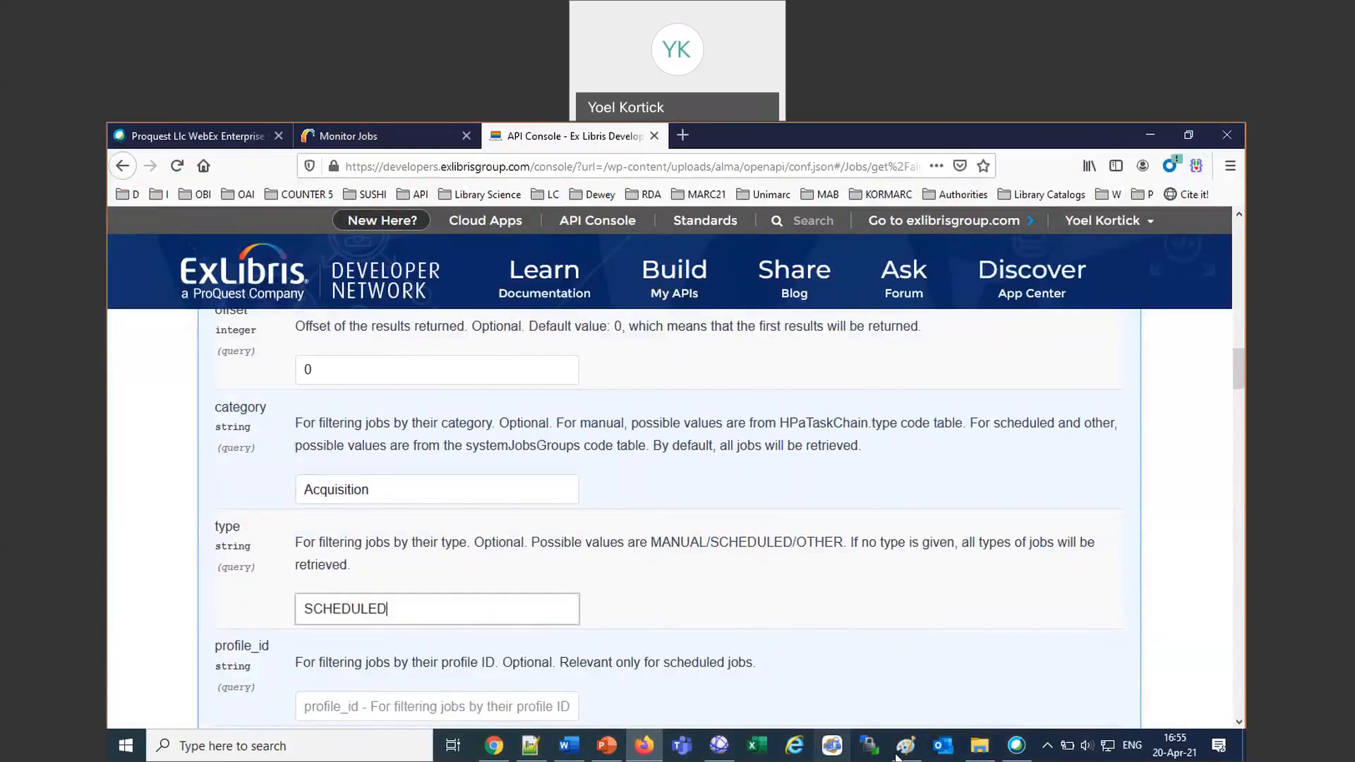
Execute the Retrieve Jobs call for scheduled jobs in the Acquisition category and examine the server response.
scroll(886, 630, "up", 3)
scroll(885, 630, "down", 8)
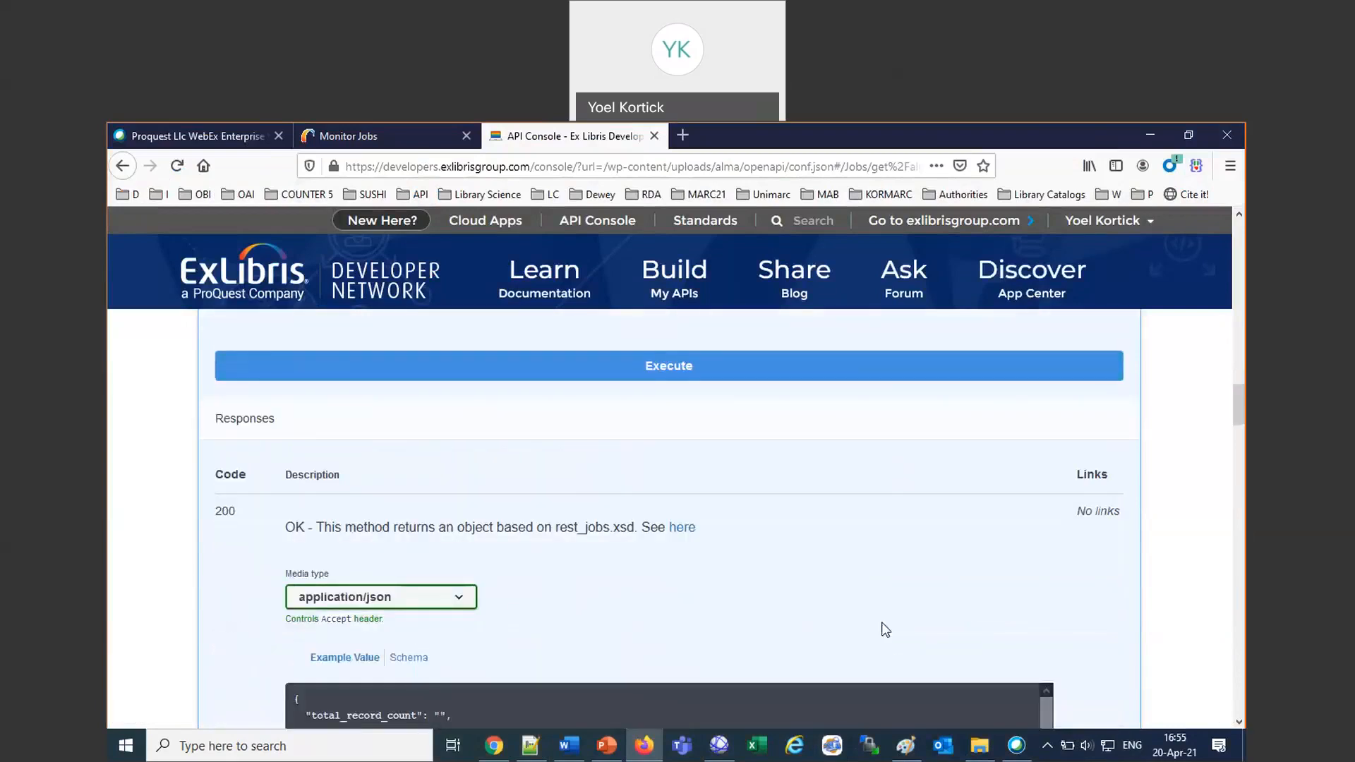
scroll(882, 628, "up", 1)
left_click(703, 455)
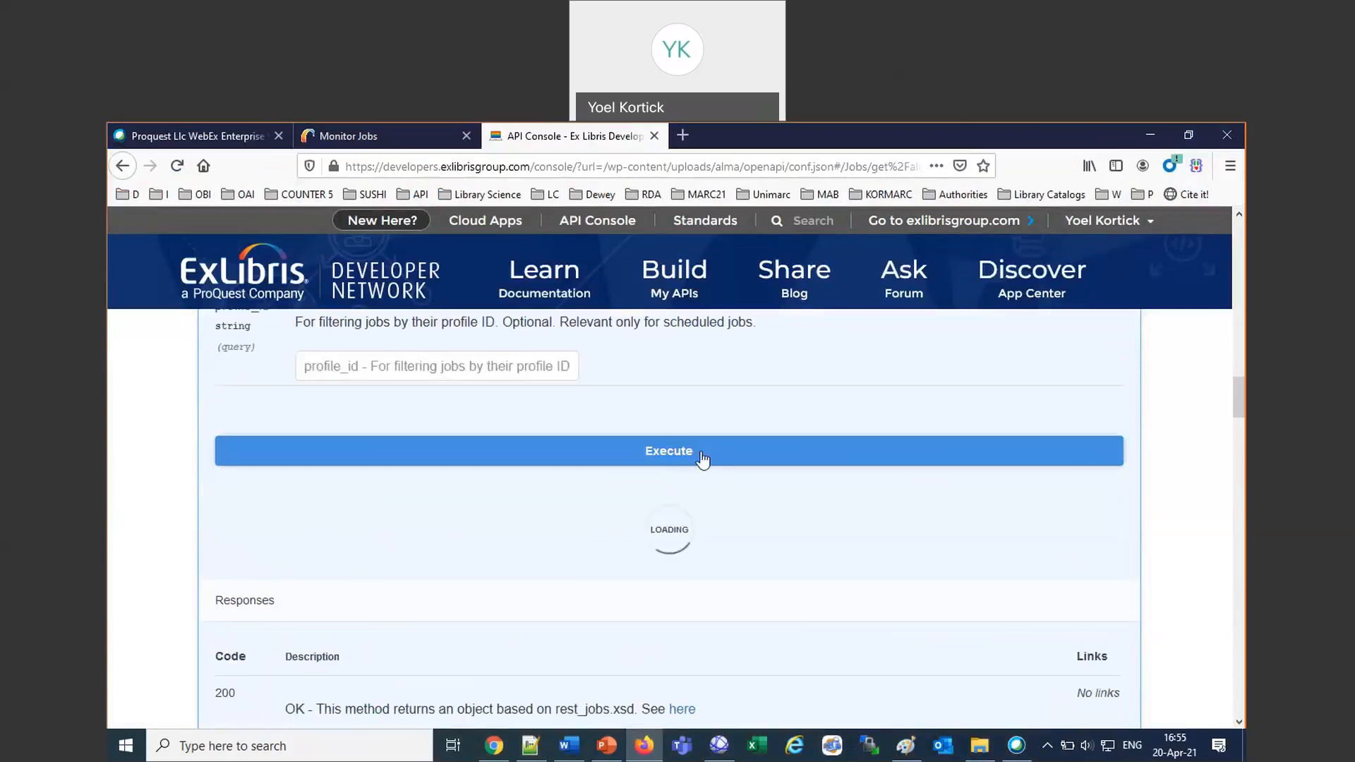
scroll(703, 458, "down", 4)
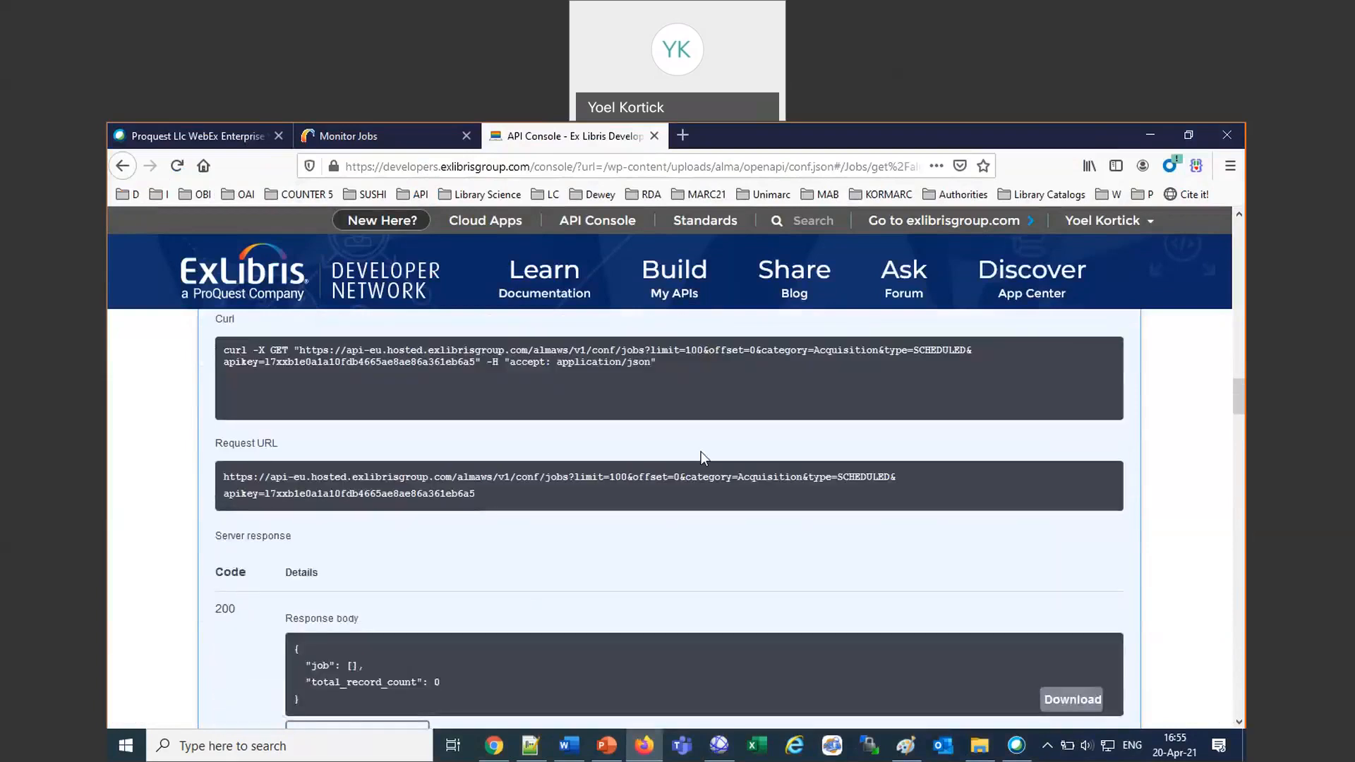
scroll(702, 458, "down", 8)
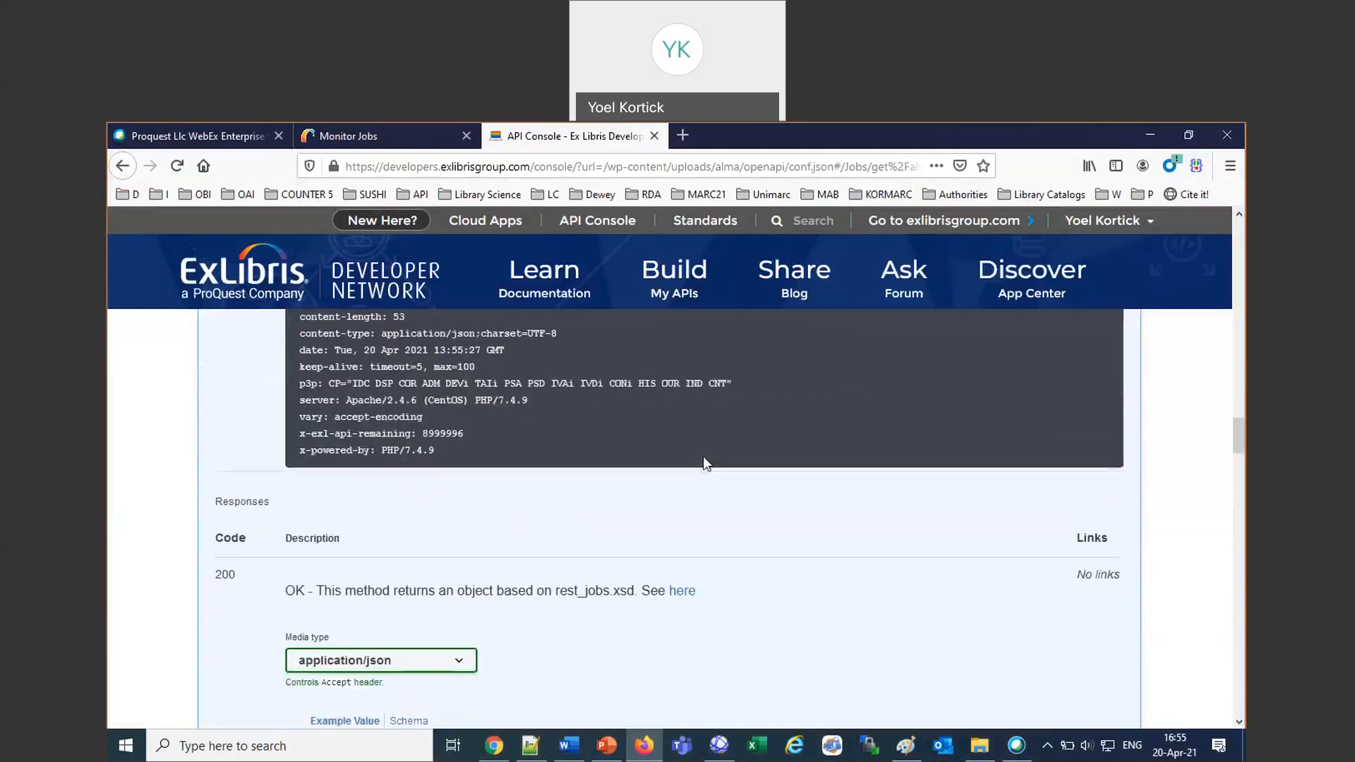
scroll(703, 464, "down", 9)
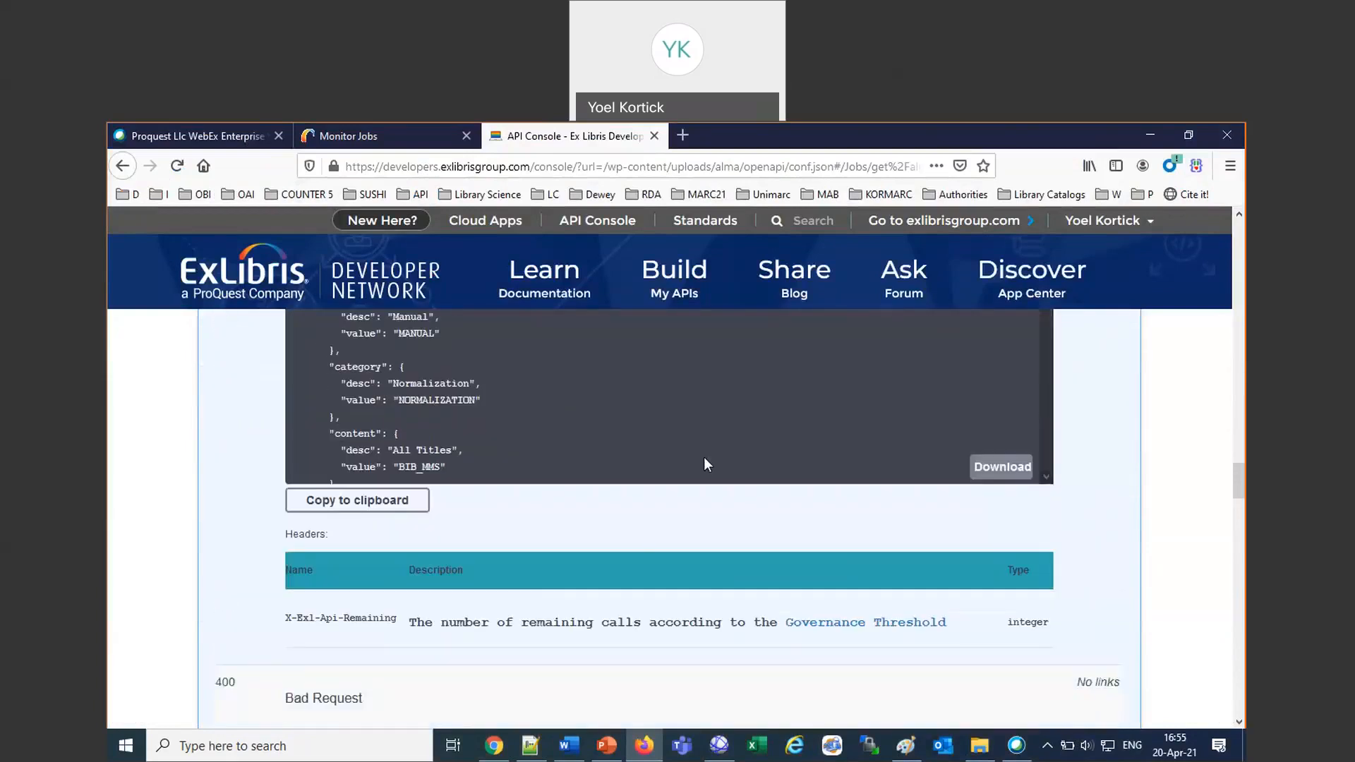
scroll(705, 459, "up", 6)
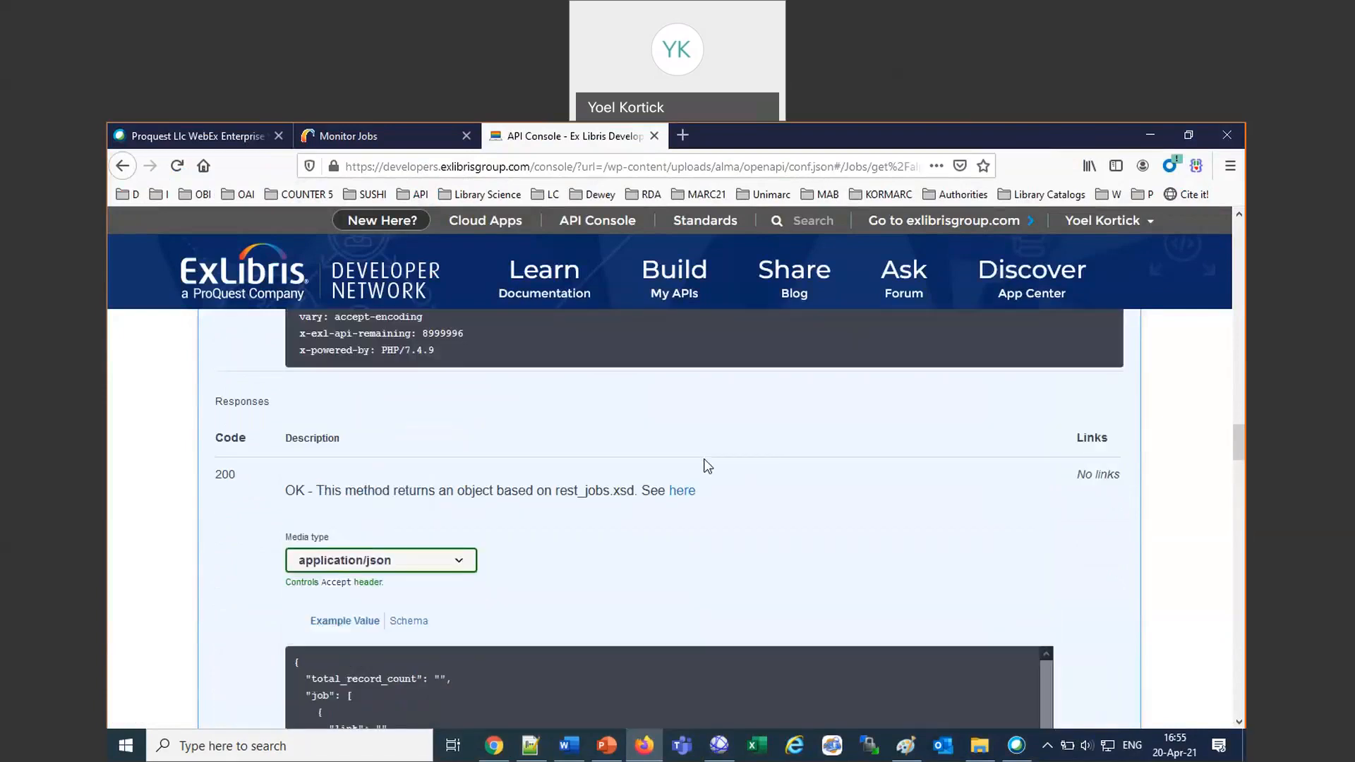
scroll(706, 466, "up", 10)
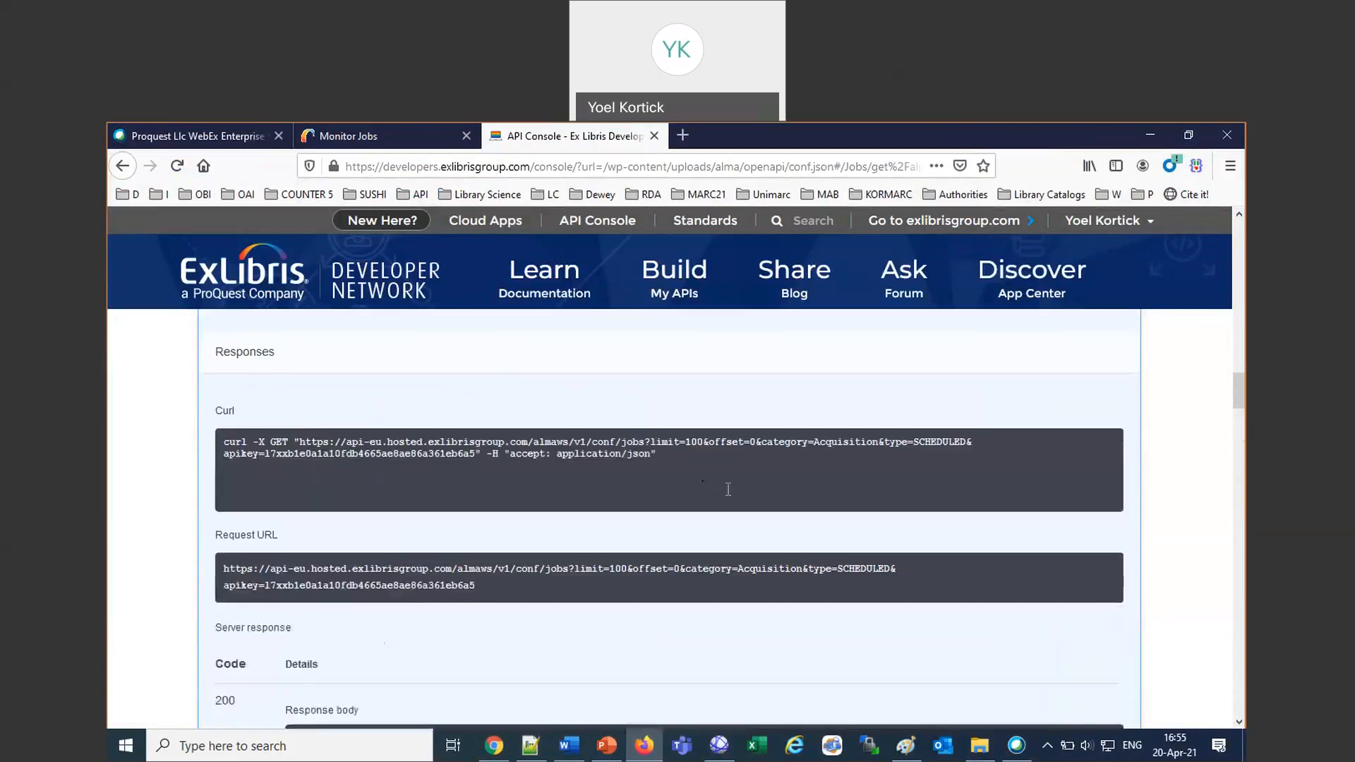
Change the category parameter to “Acquisitions” and execute the Retrieve Jobs call again.
left_click(443, 413)
type("sitions")
left_click(564, 714)
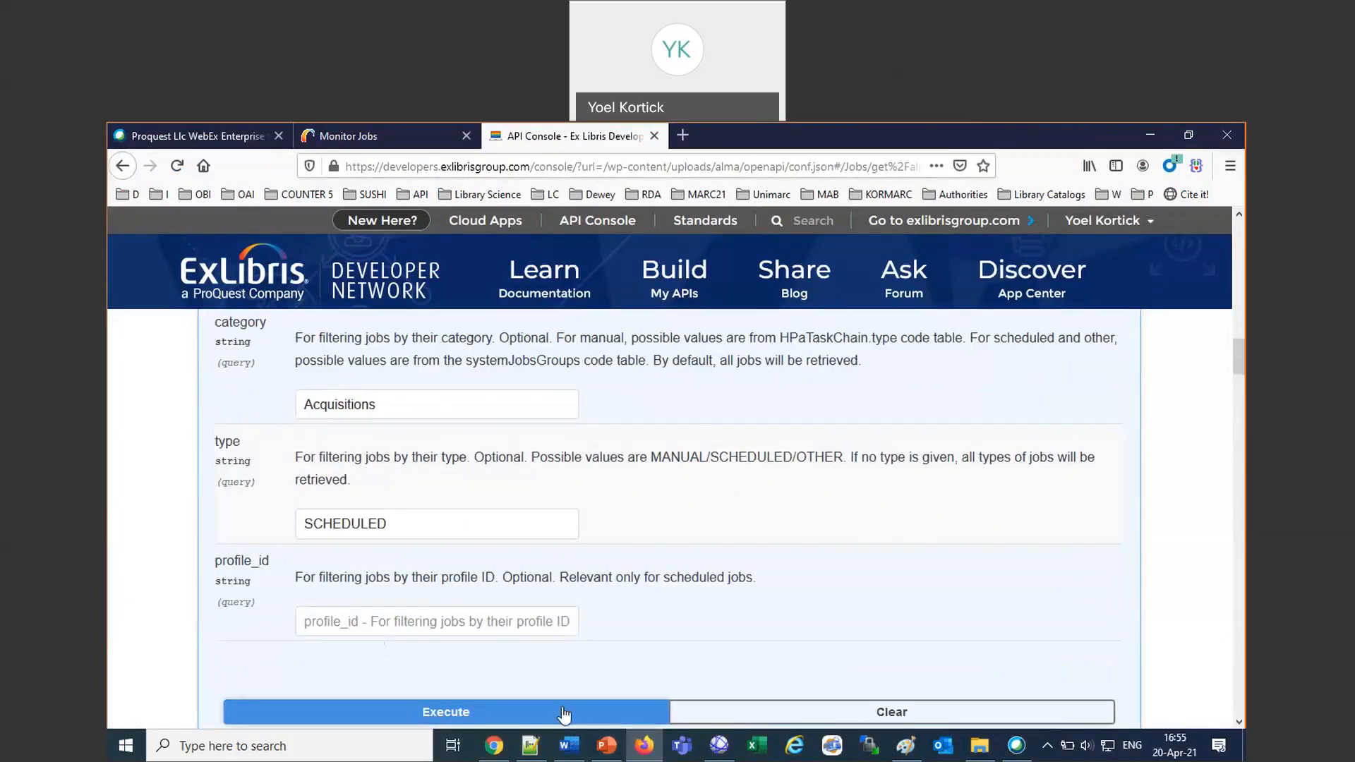
scroll(579, 636, "down", 3)
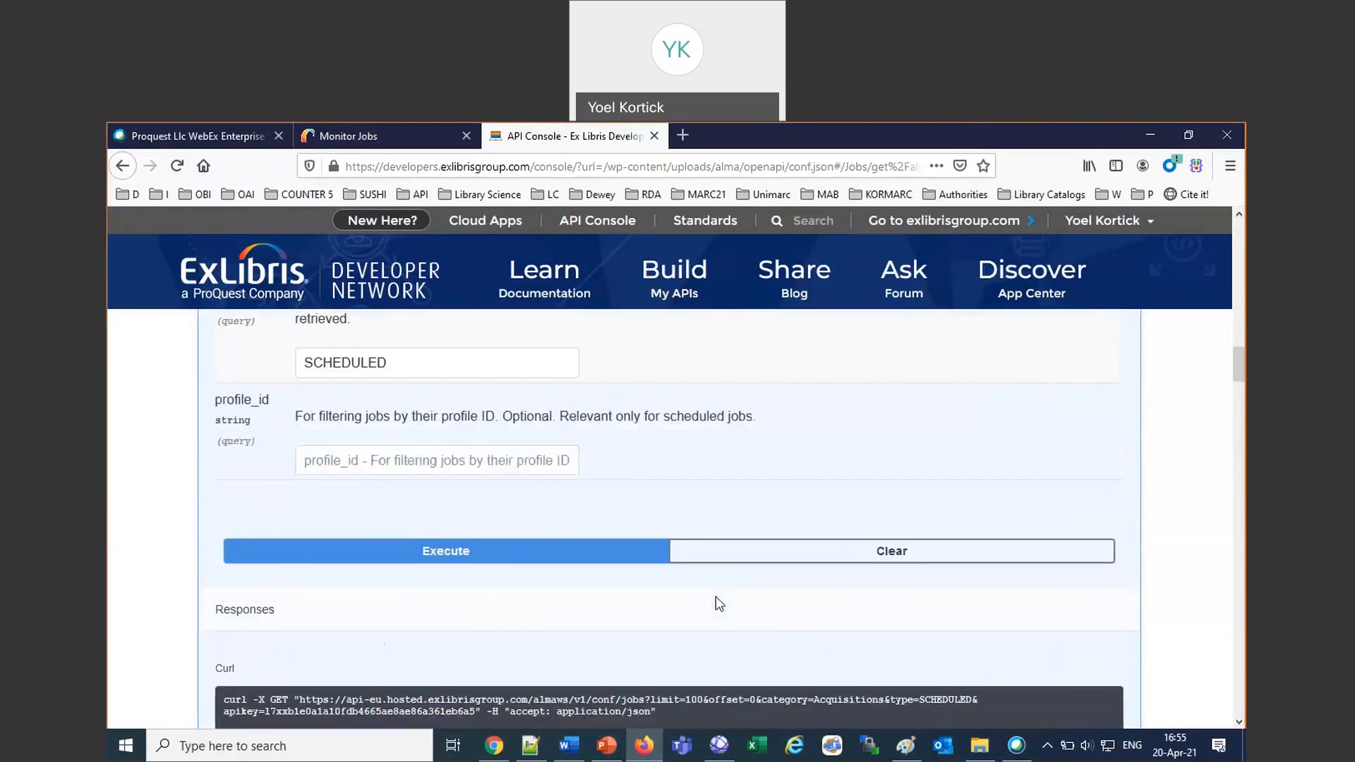
left_click(597, 549)
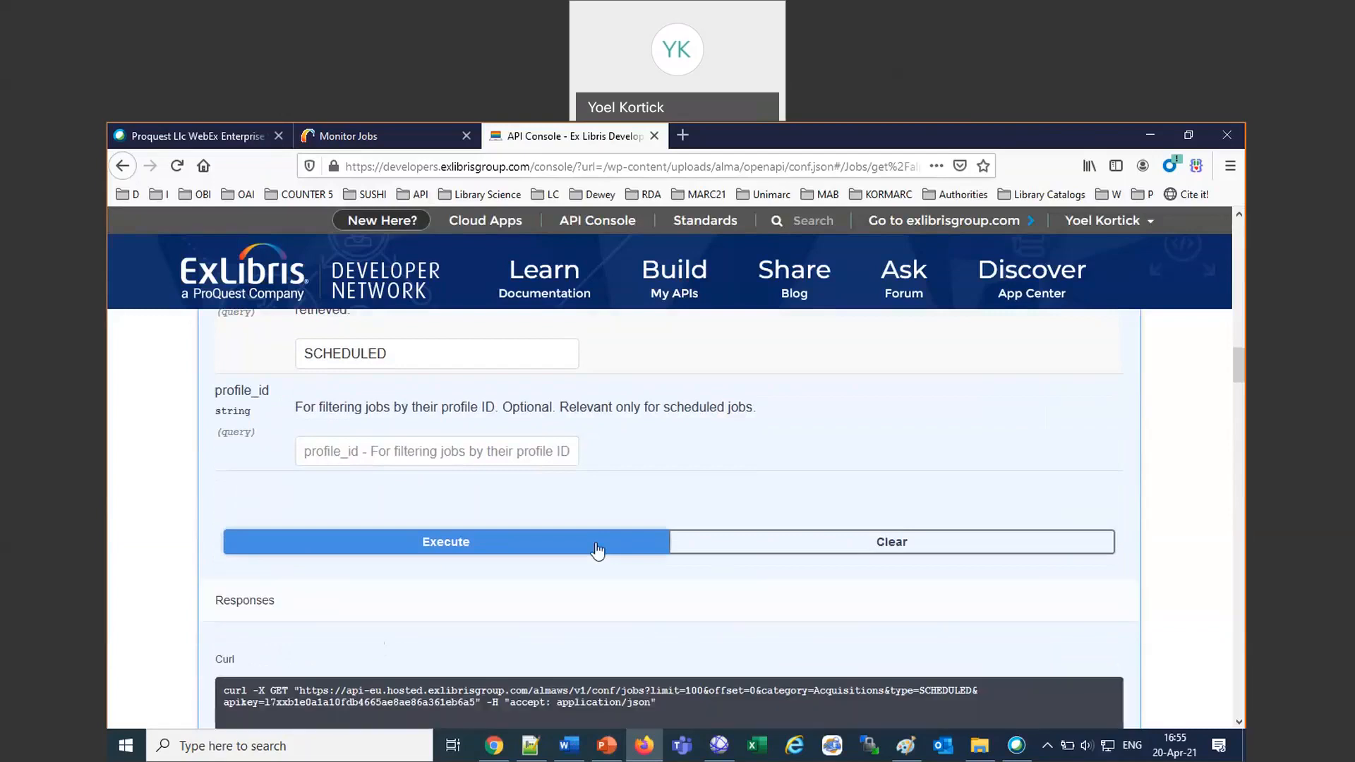
scroll(597, 550, "down", 5)
scroll(597, 543, "down", 4)
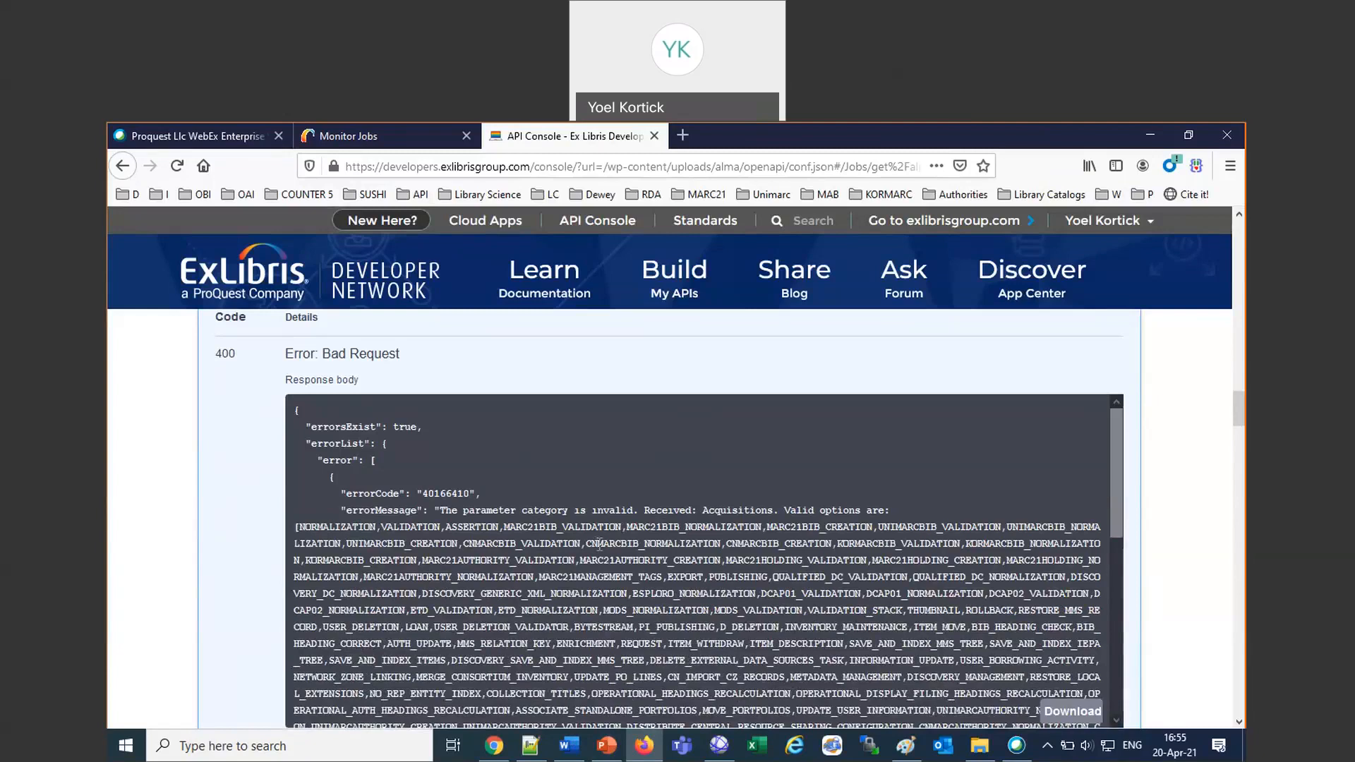
Examine the error message, search the valid category options for “ACQUI”, and copy the ACQUISITION value.
left_click_drag(295, 509, 628, 510)
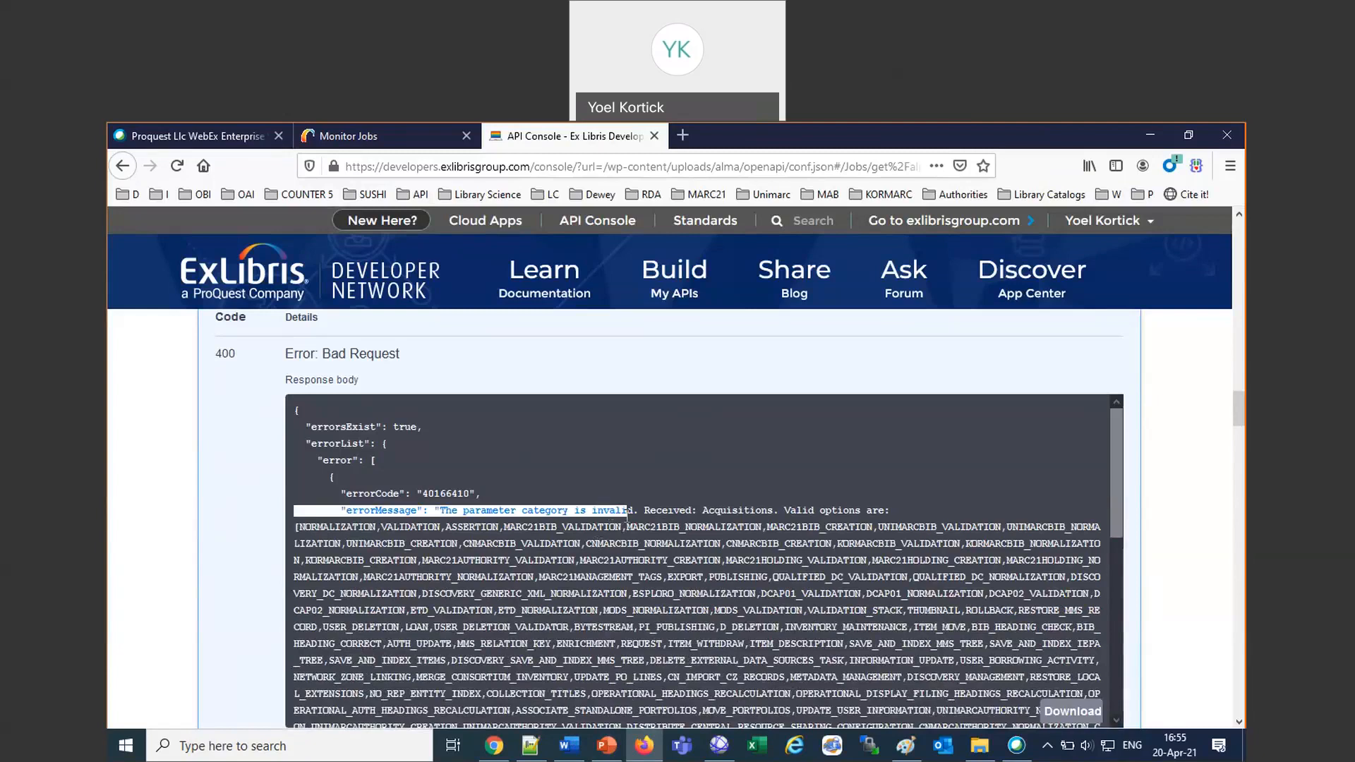
double_click(735, 509)
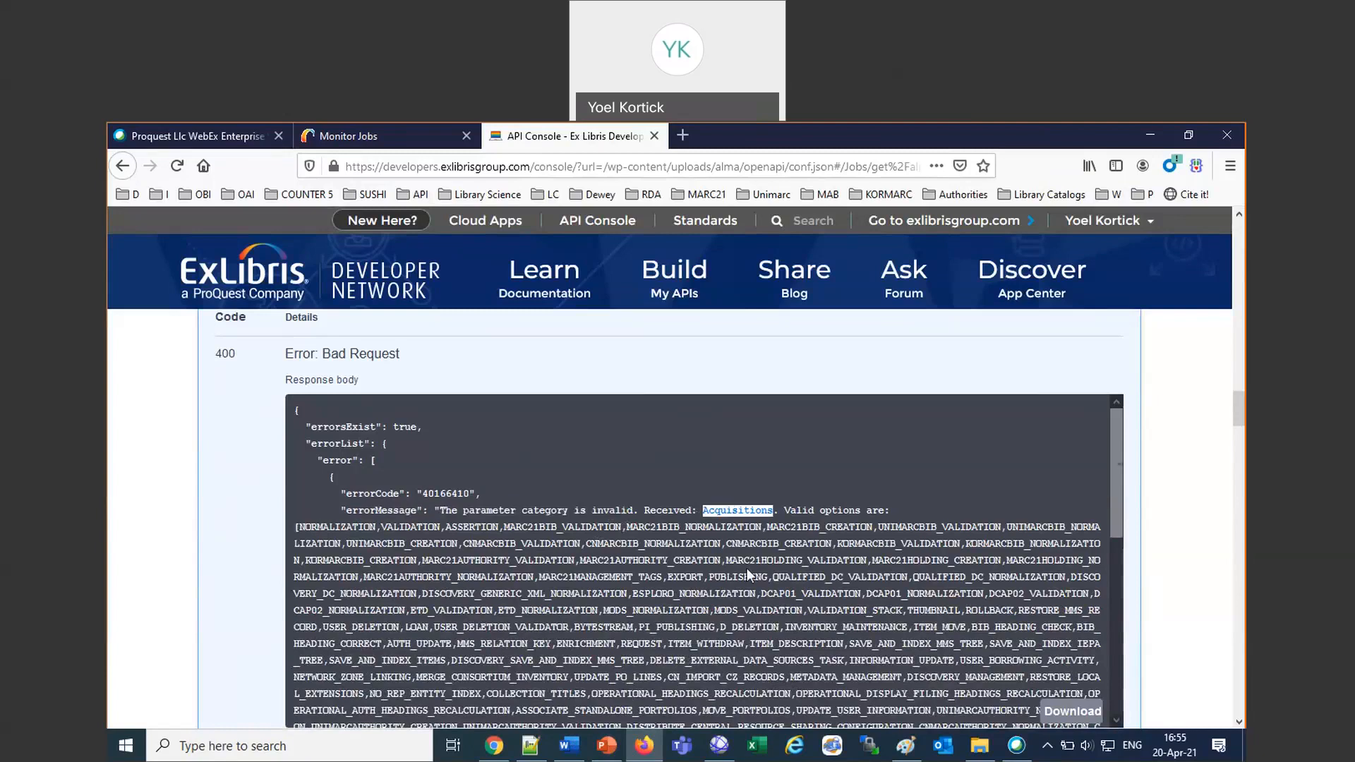
scroll(747, 568, "down", 6)
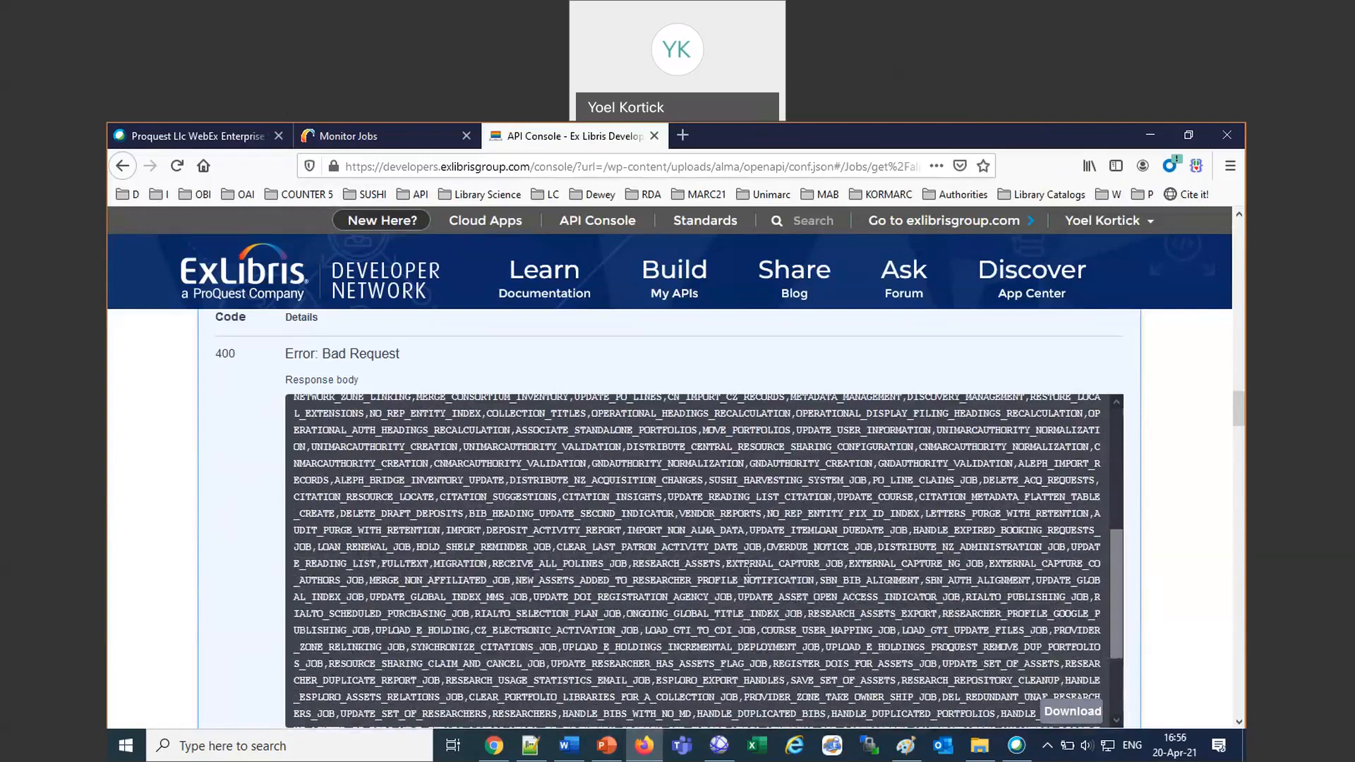
key("ctrl+f")
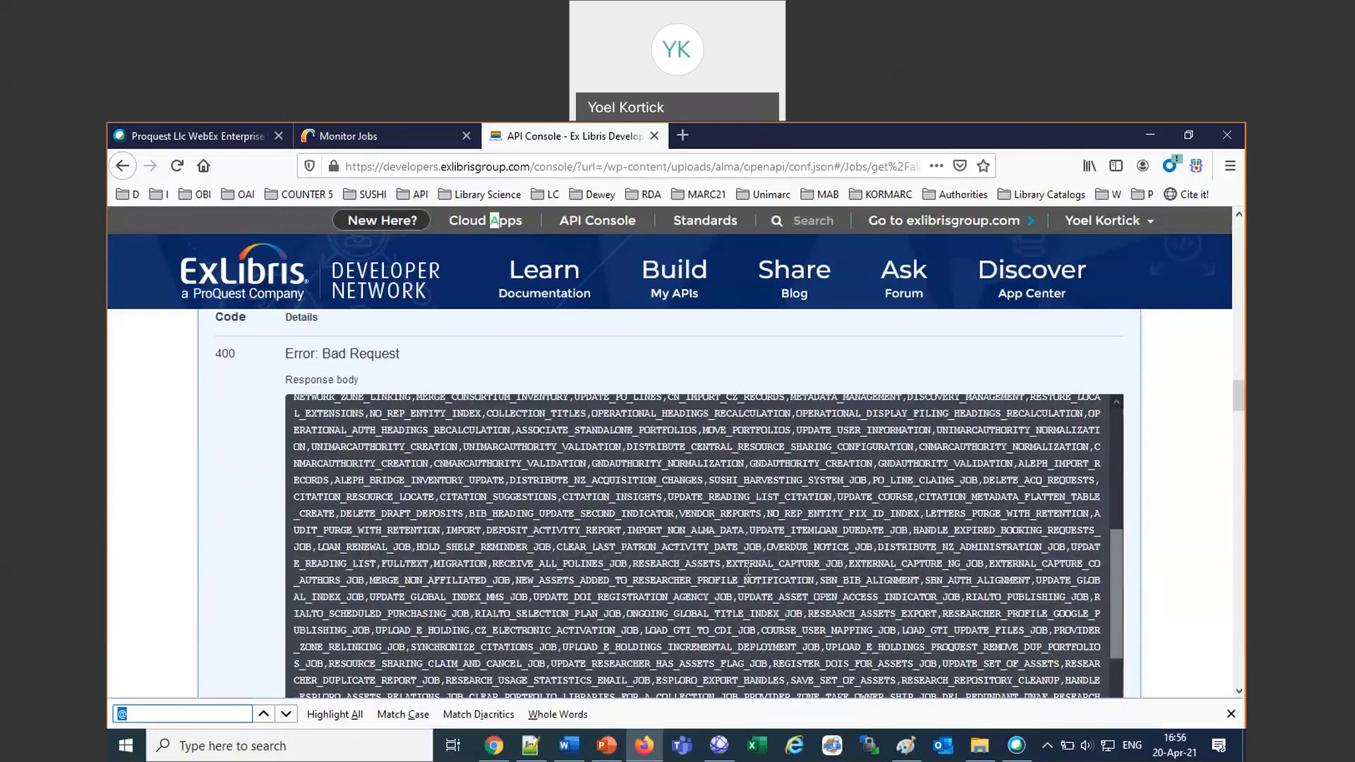
type("ACQUI")
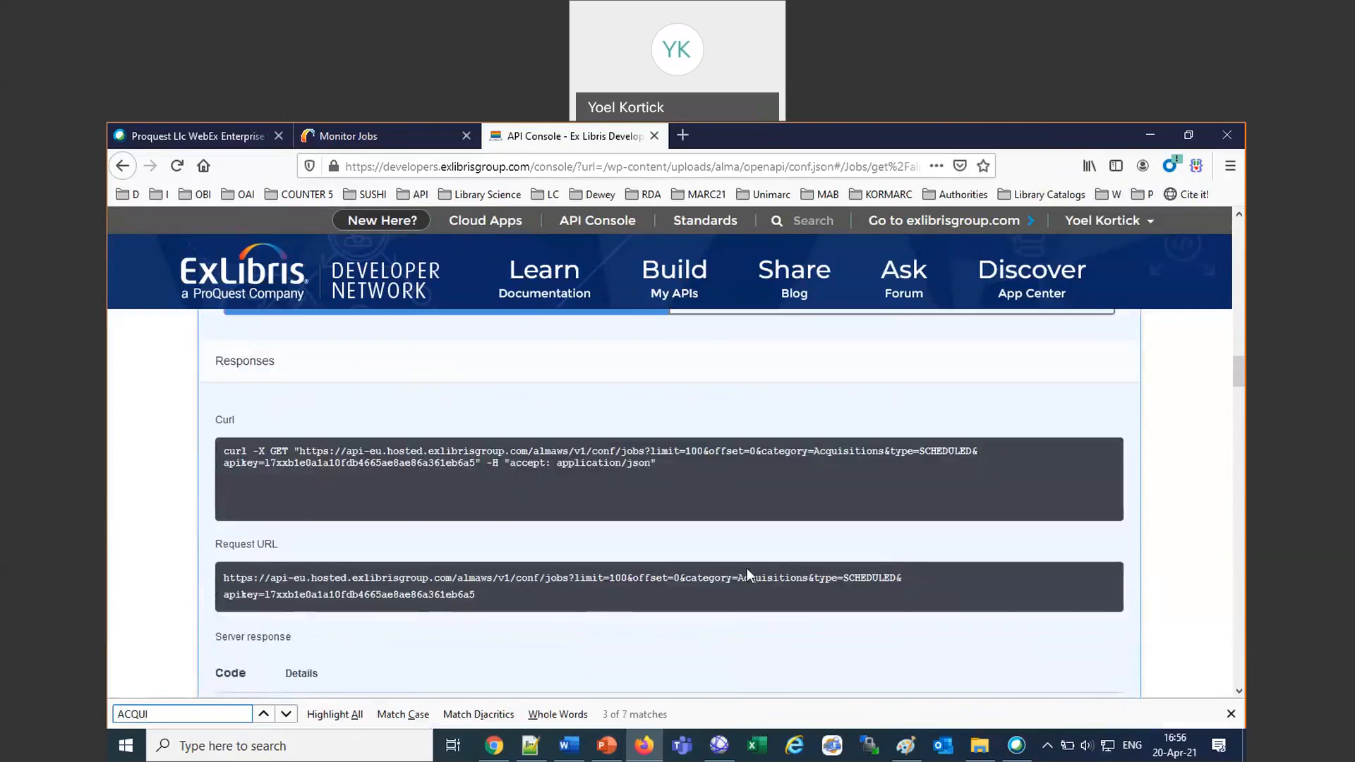
key("Return")
key("Return")
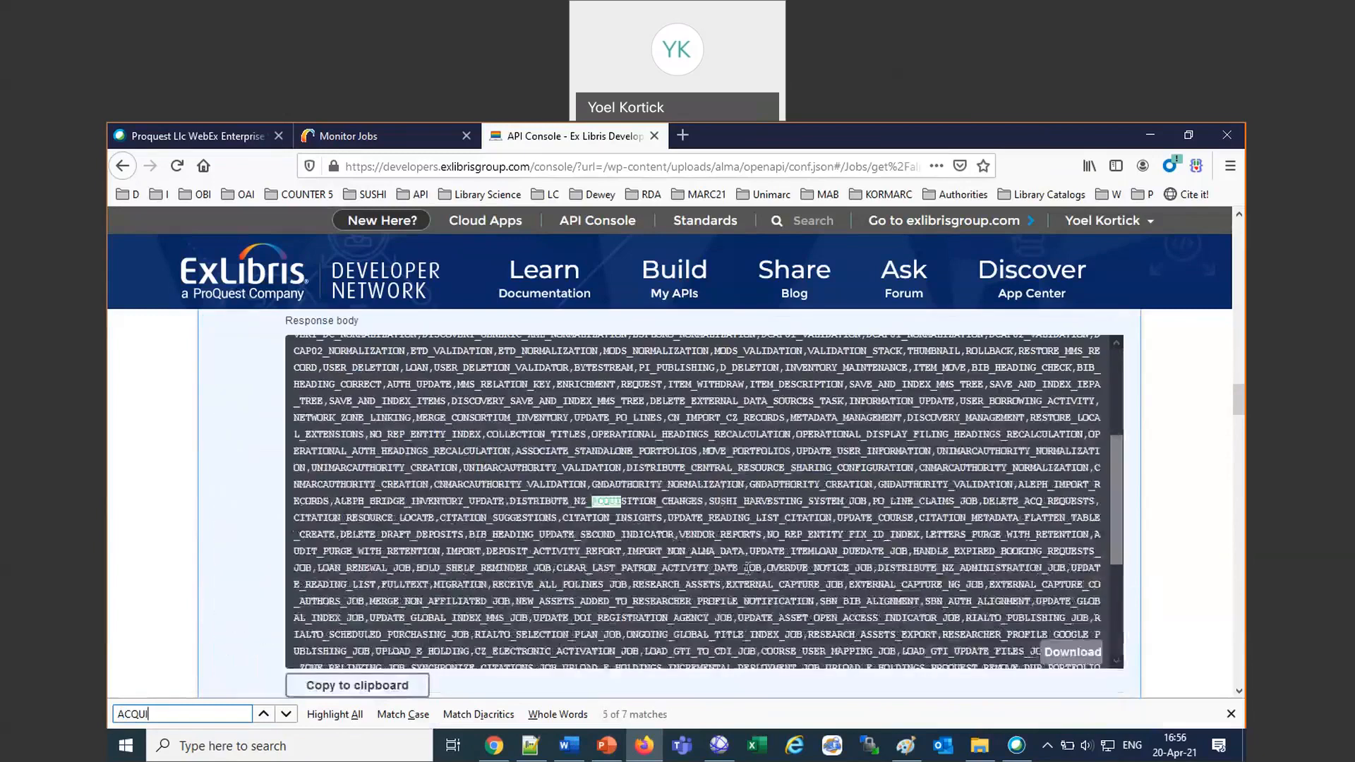
key("Return")
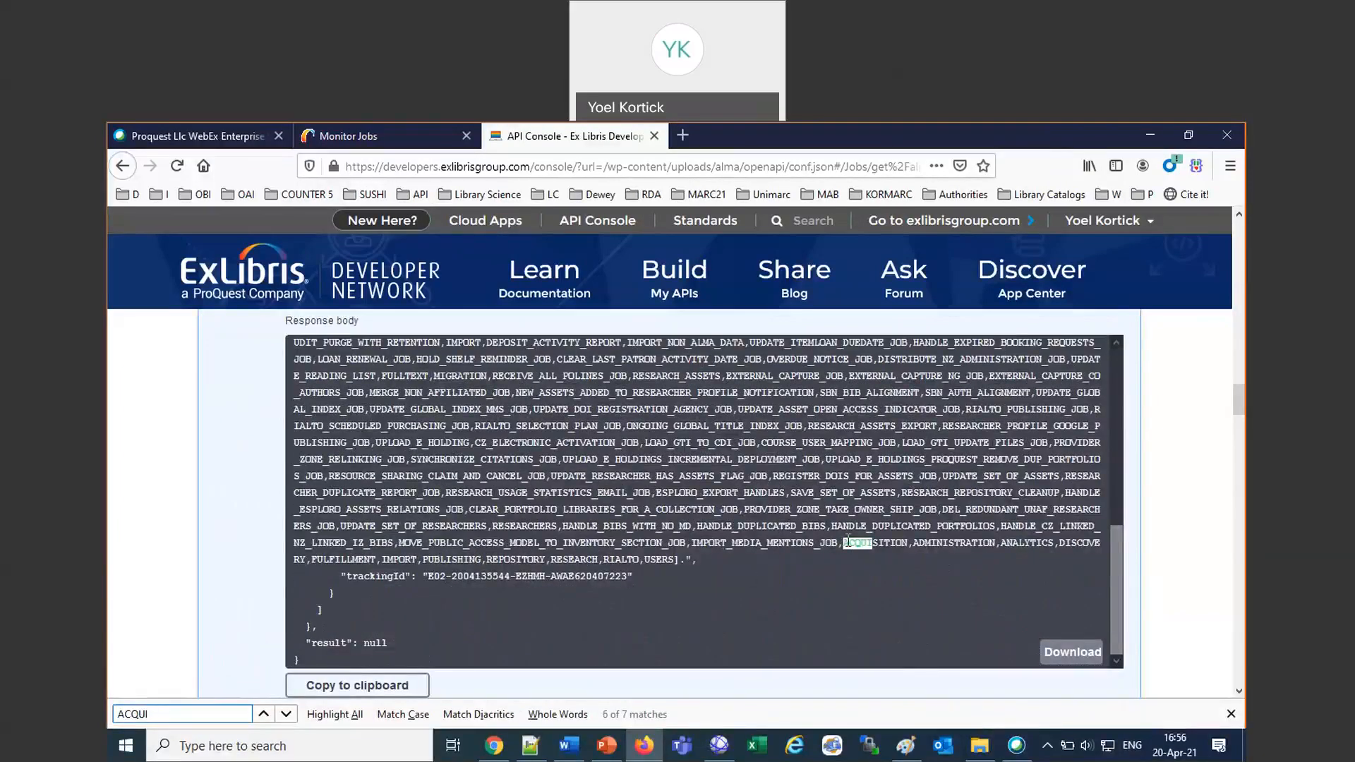
left_click_drag(844, 543, 908, 545)
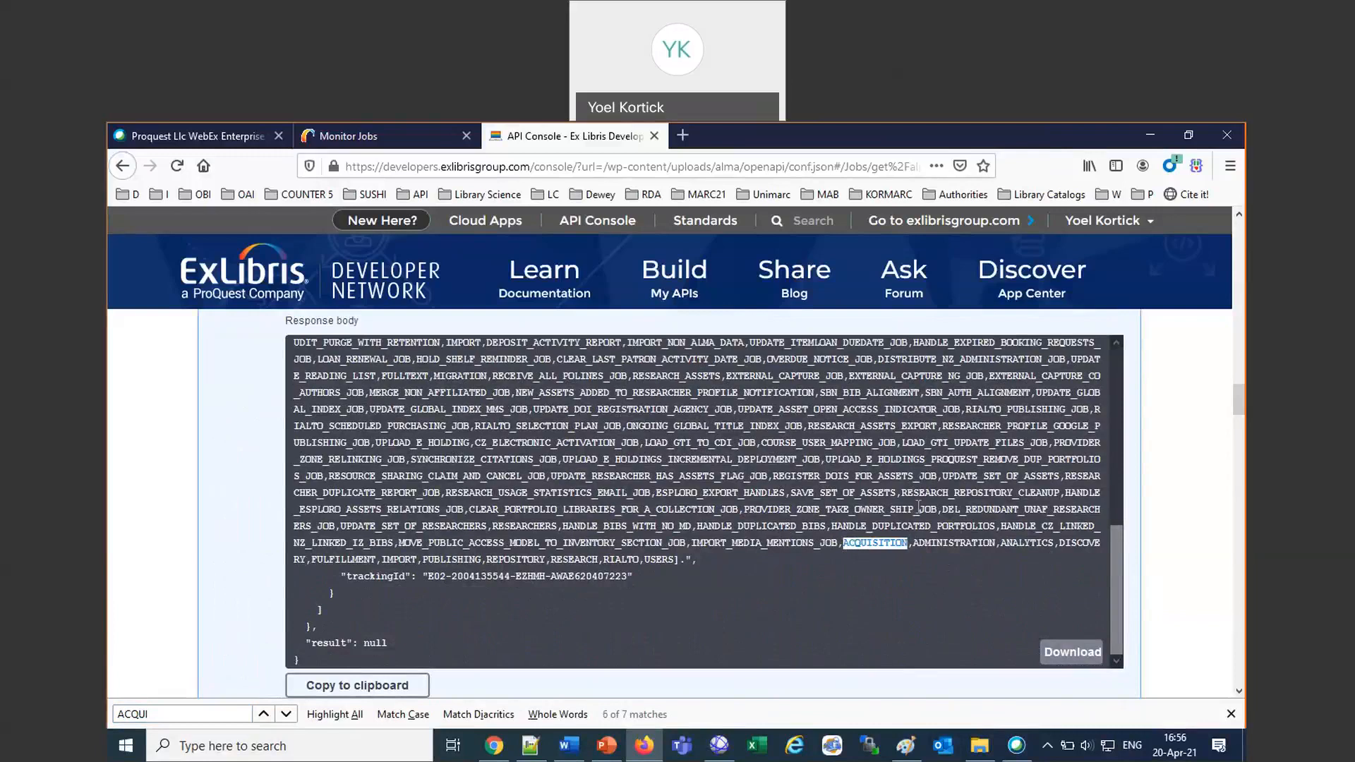
Replace the category parameter with ACQUISITION and execute the Retrieve Jobs call.
scroll(949, 420, "up", 15)
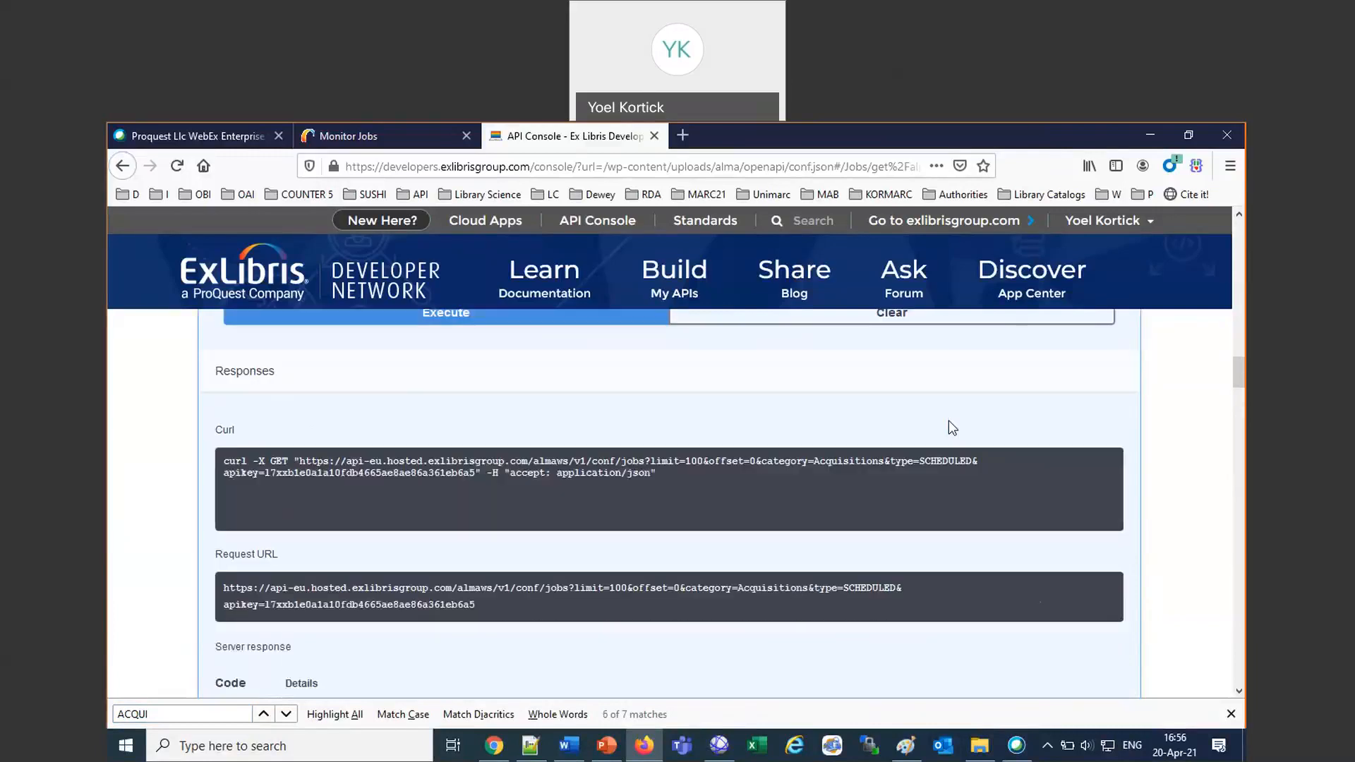
scroll(949, 421, "up", 3)
left_click(400, 597)
key("ctrl+a")
key("ctrl+v")
scroll(663, 605, "down", 5)
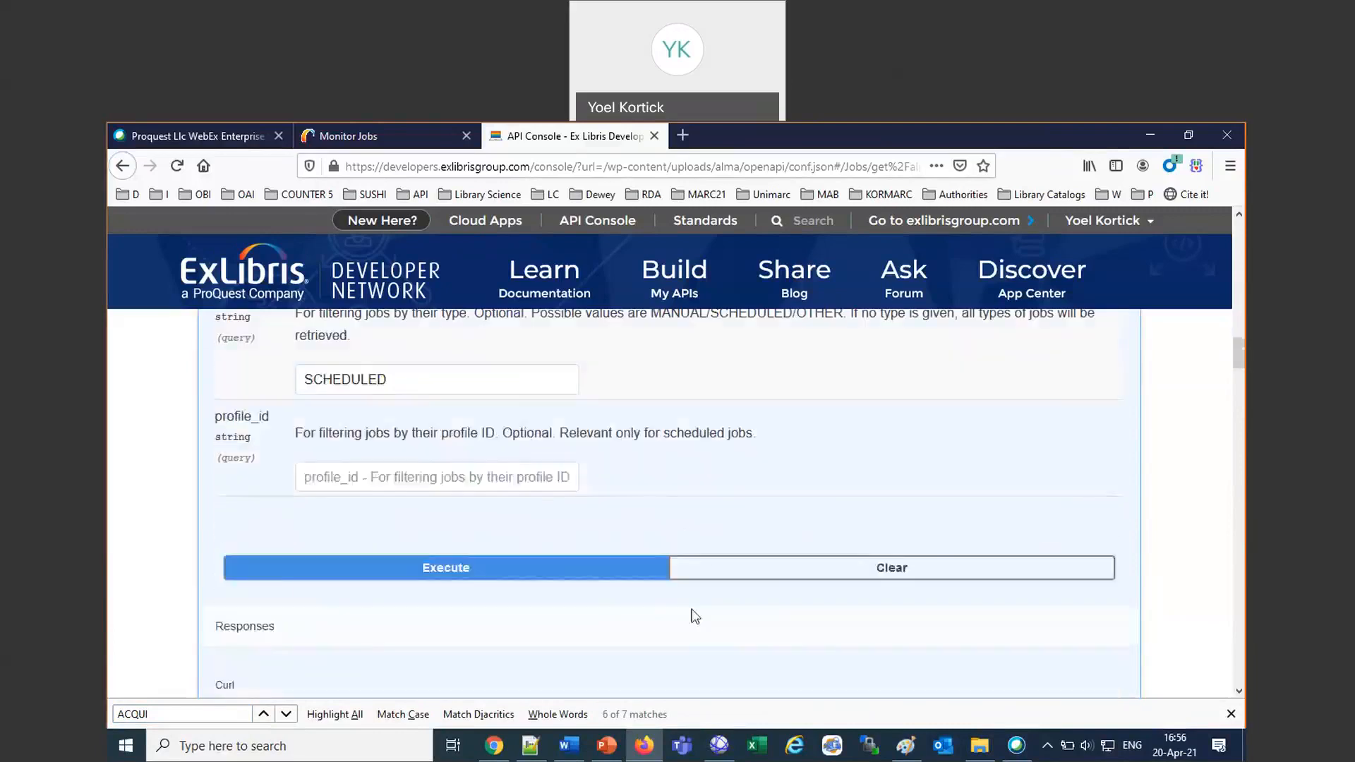
left_click(618, 573)
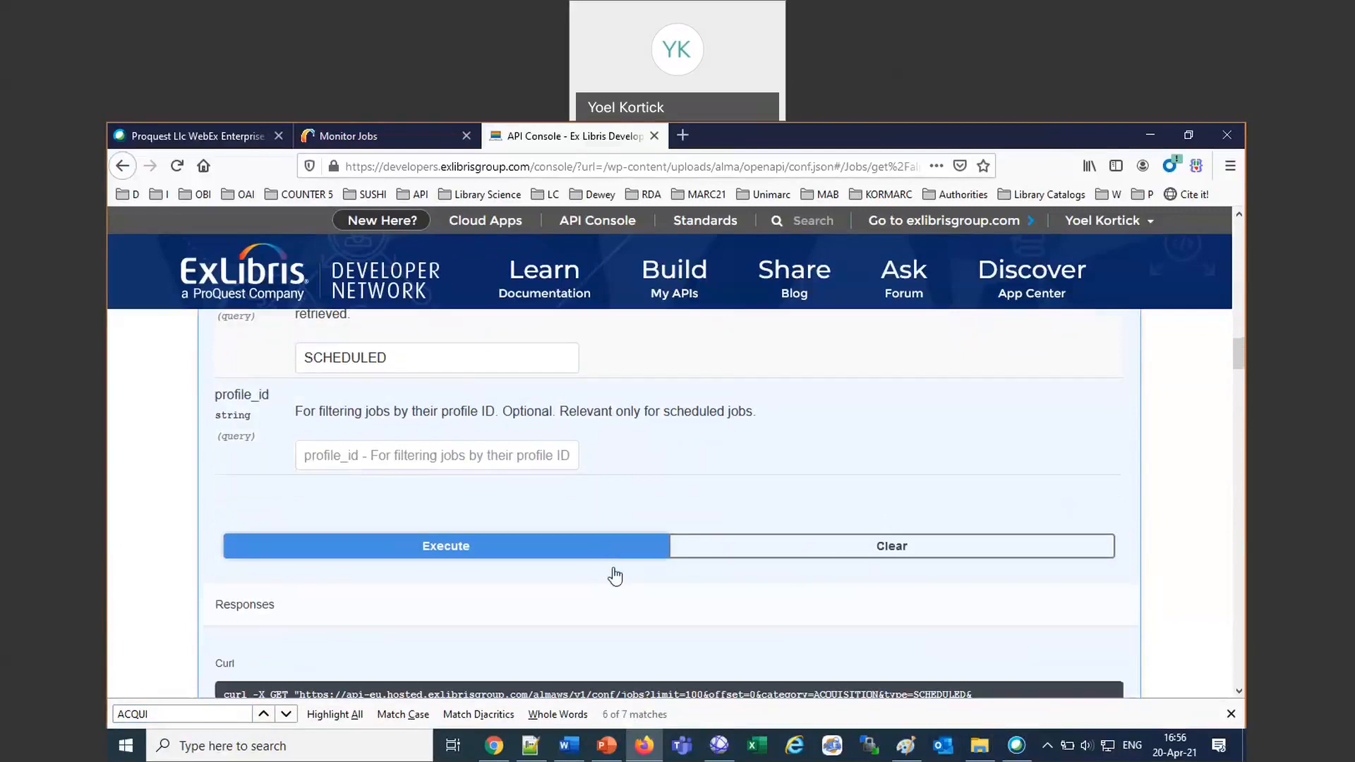
Examine the names and details of the scheduled acquisition jobs in the response body.
scroll(616, 577, "down", 5)
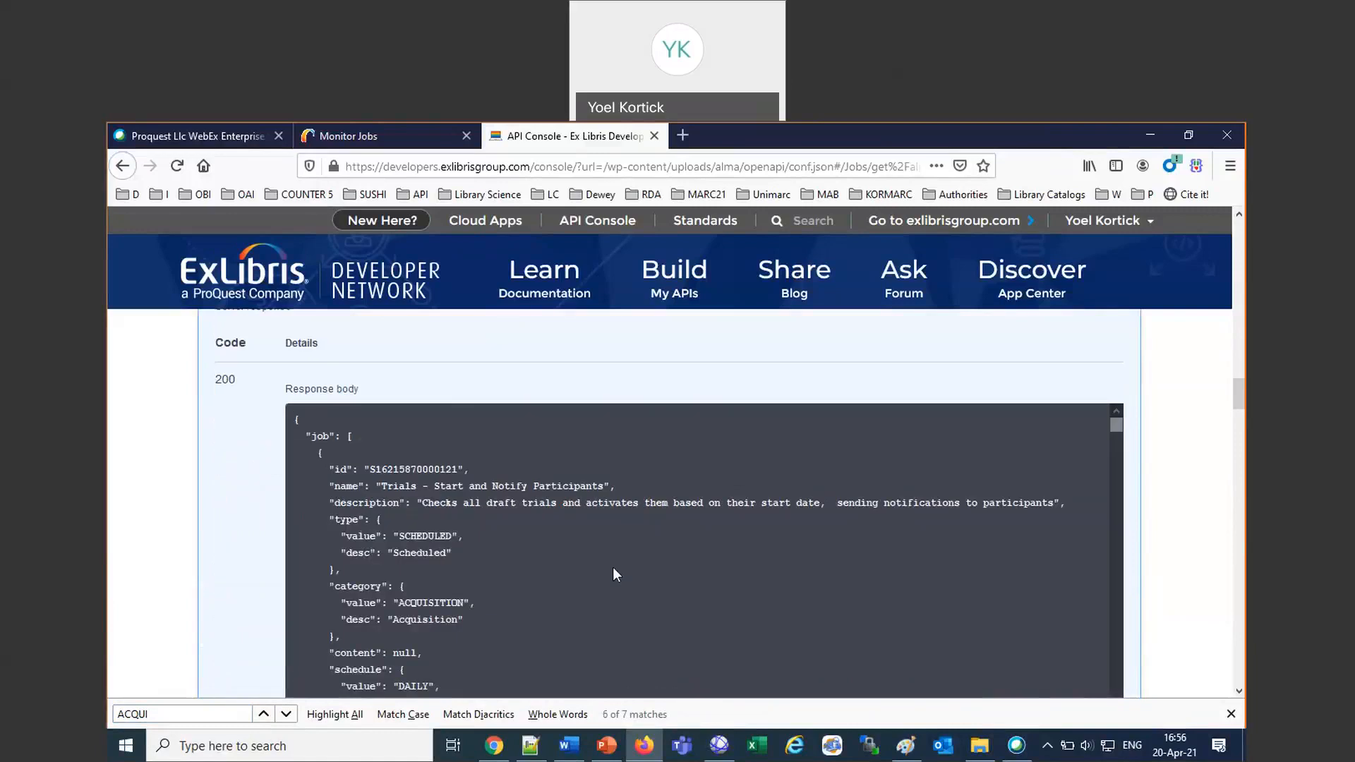
scroll(613, 573, "down", 8)
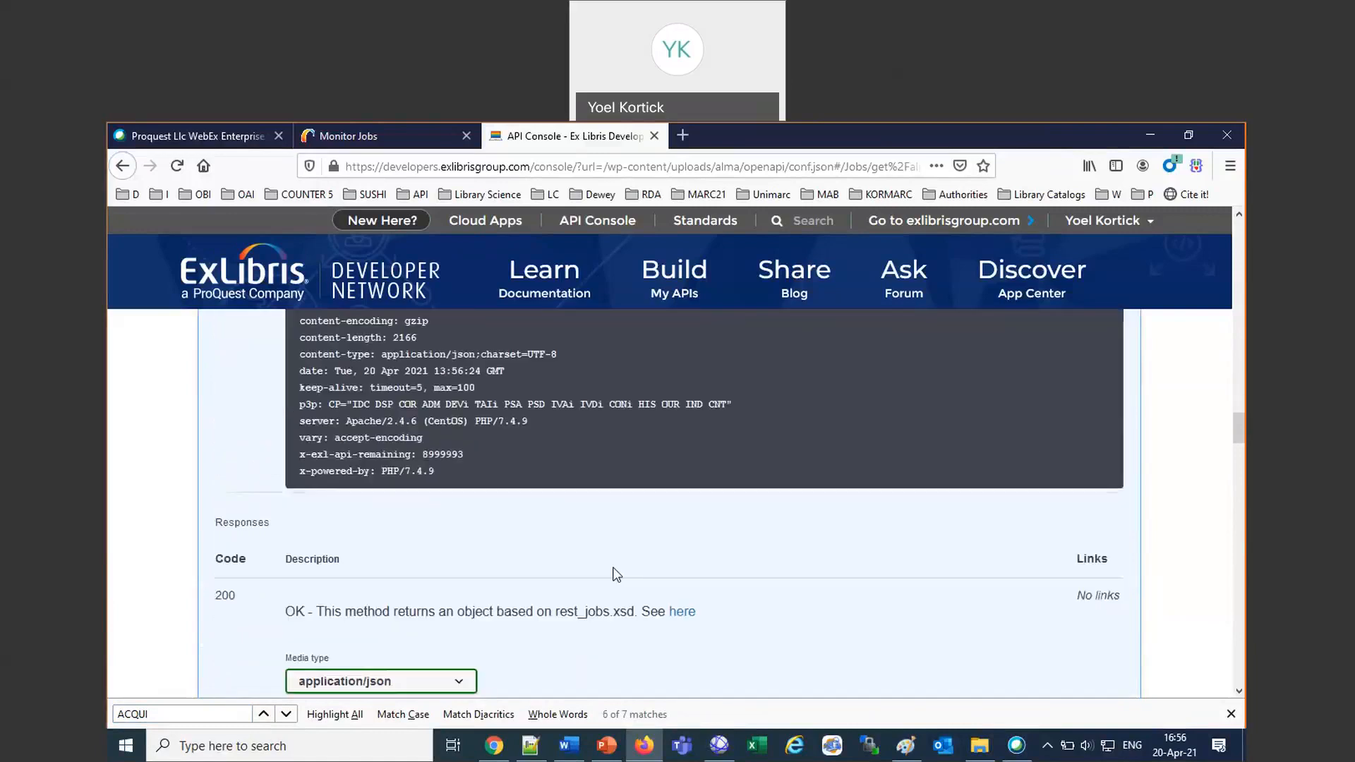
scroll(612, 575, "up", 6)
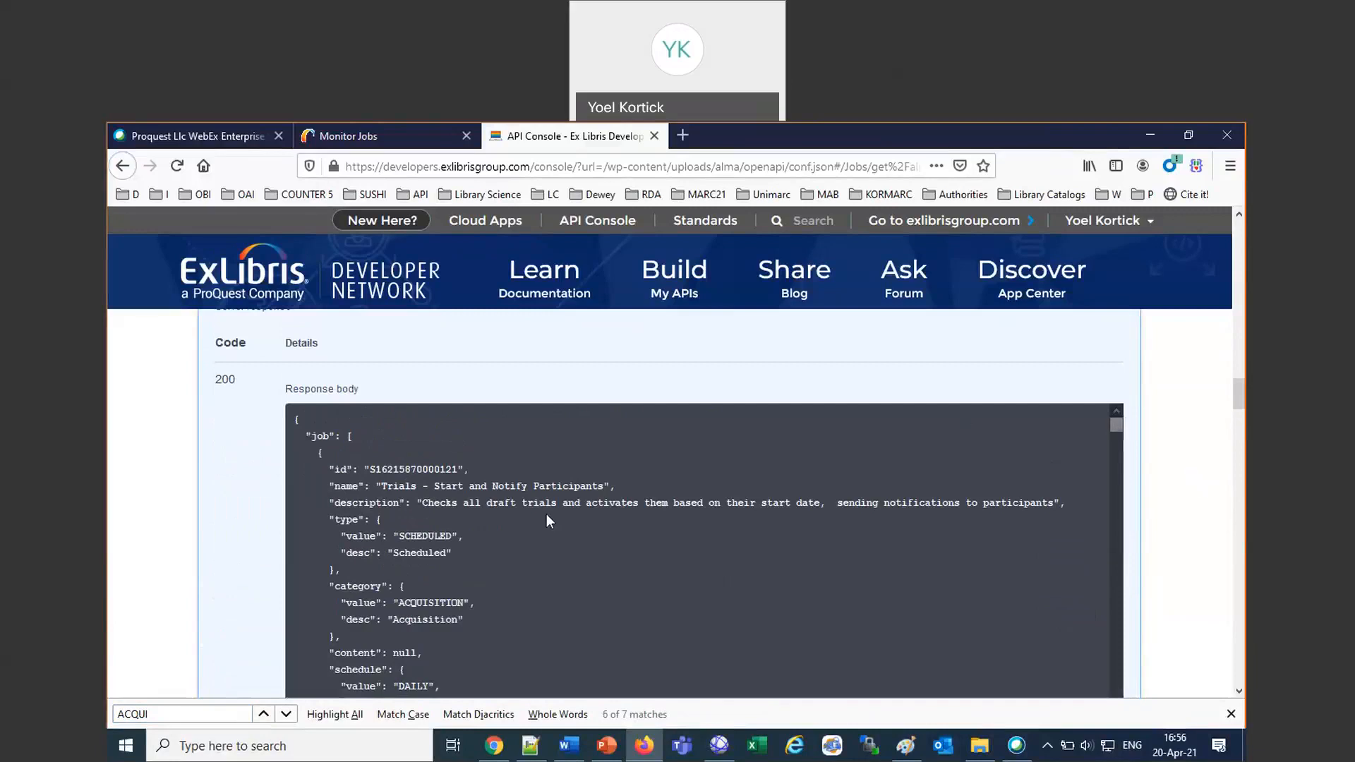
left_click_drag(546, 486, 434, 455)
scroll(761, 598, "down", 2)
scroll(761, 595, "down", 3)
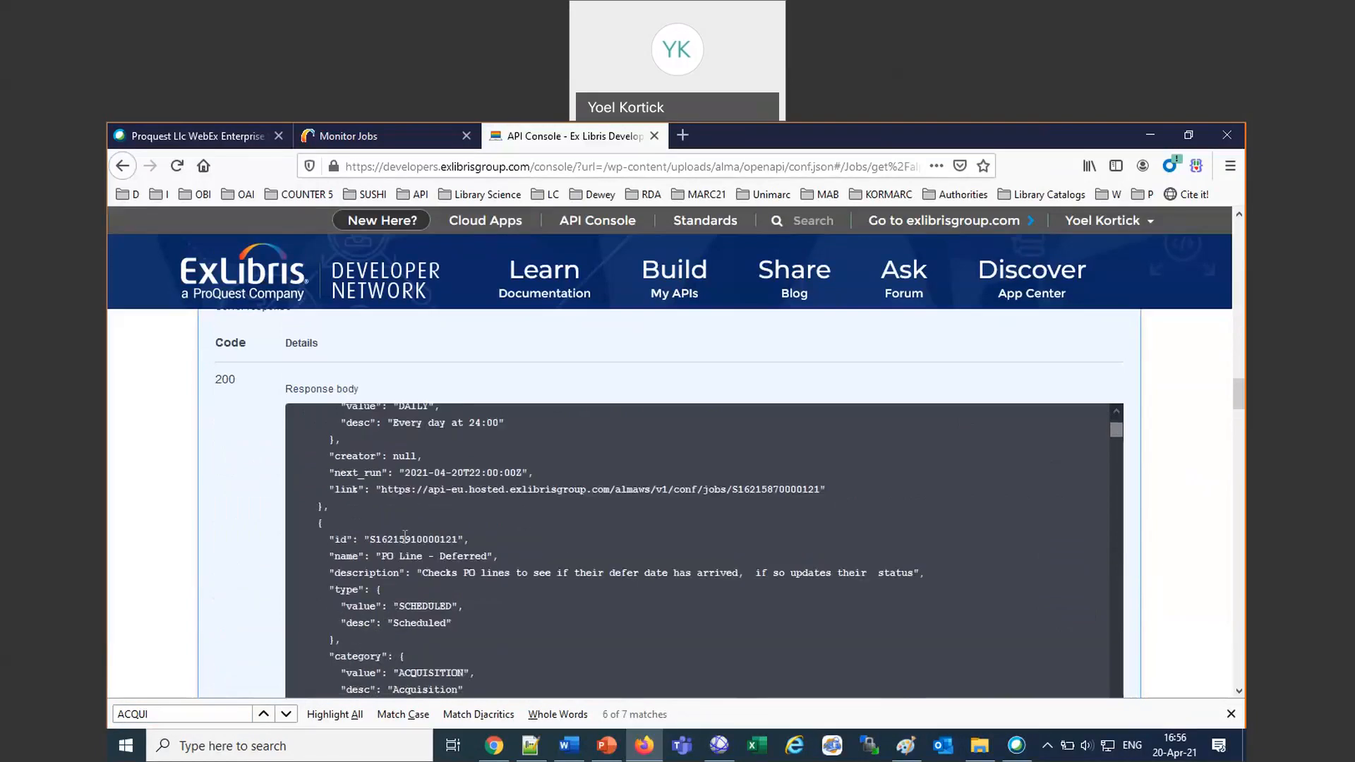
left_click_drag(375, 556, 494, 556)
scroll(563, 555, "down", 2)
scroll(565, 551, "down", 5)
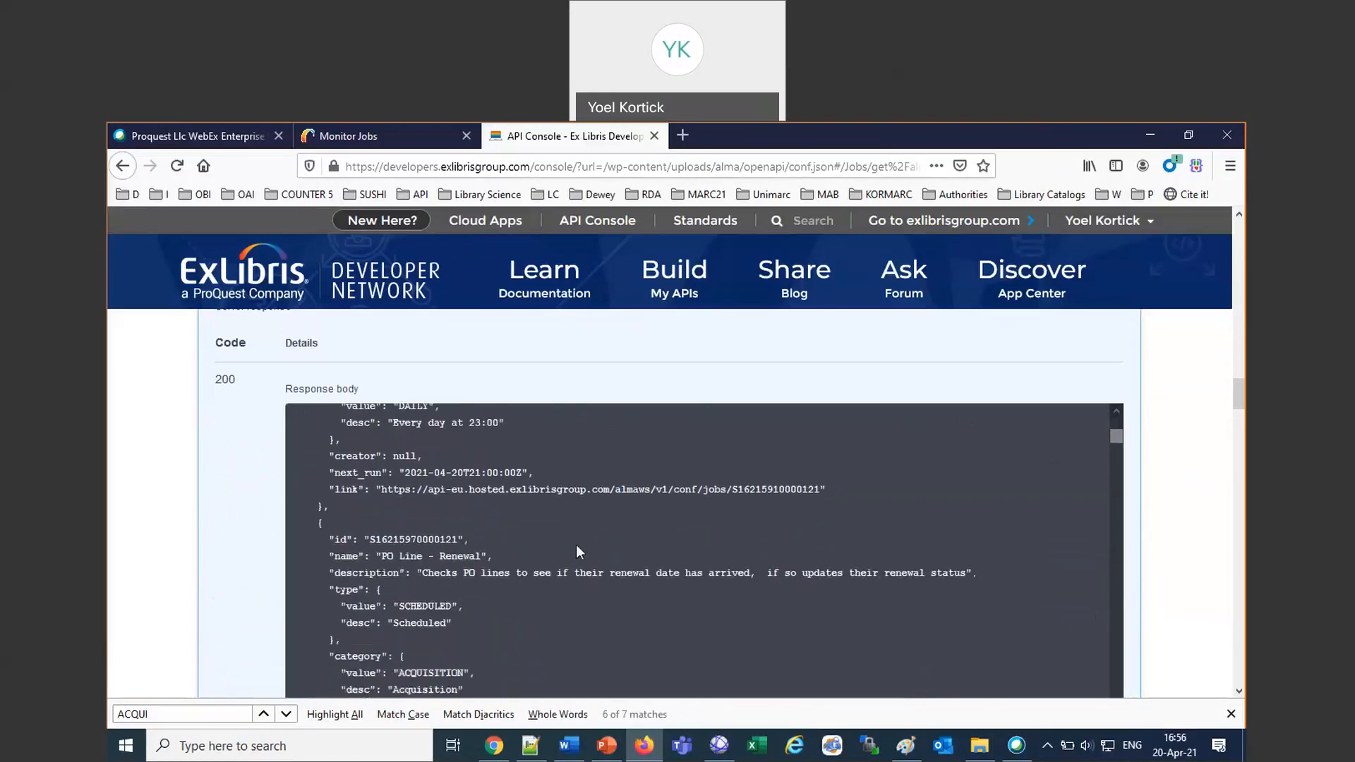
scroll(578, 564, "up", 10)
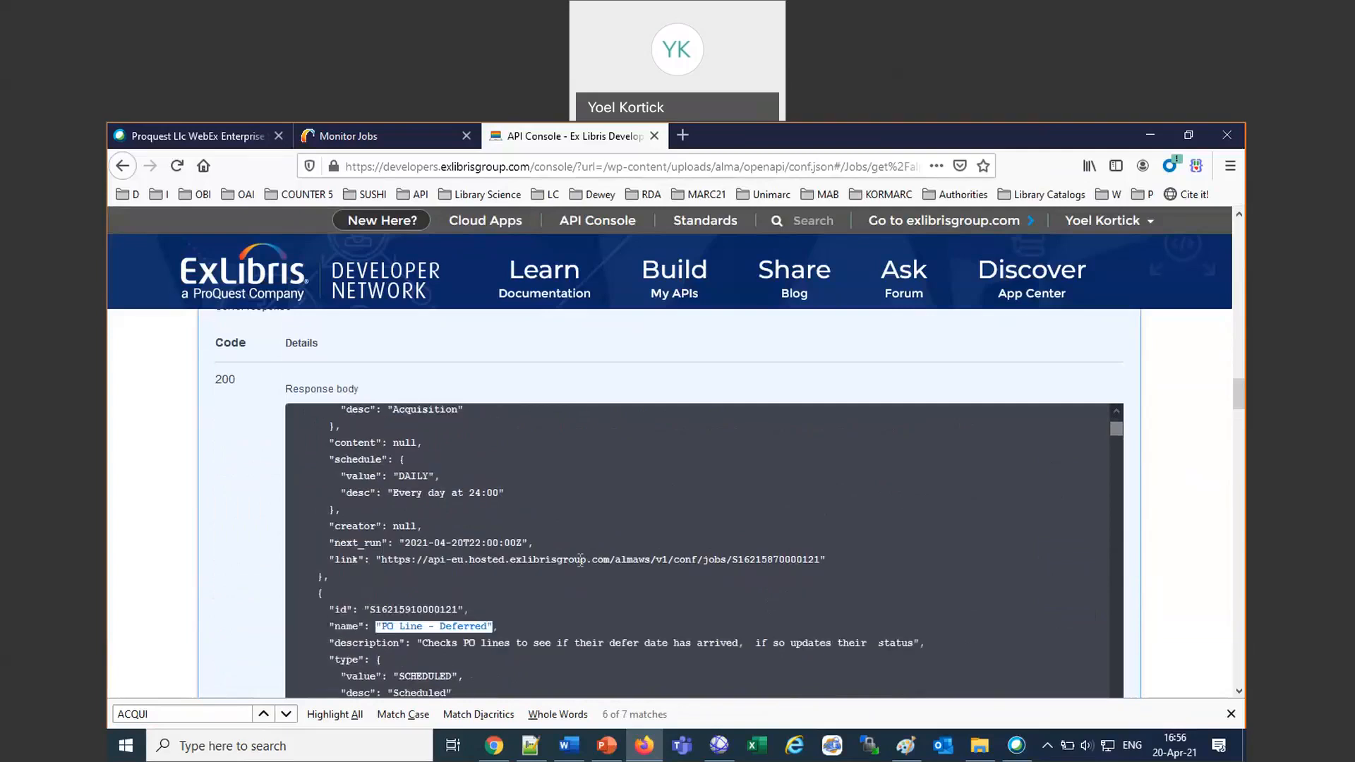
scroll(646, 527, "up", 2)
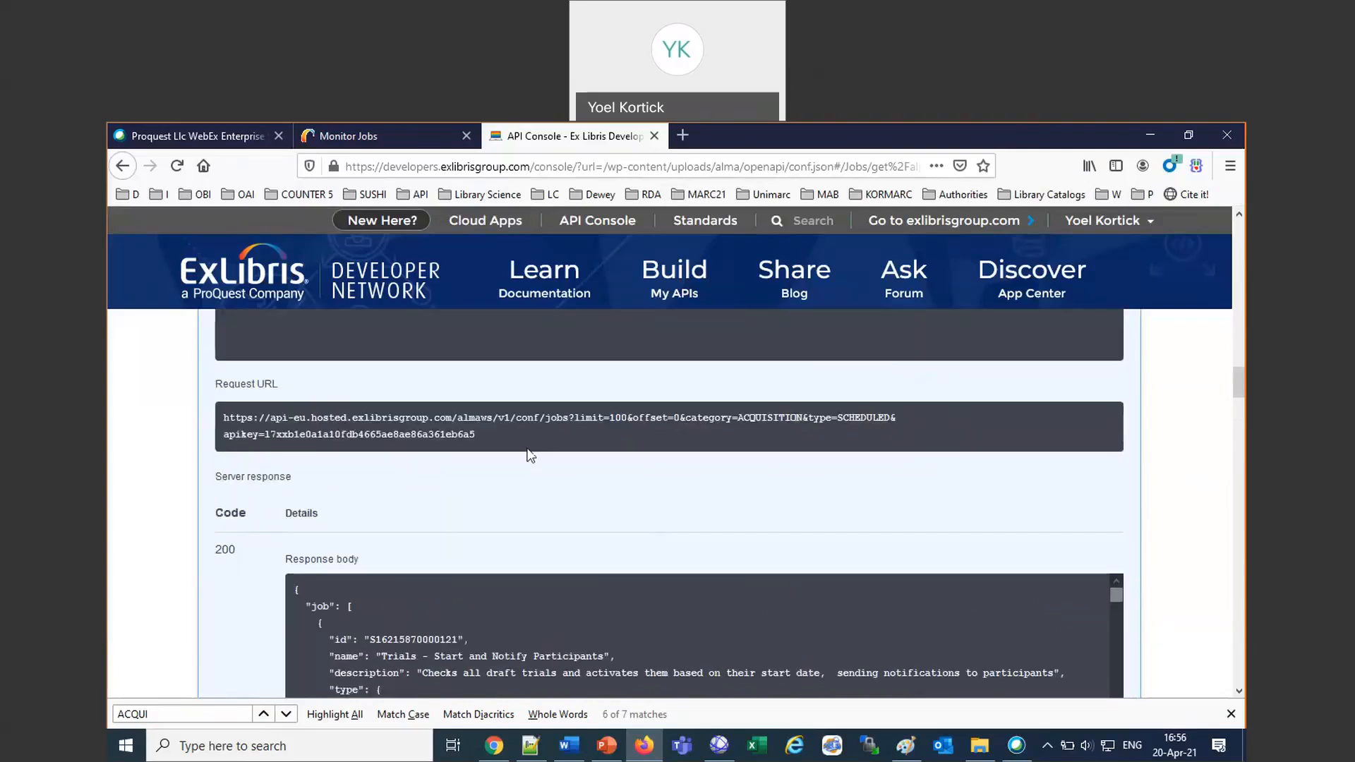
Copy the full request URL, including its API key, and open it in Chrome.
triple_click(448, 413)
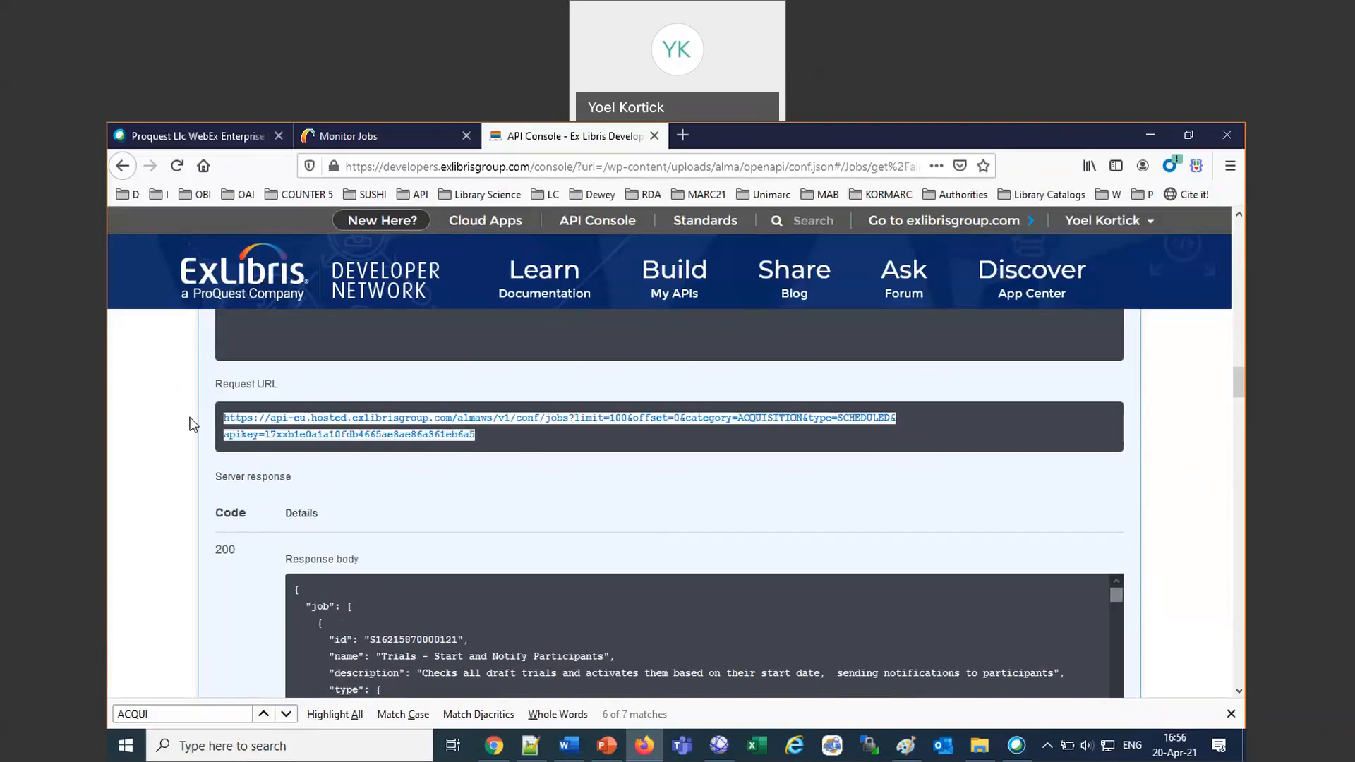
left_click(493, 747)
left_click(258, 169)
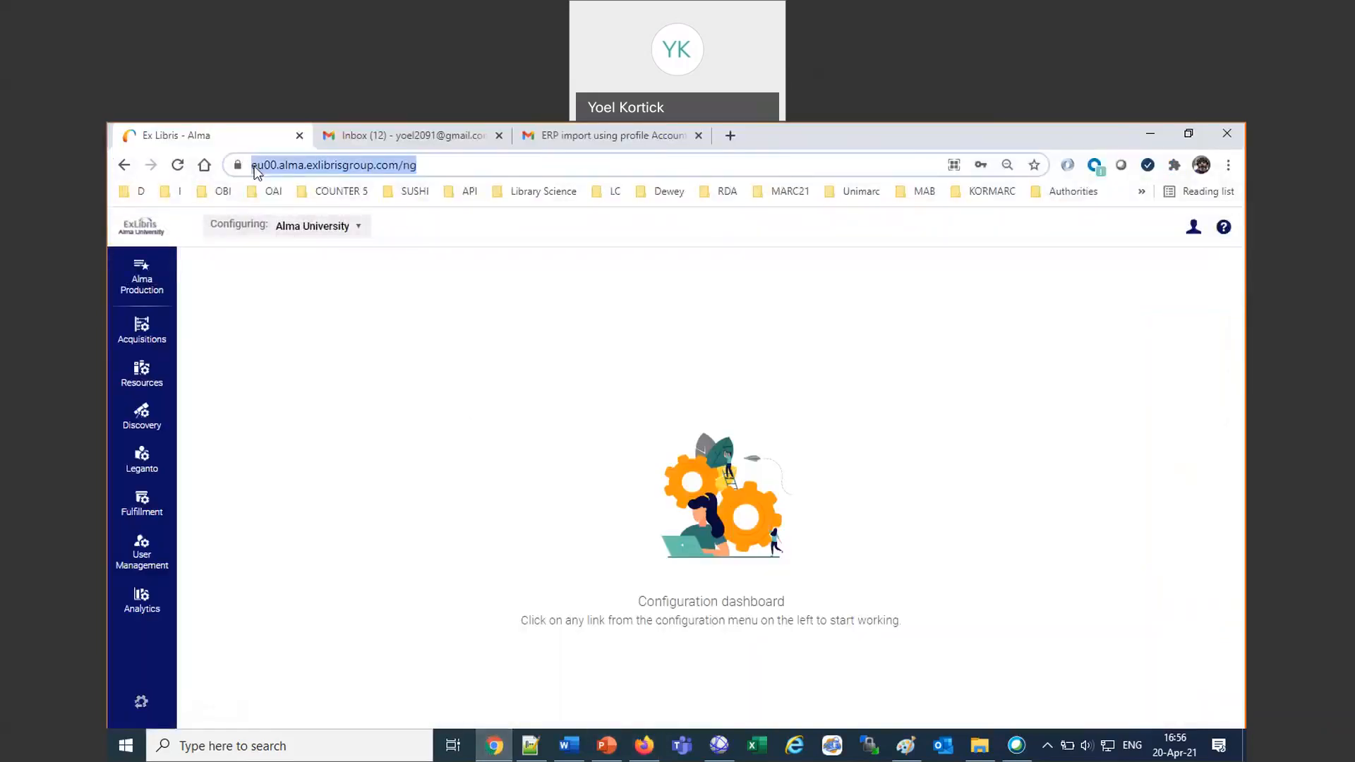
key("ctrl+v")
key("Return")
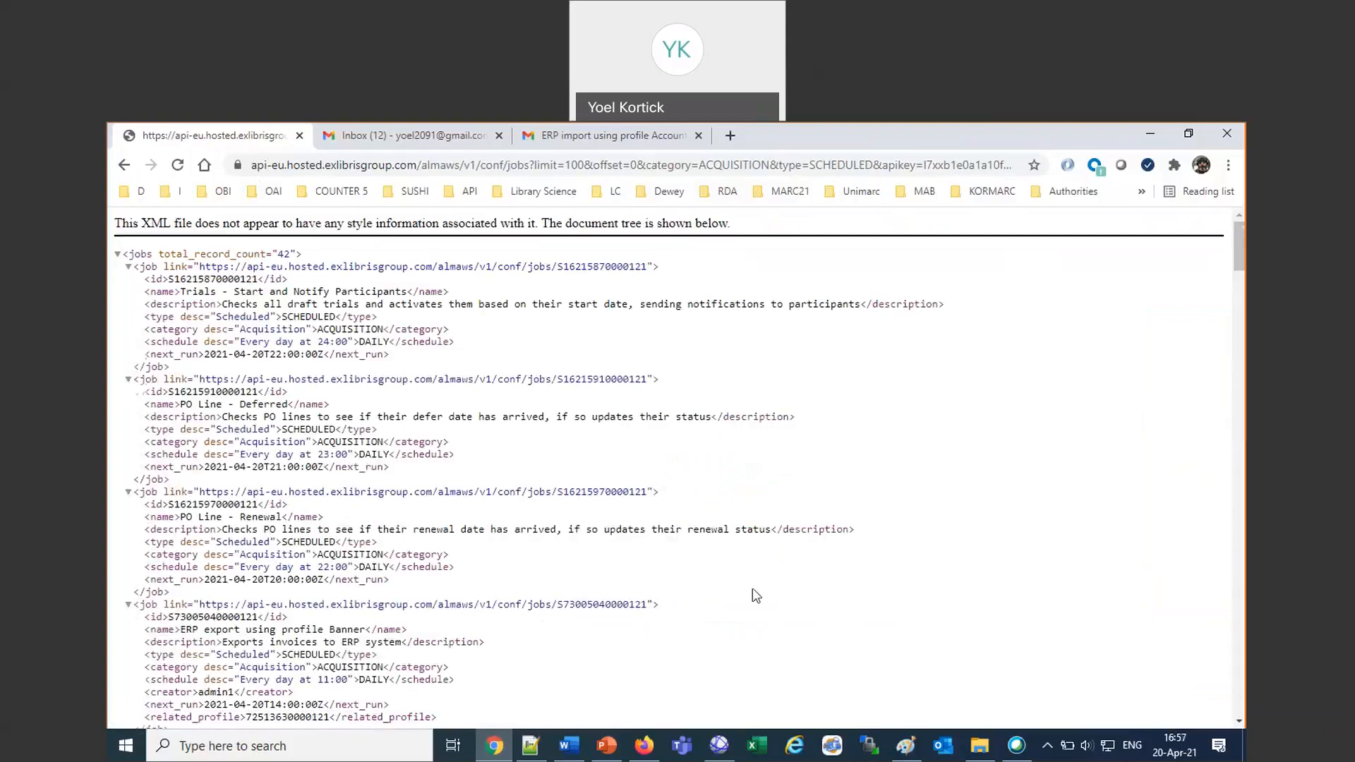
Browse the XML job list, search it for "import", and advance through the matches.
scroll(500, 583, "down", 1)
scroll(356, 584, "down", 1)
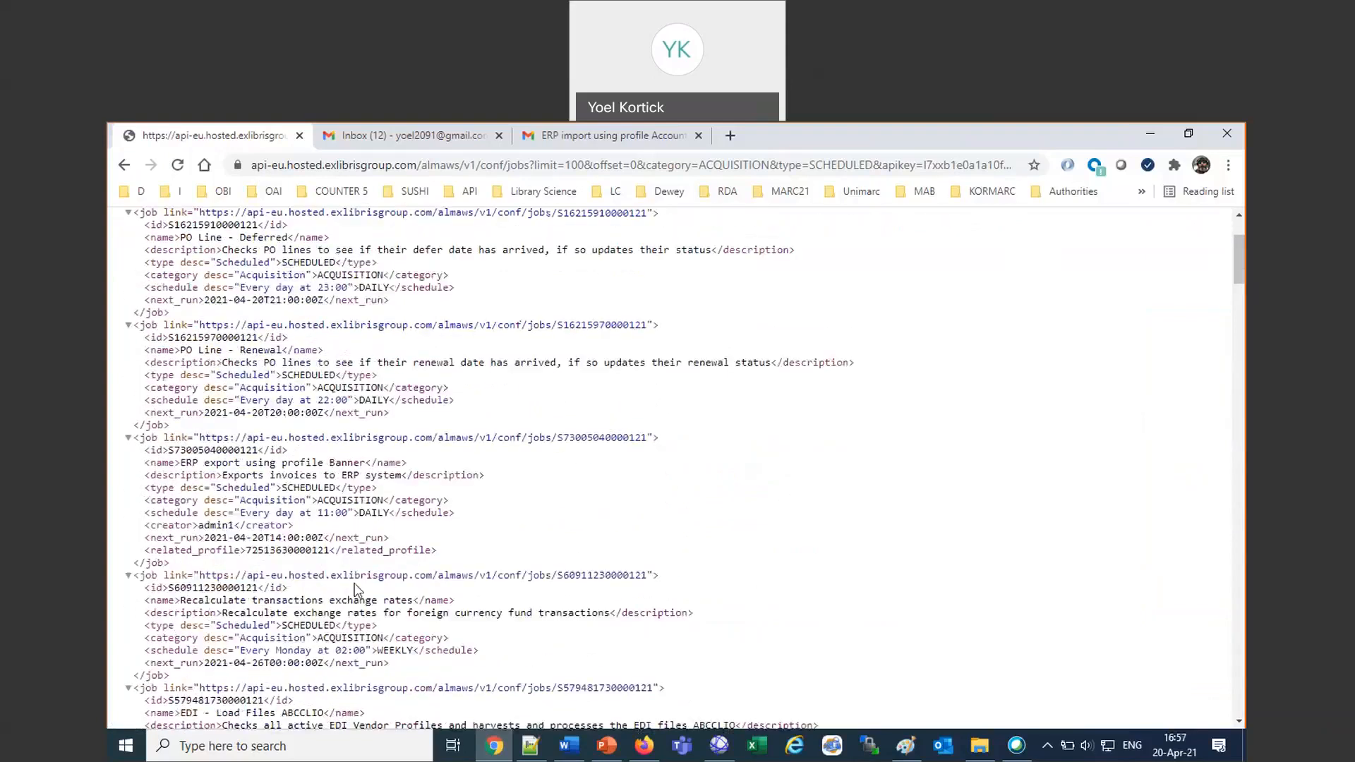
scroll(500, 551, "down", 1)
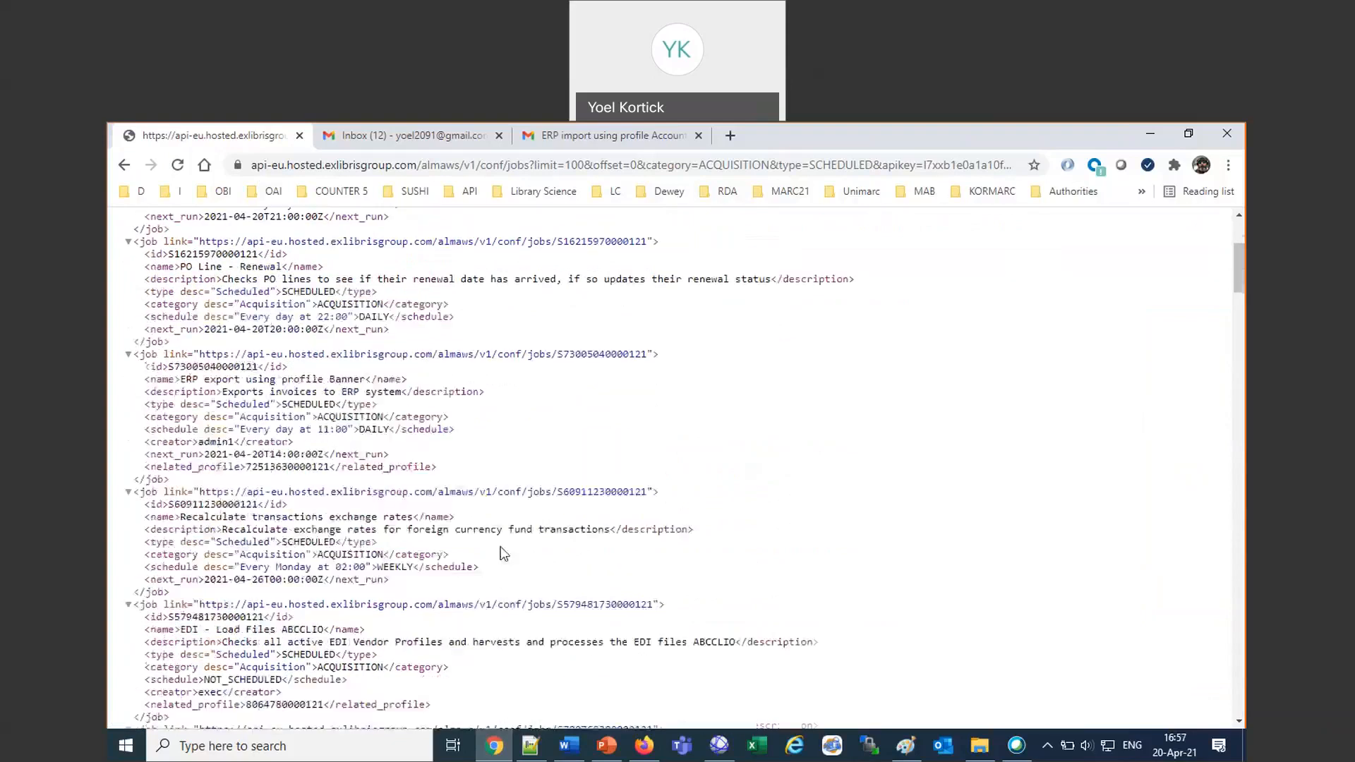
scroll(506, 554, "up", 1)
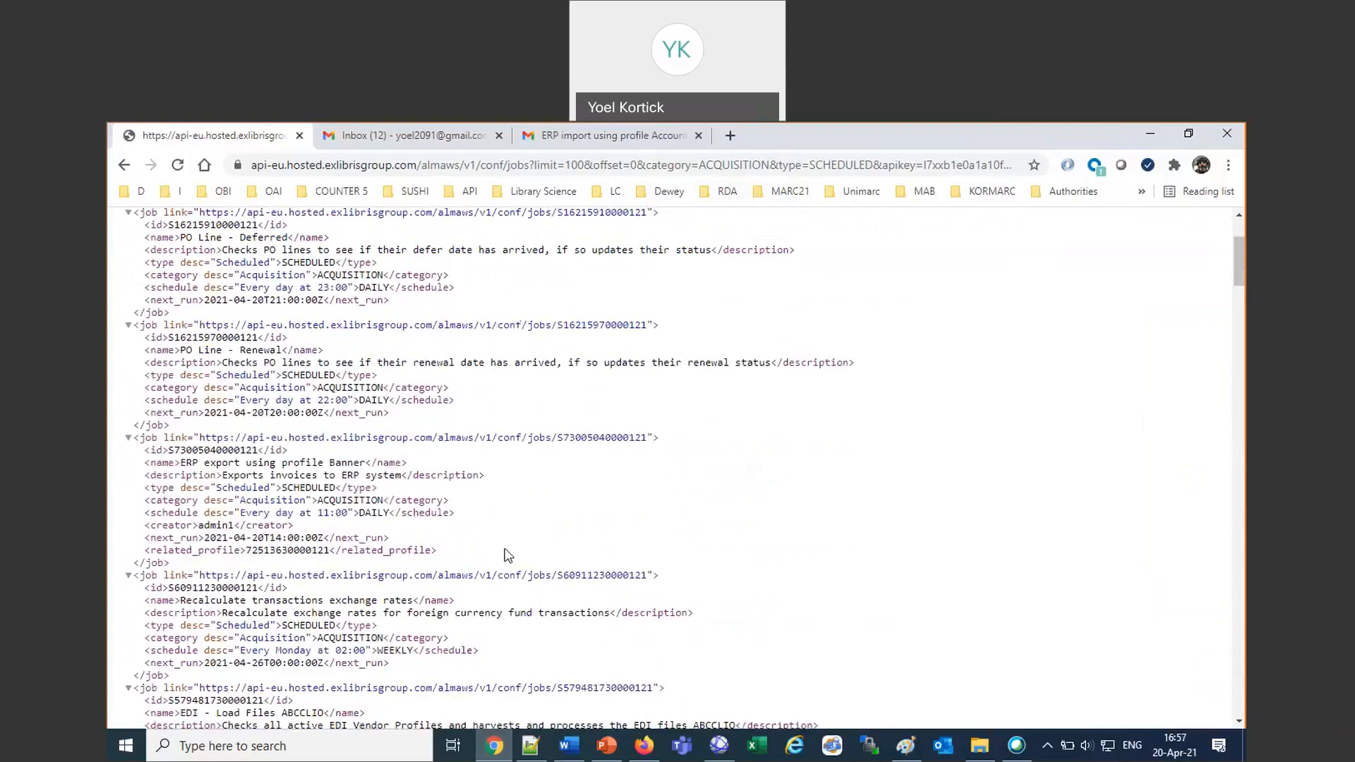
key("ctrl+f")
type("import")
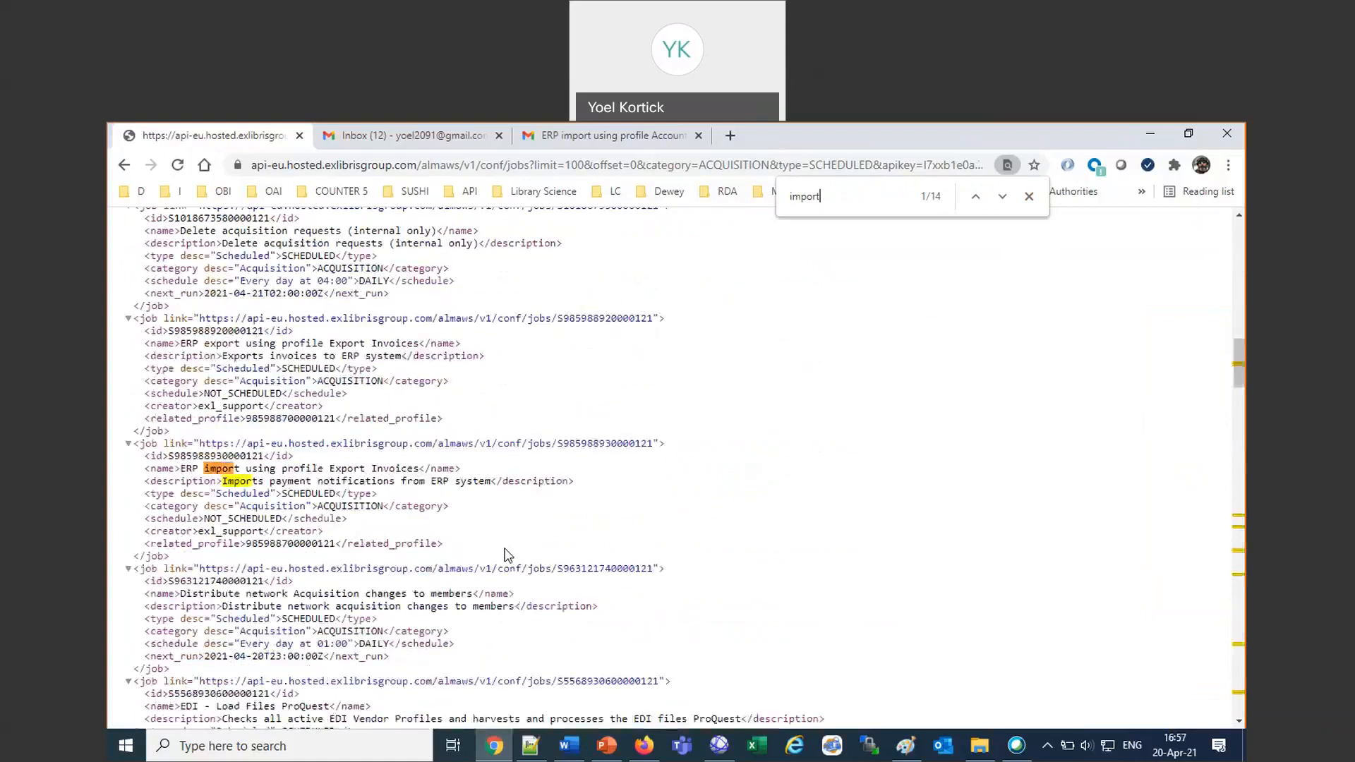
key("Return")
key("Return")
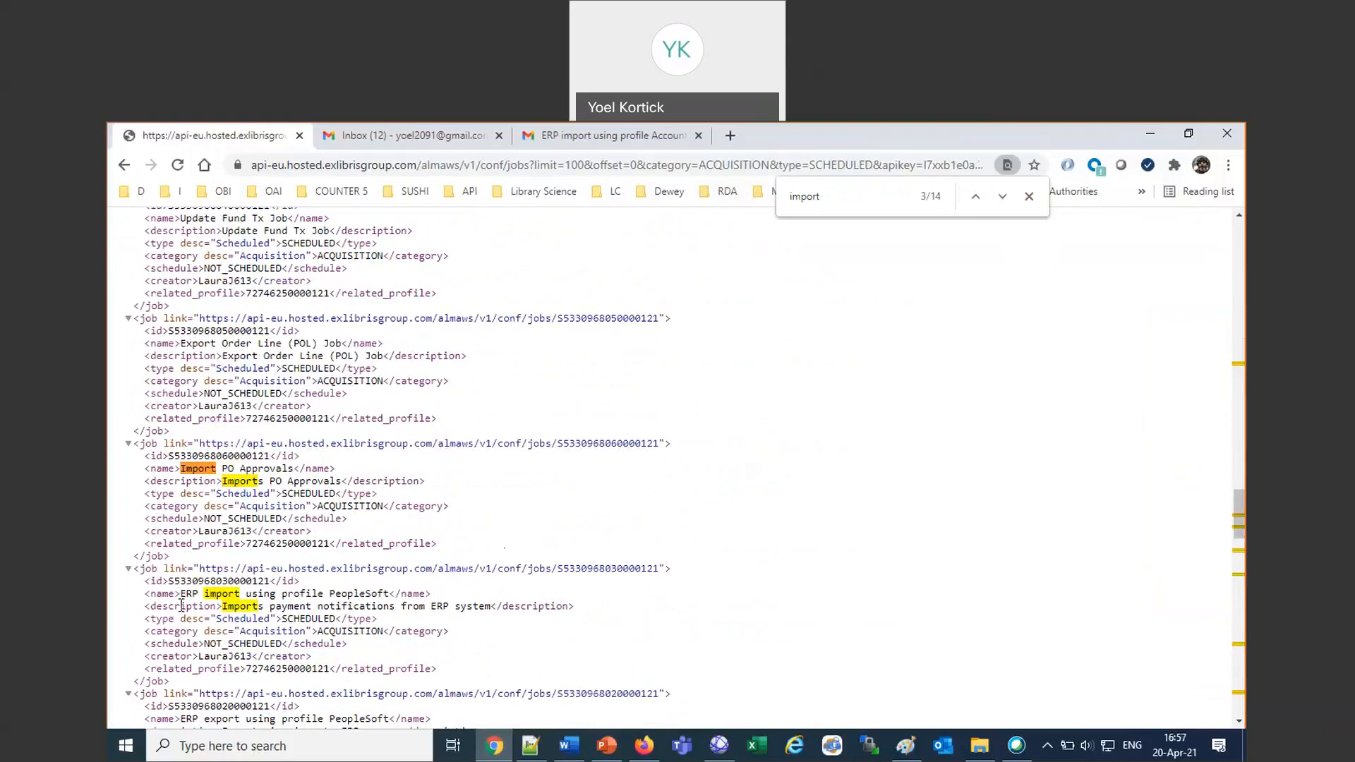
Copy the phrase "ERP import using profile" from a job name and search the XML for it, advancing to the Accounts Dept. entry.
left_click_drag(182, 588, 330, 590)
key("ctrl+c")
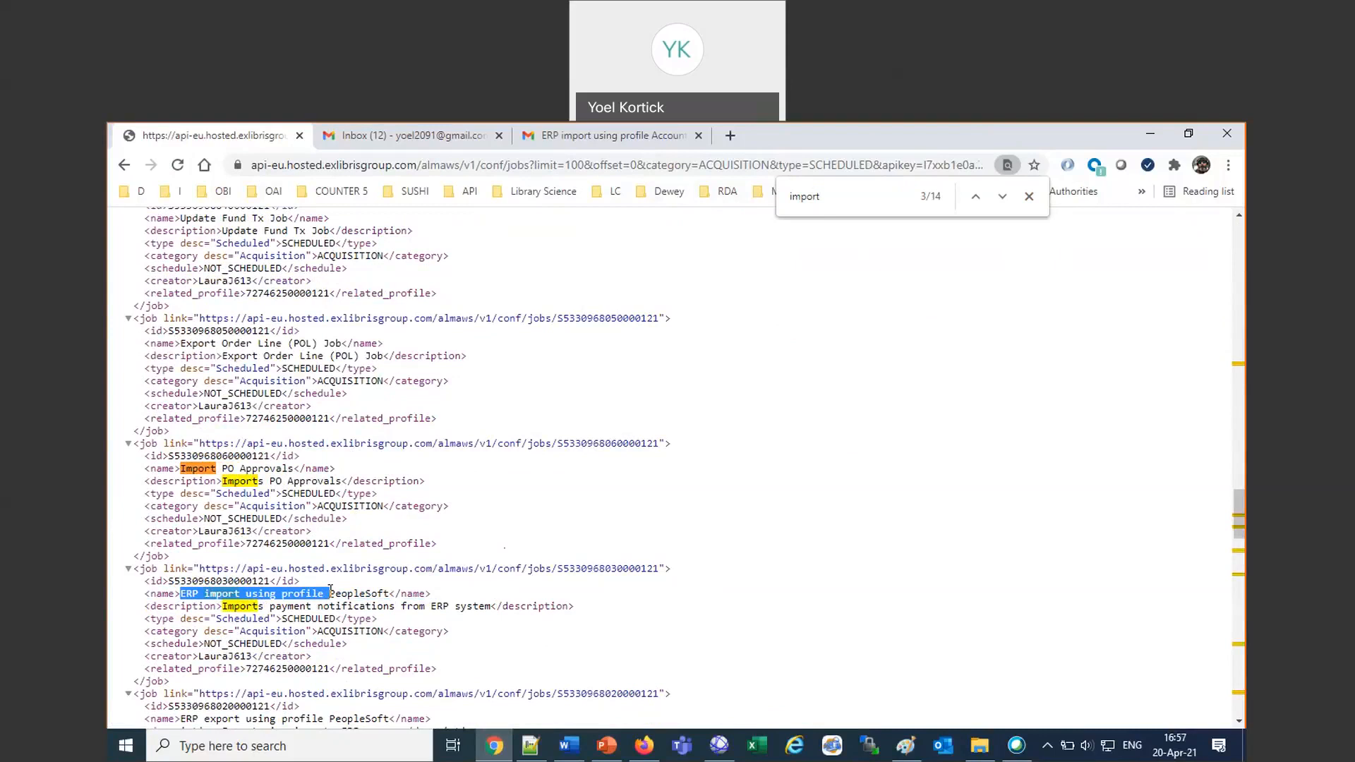
left_click(690, 490)
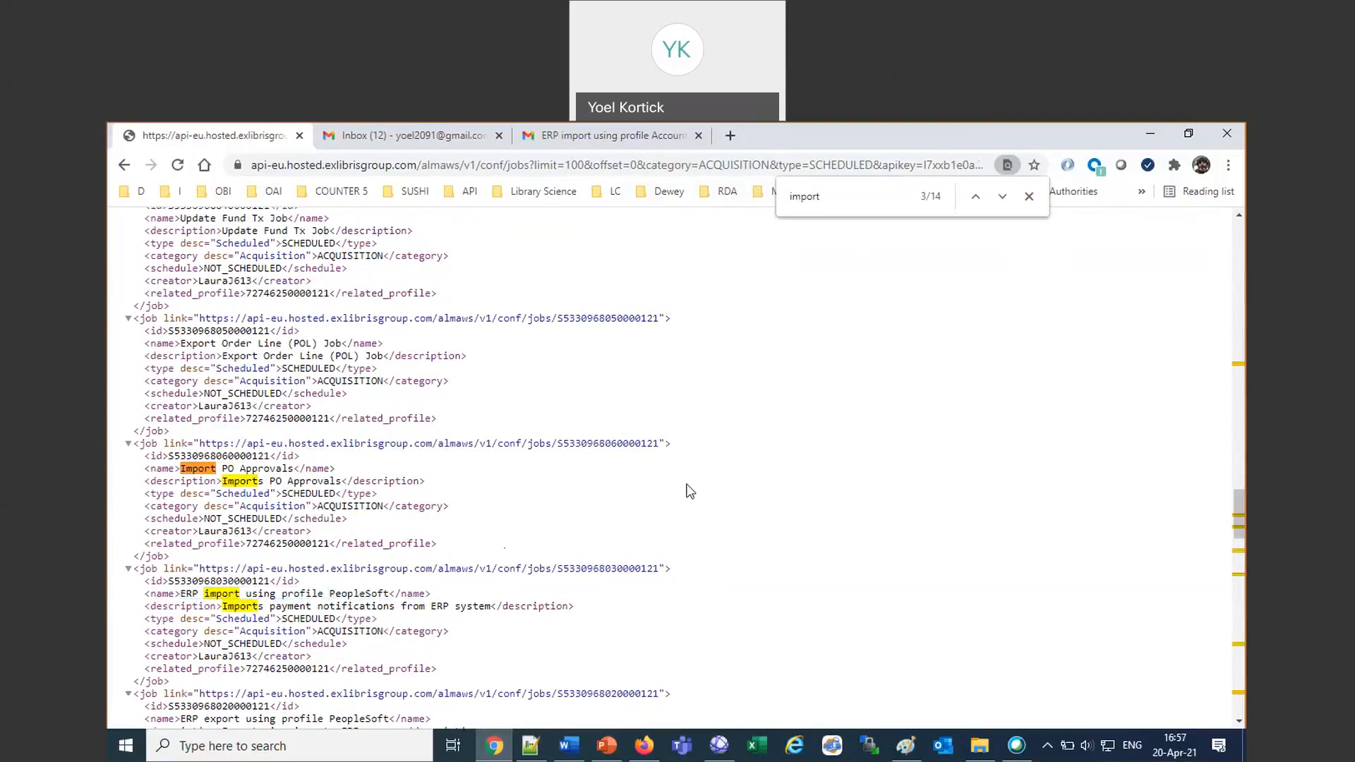
key("ctrl+f")
key("ctrl+v")
key("Return")
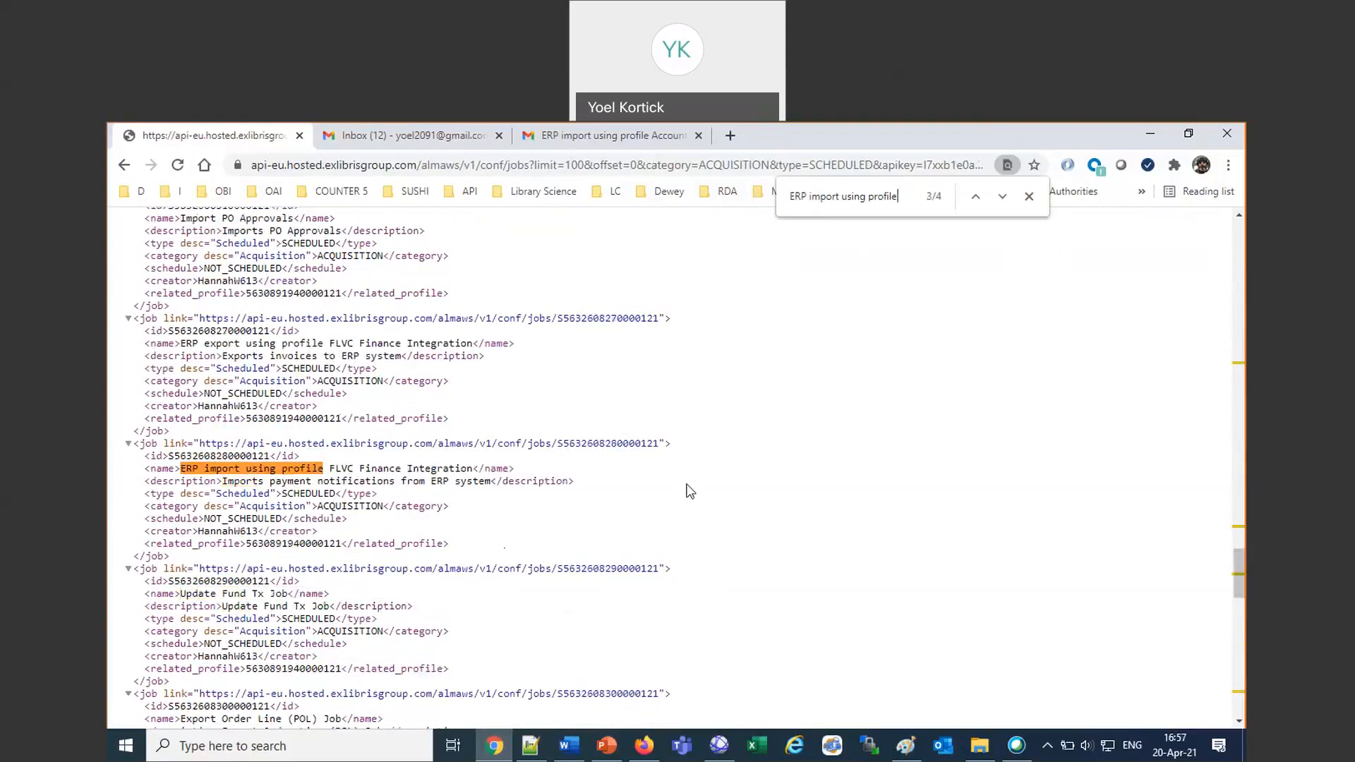
key("Return")
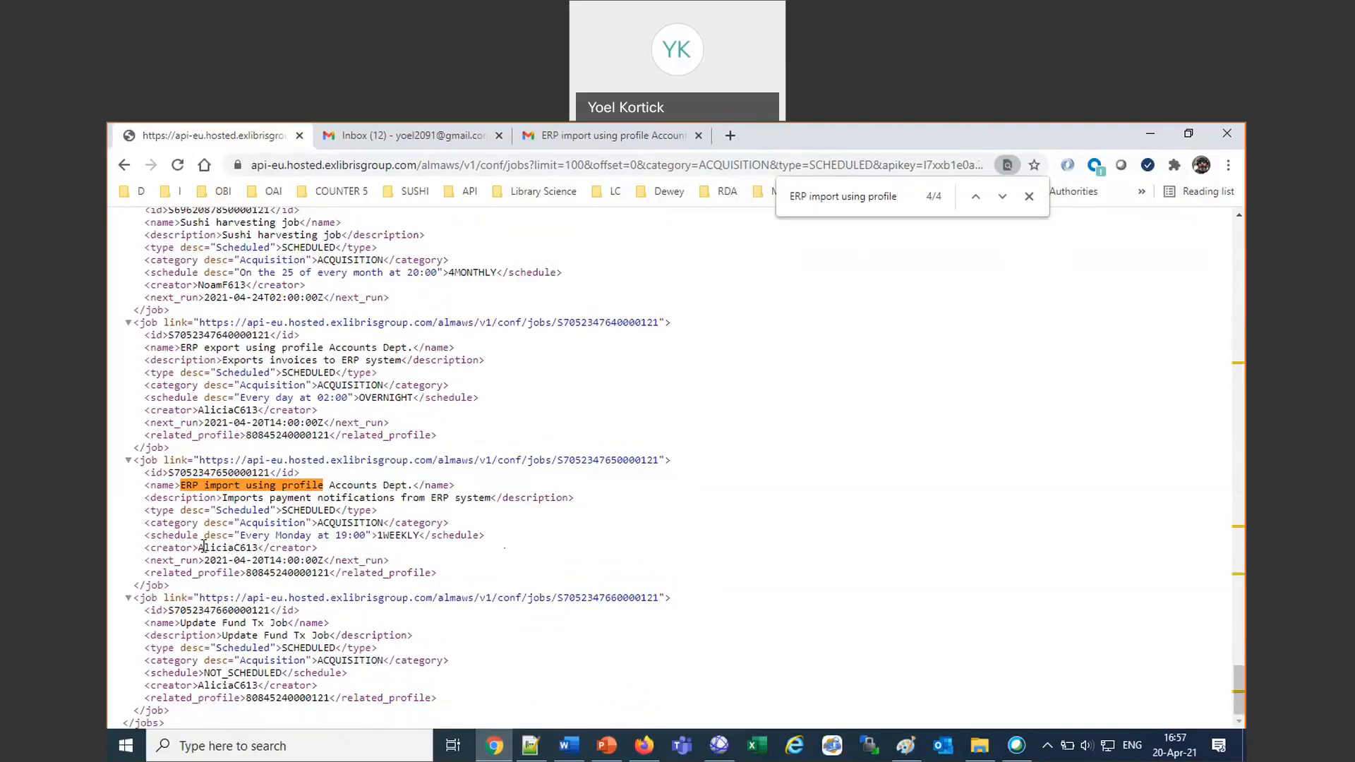
Compare the schedule of the Accounts Dept. ERP import job in the XML with its row in Alma's Monitor Jobs list in Firefox.
left_click_drag(203, 547, 255, 554)
left_click(314, 498)
left_click_drag(241, 535, 364, 540)
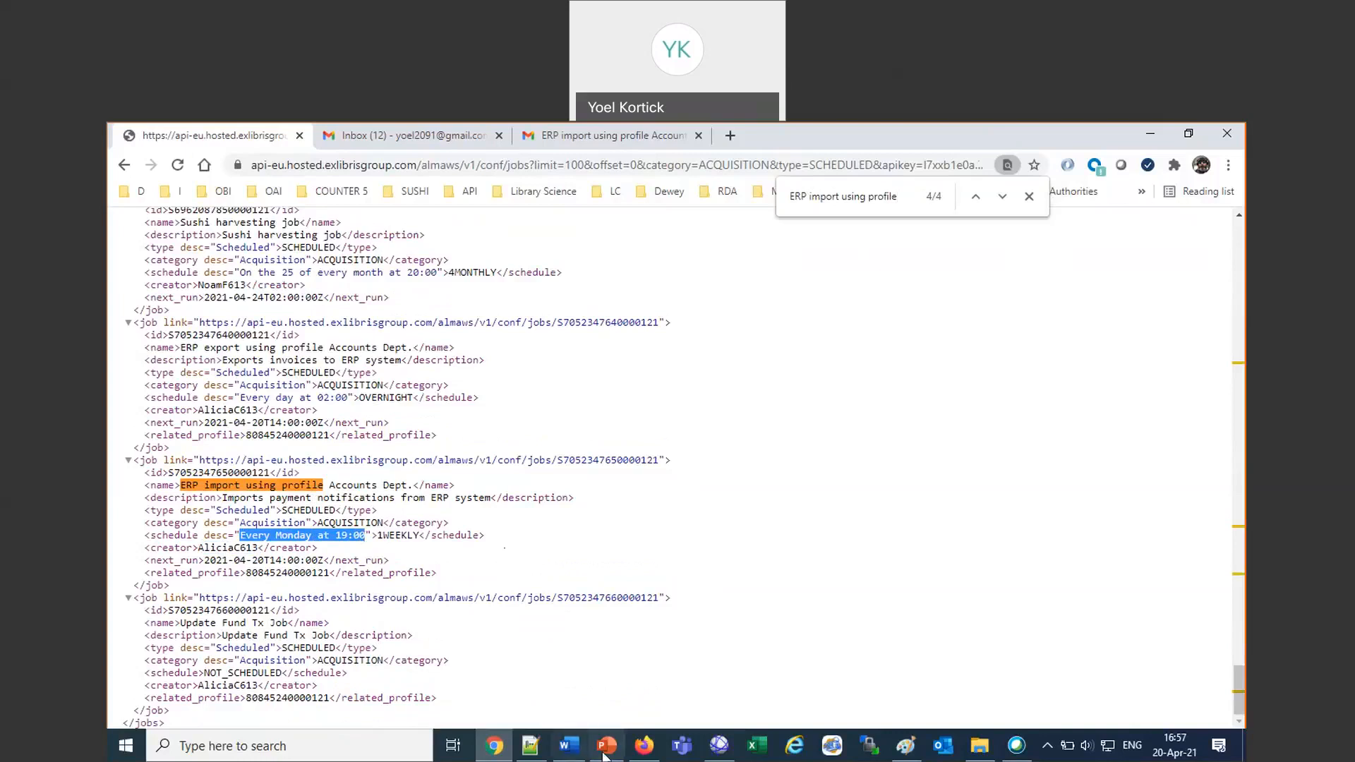
left_click(644, 748)
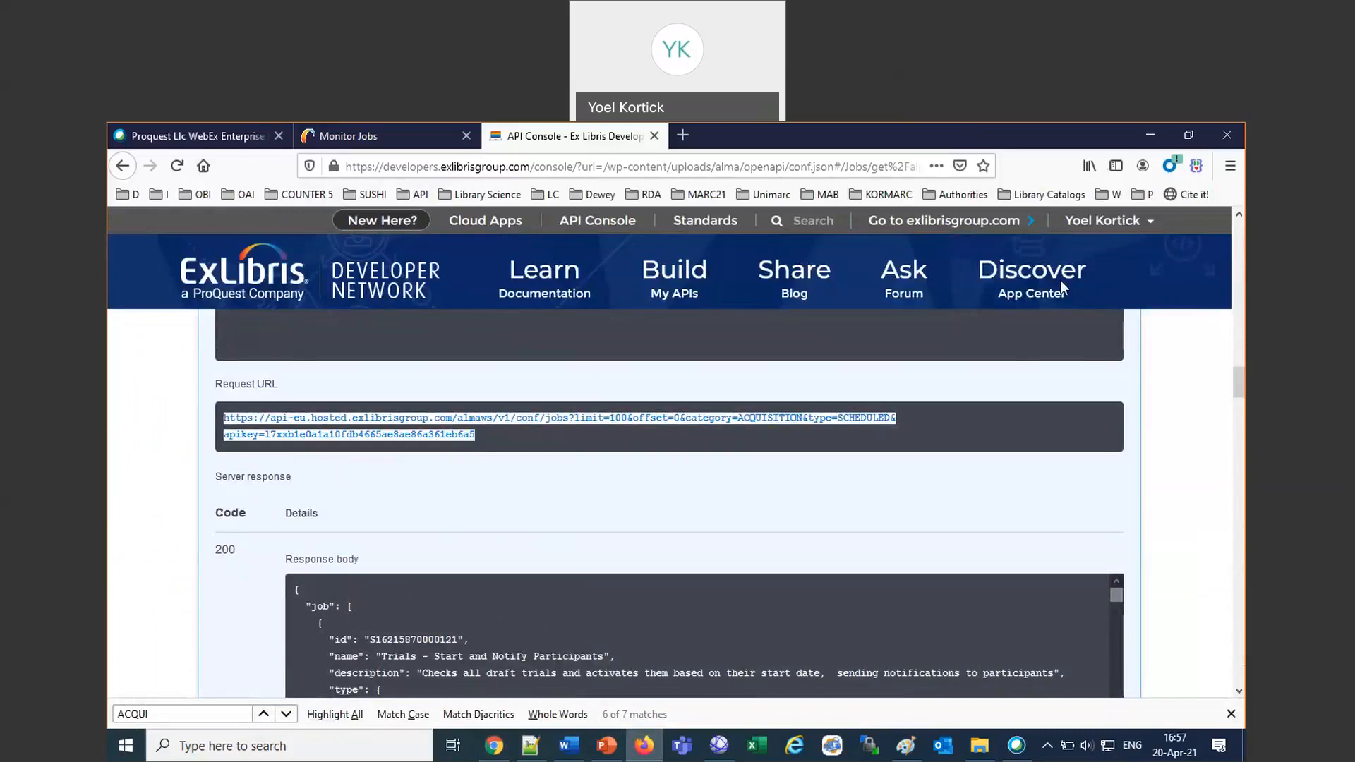
left_click(1189, 135)
scroll(776, 617, "down", 3)
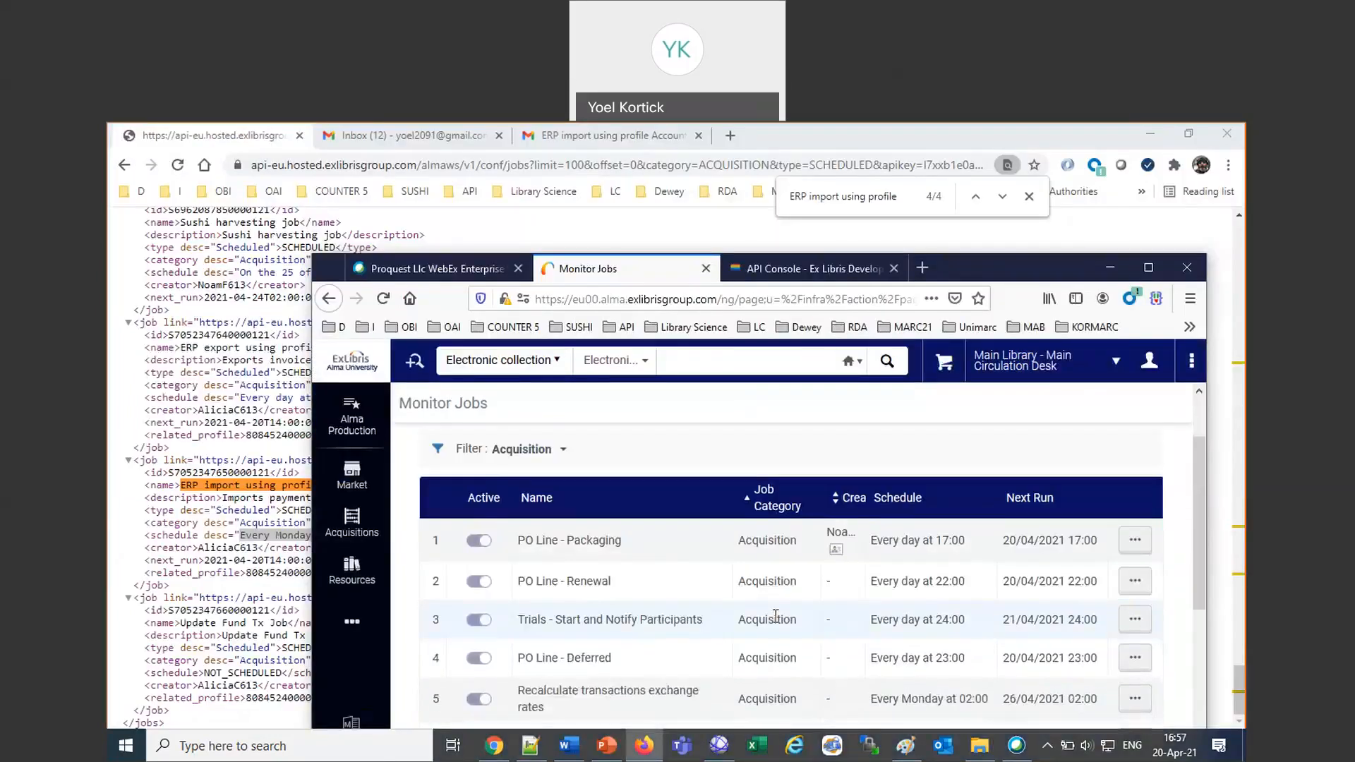
scroll(776, 617, "down", 2)
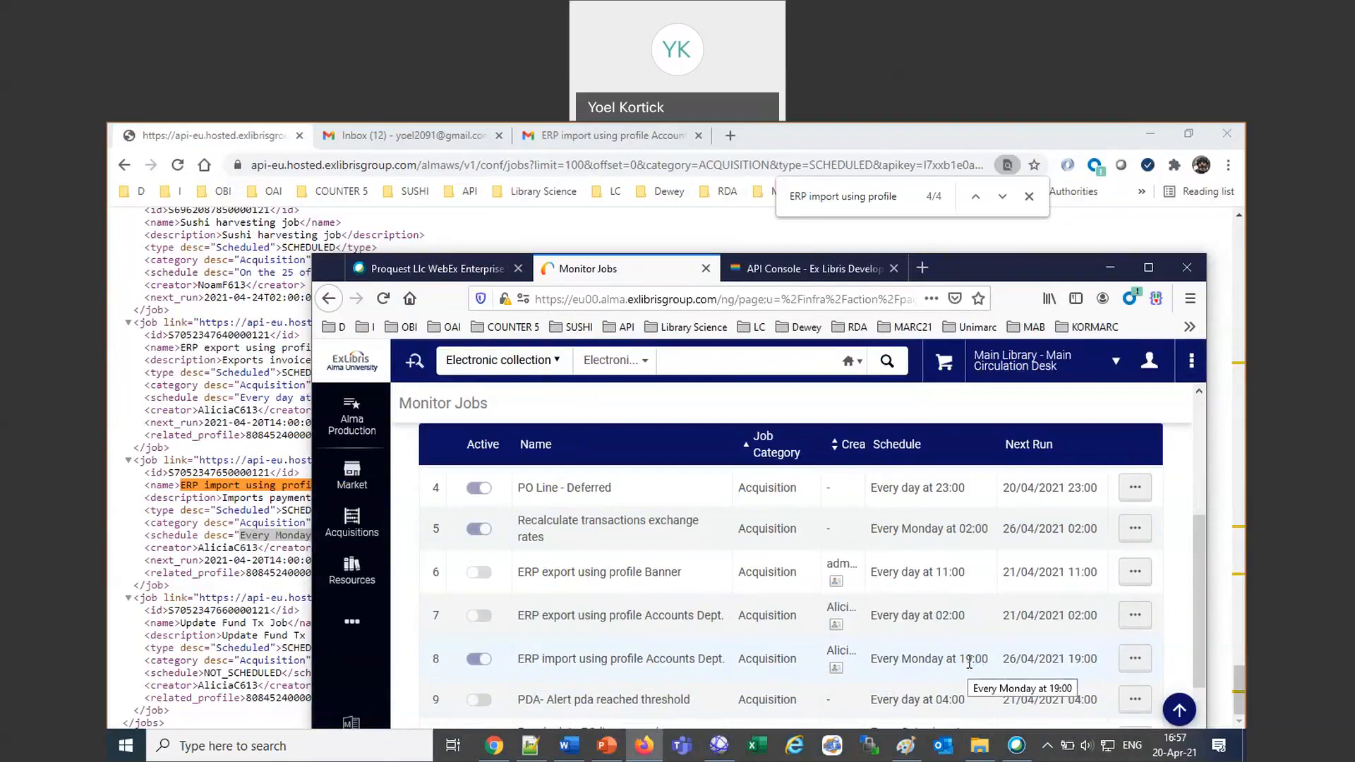
Return to the XML response in Chrome and review the Accounts Dept. import entry and the jobs listed before it.
left_click(202, 487)
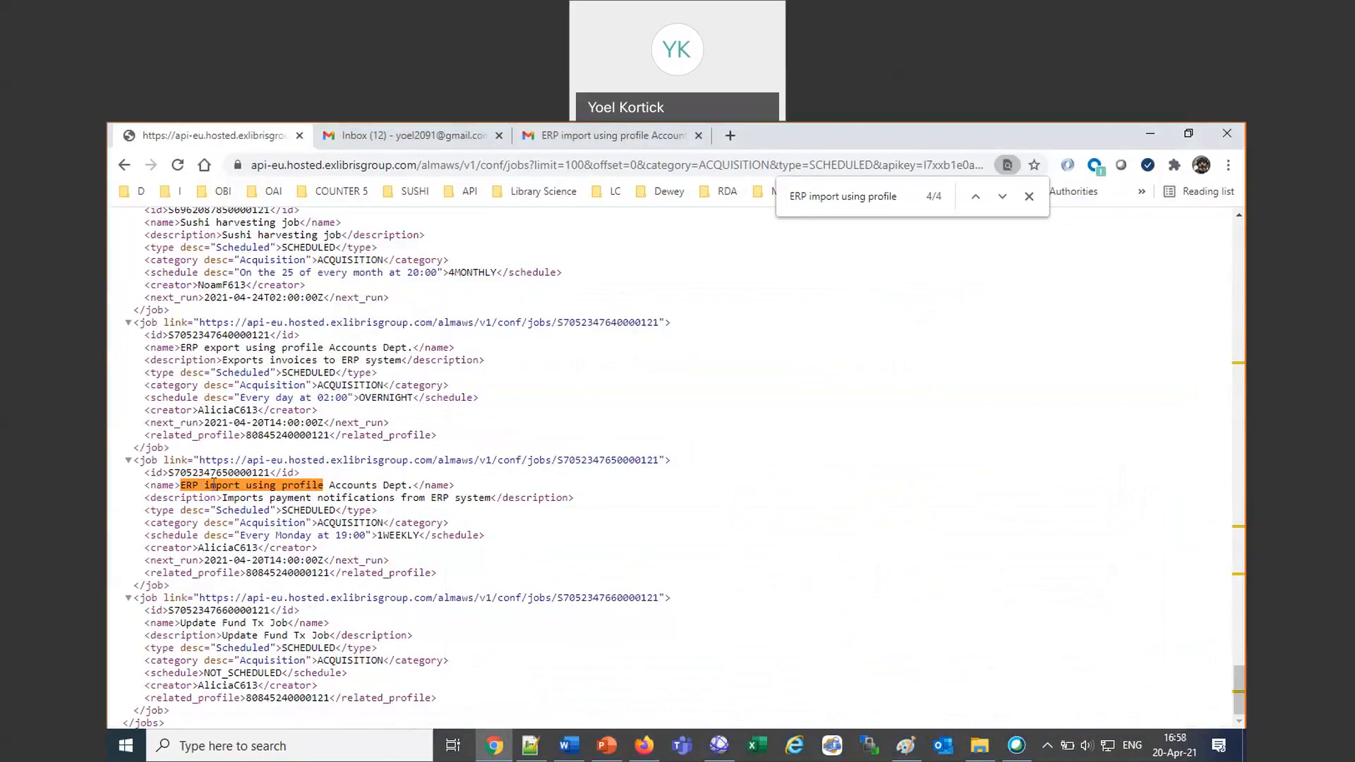
scroll(636, 505, "up", 7)
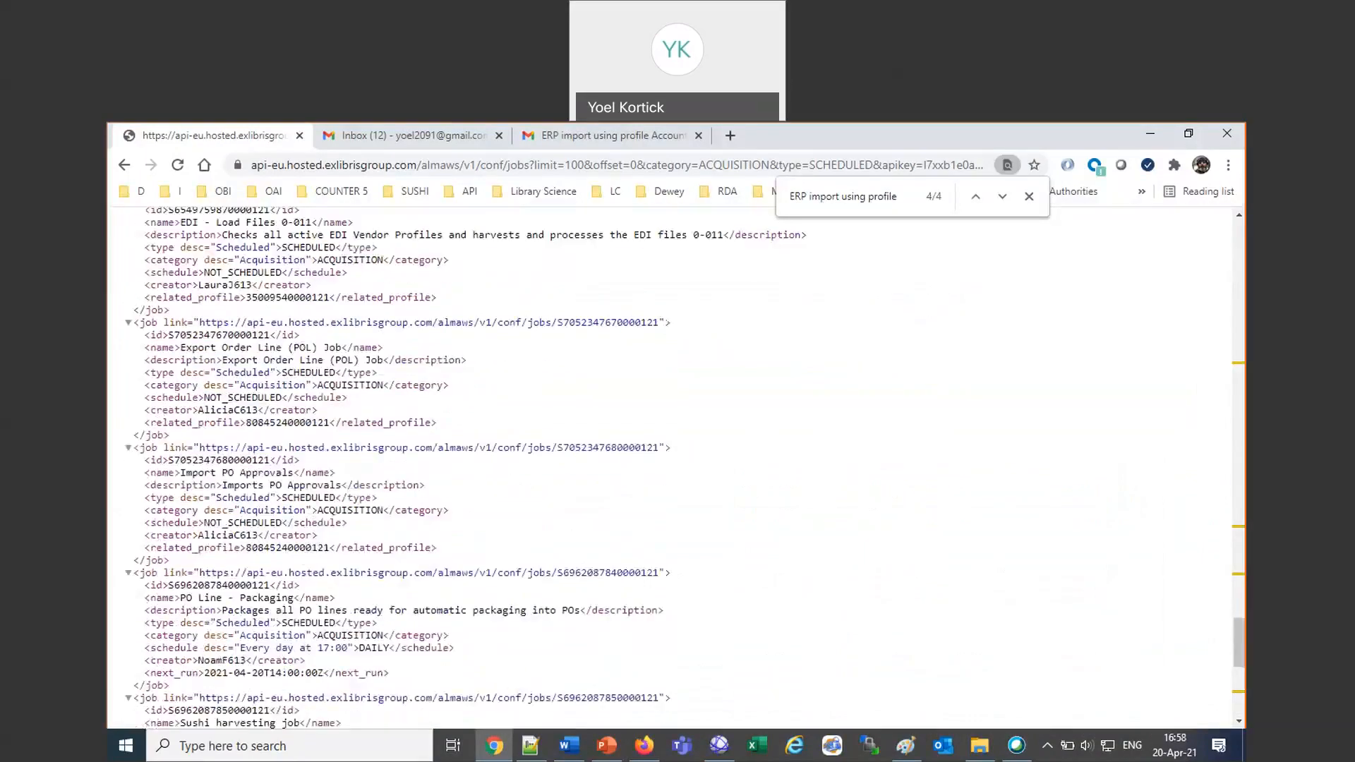
left_click(886, 143)
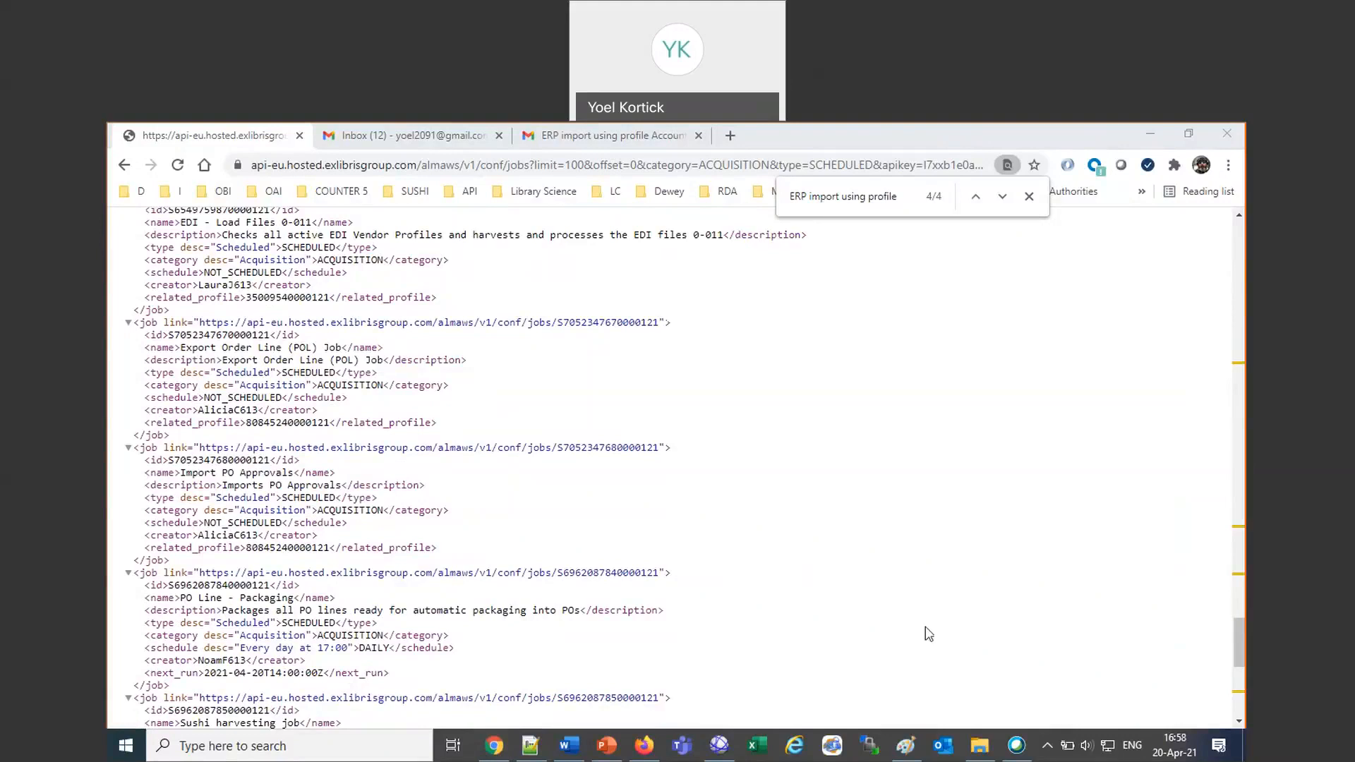
Switch to the API Console page in Firefox and maximize its window on the shared screen.
left_click(644, 746)
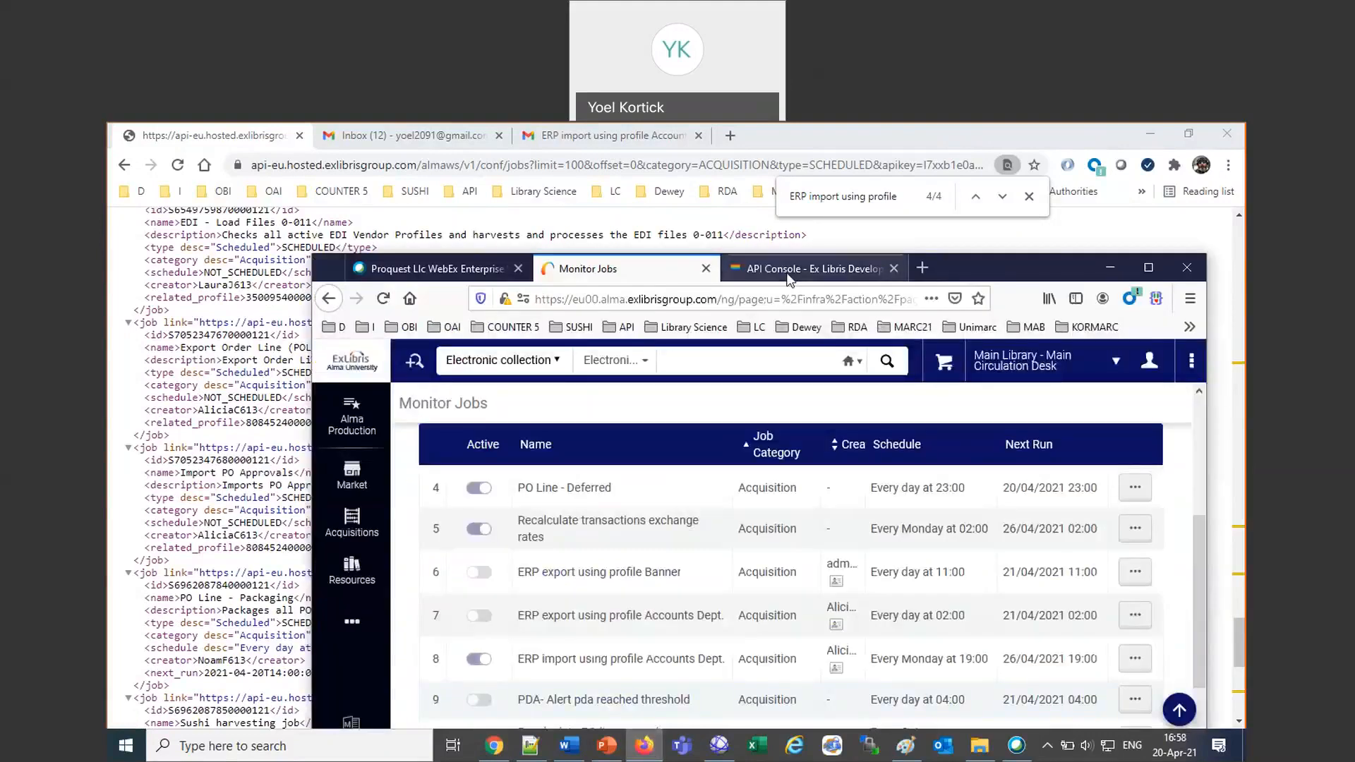
left_click(764, 270)
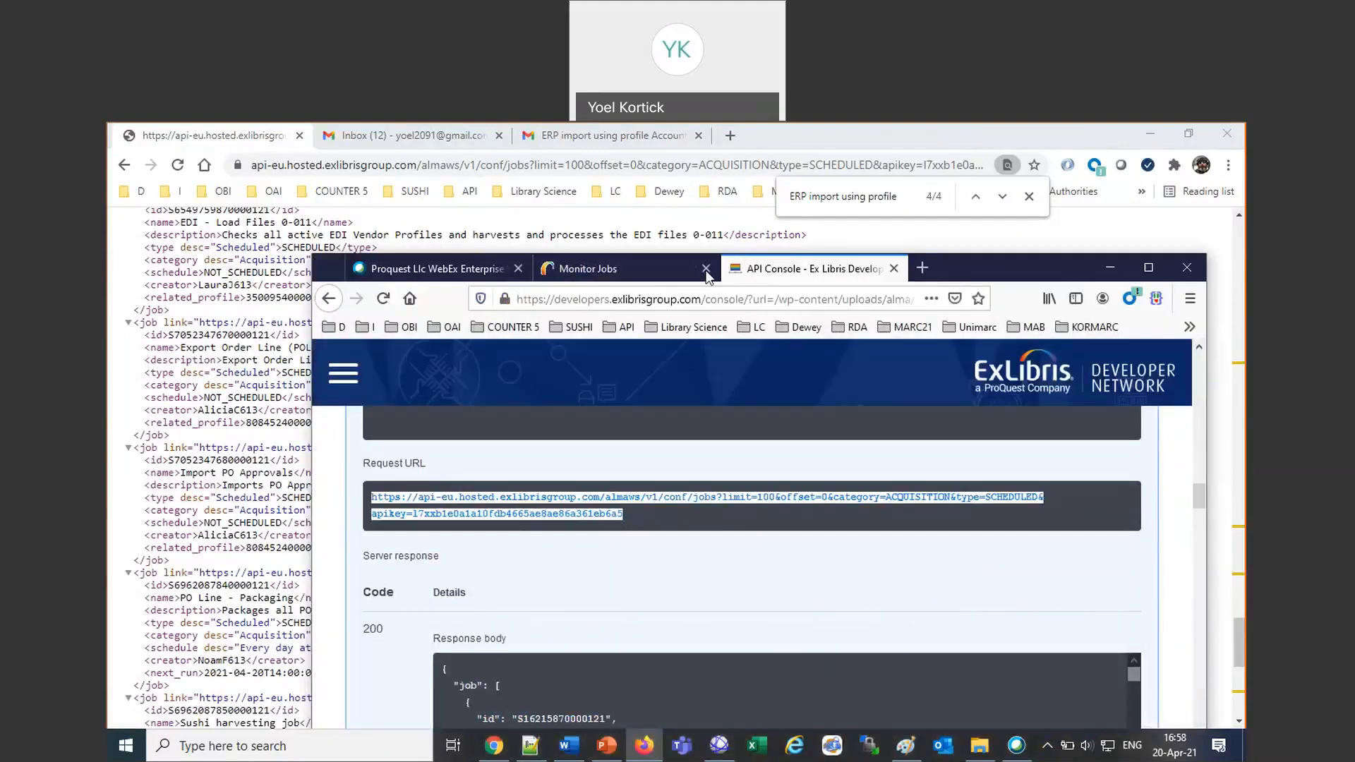
left_click_drag(1010, 268, 656, 254)
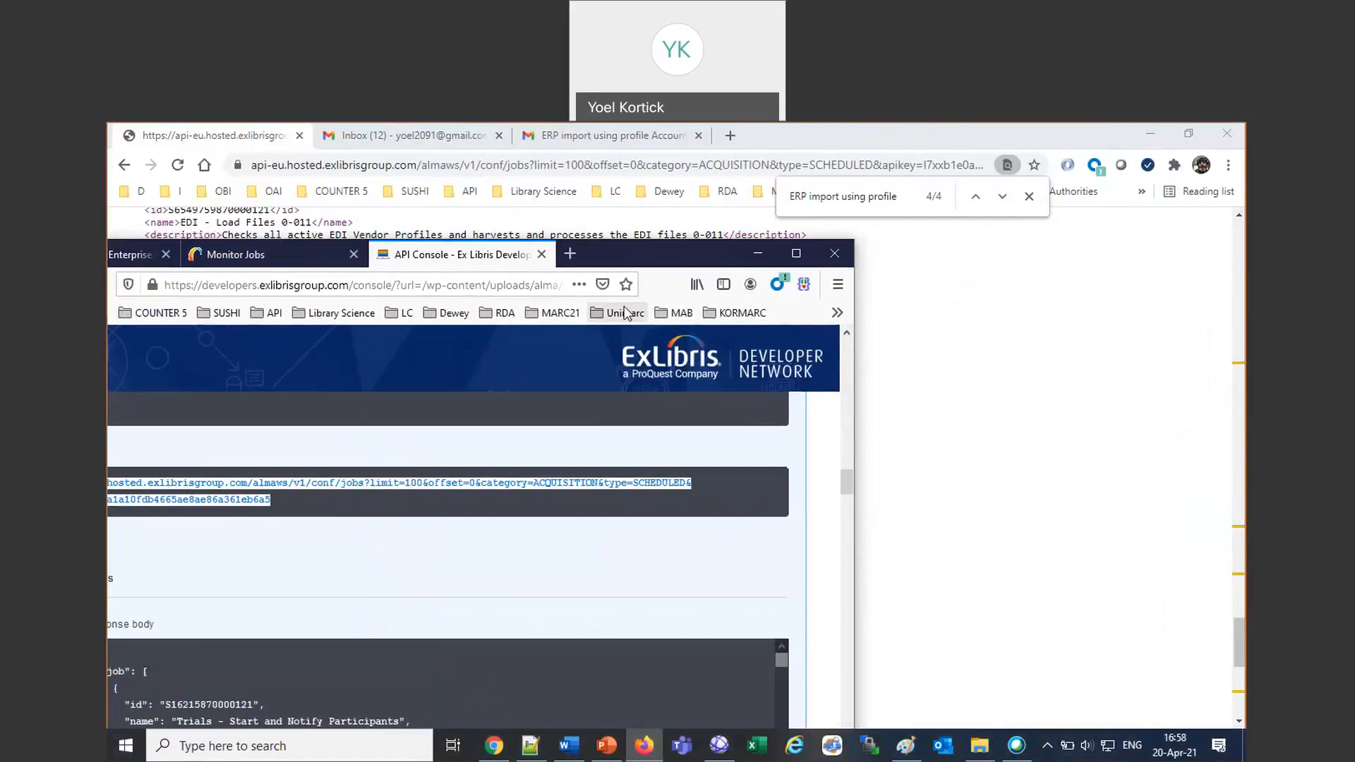
left_click(796, 253)
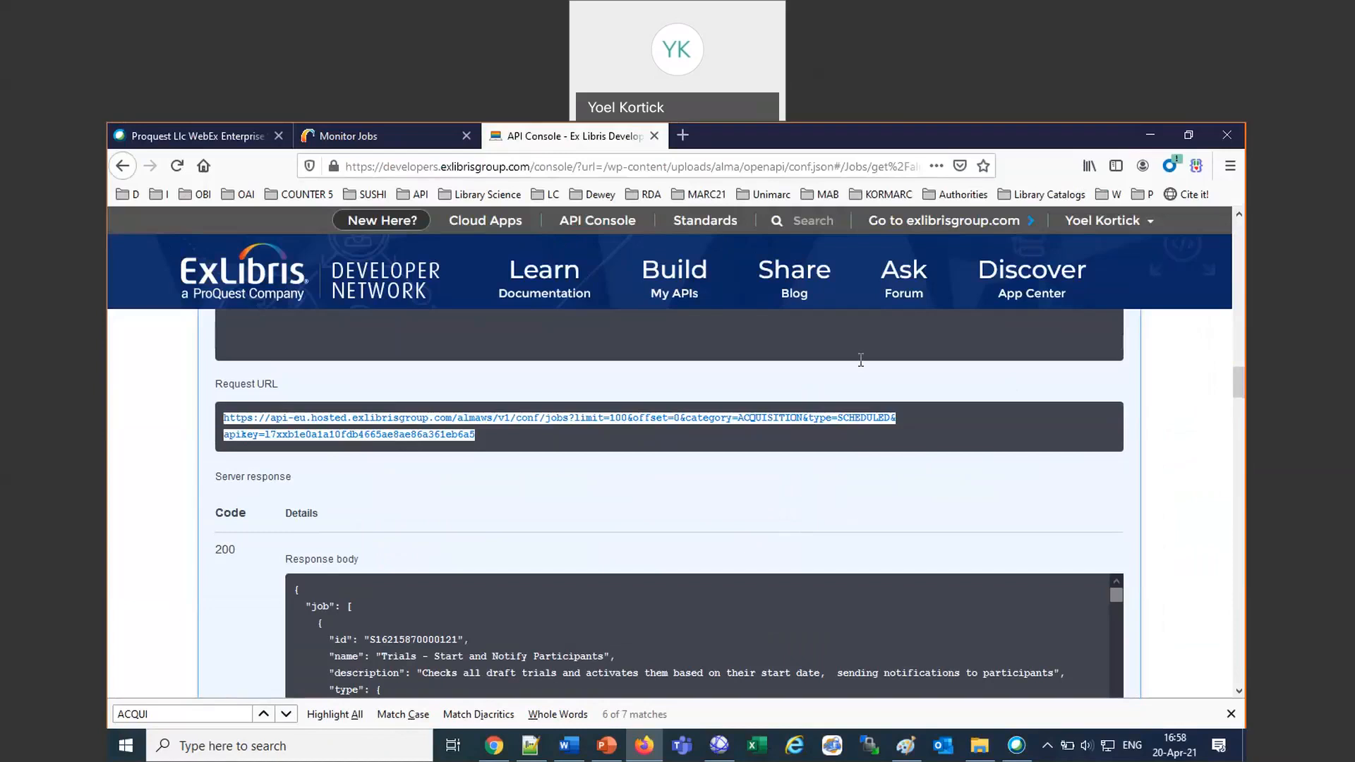
Open the bookmarked Presentations and Documents page from the Documentation bookmarks.
left_click(1112, 194)
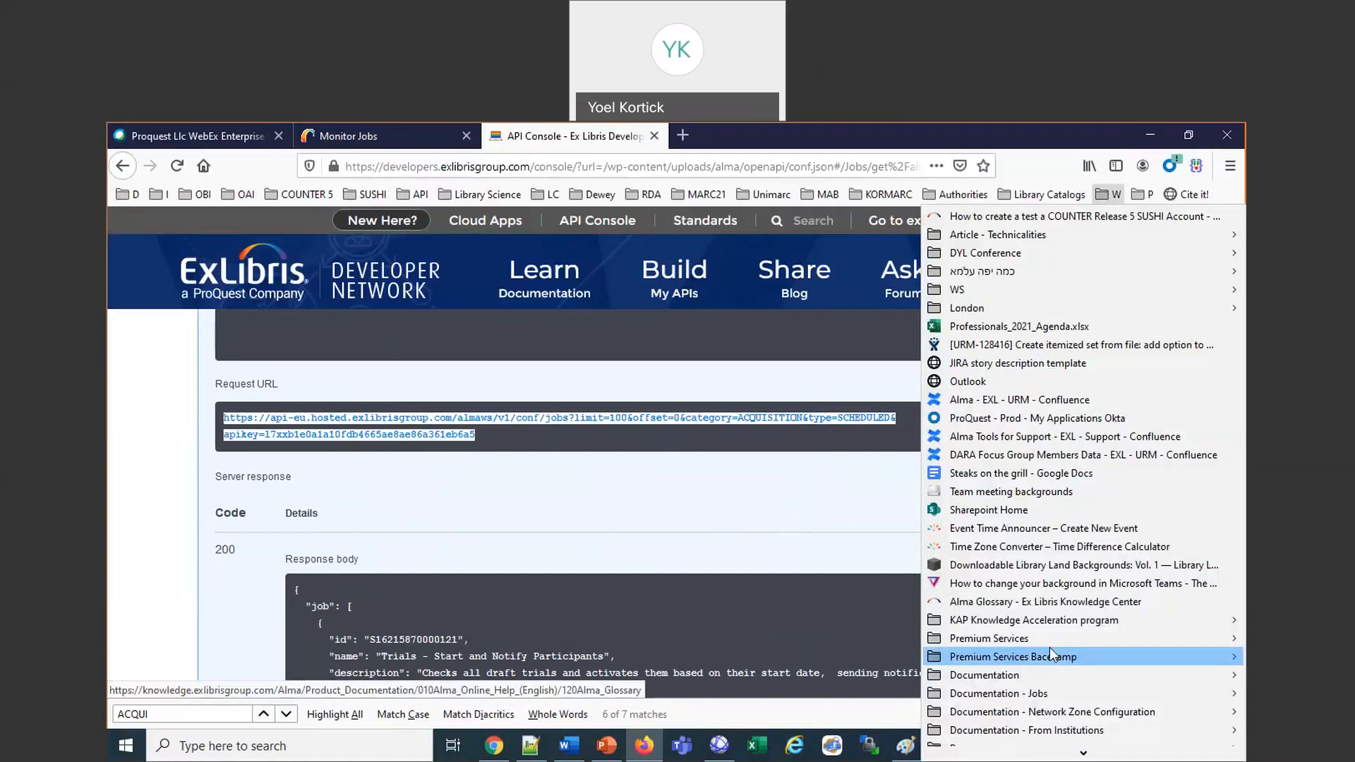
mouse_move(1045, 675)
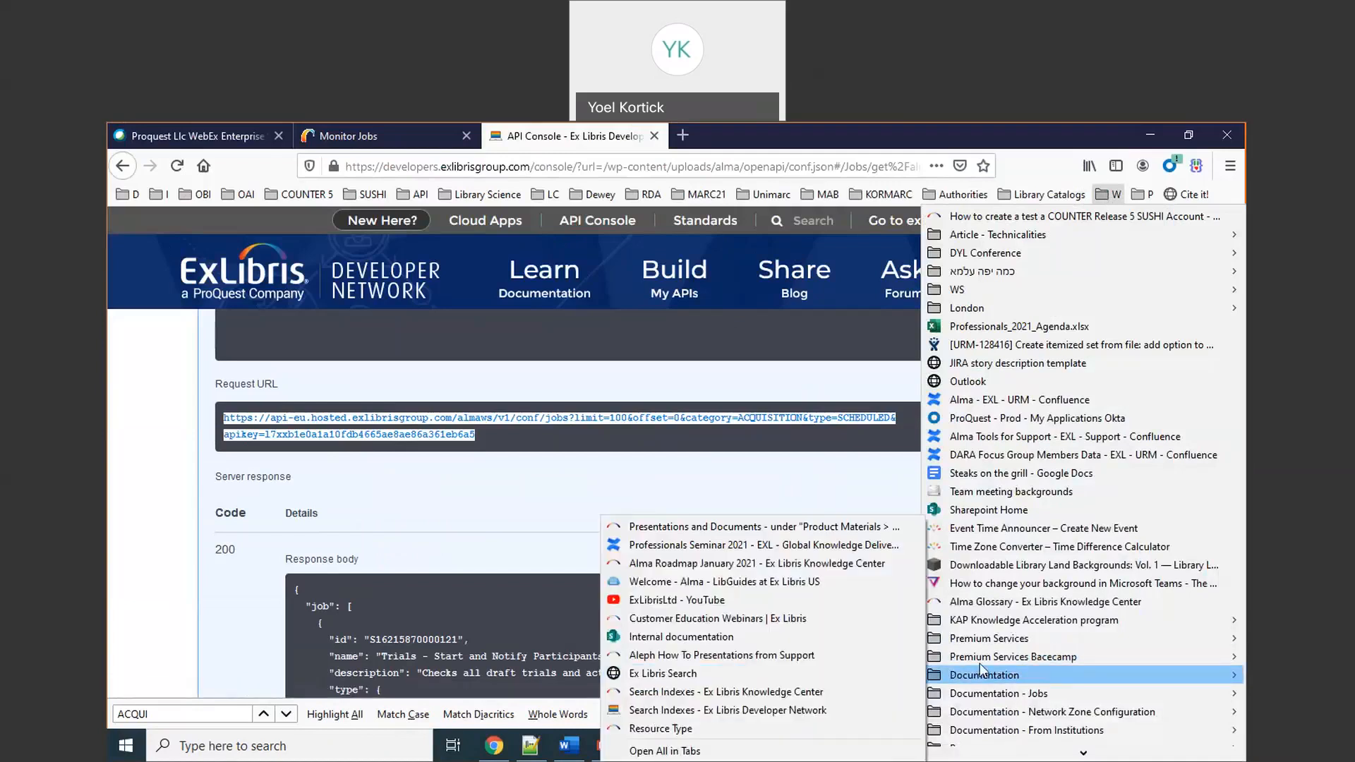
left_click(734, 534)
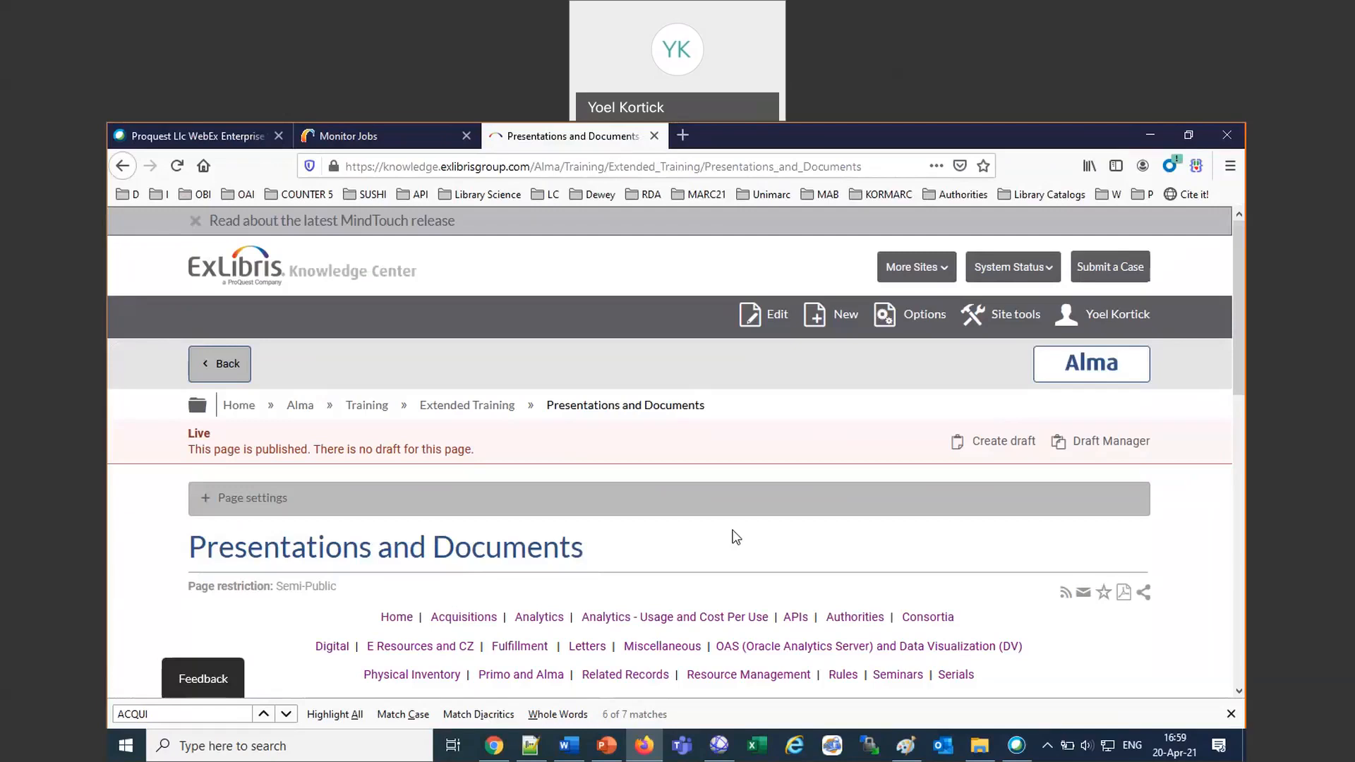
Open the Miscellaneous documents page and copy the link to Job Management in Alma.pptx.
scroll(736, 538, "down", 1)
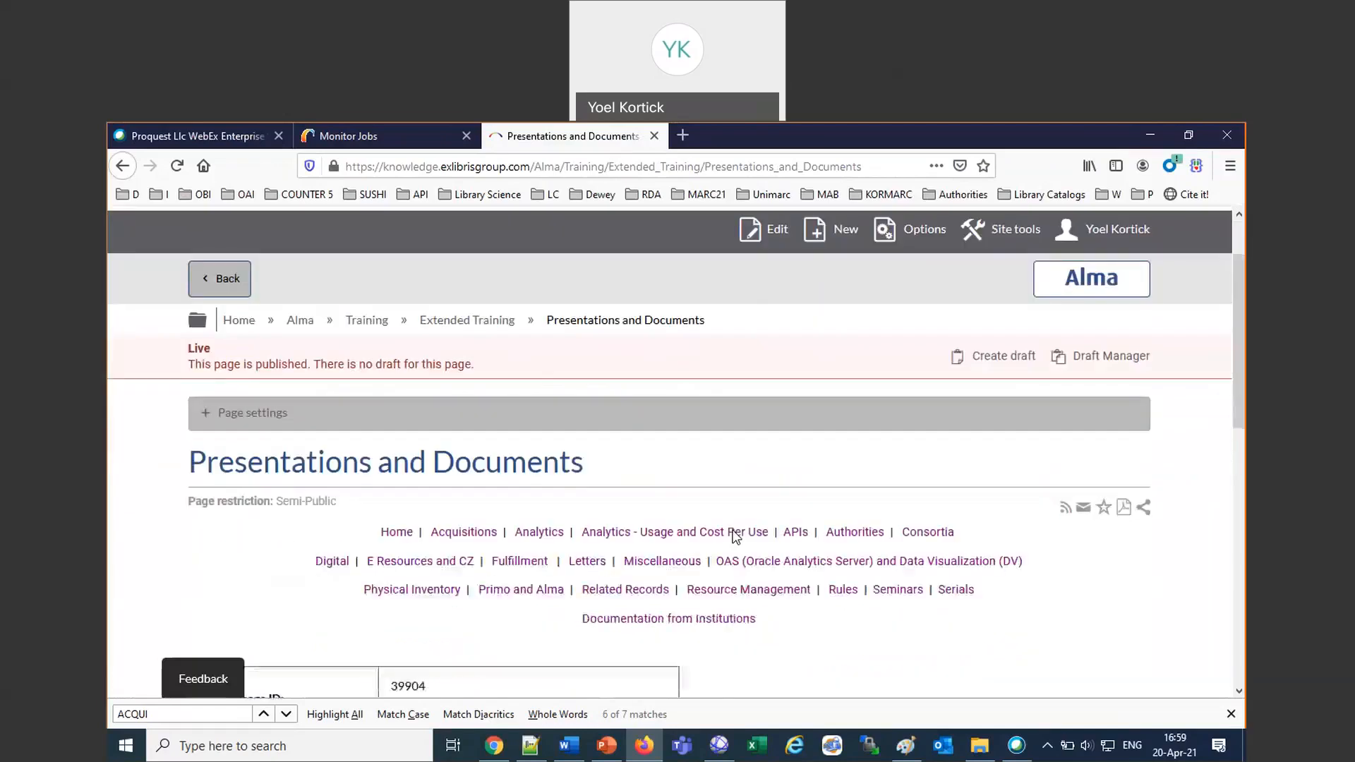
left_click(631, 565)
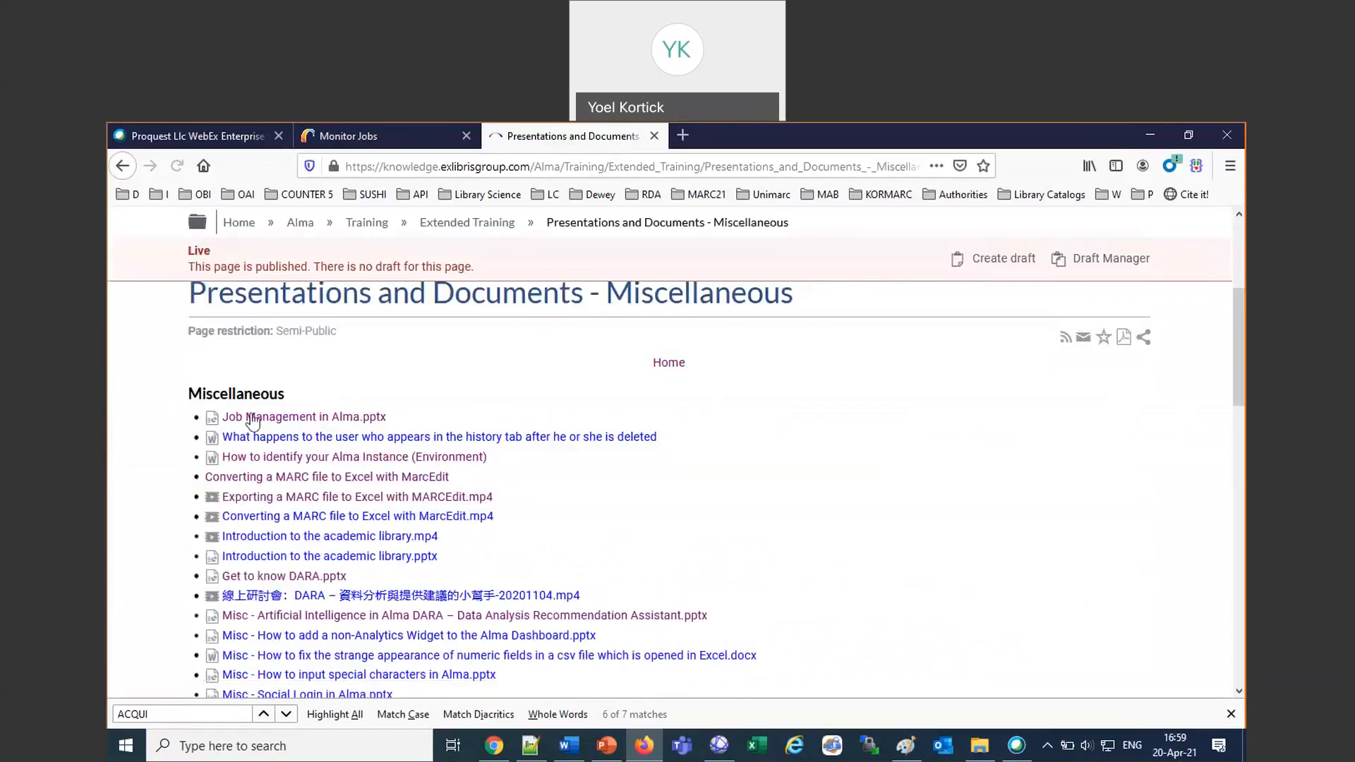
right_click(259, 423)
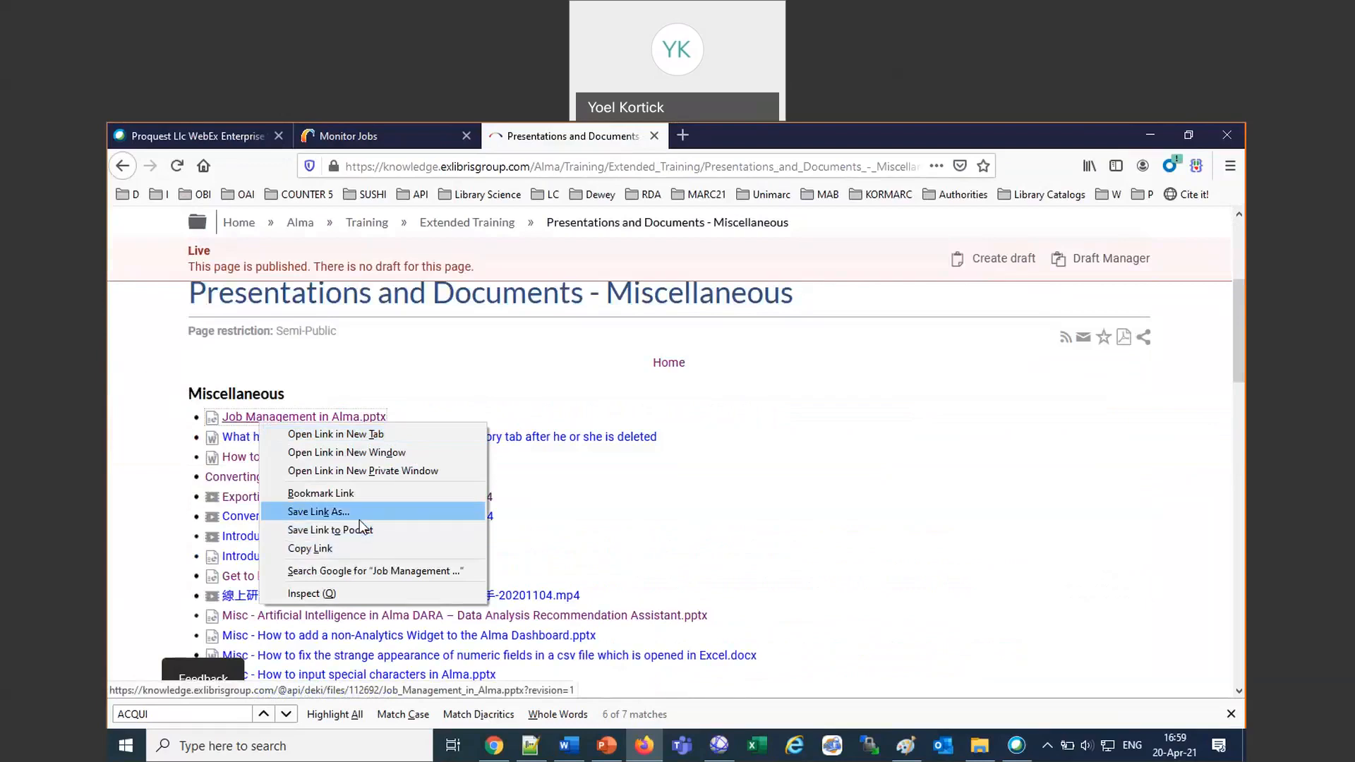
left_click(358, 549)
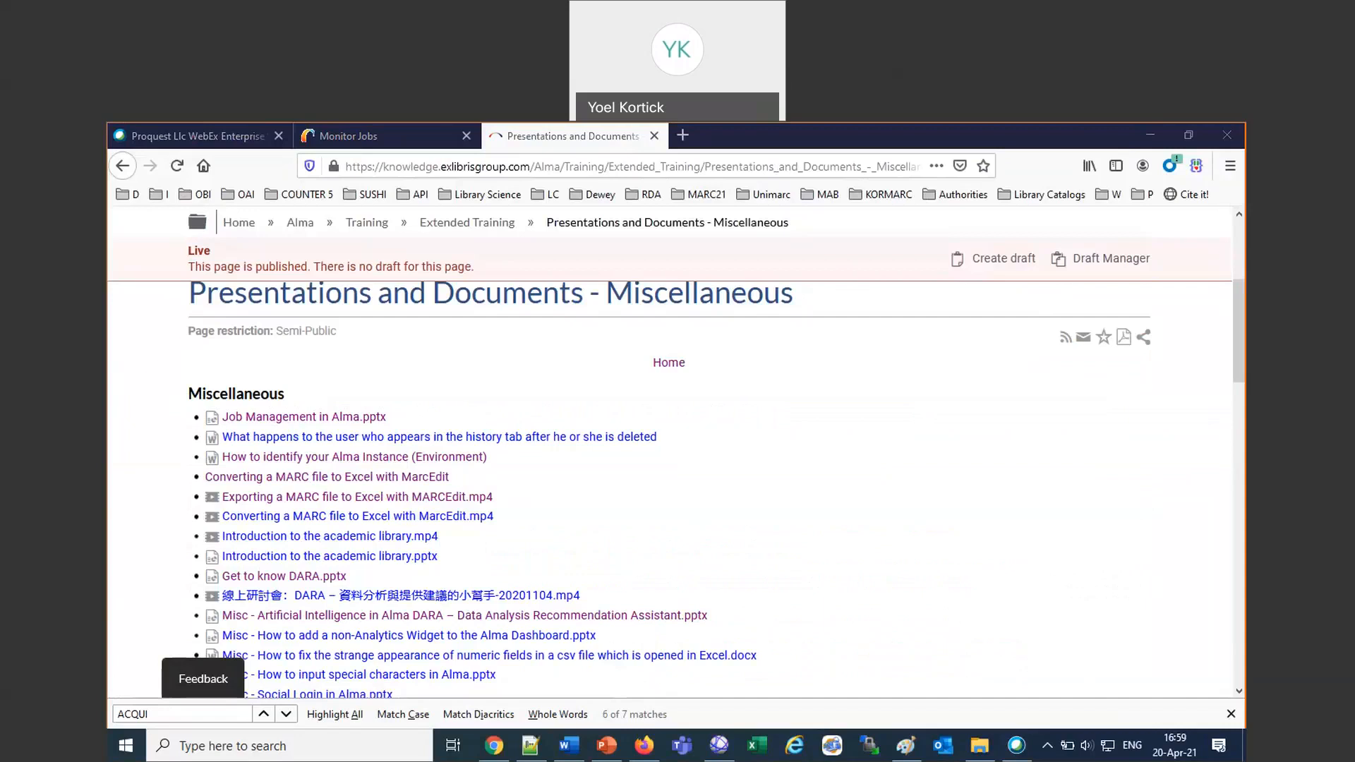
Return to the main Presentations and Documents page and view its list of topic links.
scroll(835, 432, "up", 3)
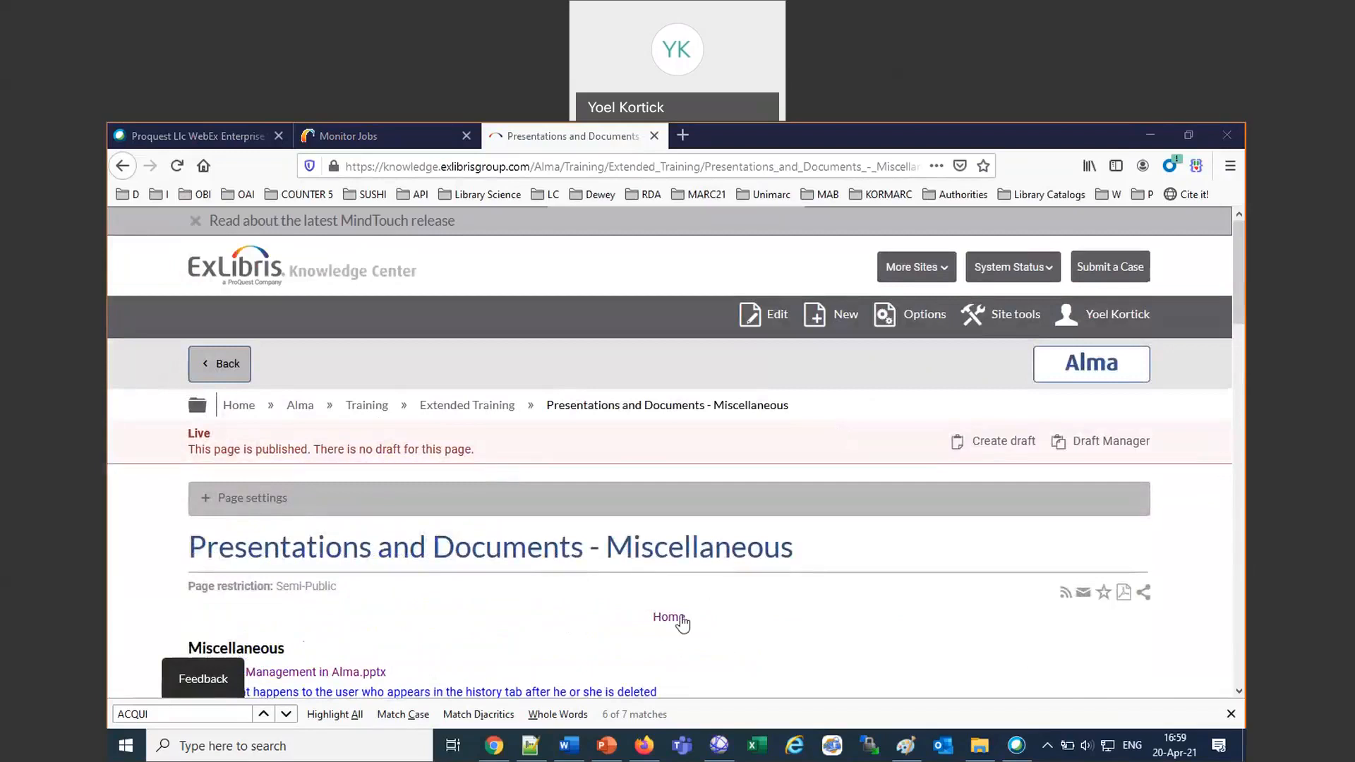
left_click(670, 619)
scroll(678, 624, "down", 1)
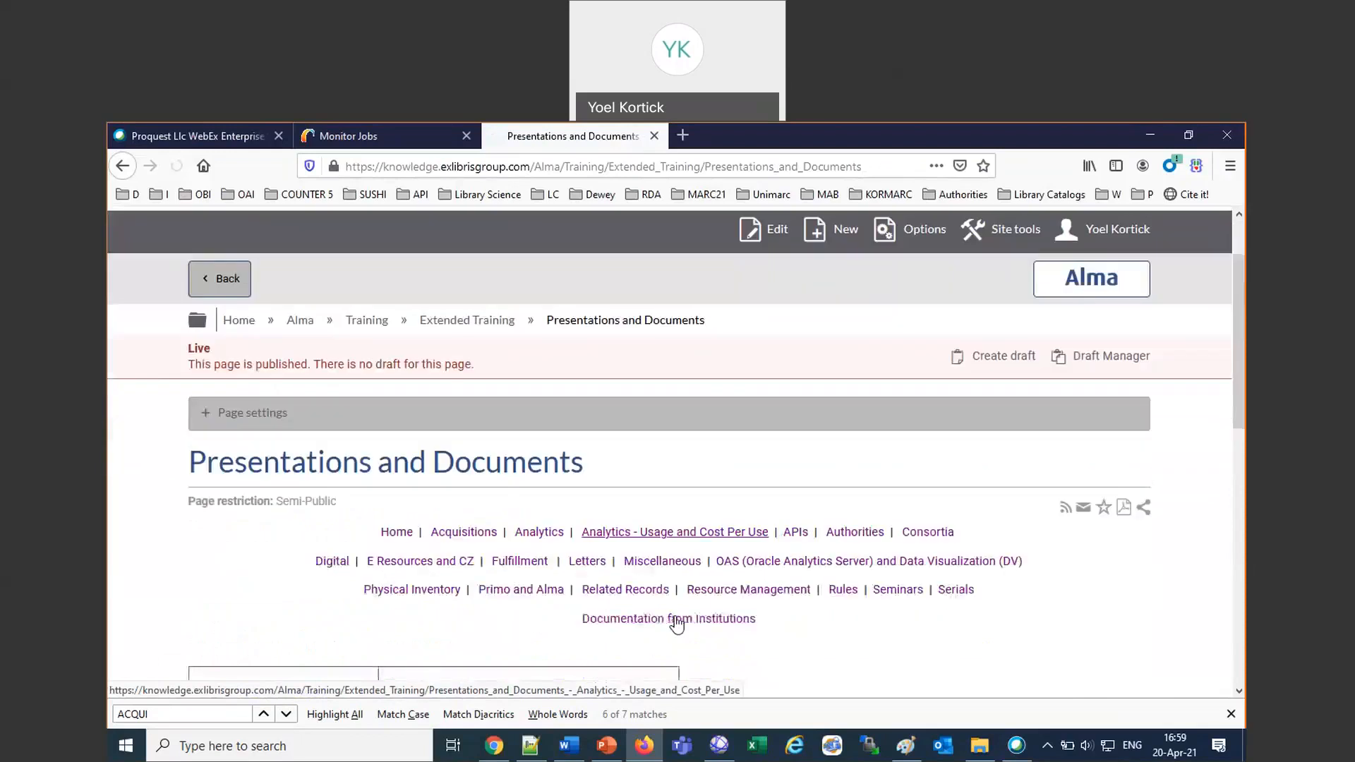